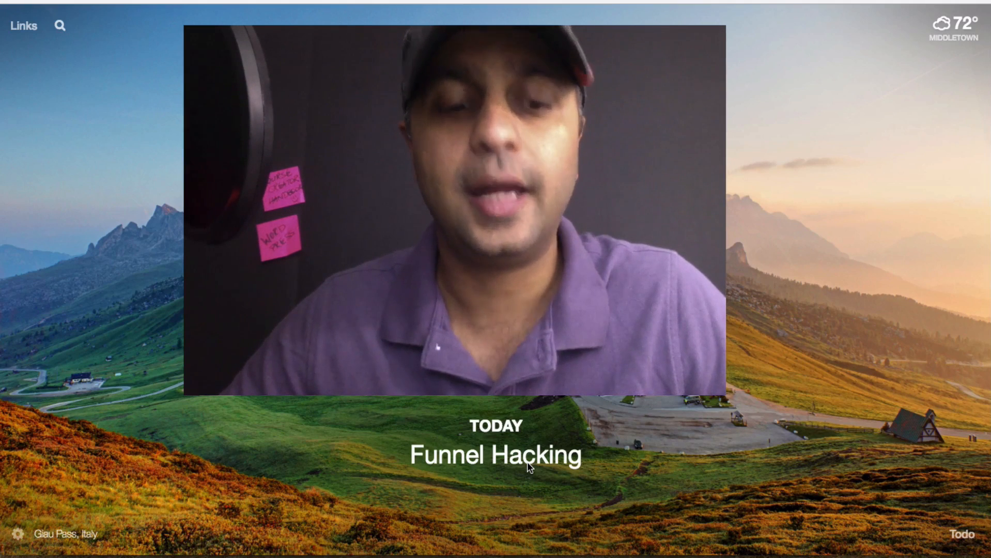
Open the quick launcher's calculator, enter 3.60, and replace it with the calculation 218/12
key("alt+space")
type("3.")
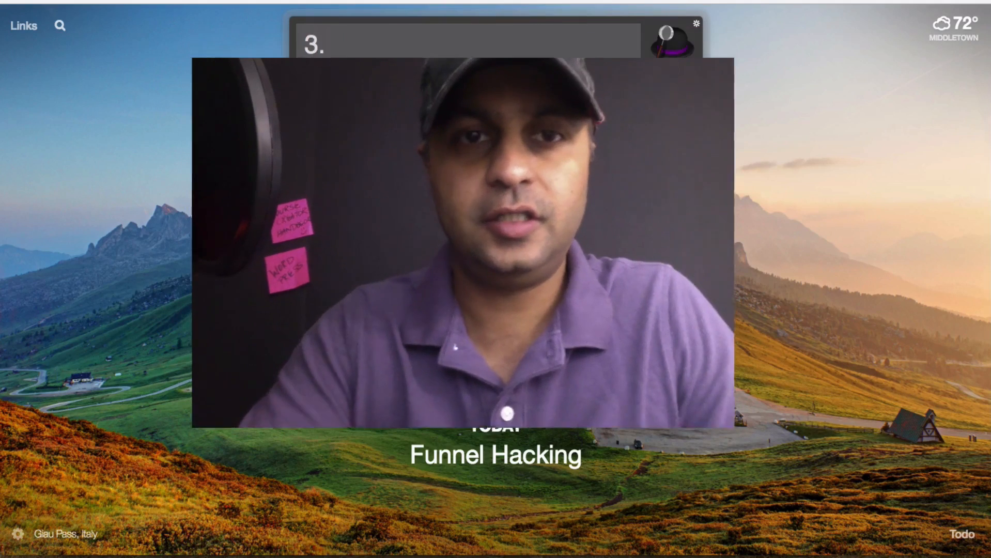
type("60")
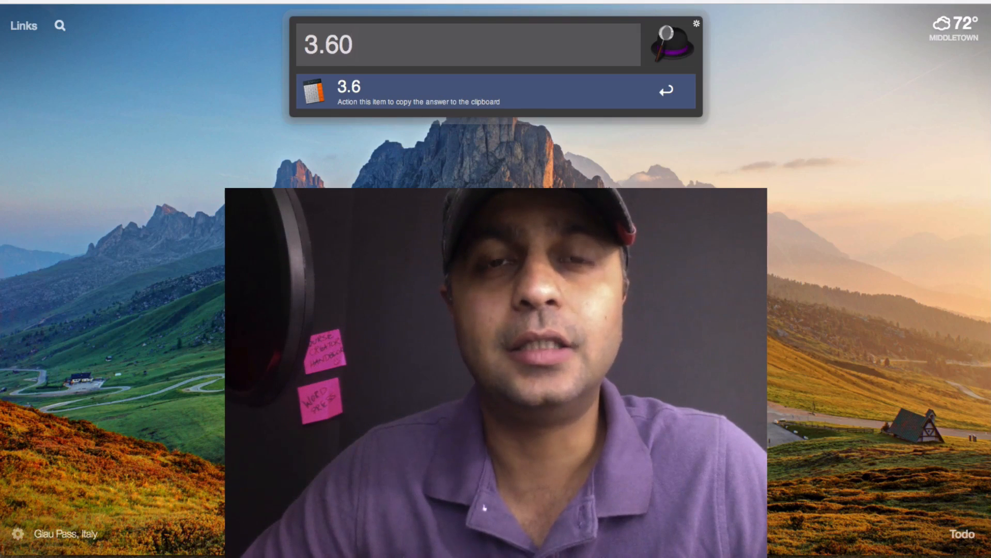
key("super+a")
type("218")
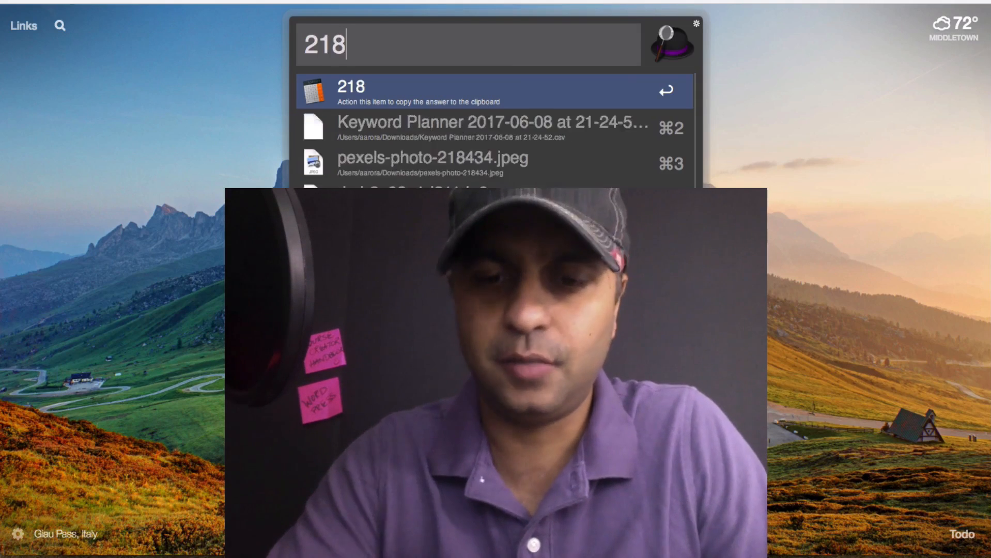
type("/12")
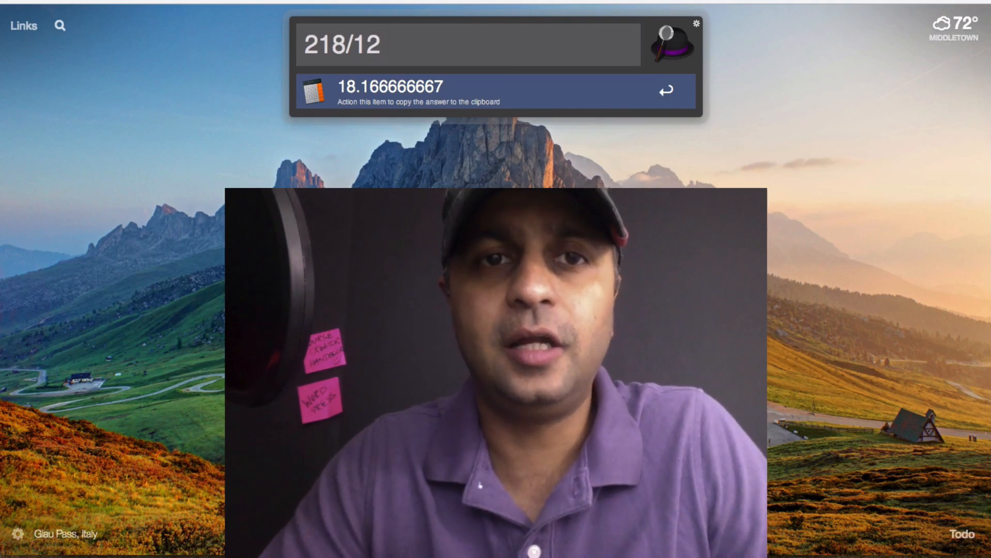
Calculate 18+3.6+17 in the launcher and replace the 17 with 30
key("super+a")
type("18")
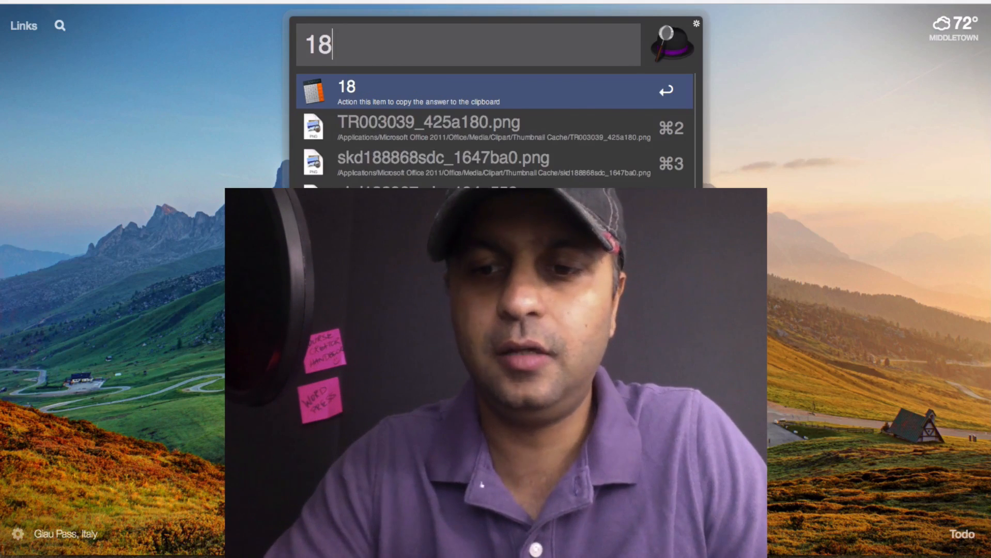
type("+3.6")
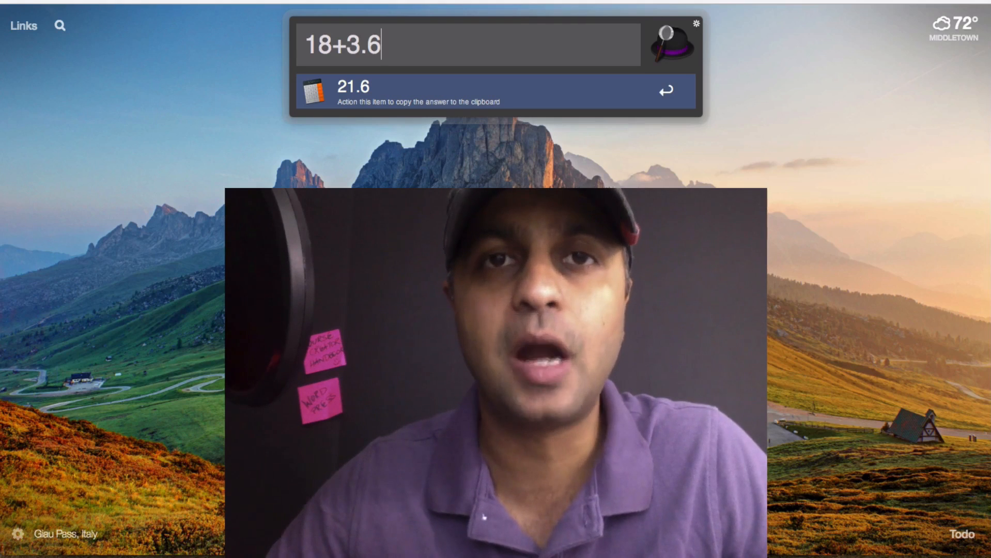
type("+17")
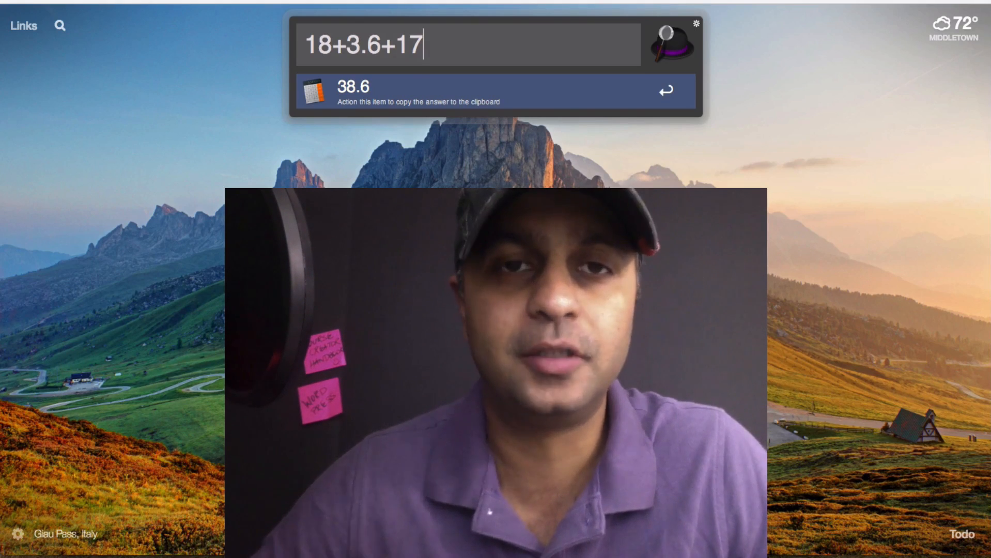
key("BackSpace")
key("BackSpace")
type("30")
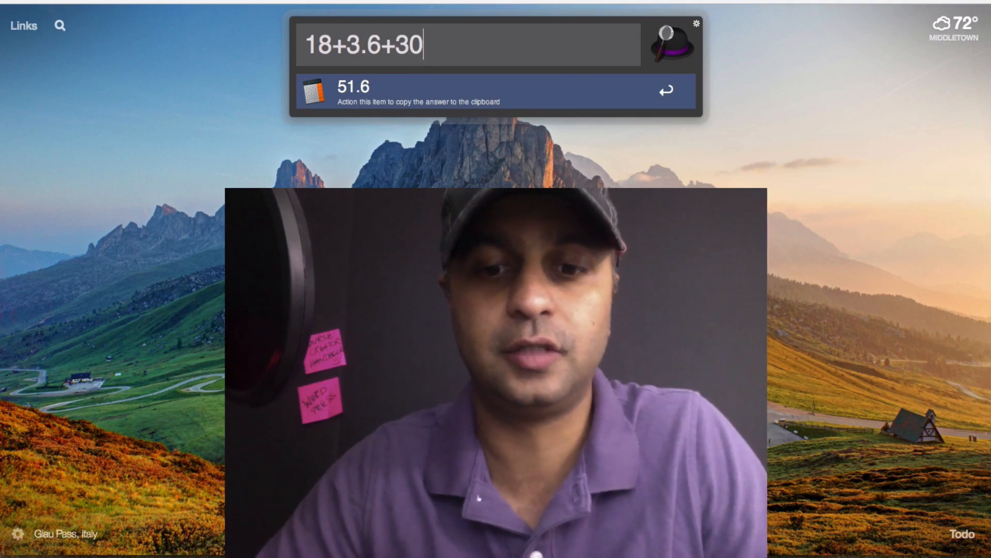
Replace the expression in the launcher with the calculation 51*12
key("super+a")
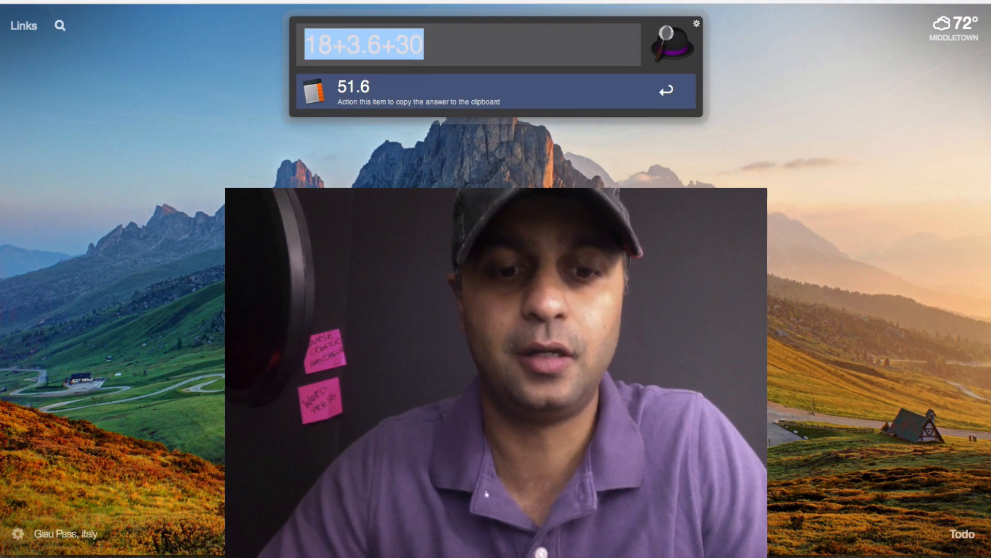
type("51")
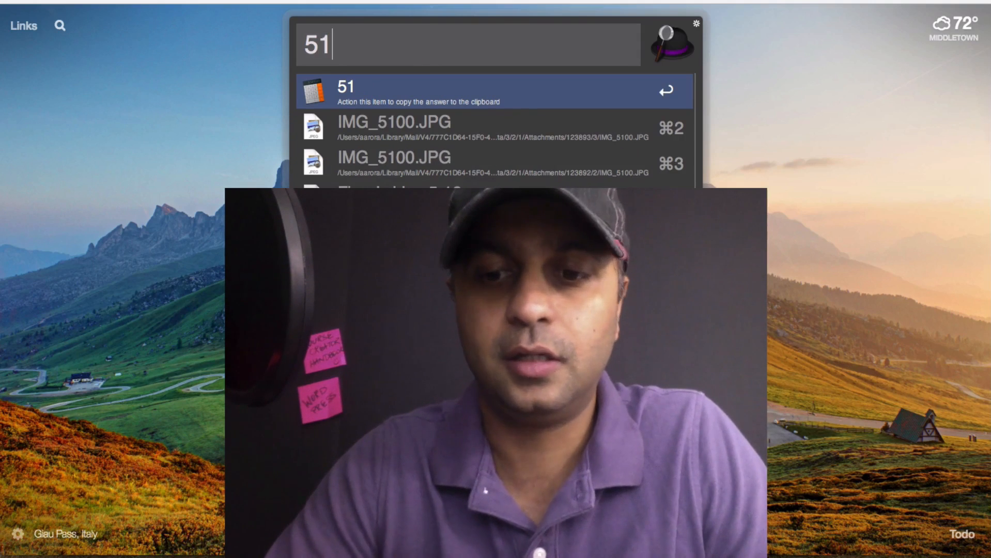
type("*12")
Replace the expression with 297+12 and correct it to the calculation 297*12
key("super+a")
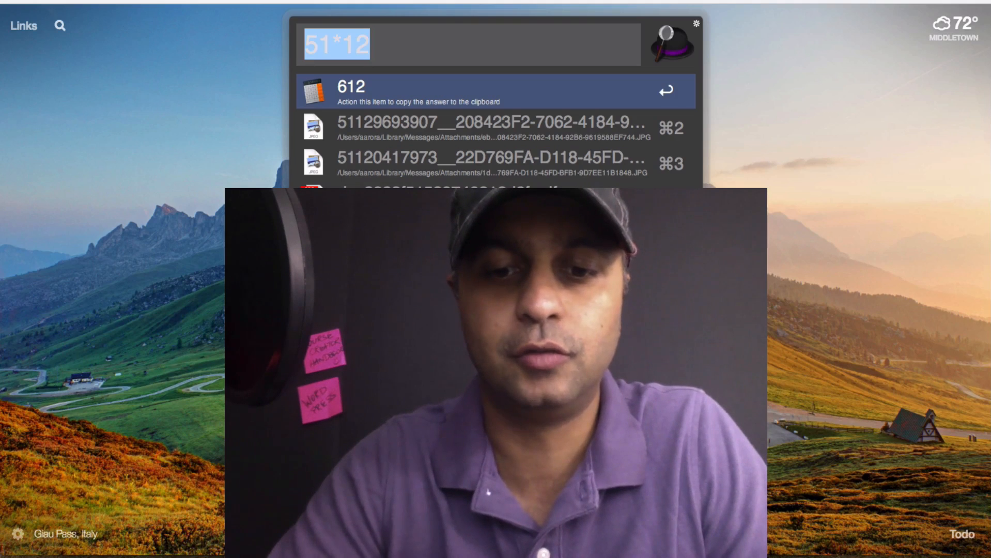
type("297+")
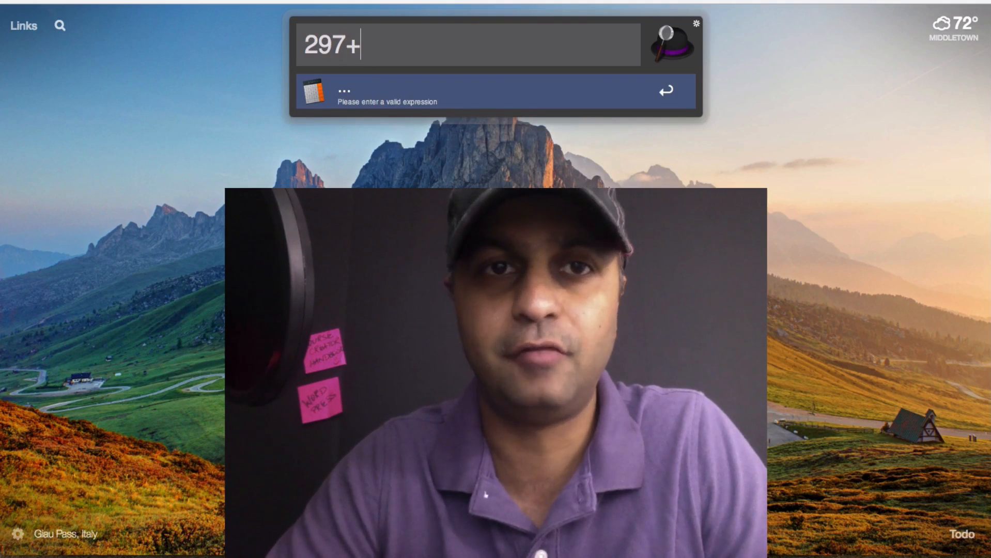
type("12")
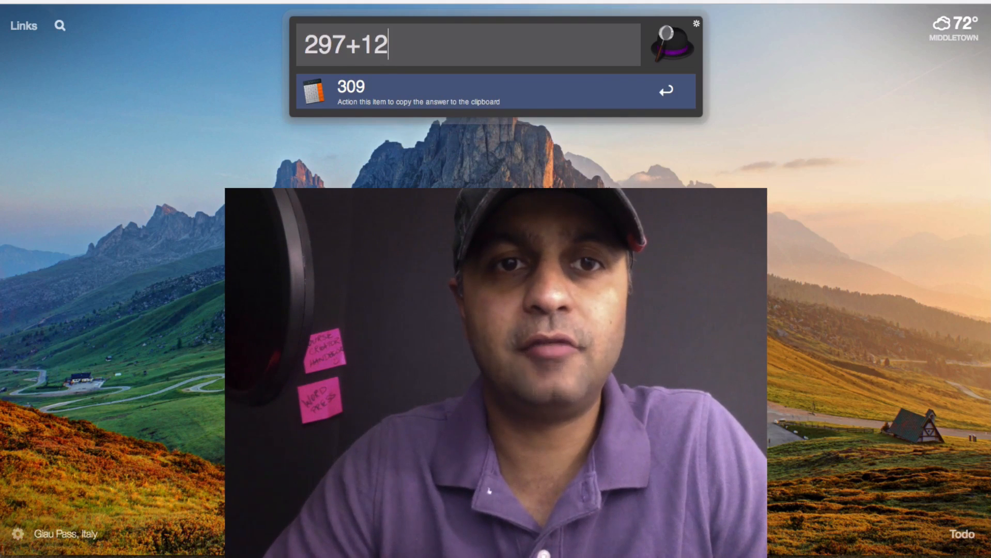
key("BackSpace")
key("BackSpace")
key("BackSpace")
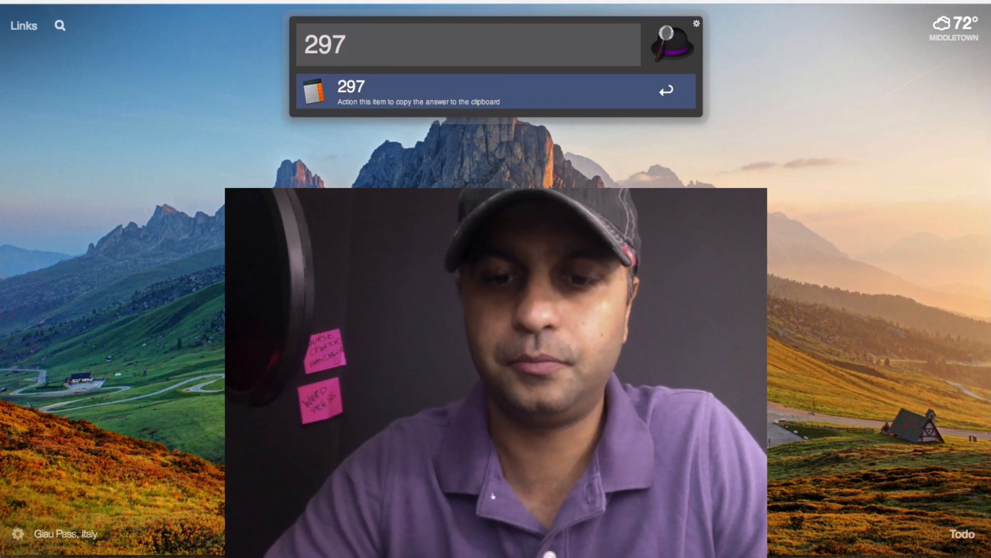
type("*12")
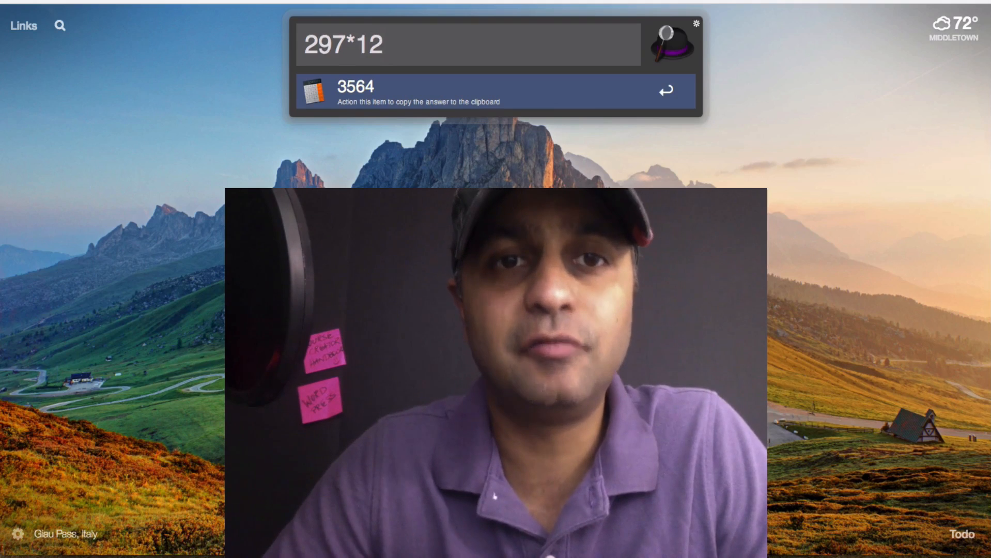
Calculate 50*12 in the launcher, extend the expression with a subtraction, and close the launcher
key("super+a")
type("50*12")
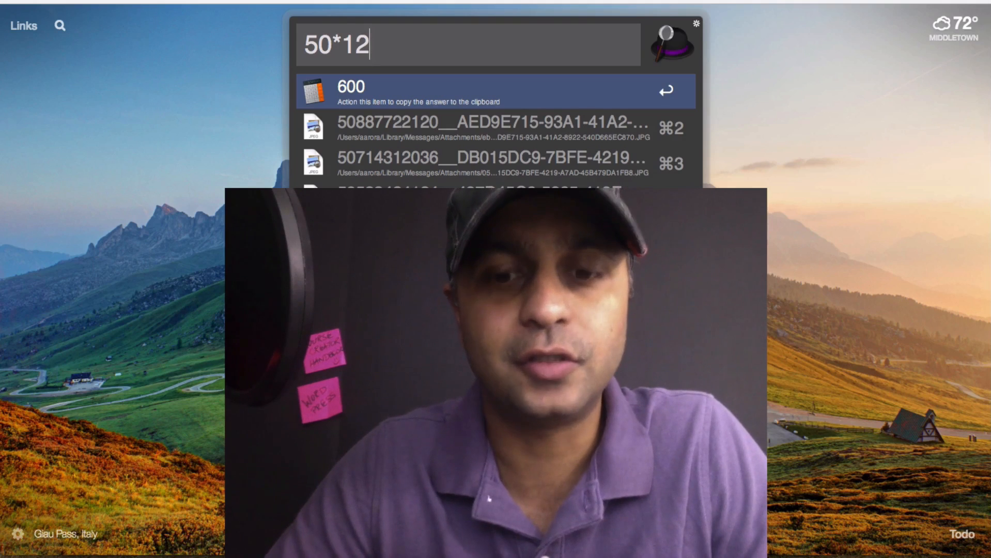
key("super+a")
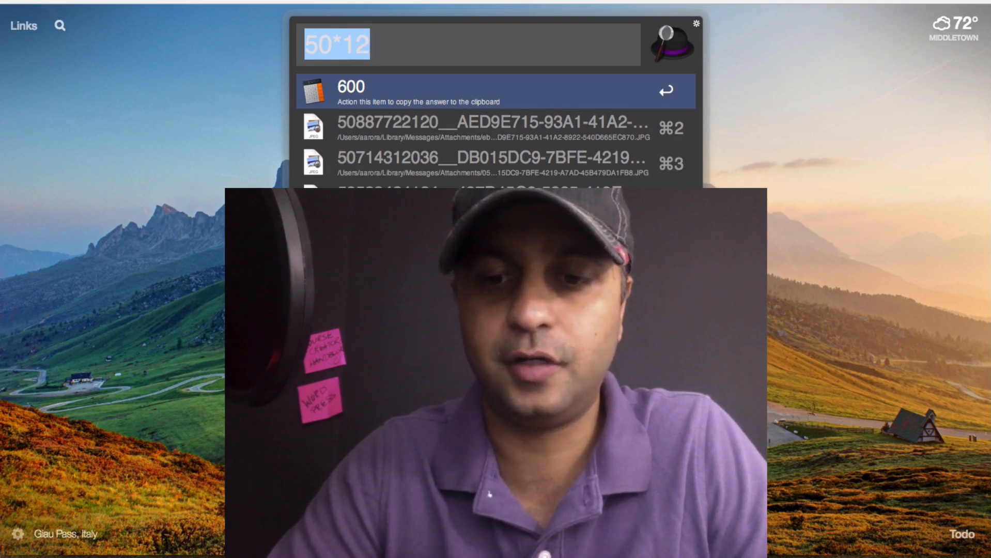
key("Right")
type("-350")
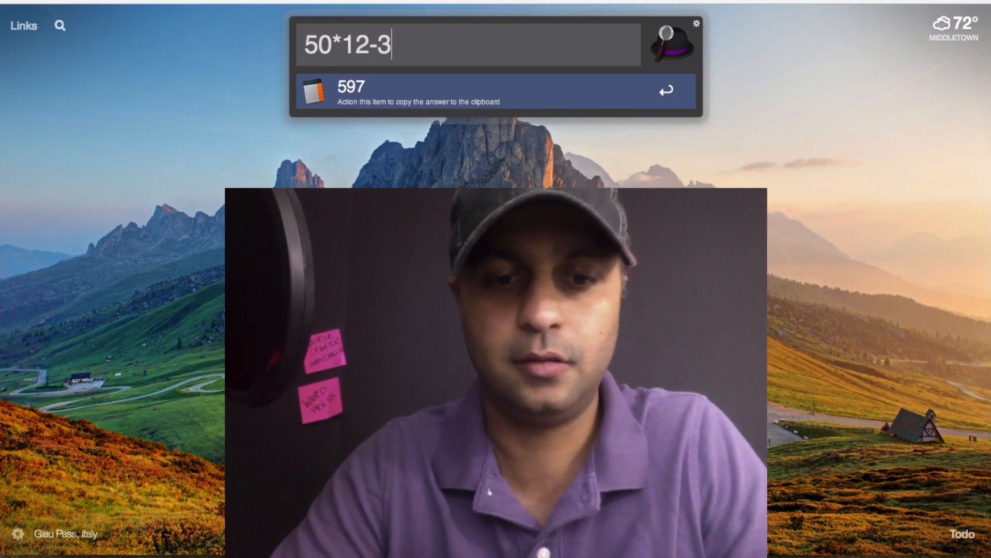
type("0")
key("Escape")
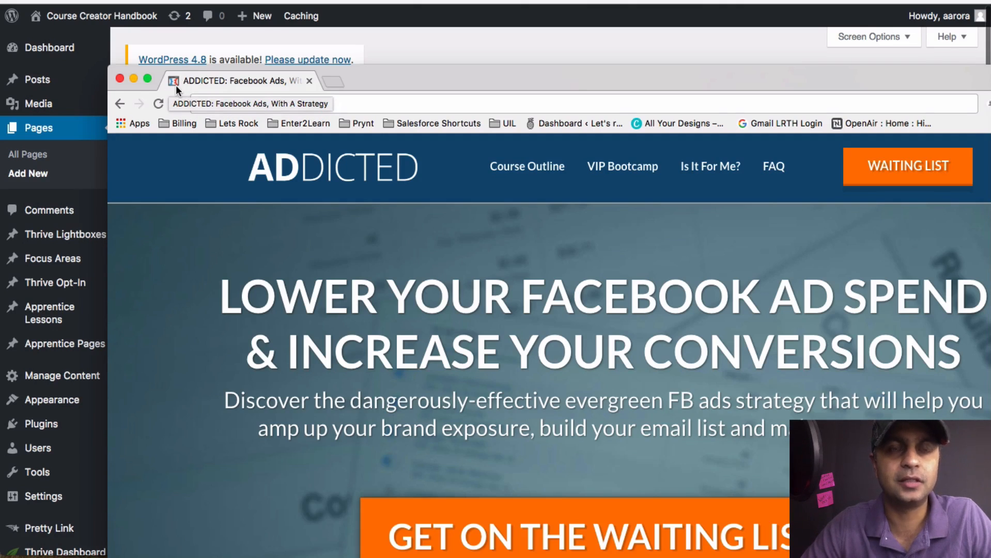
Bring the ADdicted sales page fully into view, examine its FAQ section, and return to the start of the page
left_click_drag(362, 78, 255, 0)
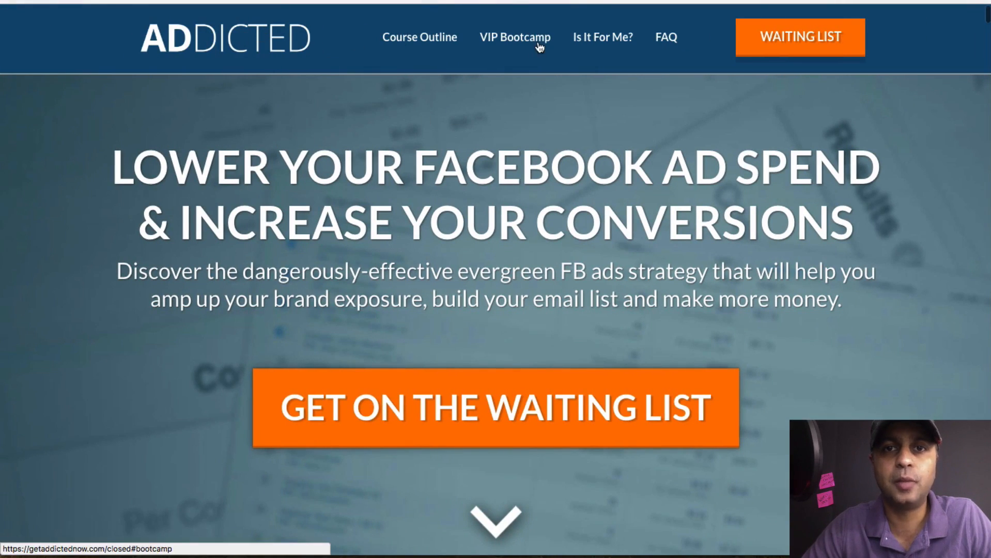
left_click(672, 46)
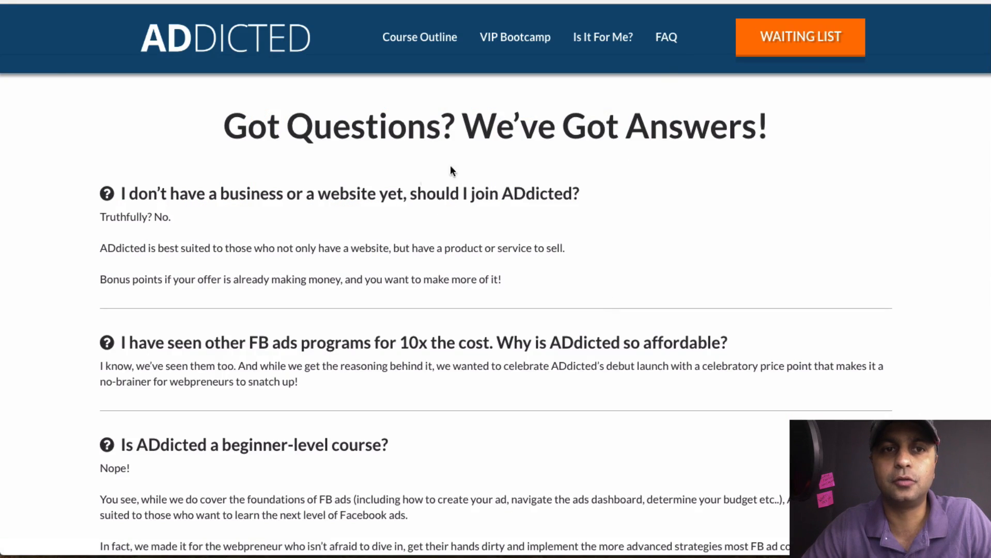
scroll(517, 134, "up", 20)
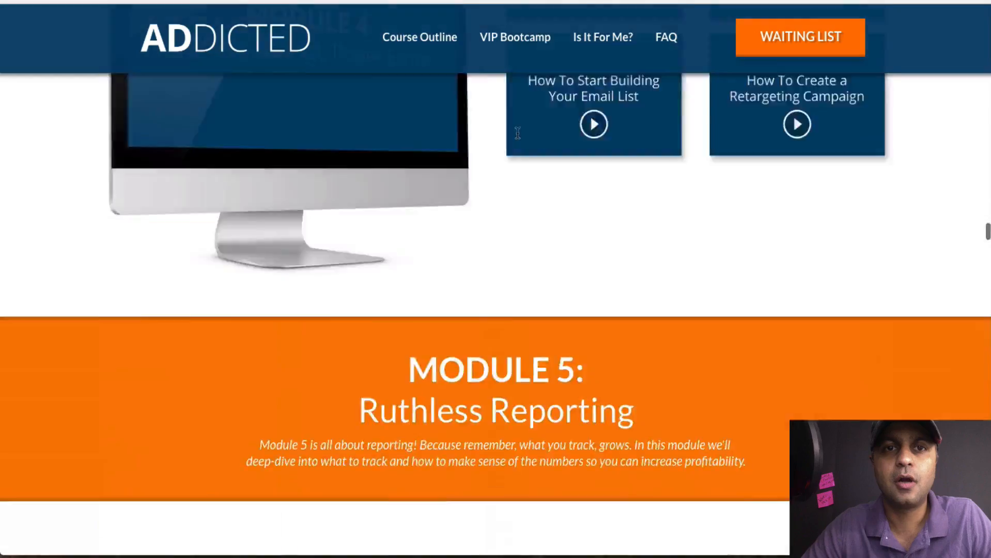
scroll(517, 133, "up", 7)
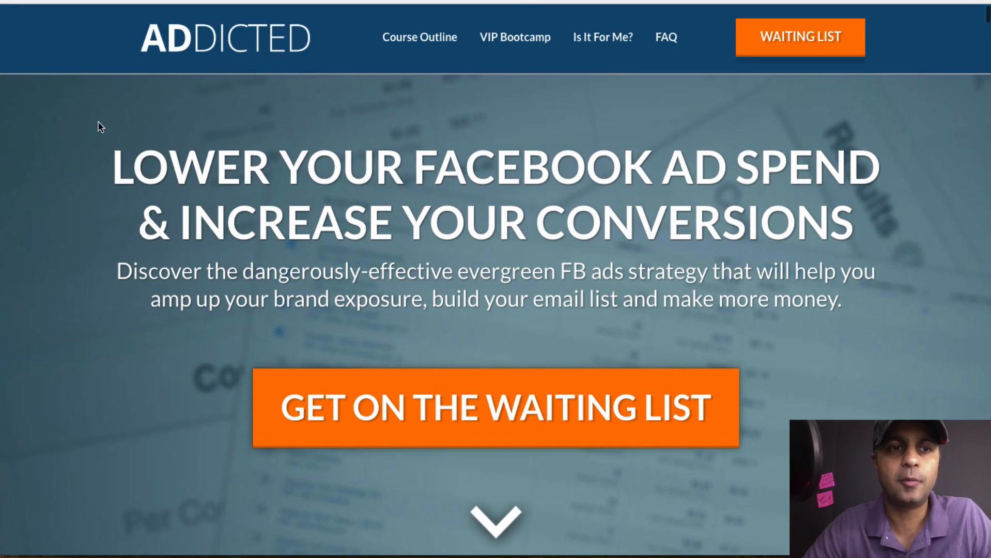
Highlight the sales page's opening section, including its headline, subheading and waiting-list button, and switch to the WordPress admin
left_click_drag(92, 126, 605, 513)
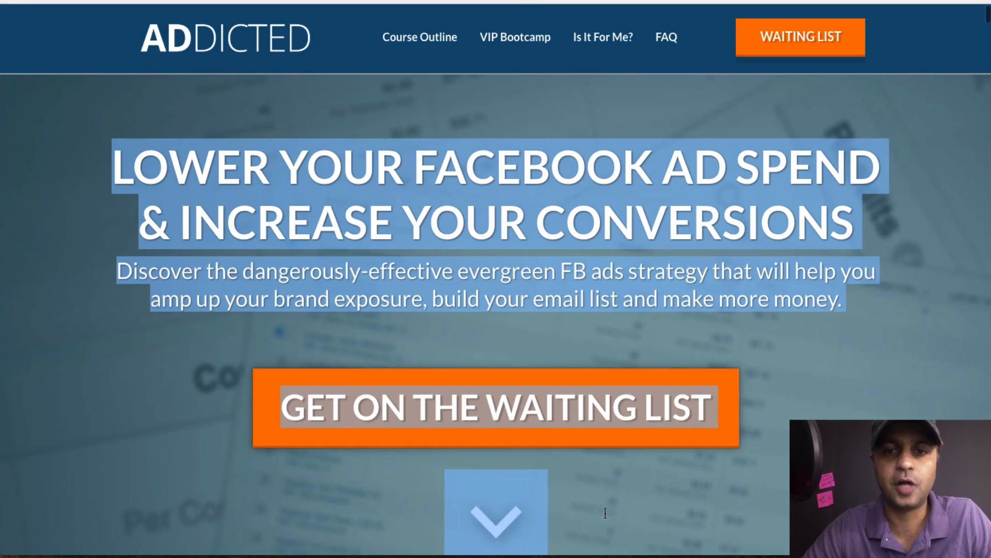
left_click(836, 388)
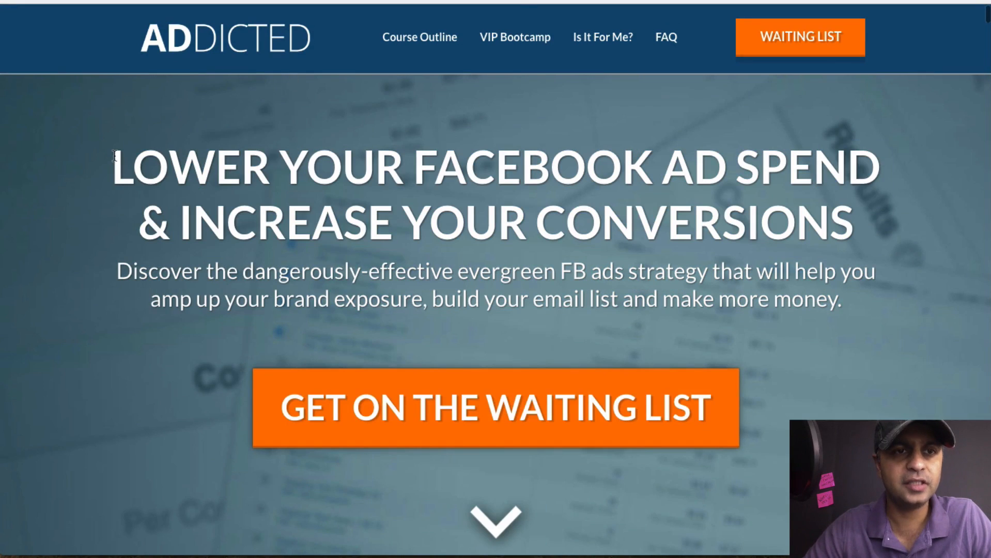
left_click_drag(128, 146, 977, 222)
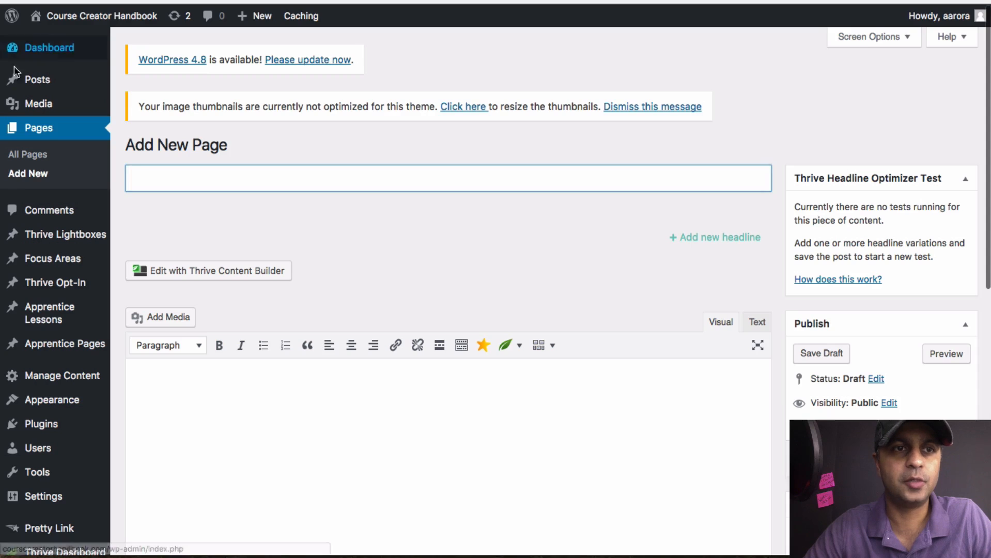
Visit the WordPress dashboard home and open the list of all pages
mouse_move(68, 58)
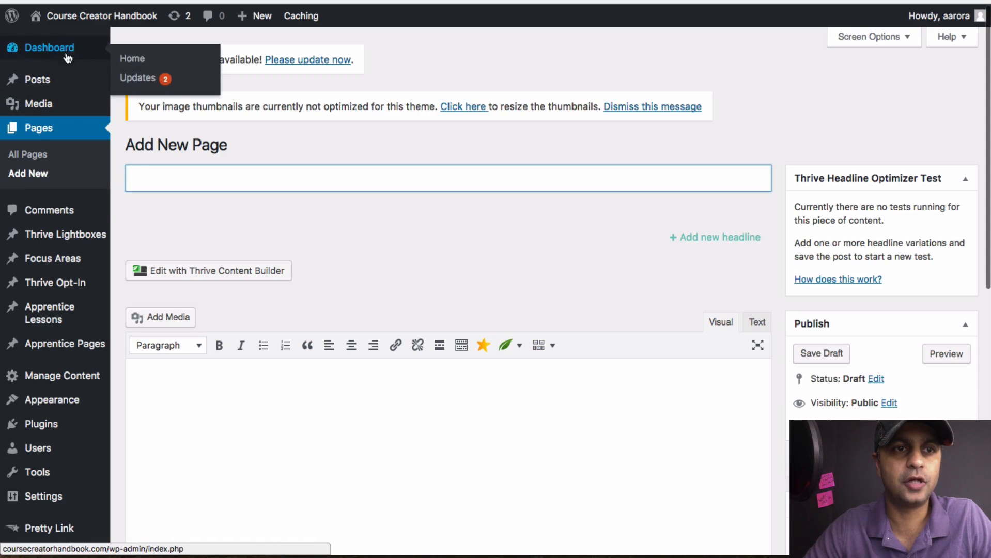
left_click(35, 136)
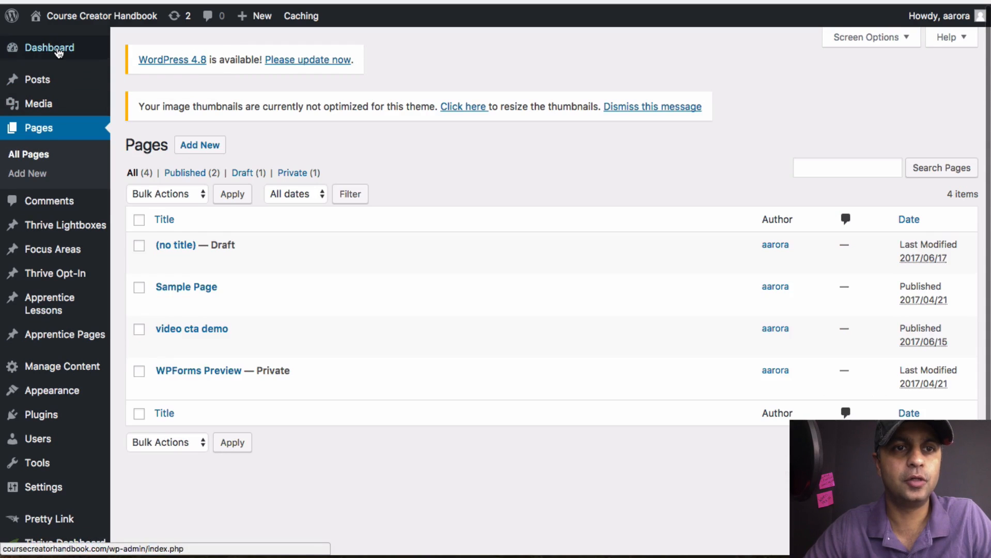
left_click(59, 51)
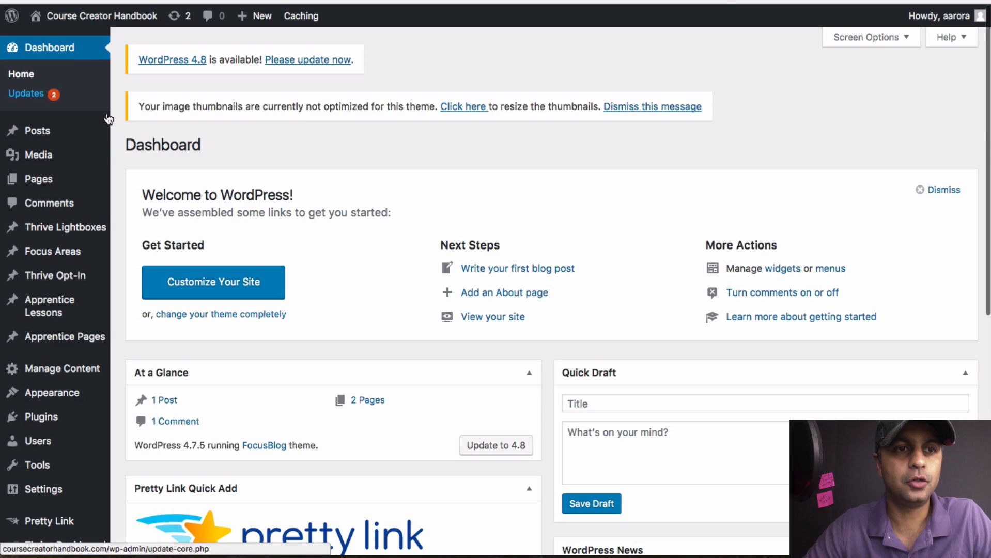
left_click(55, 179)
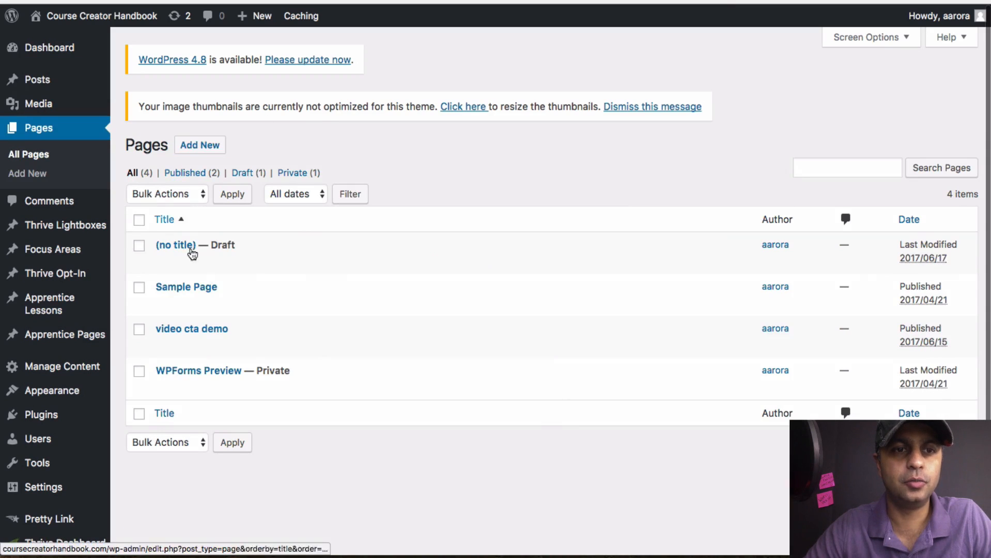
Move the untitled draft page to the trash with a bulk action
mouse_move(189, 257)
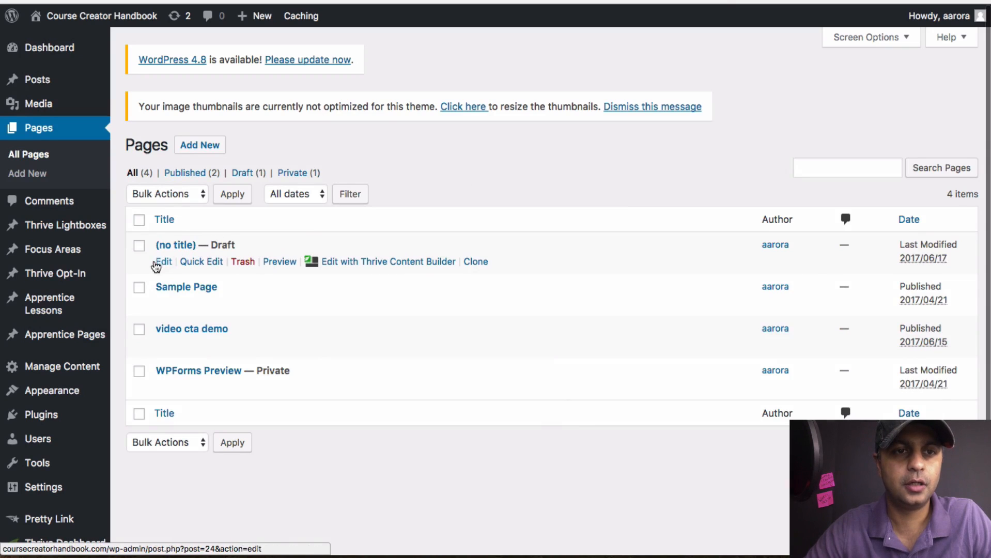
left_click(139, 246)
left_click(158, 194)
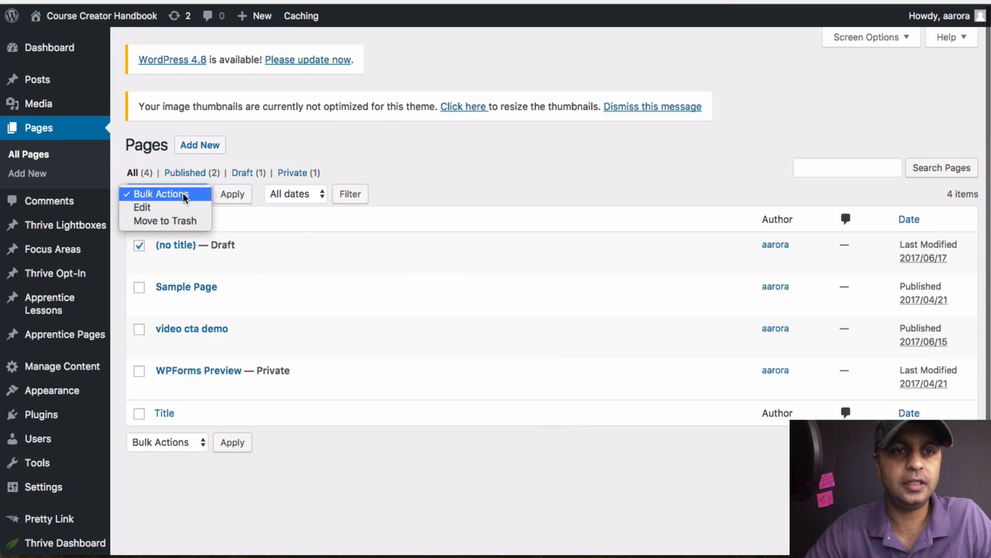
left_click(178, 221)
left_click(237, 199)
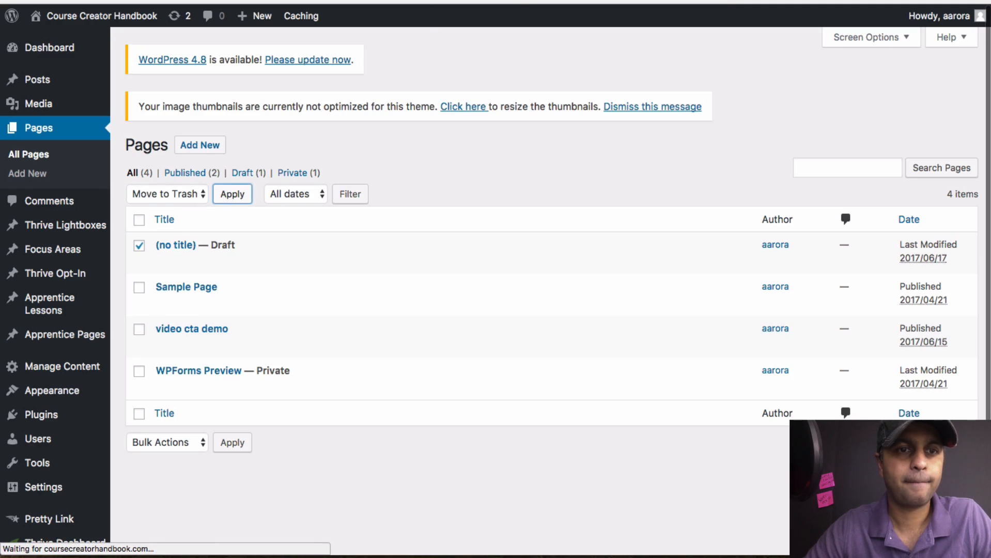
Add a new page and enter getaddictednow as its title
left_click(192, 147)
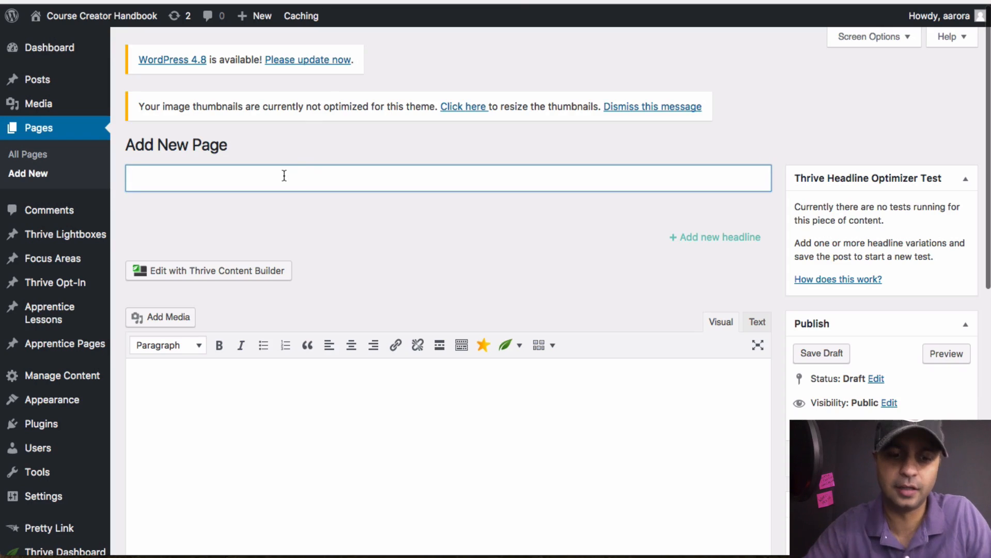
type("getaddictednow")
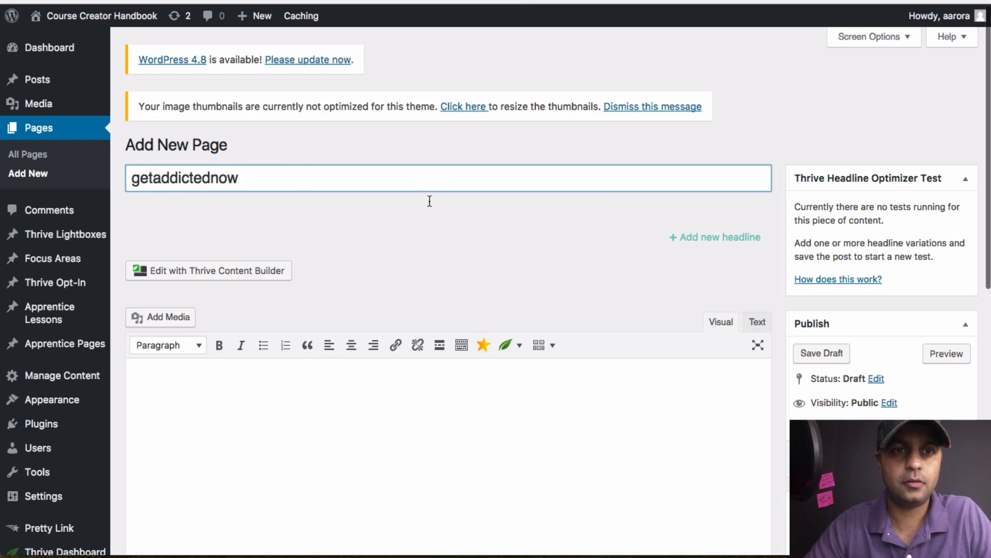
Save the getaddictednow page as a draft and open it for editing with Thrive Content Builder
scroll(581, 260, "down", 3)
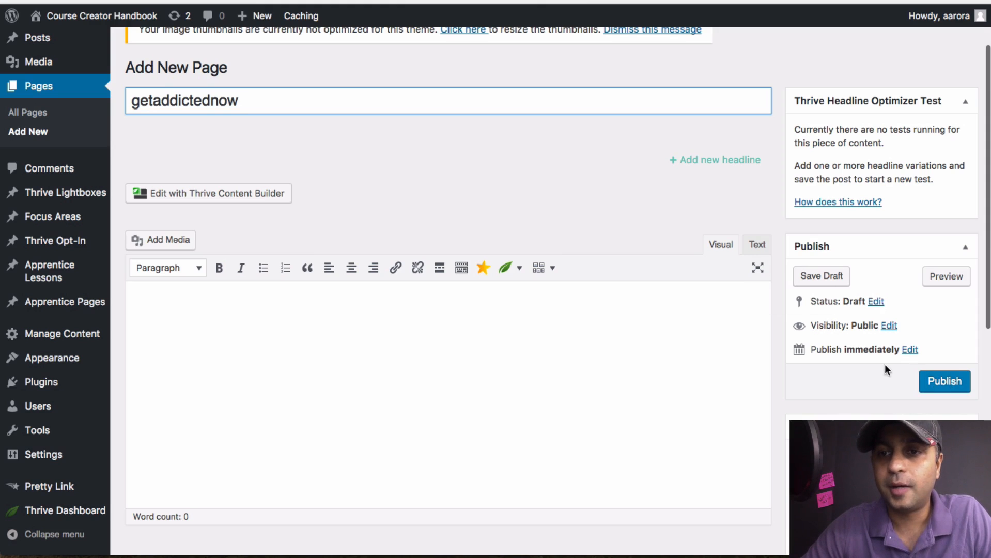
left_click(826, 275)
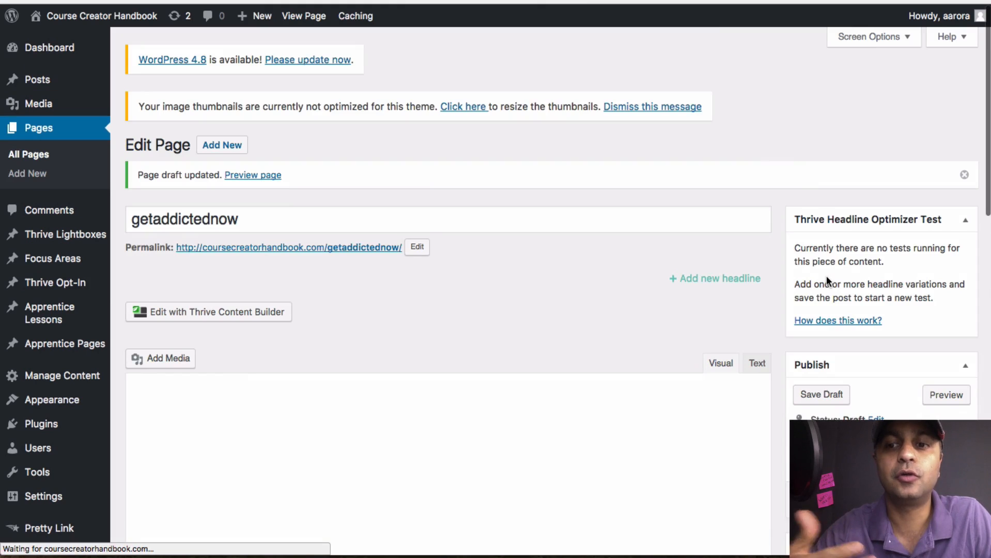
left_click(243, 310)
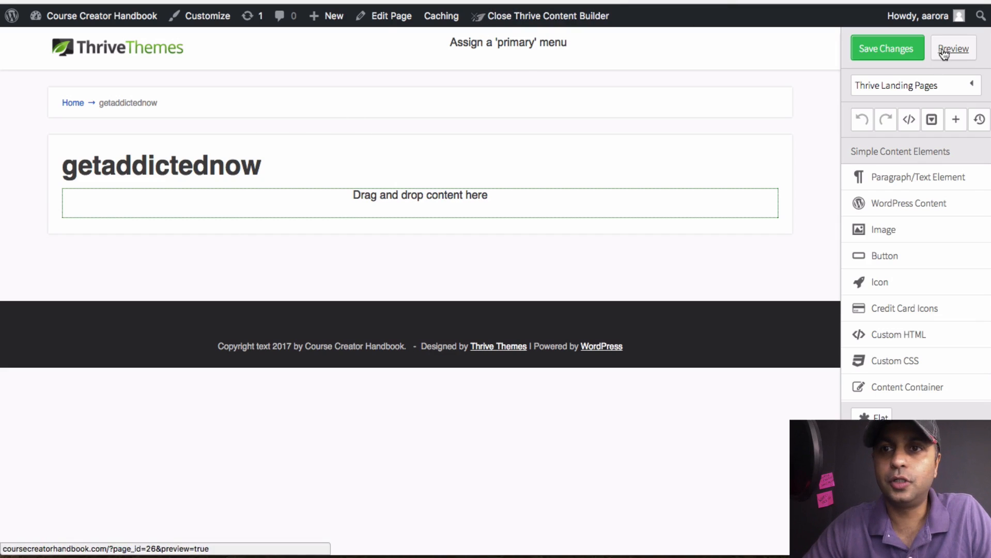
Load the Blank Page landing page template and delete the Thrive Themes logo from it
left_click(893, 89)
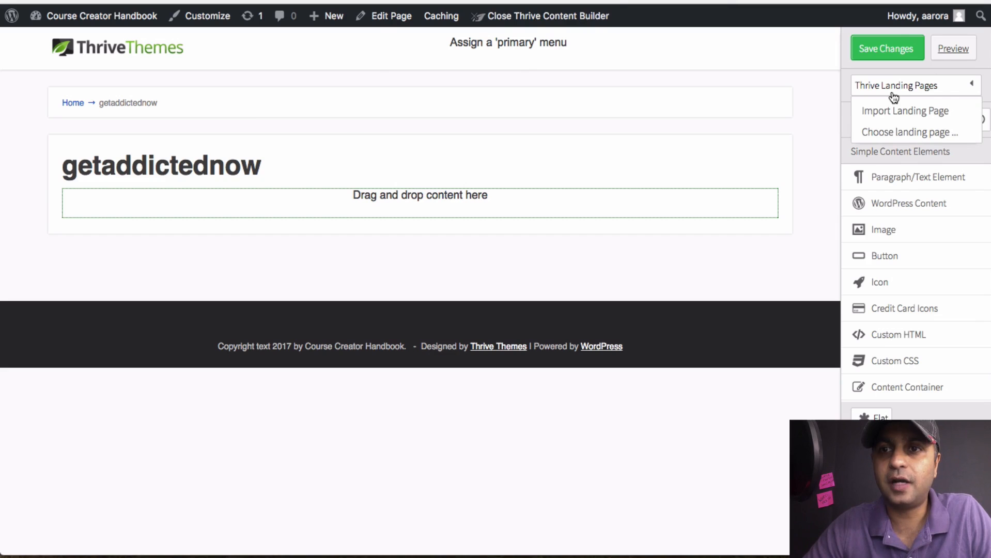
left_click(907, 133)
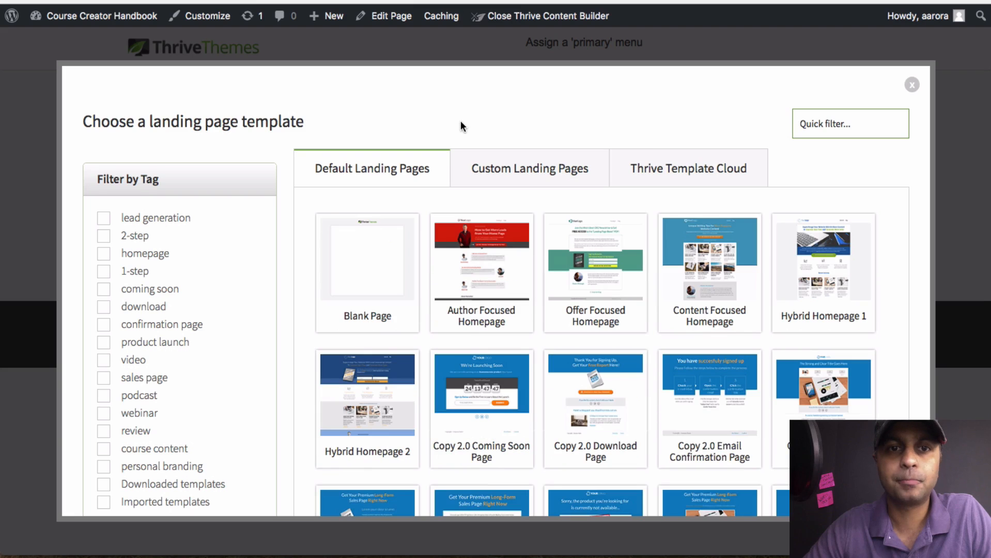
left_click(371, 252)
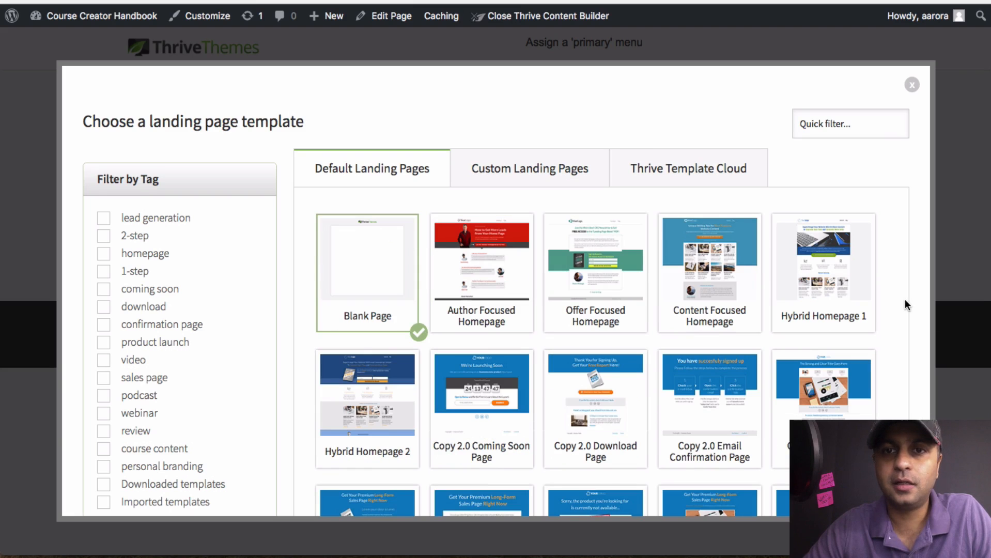
scroll(906, 298, "down", 5)
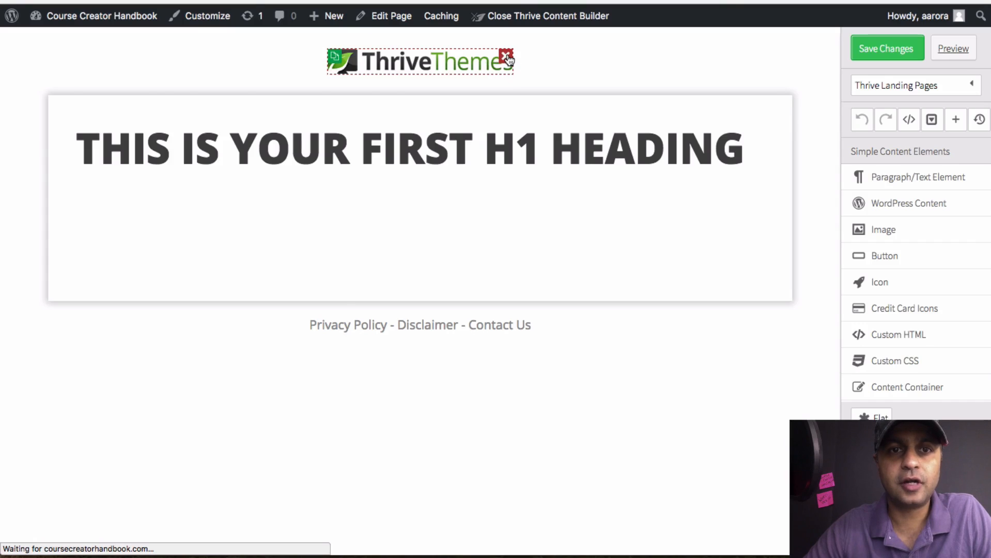
left_click(509, 58)
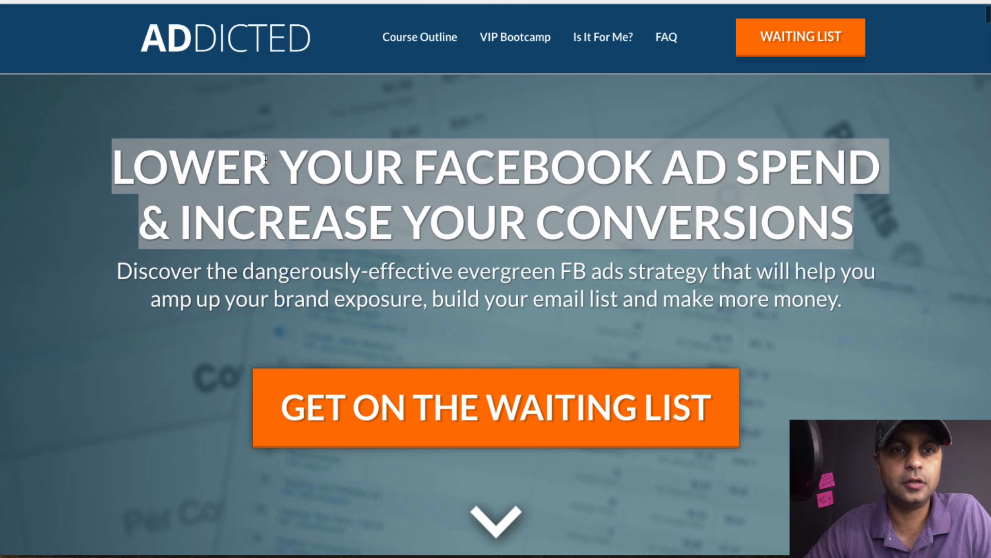
Copy the headline from the ADdicted sales page and paste it over the placeholder H1 heading in the new page
left_click(127, 167)
left_click_drag(106, 163, 894, 239)
key("ctrl+c")
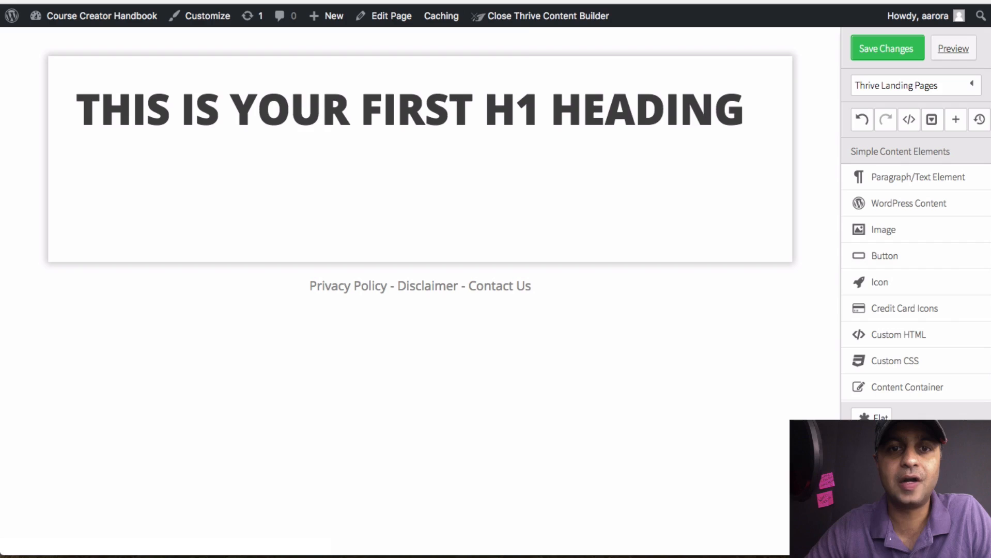
left_click(427, 108)
key("ctrl+a")
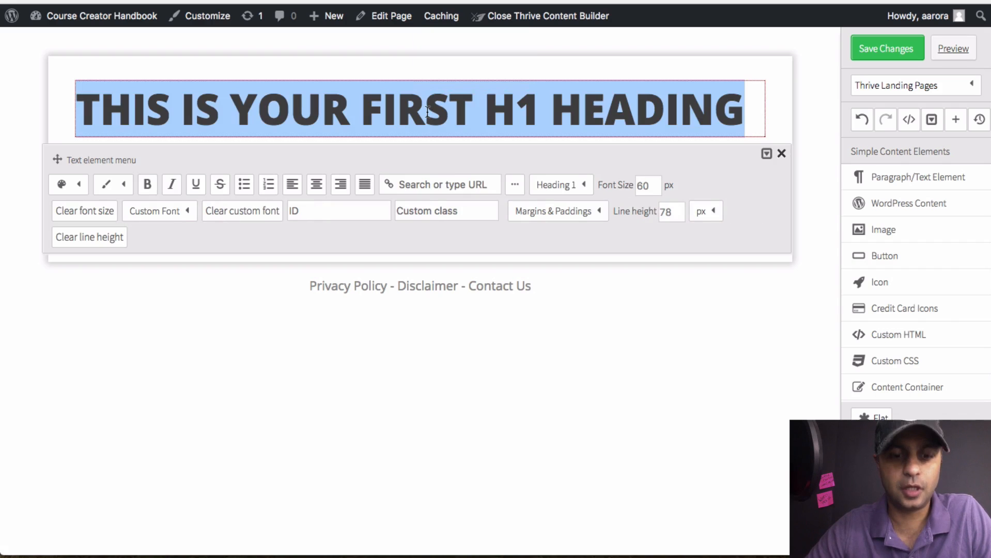
key("ctrl+v")
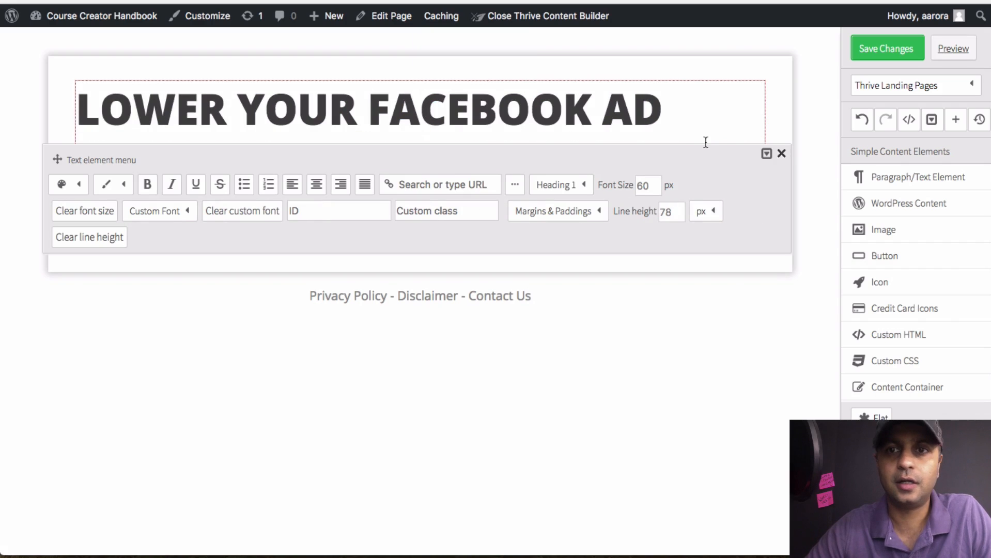
left_click(781, 154)
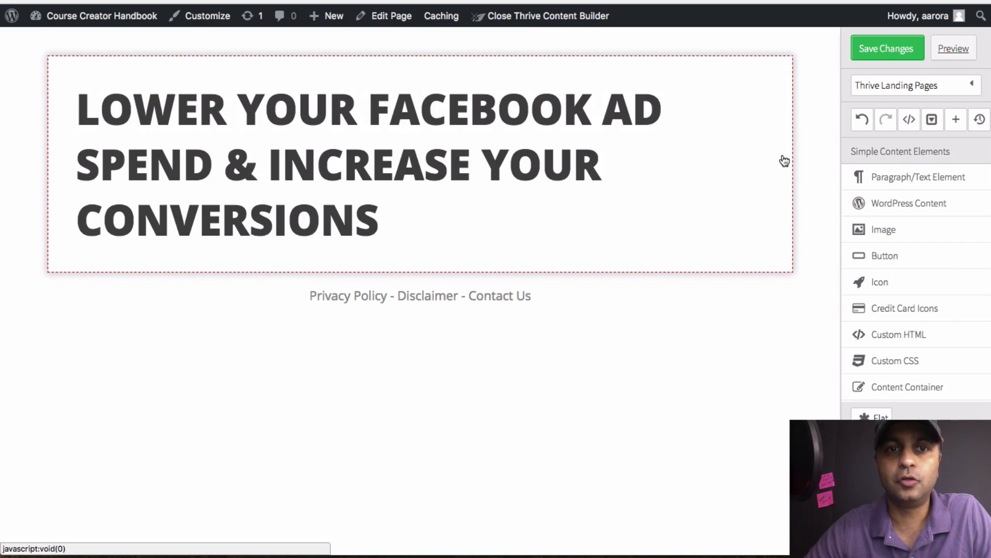
Center the pasted headline and set its font size to 50 px
triple_click(535, 144)
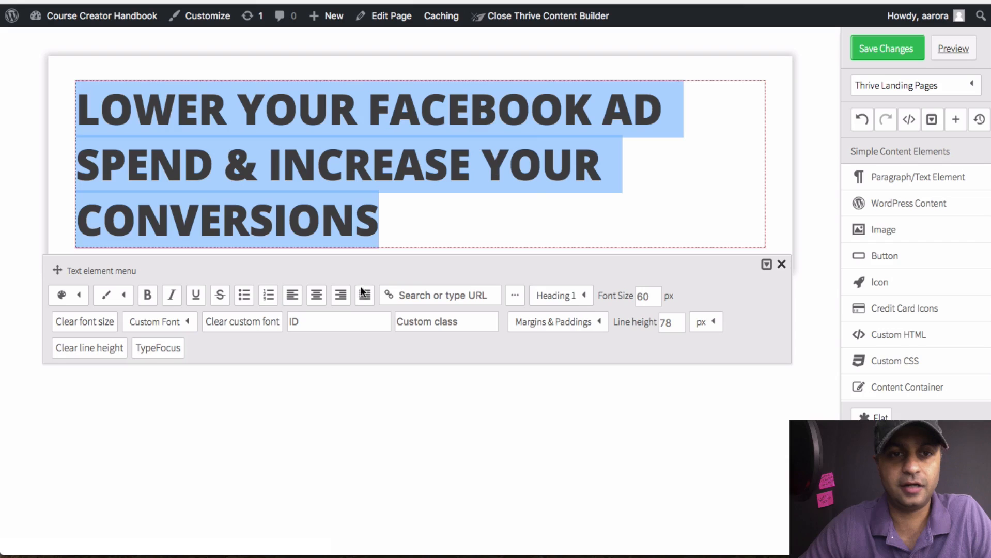
left_click(317, 296)
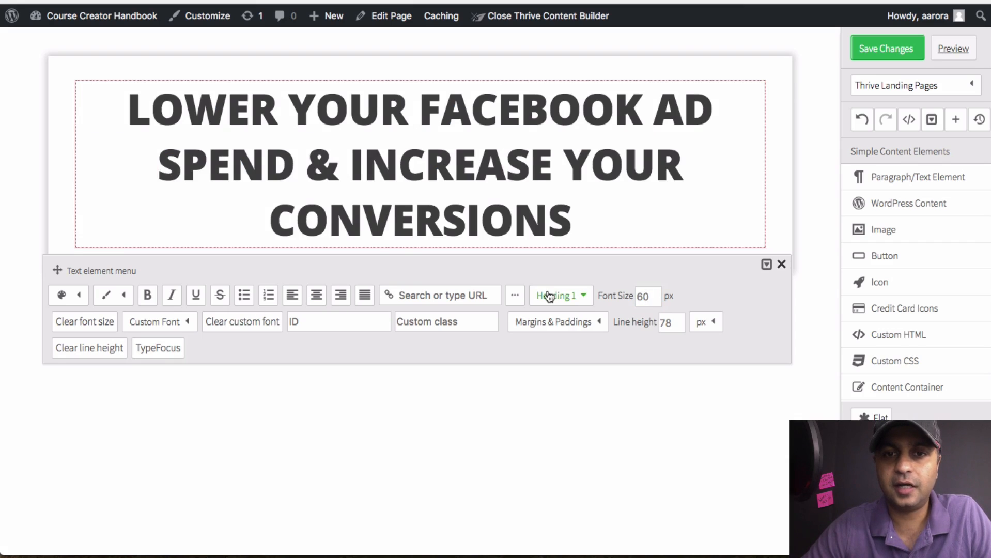
left_click(578, 295)
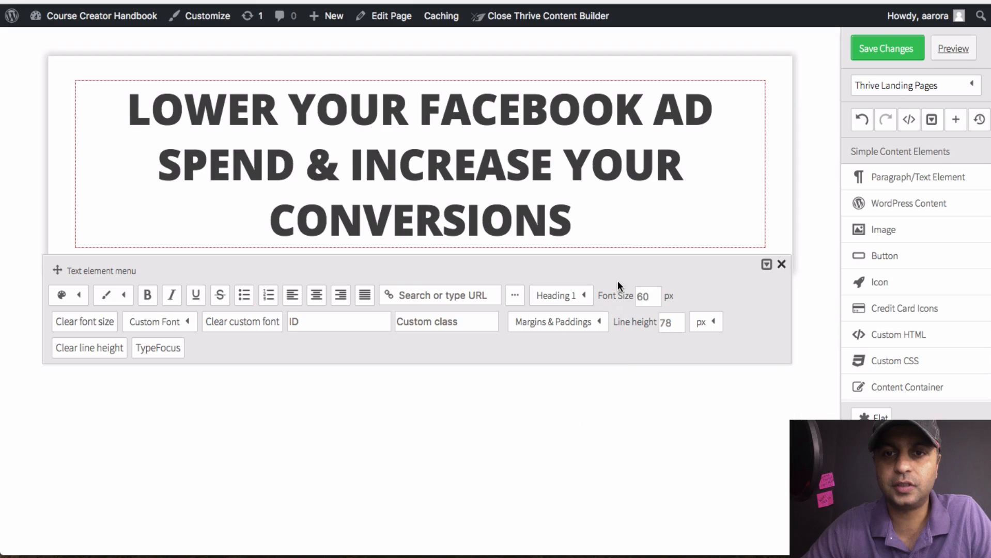
left_click_drag(656, 298, 592, 303)
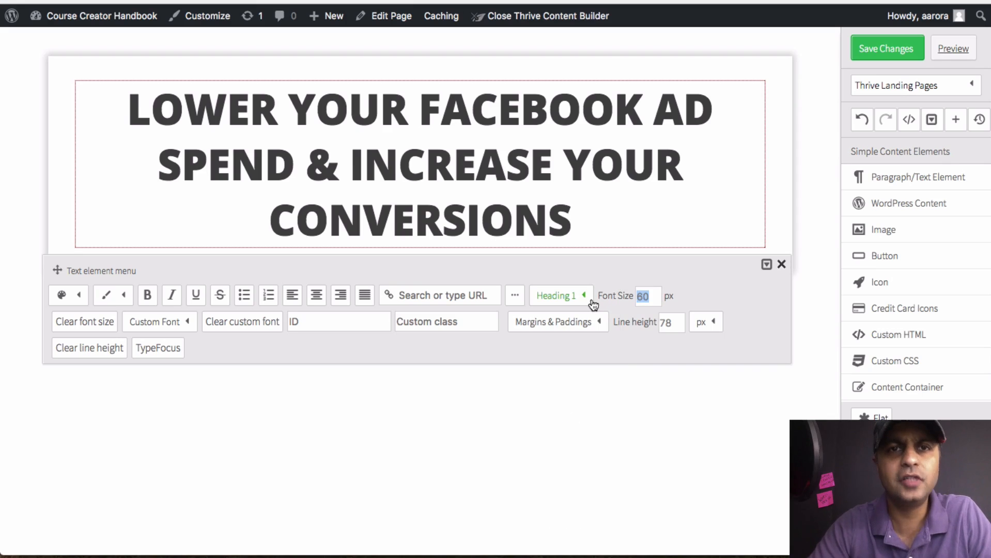
left_click(583, 296)
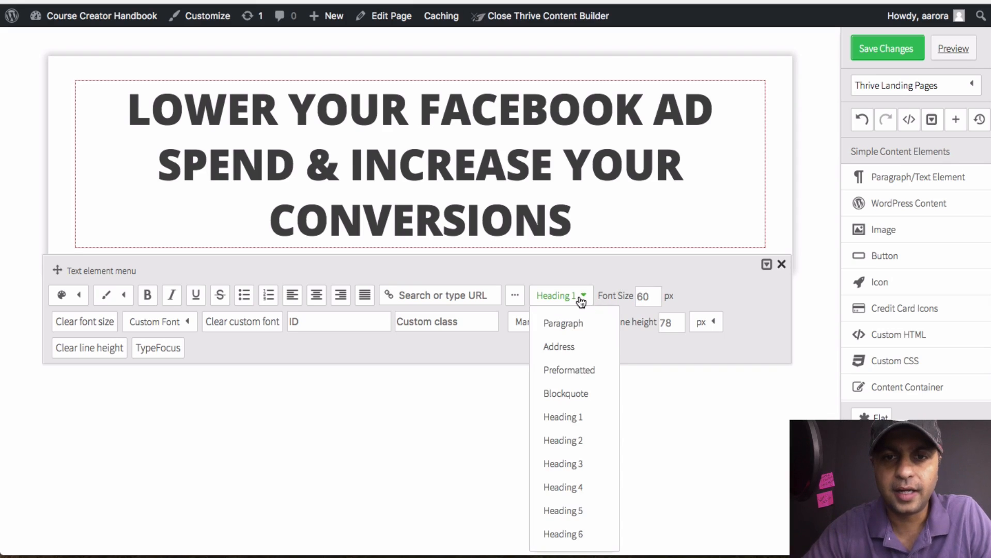
left_click(641, 296)
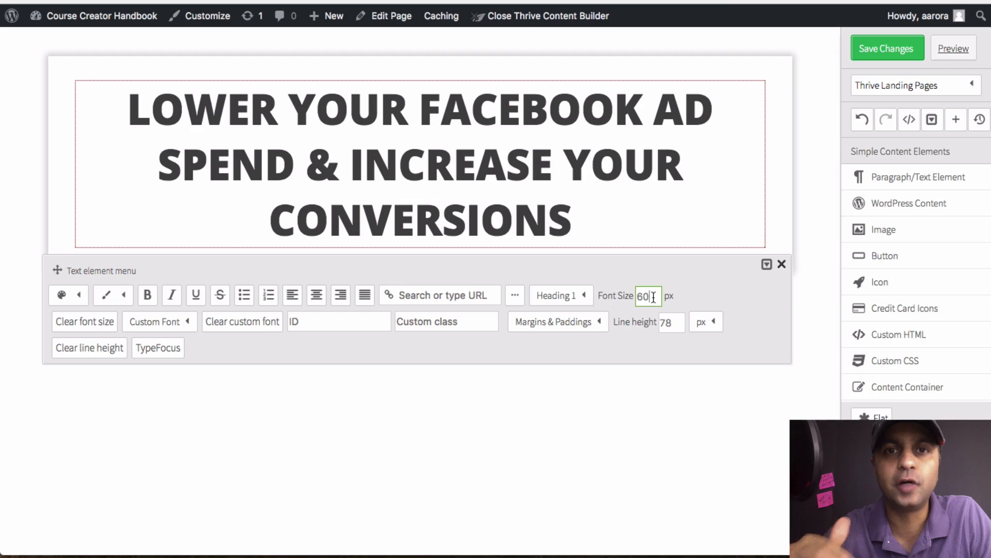
left_click(574, 297)
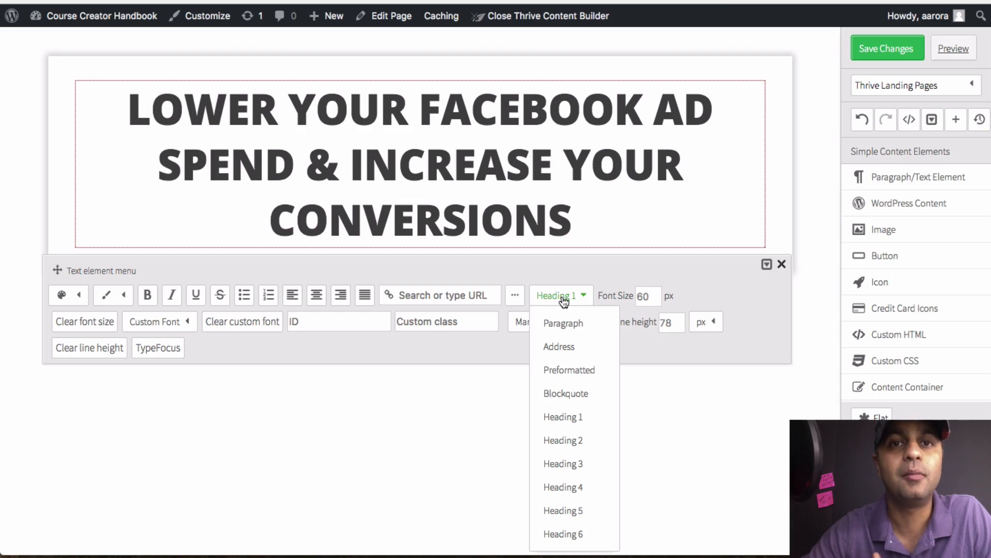
left_click(598, 295)
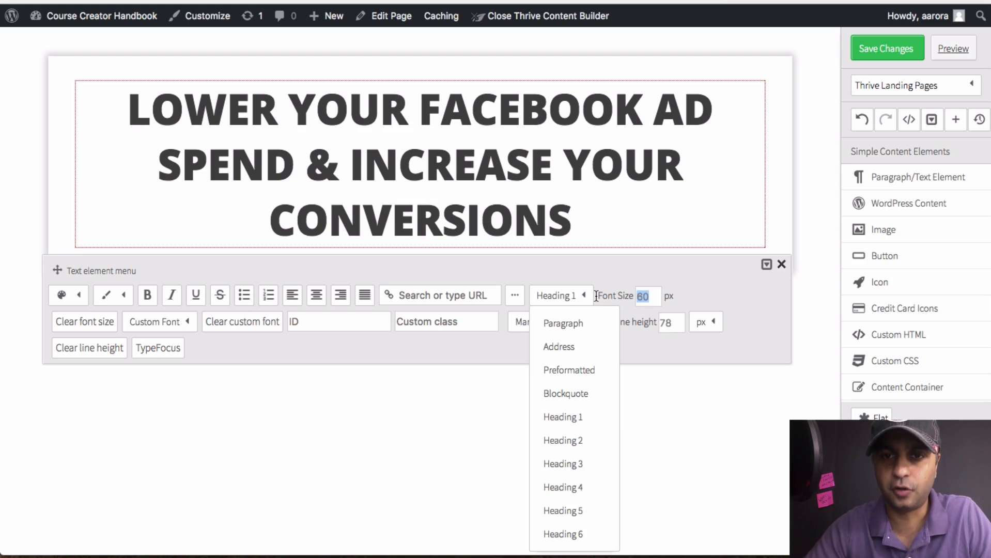
type("5")
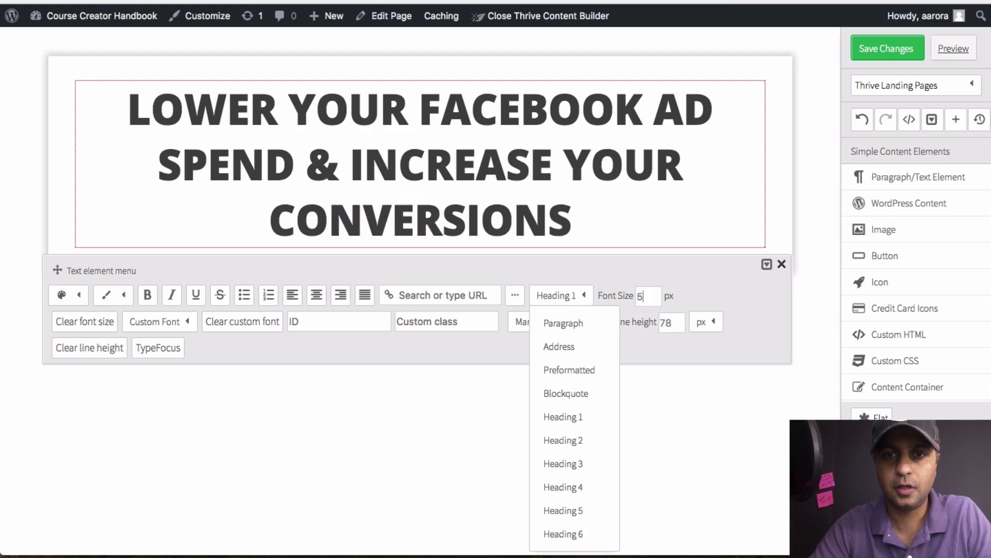
type("0")
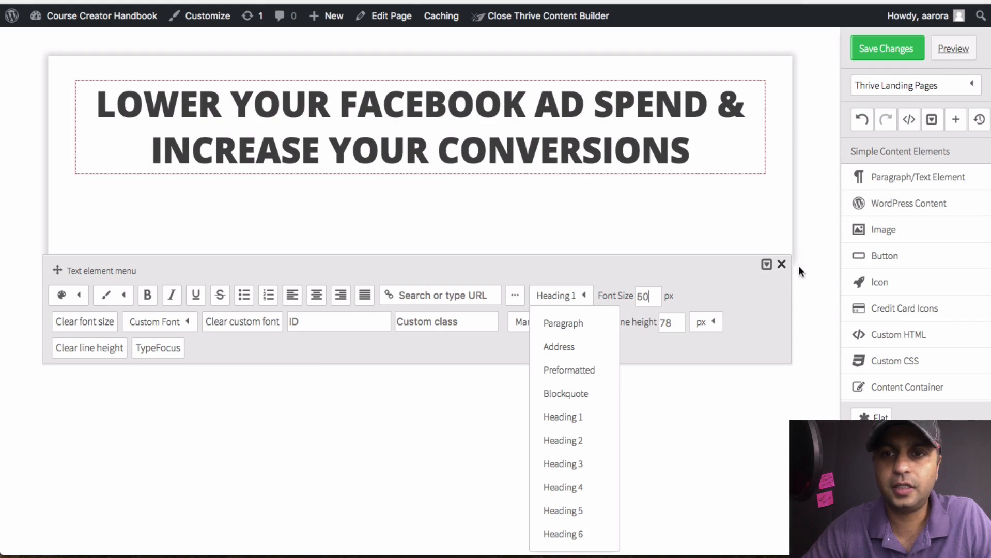
left_click(782, 267)
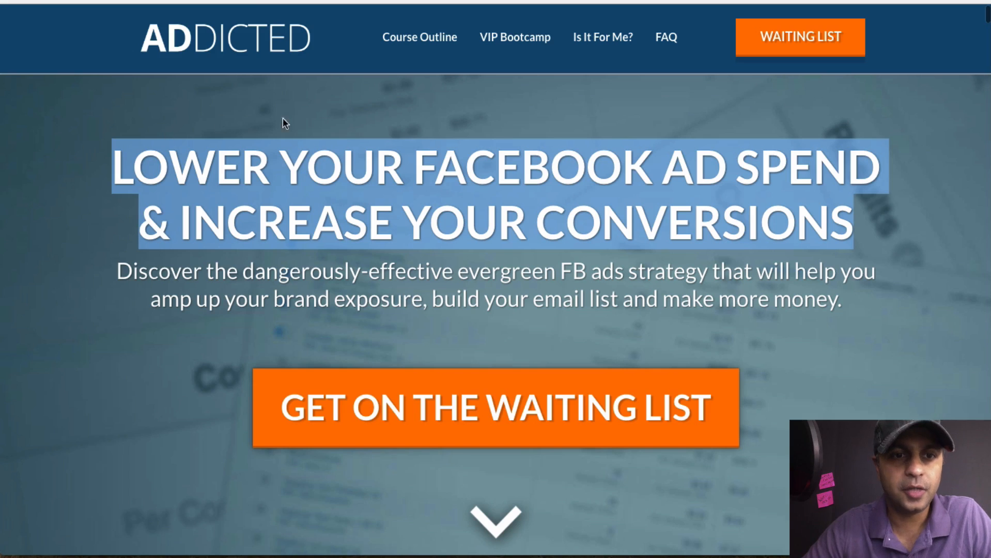
Check the sales page's opening section with its background image and open the Pexels stock photo site in a new tab
scroll(865, 330, "down", 3)
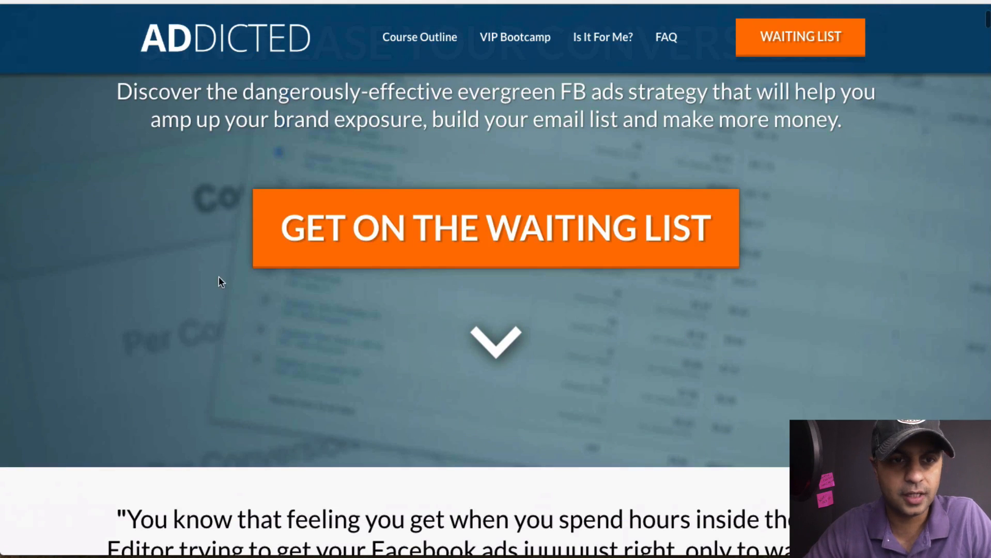
scroll(884, 306, "up", 3)
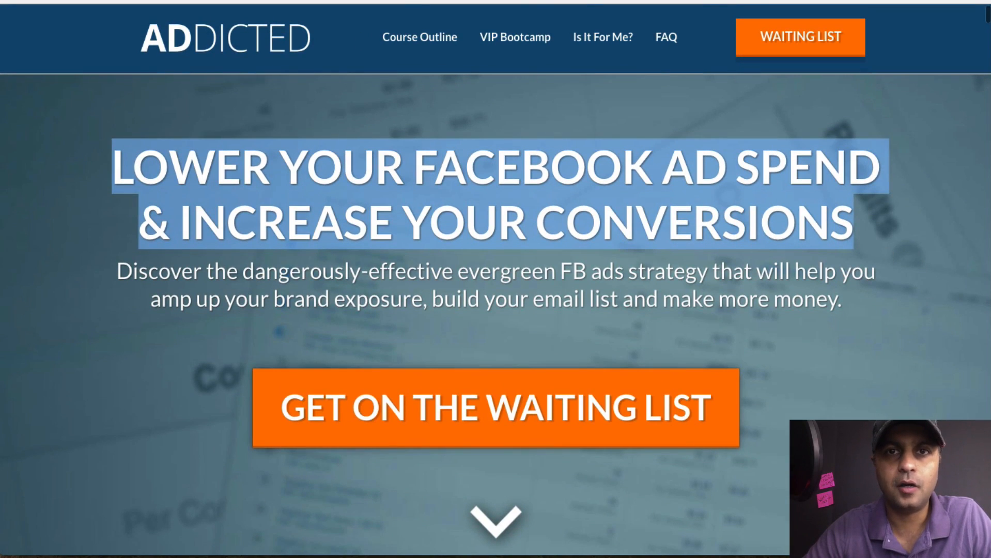
key("super+t")
type("pexe")
key("Return")
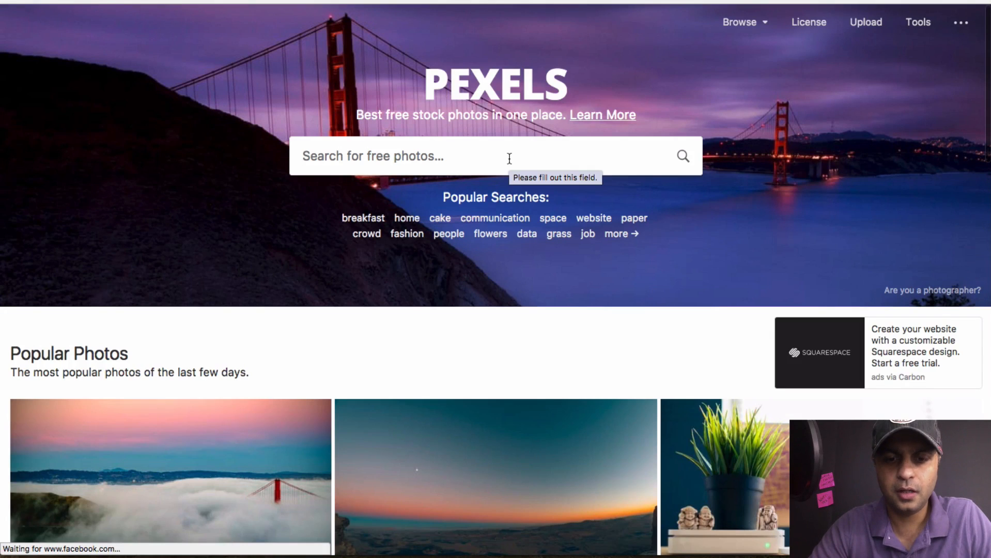
Search the Pexels photos for bills and browse the results
type("bills")
key("Return")
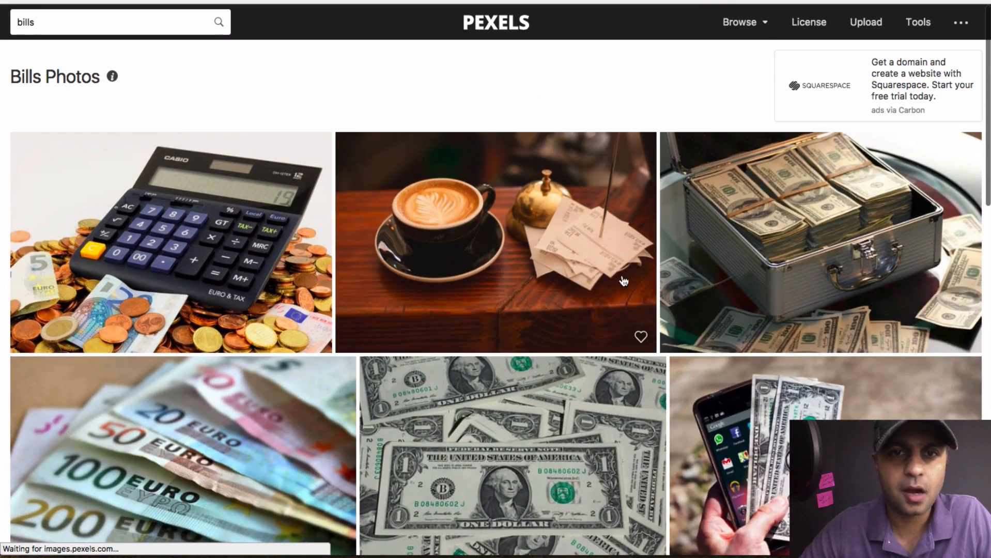
scroll(624, 281, "down", 15)
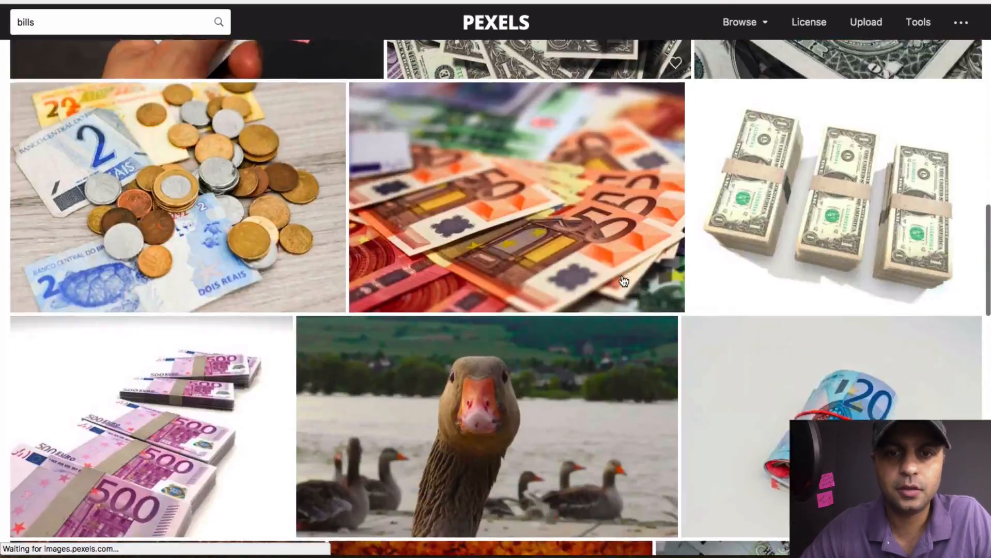
scroll(525, 109, "up", 15)
Search the Pexels photos for receipts and browse the matching images
left_click(172, 23)
type("receipts")
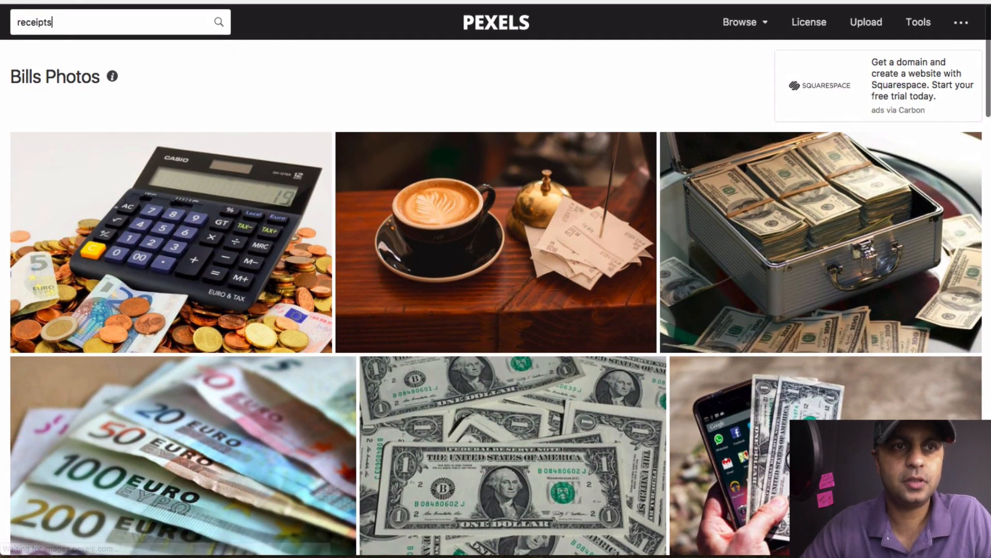
key("Return")
scroll(528, 252, "down", 2)
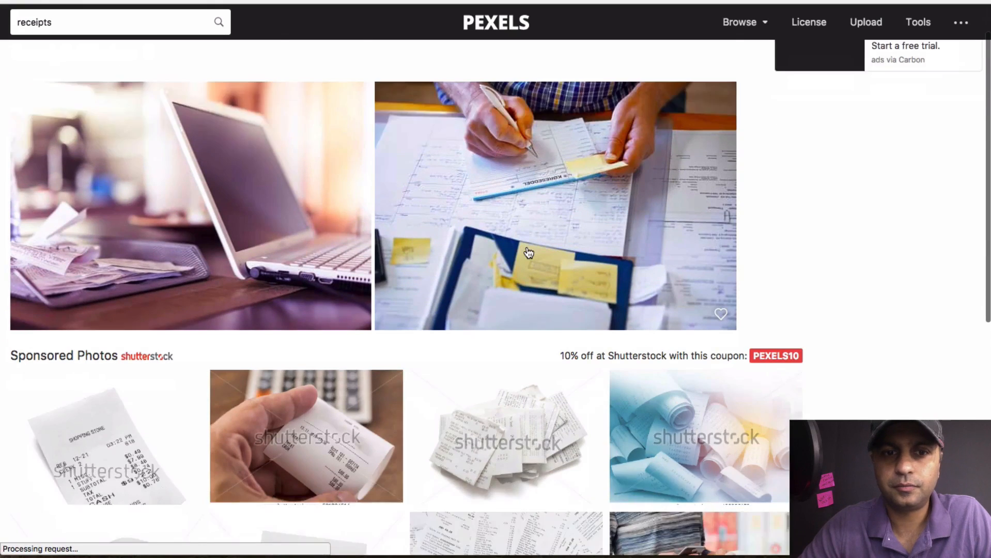
scroll(528, 253, "down", 5)
scroll(527, 251, "up", 7)
Download the photo of hands writing on paperwork in the Medium (1280 x 853) size
left_click(611, 202)
left_click(960, 166)
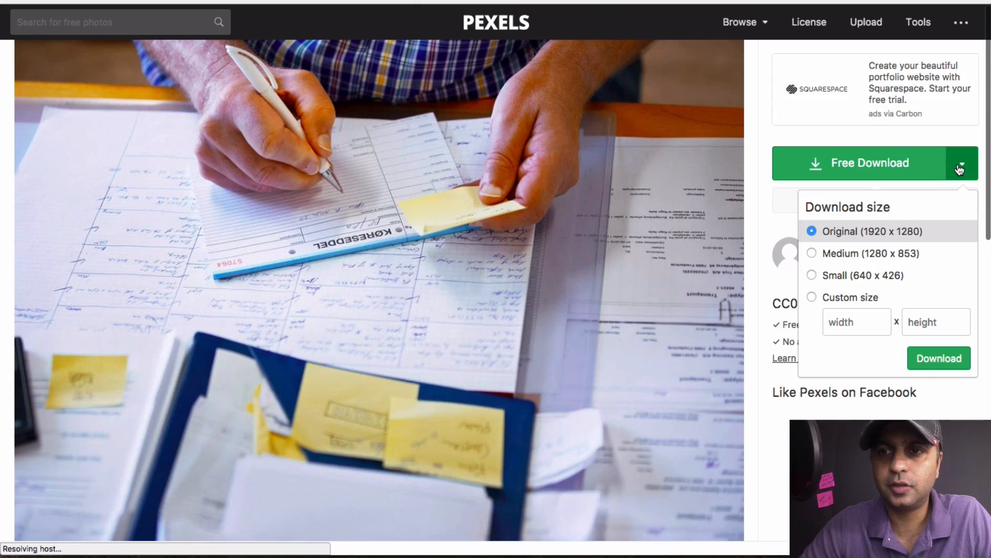
left_click(874, 261)
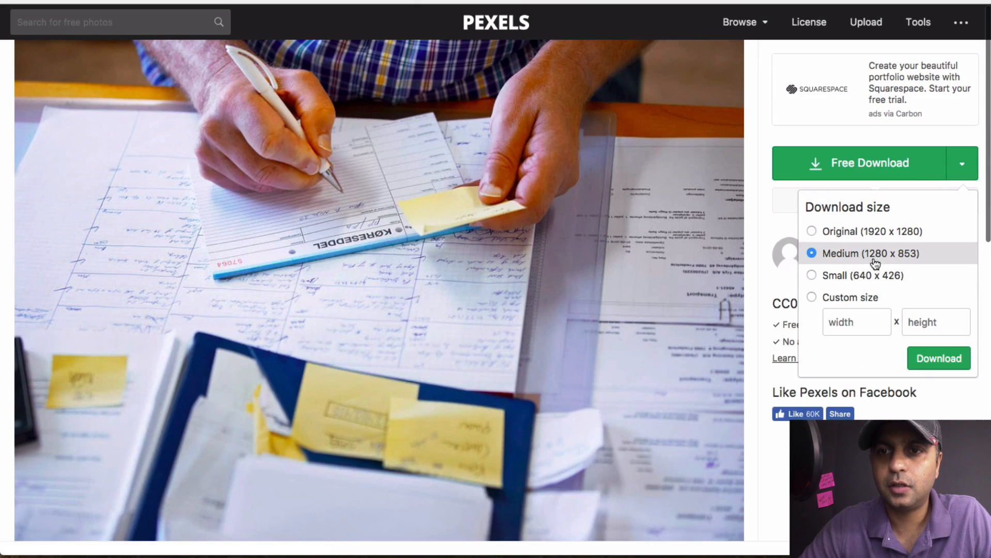
left_click(961, 361)
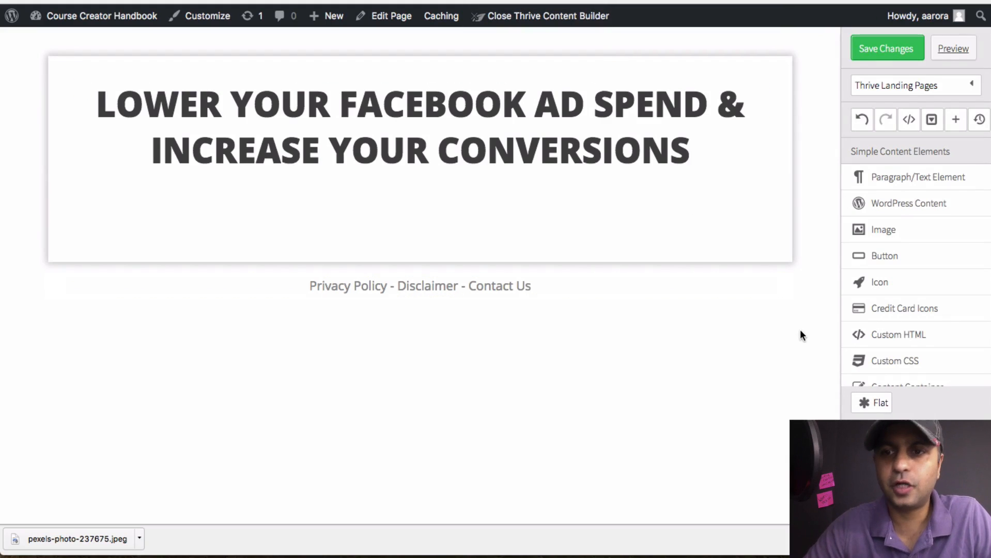
Place a content element from the builder's element list above the headline on the new page
scroll(967, 327, "down", 10)
left_click_drag(914, 297, 427, 88)
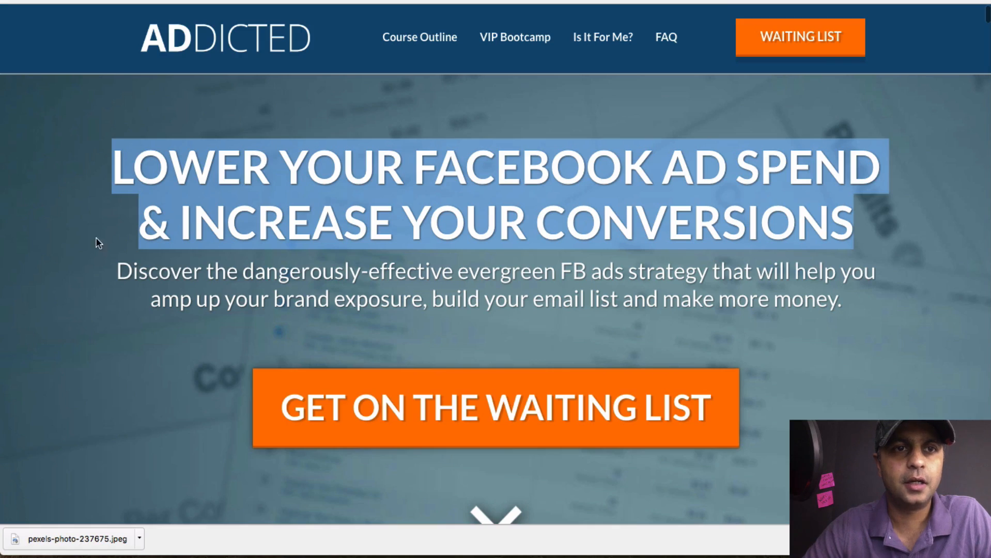
Review the sales page's sections below the opening, down to the "Have You Ever Wanted To..." list
left_click(72, 253)
scroll(72, 256, "down", 12)
scroll(72, 259, "down", 15)
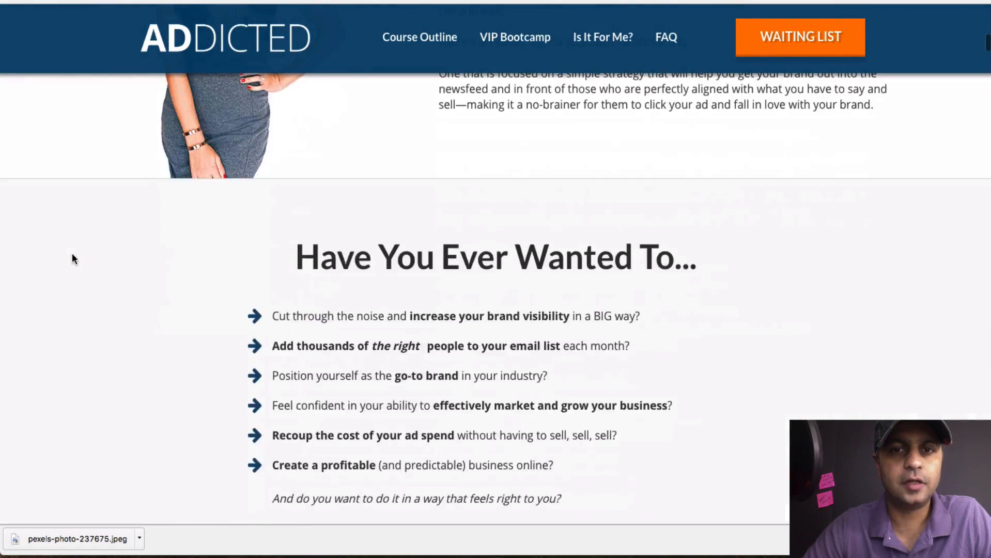
Review the sales page's waiting-list hero banner, the quote section below it and the "maybe it's my copy?" section
scroll(71, 259, "up", 20)
scroll(72, 258, "up", 5)
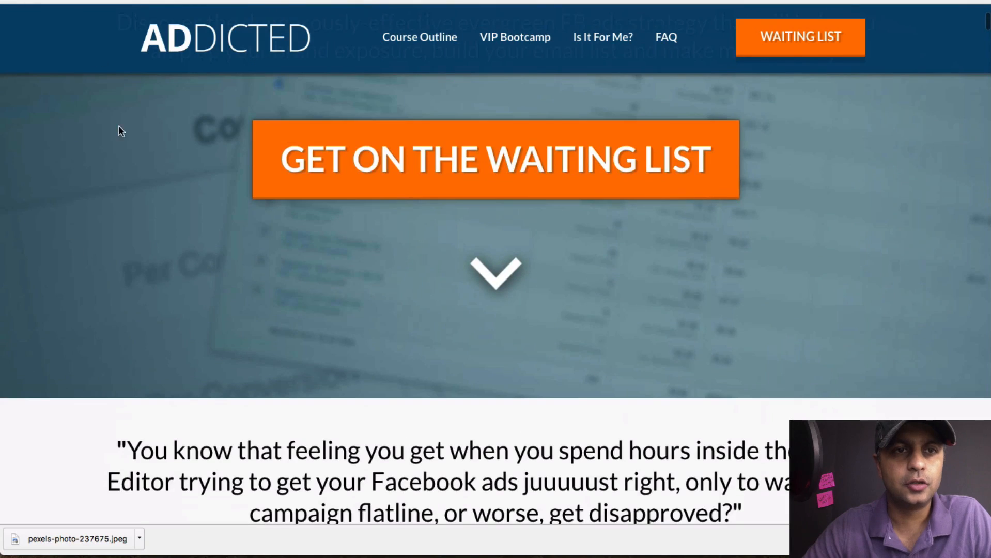
scroll(182, 384, "down", 6)
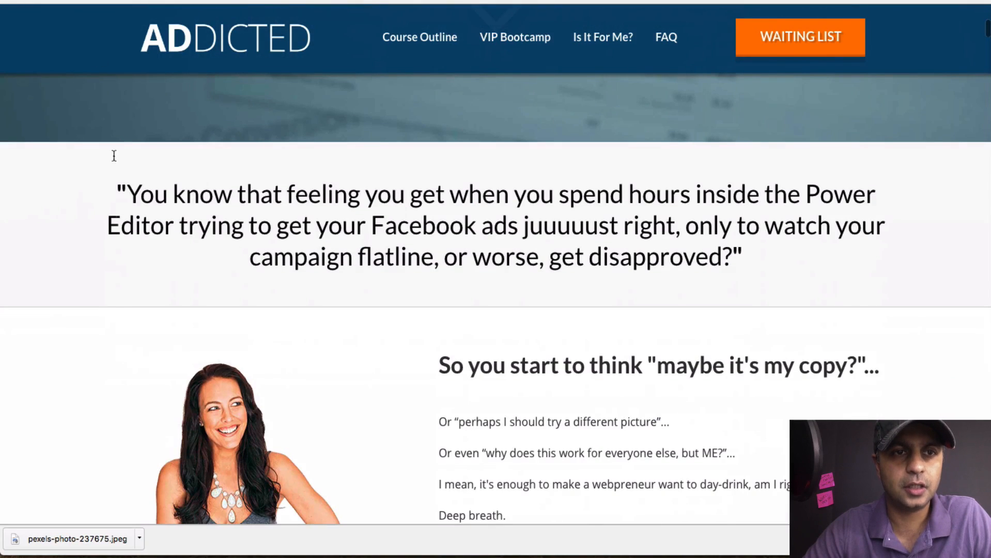
left_click_drag(115, 145, 114, 333)
scroll(143, 362, "down", 7)
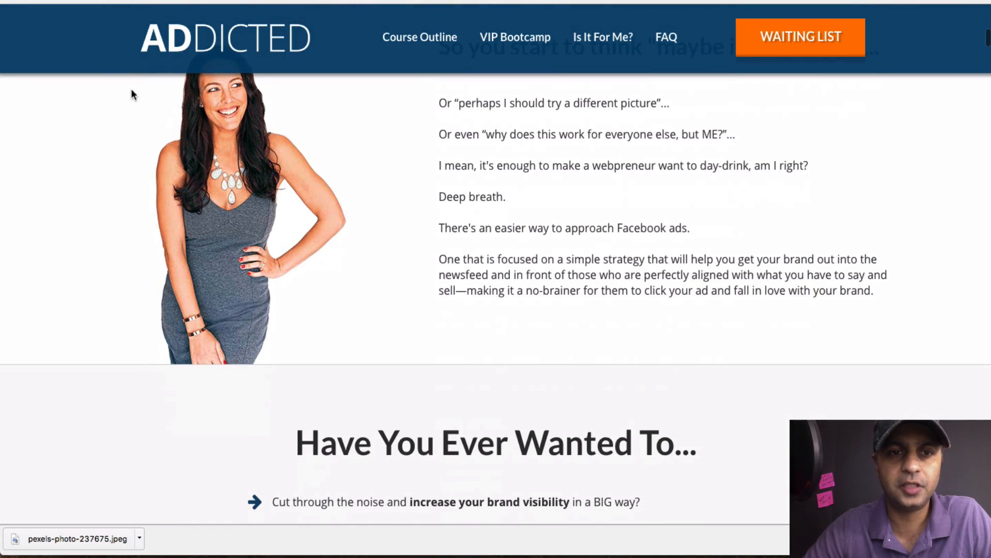
scroll(532, 211, "up", 18)
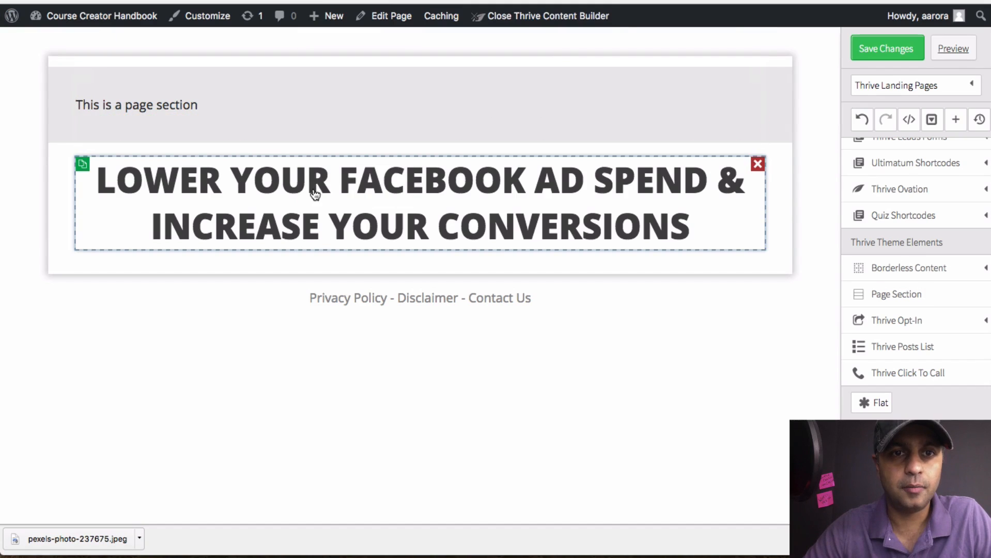
Save the page and move the headline into the page section in place of the "This is a page section" placeholder text
left_click(894, 48)
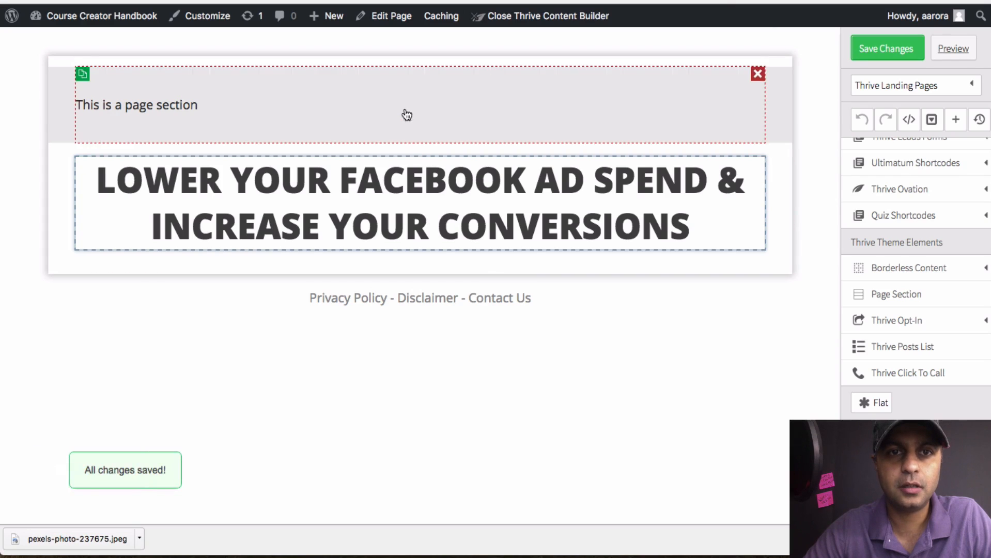
mouse_move(102, 15)
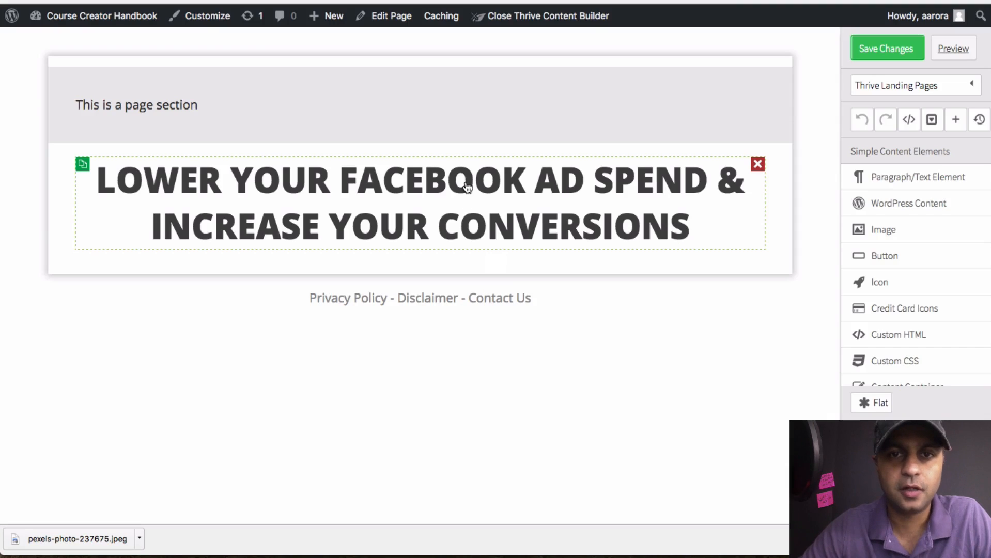
left_click_drag(332, 208, 302, 98)
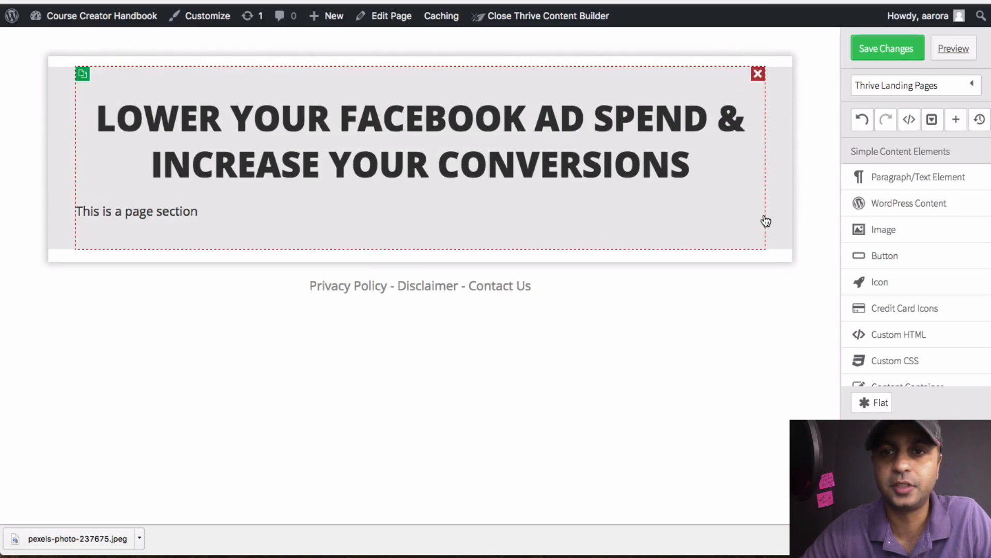
left_click(758, 213)
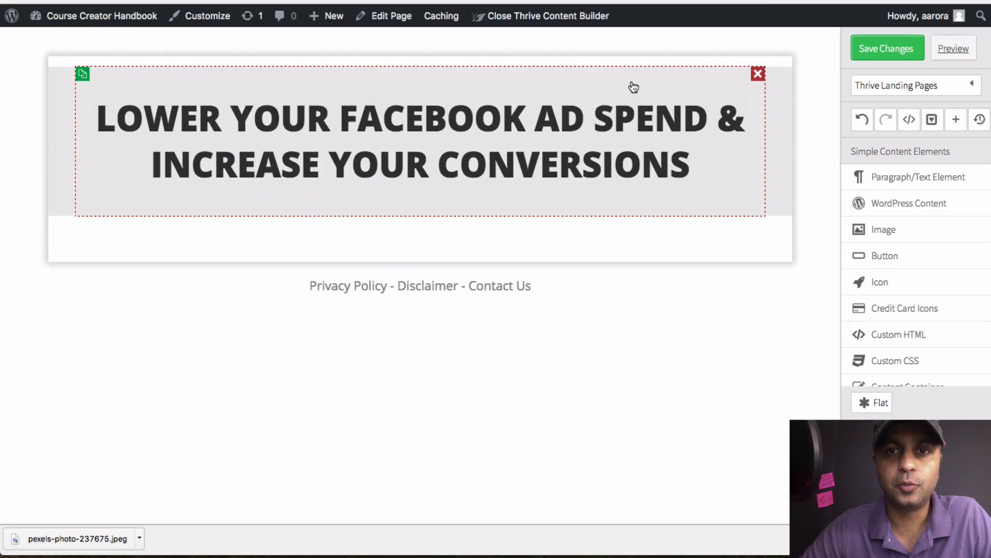
left_click(324, 84)
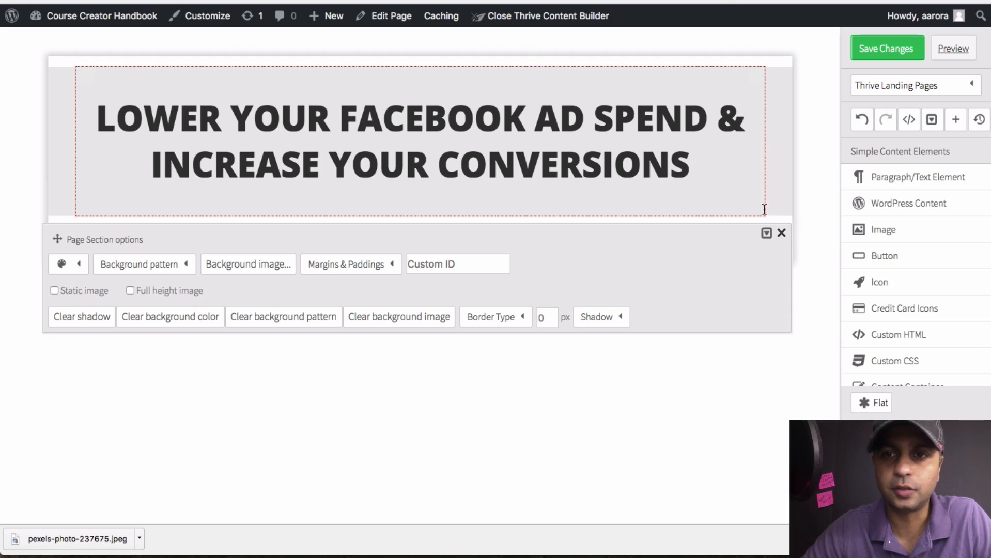
left_click(780, 234)
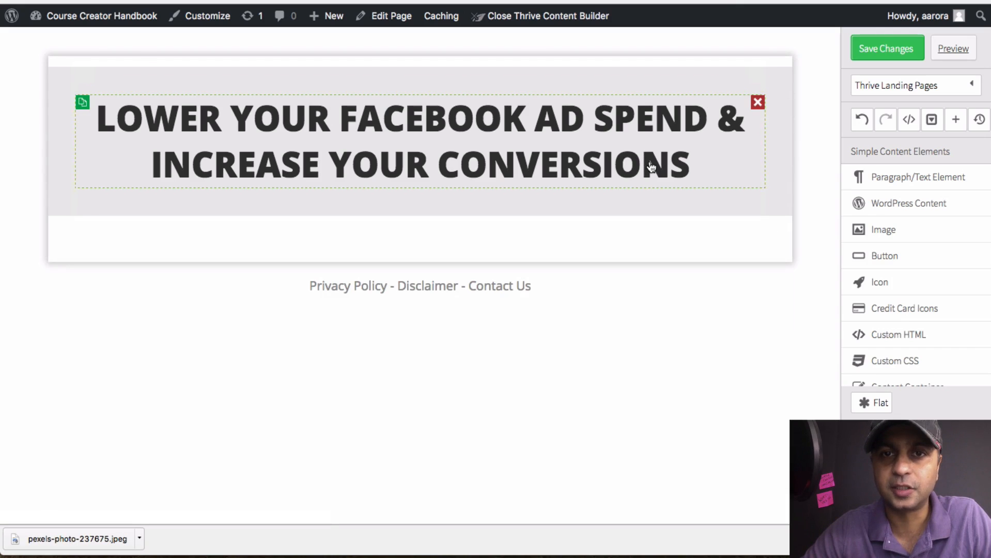
Start uploading a background image for the page section that holds the headline
left_click(601, 78)
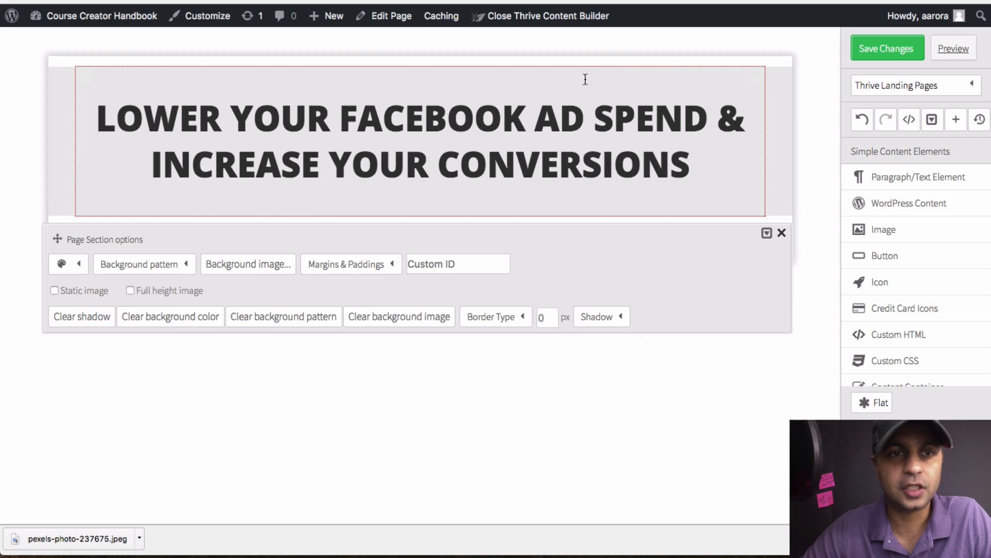
left_click(252, 266)
left_click(213, 108)
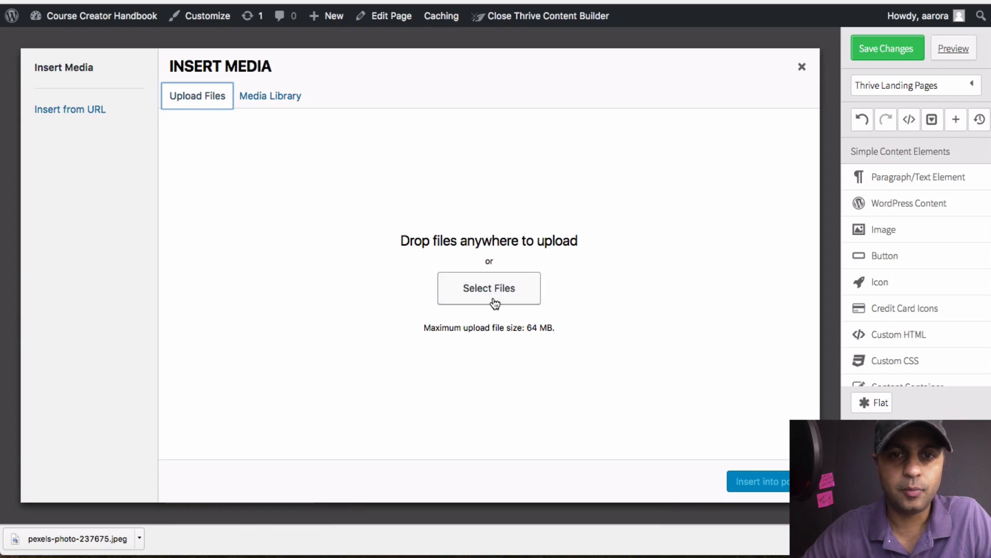
left_click(494, 298)
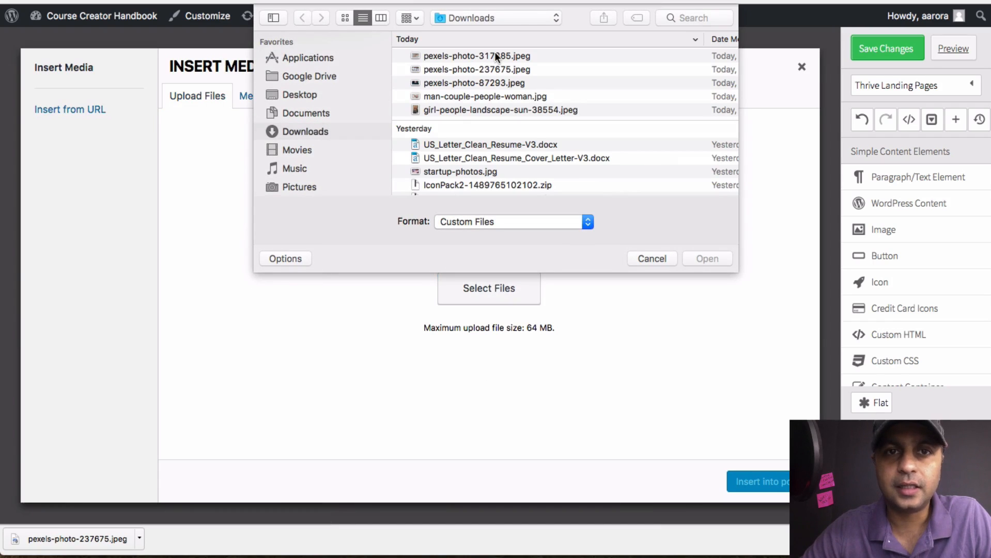
Preview pexels-photo-317385.jpeg and pexels-photo-237675.jpeg in Downloads, keeping pexels-photo-237675.jpeg selected for upload
left_click(494, 54)
key("space")
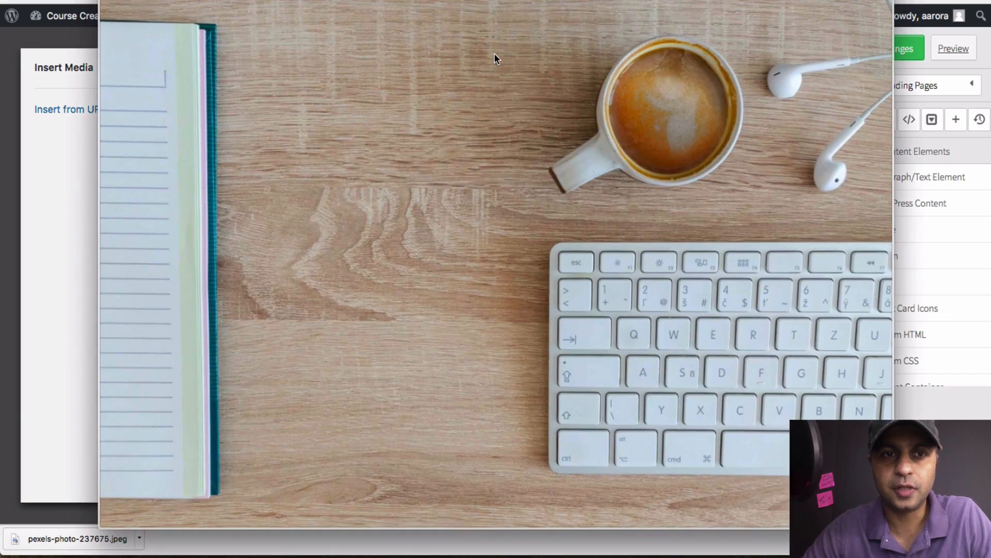
key("space")
key("Down")
key("space")
key("space")
key("space")
key("space")
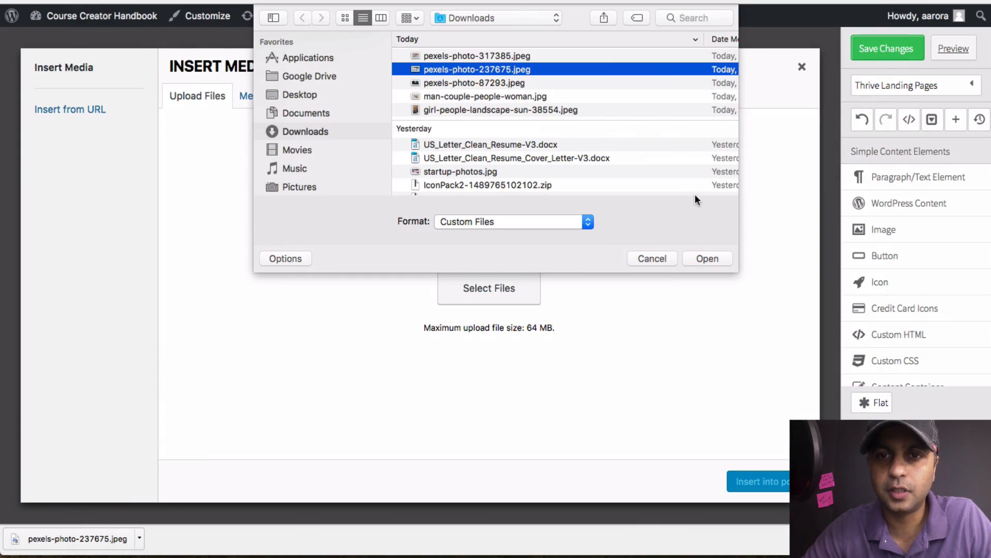
Upload pexels-photo-237675.jpeg and insert it as the page section's background image
left_click(706, 258)
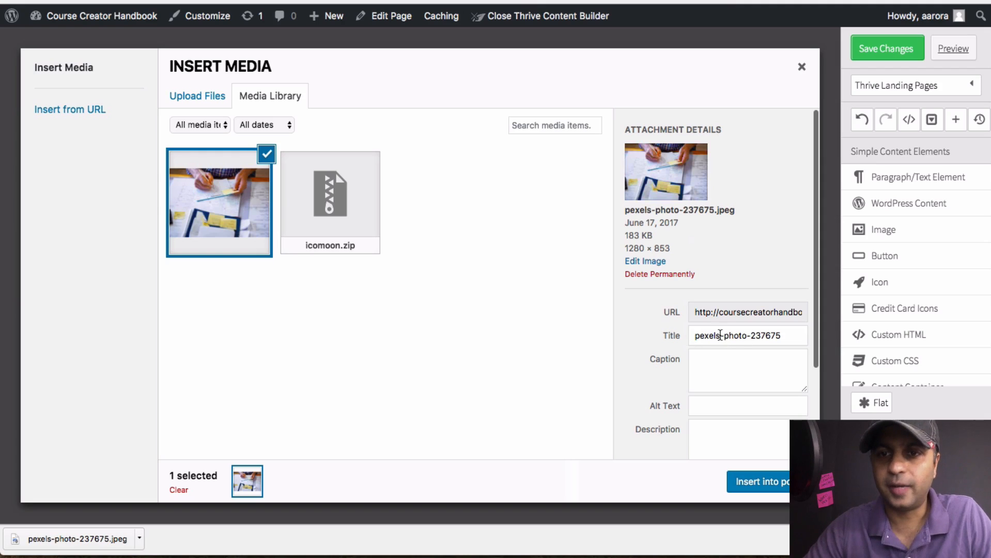
left_click(773, 481)
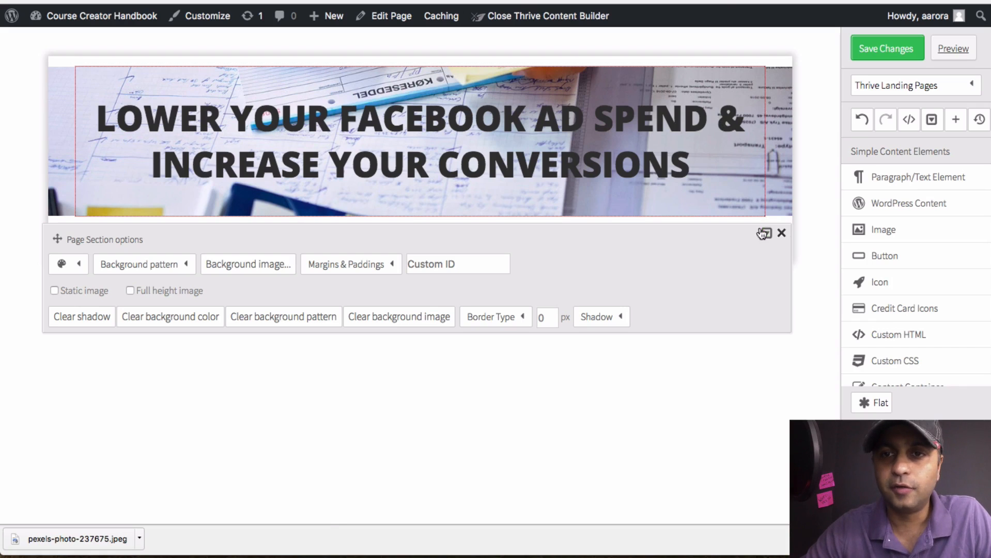
left_click(782, 233)
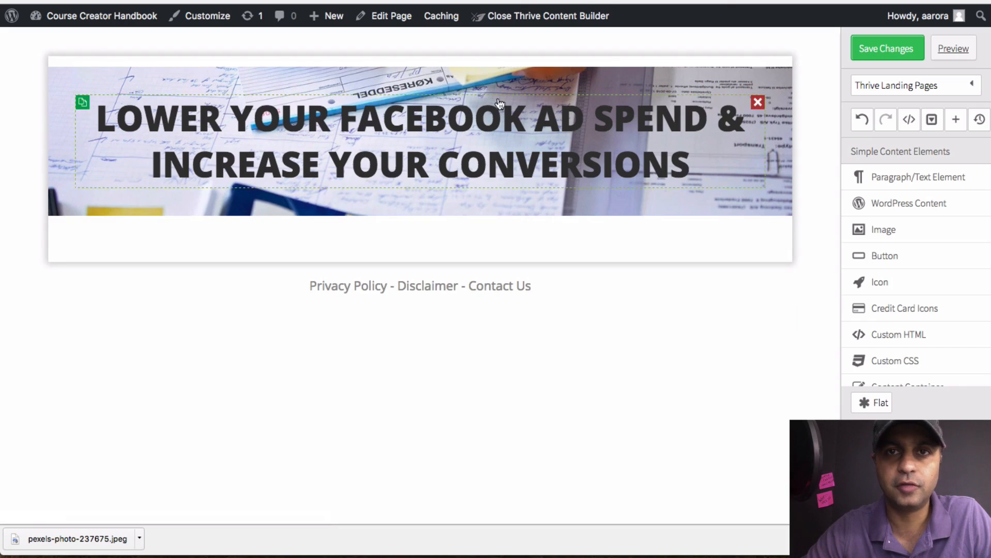
Switch to PicMonkey and open pexels-photo-237675.jpeg from the computer's Downloads folder for editing
left_click(486, 2)
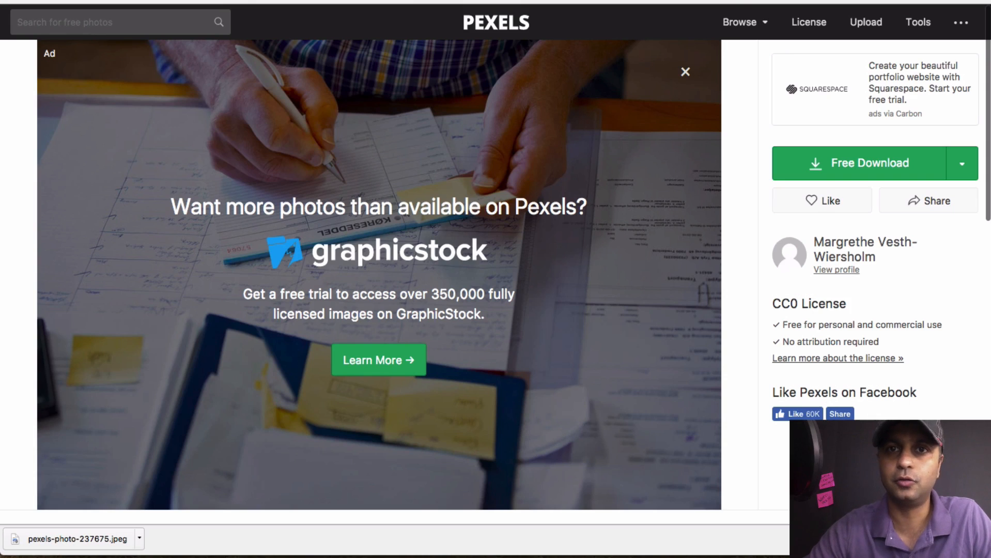
left_click(892, 1)
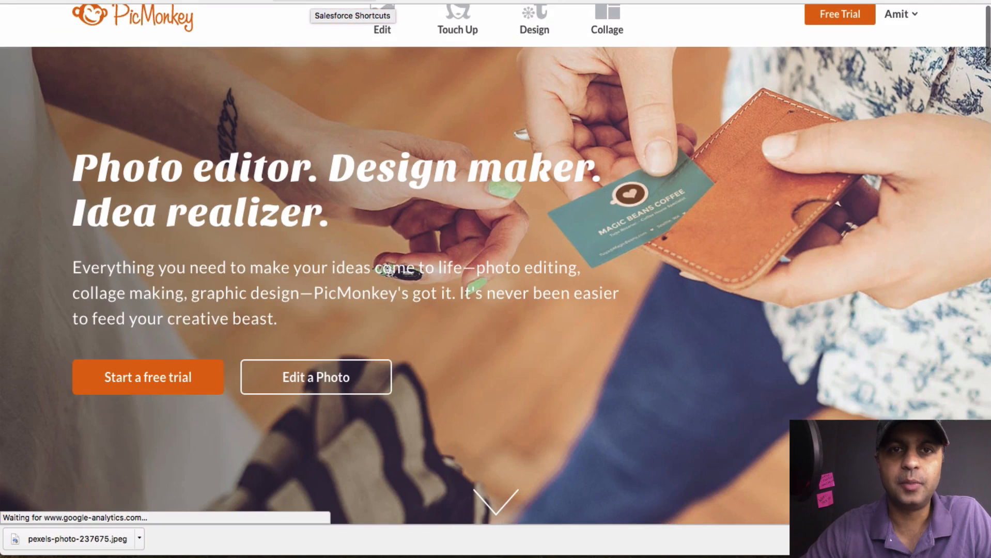
mouse_move(384, 31)
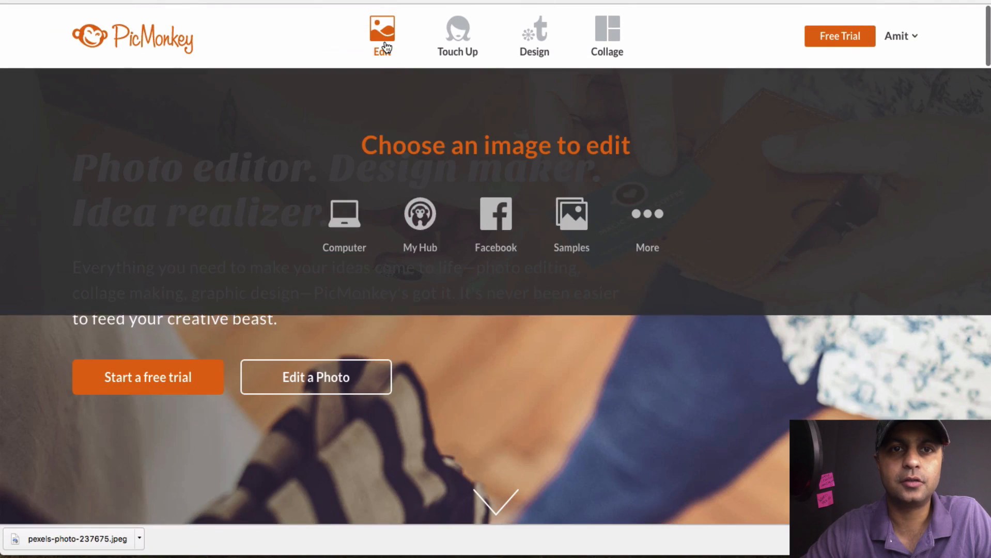
left_click(348, 221)
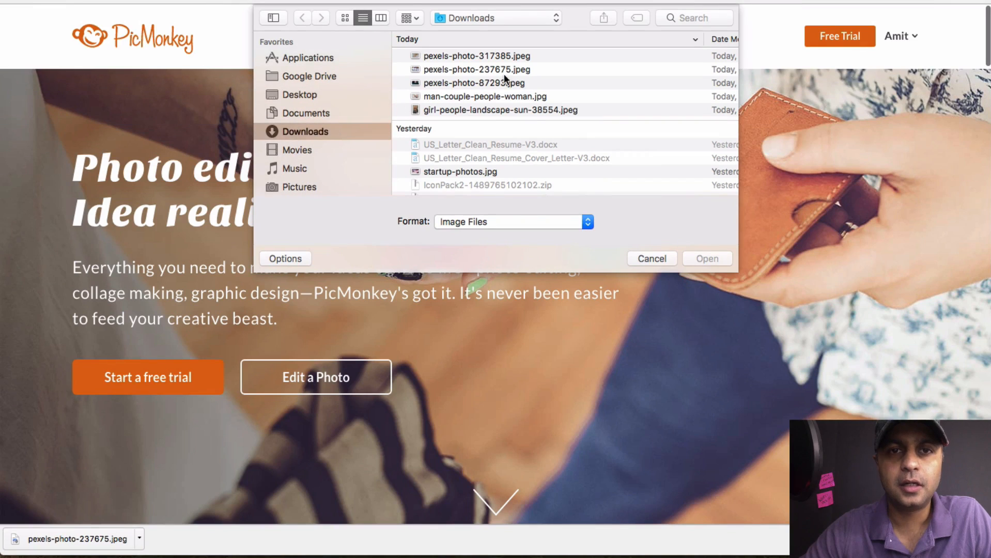
left_click(503, 70)
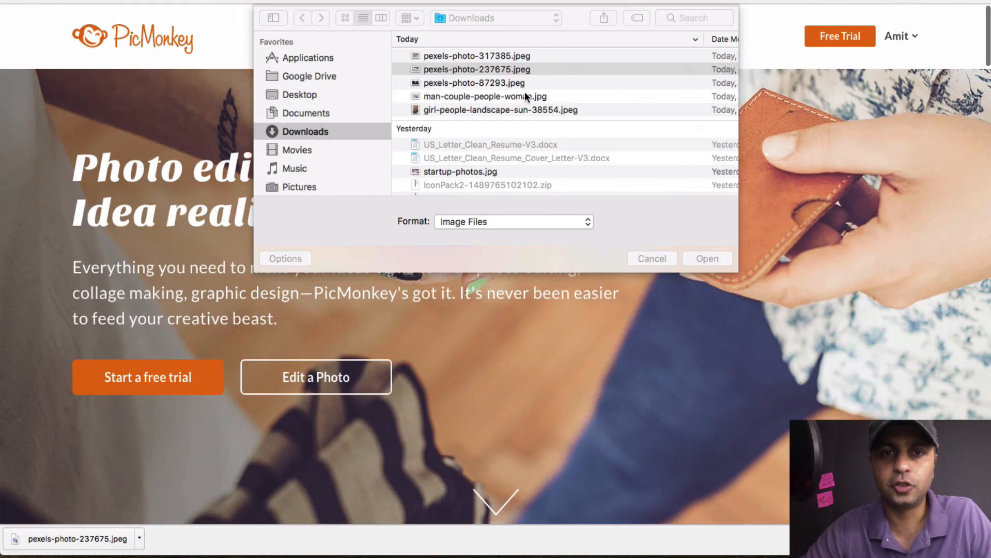
left_click(706, 259)
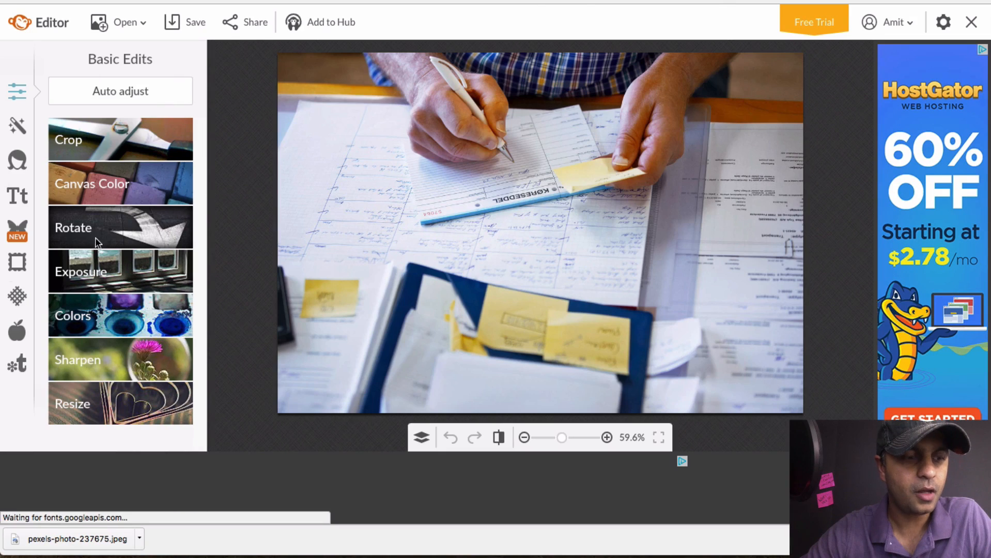
Open the Geometric shapes among the photo overlays
left_click(15, 232)
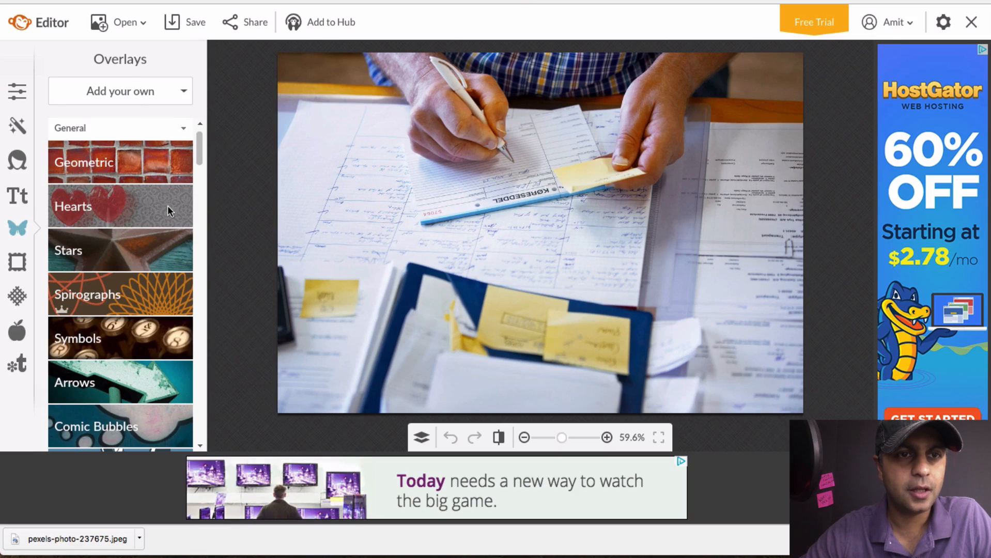
left_click(130, 176)
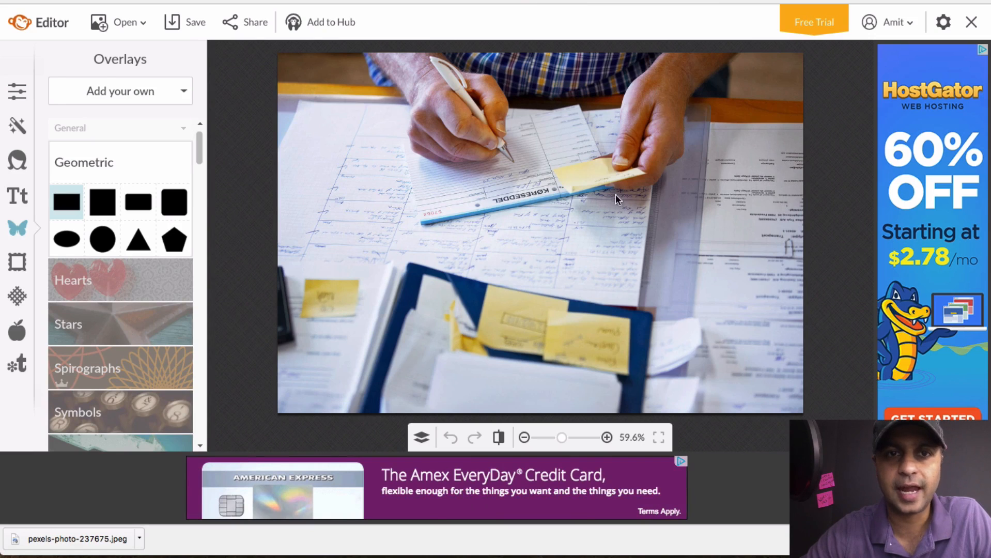
left_click_drag(607, 186, 607, 186)
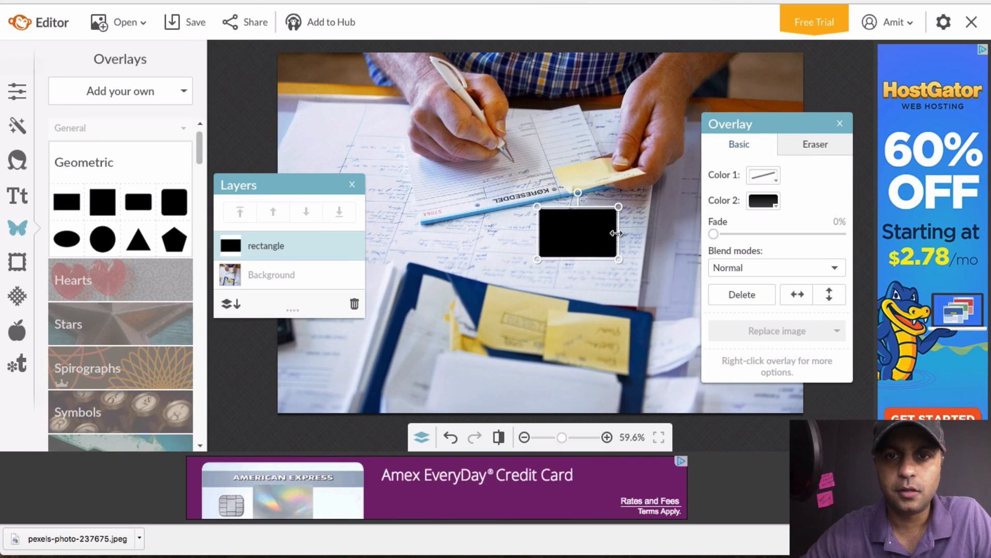
key("Delete")
left_click(110, 201)
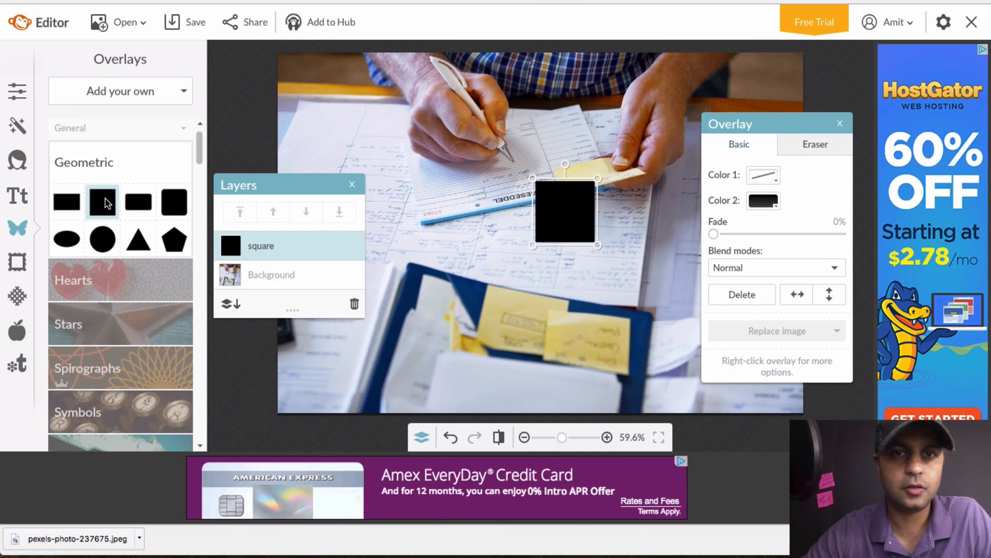
left_click_drag(568, 224, 316, 85)
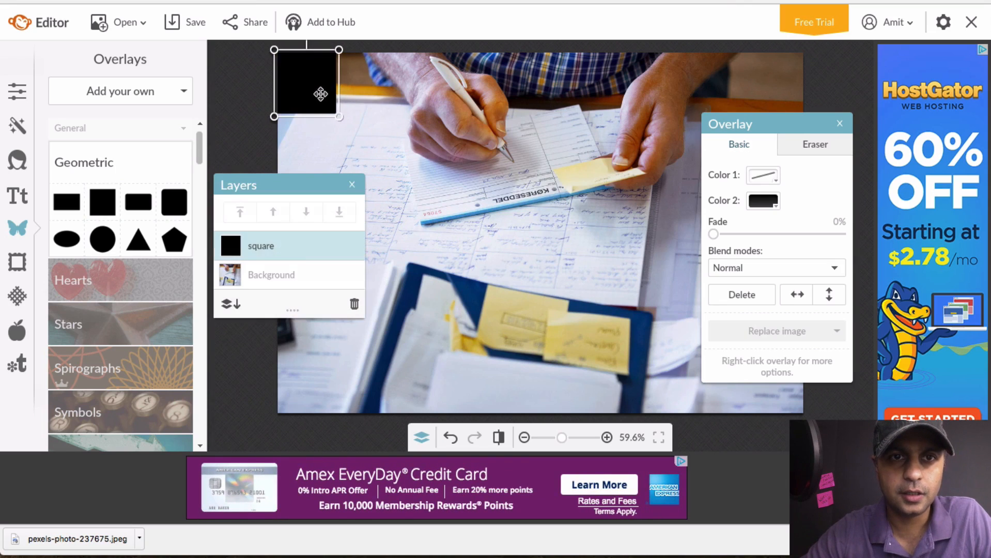
left_click_drag(341, 118, 631, 417)
key("Delete")
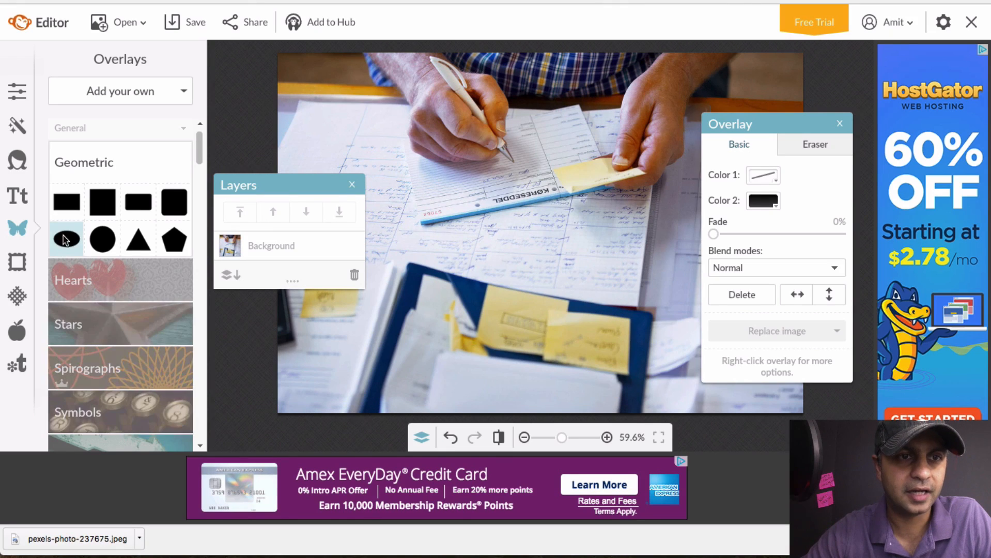
Cover the entire photo with a black rectangle overlay and set its fade to 29%
left_click(66, 206)
left_click_drag(553, 191, 259, 31)
left_click_drag(602, 232, 818, 432)
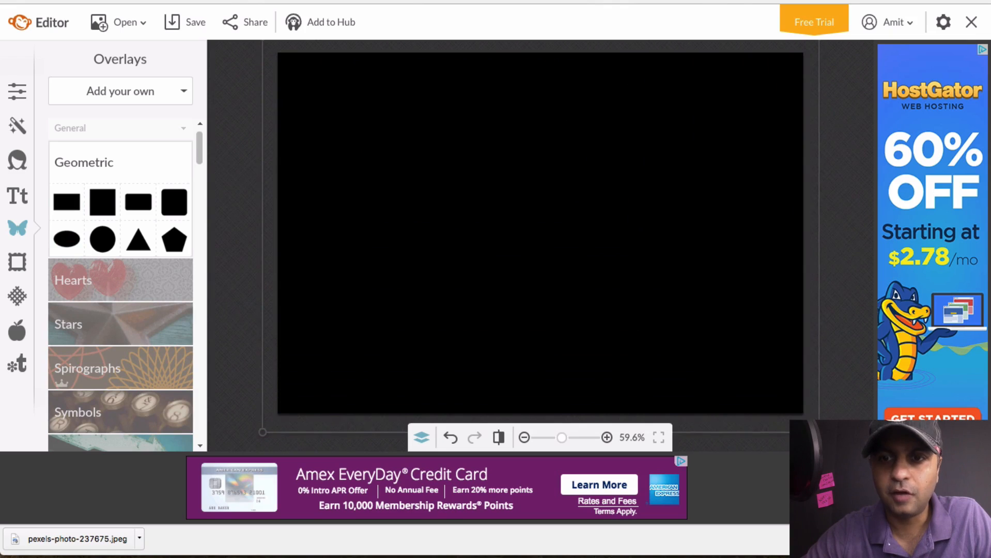
left_click_drag(720, 234, 752, 234)
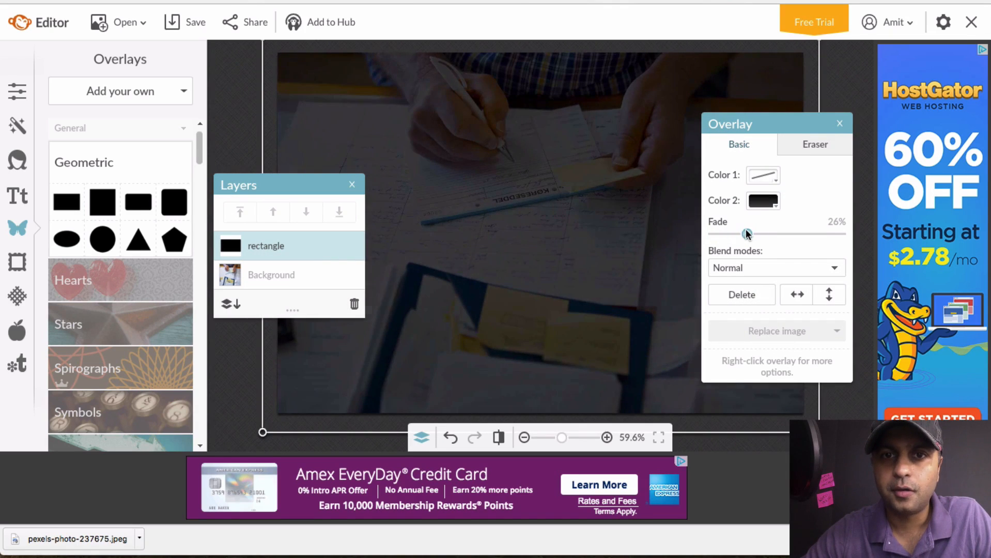
left_click_drag(746, 234, 752, 234)
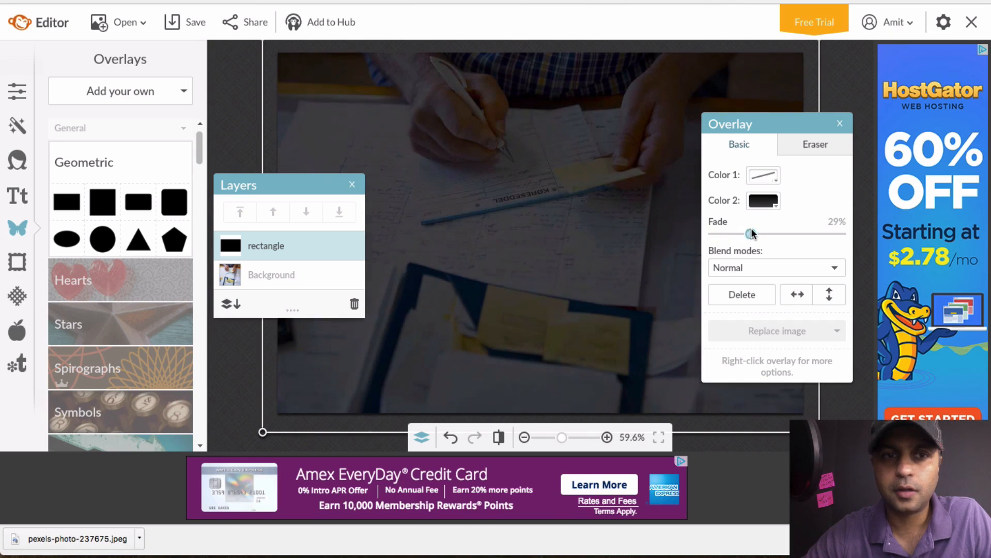
Flatten the black rectangle overlay onto the photo and choose the Sean quality for saving it as a .jpg
left_click(232, 304)
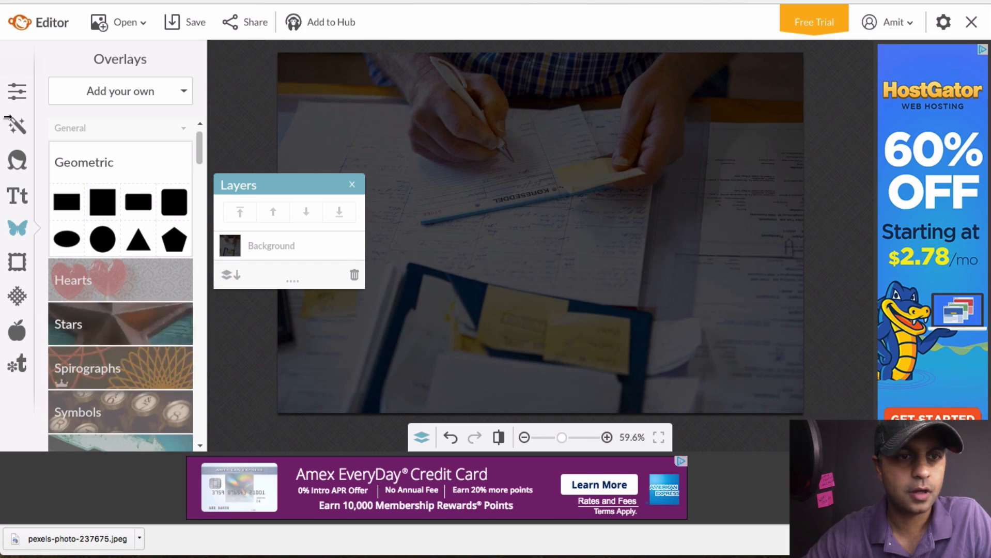
left_click(189, 21)
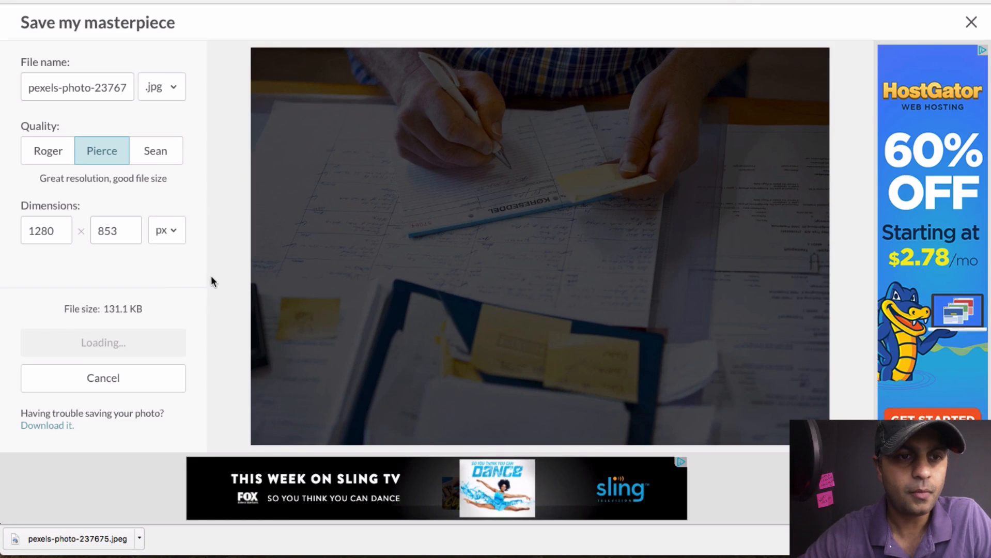
left_click(148, 154)
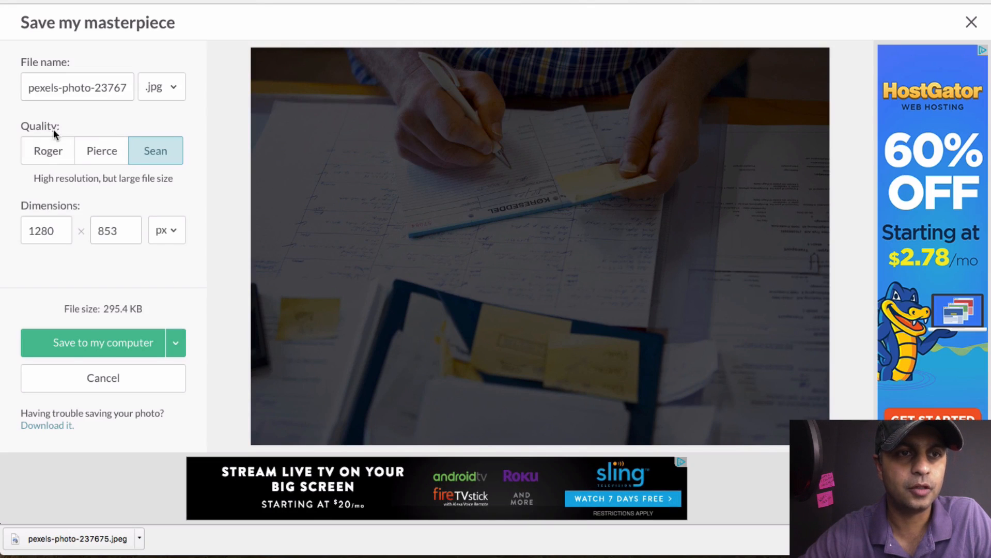
left_click(125, 161)
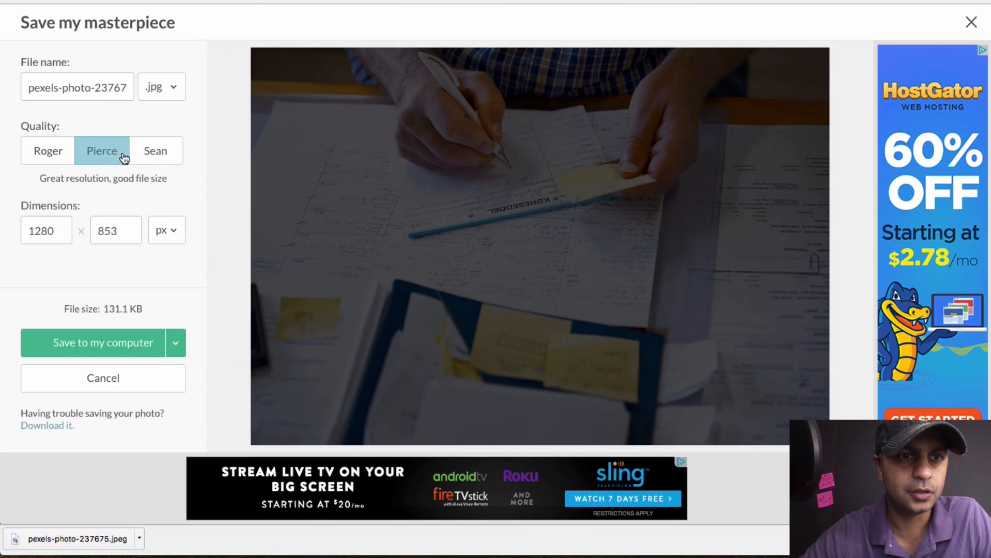
left_click(58, 153)
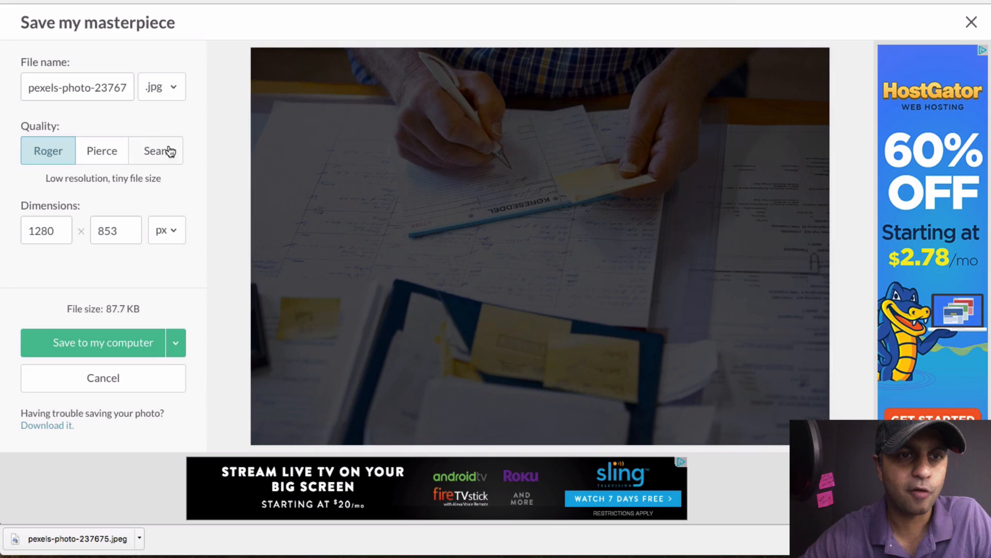
left_click(172, 155)
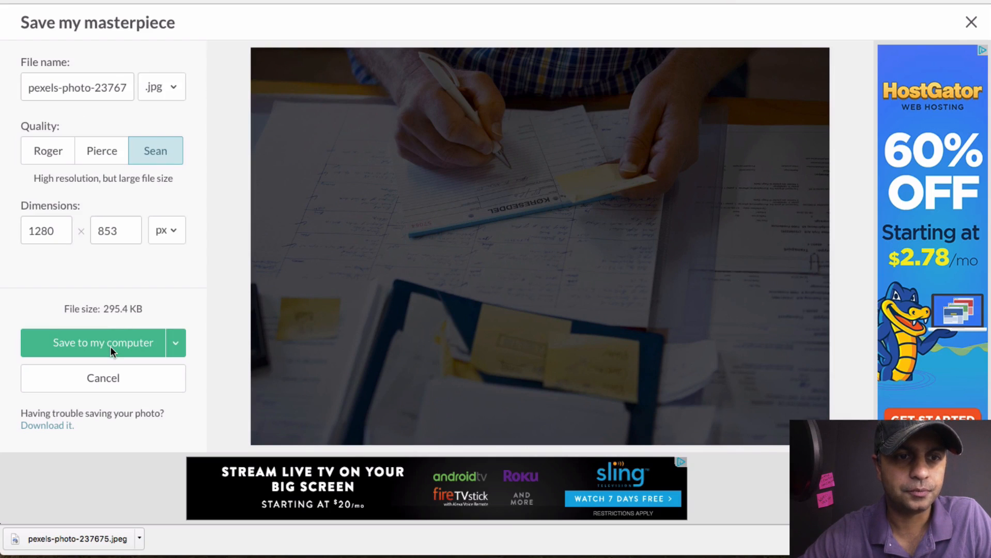
Try to save the darkened photo as receipts in the Funnel Hacking folder under Documents, Course Creator Handbook
left_click(110, 346)
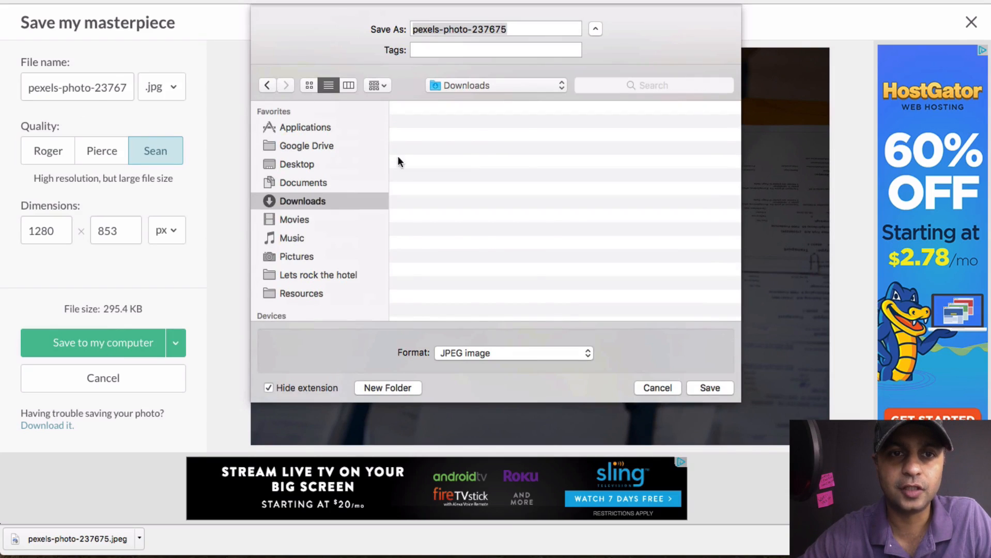
left_click(313, 166)
left_click(316, 186)
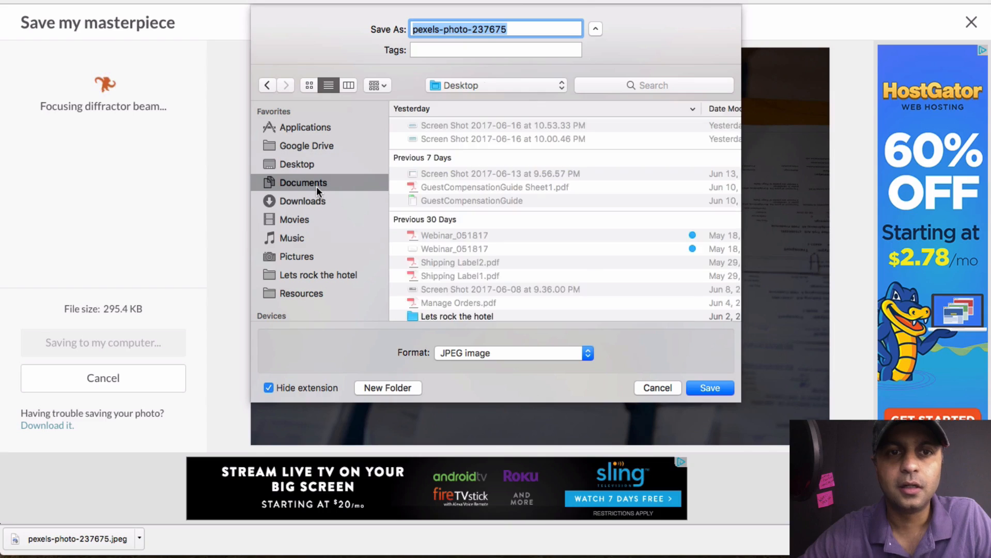
left_click(533, 127)
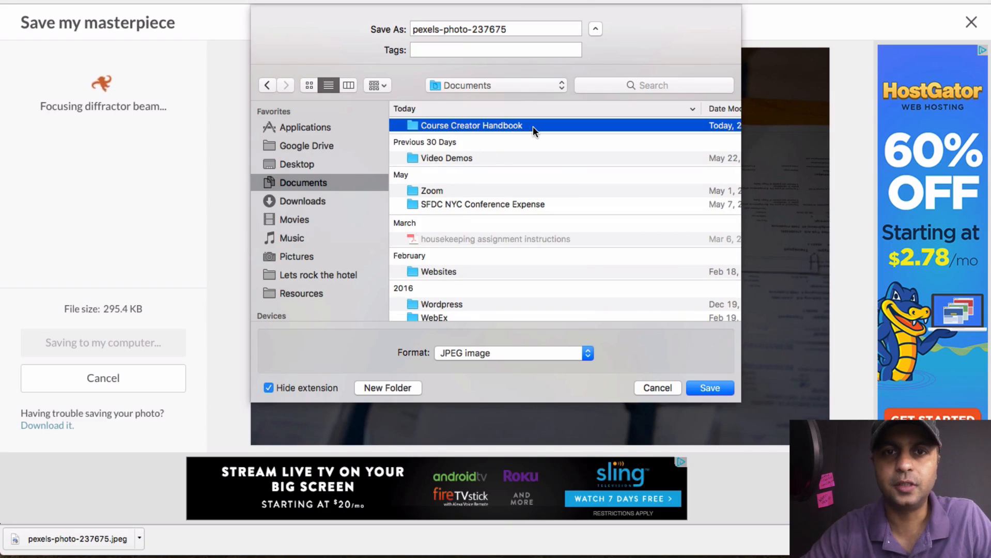
double_click(533, 126)
double_click(496, 125)
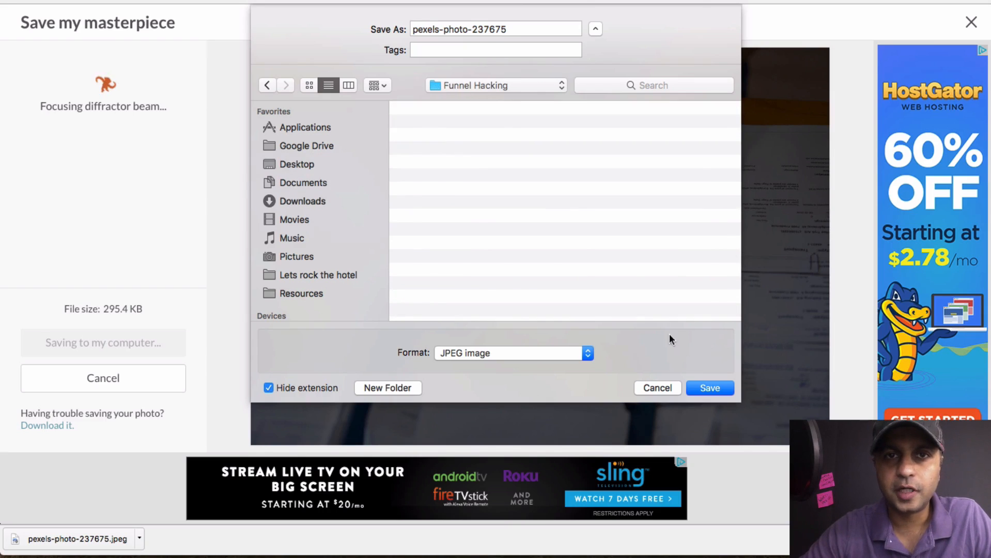
left_click(540, 31)
key("super+a")
type("receipts")
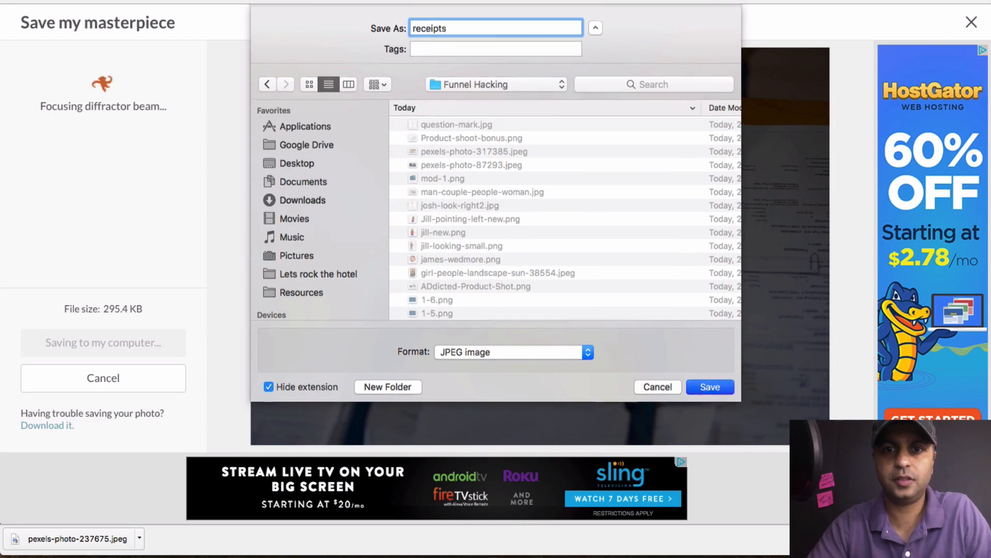
key("Return")
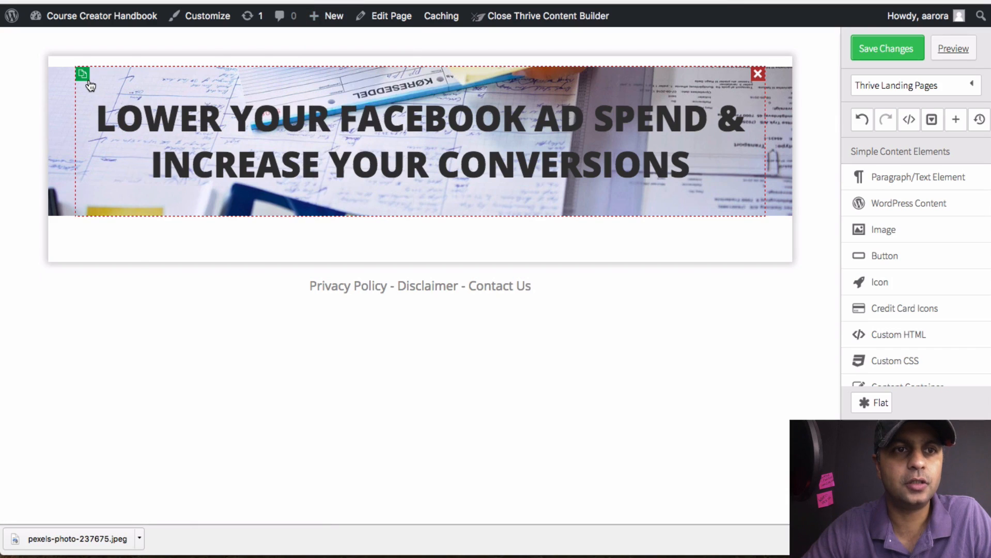
Switch to the WordPress page editor and open the file upload for the headline section's background image
left_click(84, 77)
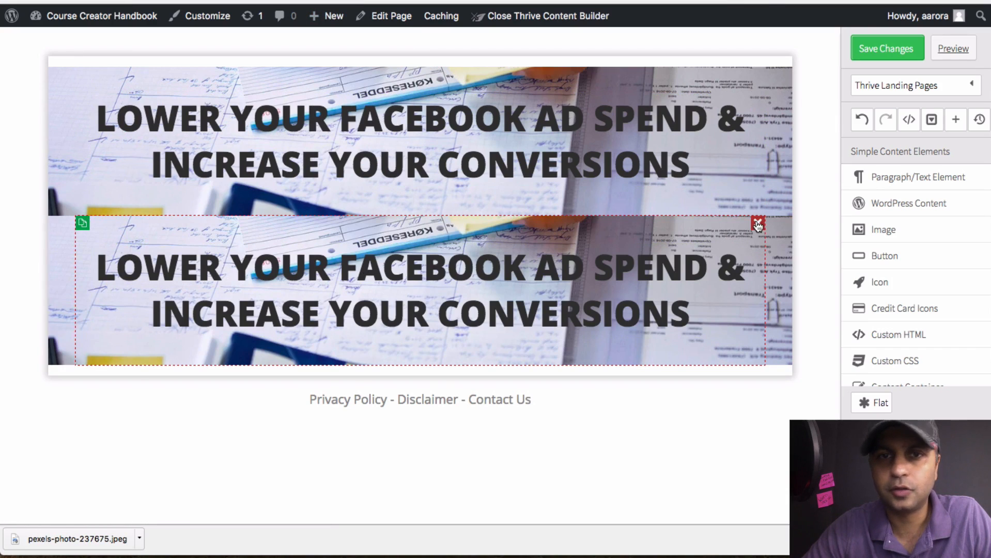
left_click(757, 224)
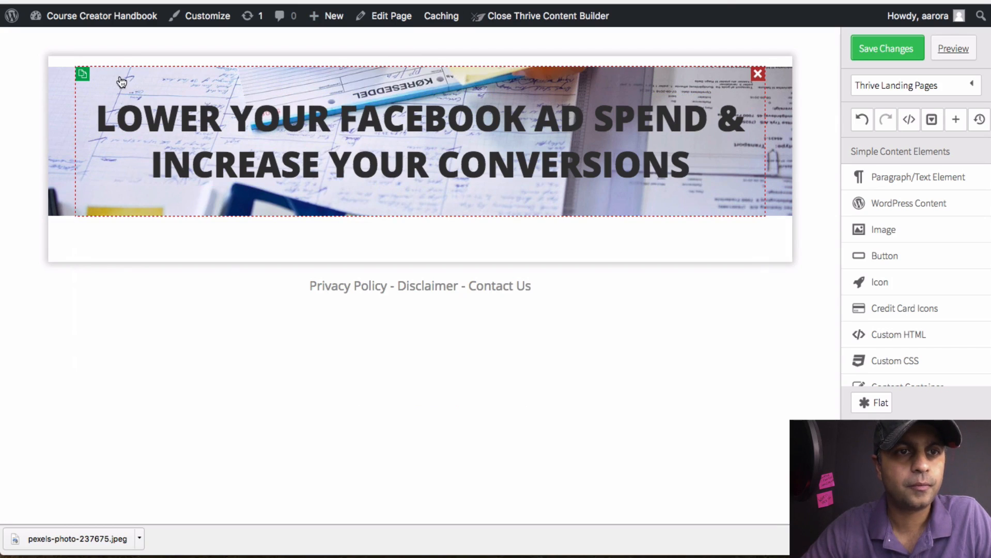
left_click(178, 139)
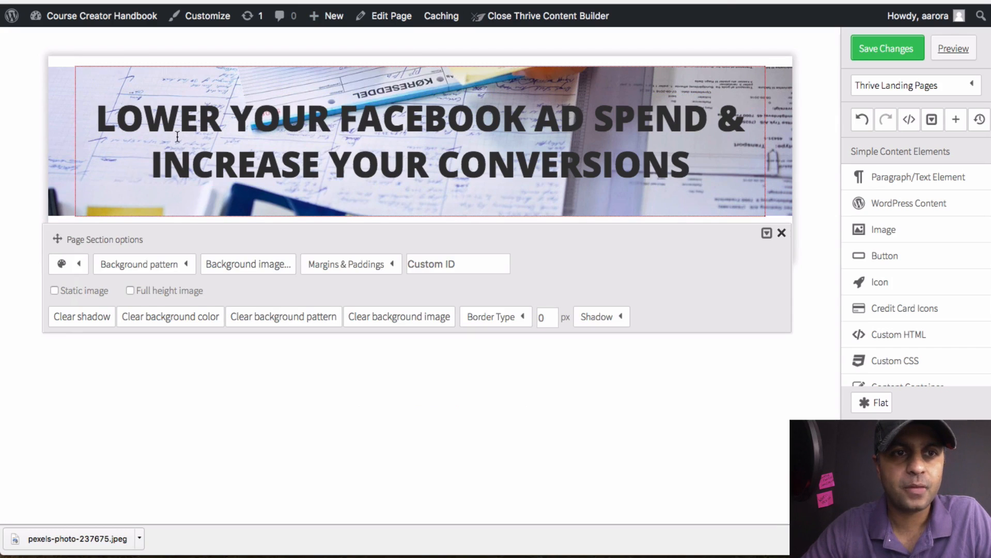
left_click(248, 264)
left_click(209, 102)
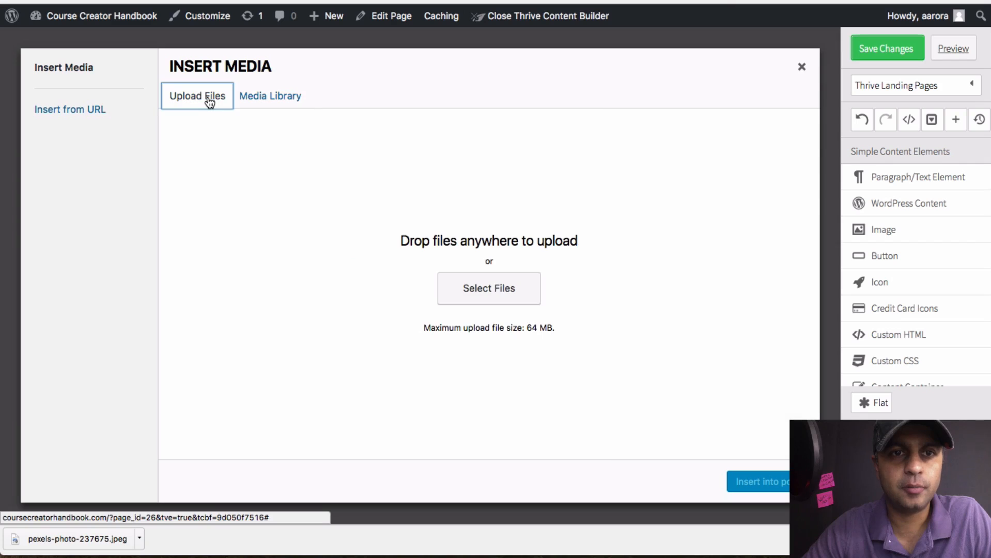
Check the Funnel Hacking folder for the saved receipts image, including all file types, and cancel the file selection
left_click(483, 290)
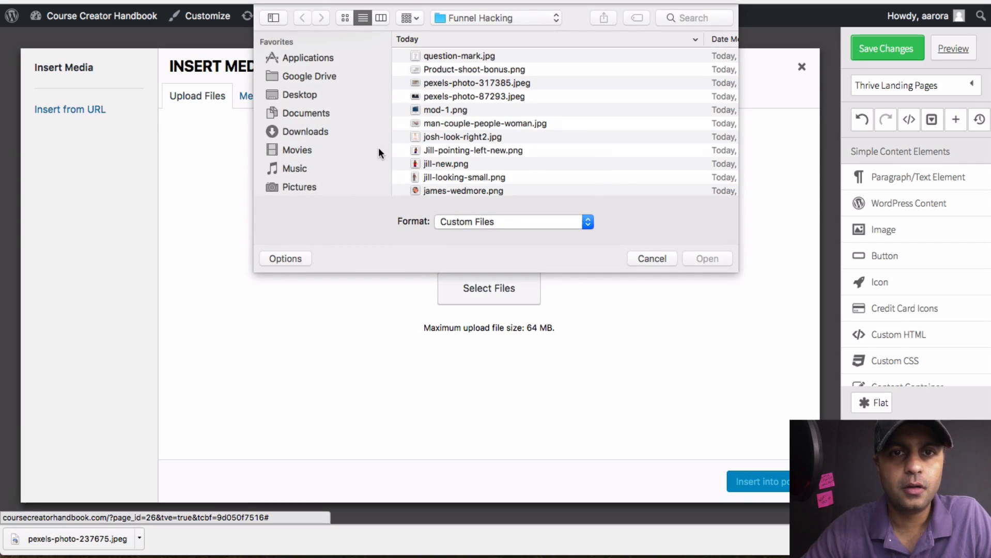
left_click(502, 67)
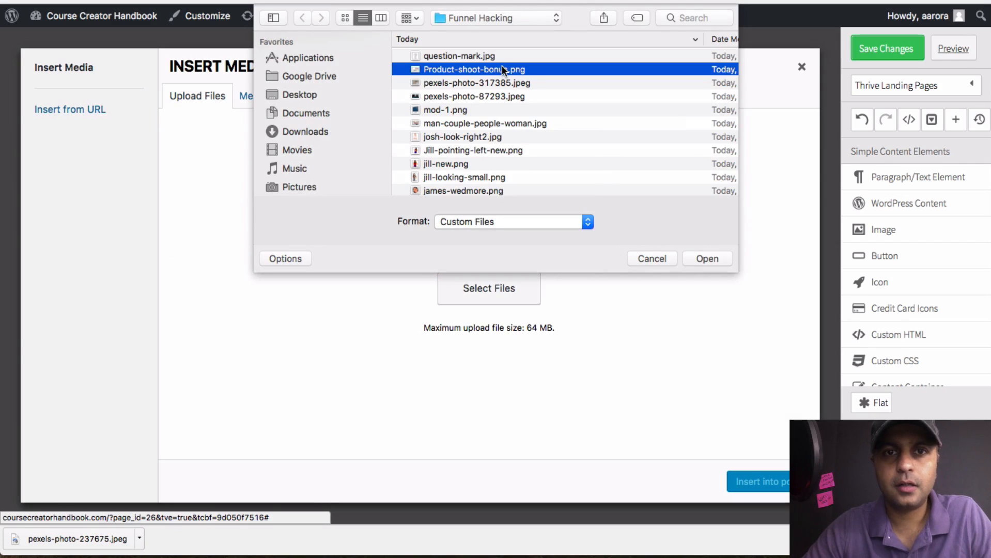
key("Up")
scroll(513, 126, "down", 3)
scroll(513, 126, "up", 3)
scroll(513, 126, "down", 5)
scroll(513, 126, "up", 5)
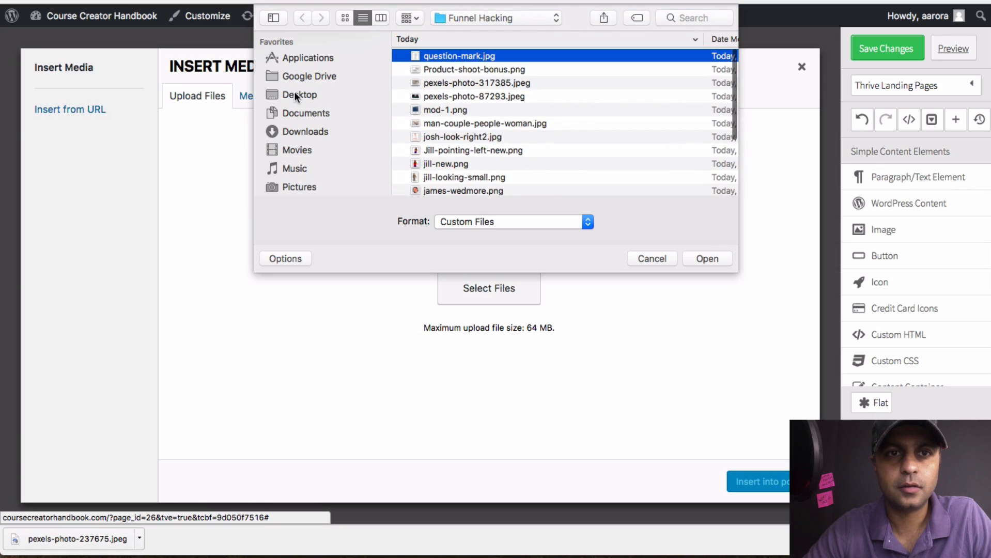
left_click(300, 114)
double_click(504, 54)
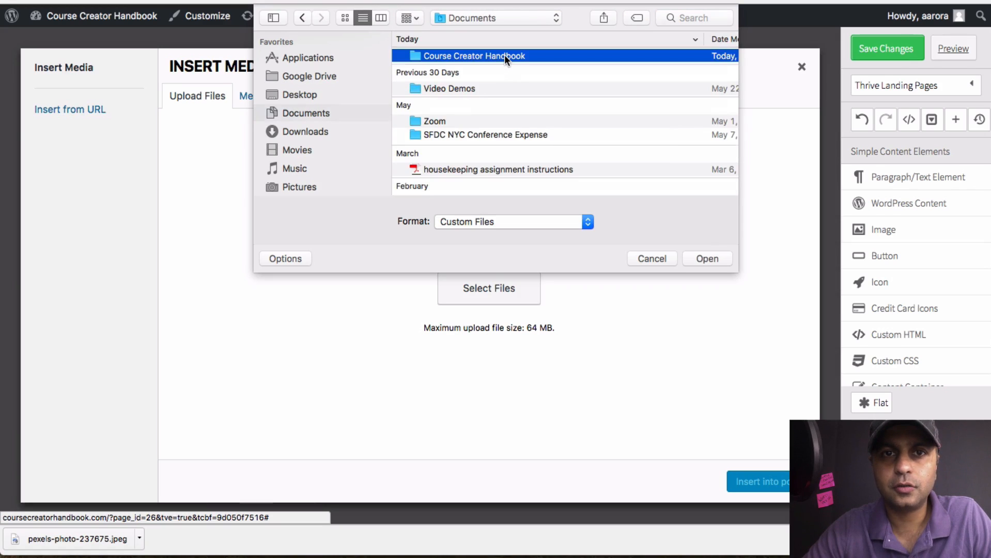
double_click(504, 55)
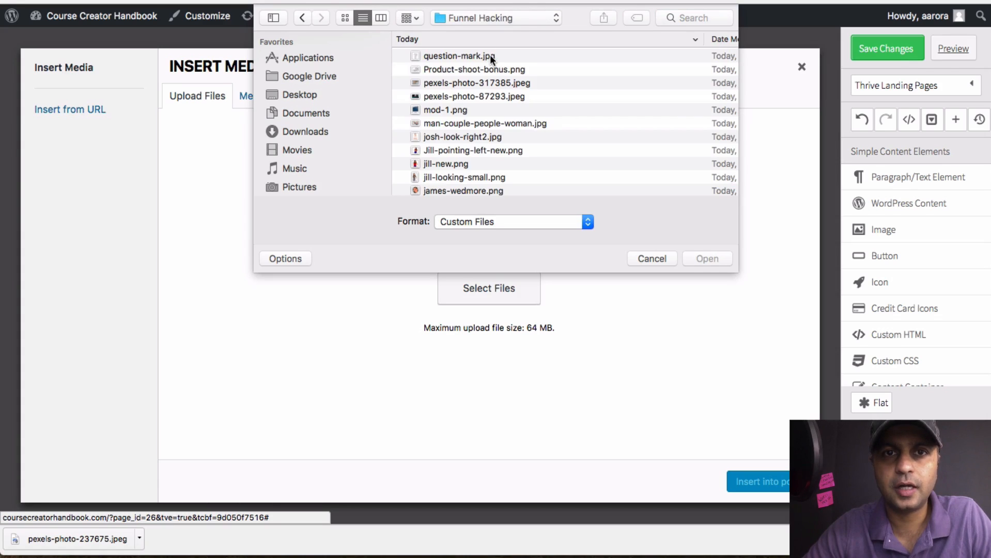
left_click(490, 56)
scroll(510, 103, "down", 5)
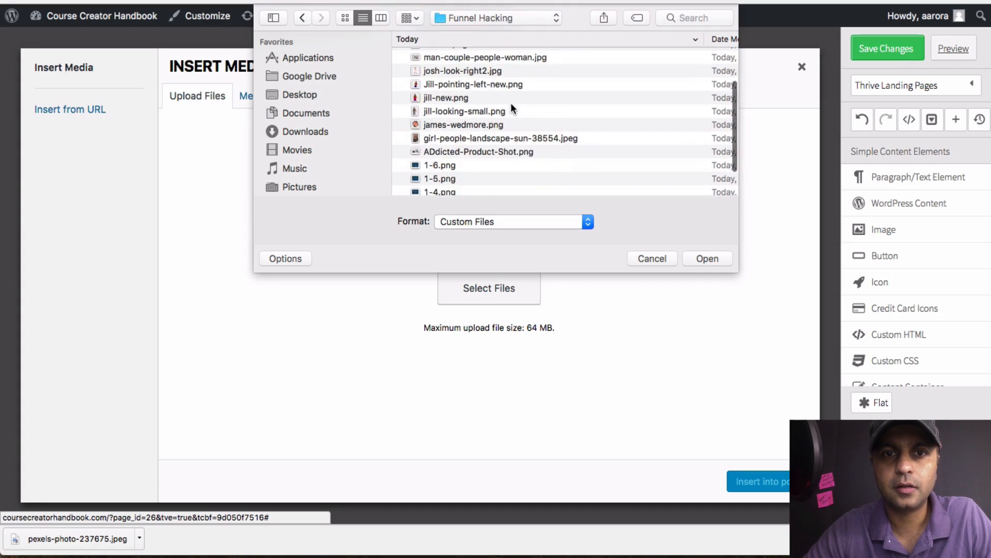
left_click(534, 226)
left_click(523, 235)
scroll(502, 104, "up", 3)
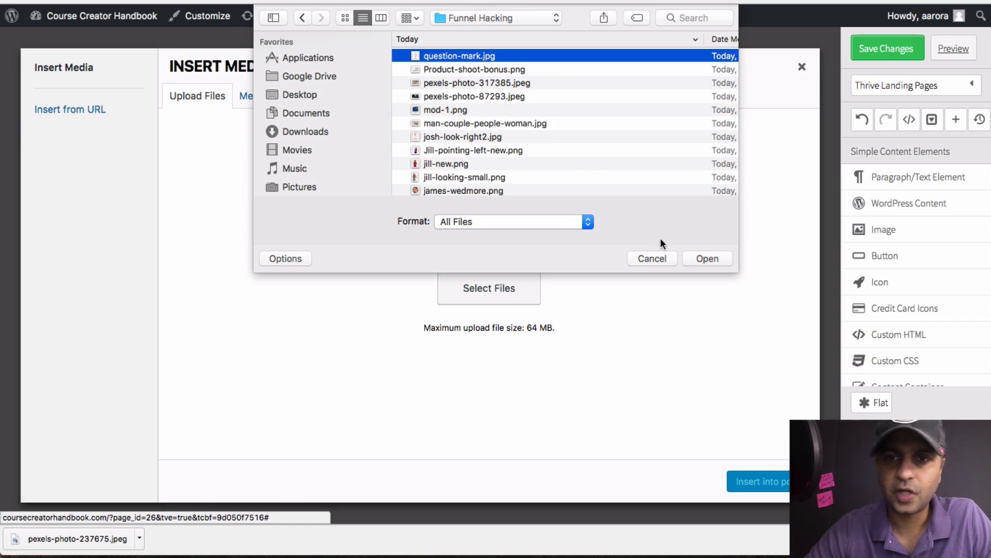
left_click(661, 258)
Switch back to PicMonkey and save the darkened photo to the Desktop as pexels-photo-237675_receipt
left_click(467, 2)
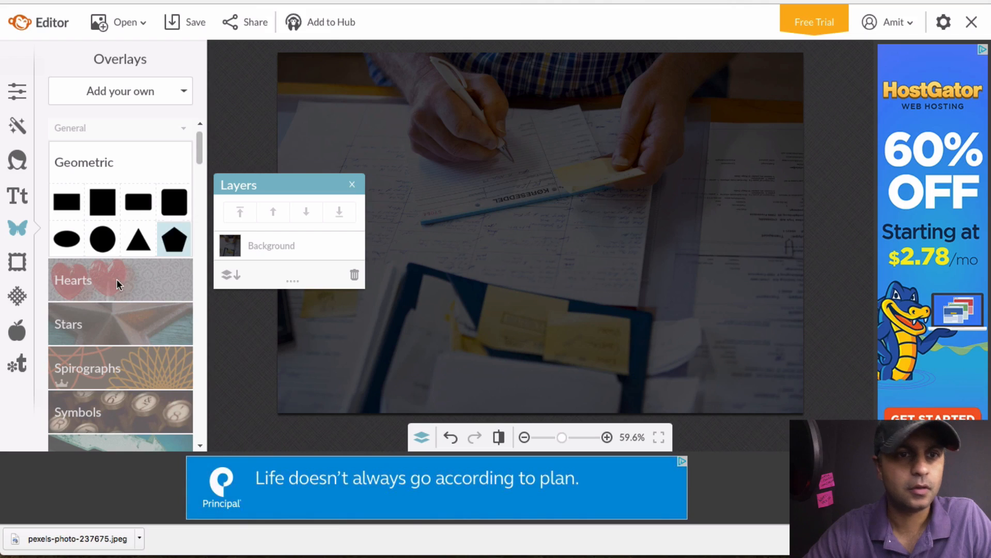
left_click(195, 31)
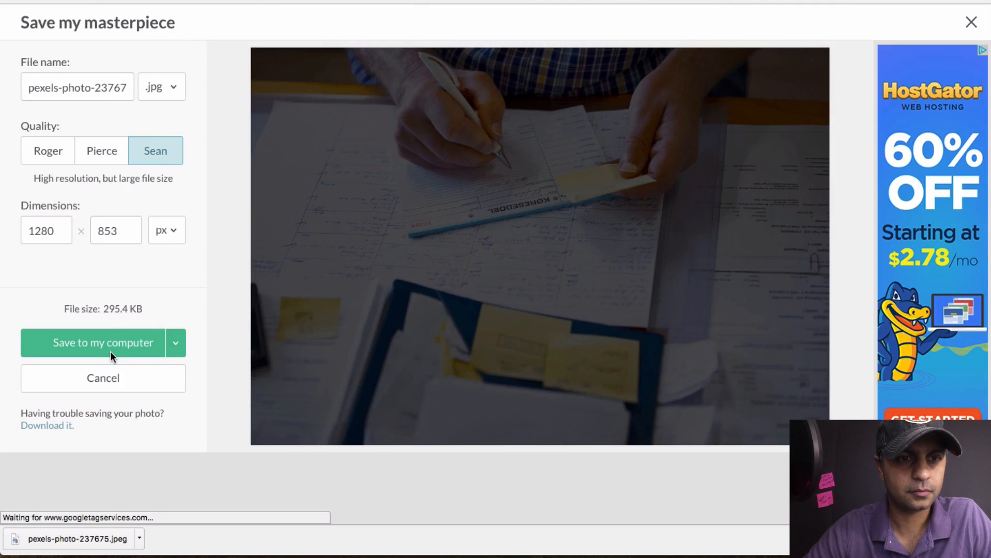
left_click(110, 351)
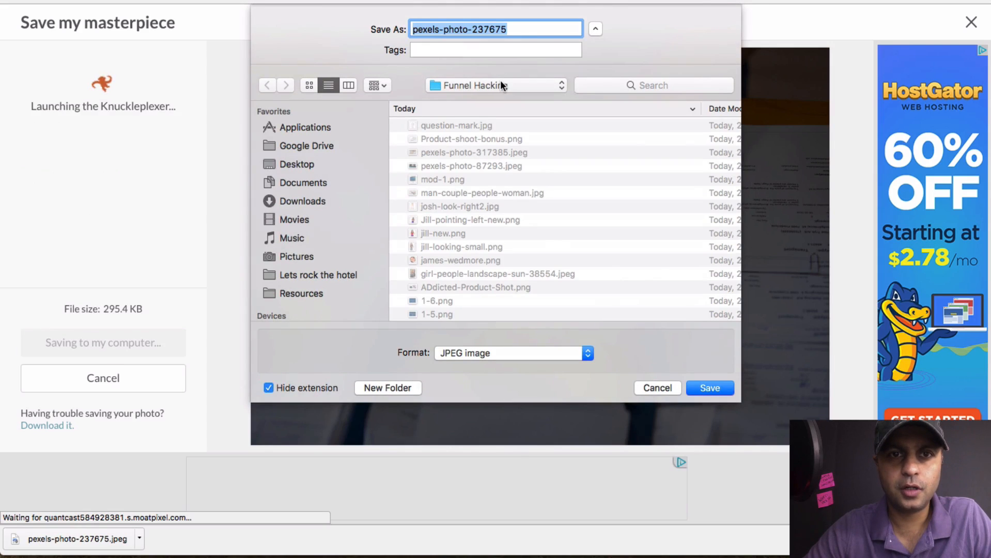
left_click(310, 164)
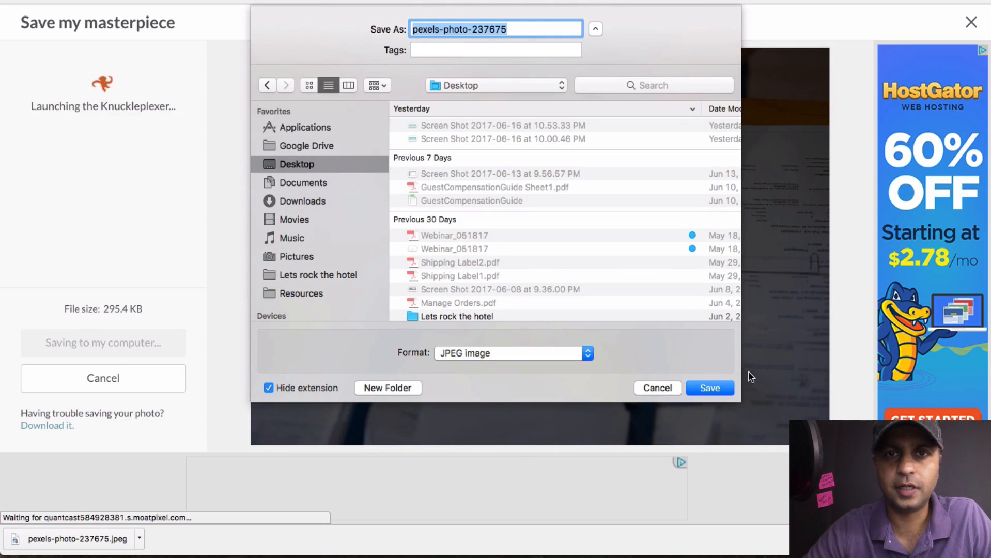
left_click(530, 22)
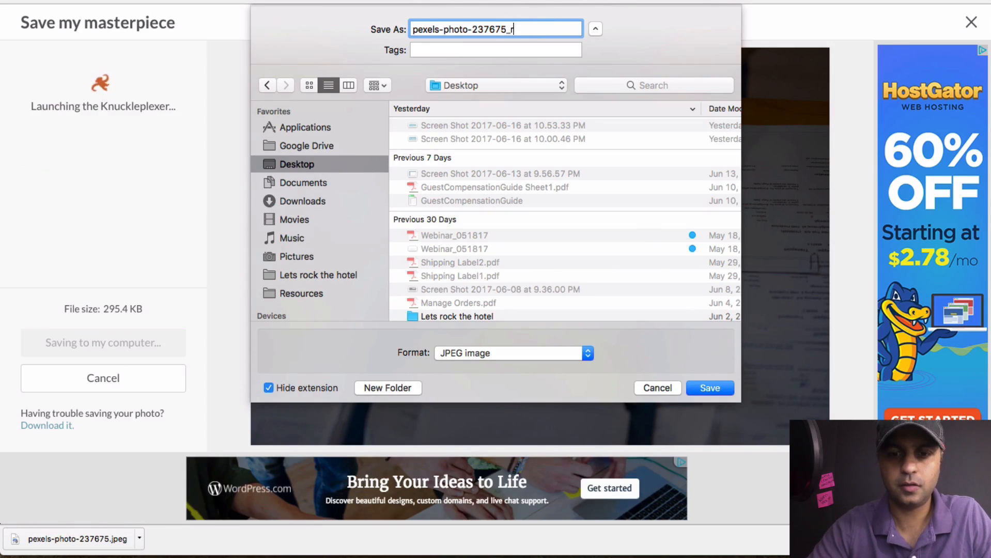
type("_receipt")
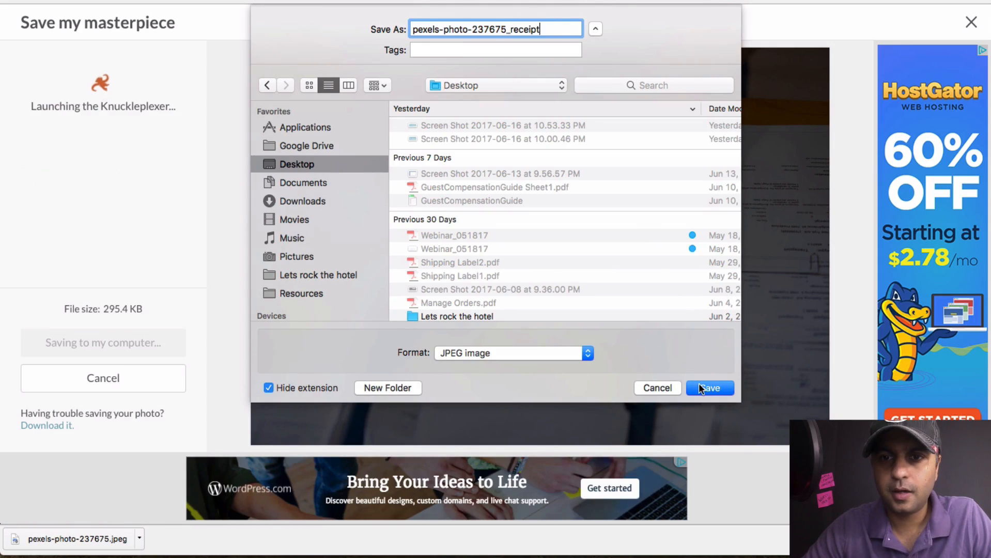
left_click(709, 388)
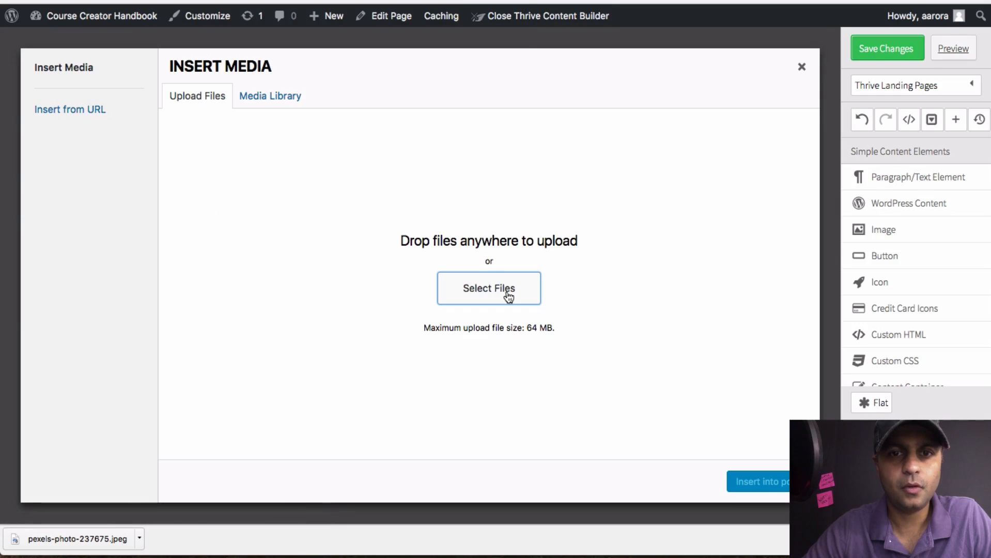
In the WordPress page editor, upload pexels-photo-237675_receipt.jpg from the Desktop and insert it as the headline section's background image
left_click(508, 293)
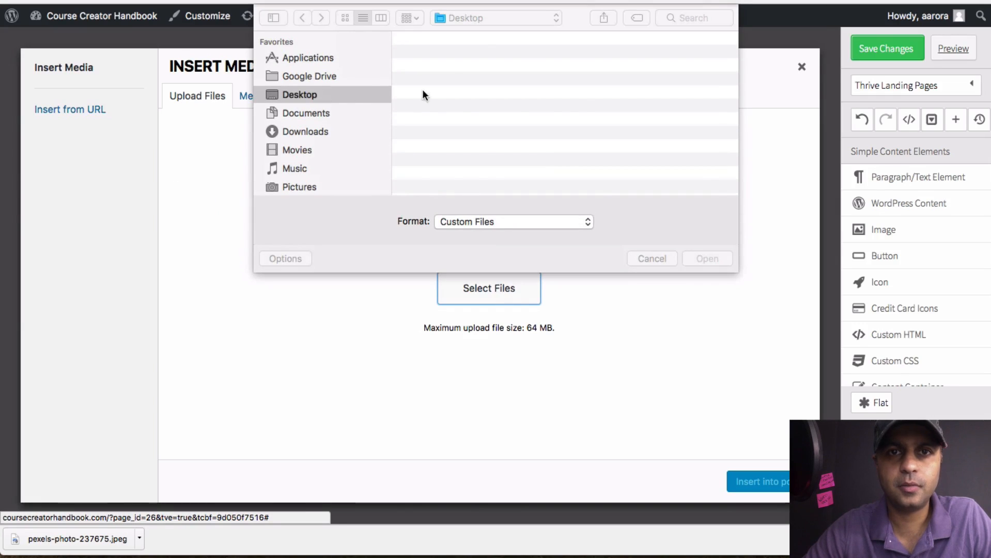
key("super+f")
type("pexel")
left_click(513, 78)
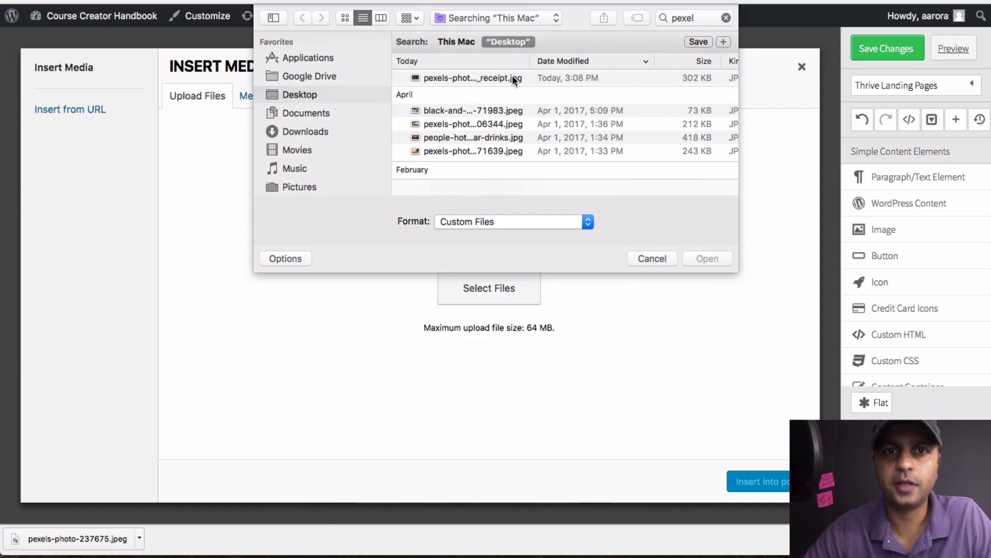
left_click(513, 77)
left_click(715, 258)
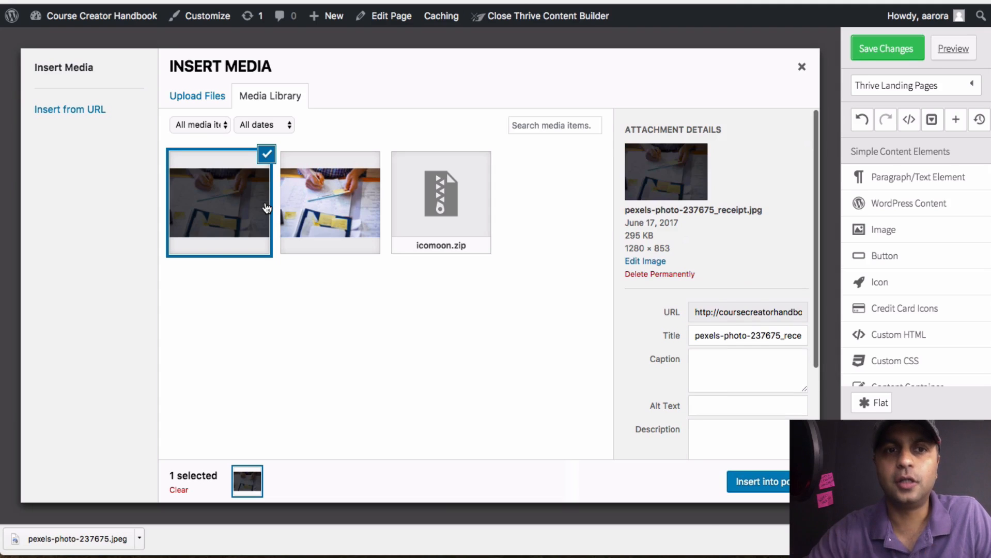
left_click(785, 488)
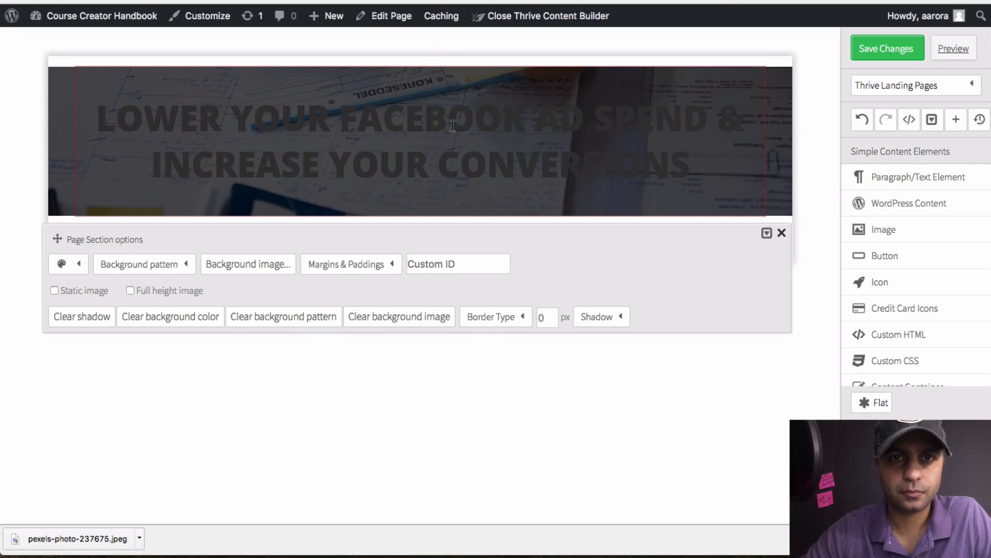
left_click(781, 233)
Recolor the headline text white (#ffffff) and save that color as a favourite
triple_click(628, 146)
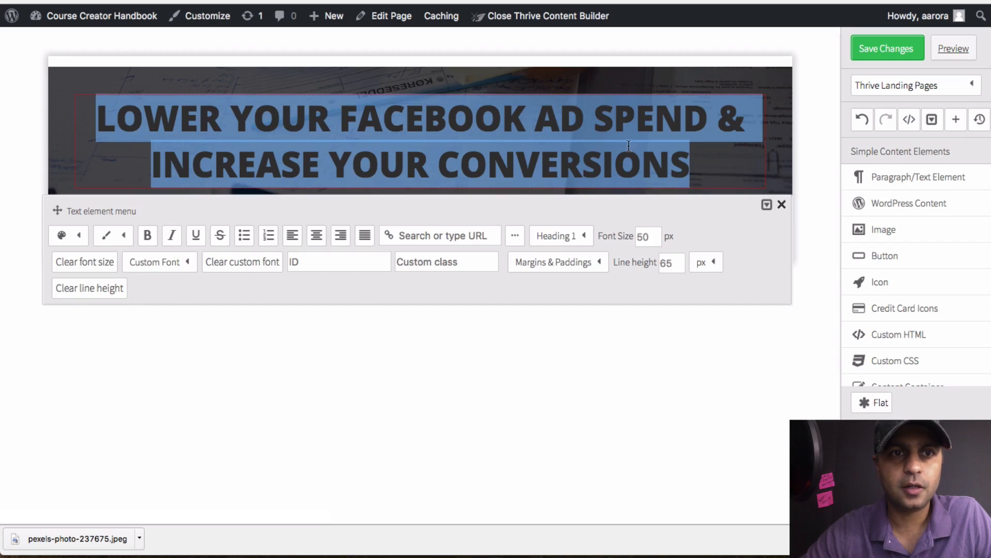
left_click(78, 236)
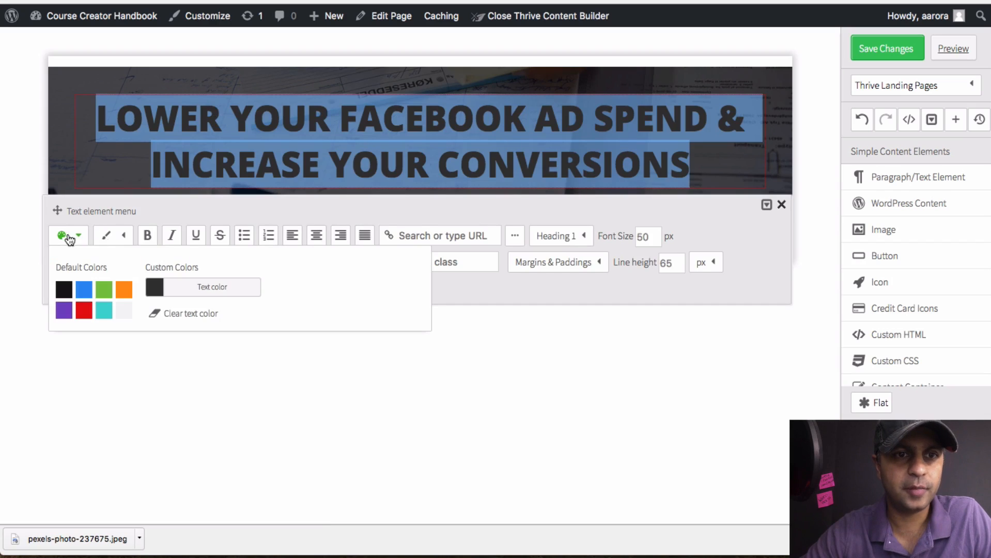
left_click(184, 284)
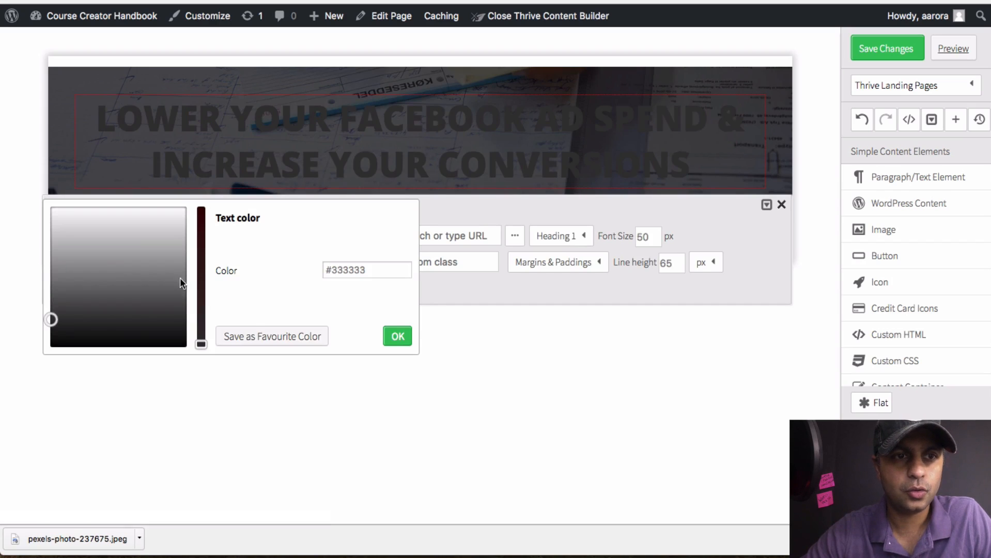
left_click_drag(51, 320, 55, 267)
left_click_drag(57, 211, 51, 207)
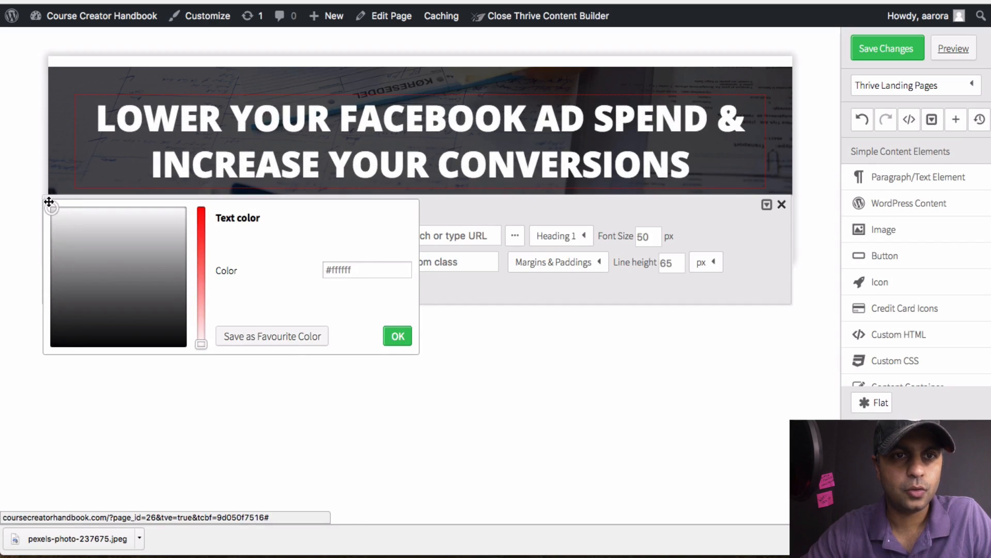
left_click(292, 337)
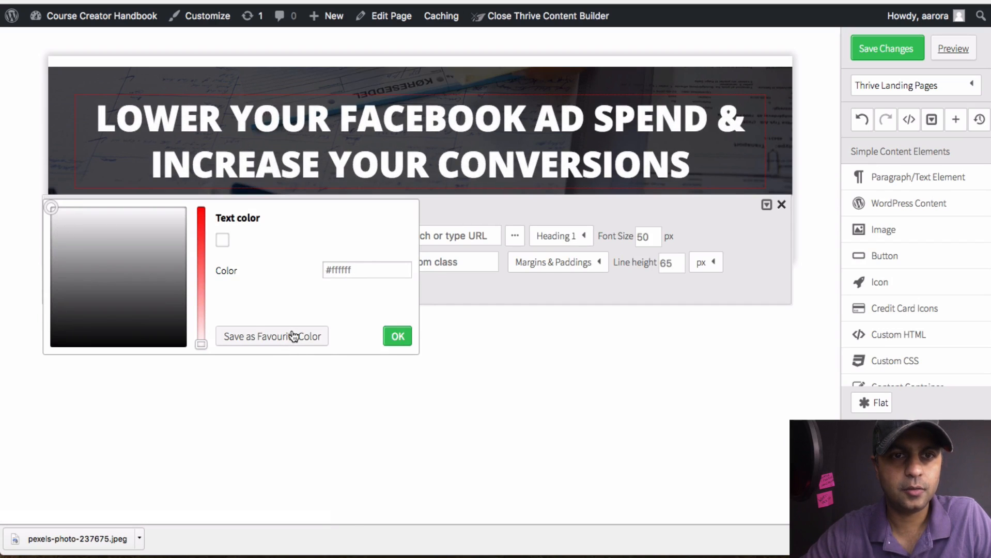
left_click(398, 336)
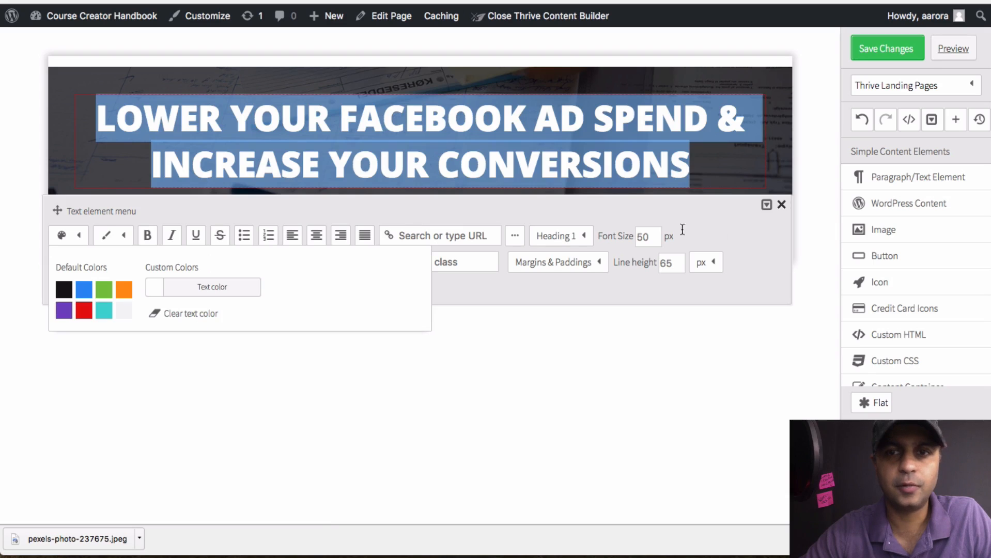
left_click(781, 206)
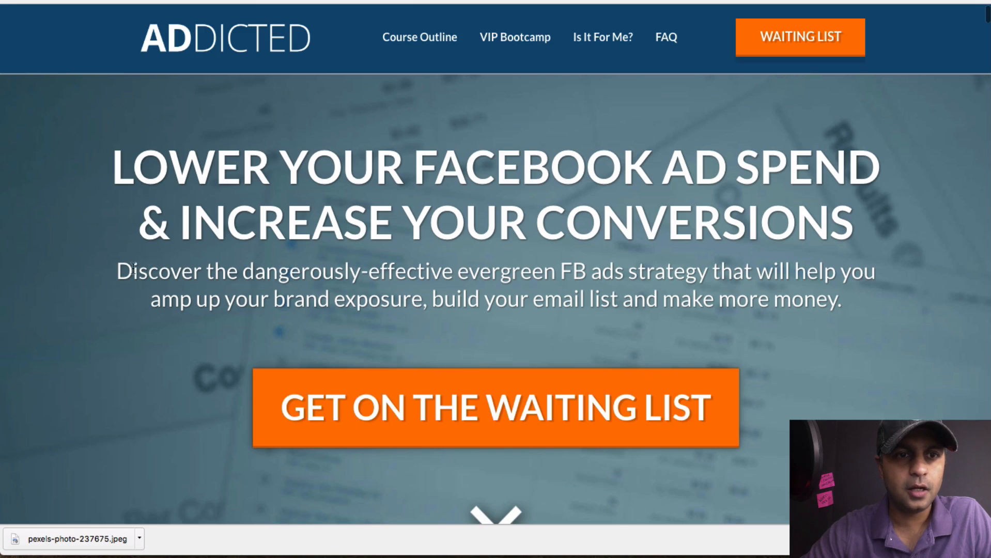
Copy the subheadline from the ADdicted page and paste it into a new Paragraph/Text Element below the headline
left_click_drag(117, 273, 847, 302)
key("super+c")
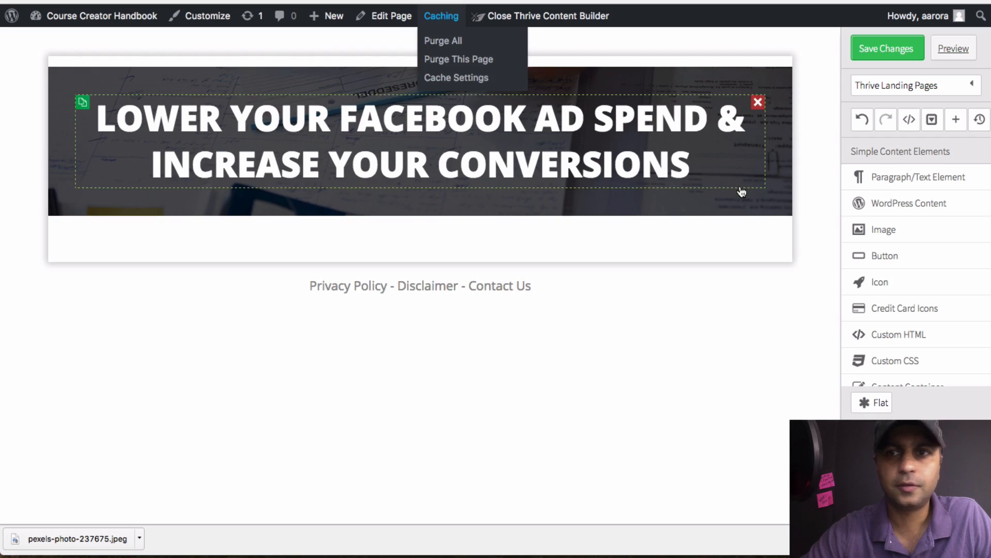
left_click_drag(915, 180, 465, 185)
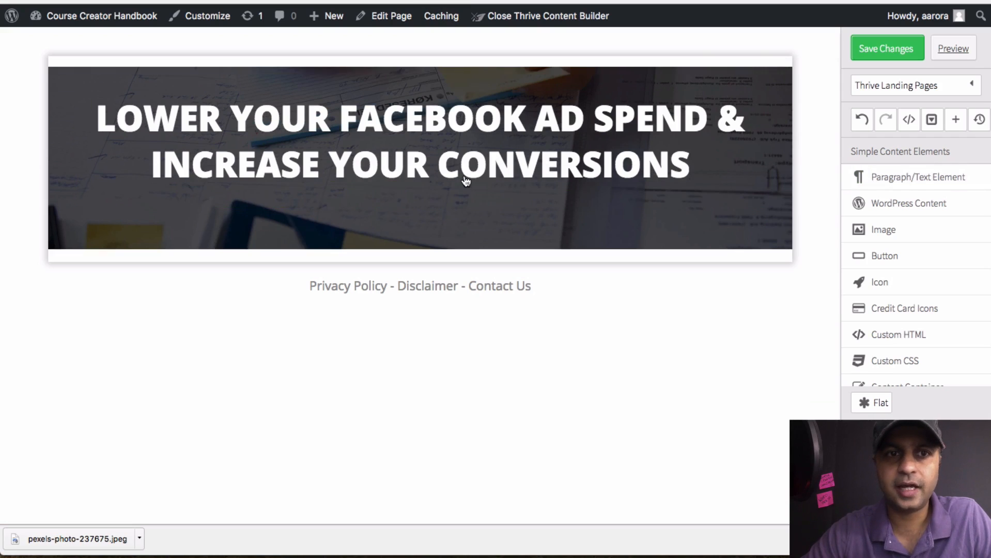
left_click(327, 214)
key("super+v")
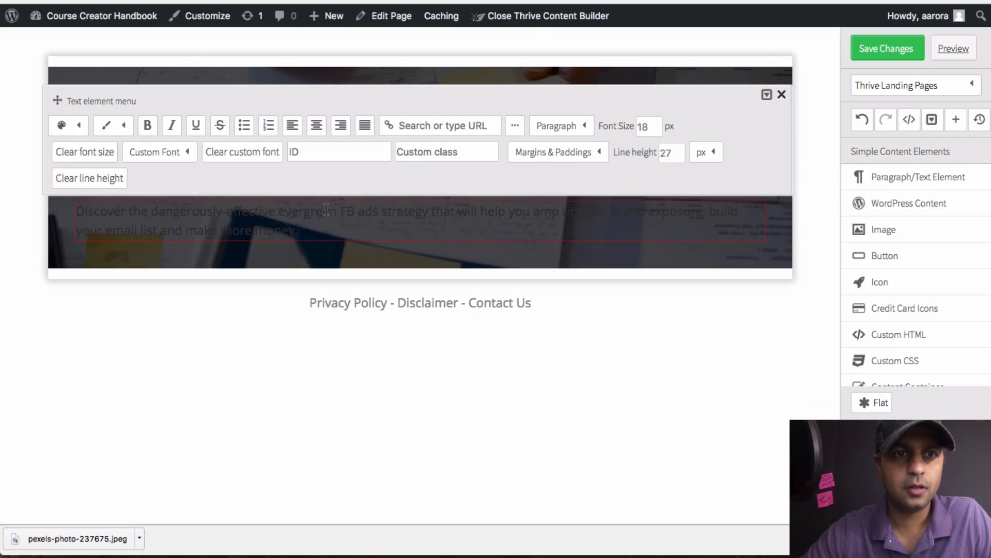
Center the subheadline paragraph and recolor it with the saved favourite white, then check it against the ADdicted page
triple_click(326, 210)
left_click(322, 127)
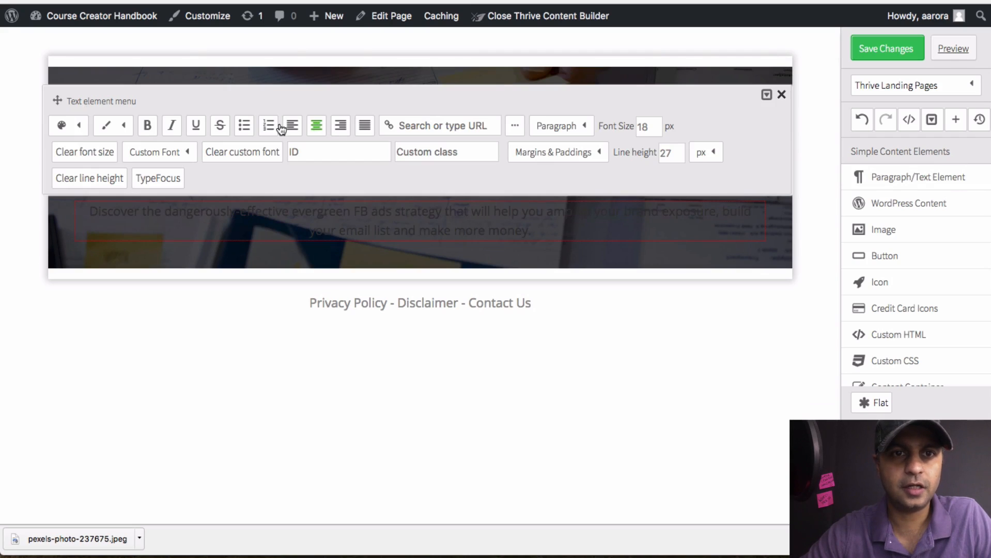
left_click(81, 129)
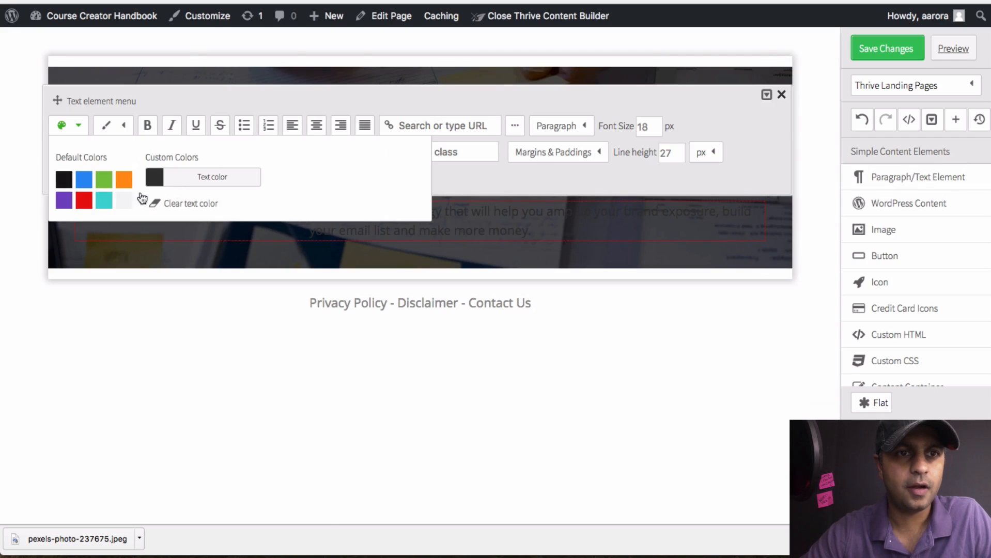
left_click(186, 187)
left_click(225, 134)
left_click(398, 226)
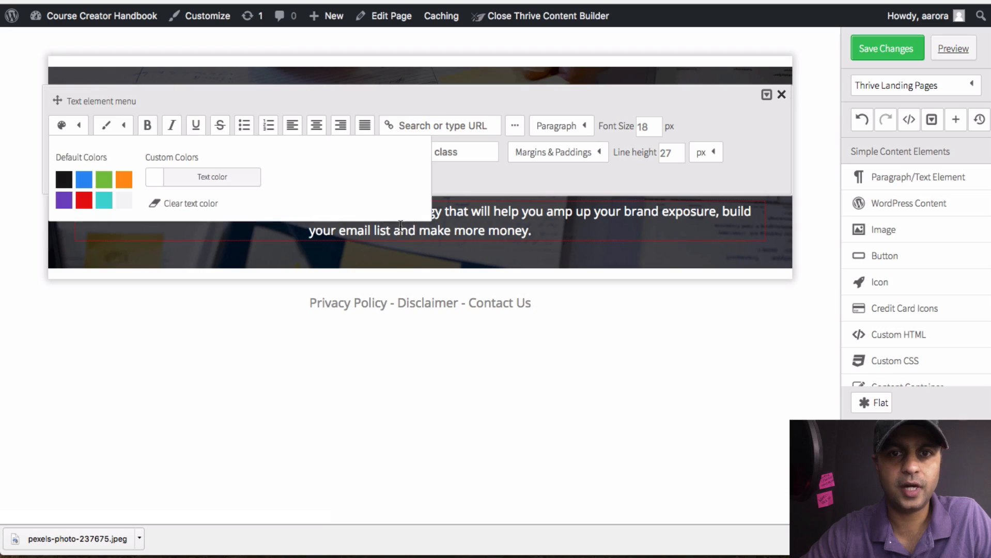
left_click(784, 97)
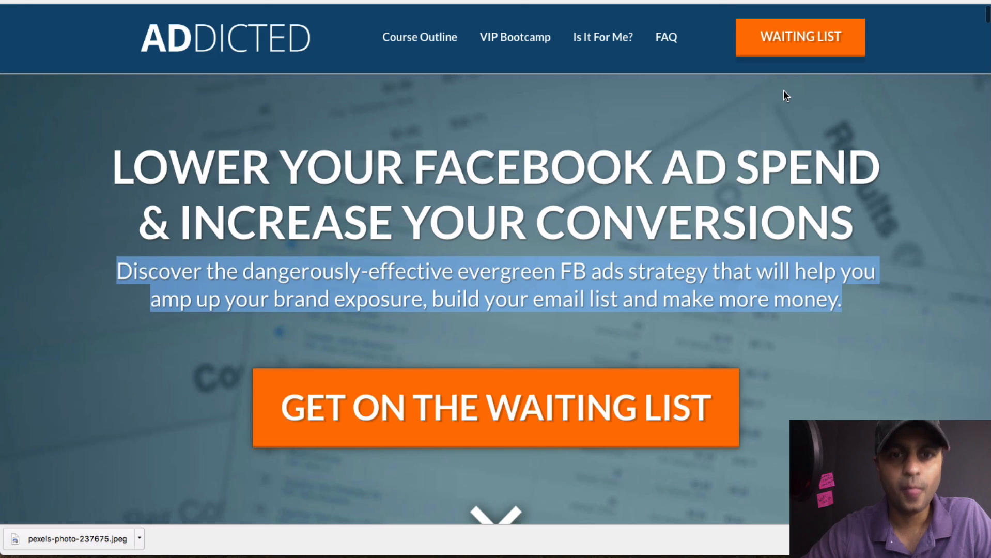
left_click(878, 361)
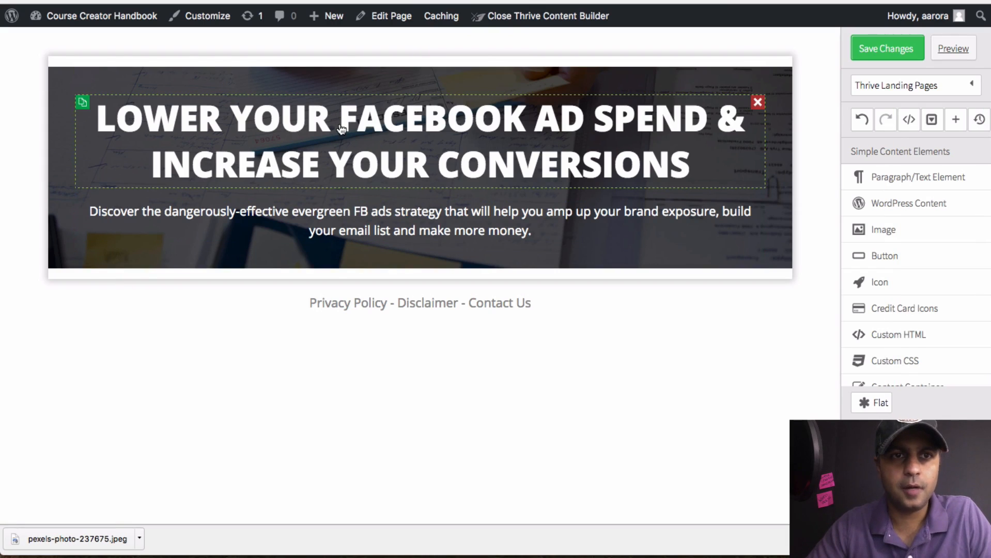
Insert a Content Container below the headline, save the page, and replace the container's placeholder text with the subheadline paragraph
scroll(956, 305, "down", 4)
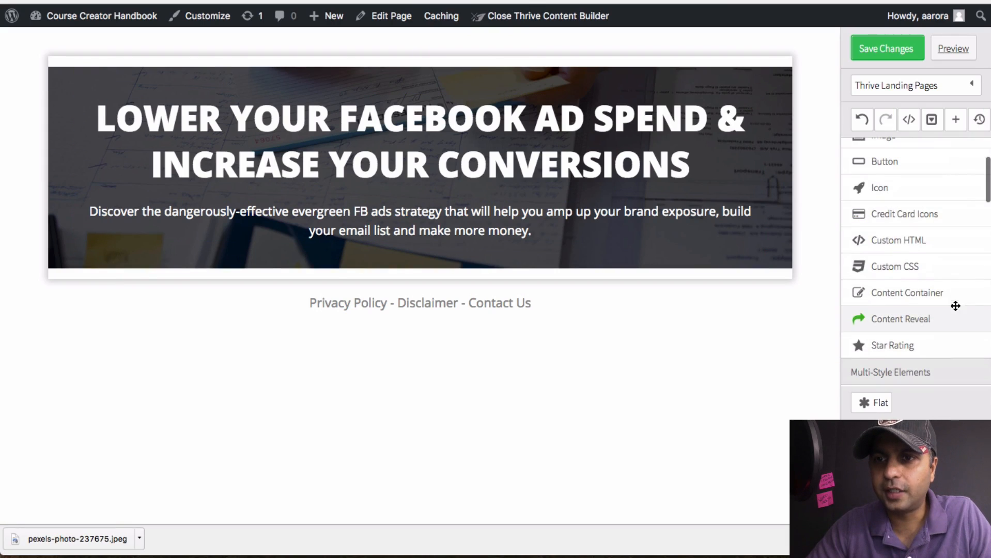
left_click_drag(928, 290, 486, 215)
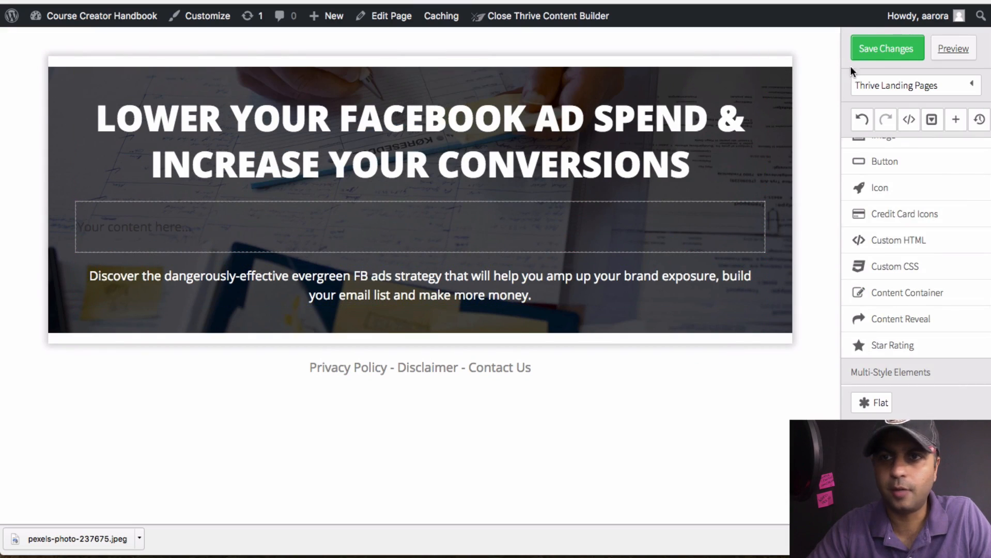
left_click(885, 52)
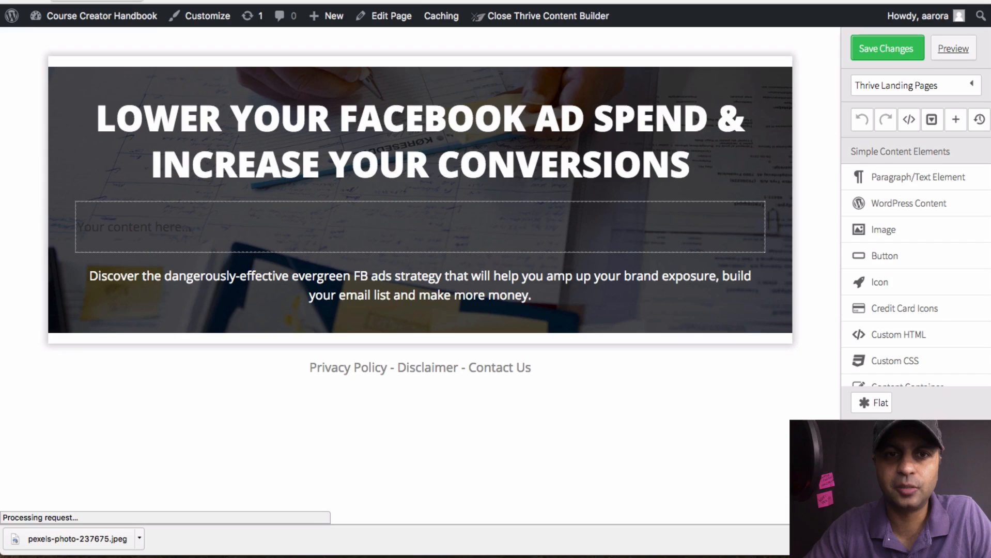
left_click_drag(467, 289, 467, 222)
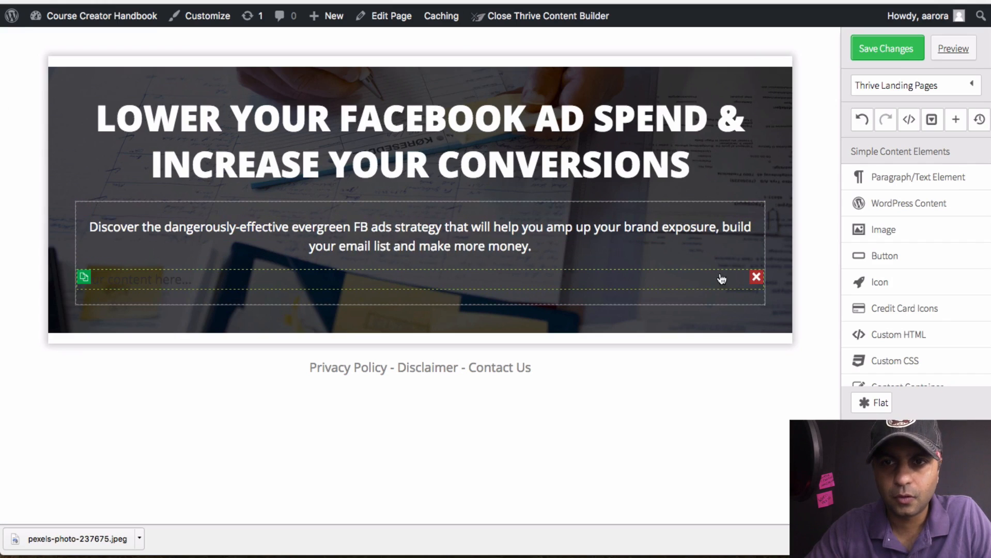
left_click(754, 278)
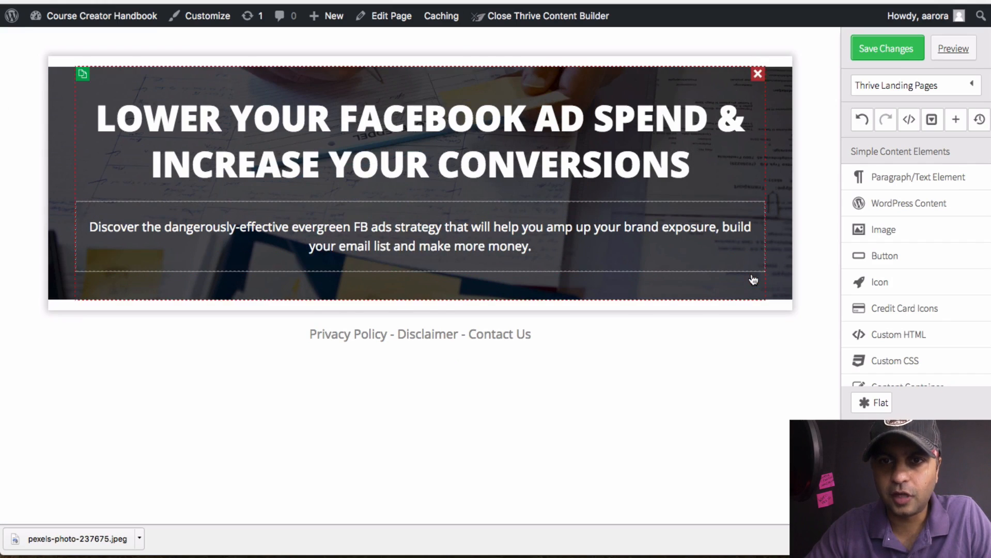
Reduce the max-width of the subheadline's content container to 848
left_click(520, 215)
left_click_drag(365, 152, 345, 153)
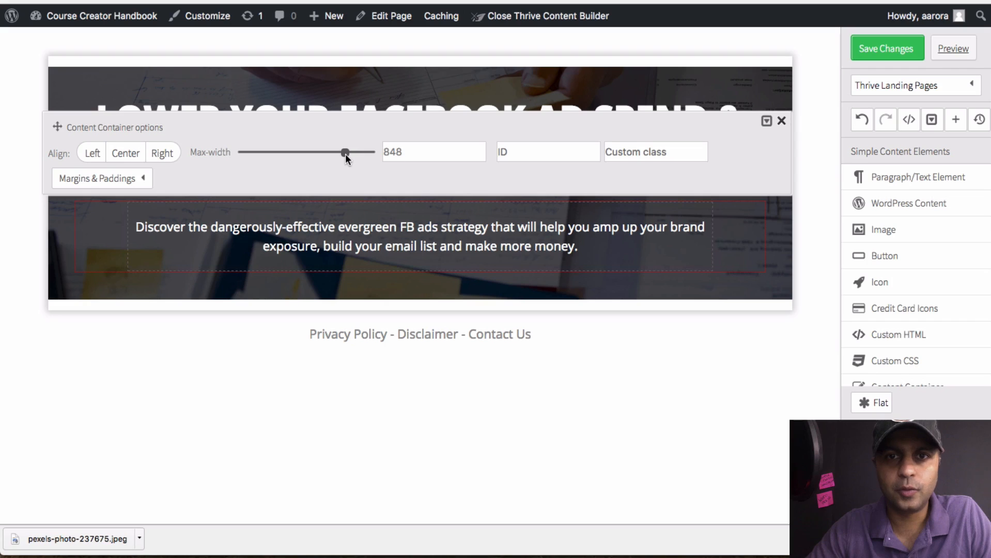
left_click(783, 122)
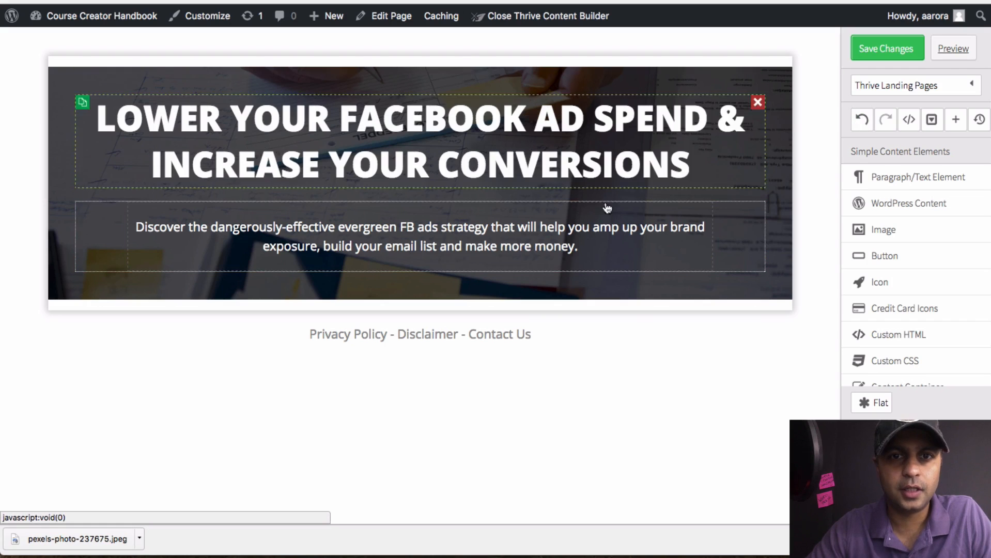
Set the font size of the whole subheadline paragraph to 24 px
left_click(551, 255)
key("ctrl+a")
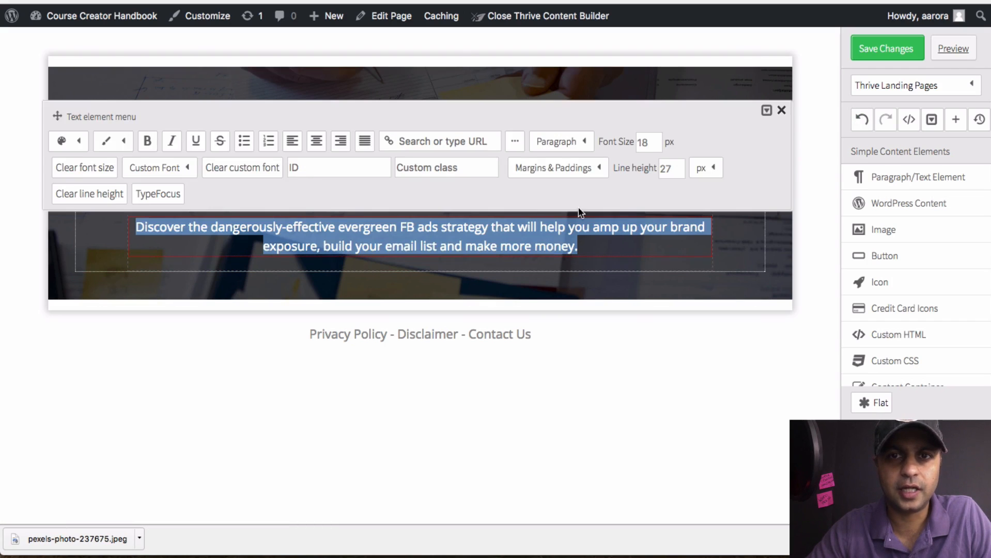
double_click(643, 142)
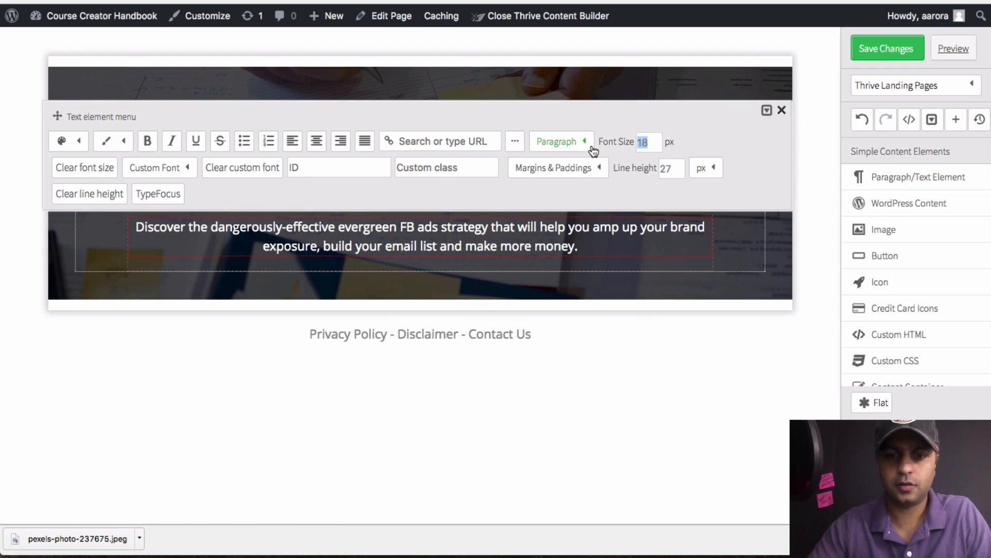
type("24")
key("Return")
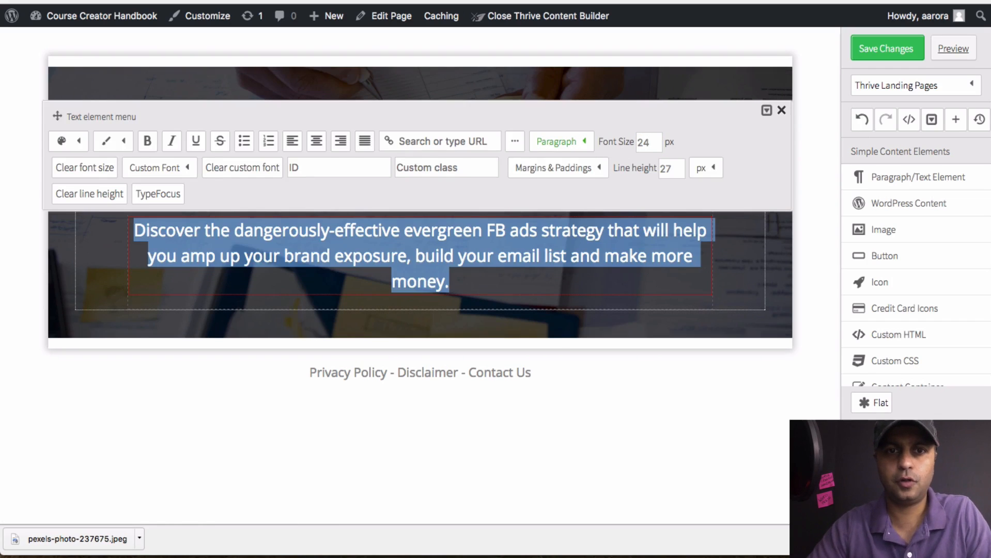
left_click(631, 282)
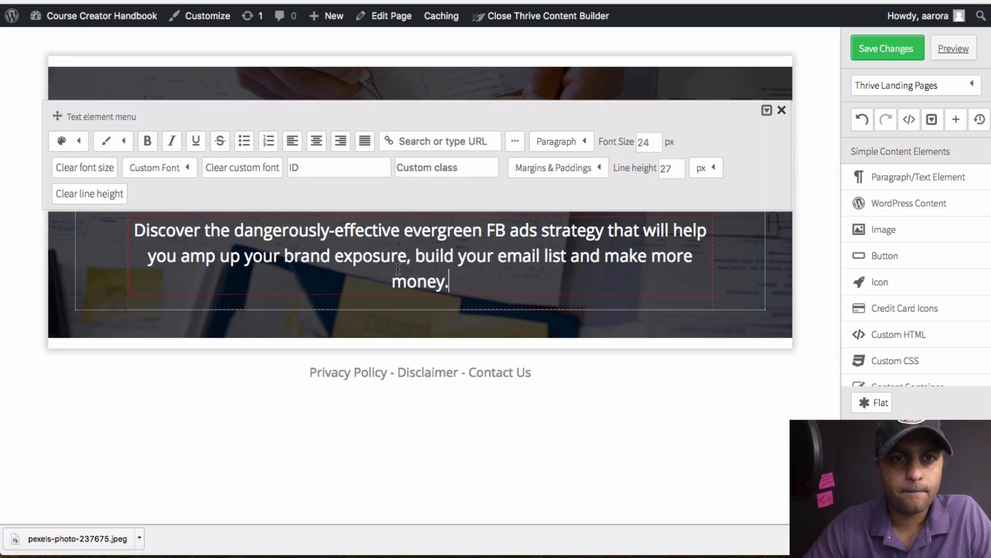
left_click(780, 111)
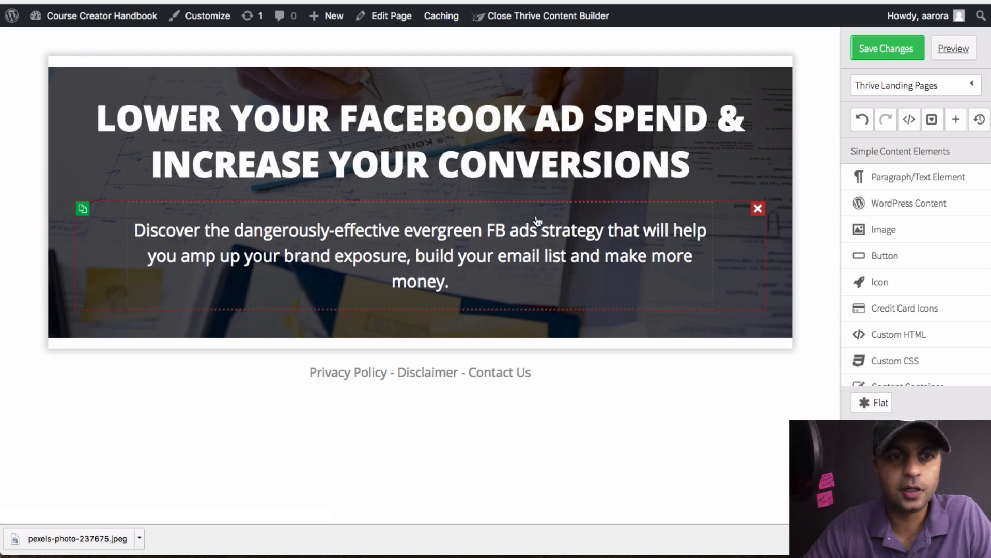
Set the max-width of the subheadline's content container to 906 and save the page changes
left_click(356, 206)
left_click_drag(345, 151, 353, 152)
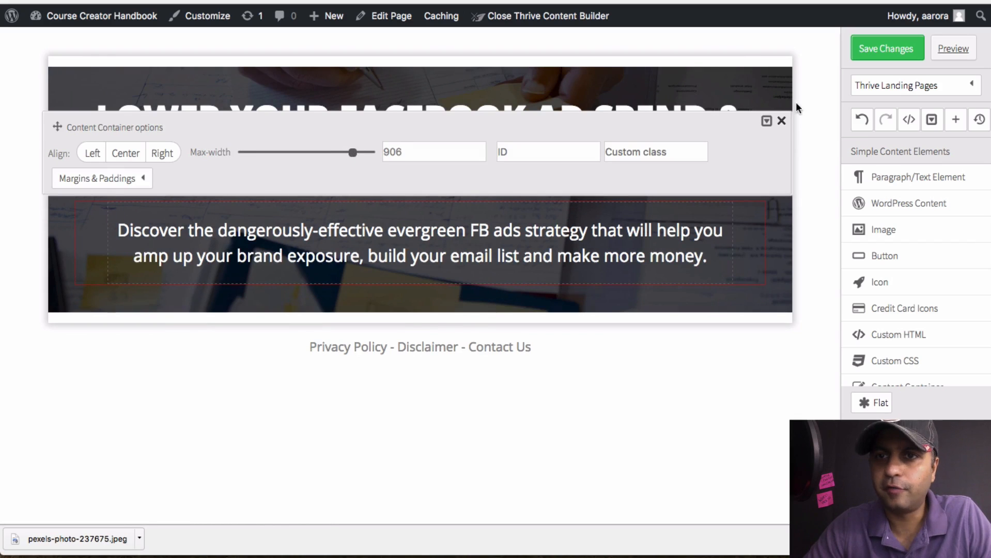
left_click(782, 121)
left_click(882, 47)
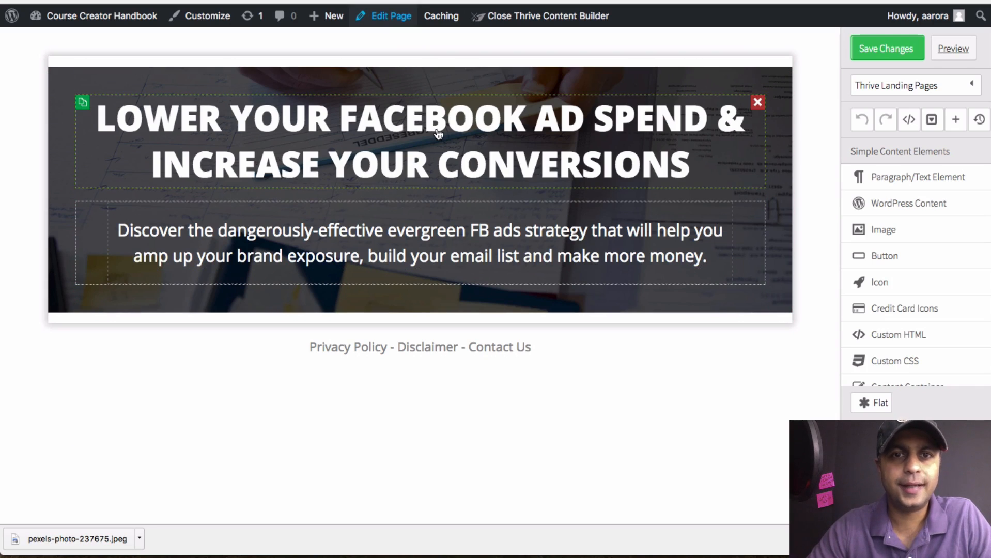
Compare the headline with the ADdicted page and set its line height to 70 px
key("ctrl+Tab")
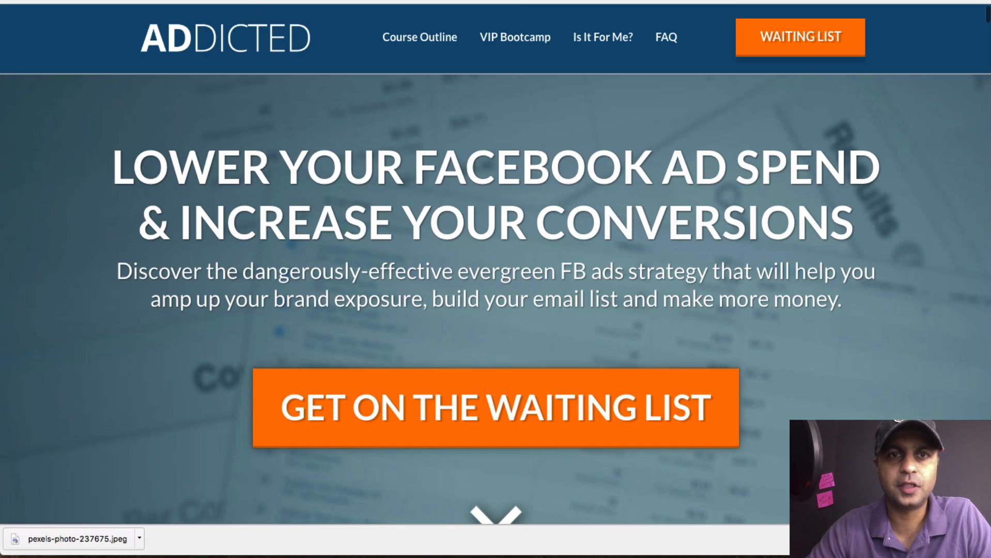
key("ctrl+shift+Tab")
left_click(516, 149)
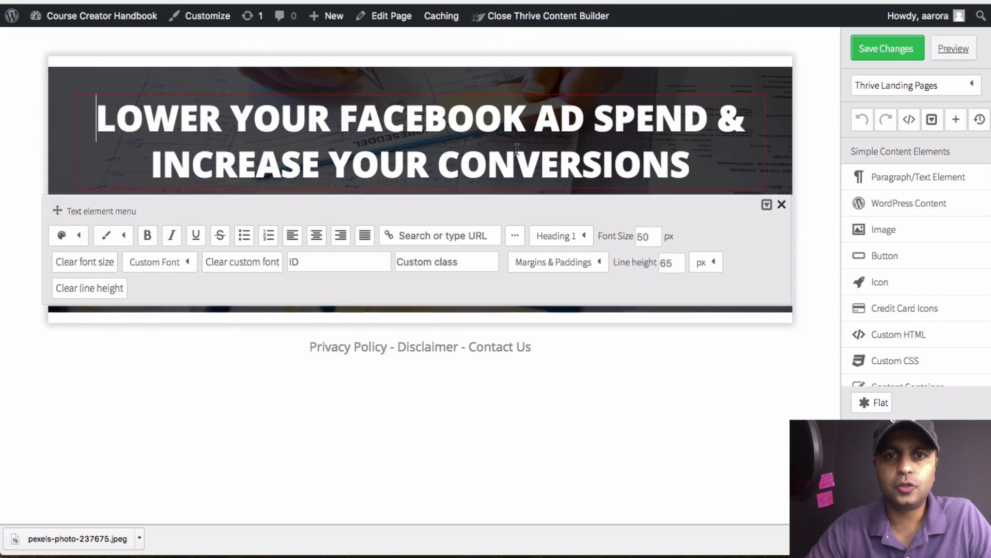
triple_click(517, 149)
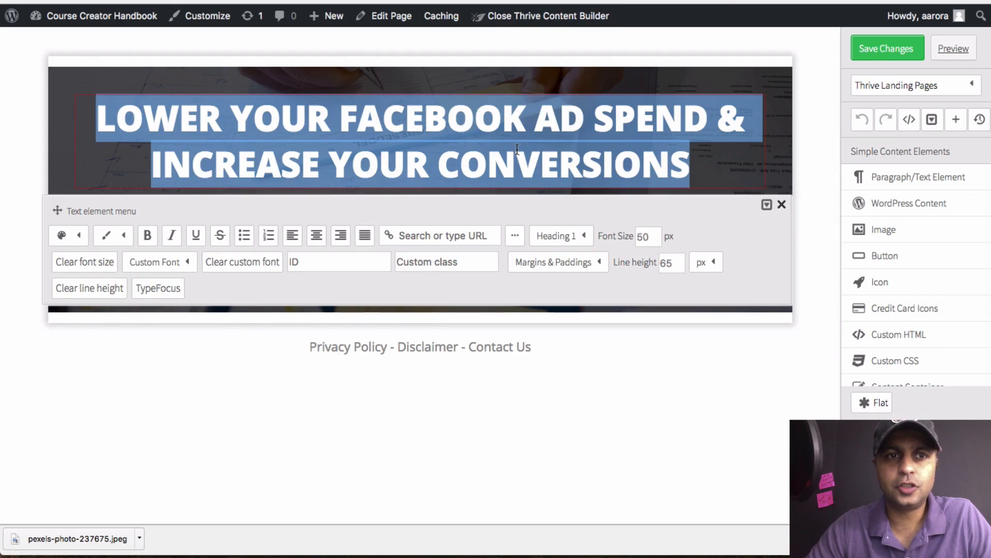
double_click(675, 264)
type("70")
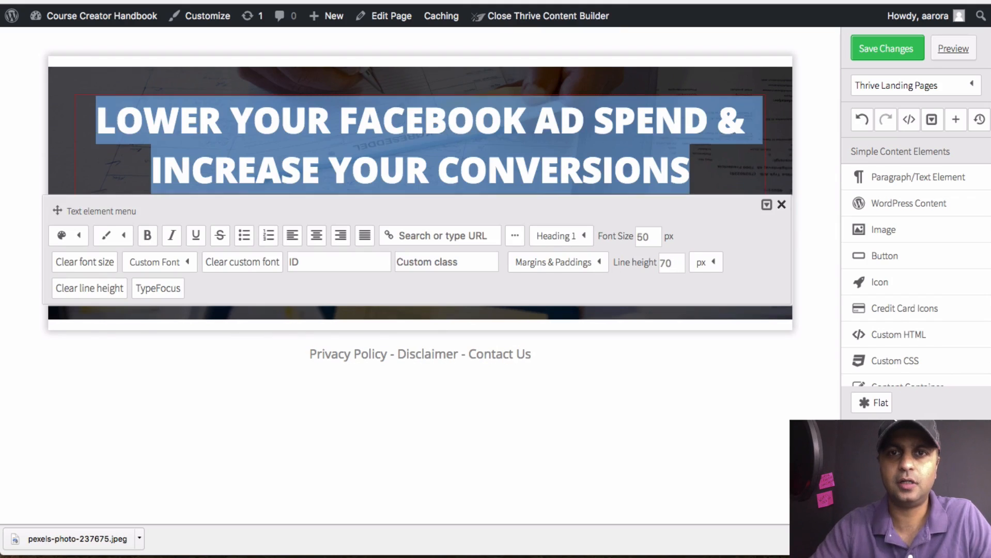
left_click(780, 204)
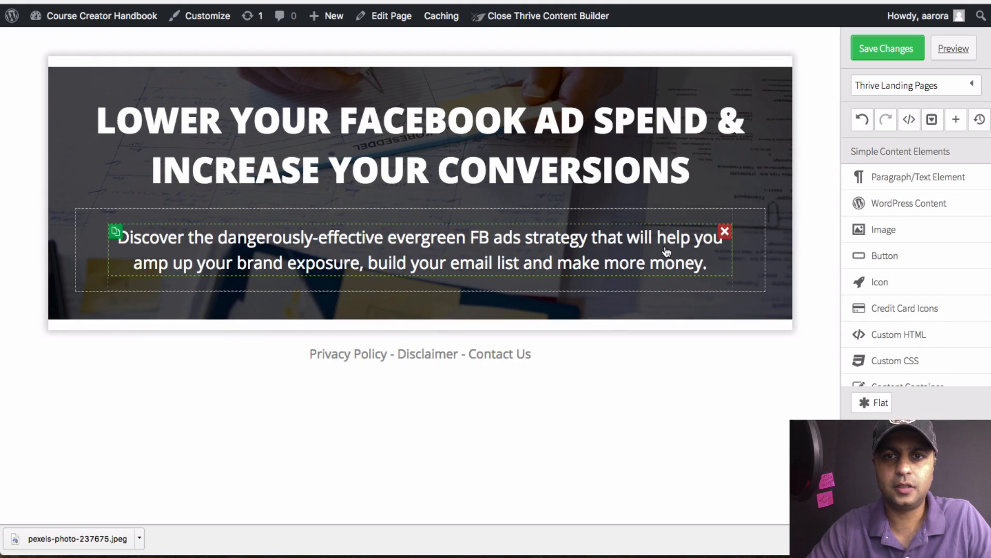
Set the top margin of the subheadline's content container to 30 px
left_click(654, 222)
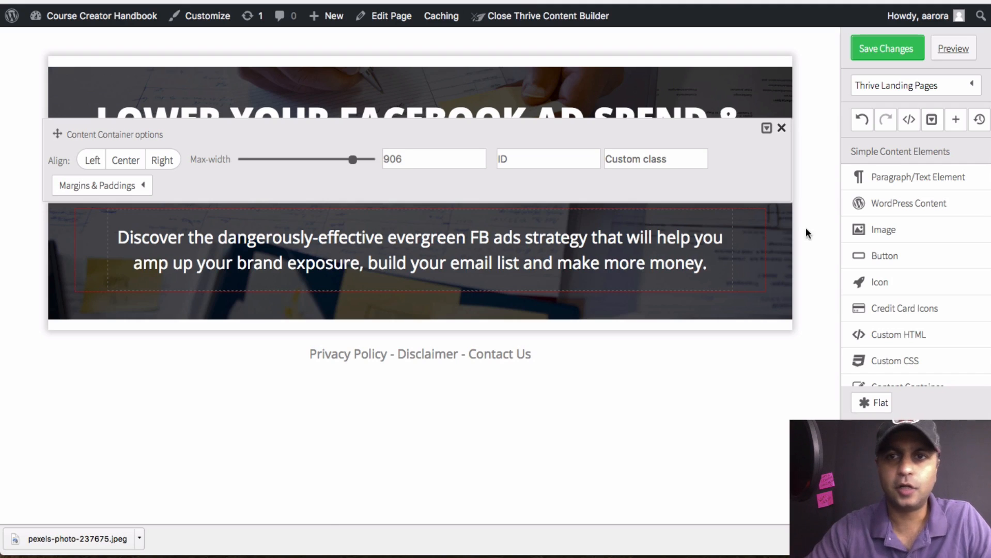
left_click(782, 129)
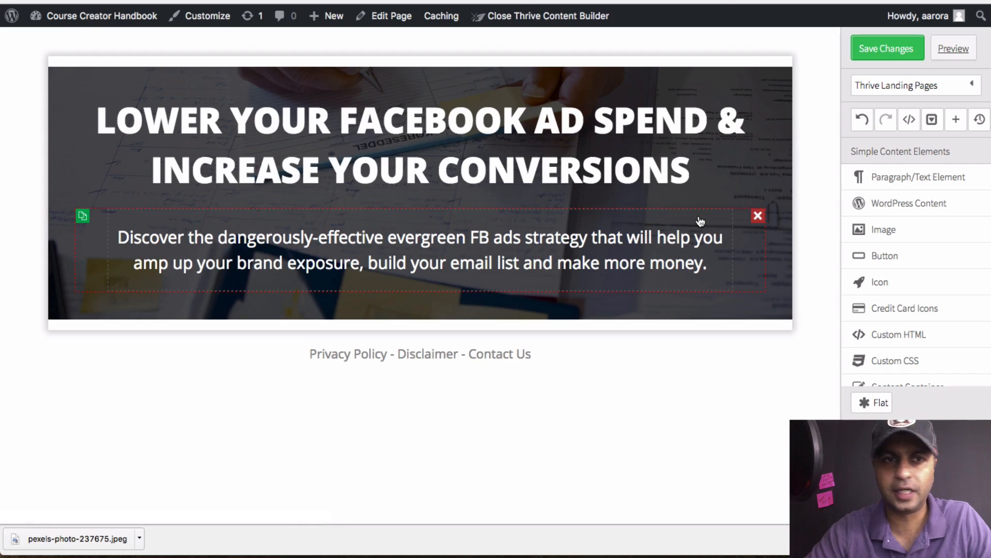
left_click(643, 209)
left_click(129, 187)
double_click(120, 238)
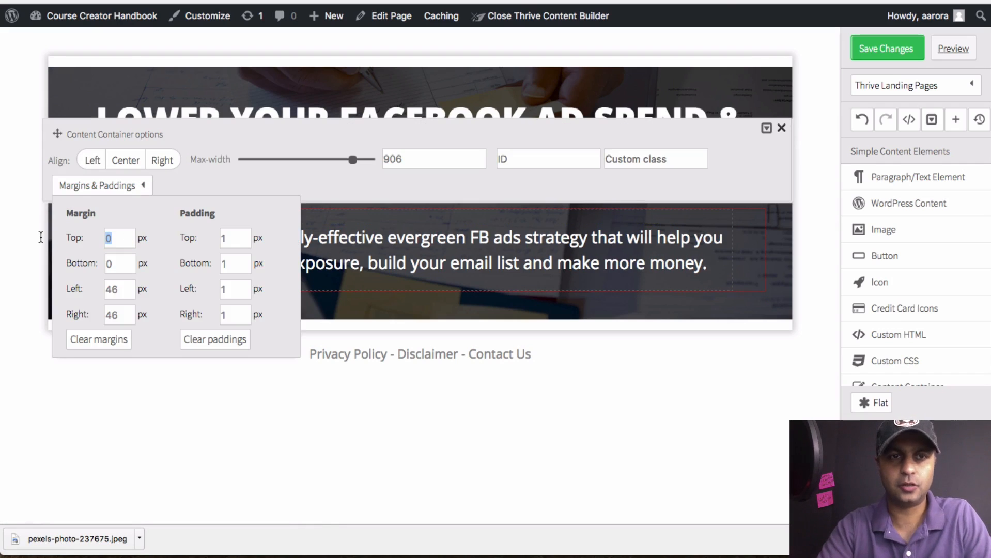
type("30")
key("Tab")
left_click(369, 283)
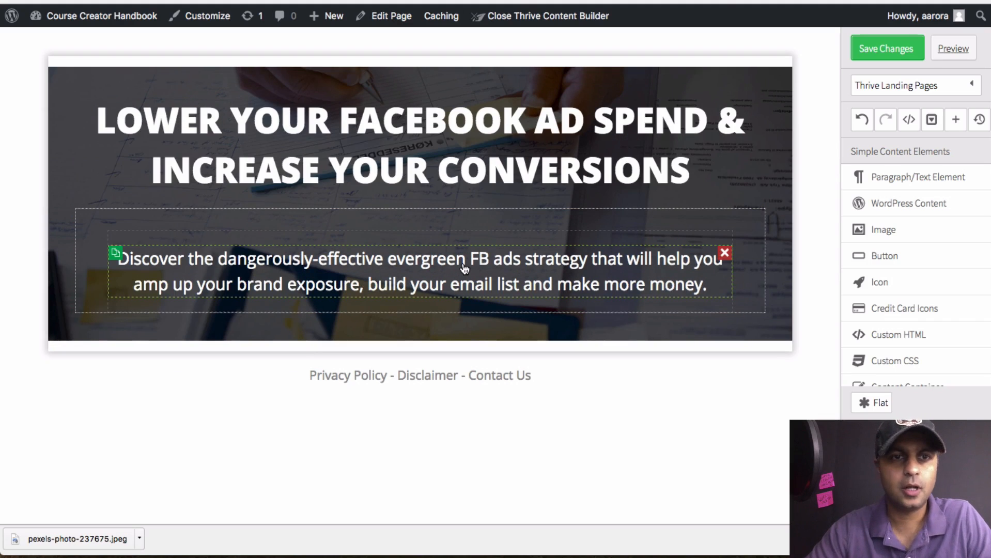
Set the line height of the whole subheadline paragraph to 35 px
triple_click(504, 257)
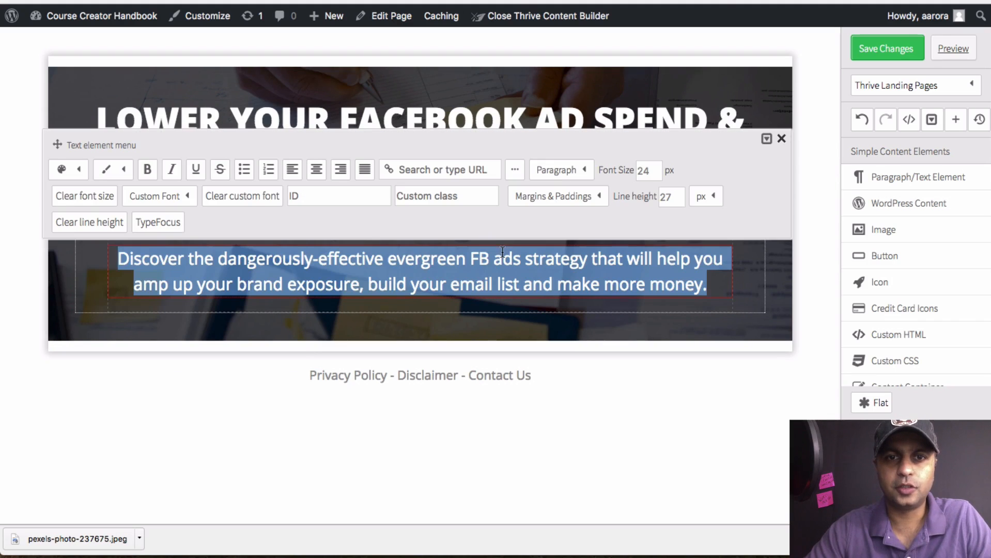
double_click(674, 197)
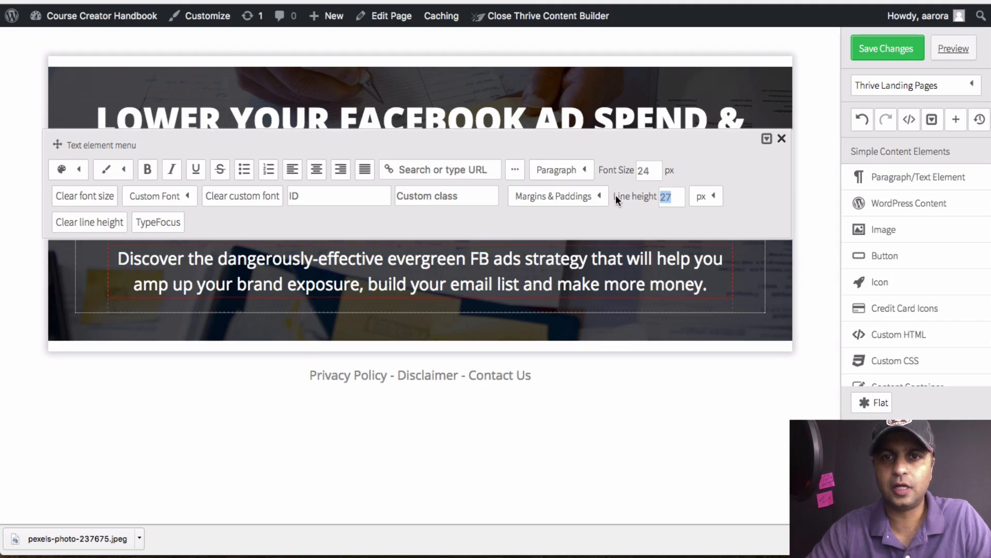
type("35")
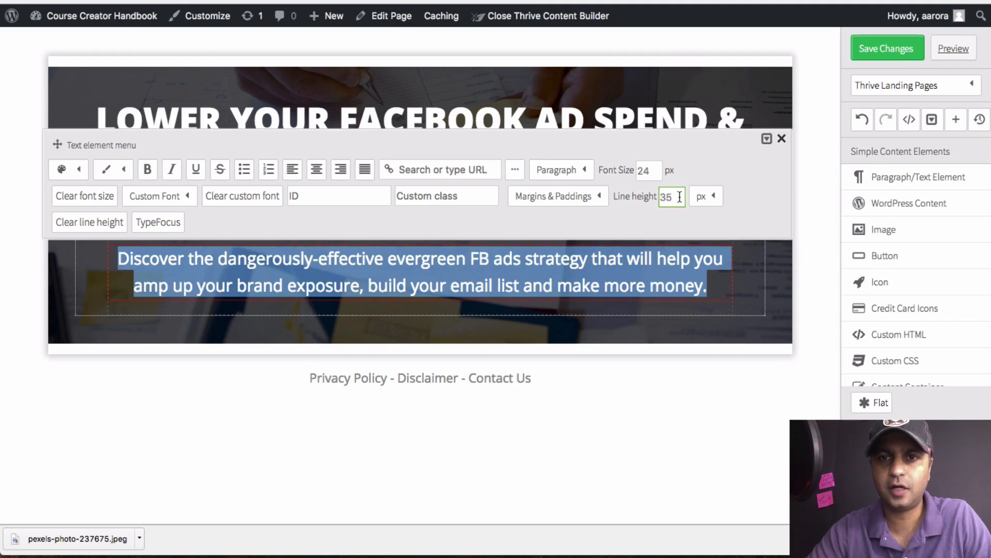
left_click(611, 204)
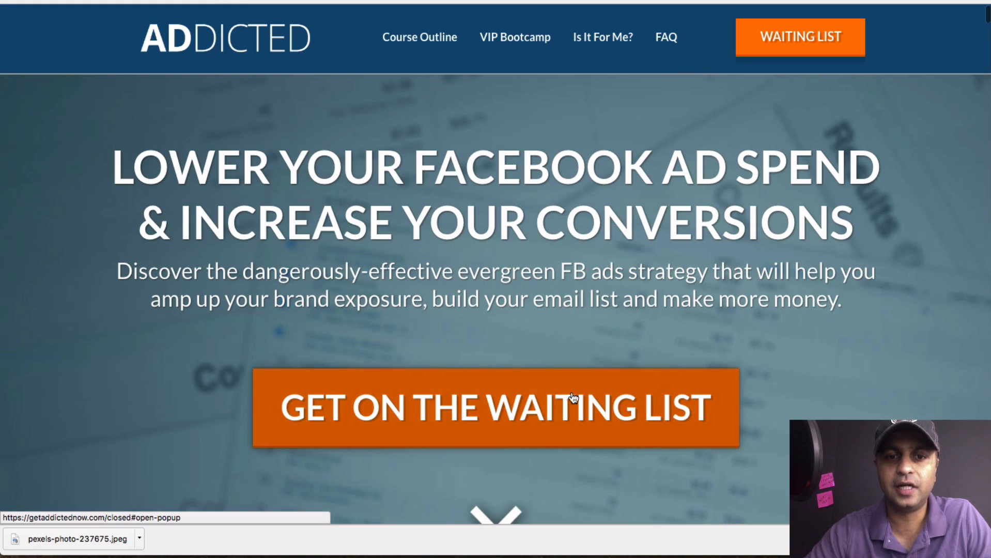
Examine the waiting-list opt-in popup on the ADdicted page and close it
left_click(442, 392)
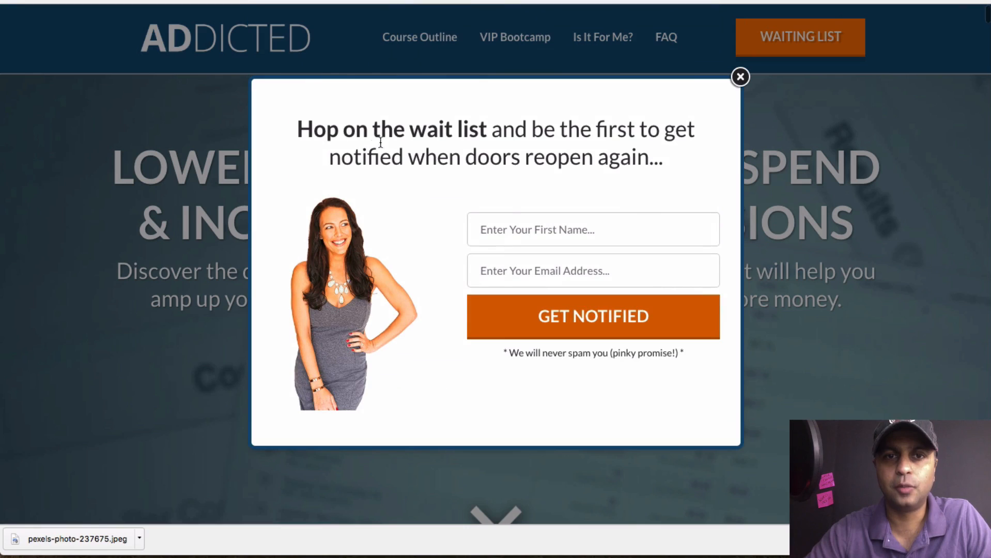
left_click(743, 80)
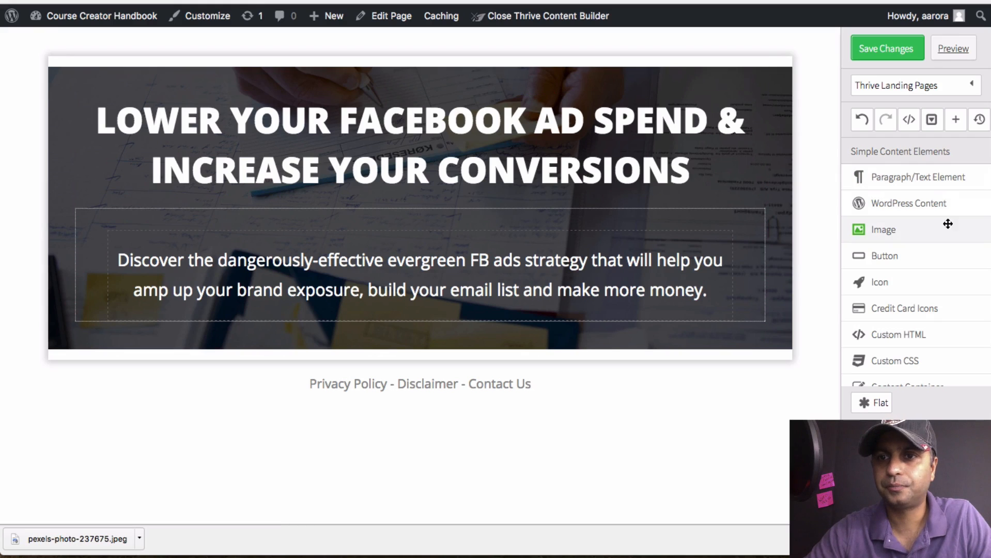
Add a button element below the subheadline inside its content container and center it
left_click_drag(927, 253, 397, 294)
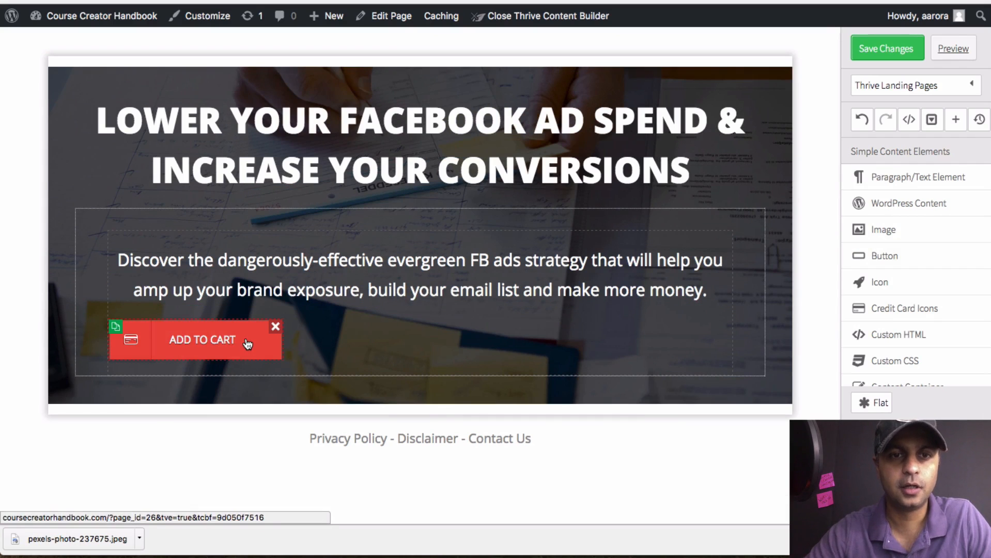
key("ctrl+Tab")
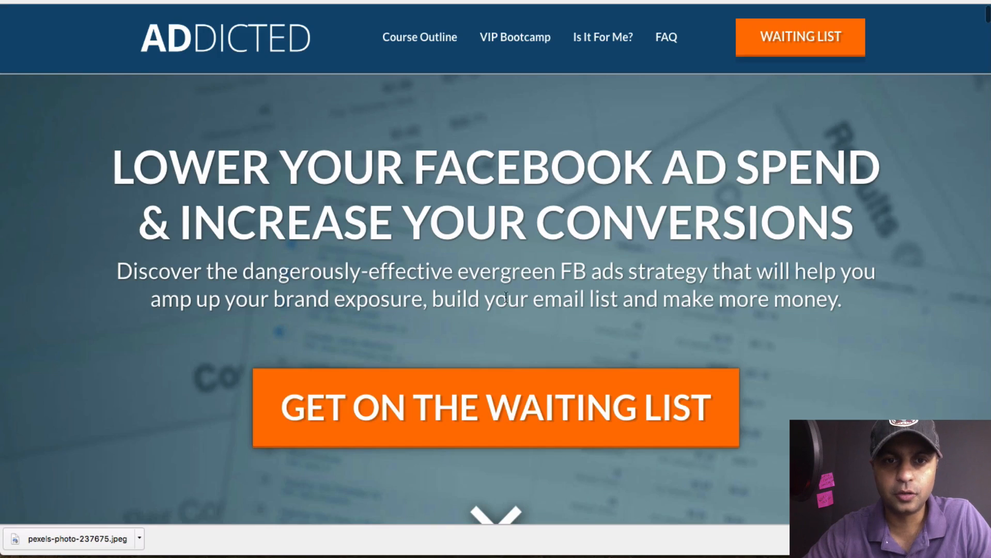
key("ctrl+shift+Tab")
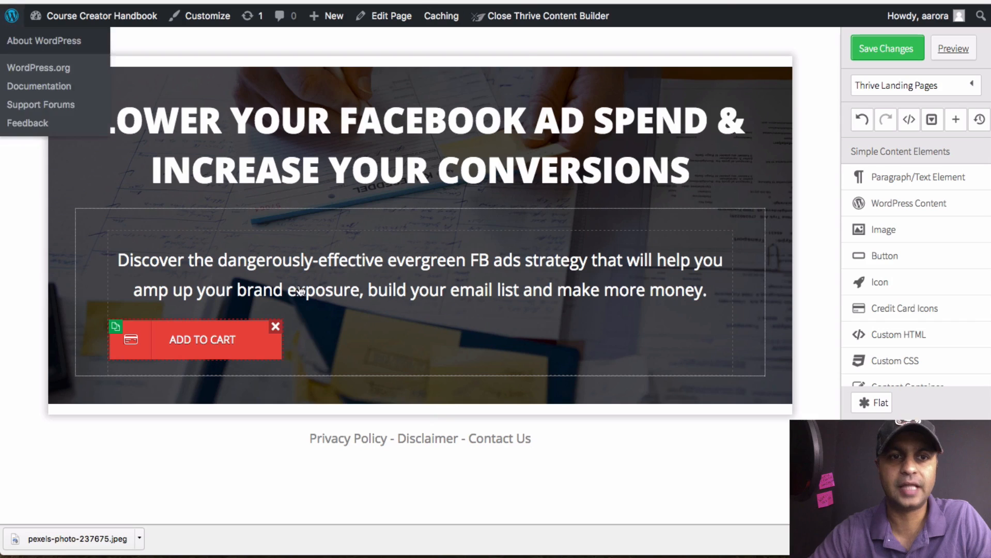
left_click(206, 352)
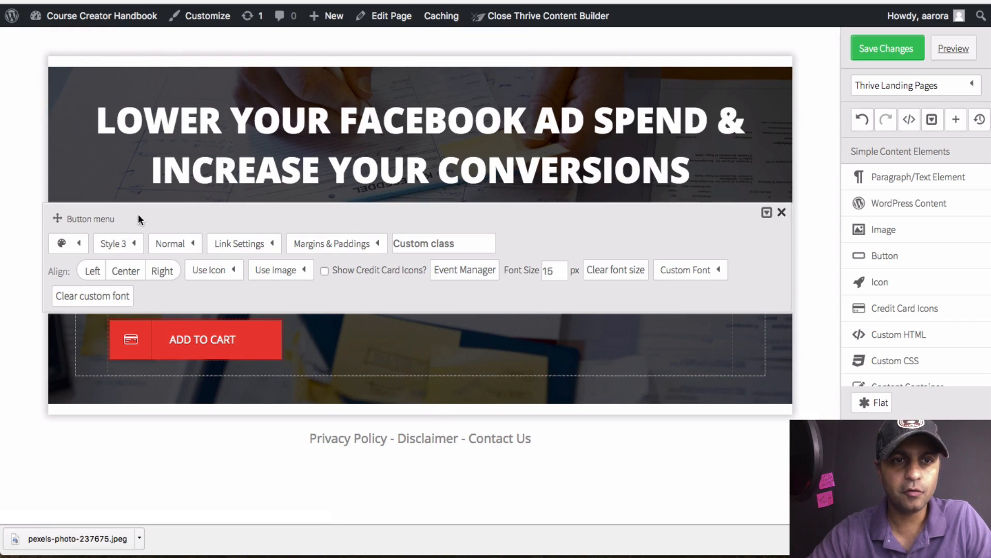
left_click(127, 278)
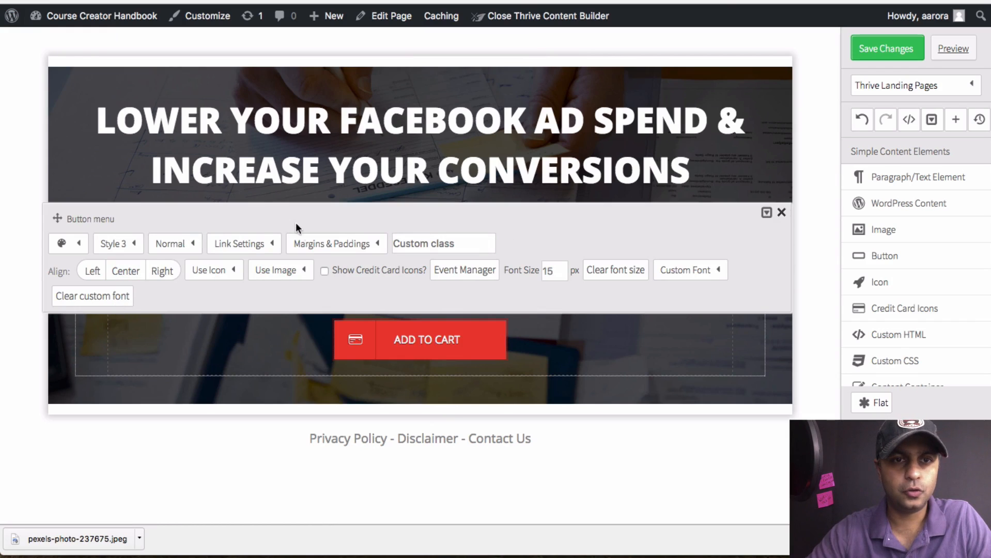
Set the top margin of the ADD TO CART button to 70 px
left_click(334, 244)
left_click(353, 296)
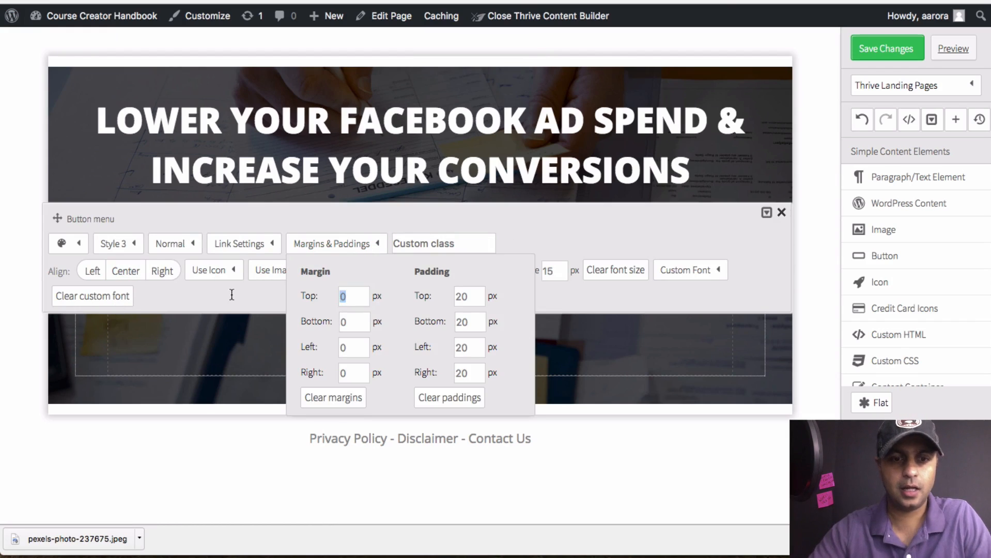
type("7")
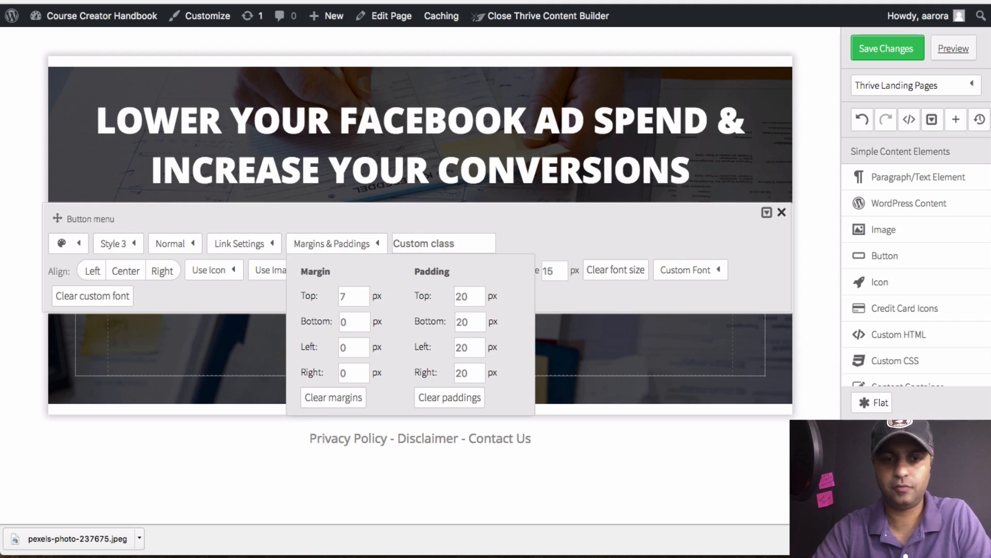
type("0")
key("Return")
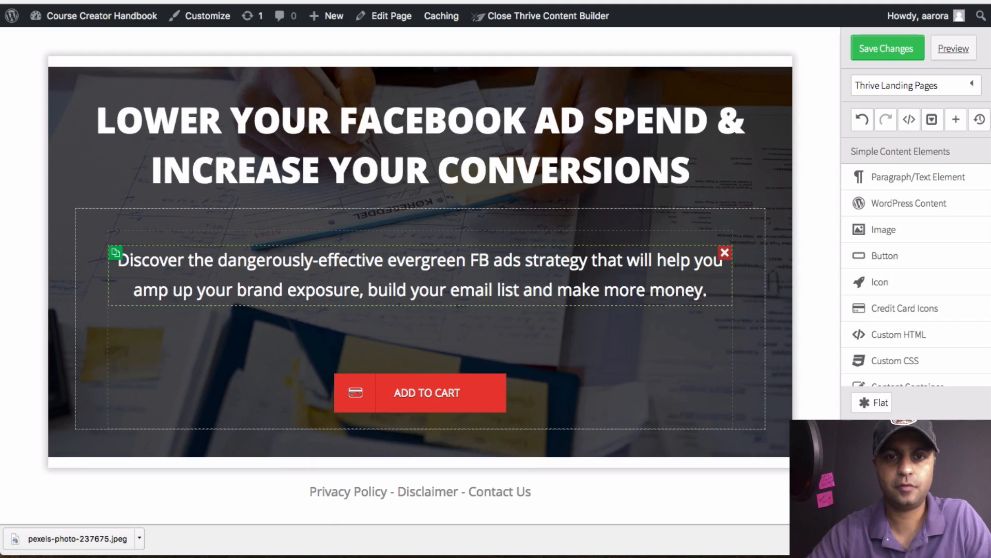
Try the Huge and Normal sizes on the ADD TO CART button and set its size to Big
left_click(451, 391)
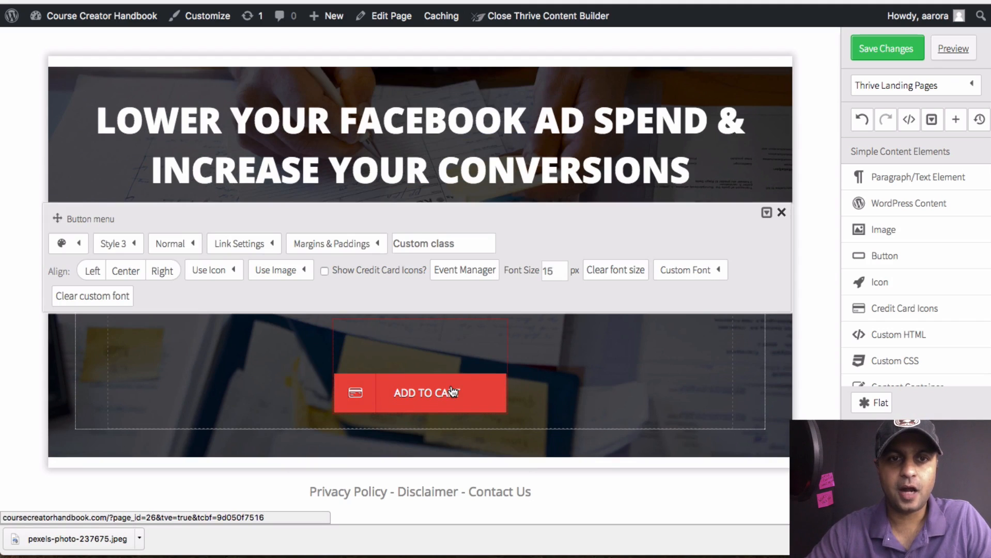
left_click(179, 244)
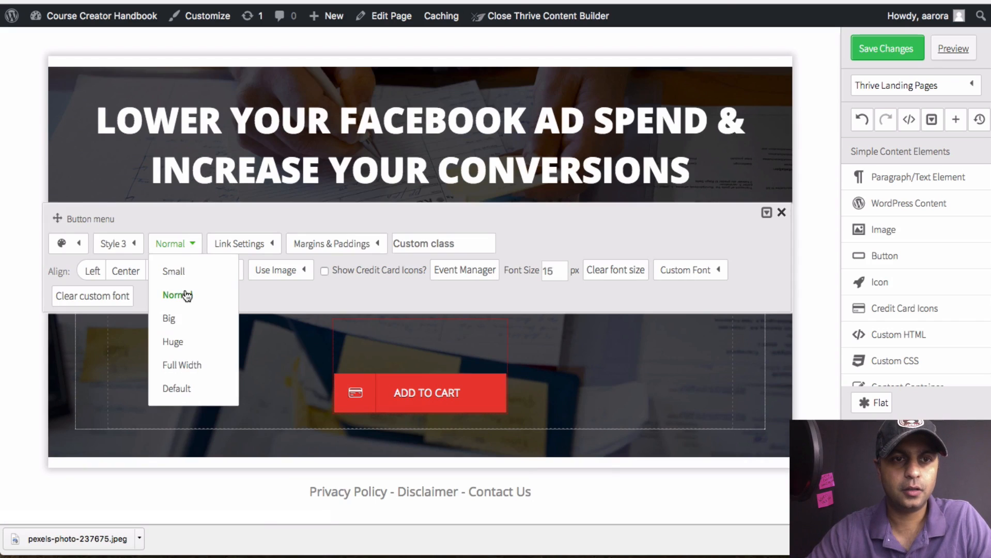
left_click(174, 342)
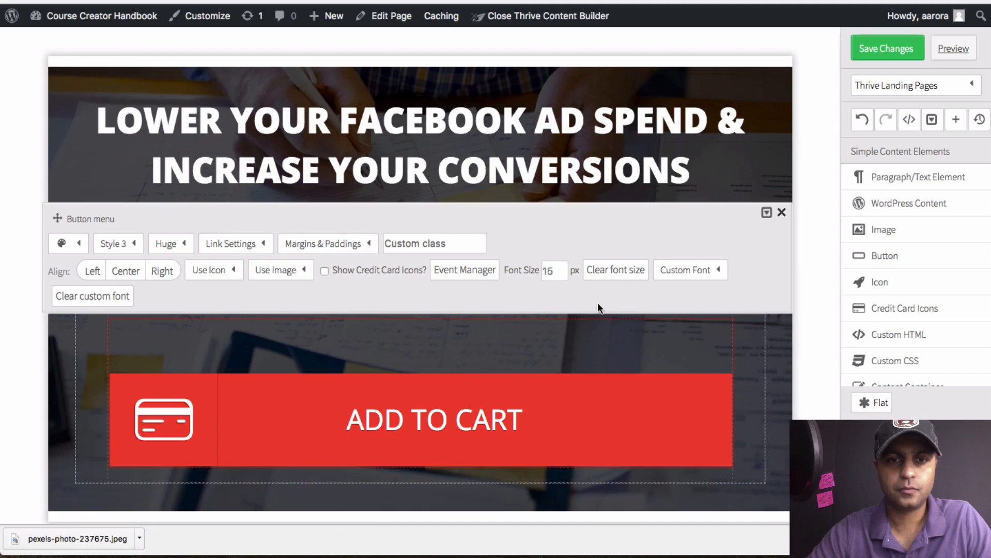
left_click(781, 212)
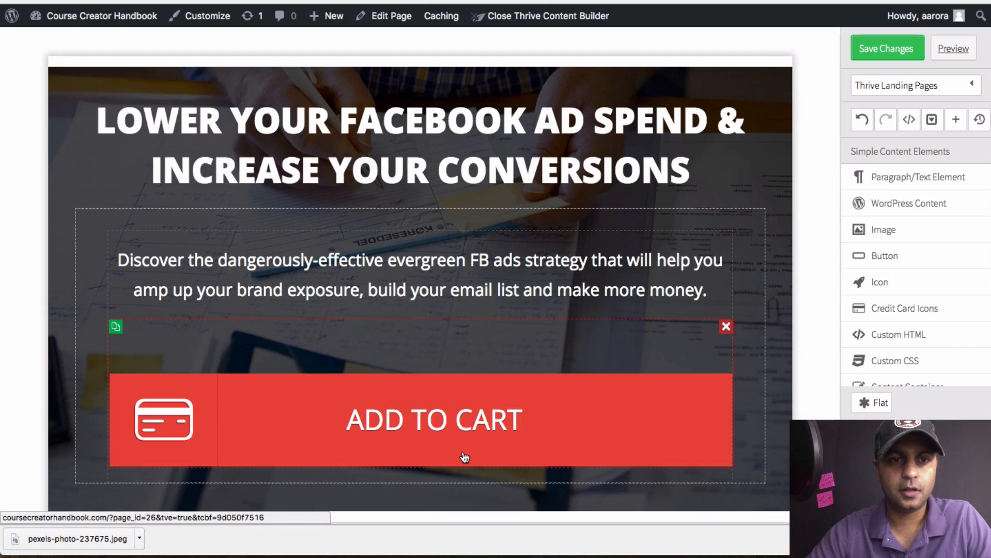
left_click(464, 458)
left_click(168, 245)
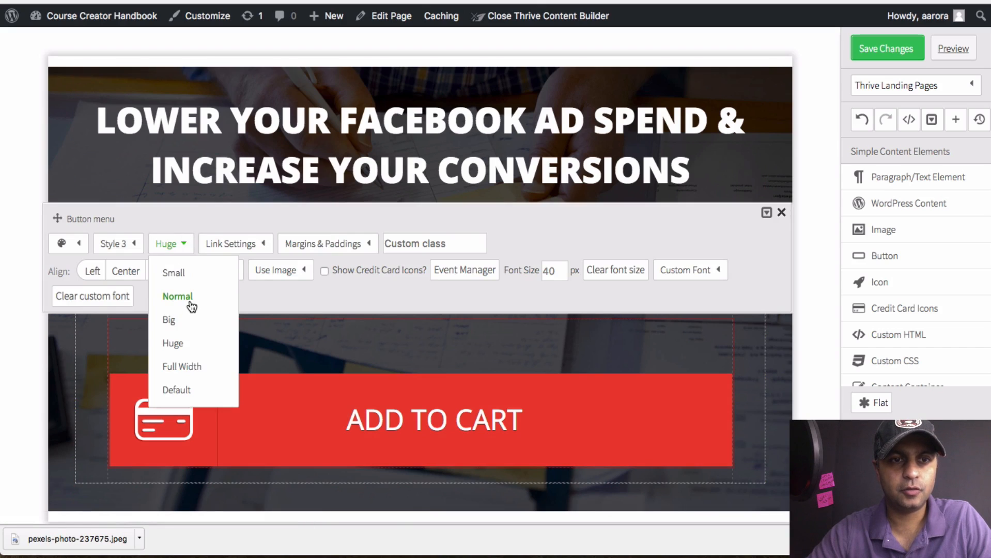
left_click(177, 297)
left_click(170, 250)
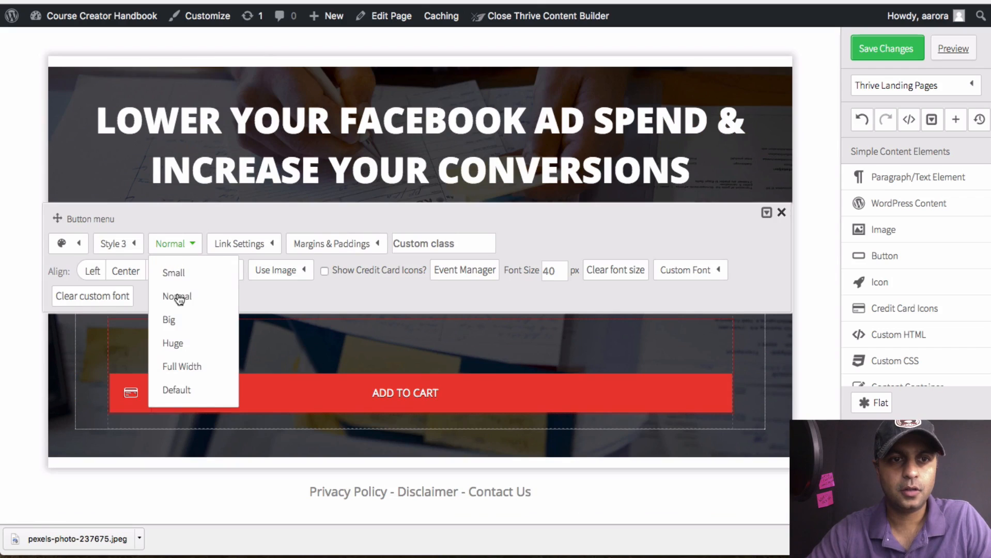
left_click(176, 320)
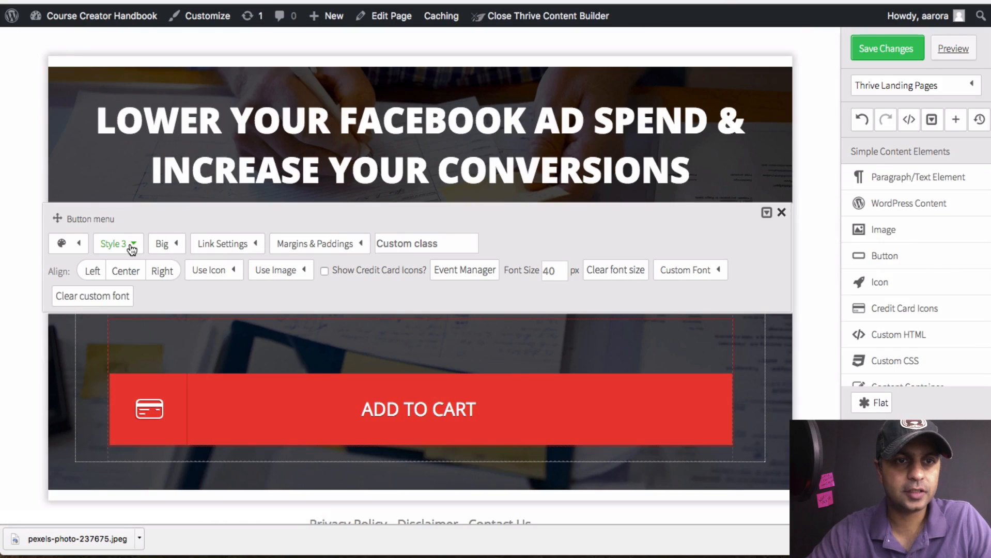
Apply Style 1 to the button and change its text to "GET ON THE WAITING LIST"
left_click(133, 249)
left_click(133, 276)
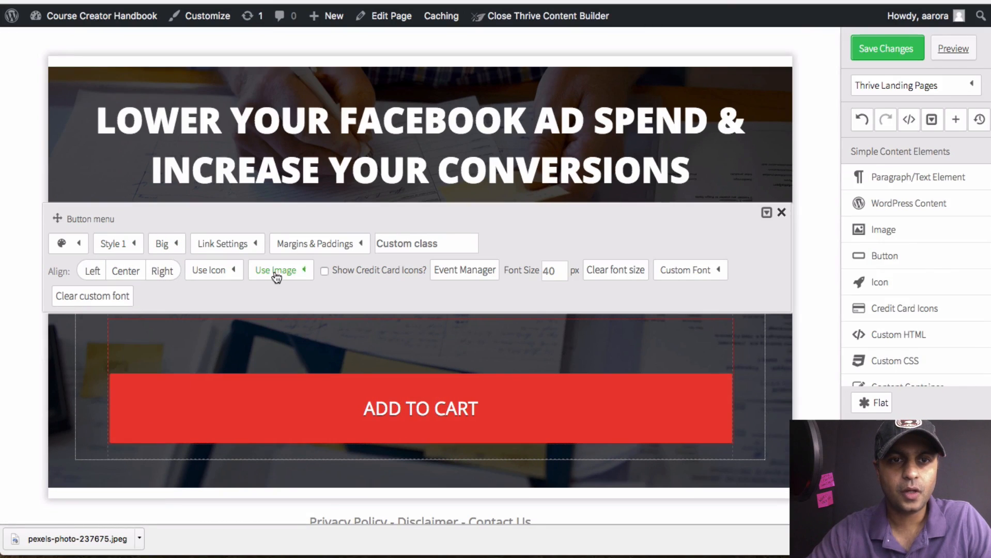
left_click(248, 245)
left_click_drag(267, 295, 132, 289)
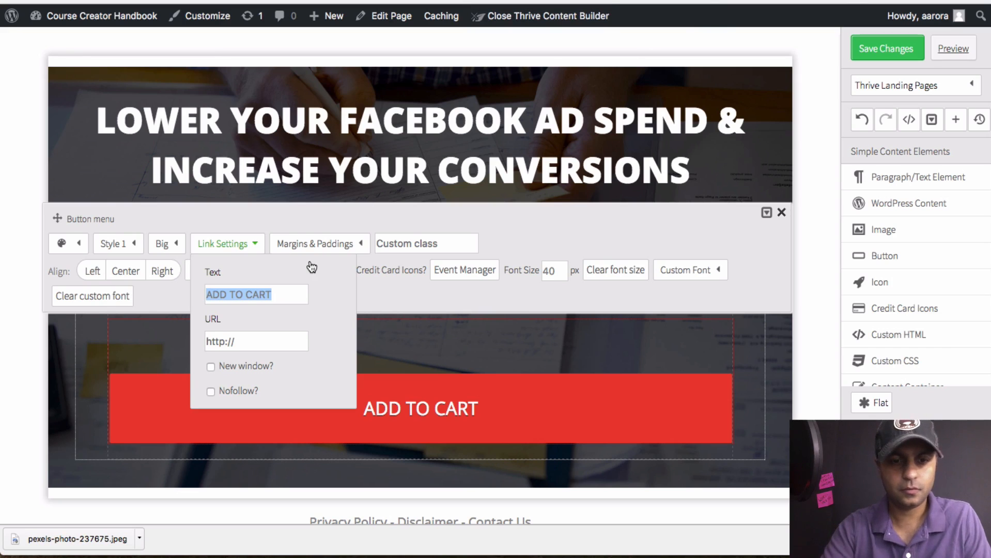
type("GET ON TH")
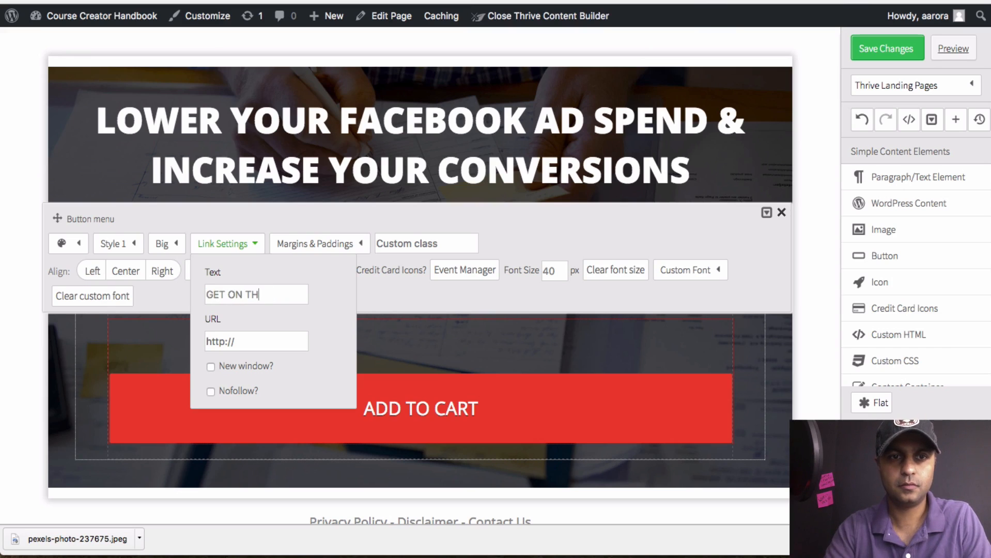
type("E WAITING LIST")
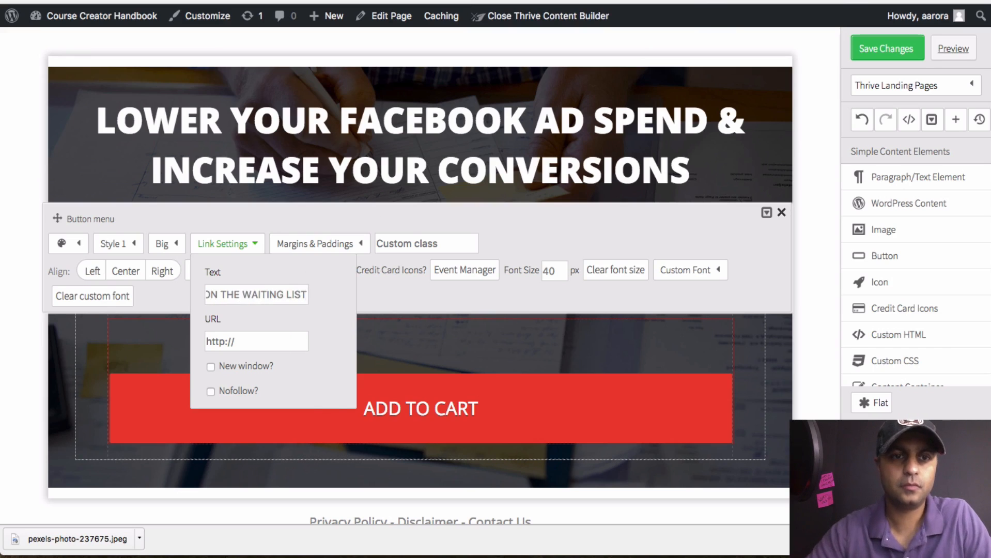
key("Tab")
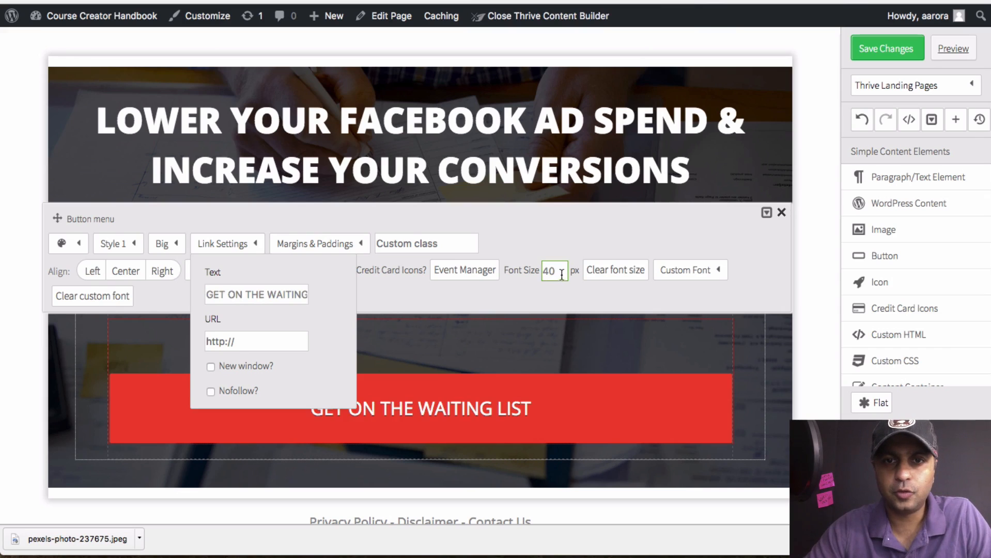
left_click(525, 328)
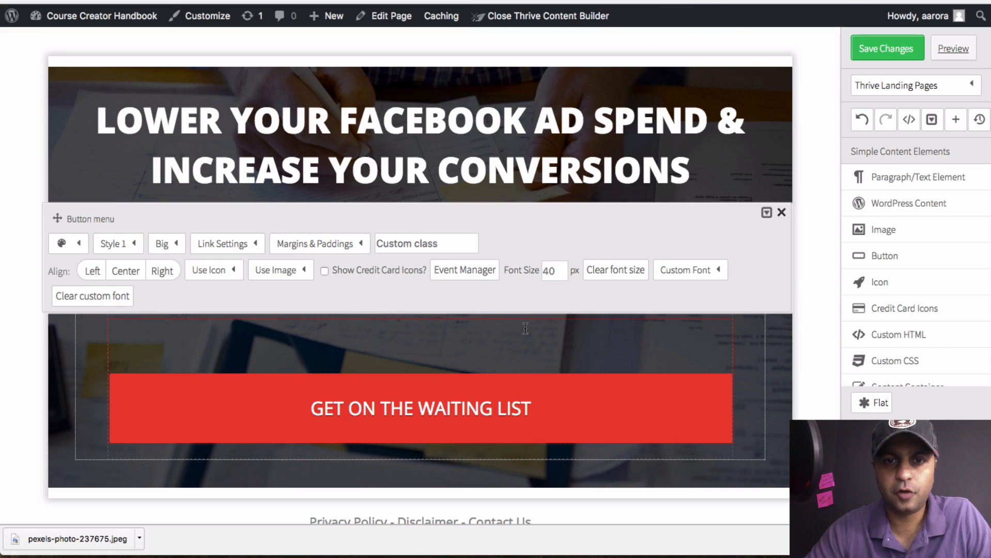
Set the font size of the waiting list button to 50 px and close its options
double_click(546, 271)
type("50")
key("Return")
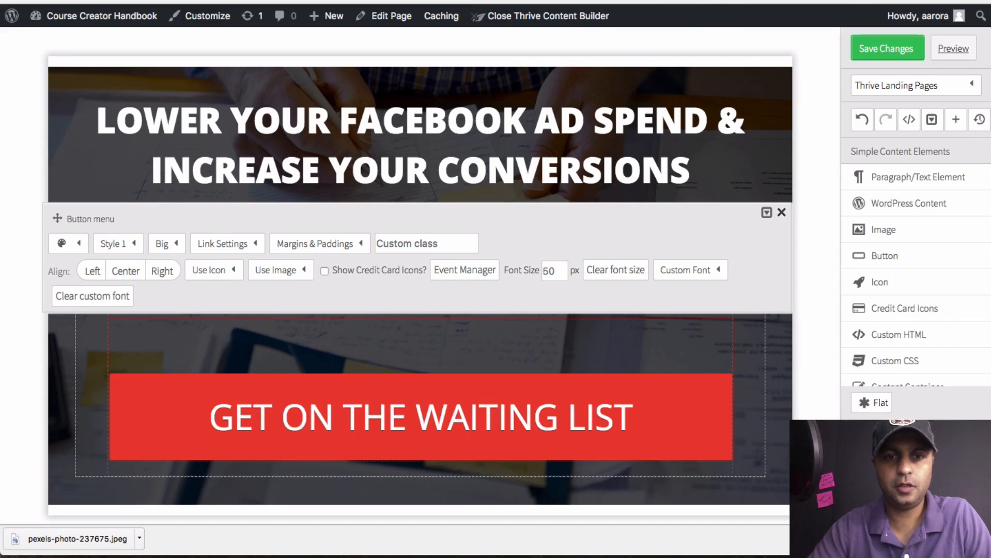
left_click(780, 212)
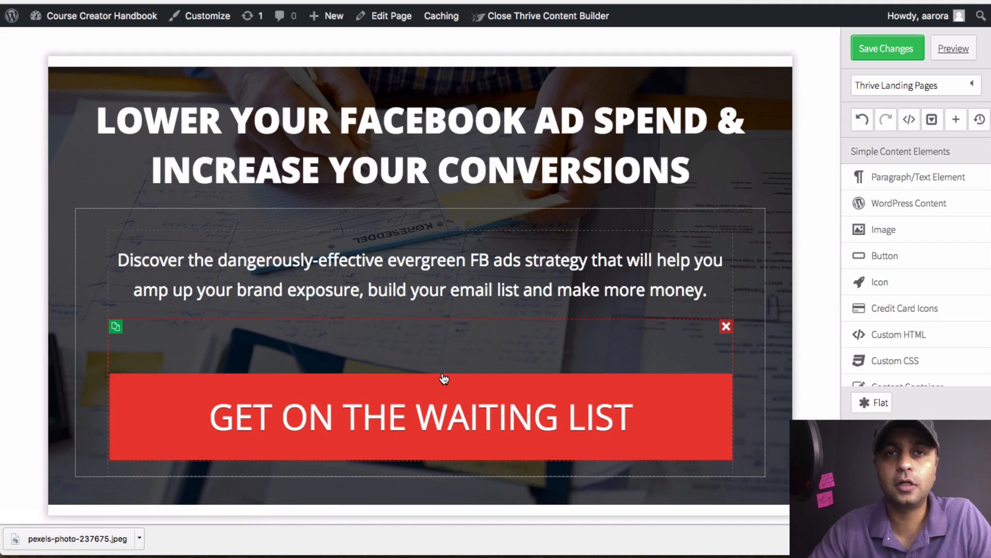
Compare the waiting list button and hero section with the original ADdicted page
key("ctrl+shift+Tab")
key("ctrl+Tab")
key("ctrl+shift+Tab")
key("ctrl+Tab")
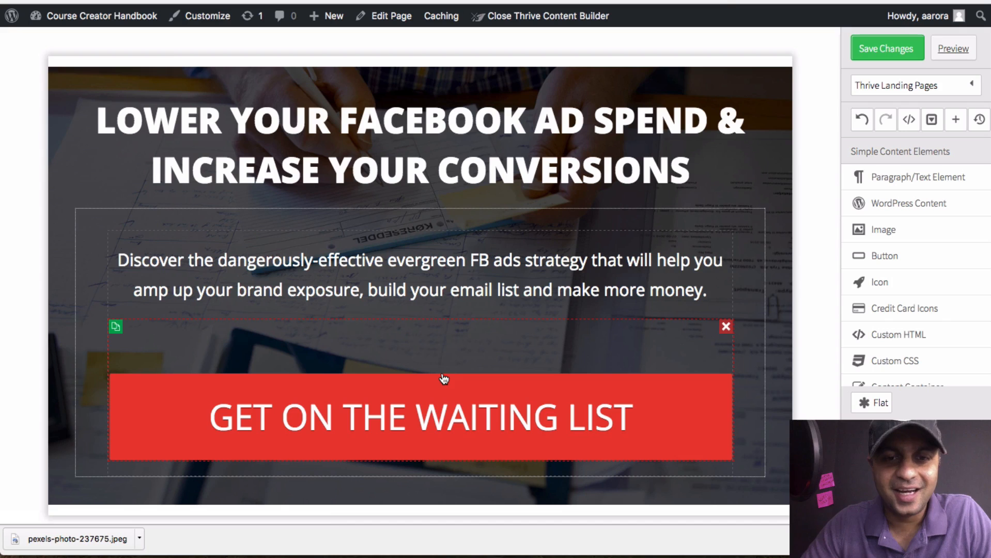
key("ctrl+shift+Tab")
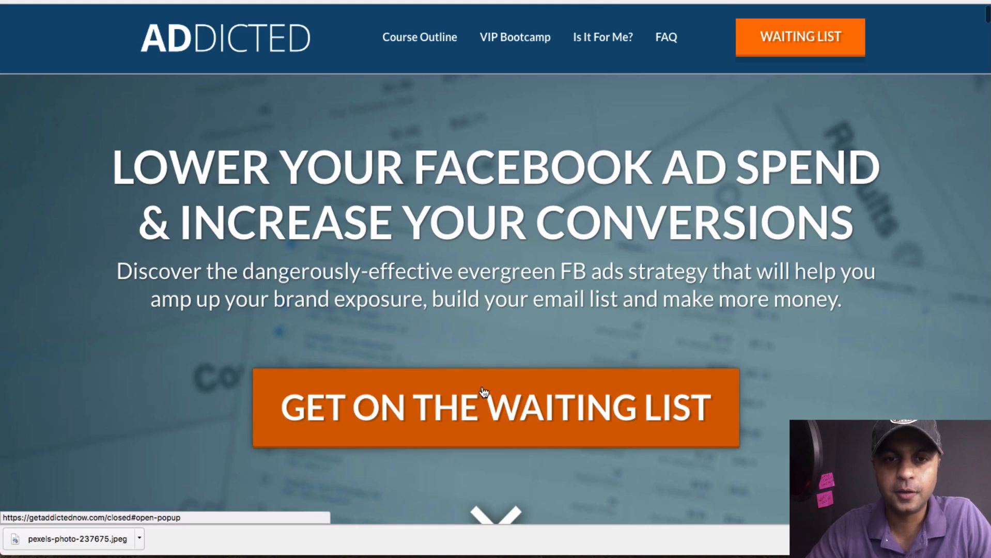
Inspect the waiting list button on the original ADdicted page and examine the code of the surrounding page sections
right_click(461, 384)
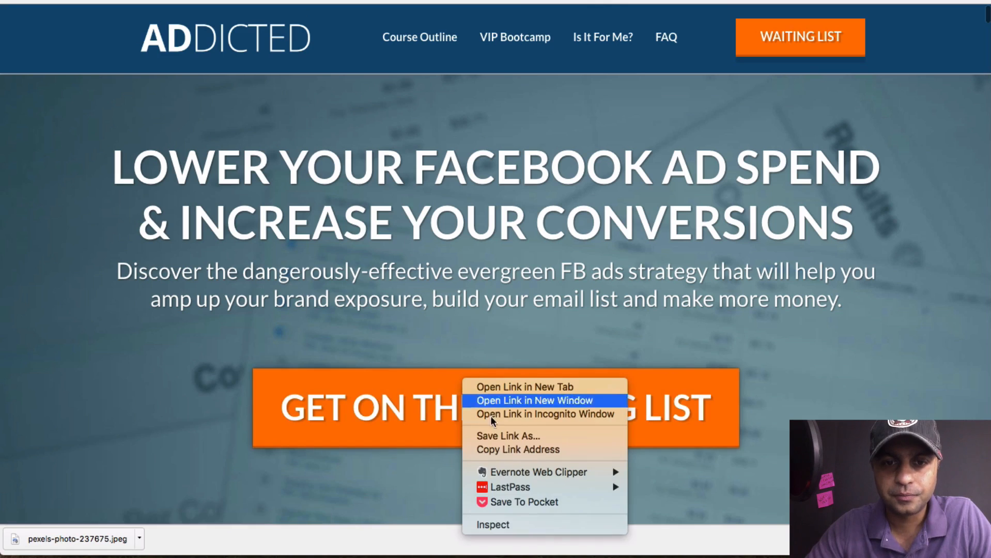
left_click(522, 521)
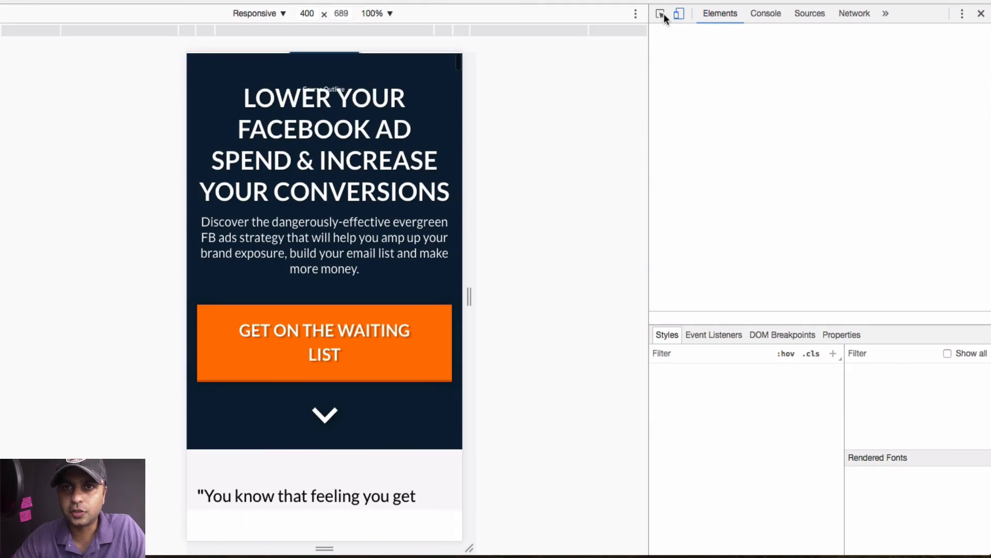
left_click(661, 14)
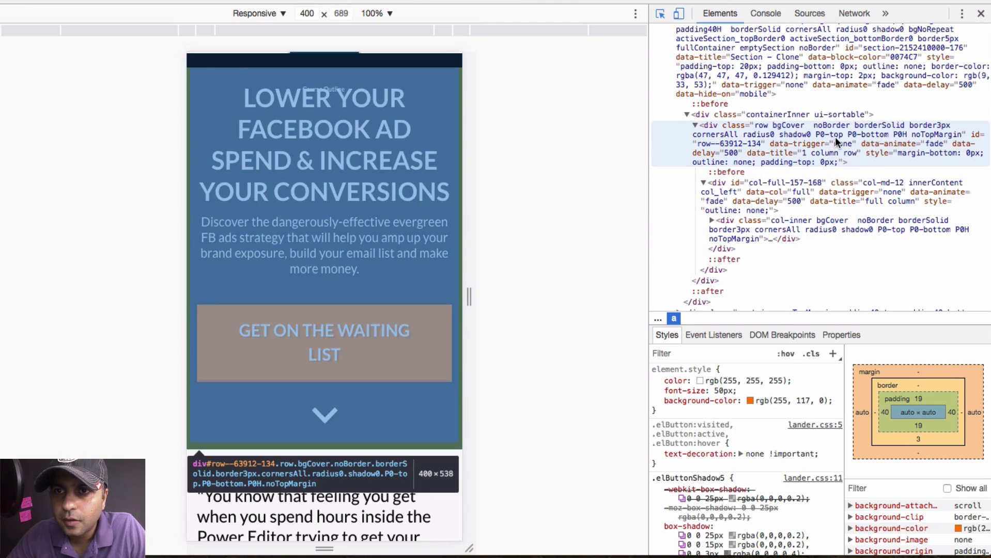
scroll(837, 87, "down", 4)
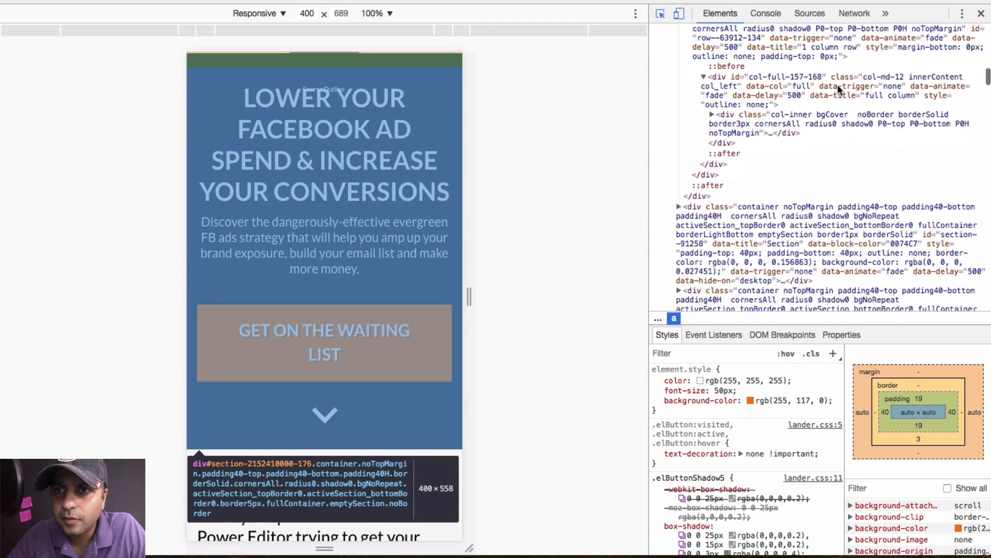
scroll(838, 89, "down", 2)
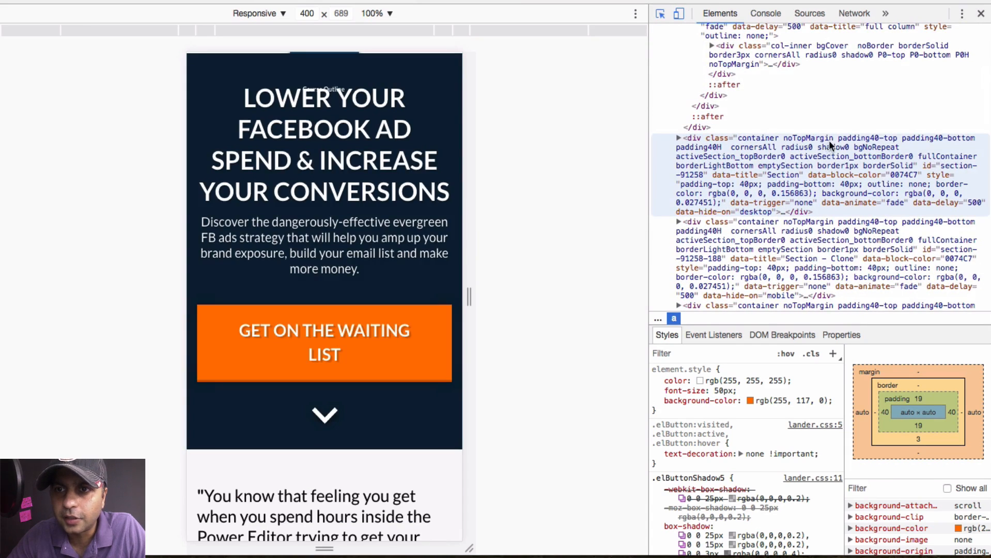
left_click(806, 139)
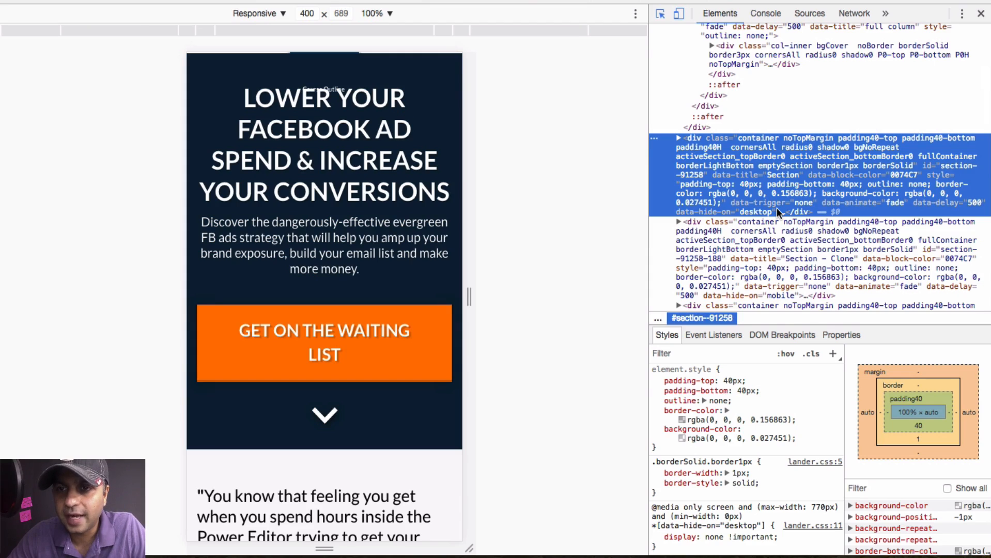
left_click(949, 261)
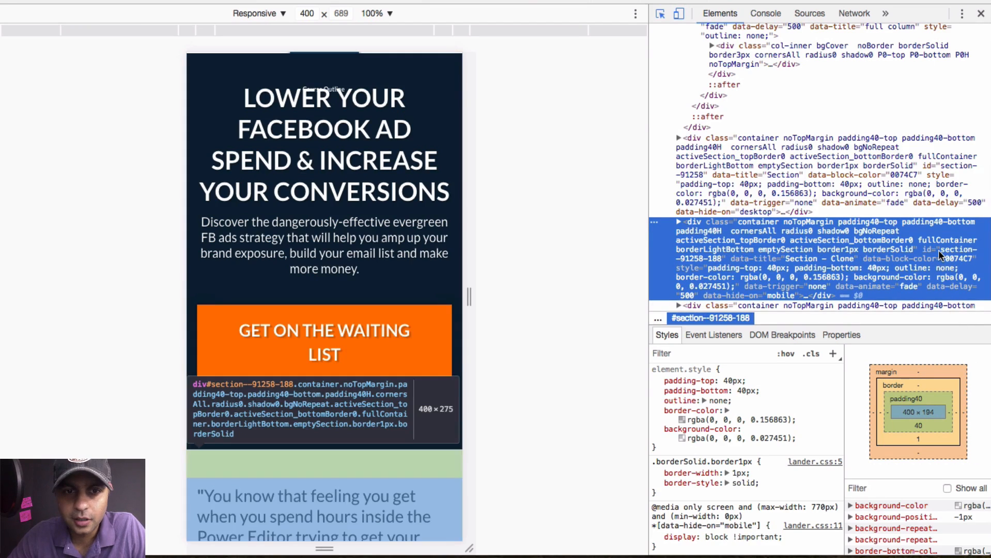
left_click(797, 169)
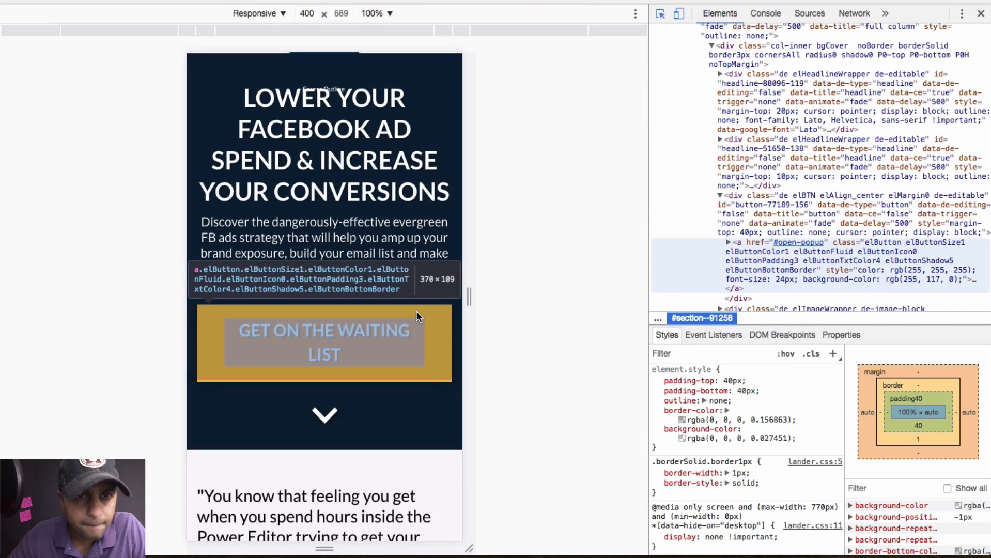
Pick the original waiting list button in the inspector and copy the 255, 117, 0 value of its background colour
left_click(417, 312)
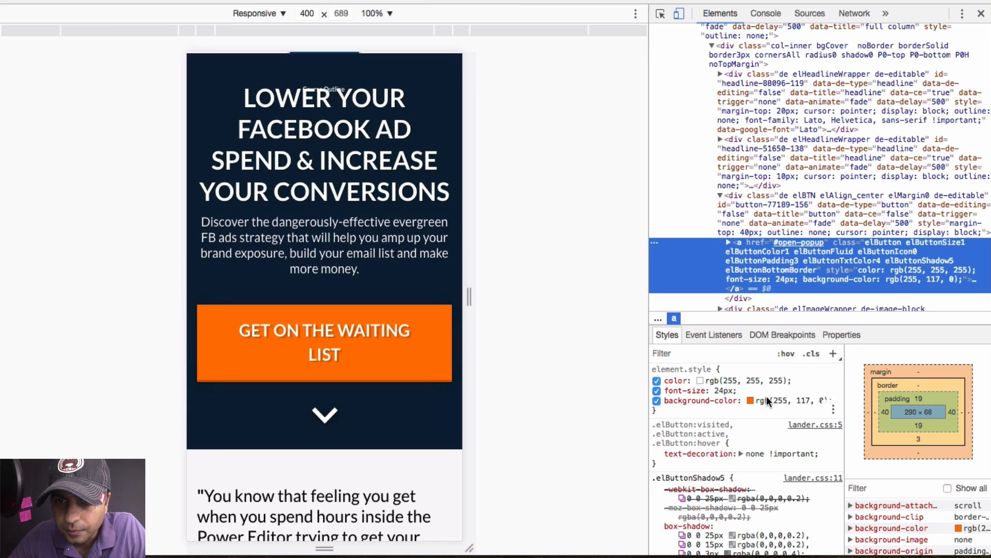
scroll(779, 401, "down", 3)
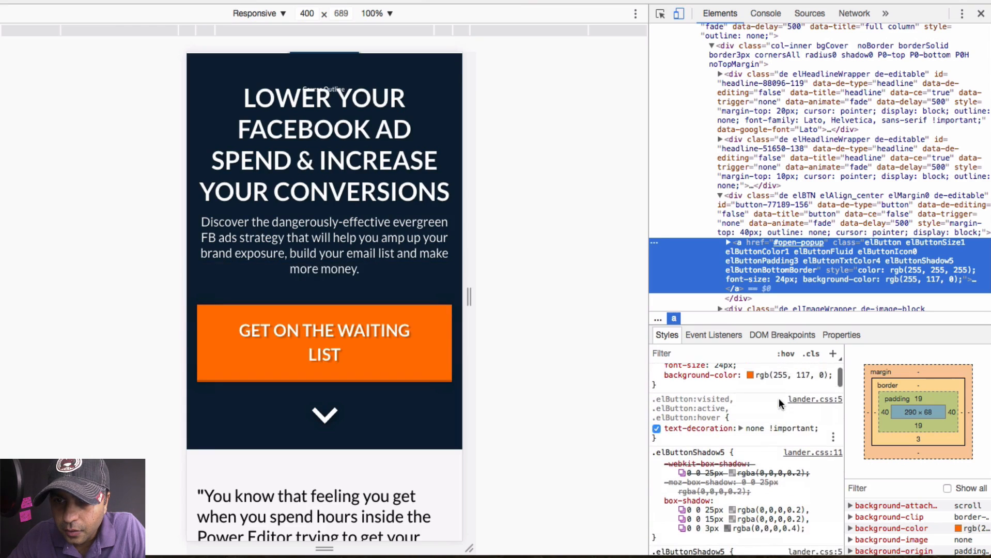
scroll(778, 398, "up", 2)
left_click_drag(776, 388, 823, 392)
key("ctrl+c")
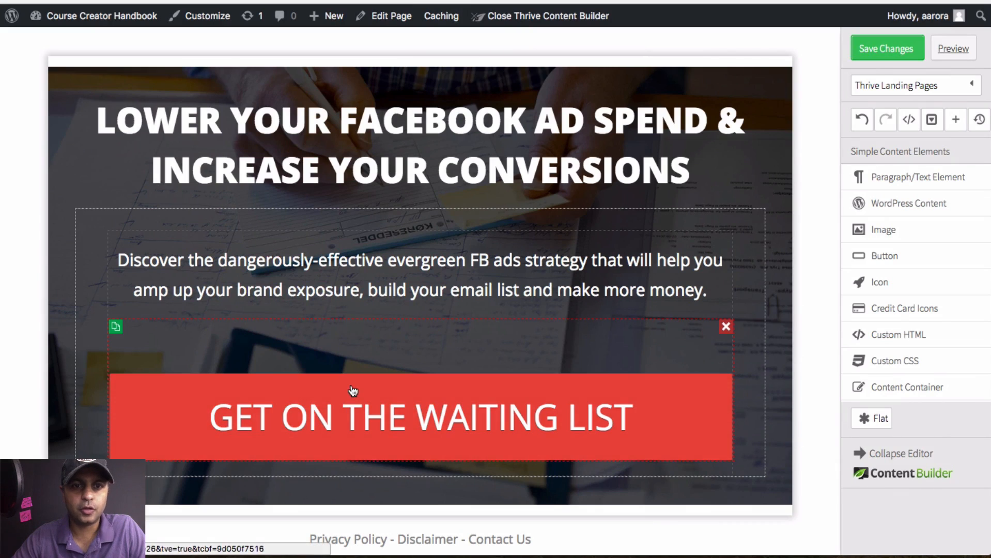
Try to set the background colour of the waiting list button in Thrive Content Builder to (255, 117, 0)
left_click(73, 251)
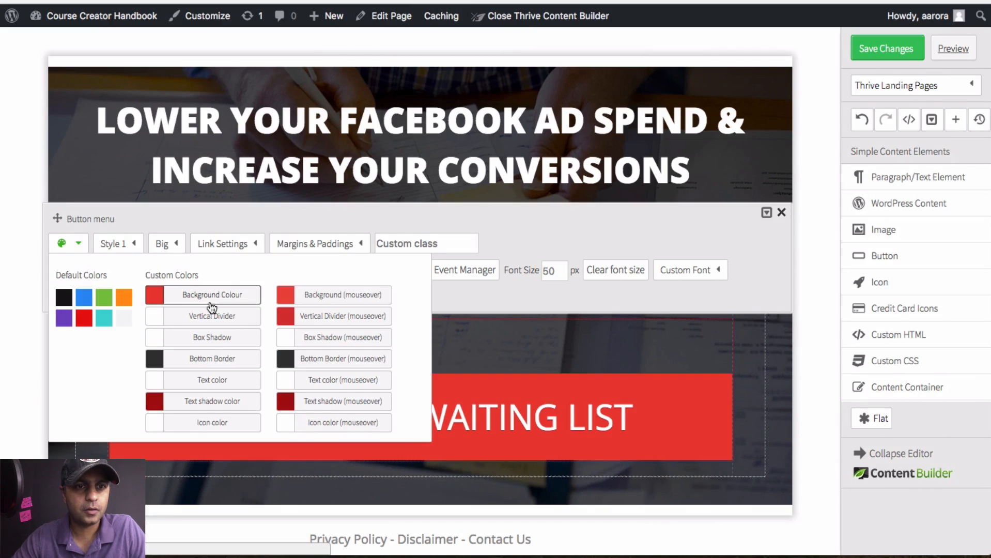
left_click(206, 293)
left_click_drag(399, 228, 248, 223)
key("ctrl+v")
key("Tab")
key("BackSpace")
key("BackSpace")
key("BackSpace")
type("(")
key("Tab")
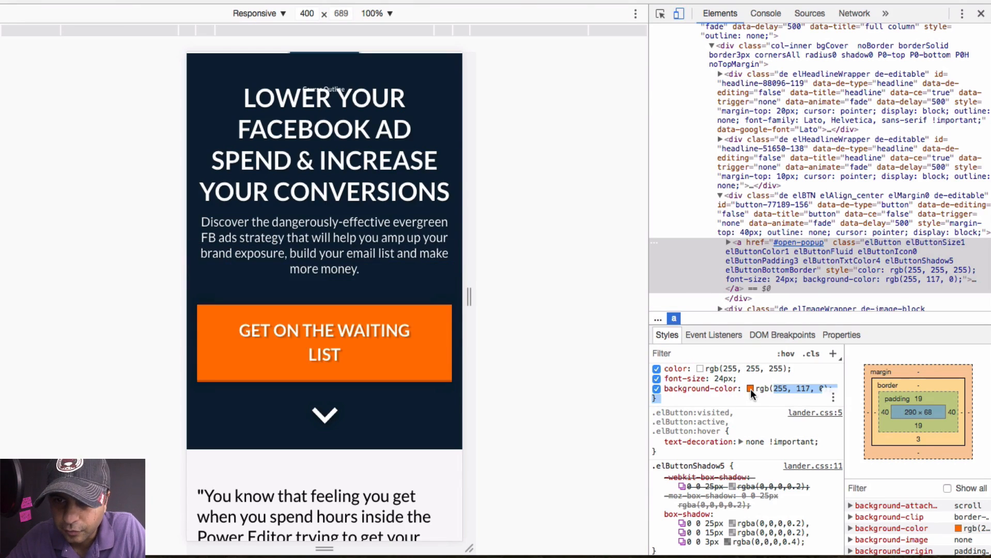
Check the original button's colour notation and set the waiting list button's background colour to rgb(255, 117, 0)
left_click(749, 388)
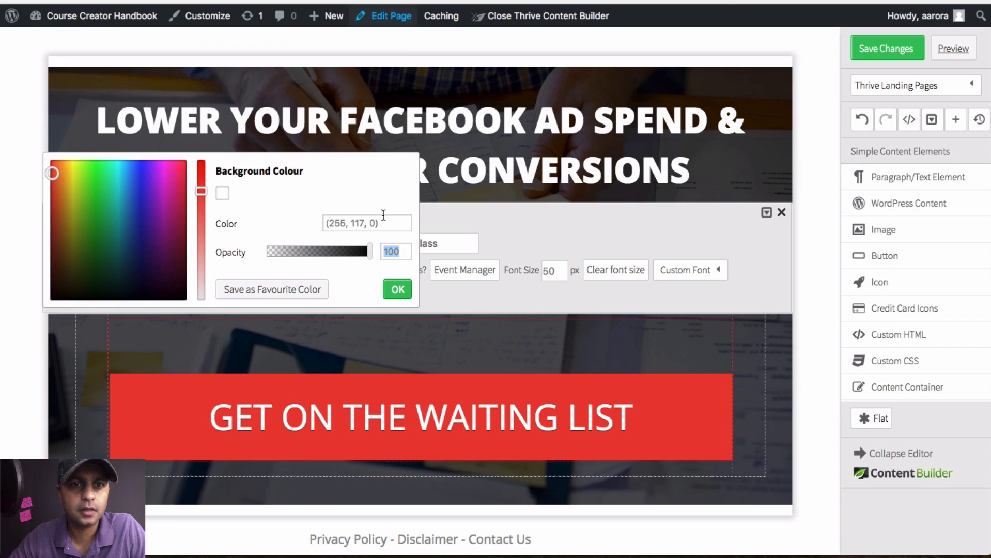
left_click_drag(391, 225, 248, 225)
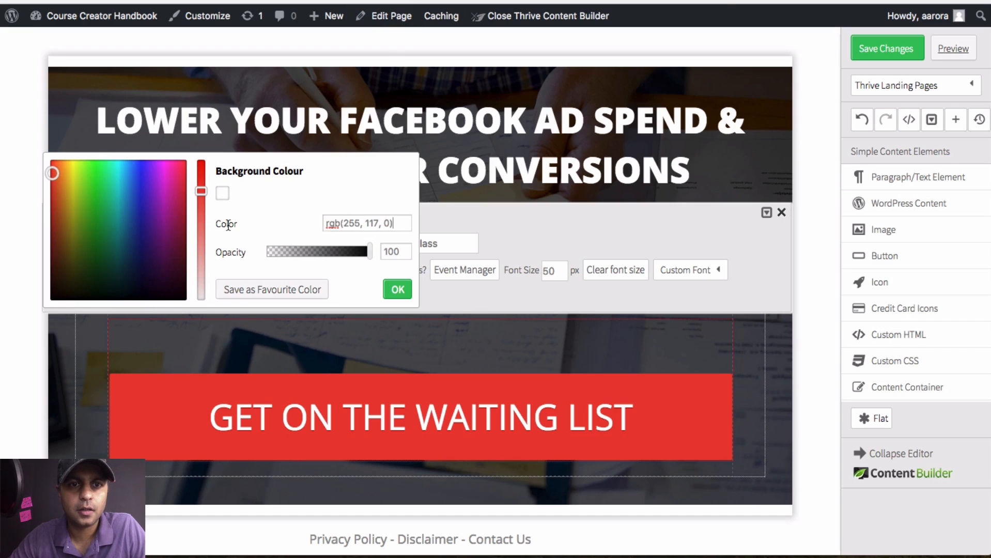
key("Tab")
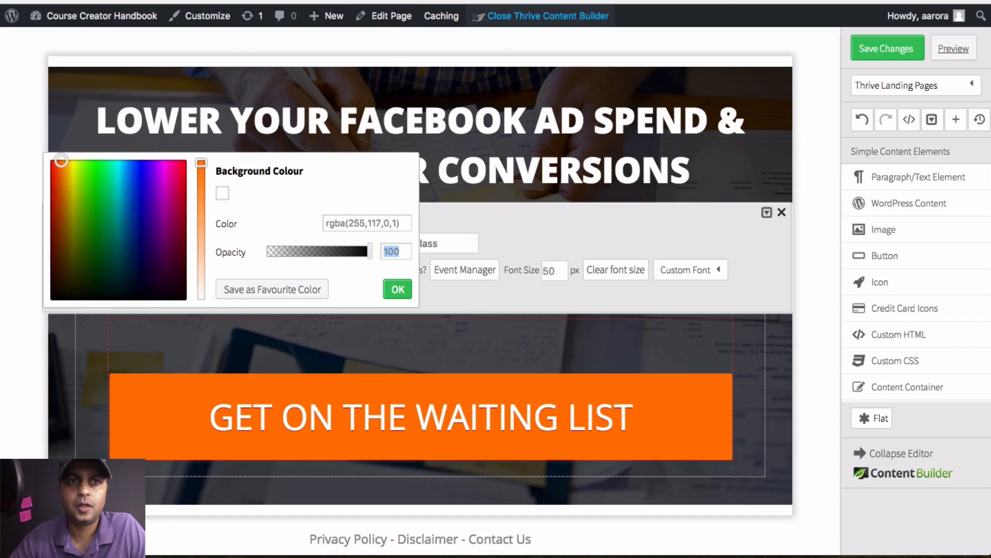
left_click(555, 273)
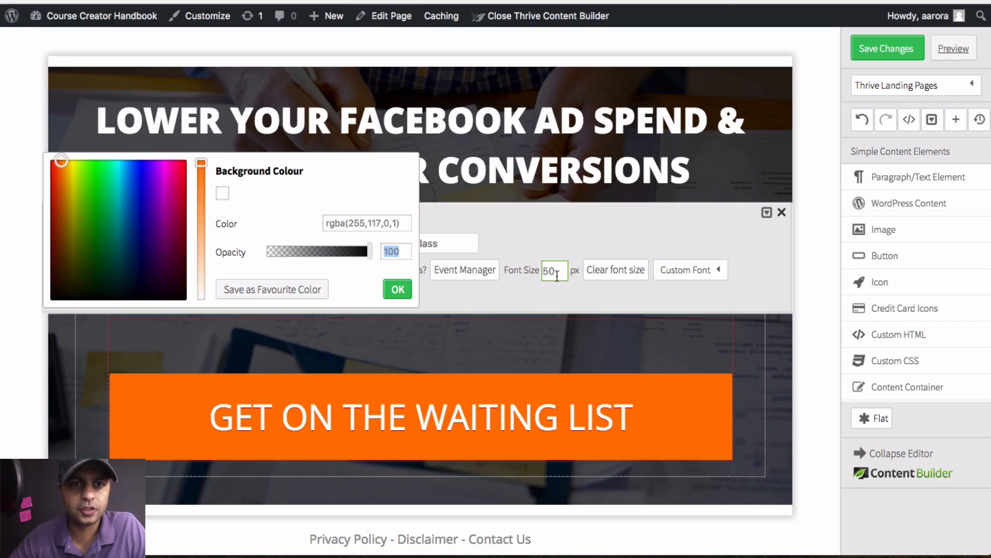
left_click(561, 226)
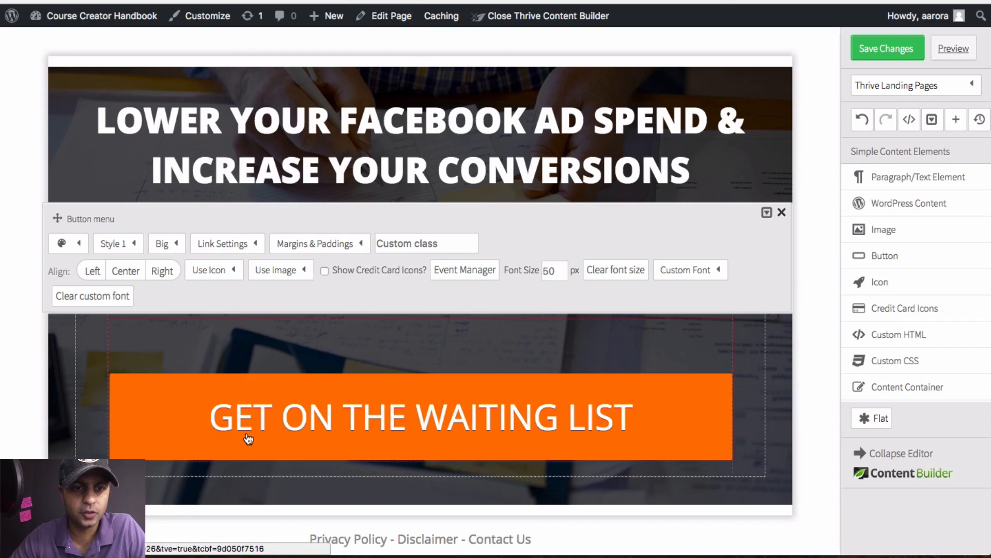
Save the button's orange background colour as a favourite and confirm it
left_click(72, 245)
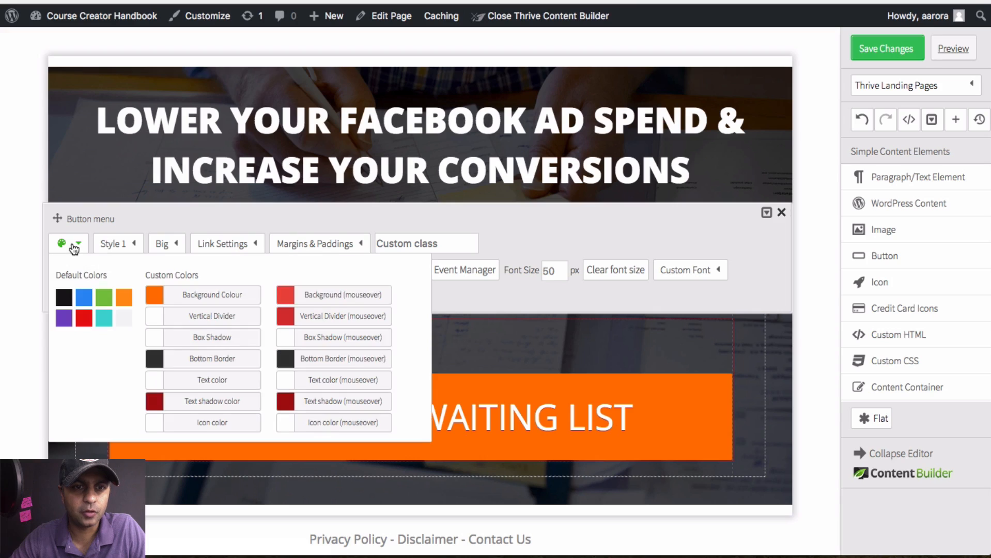
left_click(237, 296)
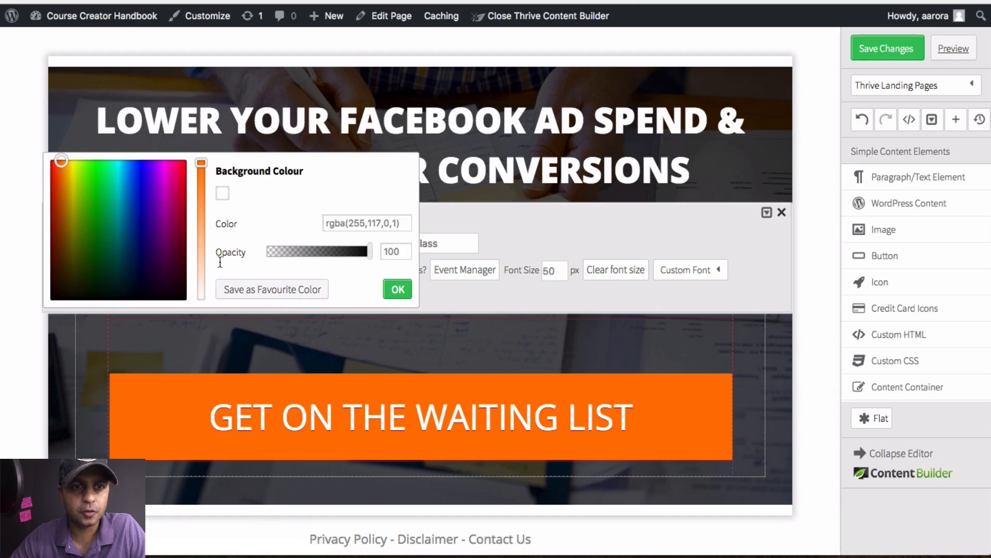
left_click(399, 289)
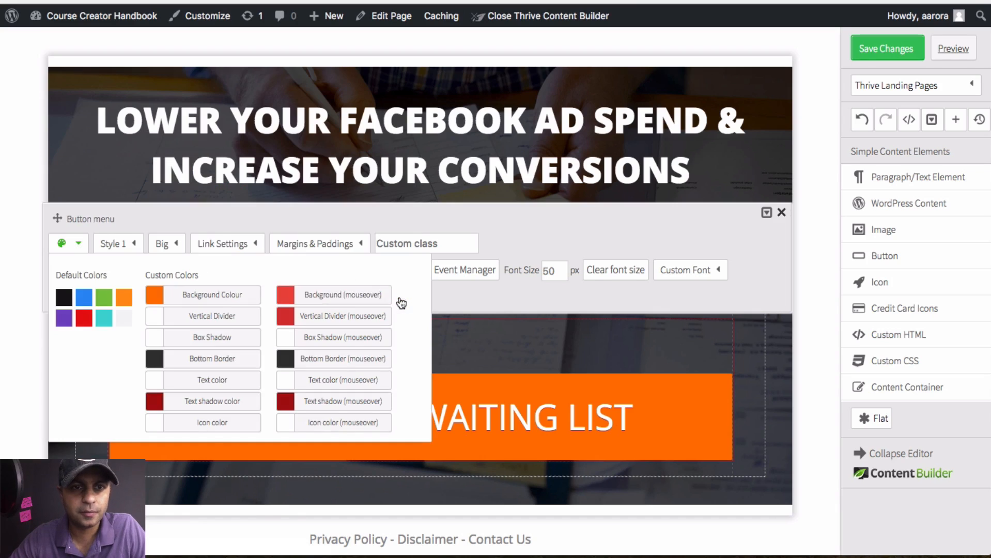
Set the button's mouseover background to a lighter shade of the favourite orange, rgba(255,154,66,1)
left_click(346, 295)
left_click(239, 193)
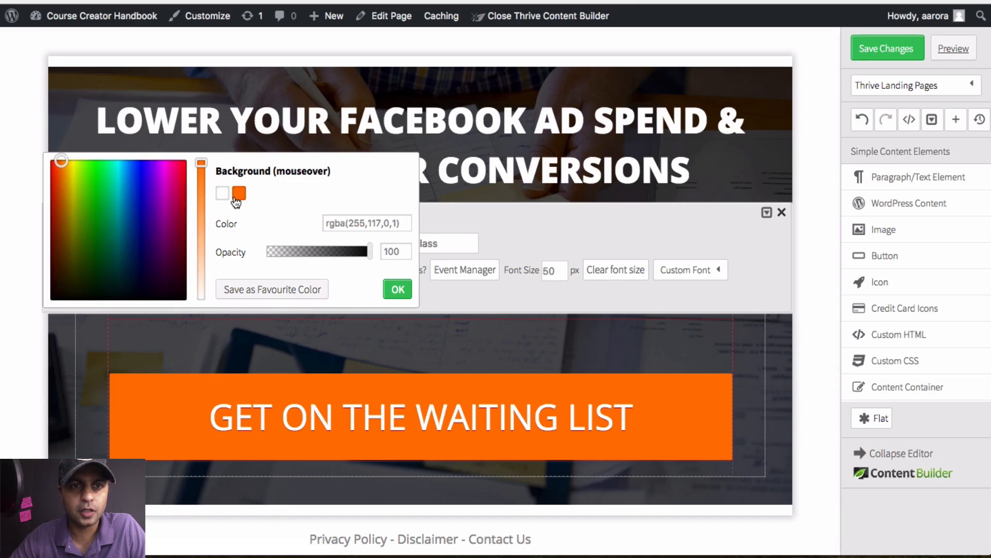
left_click_drag(199, 165, 200, 201)
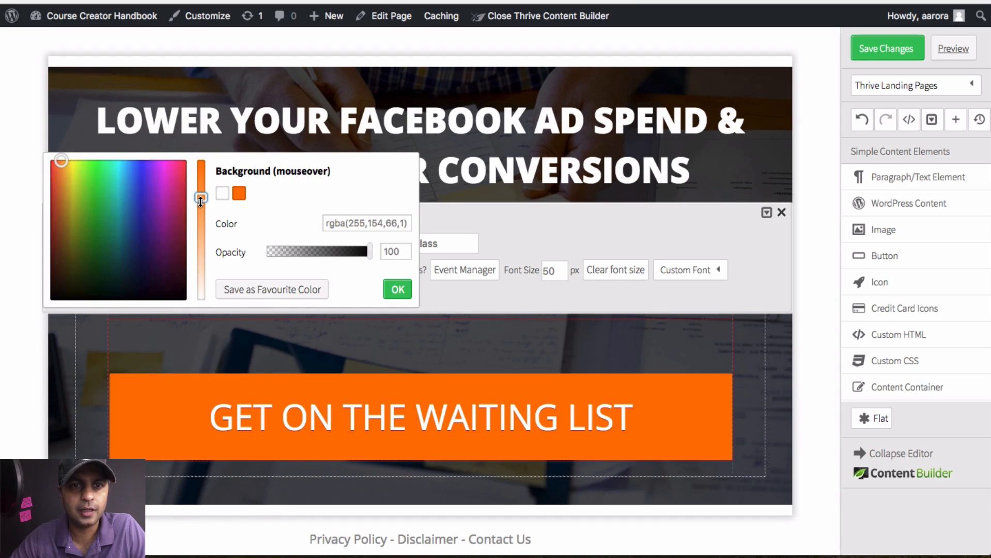
left_click(407, 287)
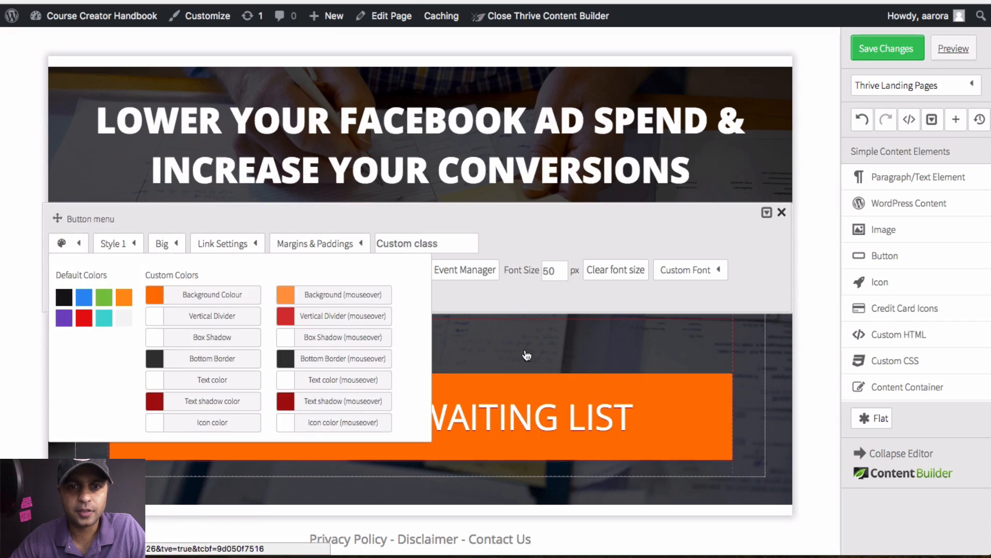
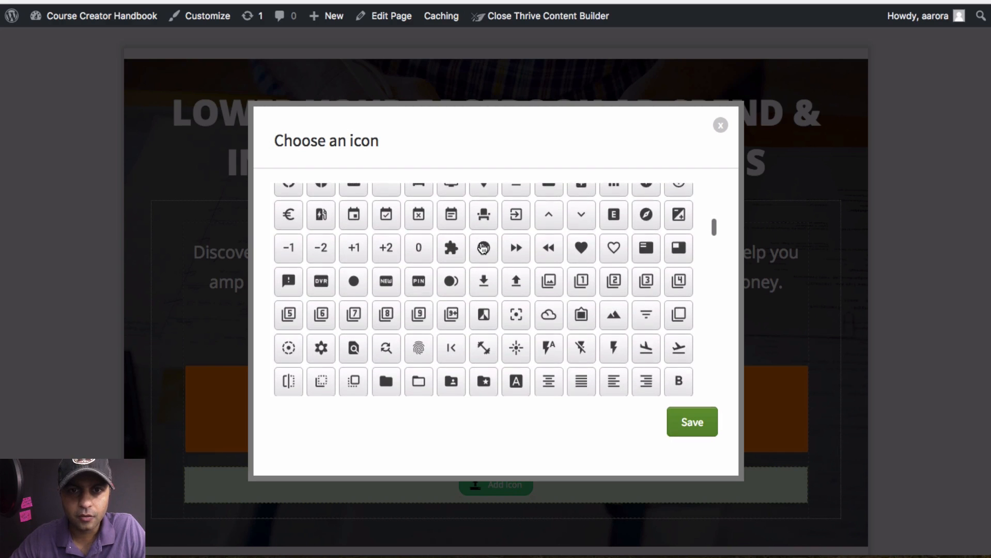
Choose the downward chevron for the icon element below the waiting list button and save the choice
scroll(482, 247, "down", 7)
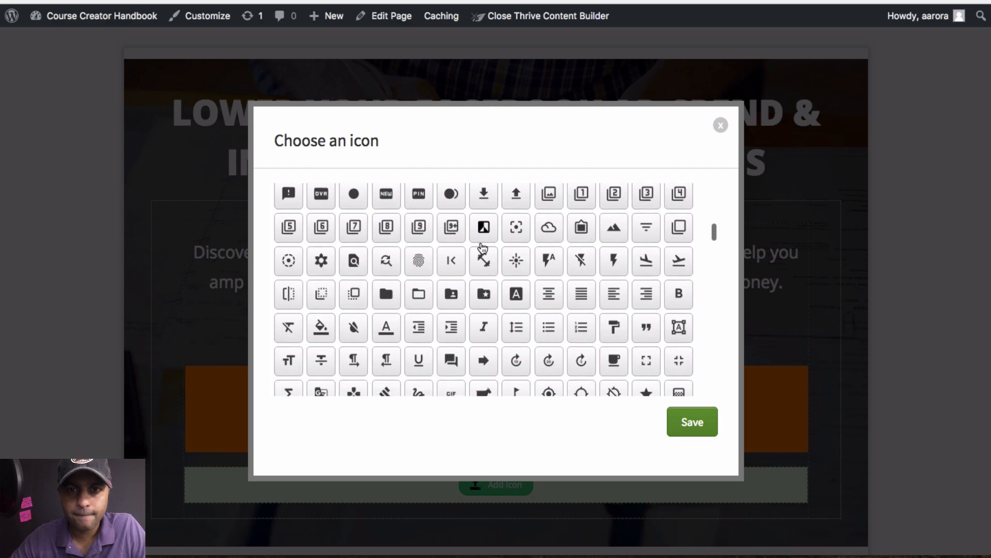
scroll(482, 247, "down", 5)
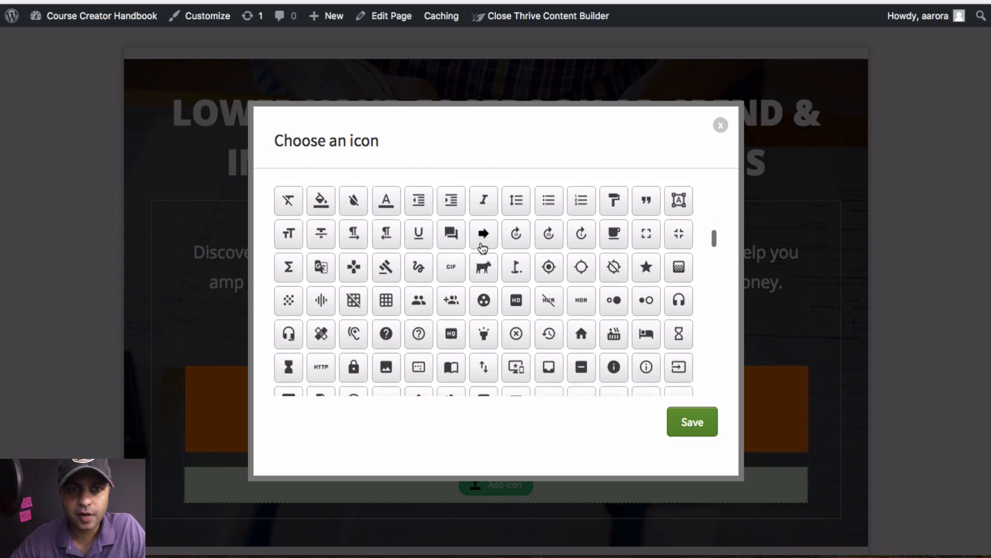
scroll(482, 248, "down", 2)
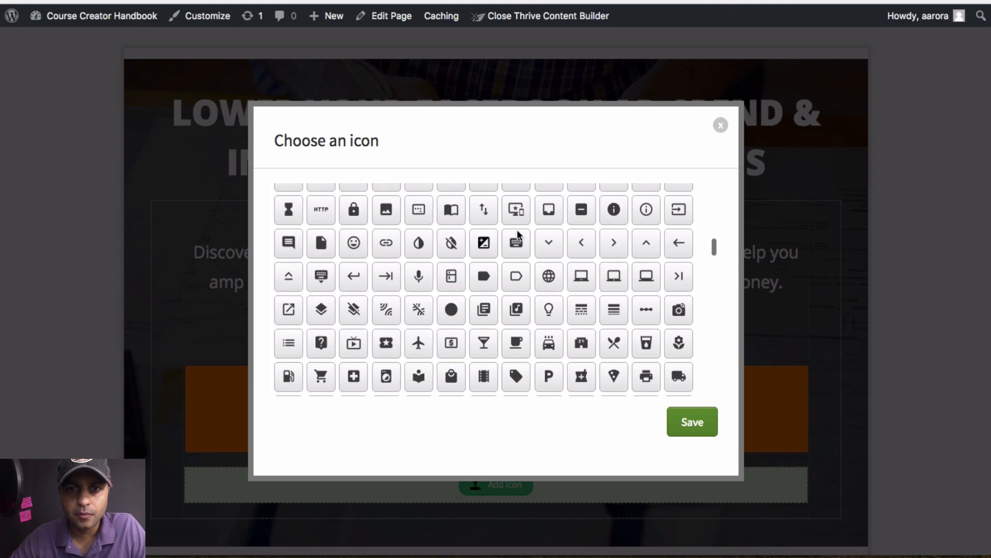
left_click(548, 243)
left_click(692, 422)
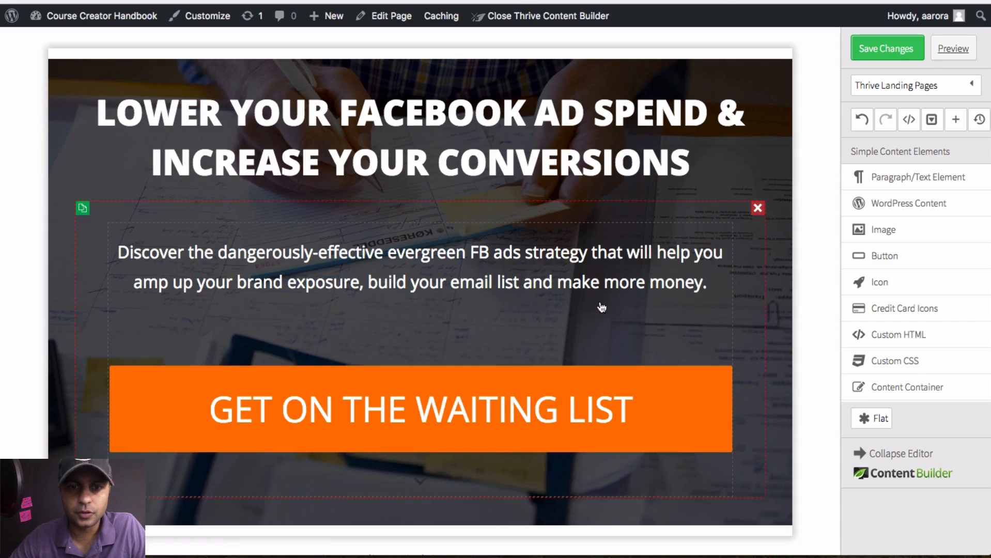
Set the size of the chevron icon below the button to 70 px
left_click(422, 488)
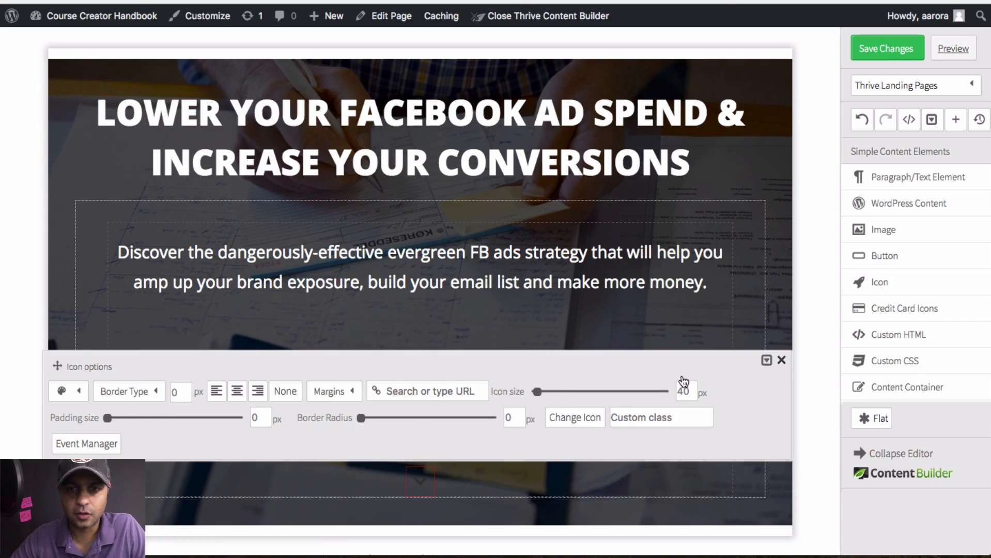
left_click(781, 360)
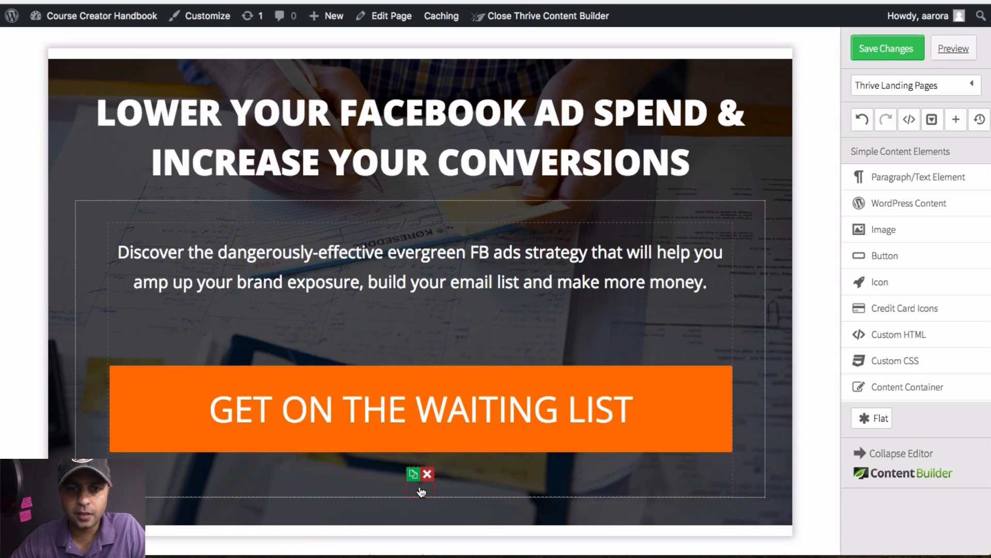
left_click(422, 491)
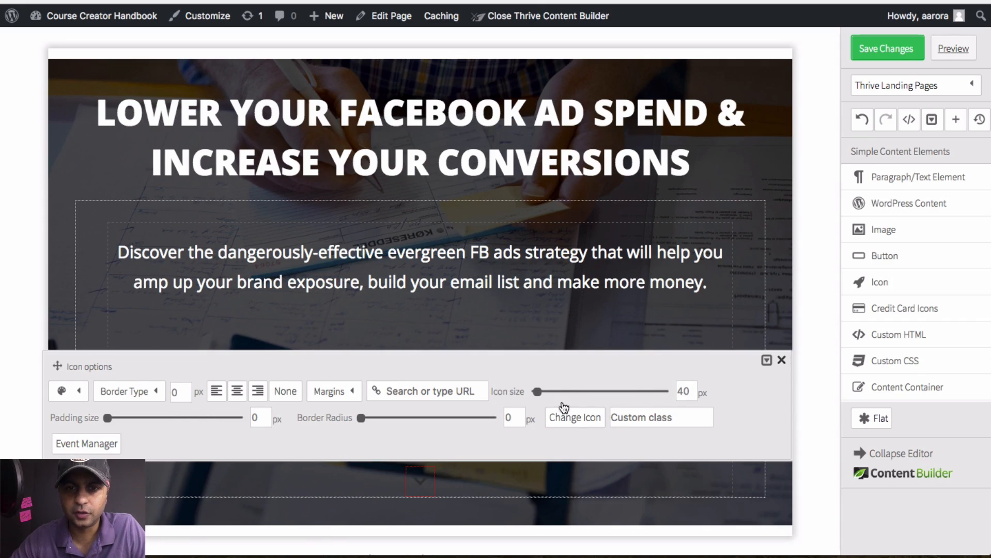
left_click_drag(535, 391, 539, 391)
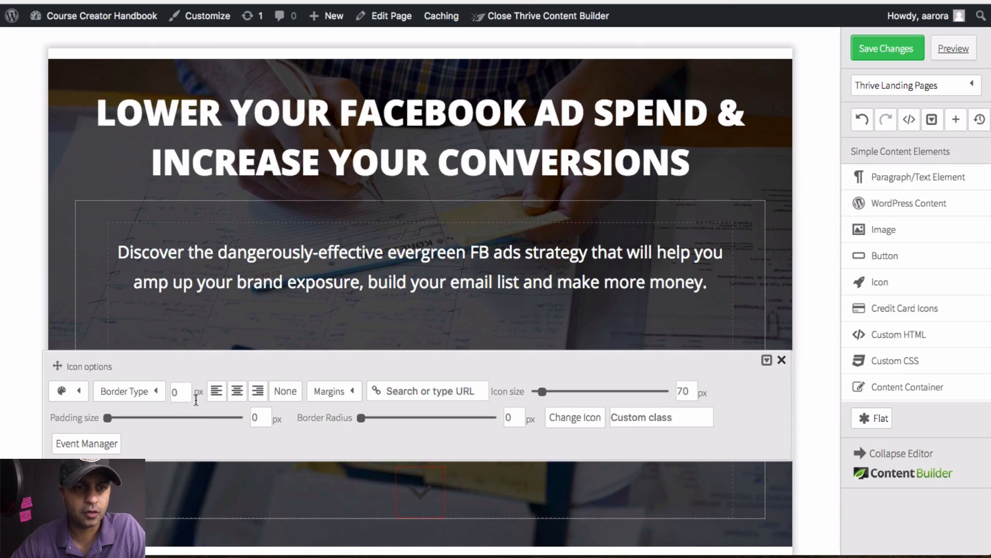
Set both the normal colour and the mouseover colour of the chevron icon to the favourite white
left_click(62, 392)
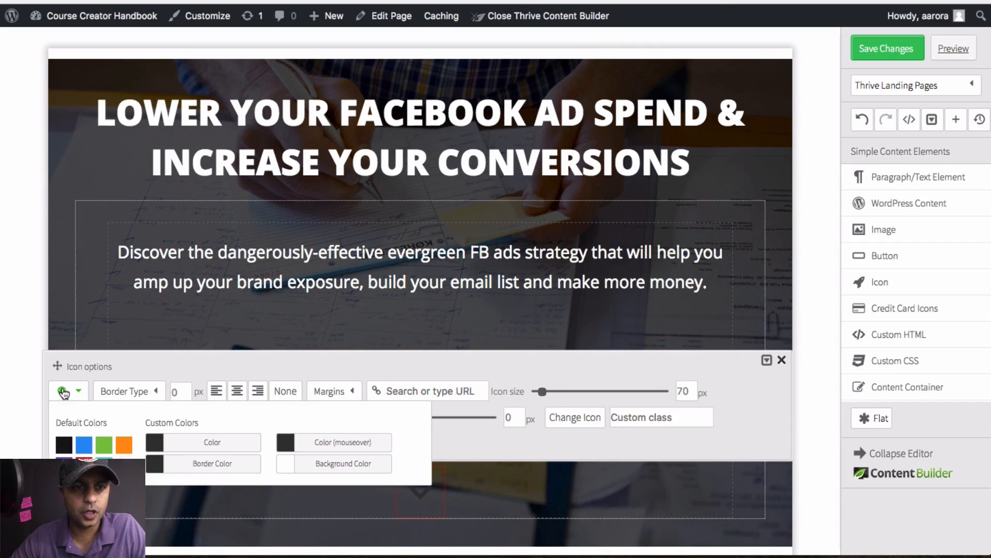
left_click(202, 443)
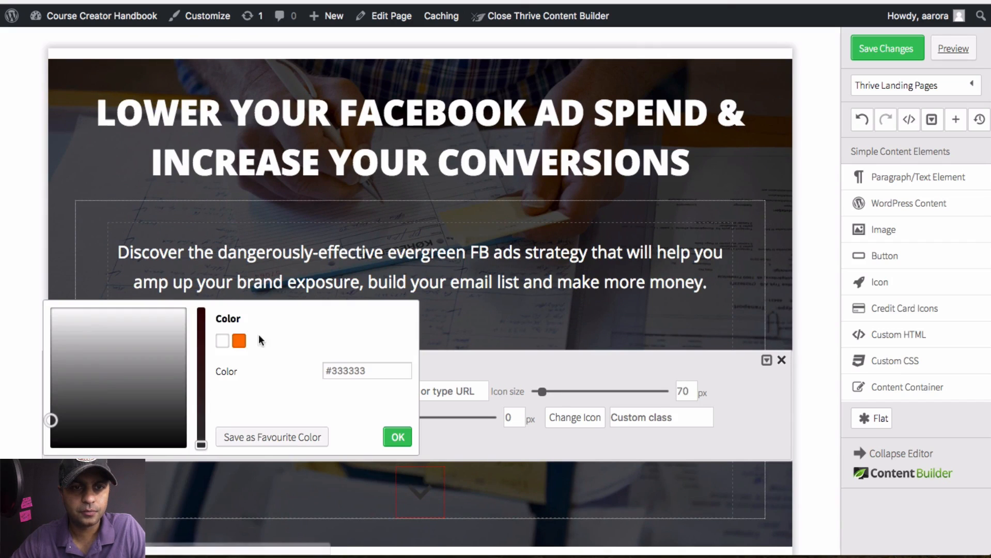
left_click(222, 342)
left_click(397, 437)
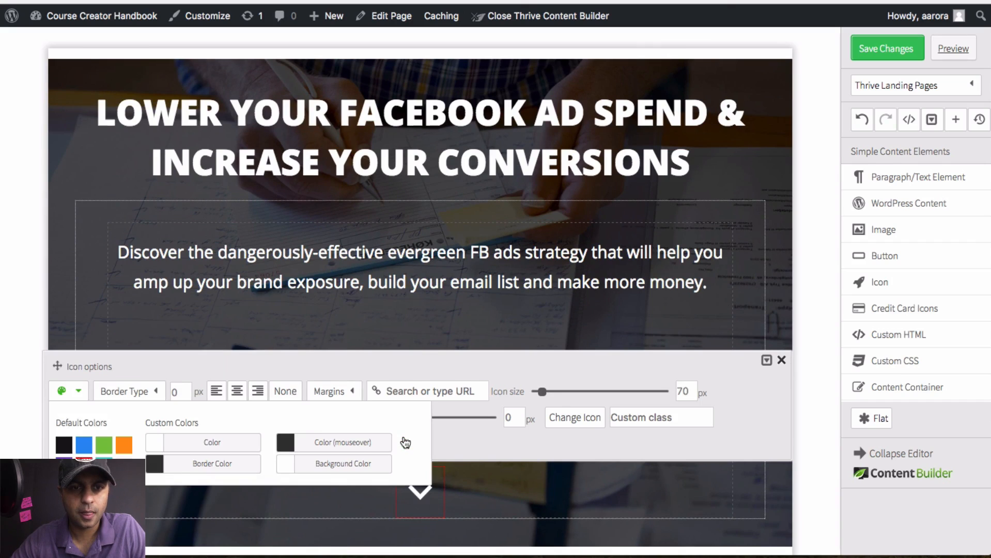
left_click(363, 444)
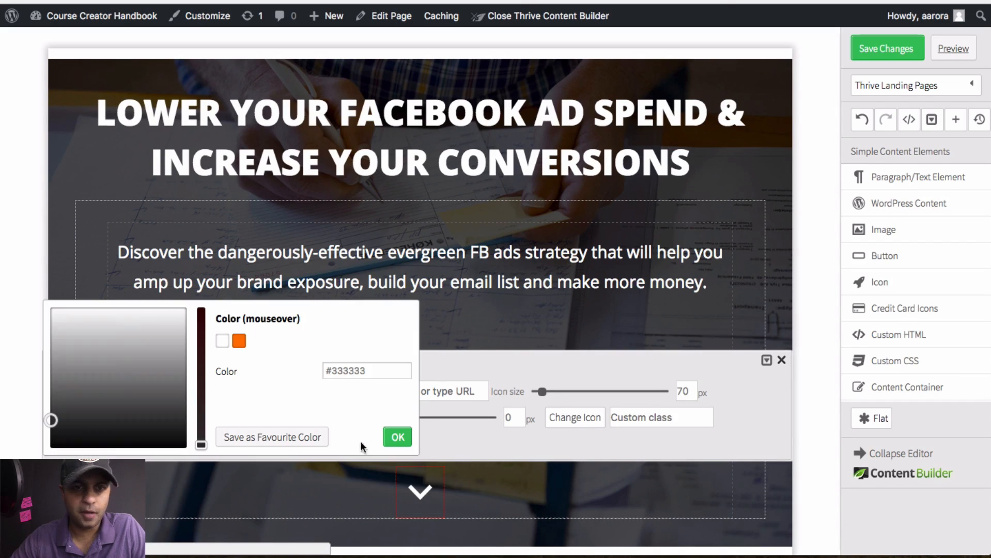
left_click(222, 342)
left_click(392, 437)
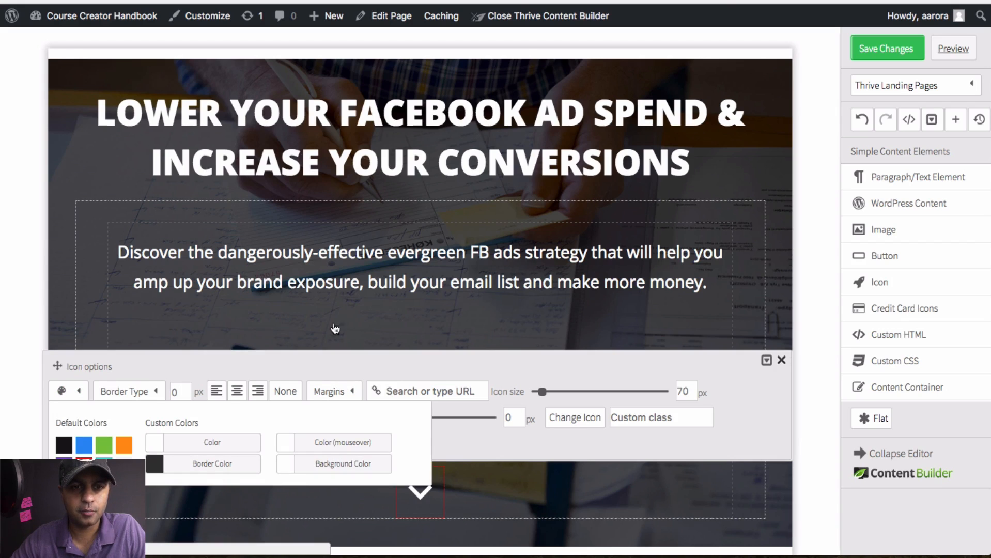
left_click(446, 322)
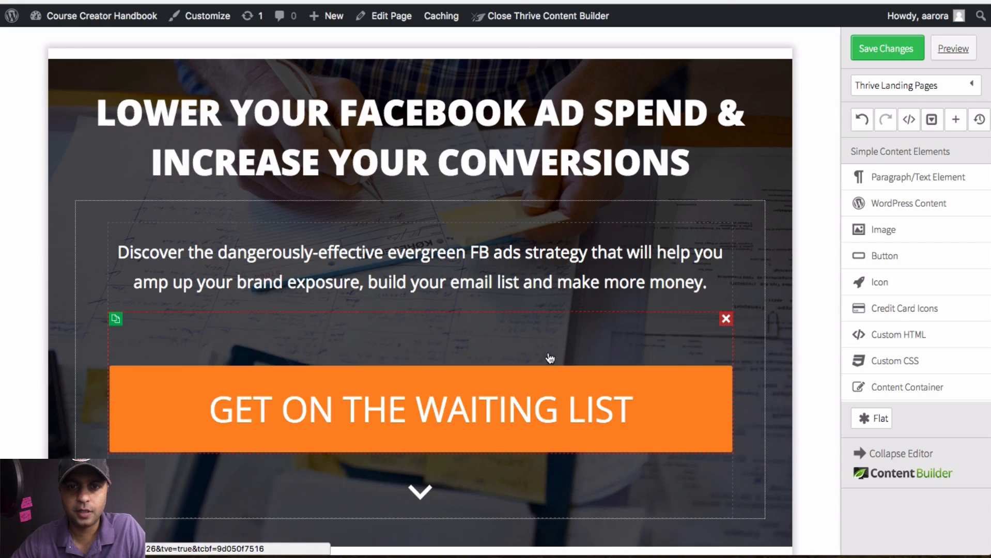
Reduce the top margin of the orange waiting list button
left_click(542, 369)
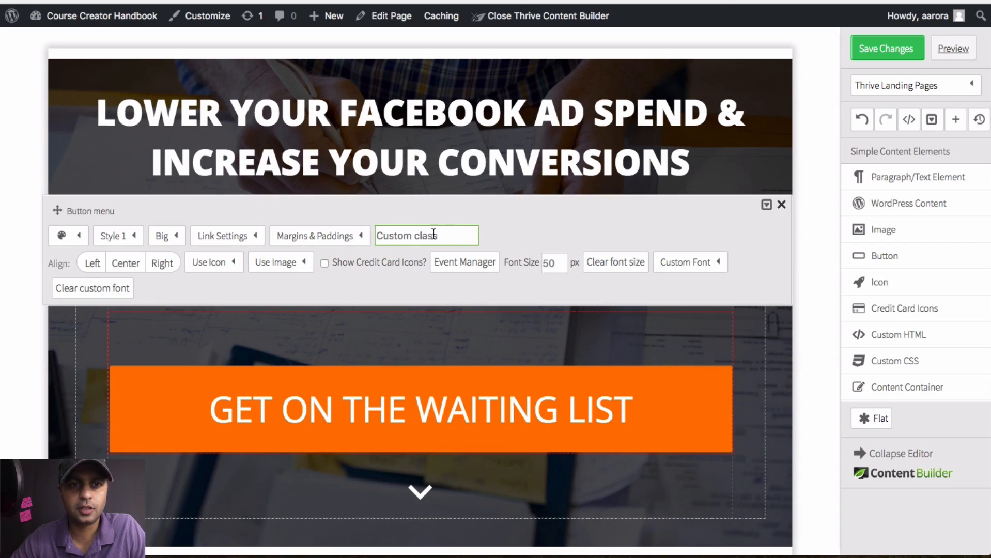
left_click(344, 238)
left_click(343, 295)
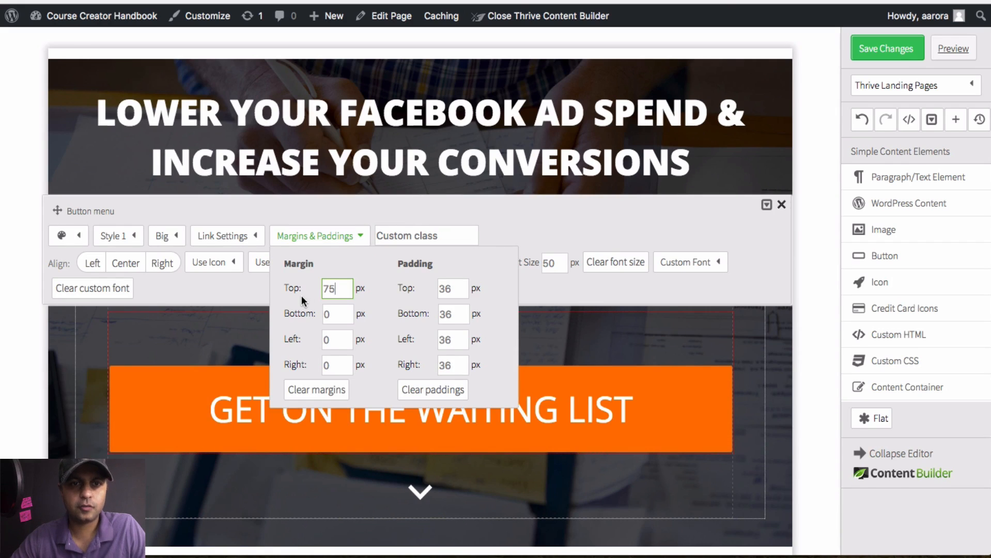
key("BackSpace")
key("BackSpace")
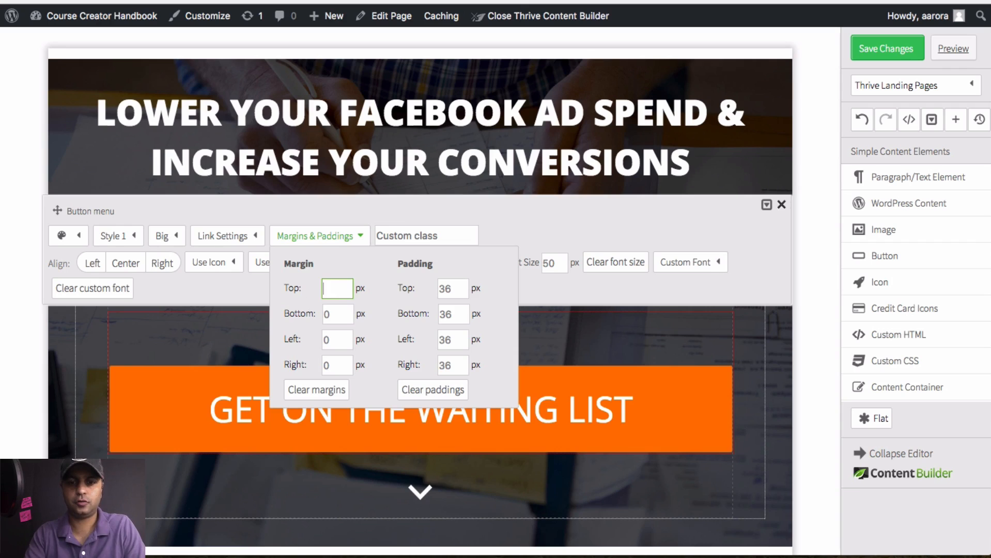
key("Return")
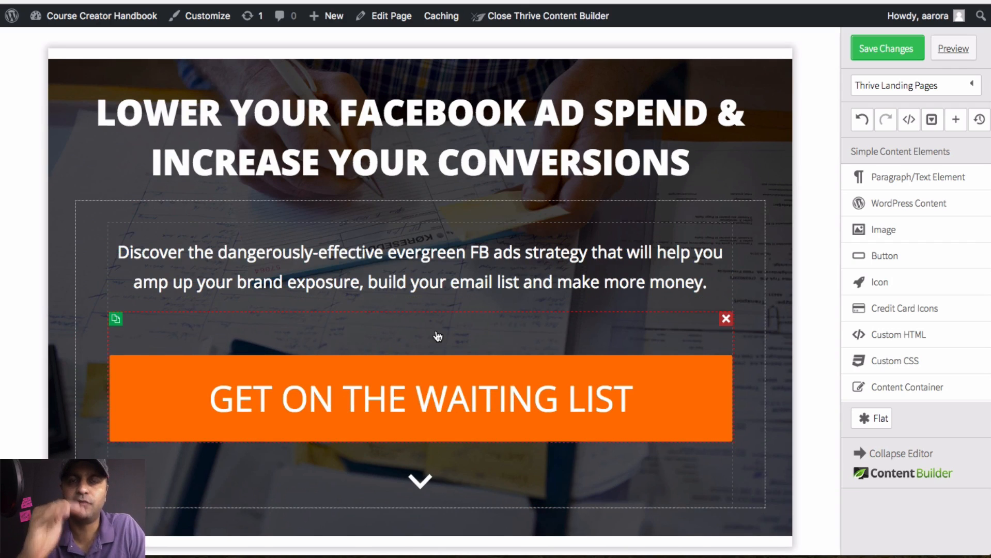
Save the page and add a new page section directly below the hero section
scroll(437, 336, "down", 1)
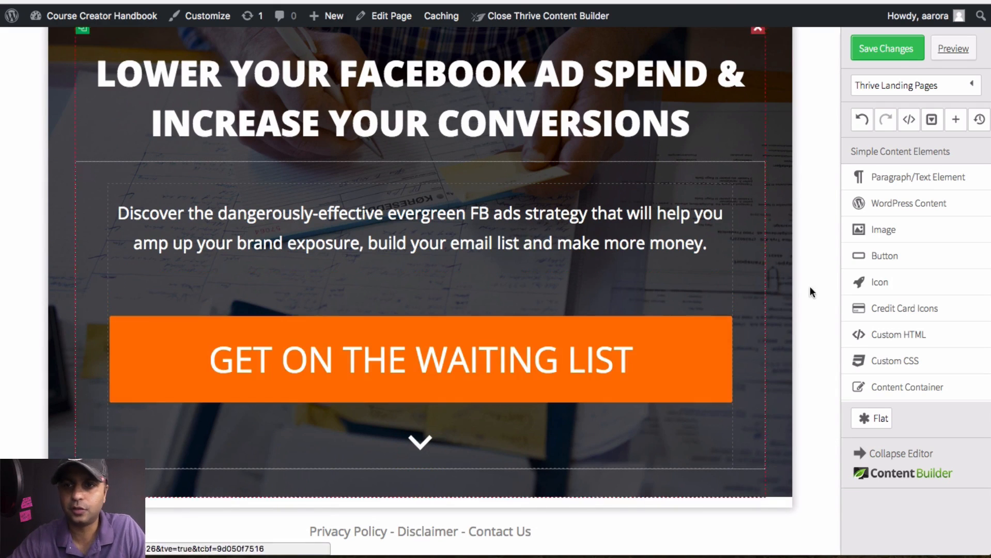
left_click(885, 48)
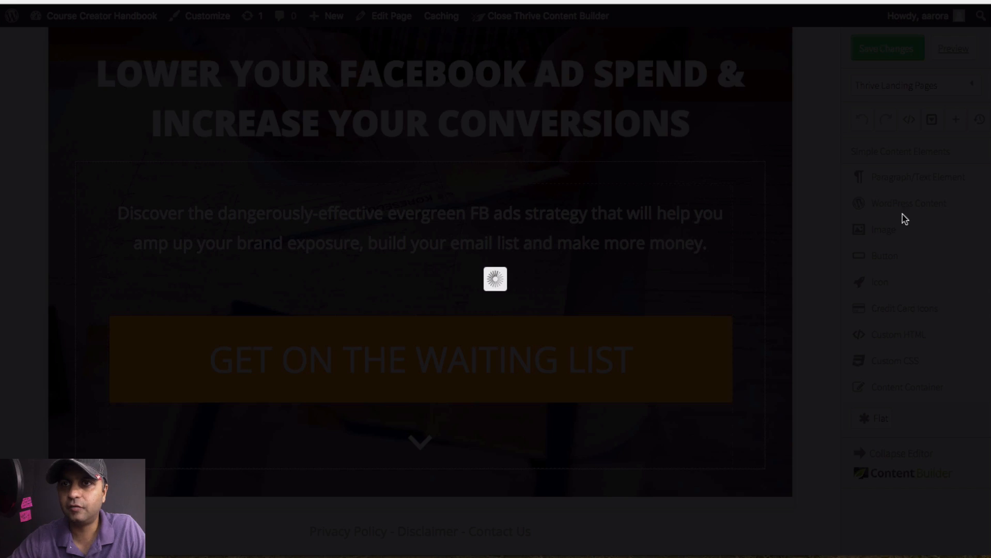
scroll(916, 338, "down", 10)
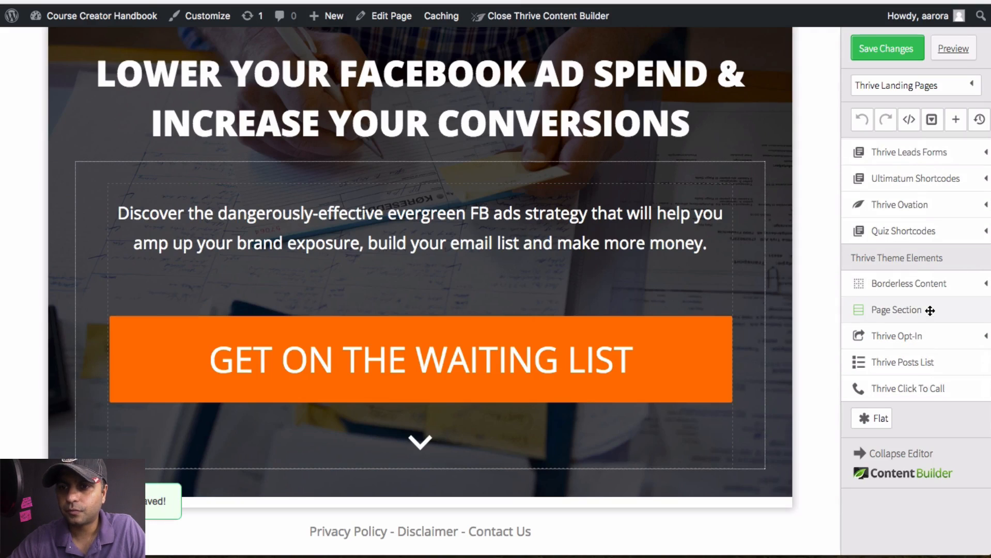
left_click_drag(928, 310, 404, 484)
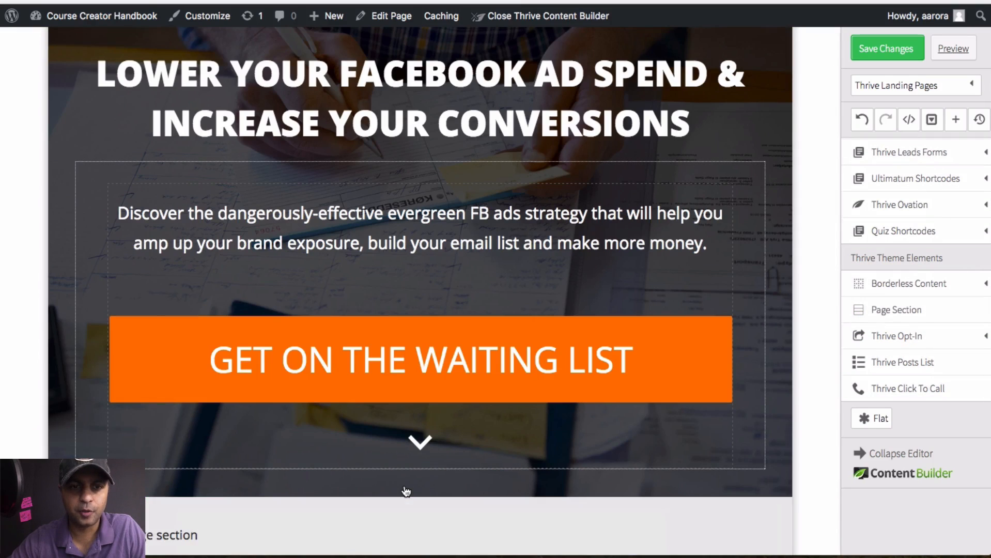
Copy the "You know that feeling you get" quote from the ADdicted page and replace the new page section's placeholder text with it
scroll(403, 484, "down", 3)
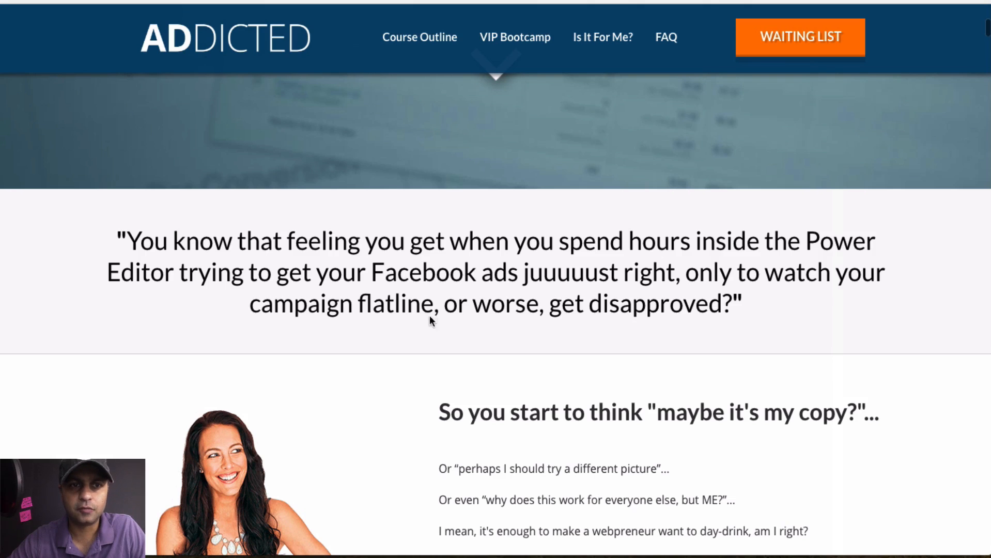
triple_click(185, 236)
key("ctrl+c")
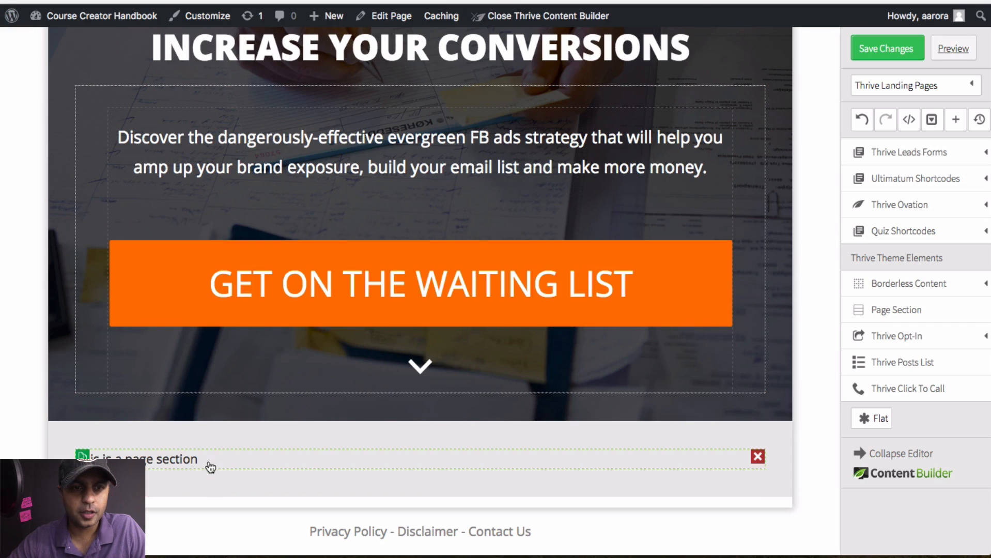
left_click(211, 467)
triple_click(209, 459)
key("ctrl+v")
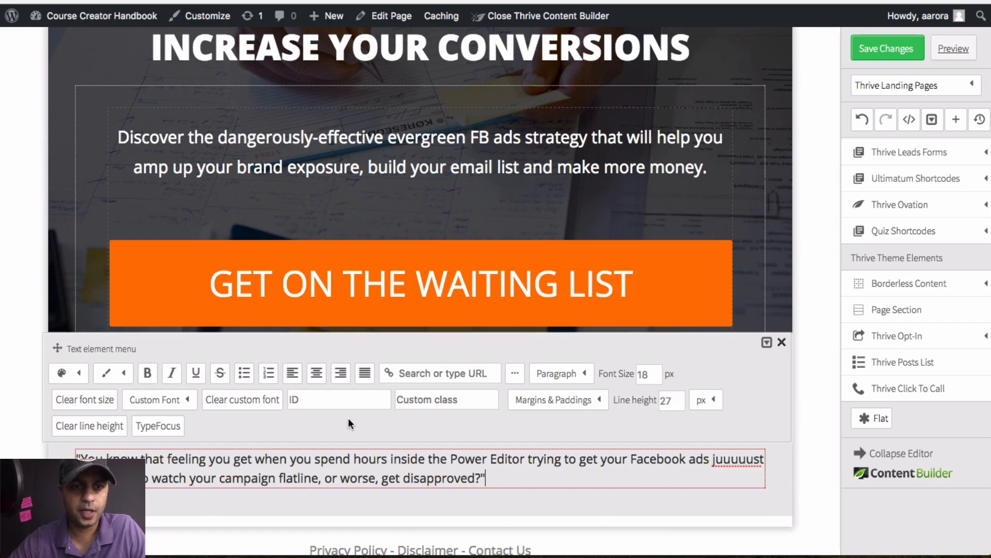
Check the pasted quote against the ADdicted page, leave text editing and save the page changes
key("ctrl+Tab")
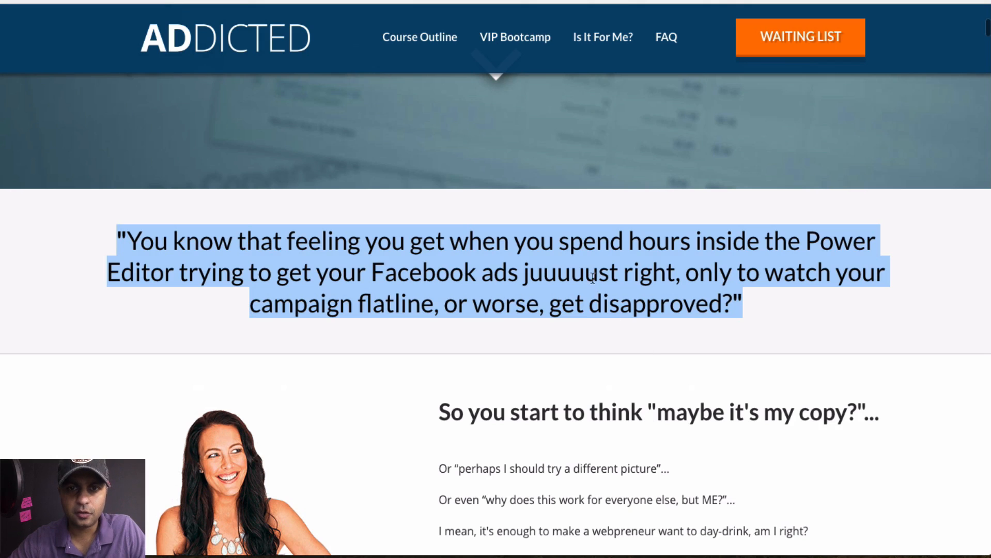
key("ctrl+shift+Tab")
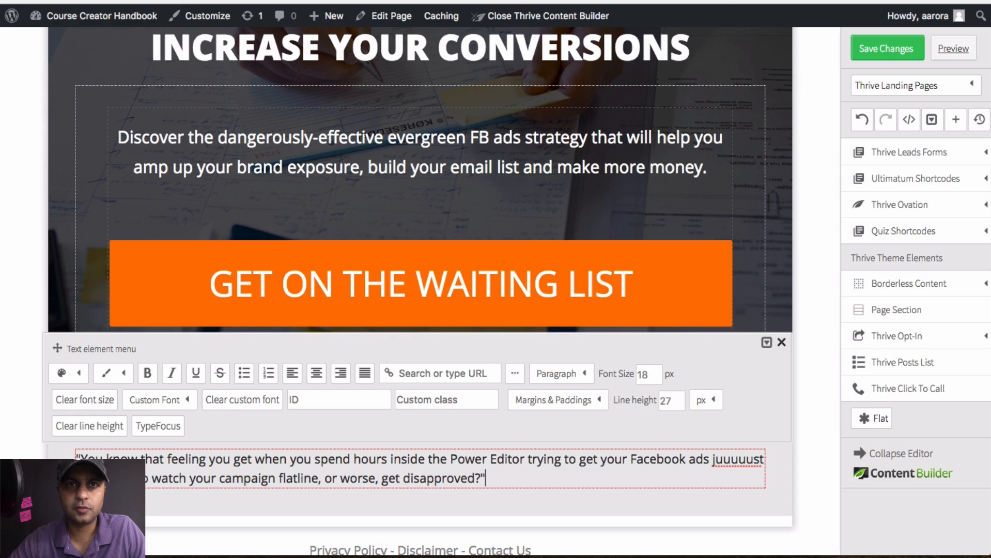
left_click(489, 479)
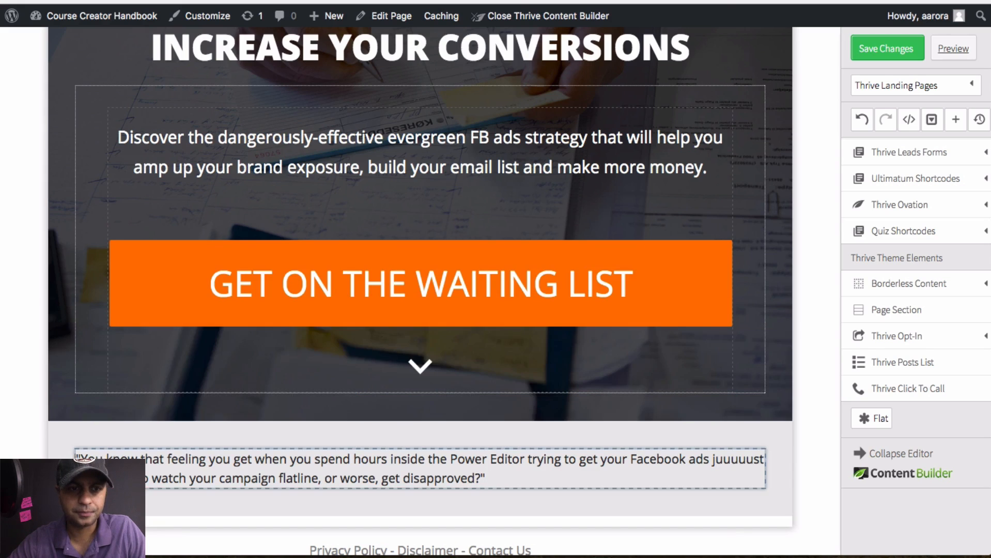
key("Escape")
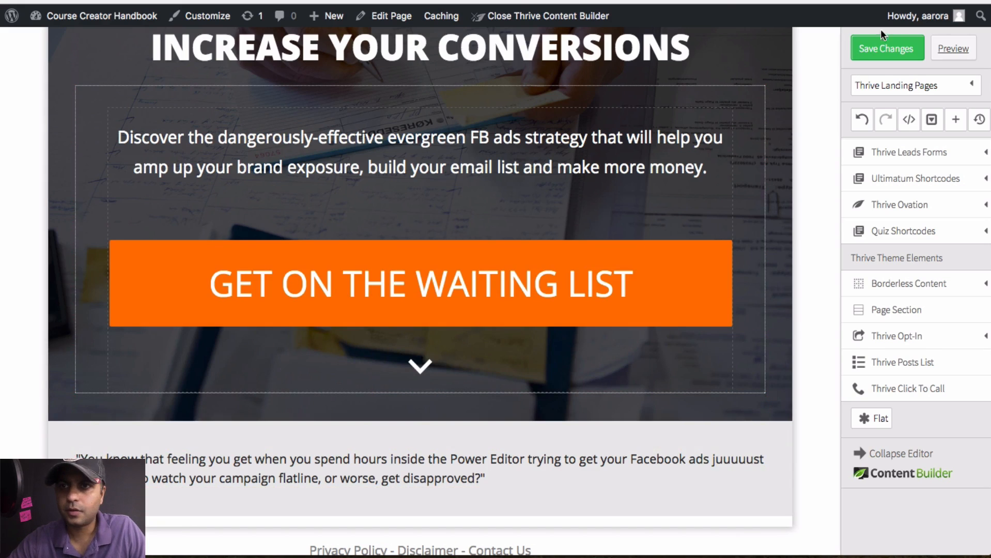
left_click(881, 52)
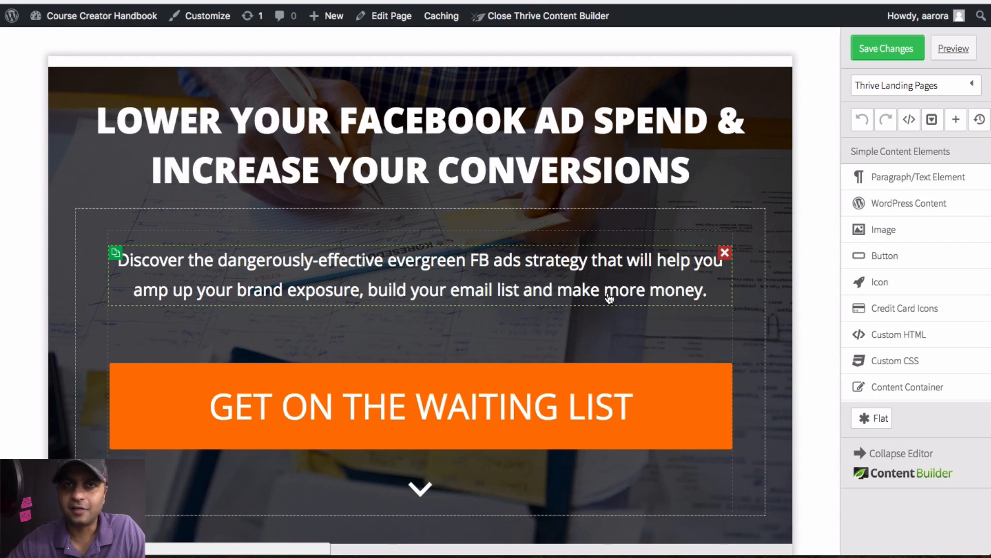
Try the Heading 5 format on the pasted quote and return it to the Paragraph format
scroll(610, 298, "down", 3)
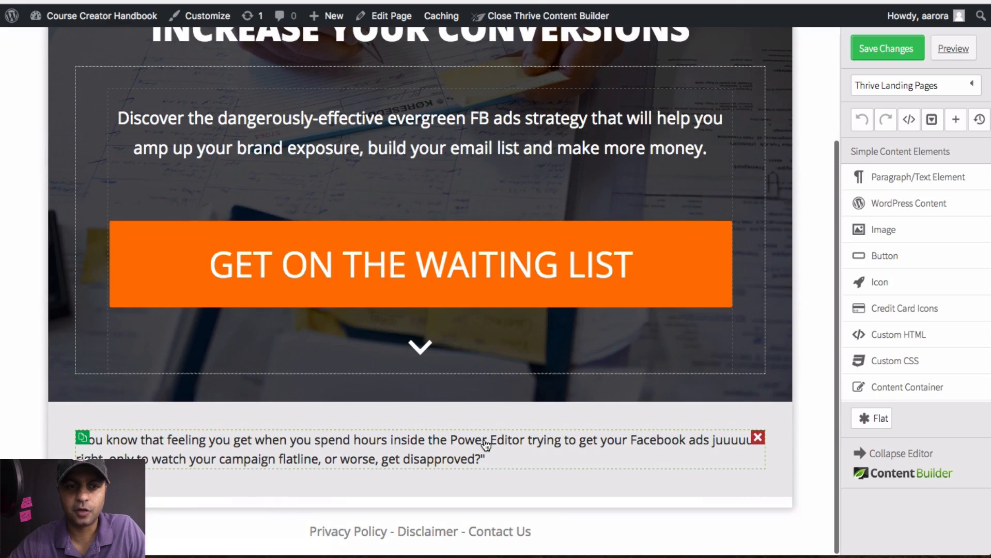
left_click(486, 445)
triple_click(498, 459)
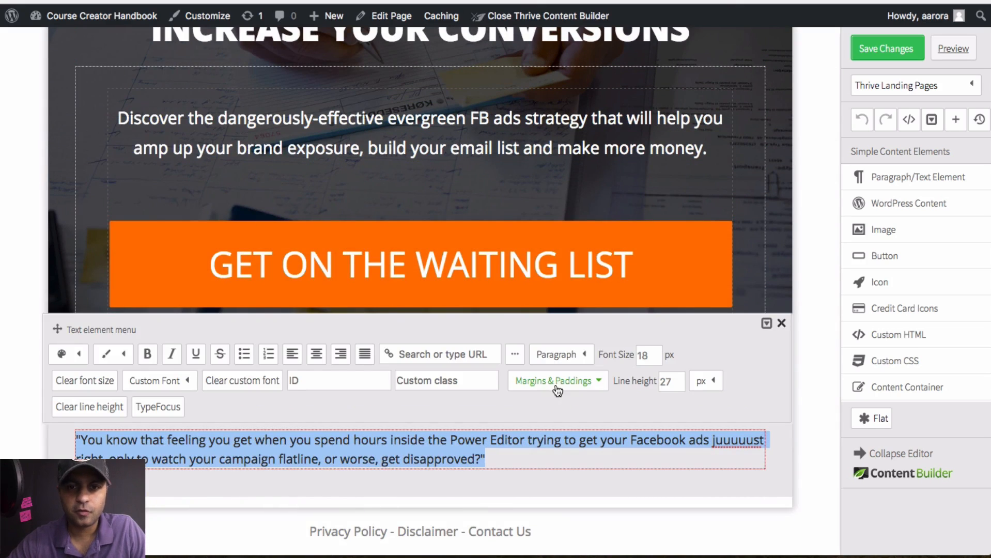
left_click(576, 355)
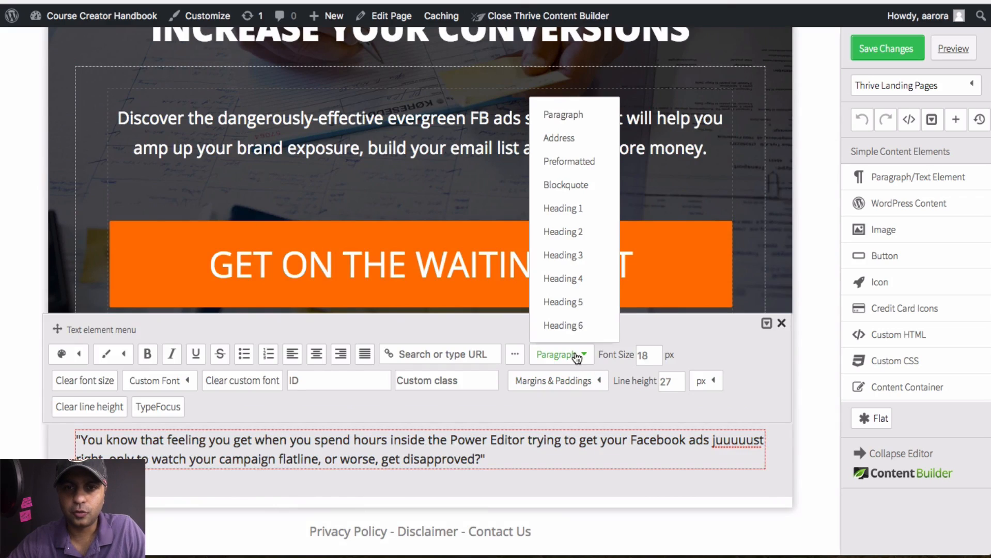
left_click(576, 305)
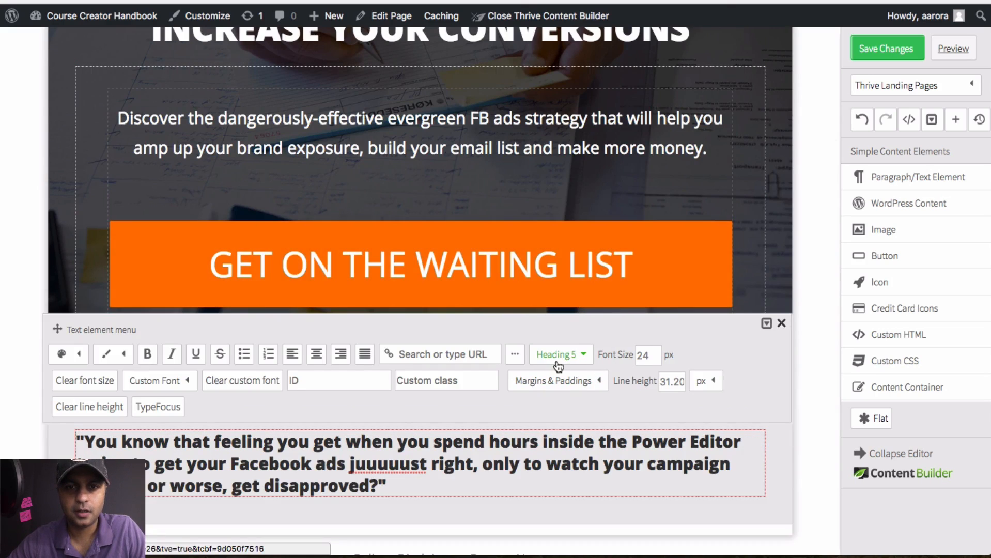
left_click(557, 354)
left_click(544, 357)
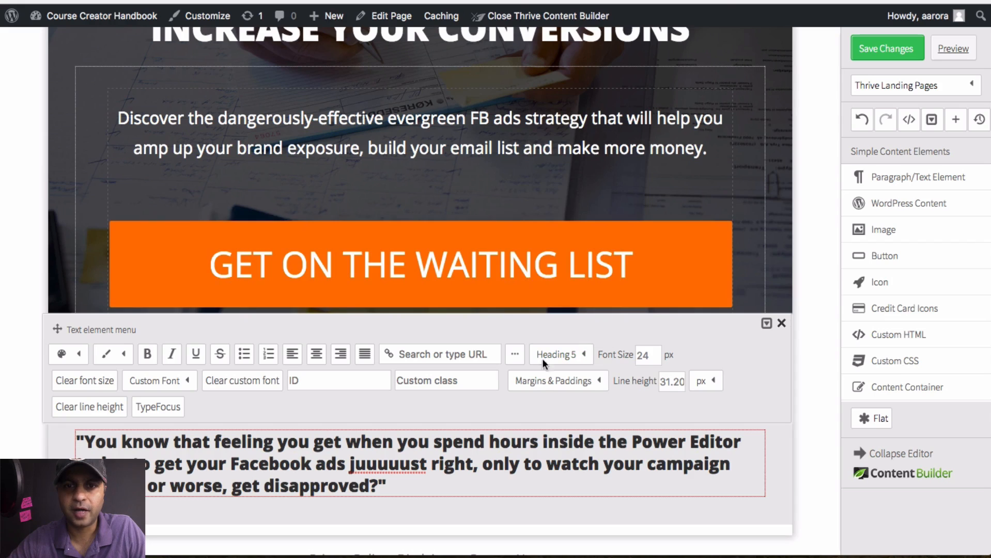
left_click(568, 357)
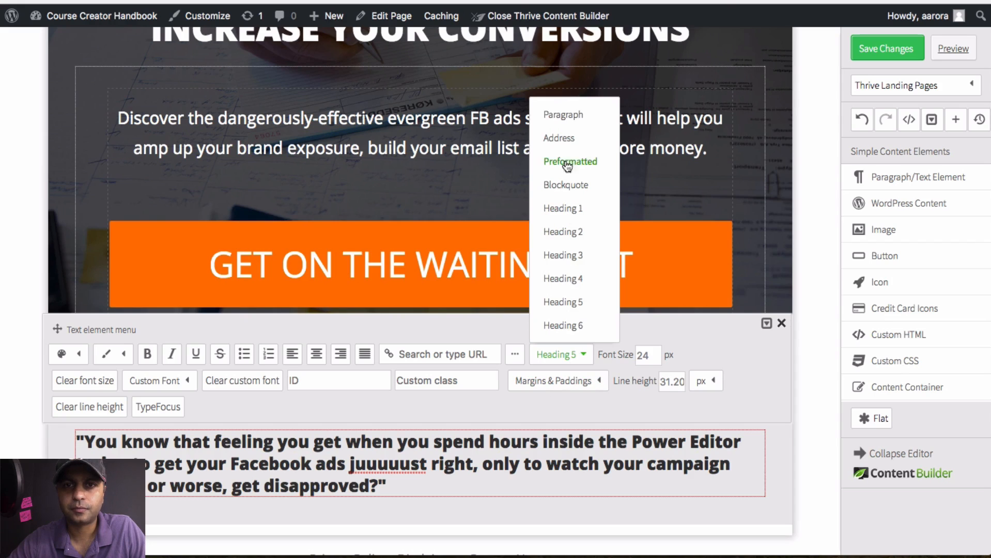
left_click(562, 122)
Set the quote paragraph's font size to 30 px and center its text
double_click(642, 355)
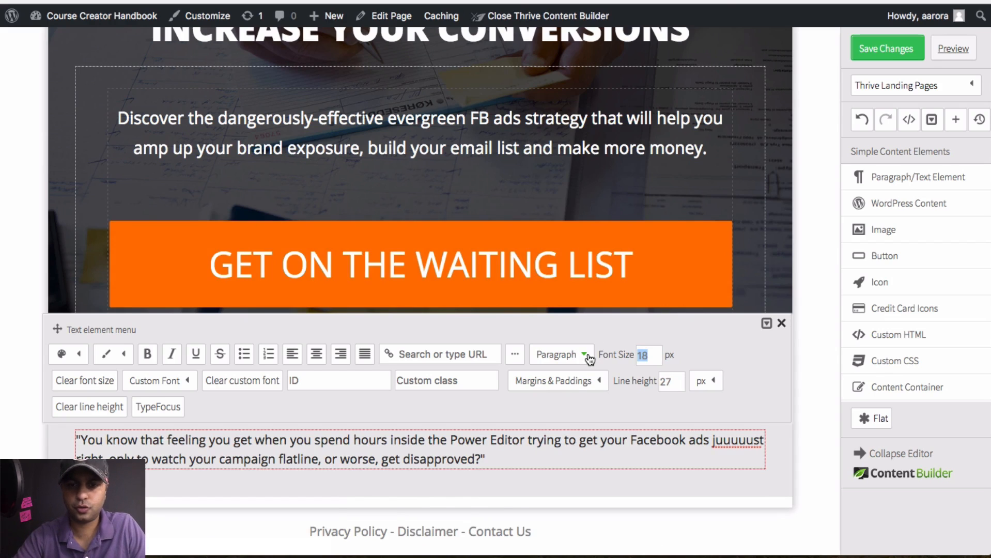
type("30")
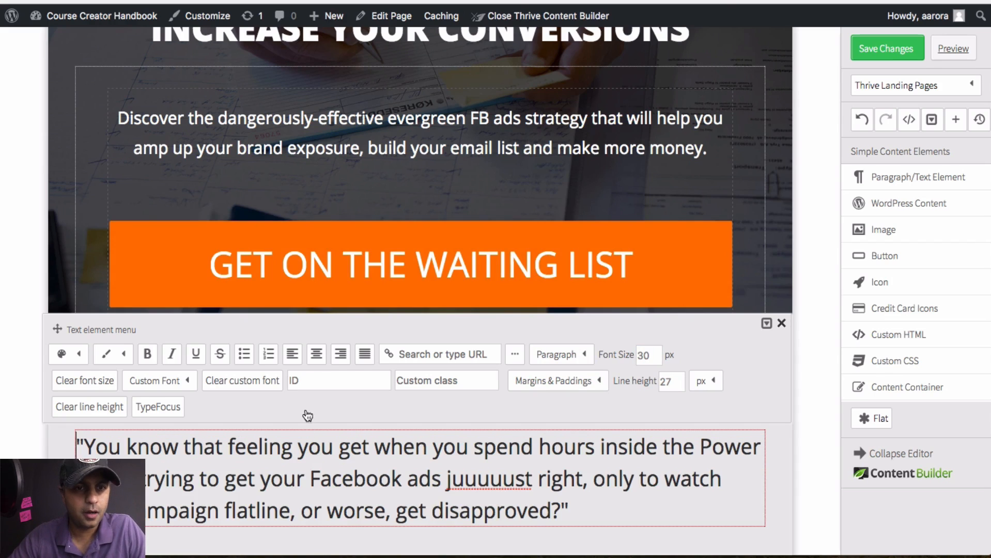
left_click(317, 354)
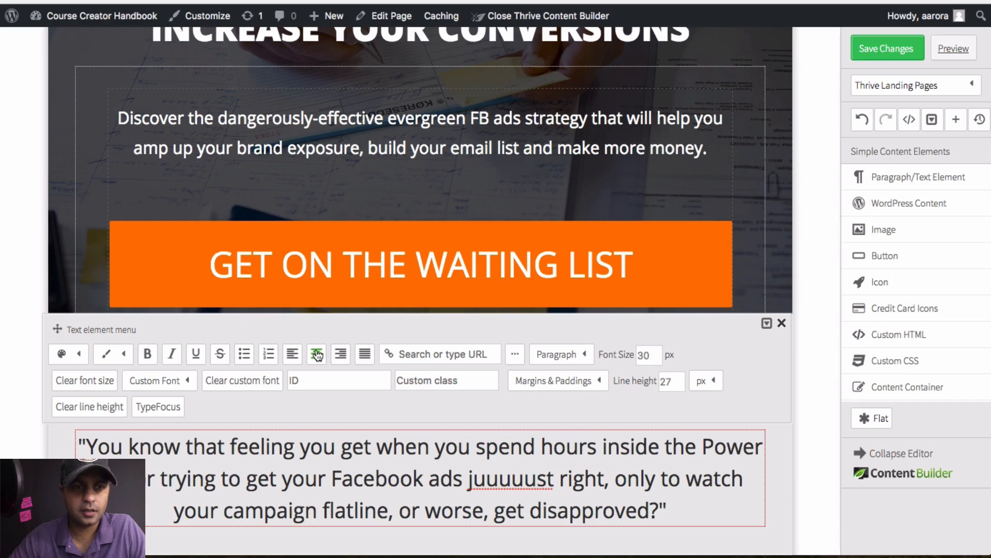
Set the quote's text colour to the default black and close its text options
left_click(78, 357)
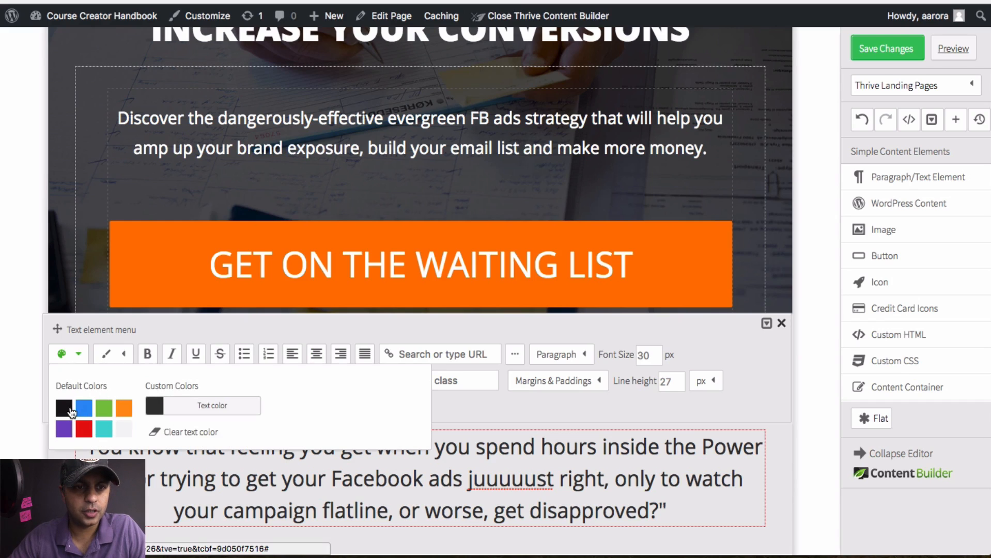
left_click(64, 408)
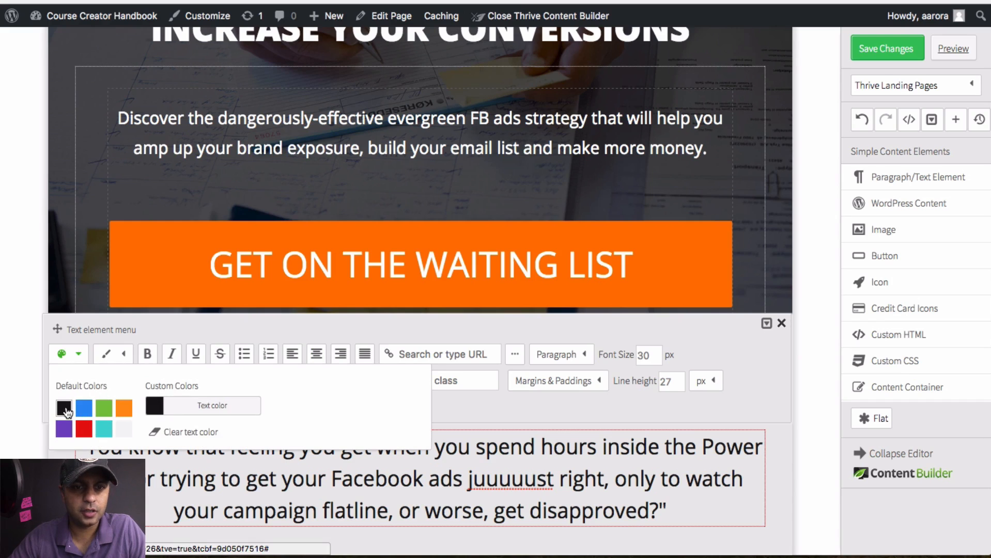
left_click(781, 323)
Compare the formatted quote section with the one on the ADdicted page and clear the text selection there
scroll(785, 327, "down", 2)
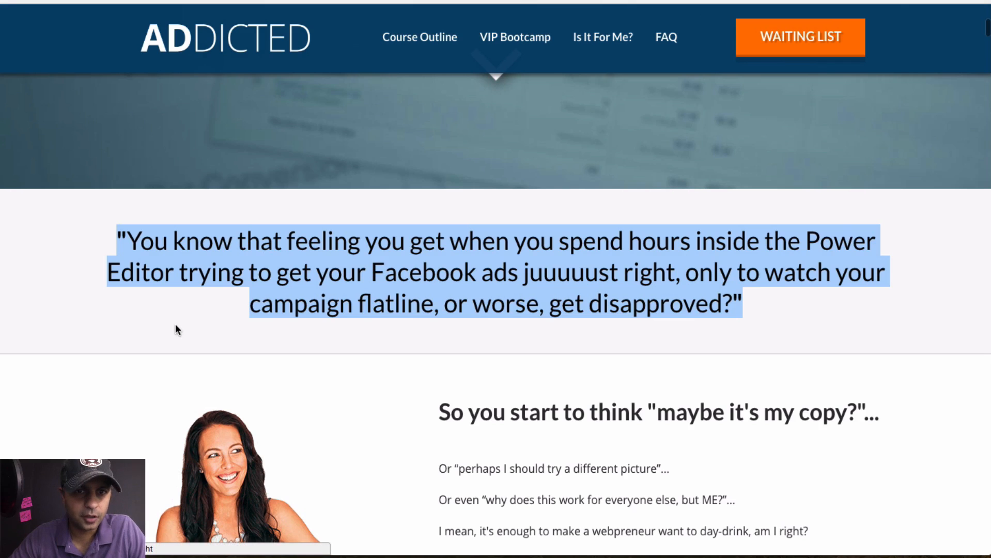
left_click(176, 324)
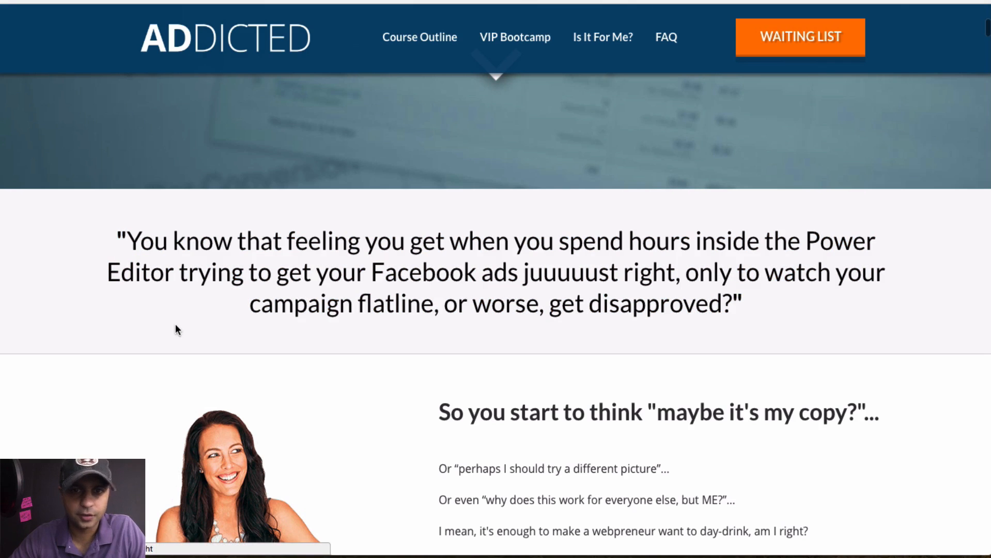
Copy the text from the heading "So you start to think..." through "fall in love with your brand." on the ADdicted page and return to the editor
scroll(175, 324, "down", 3)
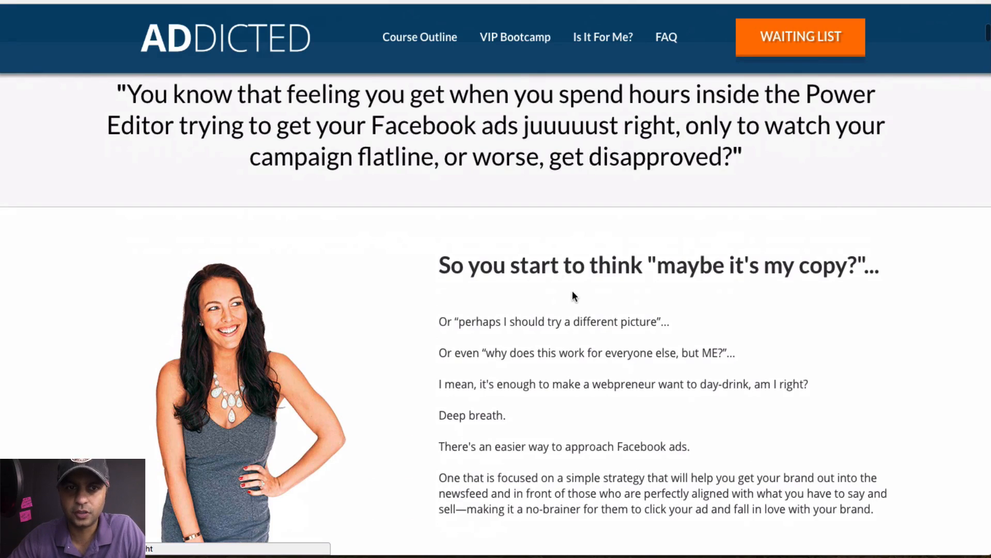
scroll(572, 293, "down", 3)
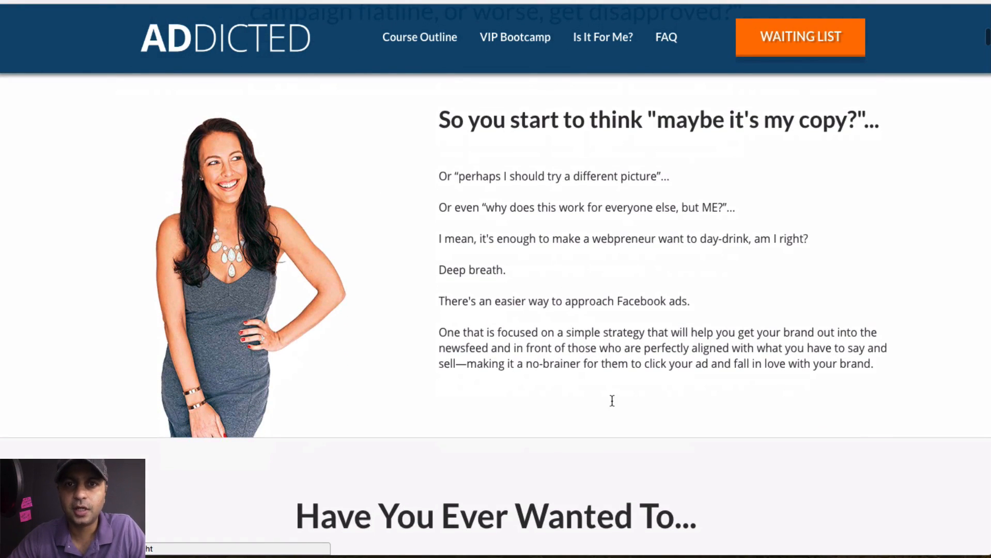
left_click_drag(439, 118, 894, 372)
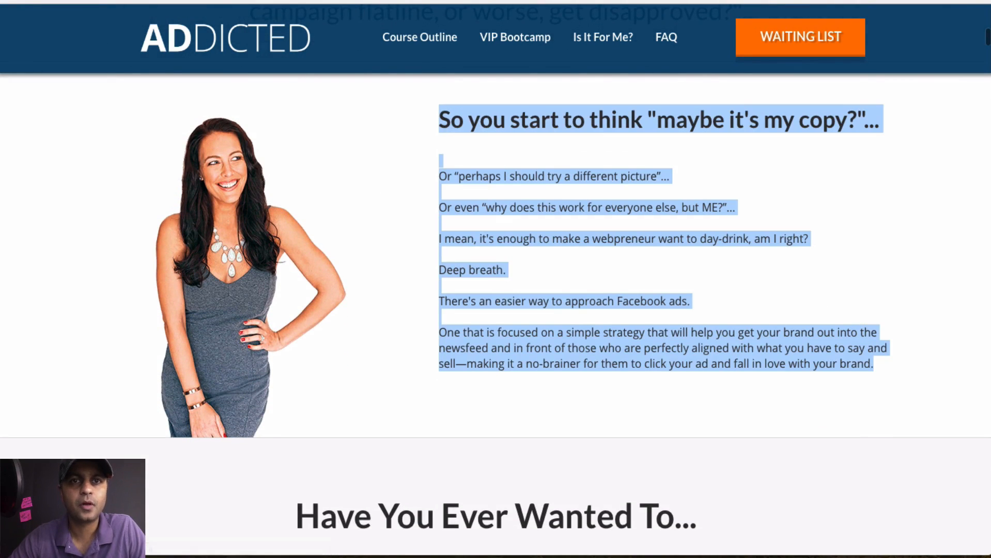
left_click(392, 2)
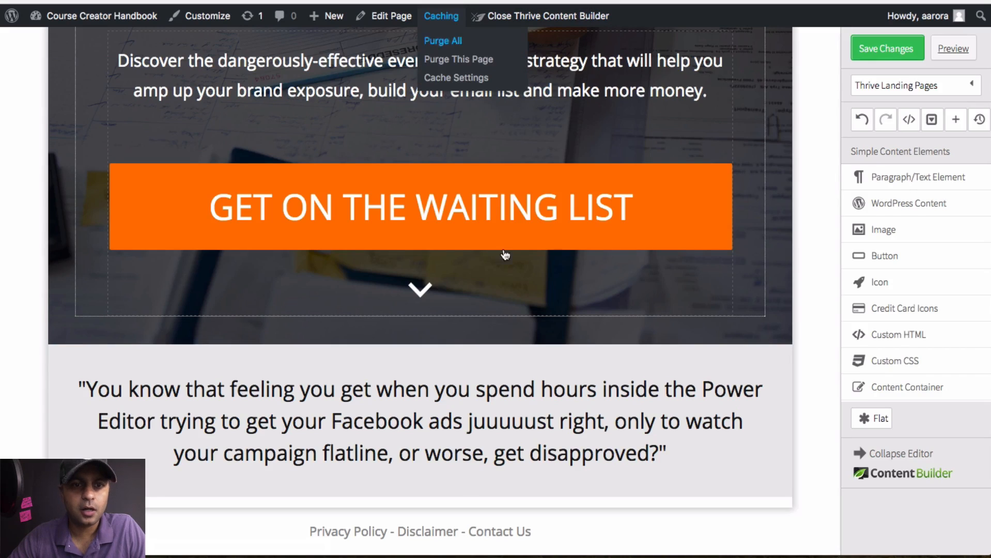
Add a page section beneath the quote section and open its custom colour options
scroll(930, 390, "down", 5)
scroll(930, 390, "down", 5)
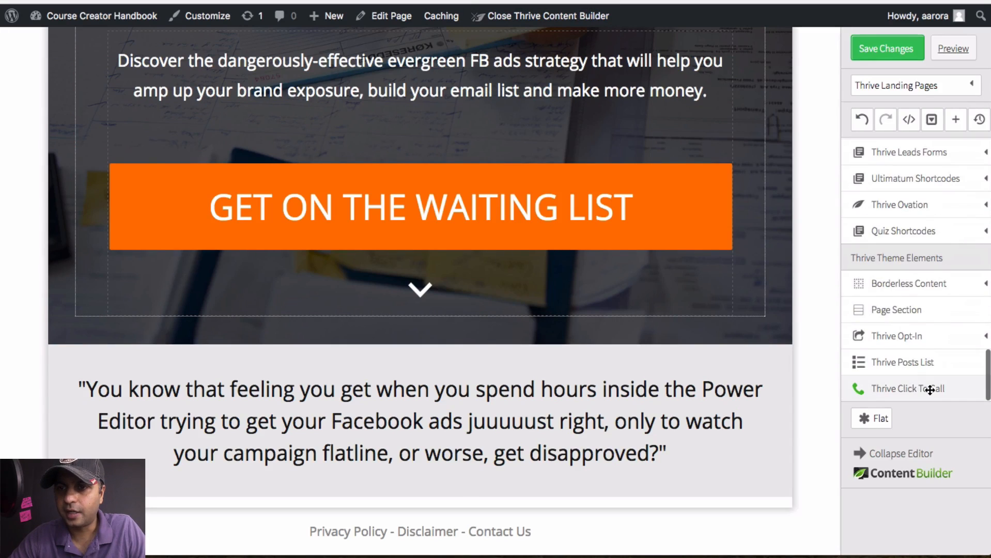
left_click_drag(869, 310, 480, 502)
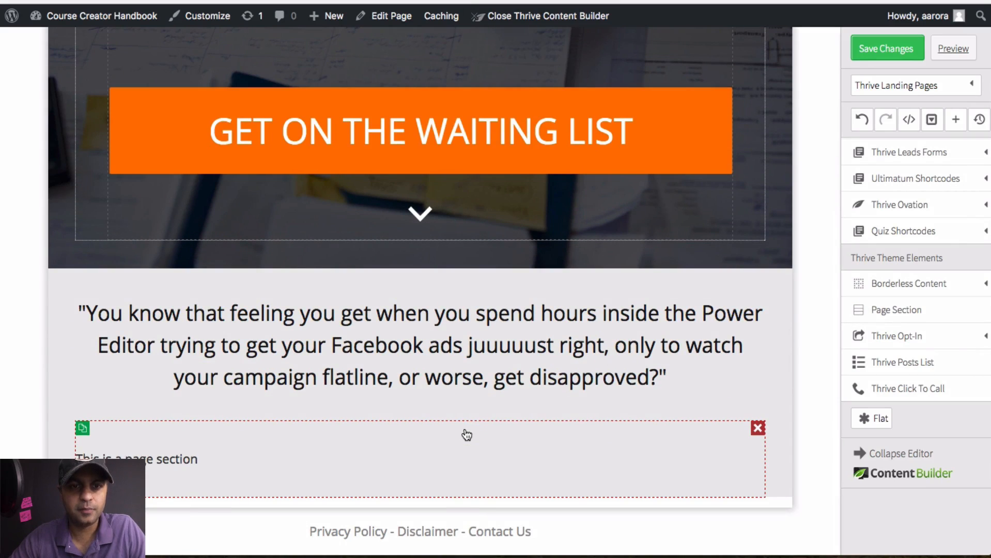
left_click(467, 435)
left_click(62, 346)
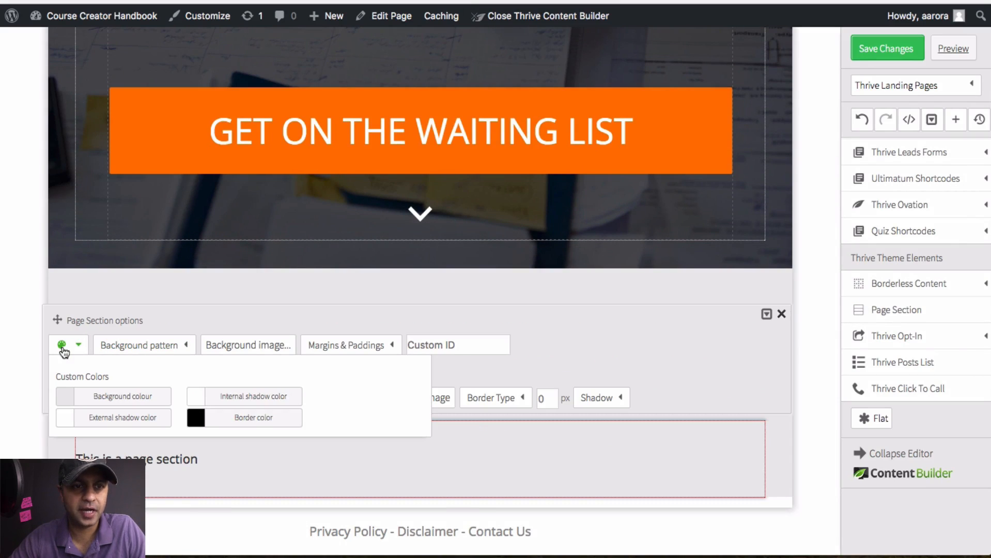
Try a black external shadow on the new page section and reduce the shadow's opacity to 0
left_click(127, 414)
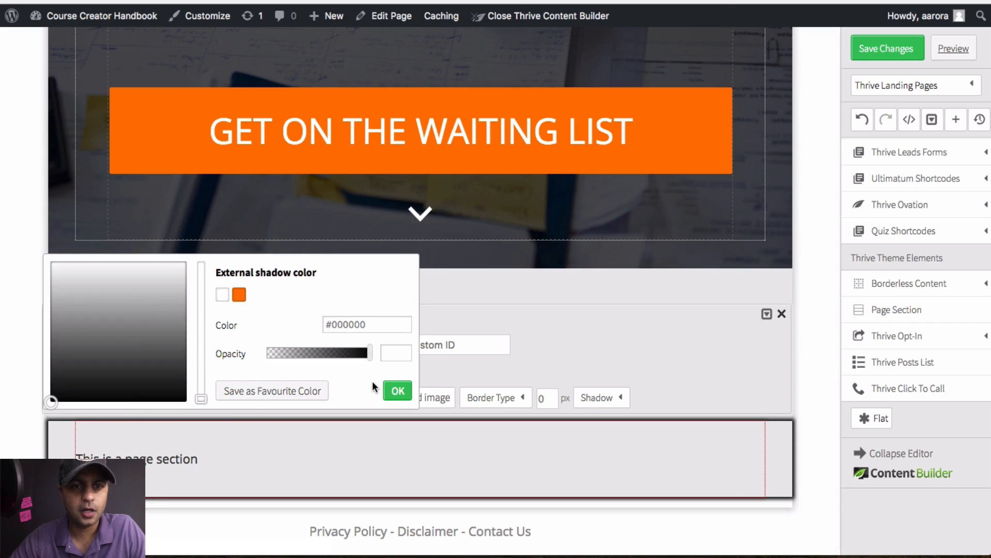
left_click(395, 395)
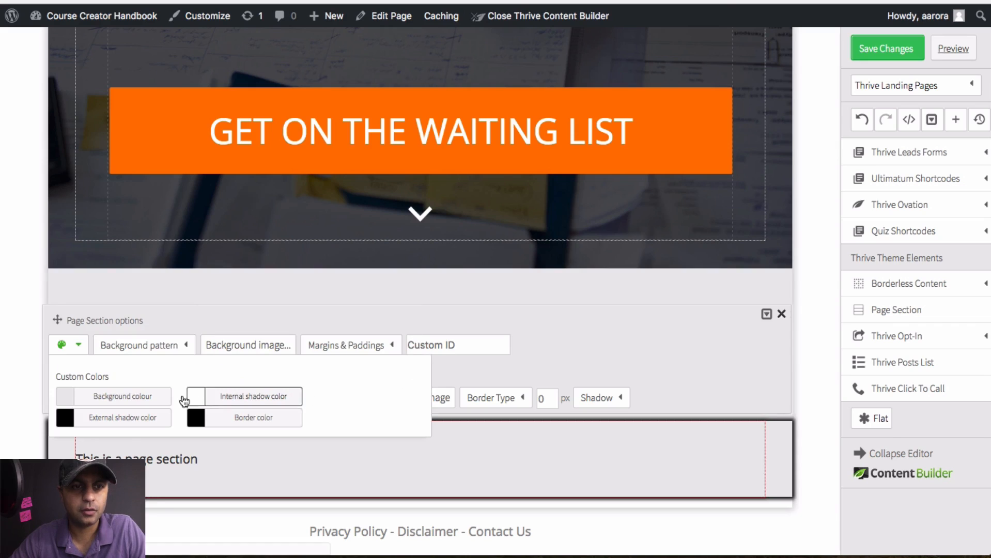
left_click(128, 417)
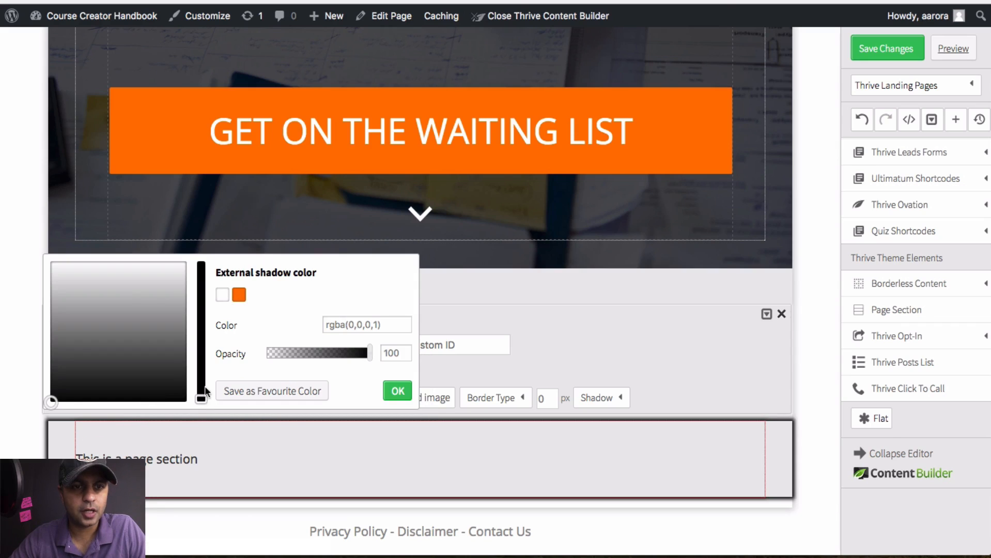
left_click_drag(369, 353, 230, 352)
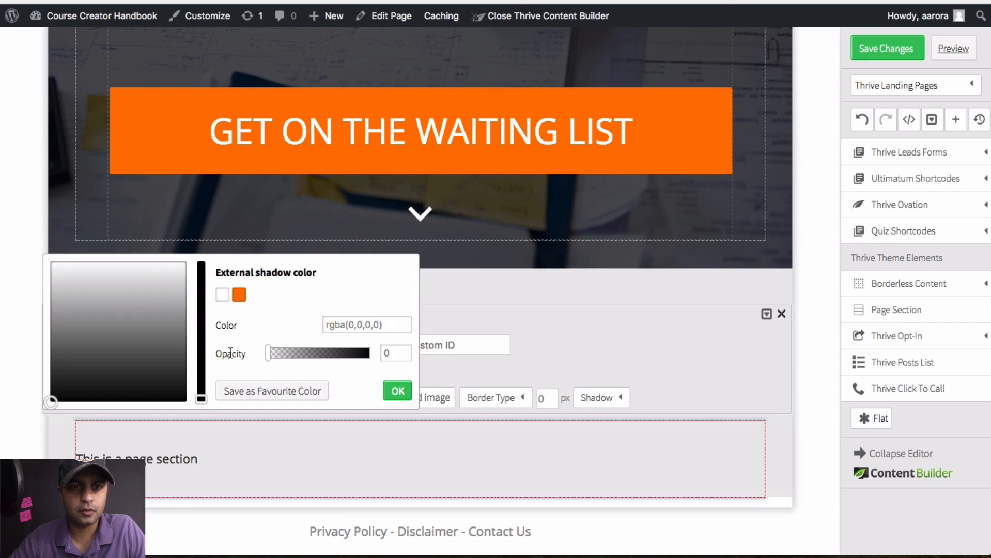
left_click(398, 391)
Set the new page section's background colour to white and close its options
left_click(126, 392)
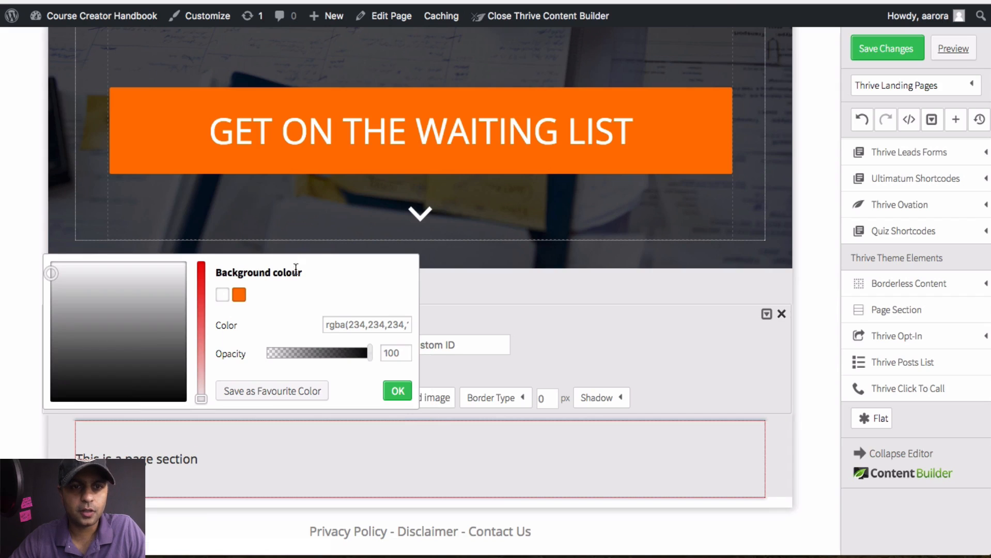
left_click(223, 294)
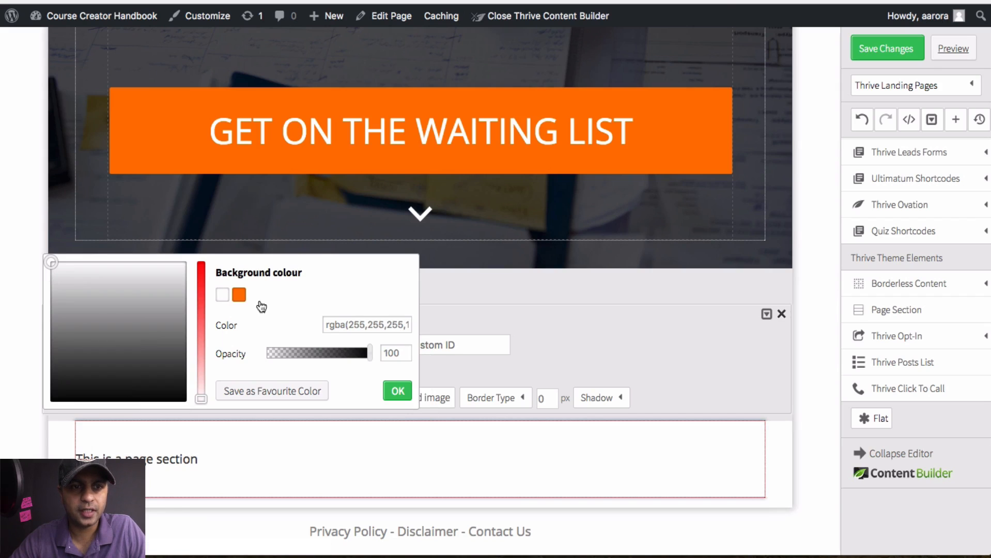
left_click(398, 391)
left_click(781, 313)
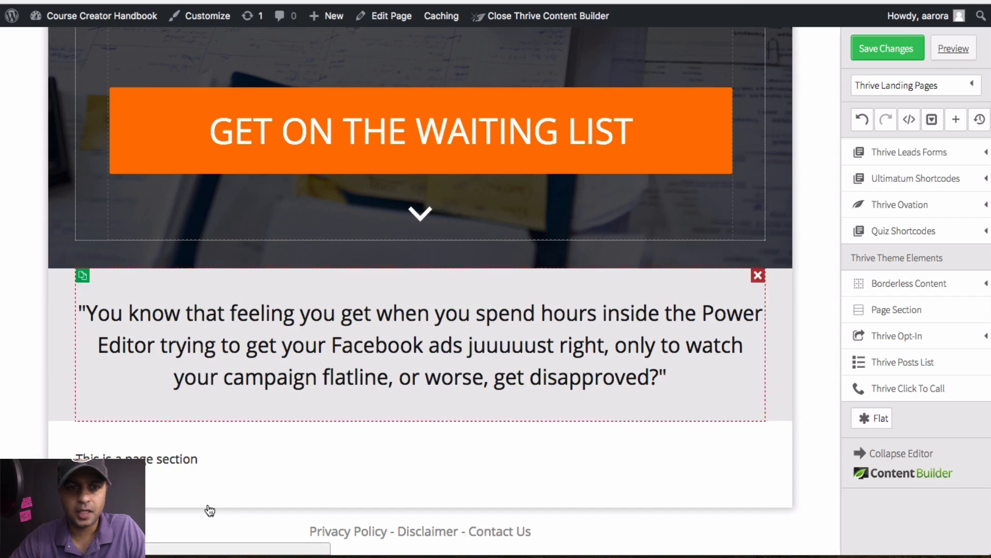
Replace the page section's placeholder text with the copied ADdicted text and close the text options
triple_click(214, 470)
key("ctrl+v")
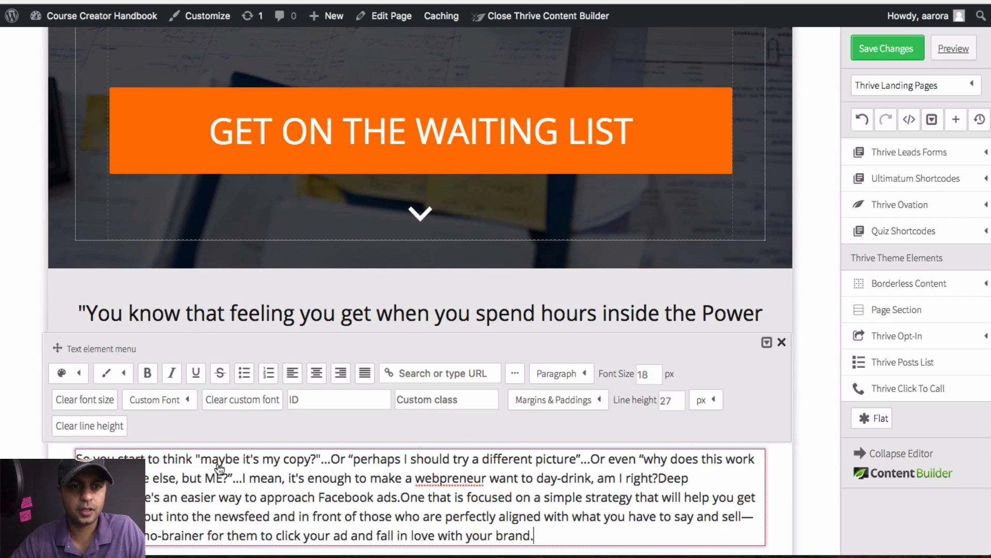
left_click(783, 347)
scroll(657, 382, "down", 3)
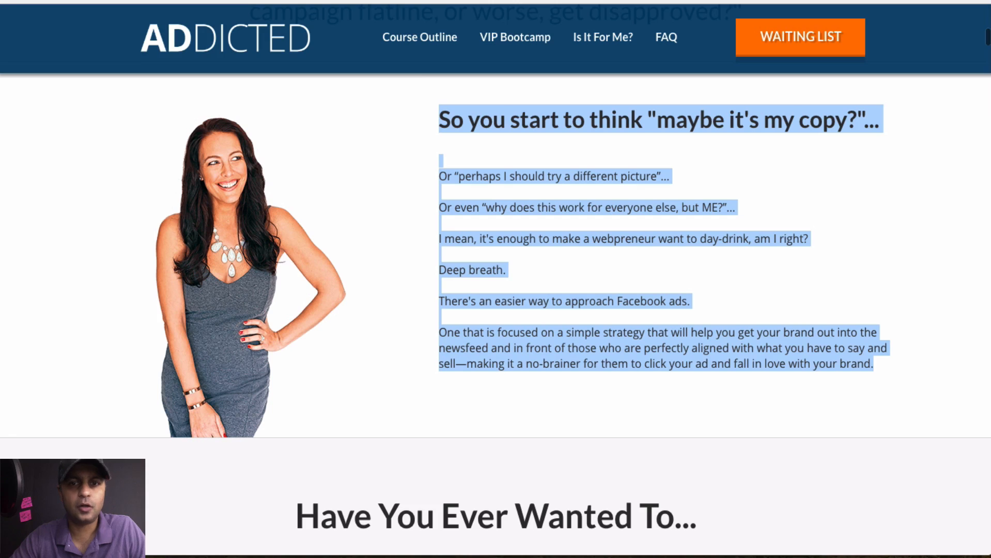
Place an image element in a column left of the pasted text and narrow that image column slightly
left_click(620, 134)
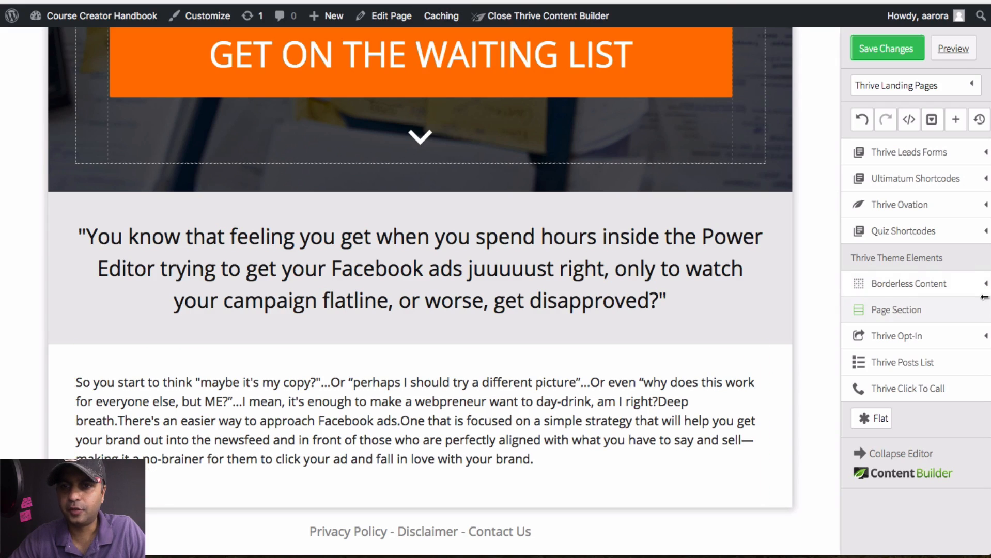
scroll(943, 178, "up", 10)
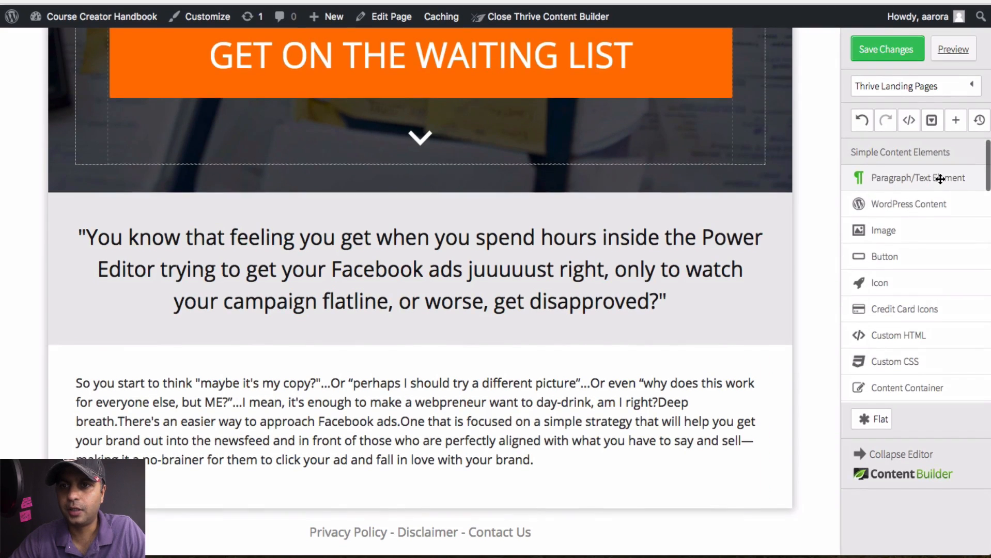
left_click_drag(894, 230, 78, 397)
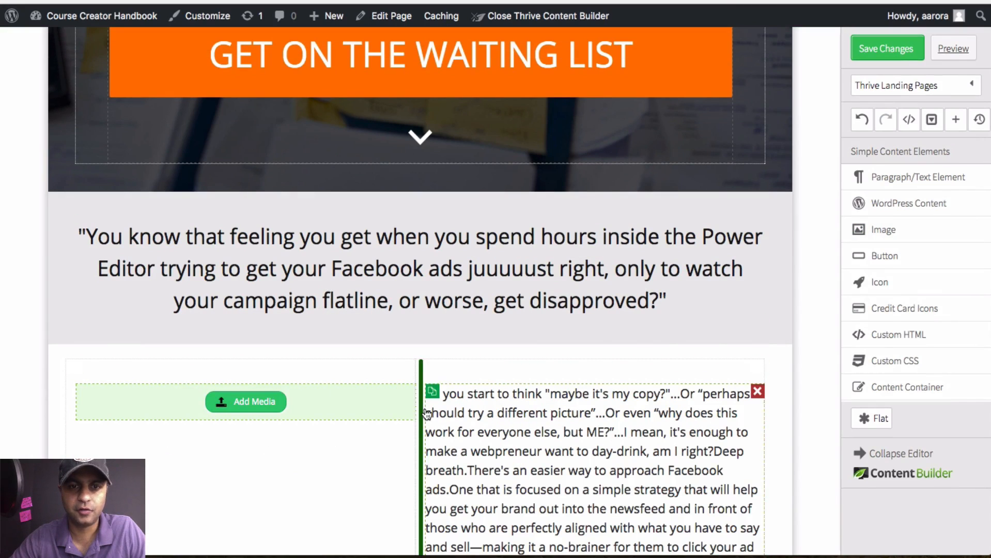
left_click_drag(421, 412, 386, 412)
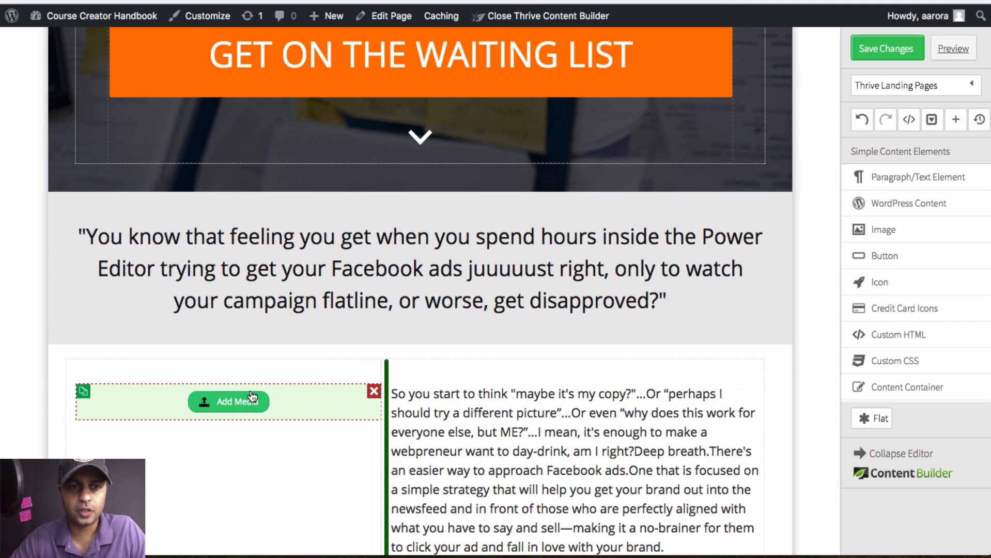
Split "So you start to think "maybe it's my copy?"..." into its own paragraph above the remaining text
scroll(641, 416, "down", 3)
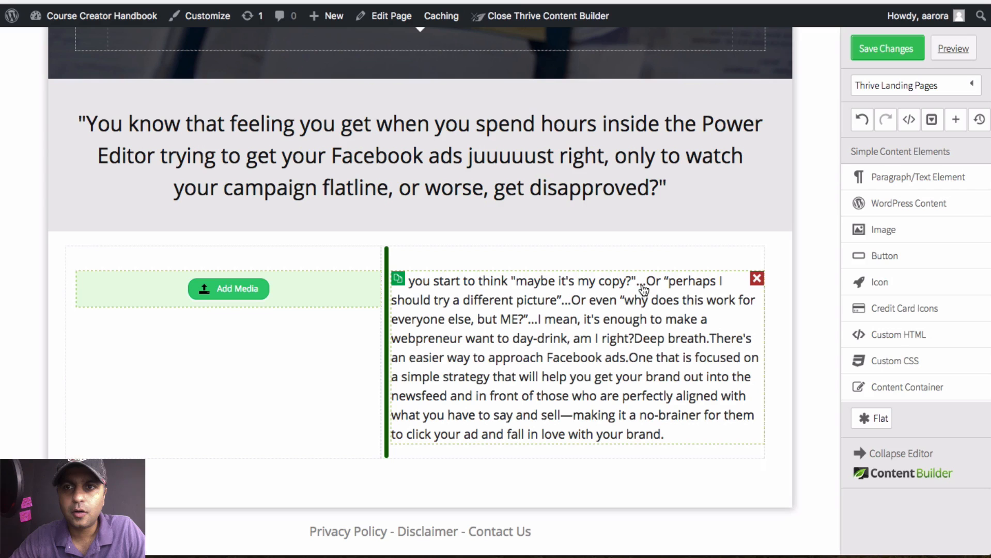
left_click(649, 284)
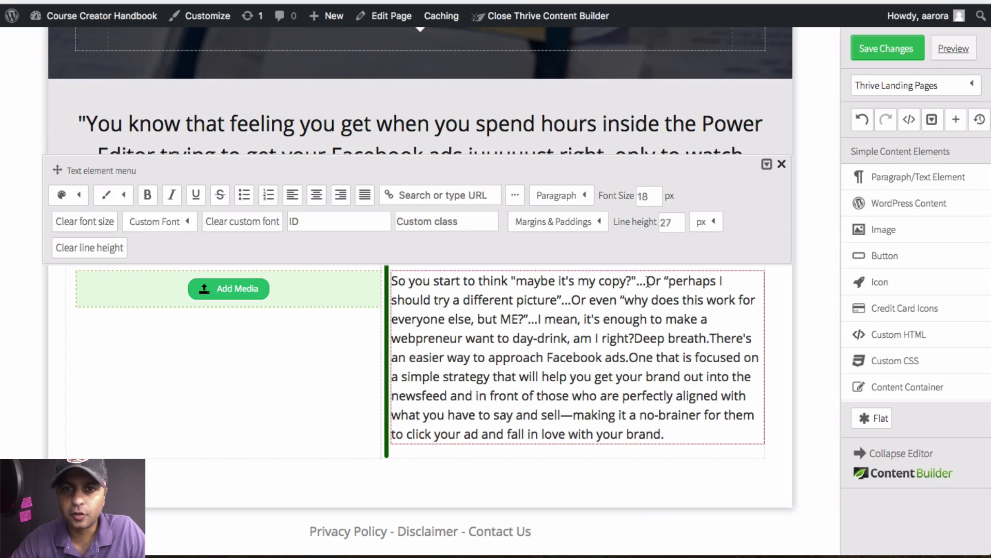
key("Return")
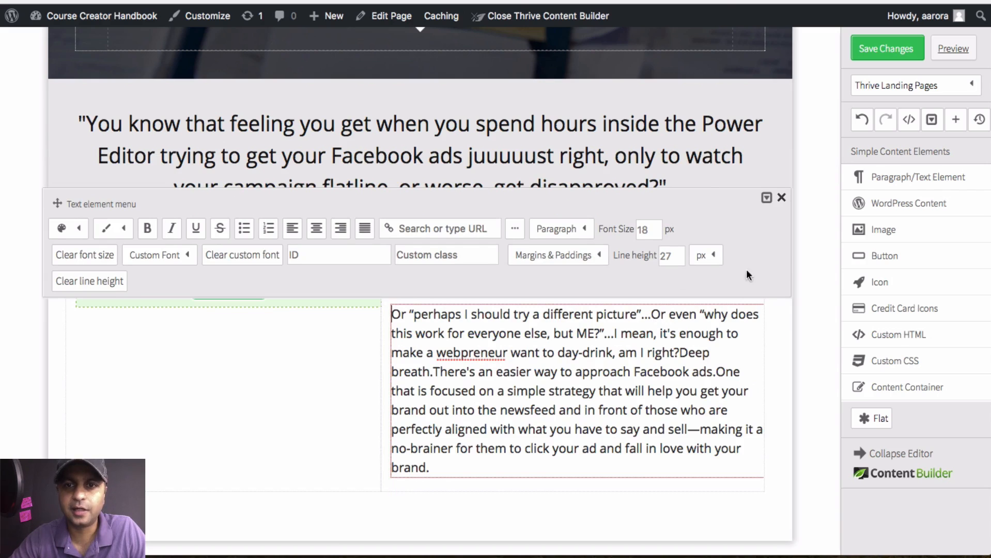
left_click(784, 199)
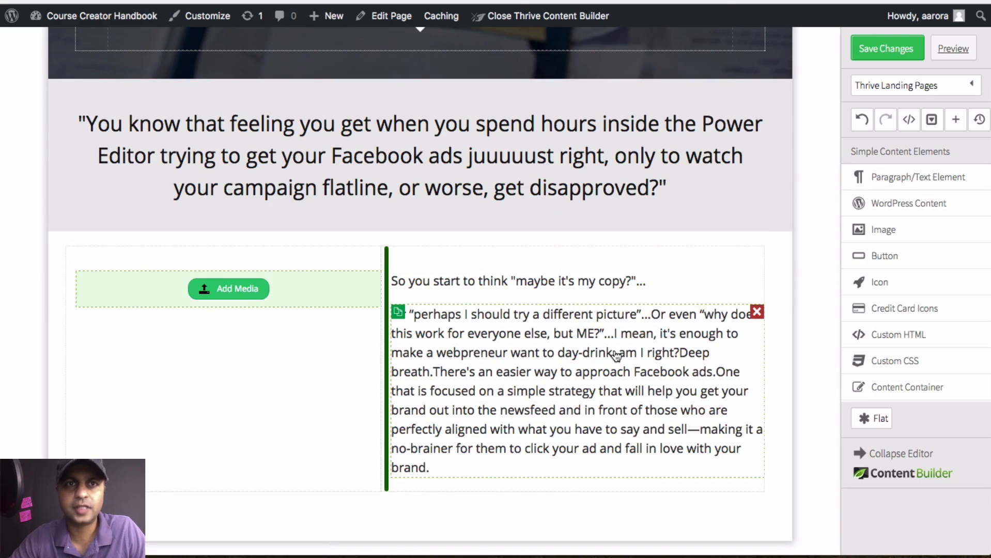
Following the ADdicted page's line layout, insert blank lines after "different picture"..." and after "but ME?"..." in the body text
key("ctrl+Tab")
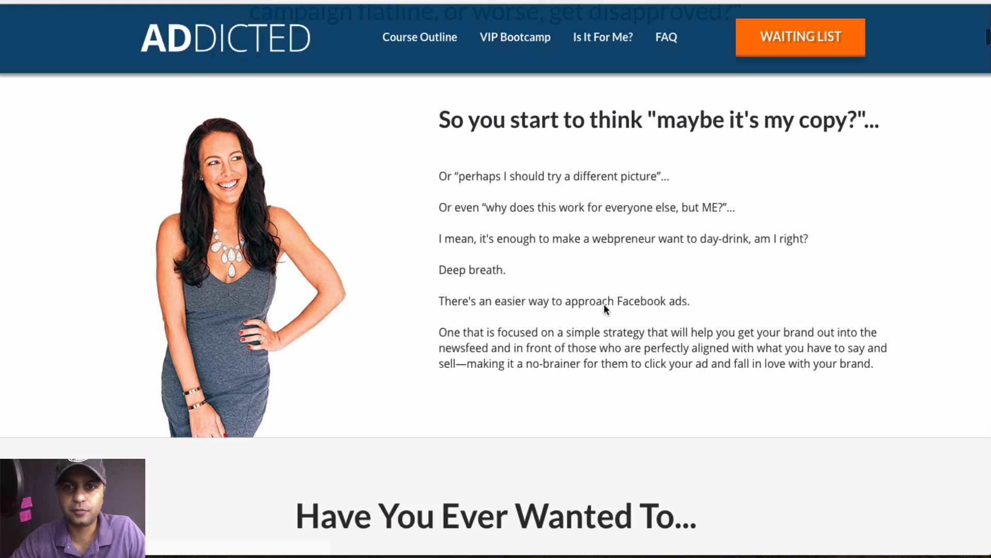
key("ctrl+Tab")
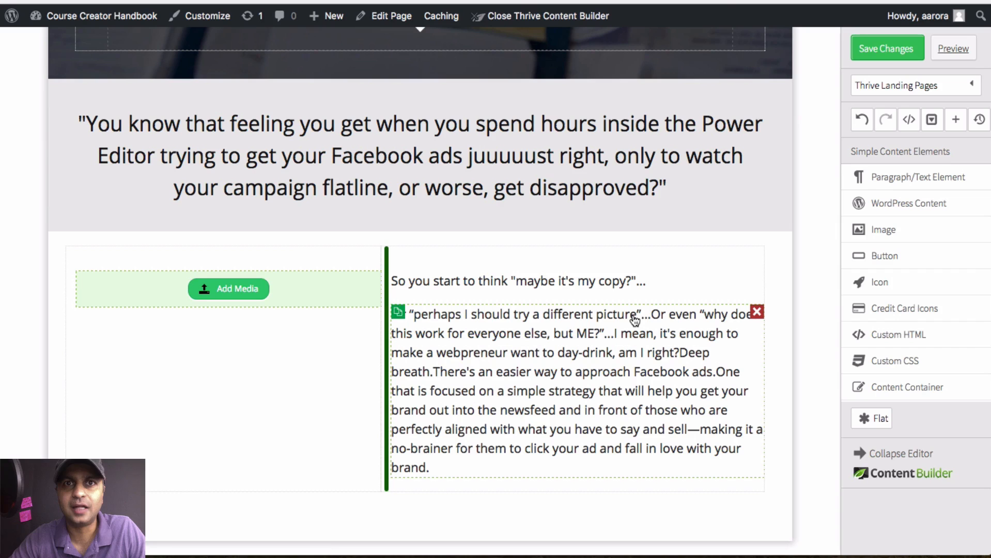
key("ctrl+Tab")
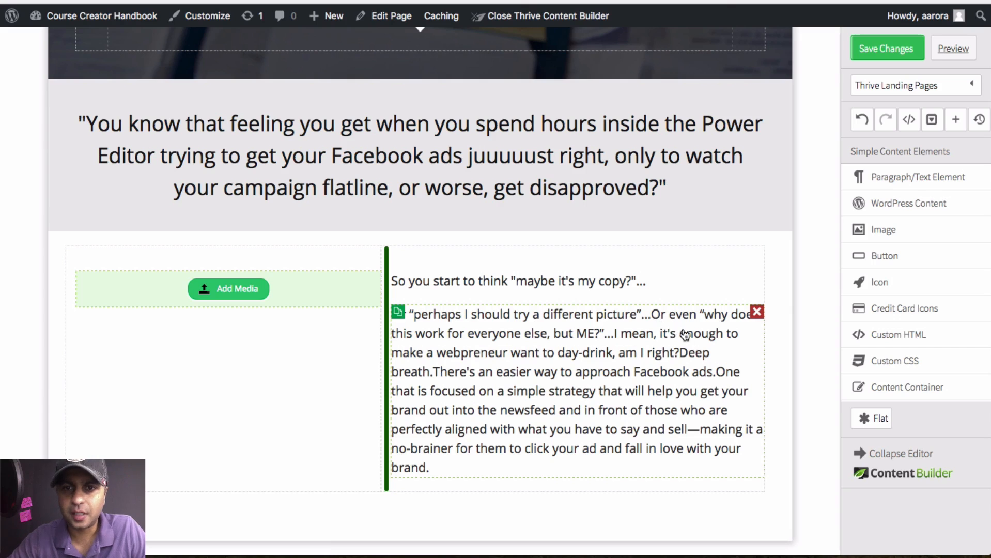
left_click(653, 316)
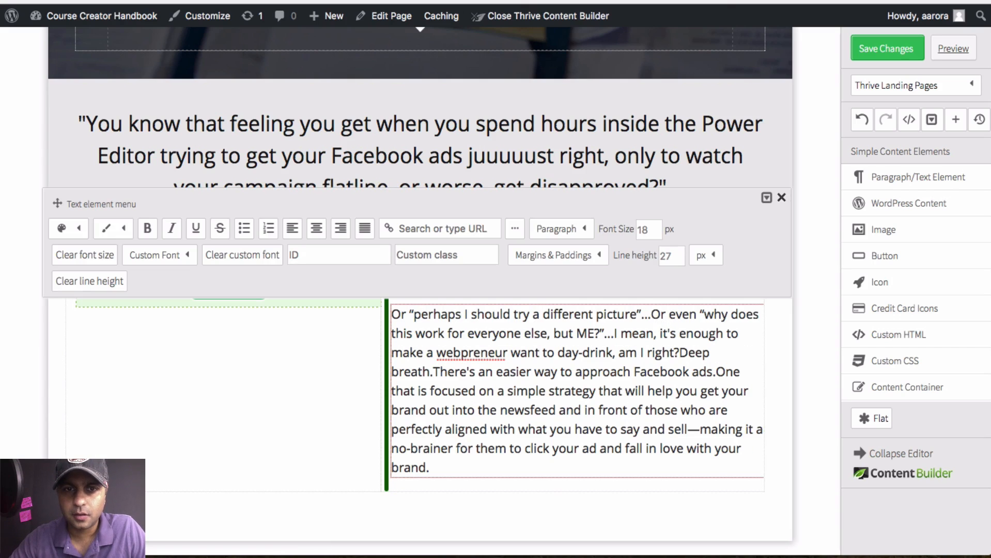
key("Return")
key("Return")
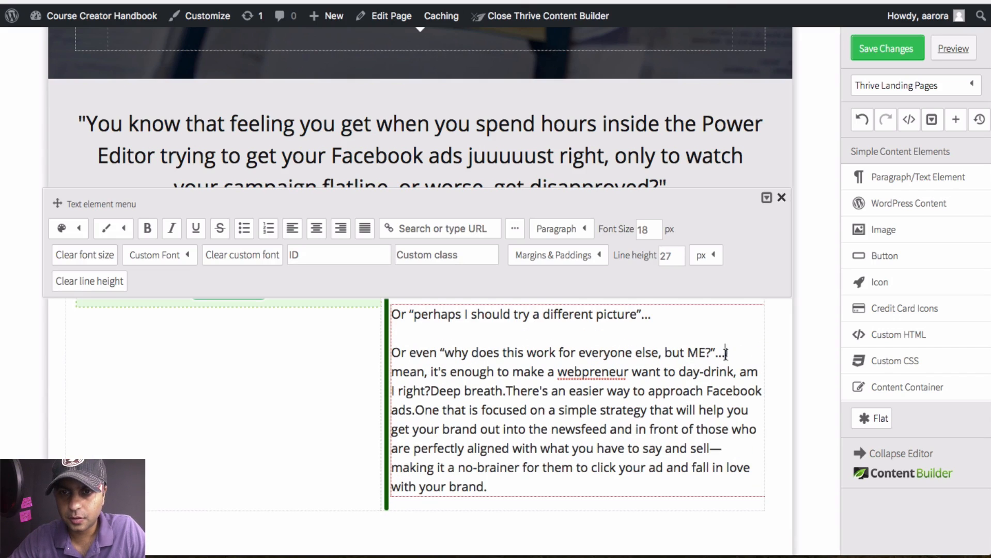
left_click(725, 353)
key("Return")
key("Return")
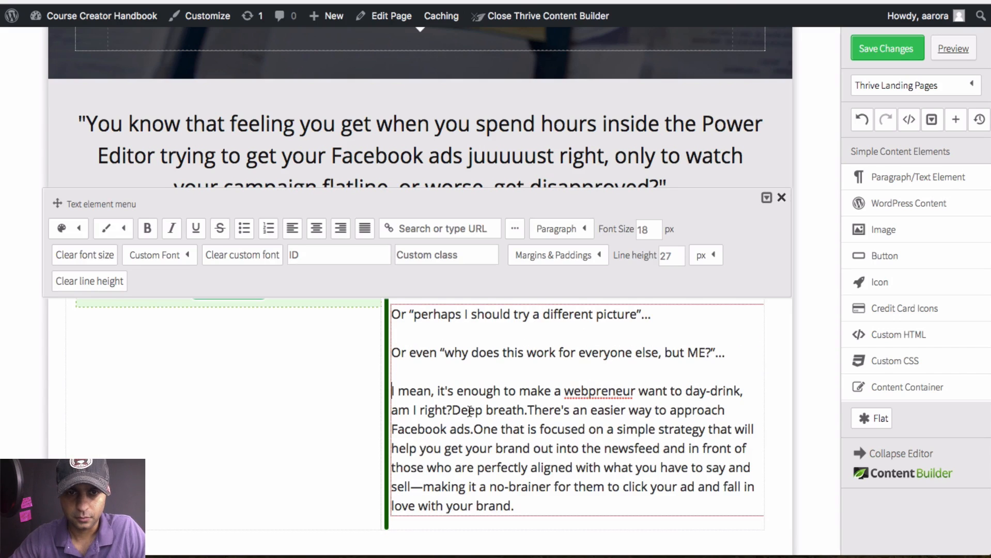
Insert blank lines after "am I right?", "Deep breath." and "approach Facebook ads." in the body text and close the text options
key("Return")
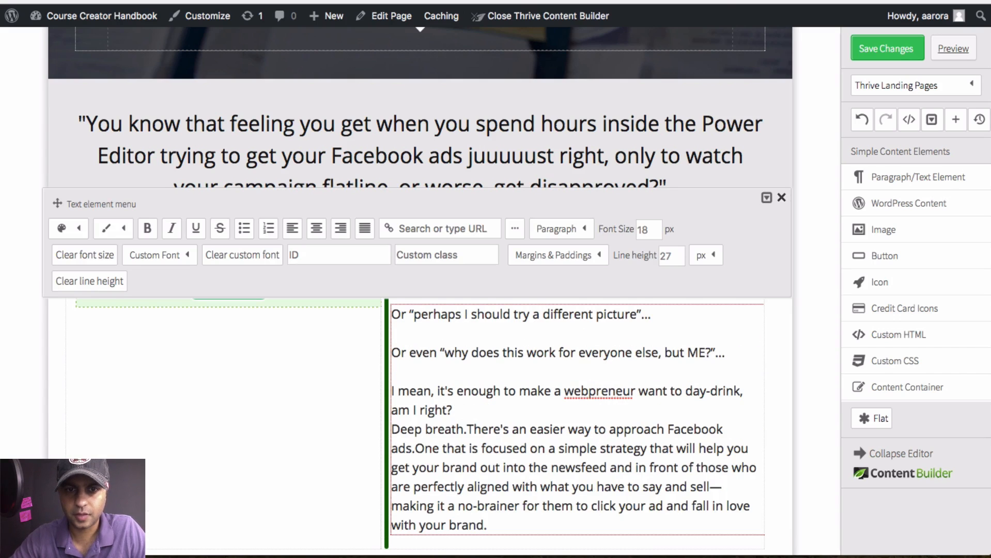
key("Return")
scroll(519, 353, "down", 3)
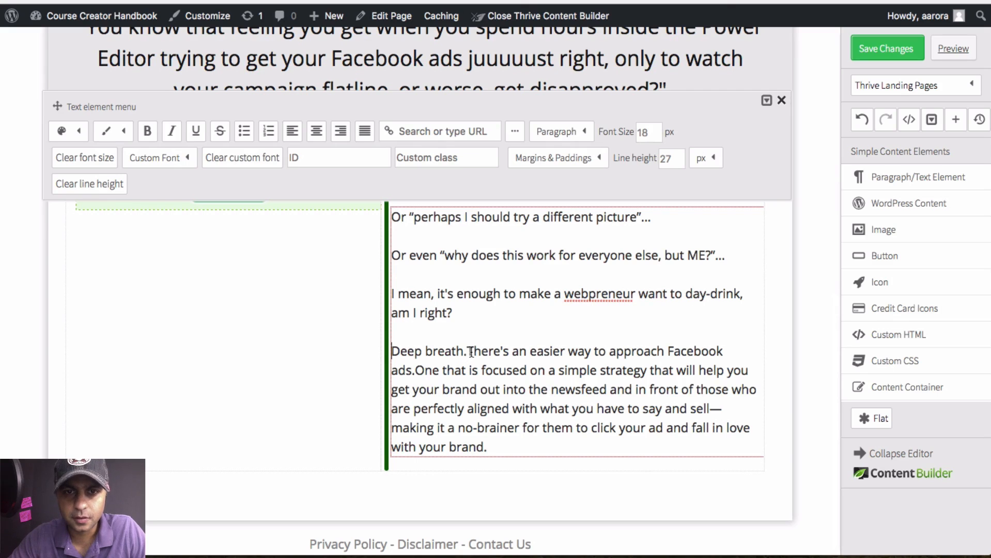
key("Return")
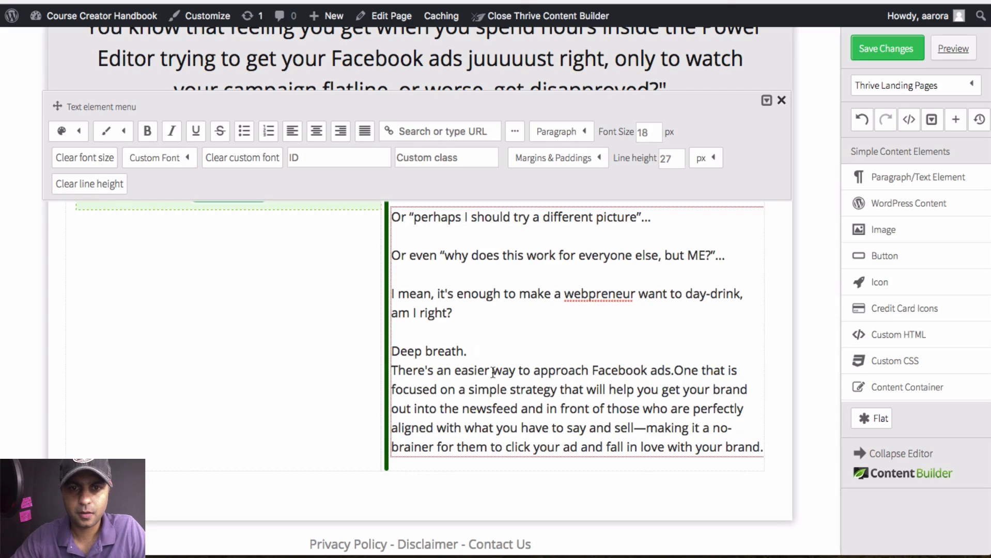
left_click(675, 370)
key("Return")
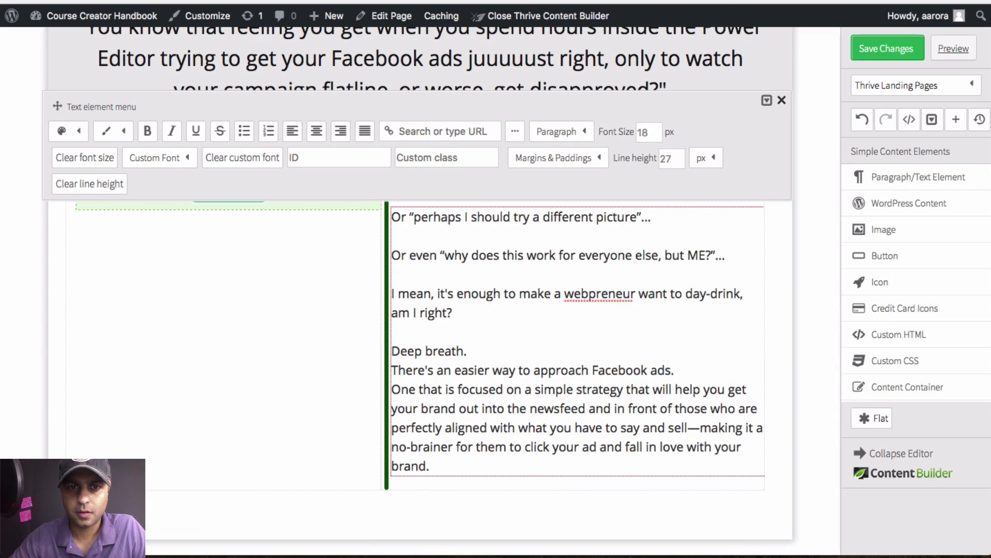
key("Return")
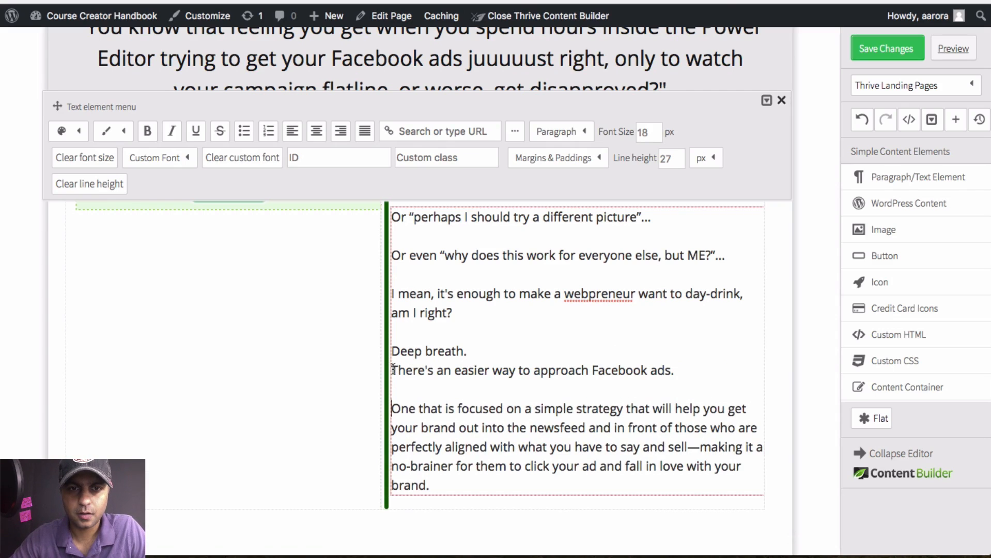
key("Return")
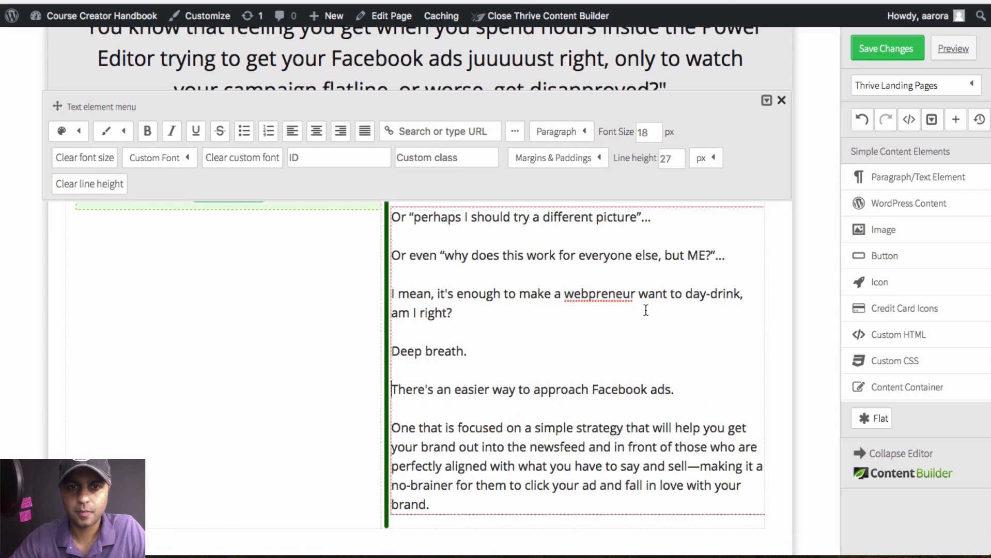
left_click(781, 100)
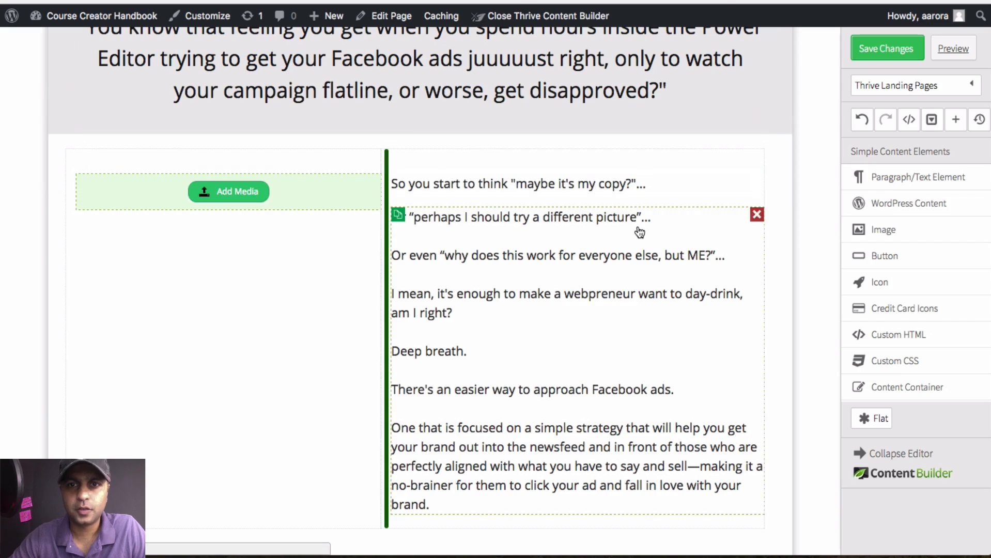
Format the line "So you start to think "maybe it's my copy?"..." as Heading 4
left_click(654, 187)
left_click_drag(661, 185, 389, 184)
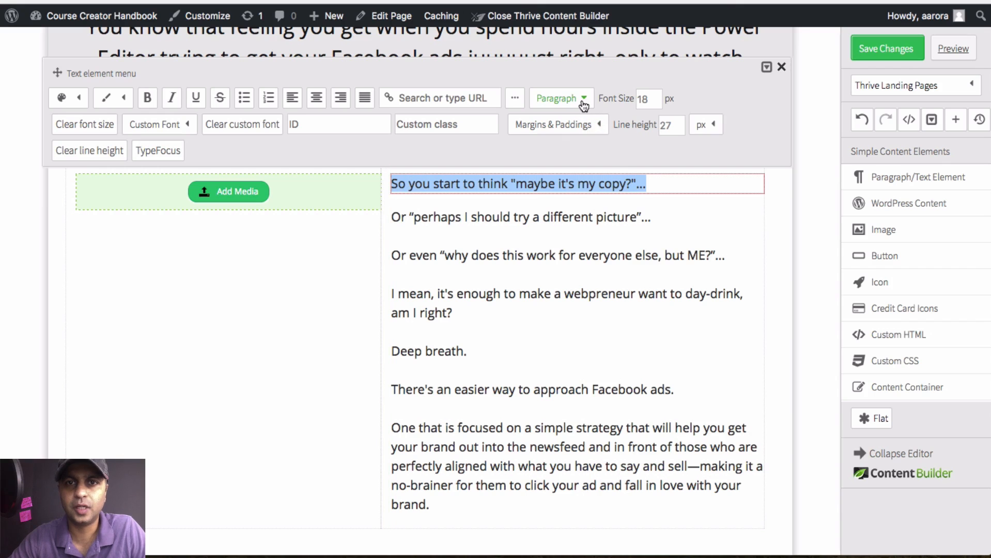
left_click(582, 100)
left_click(577, 290)
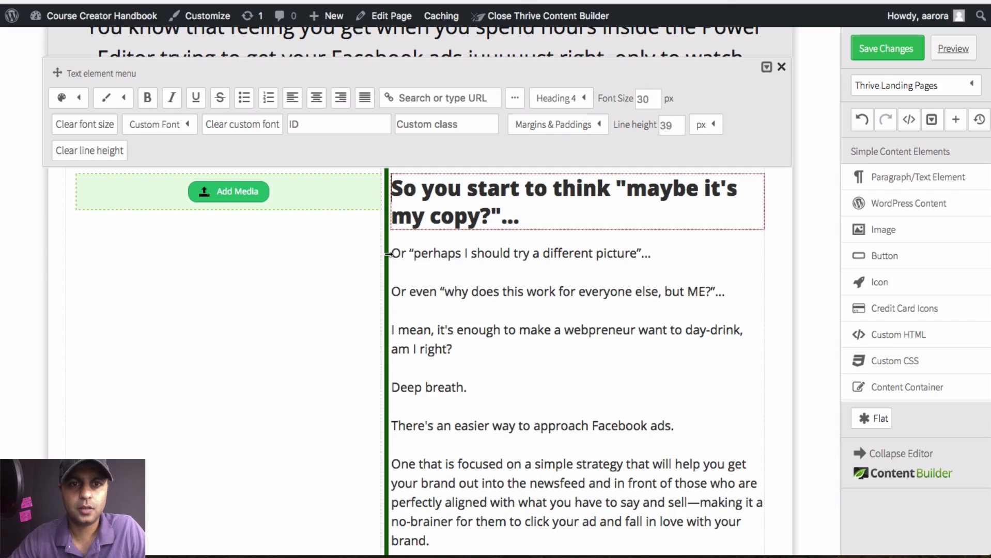
Narrow the image column to give the text more width and set the heading's font size to 25 px
left_click_drag(386, 255, 348, 254)
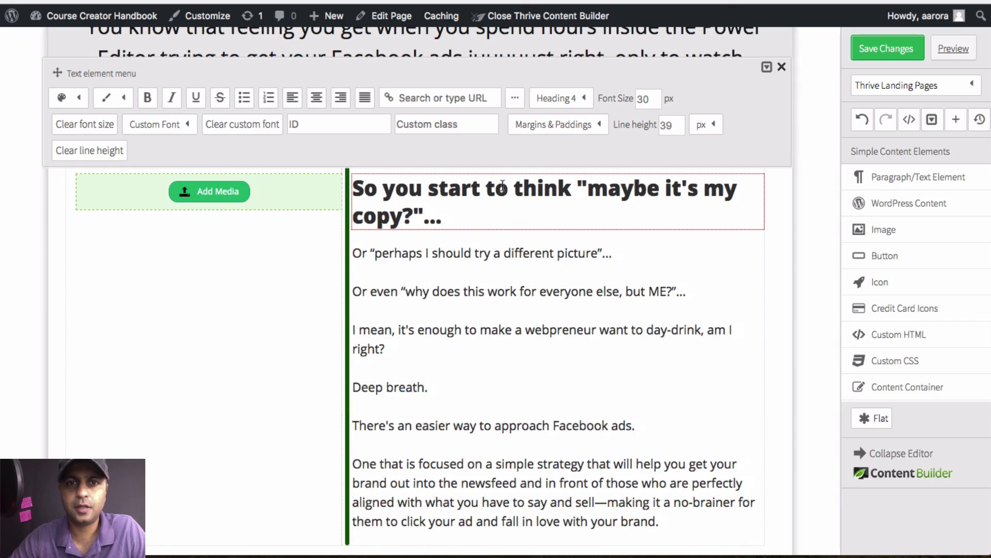
triple_click(491, 209)
left_click(652, 103)
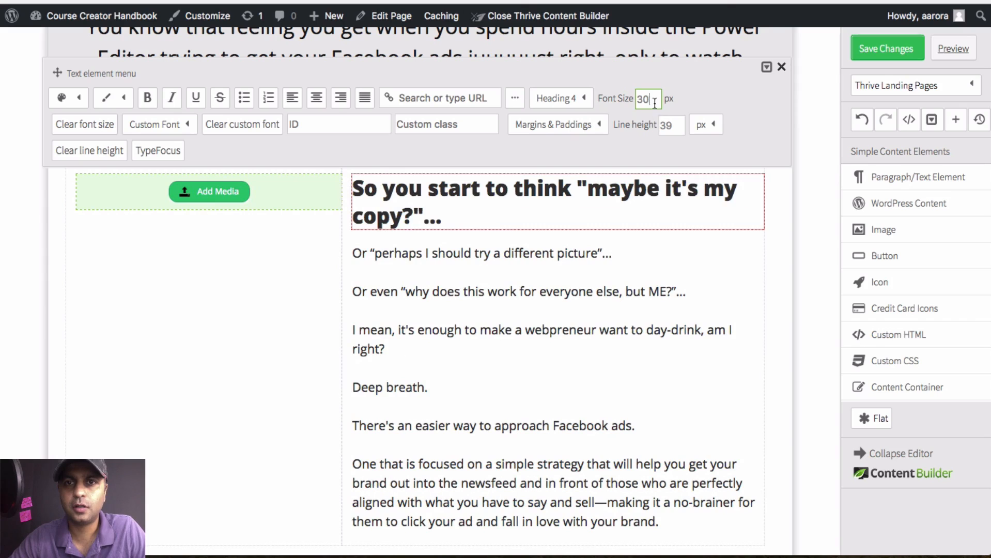
type("25")
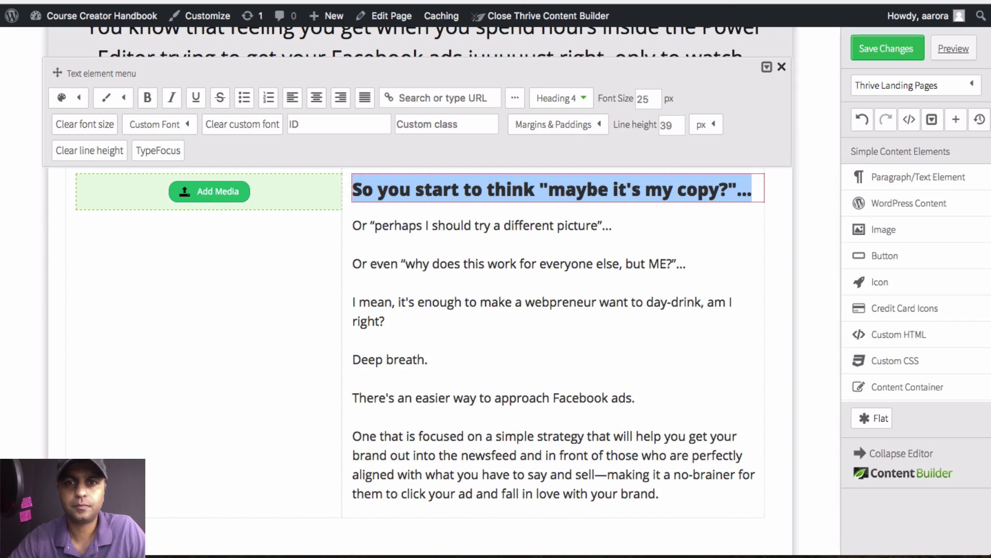
left_click(729, 269)
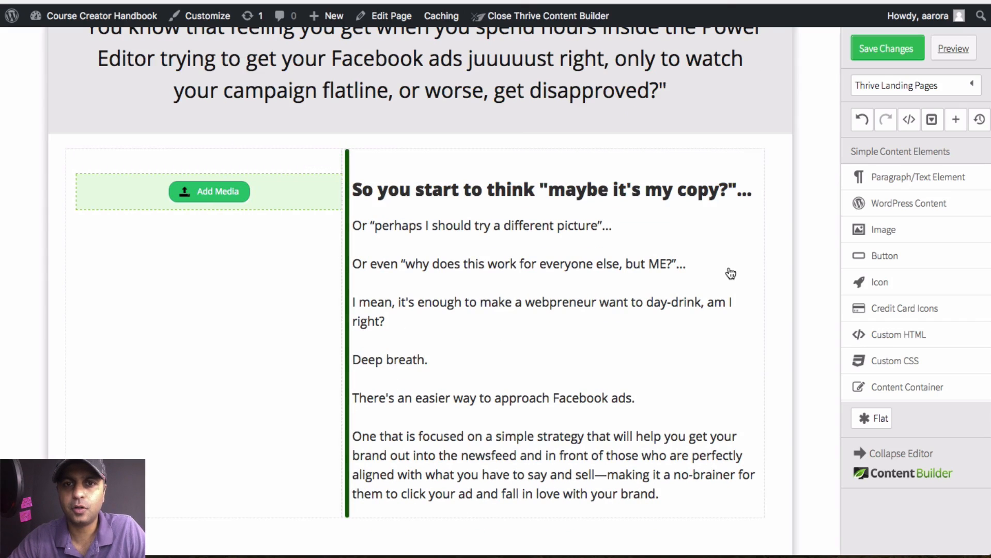
Set the text color of the heading and of the body text below it to the default black
triple_click(700, 202)
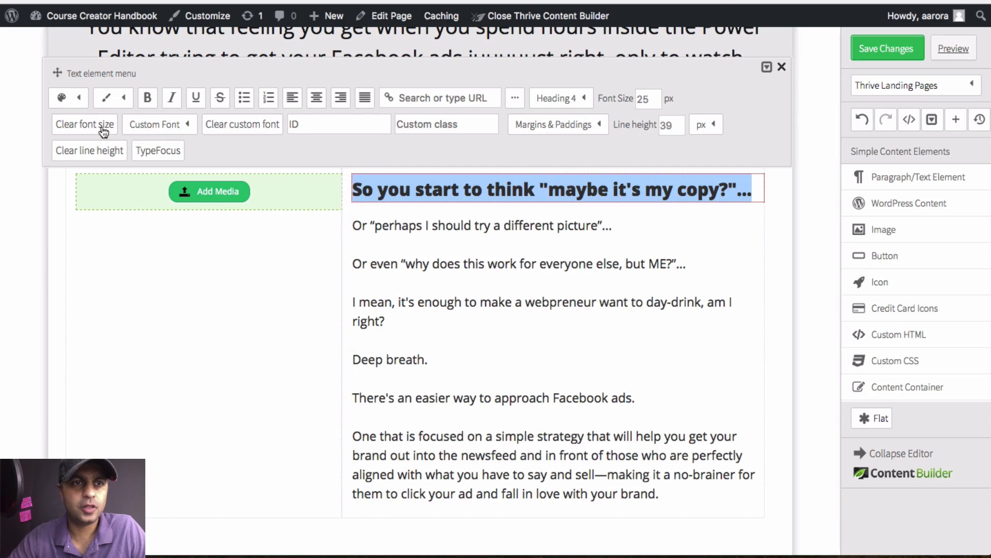
left_click(77, 102)
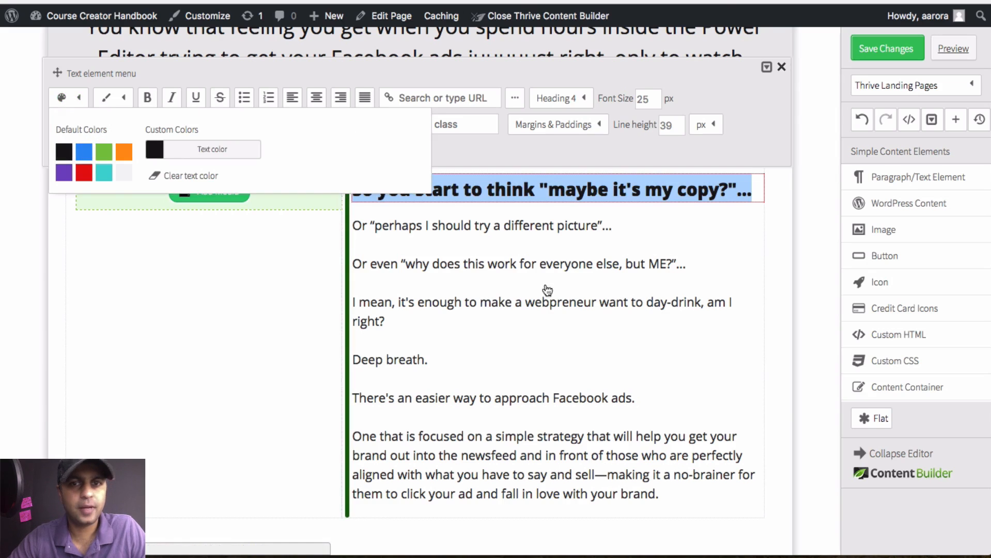
left_click(579, 202)
triple_click(577, 242)
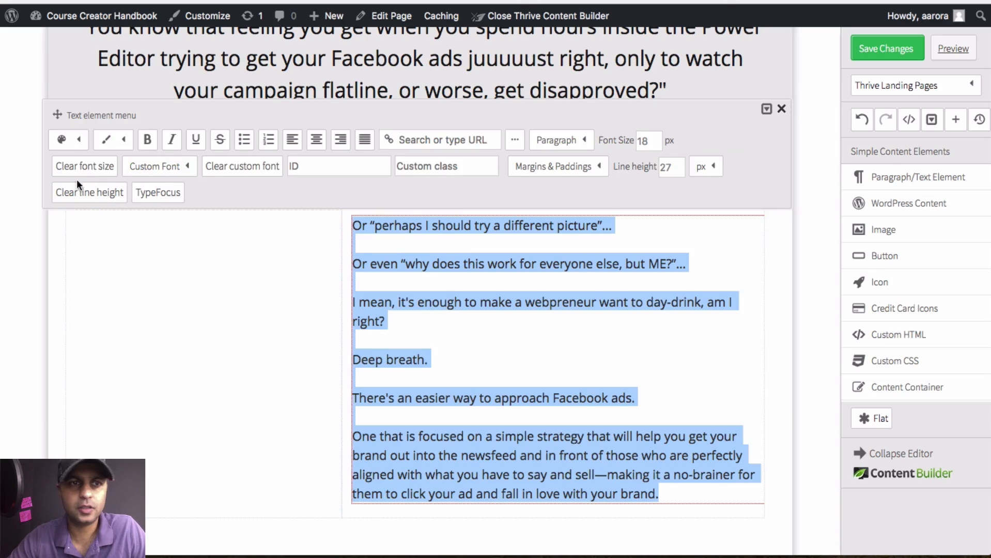
left_click(72, 148)
left_click(64, 194)
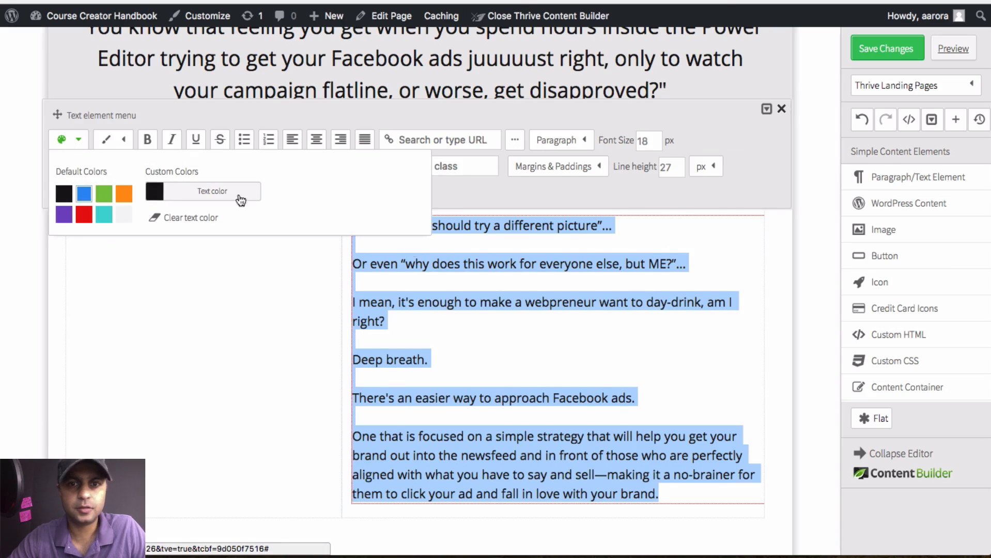
left_click(310, 269)
Set the bottom margin of the "So you start to think" heading to 35 px
triple_click(594, 202)
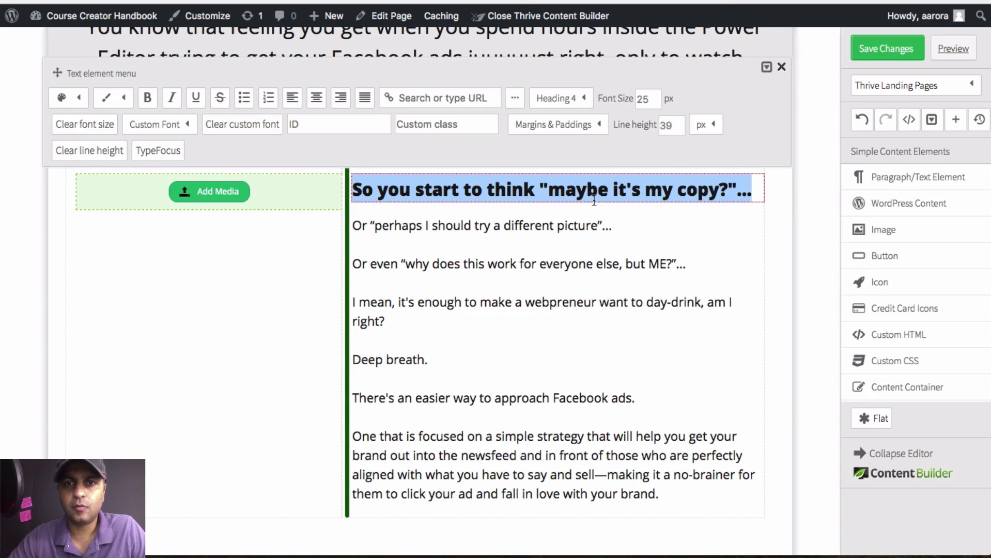
left_click(598, 129)
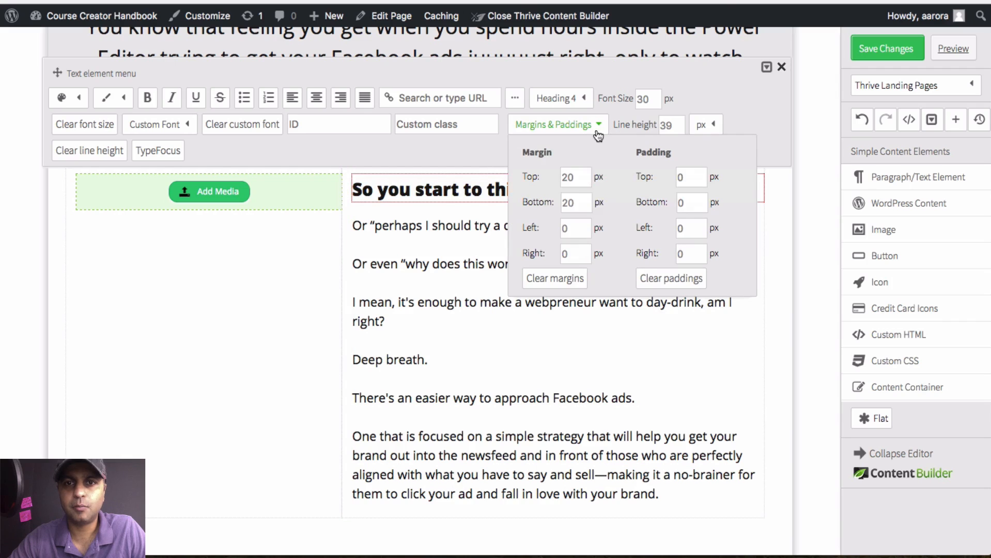
left_click(584, 179)
double_click(583, 203)
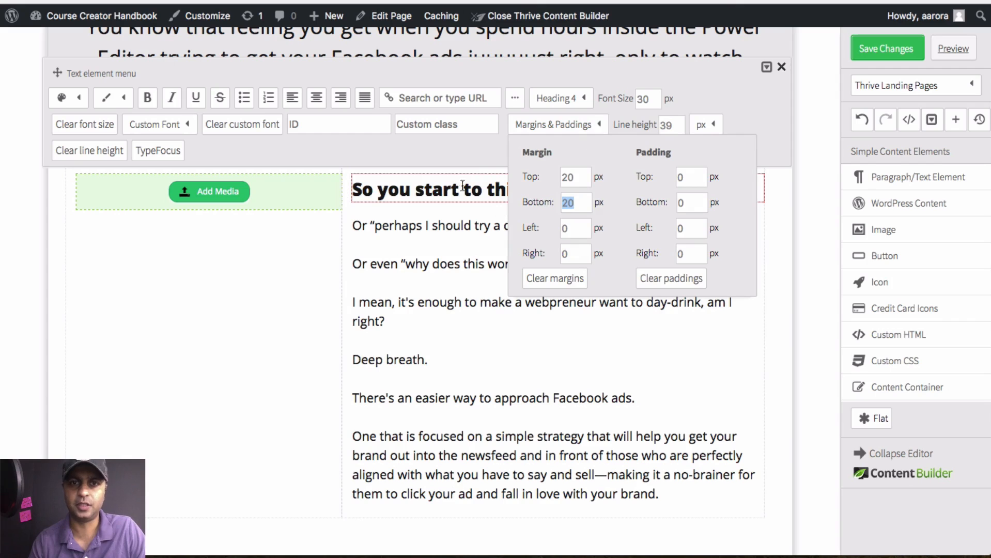
left_click(562, 229)
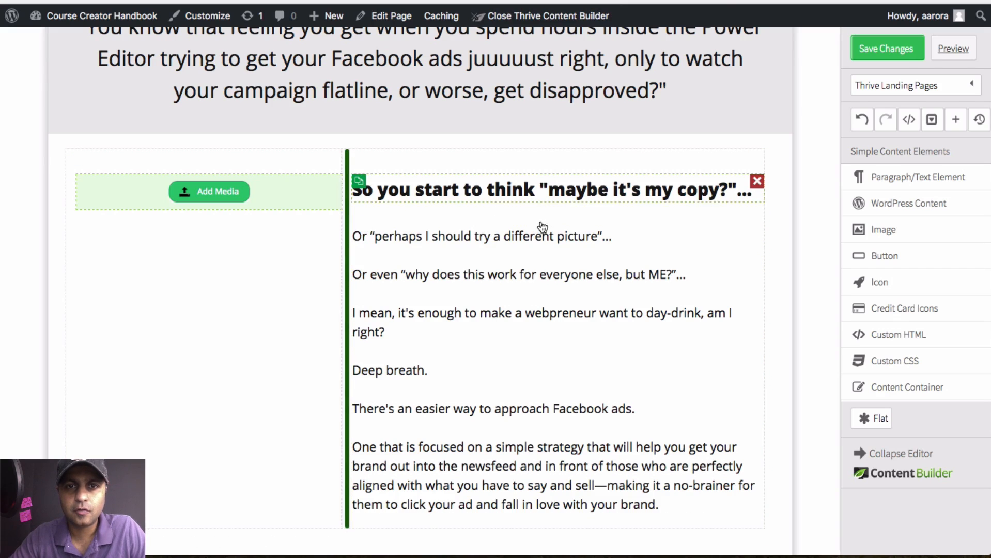
Increase the heading's bottom margin to 45 px to match the gap on the ADdicted page
left_click(538, 192)
left_click(564, 124)
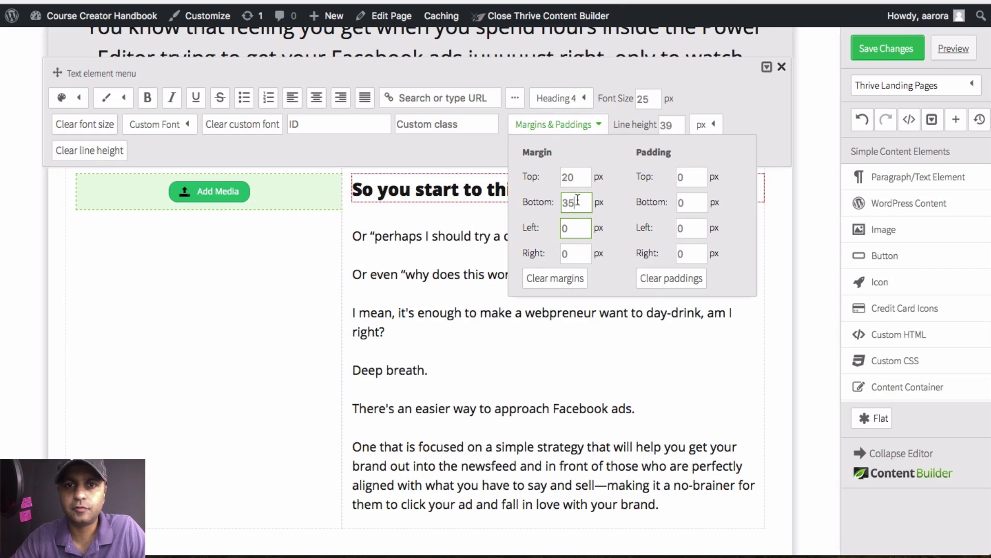
left_click_drag(578, 203, 522, 205)
type("45")
left_click(494, 223)
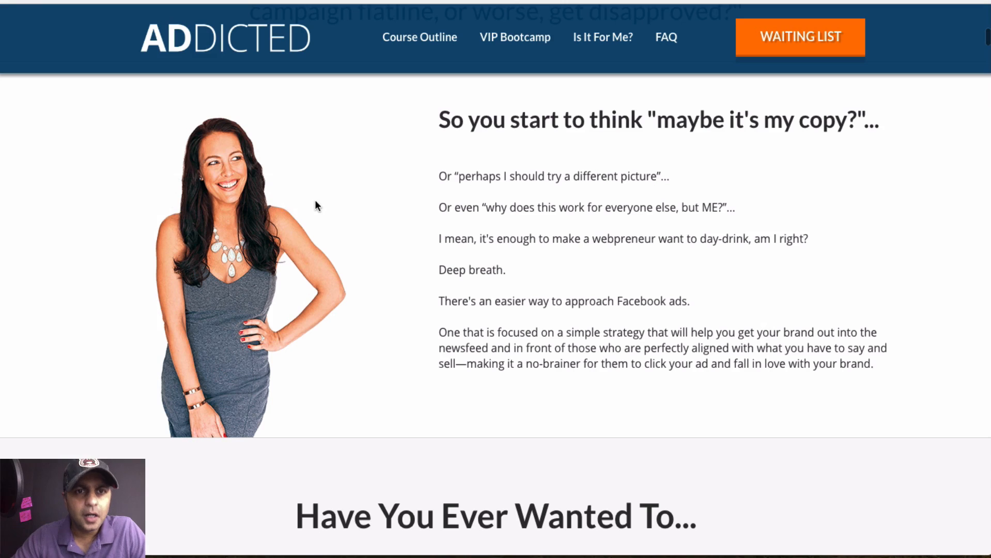
Check the matching section on the ADdicted page, then start a file upload for the empty image element
scroll(463, 285, "up", 2)
scroll(463, 285, "down", 1)
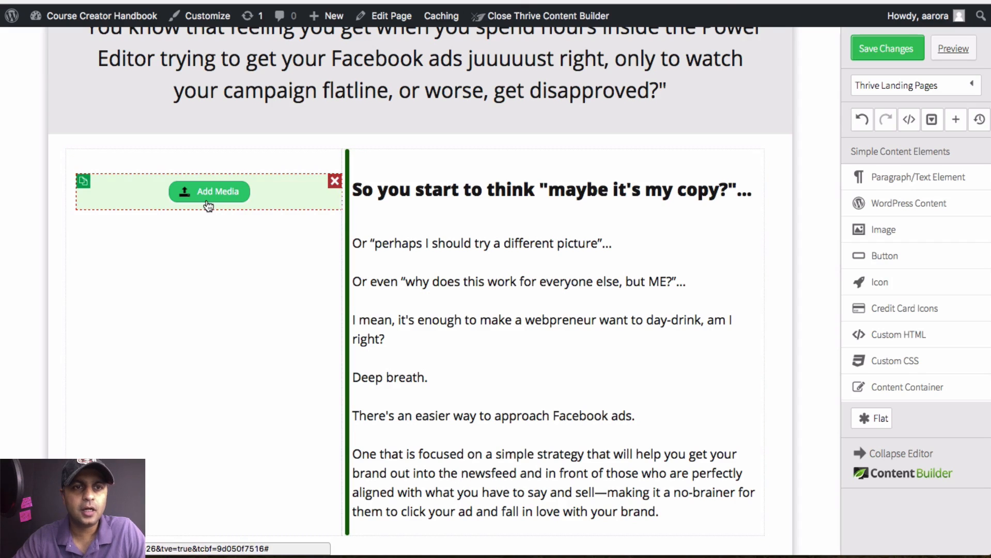
left_click(209, 200)
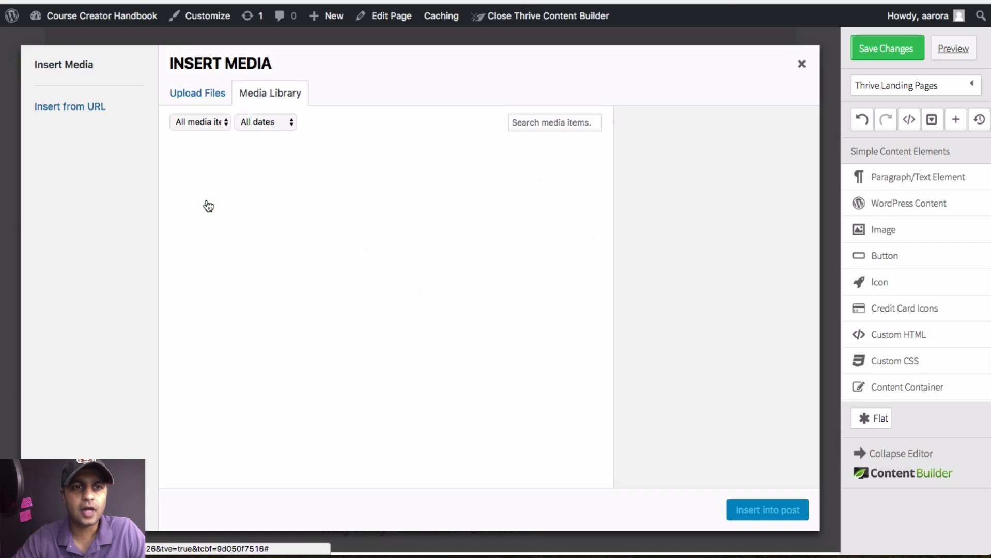
left_click(203, 93)
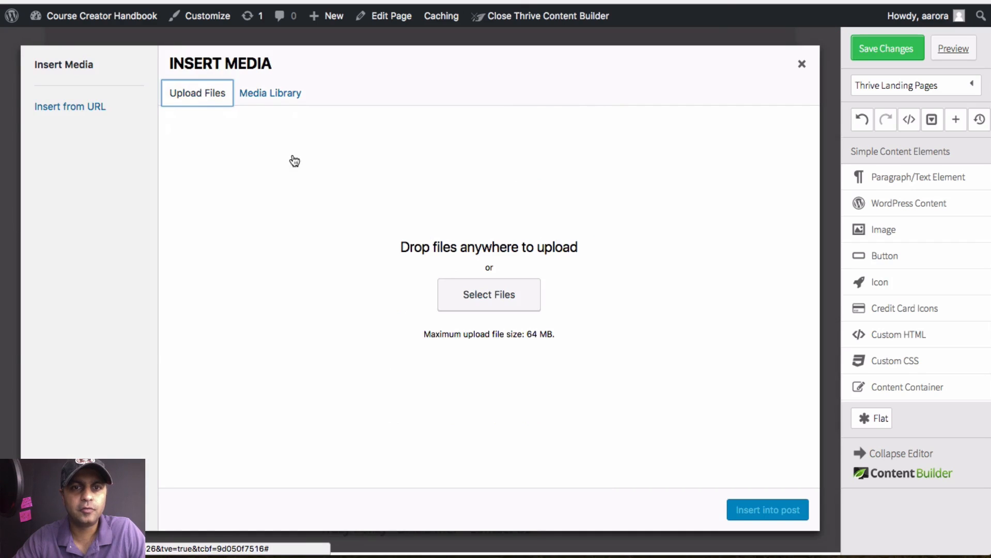
left_click(504, 308)
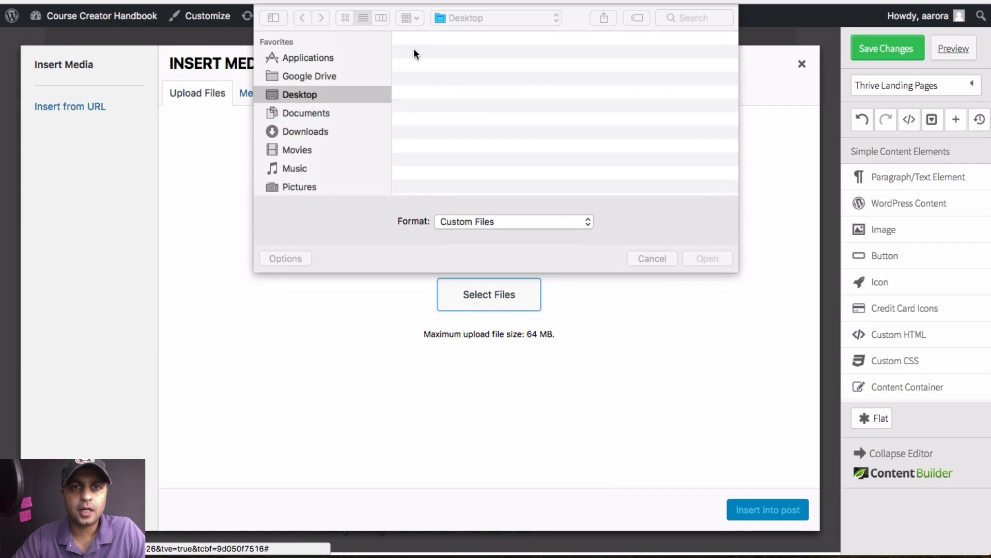
Upload jill-looking-small.png from the Funnel Hacking folder in Documents and insert it into the image column
left_click(322, 114)
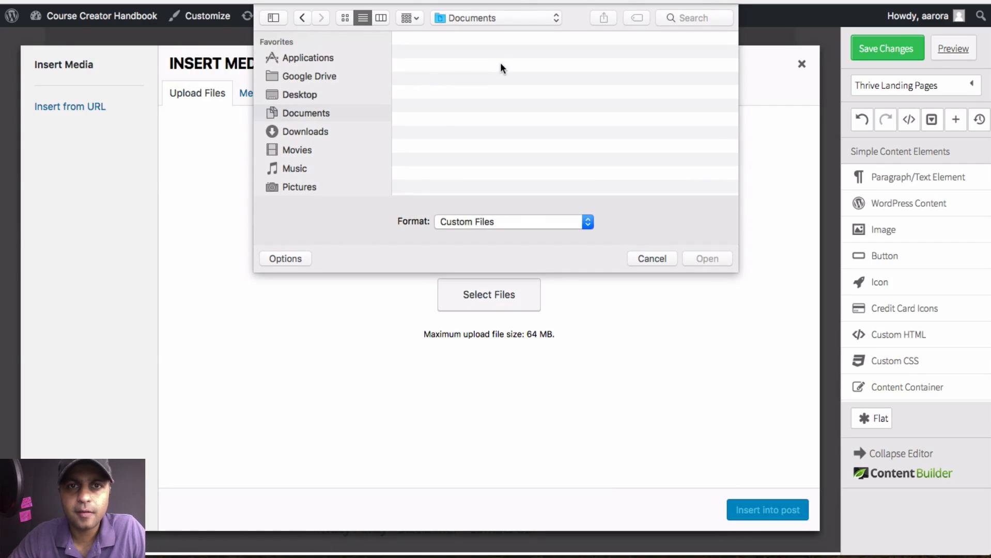
double_click(502, 55)
left_click(503, 54)
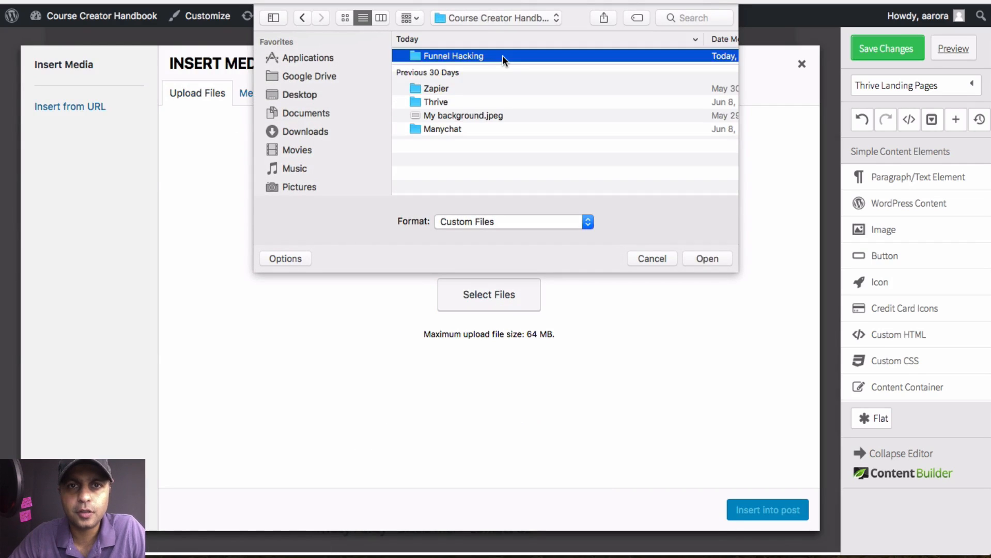
double_click(502, 55)
scroll(511, 90, "down", 2)
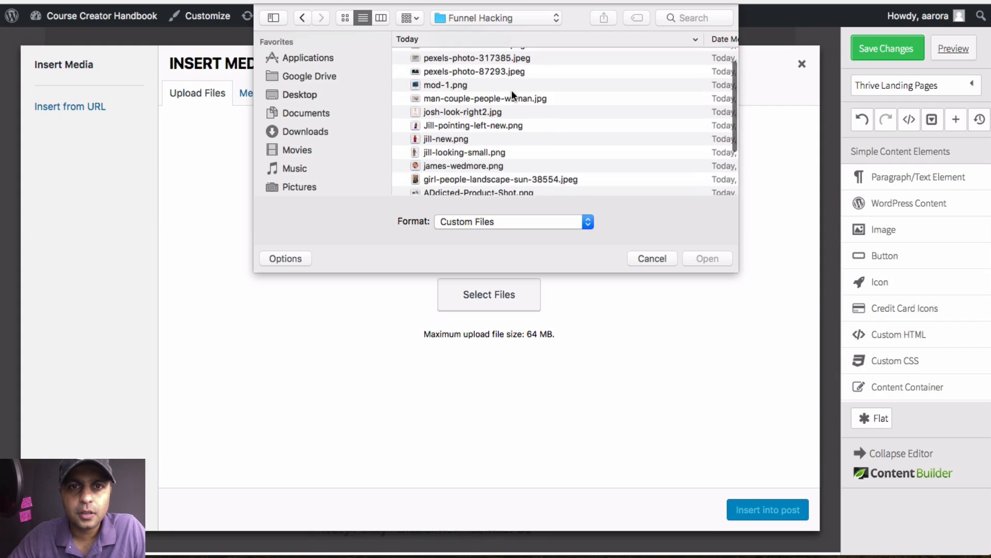
left_click(489, 150)
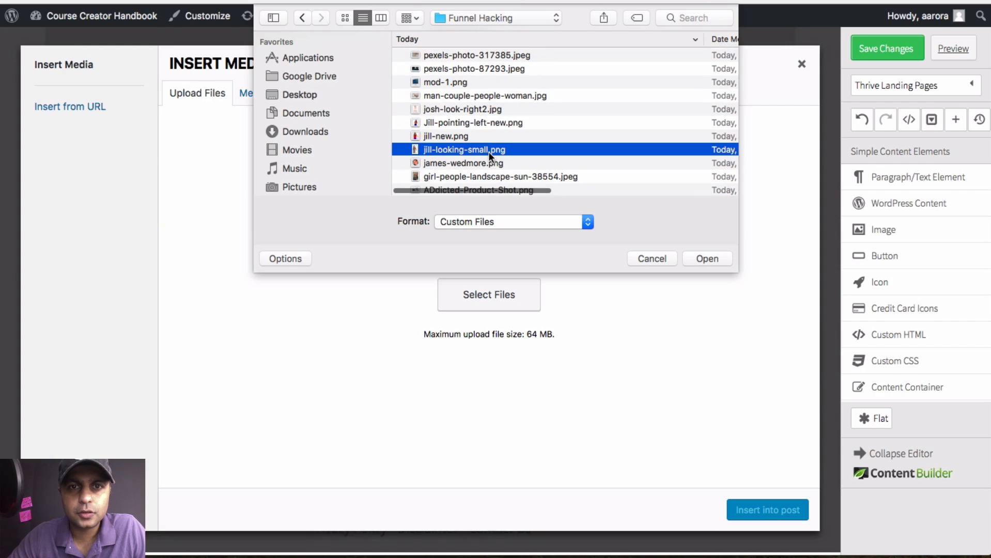
left_click(709, 258)
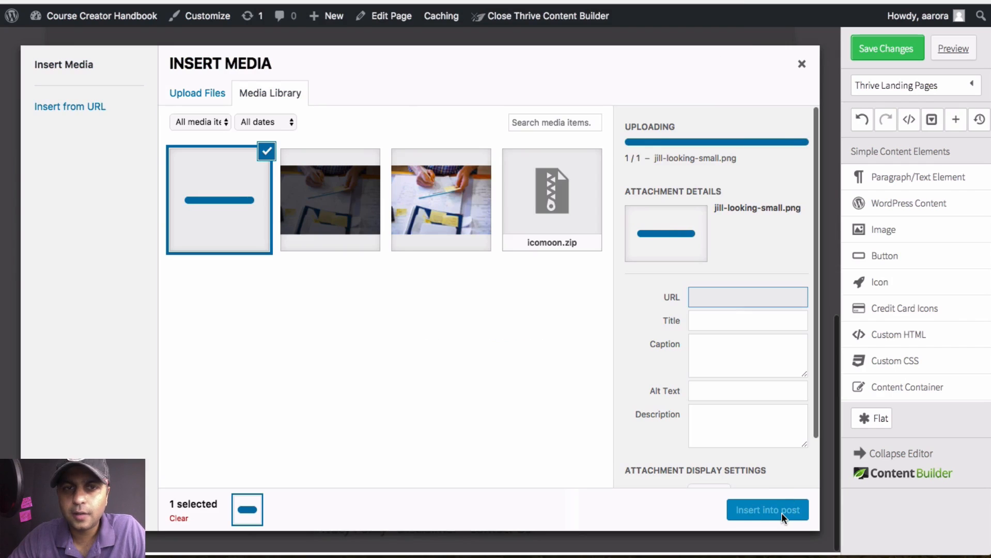
left_click(781, 512)
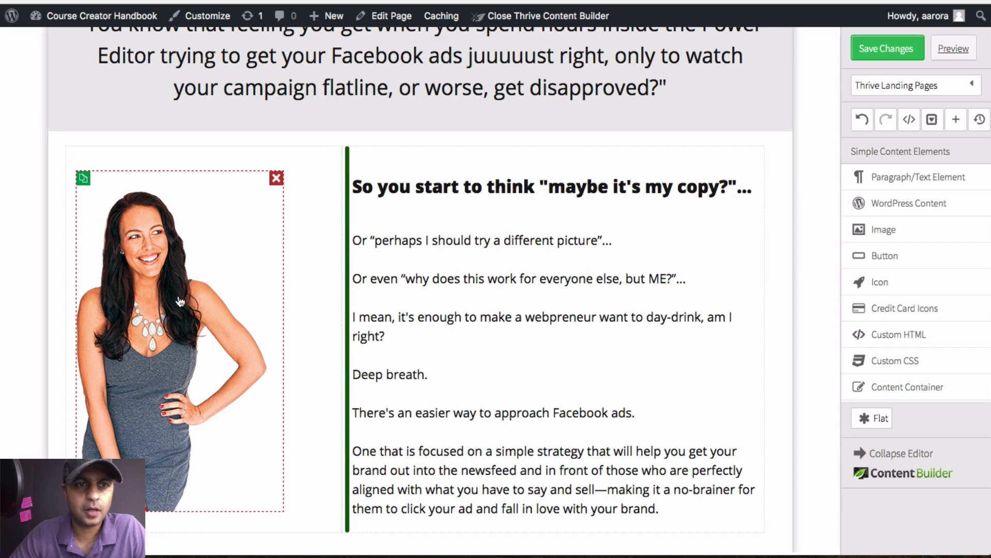
Center the inserted image in its column and close the image options
left_click(181, 302)
left_click(240, 94)
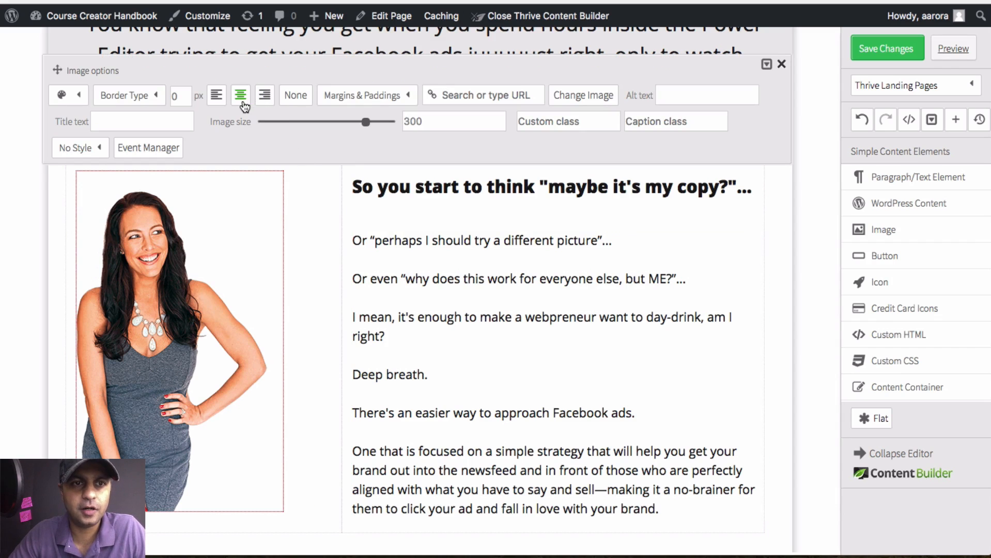
left_click(780, 64)
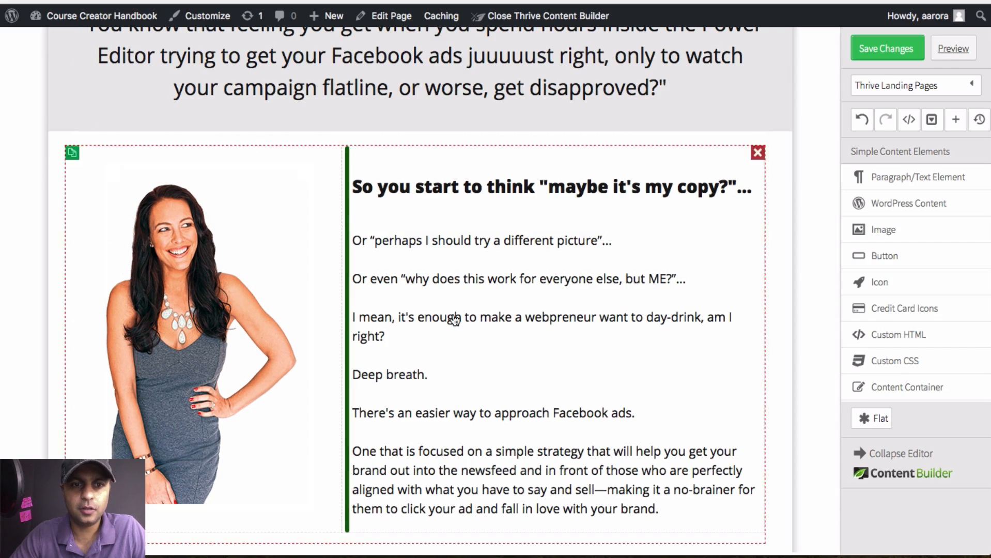
Compare the section with the ADdicted page, then set the image-and-text columns' vertical alignment to bottom and close the column options
scroll(452, 316, "down", 3)
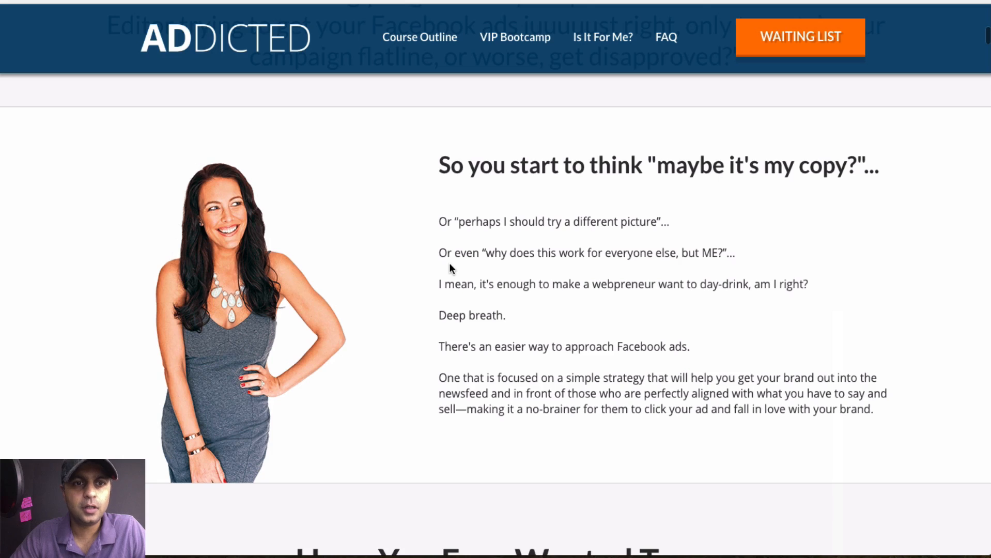
scroll(449, 263, "down", 1)
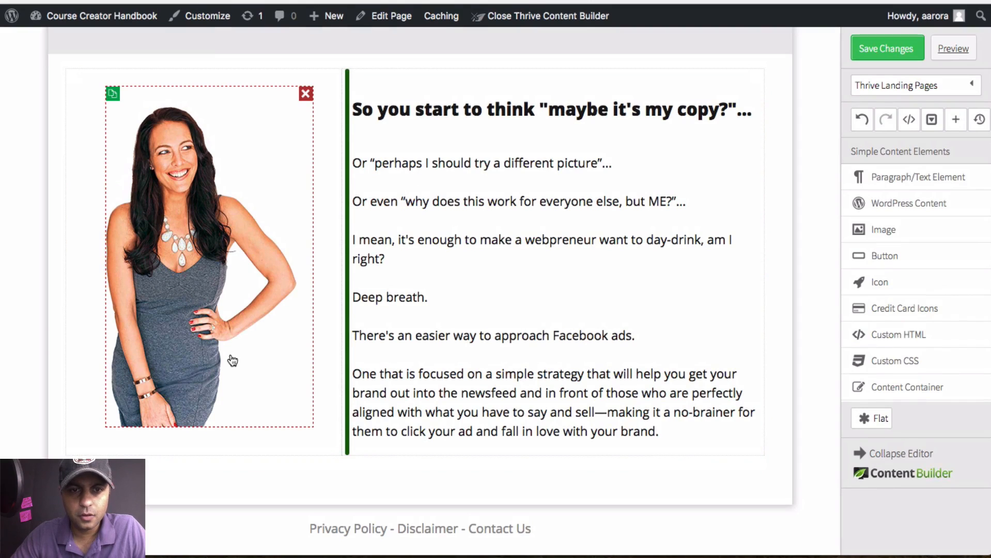
left_click(315, 77)
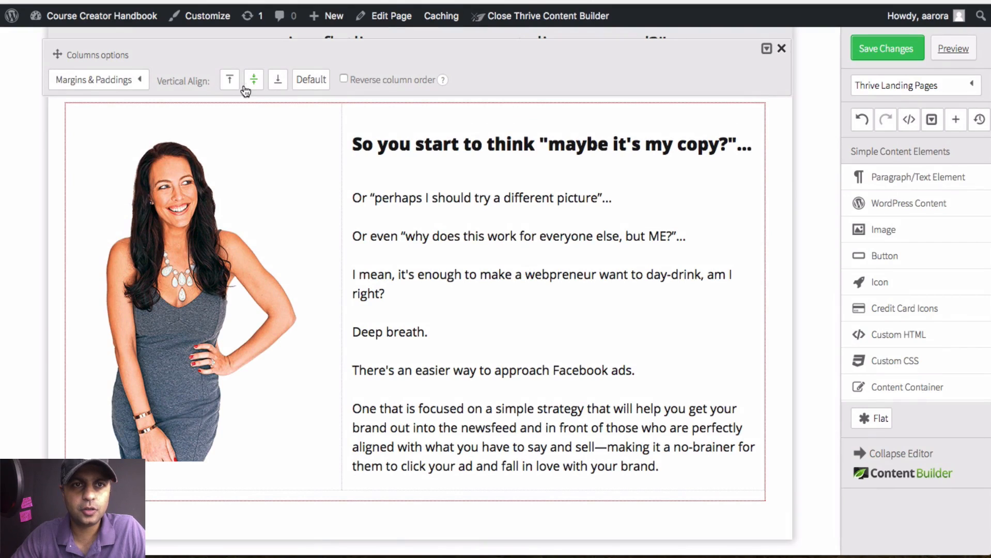
left_click(278, 83)
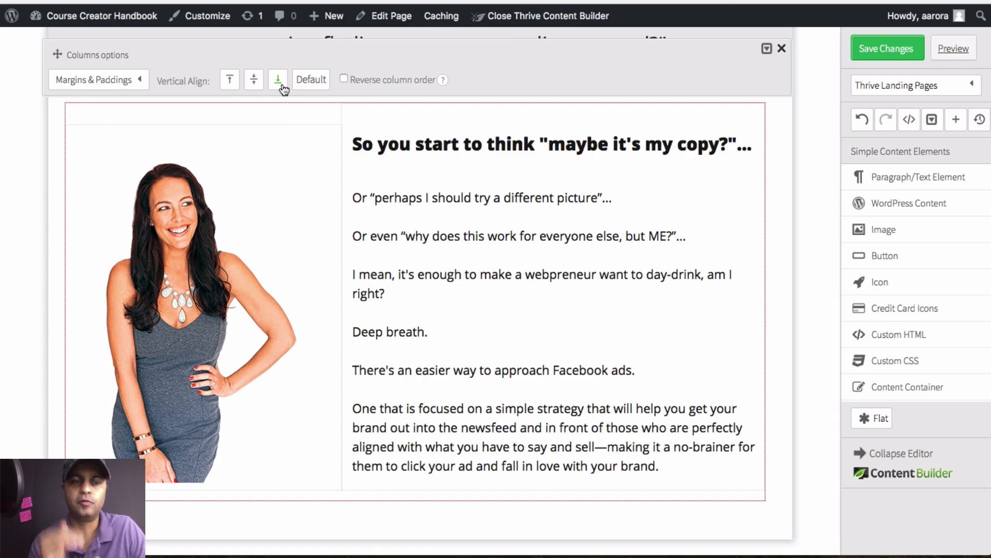
left_click(255, 82)
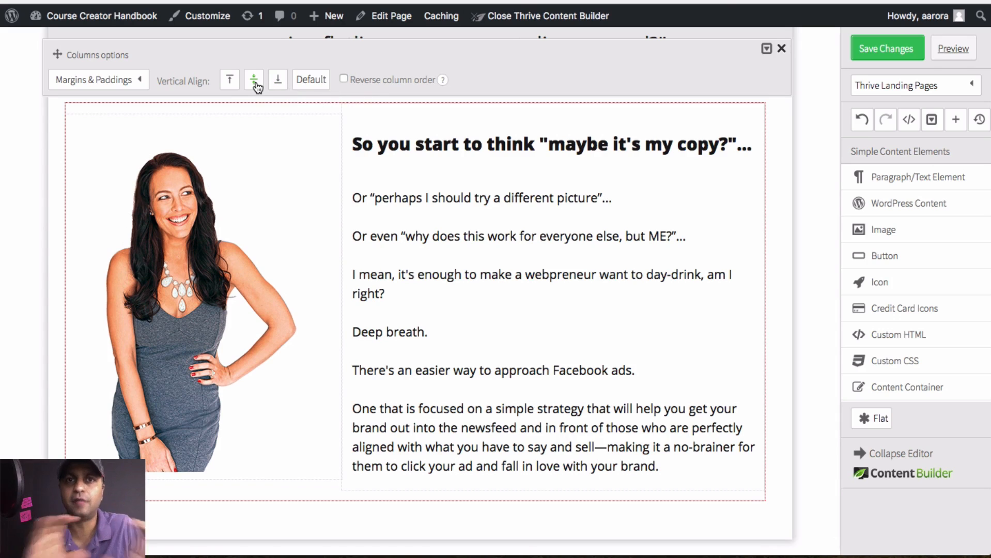
left_click(278, 82)
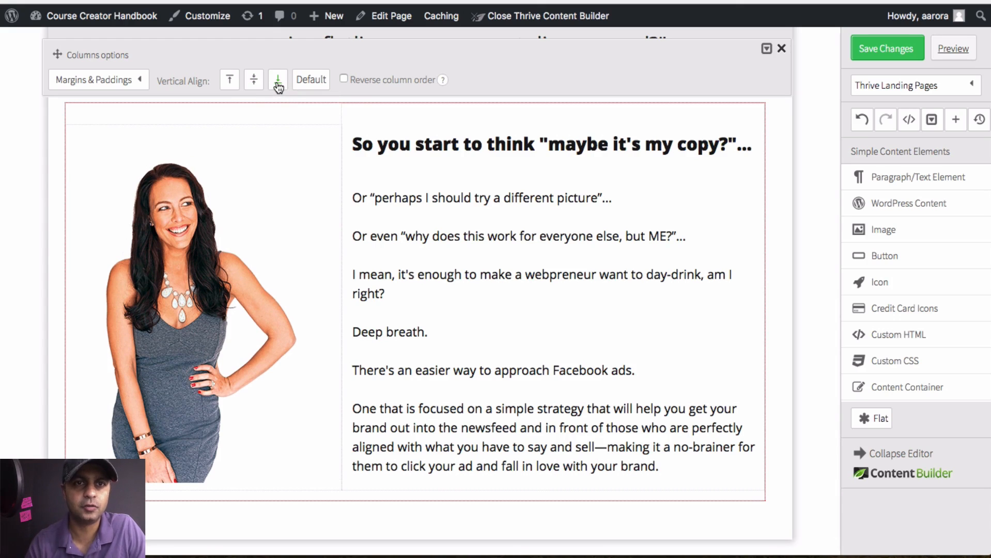
left_click(781, 48)
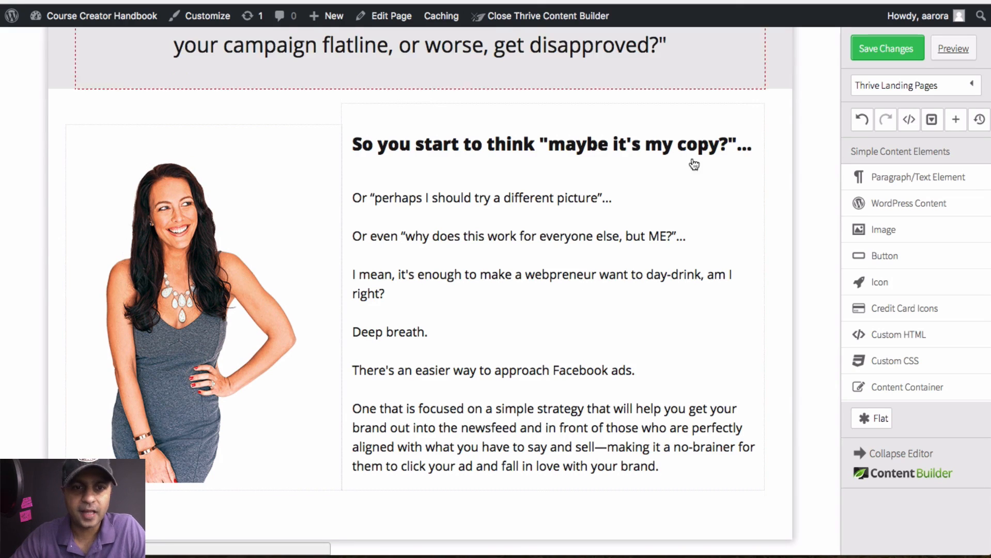
Add a new page section directly beneath the image-and-text columns
scroll(518, 376, "down", 2)
scroll(907, 361, "down", 5)
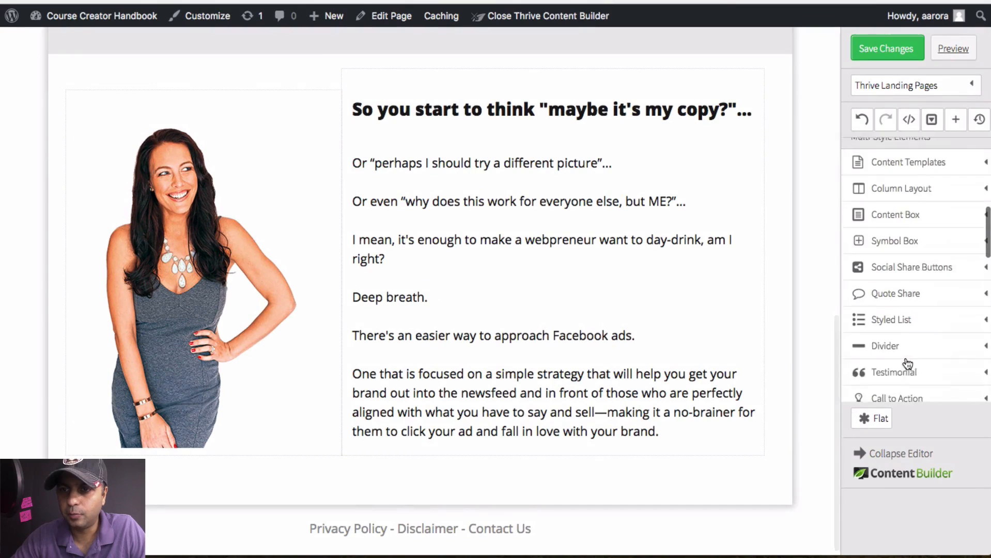
scroll(908, 363, "down", 5)
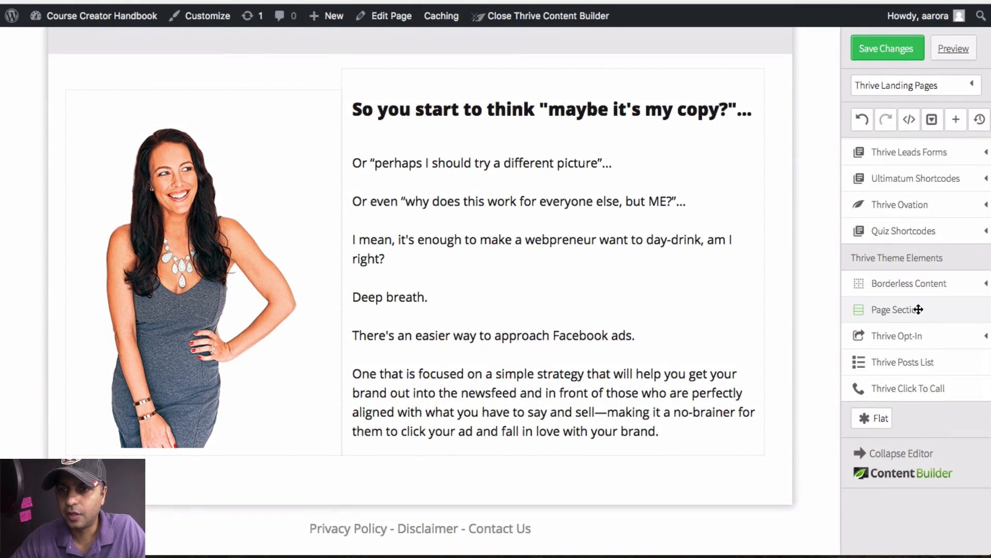
left_click_drag(915, 309, 282, 458)
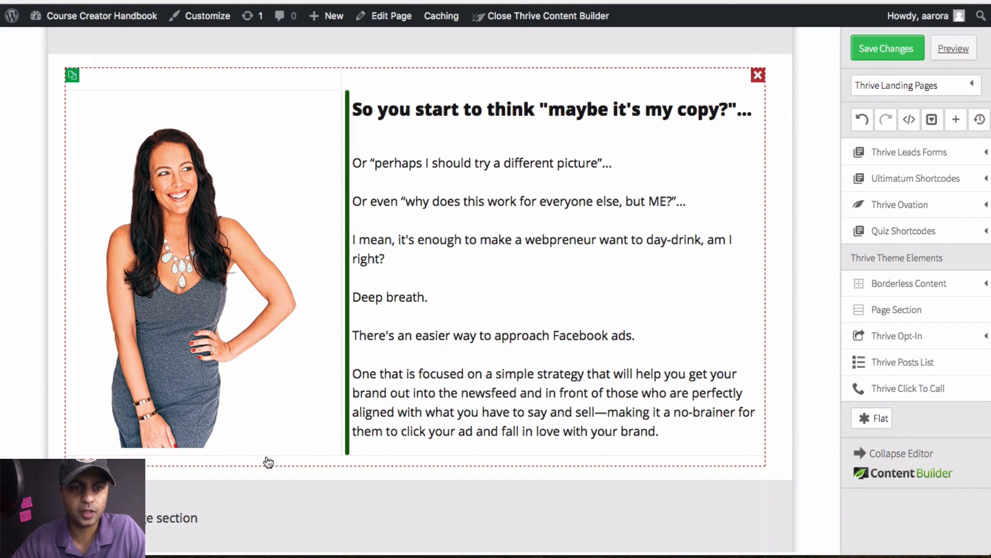
Open the margin and padding settings of the new page section
left_click(280, 493)
left_click(373, 329)
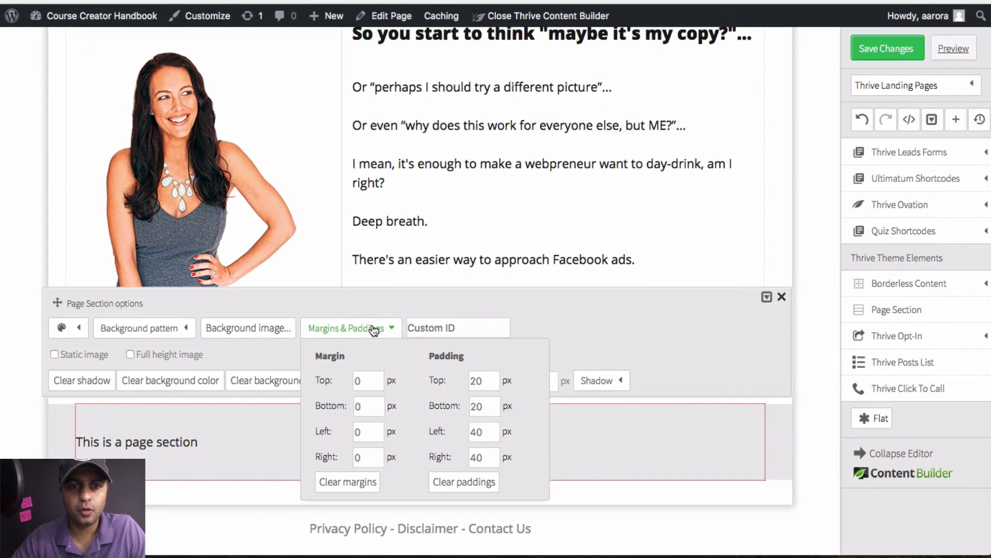
Set the page section's top margin to -30 px and close the section options
left_click(368, 381)
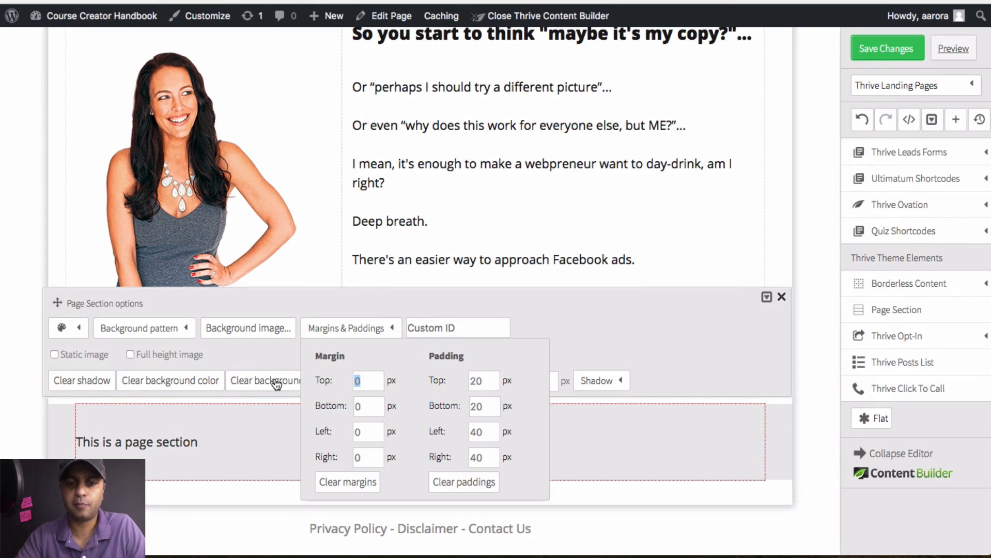
type("-30")
key("Tab")
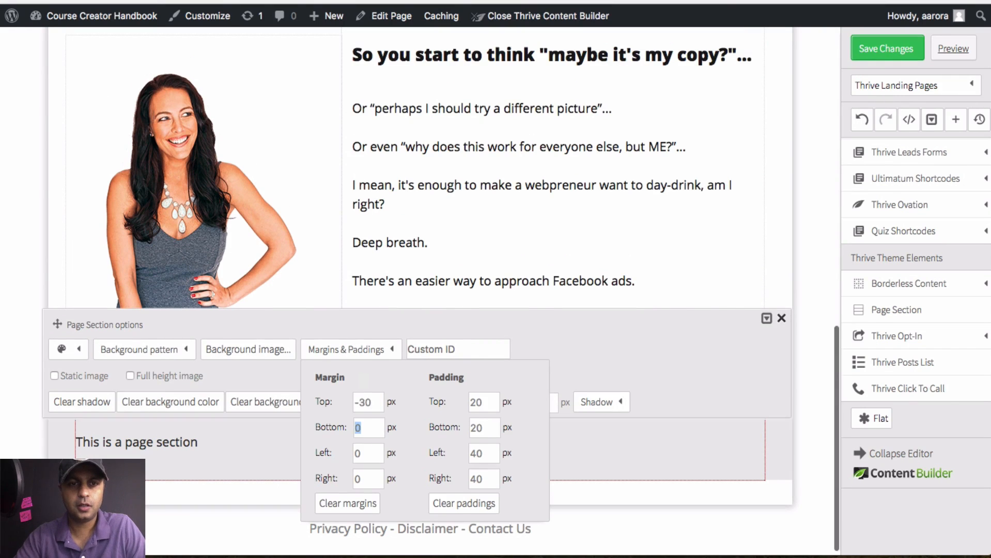
key("Escape")
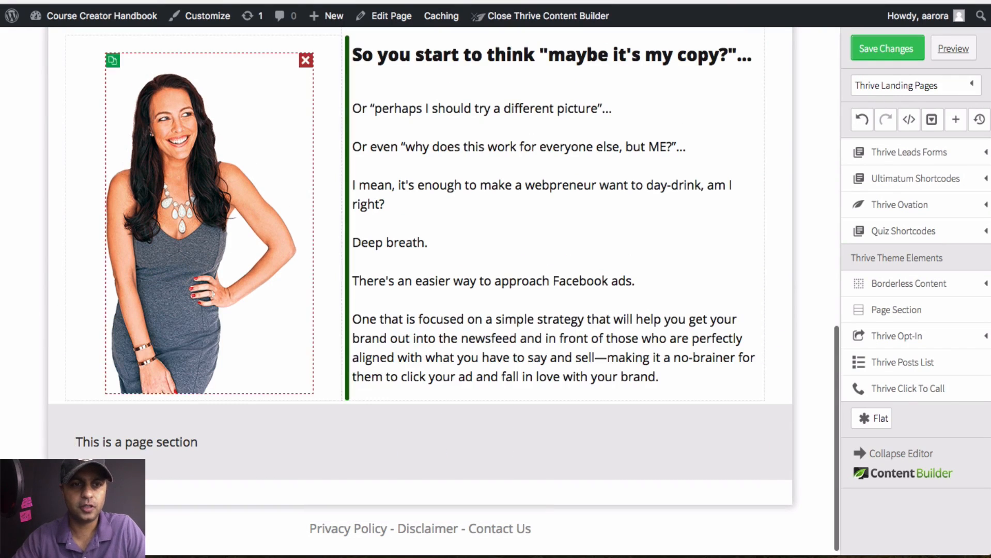
Change the page section's top margin to -40 px and close its options
left_click(284, 417)
left_click(346, 328)
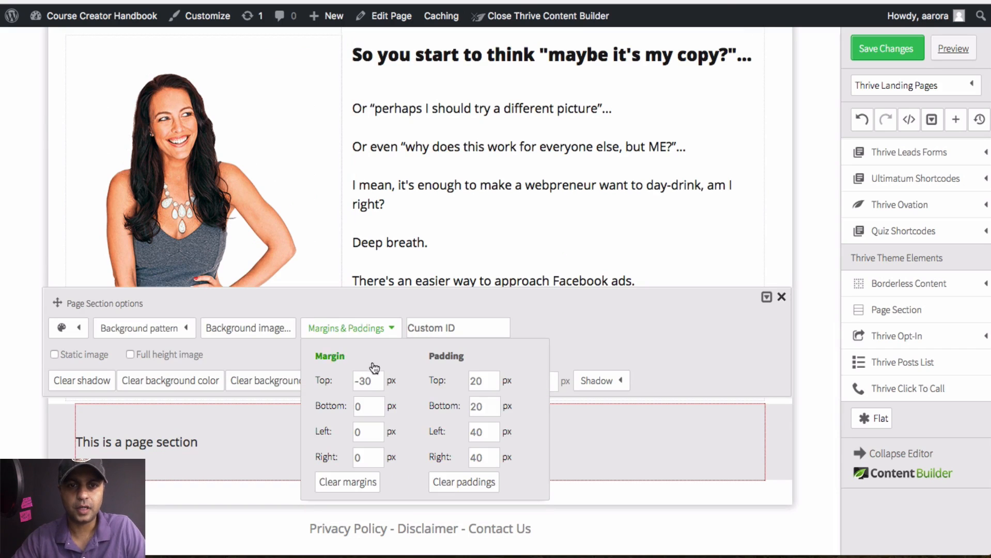
left_click(371, 374)
key("BackSpace")
key("BackSpace")
type("40")
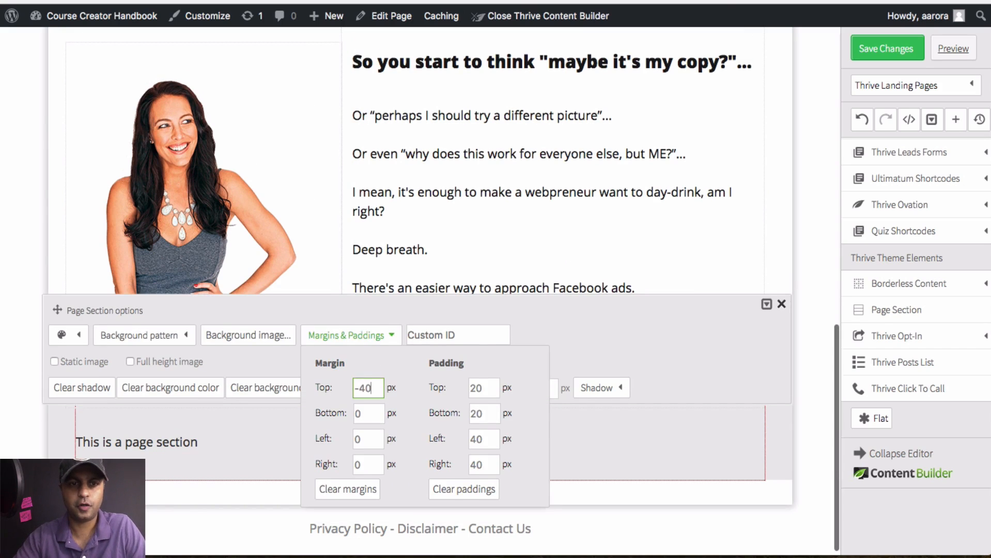
key("Escape")
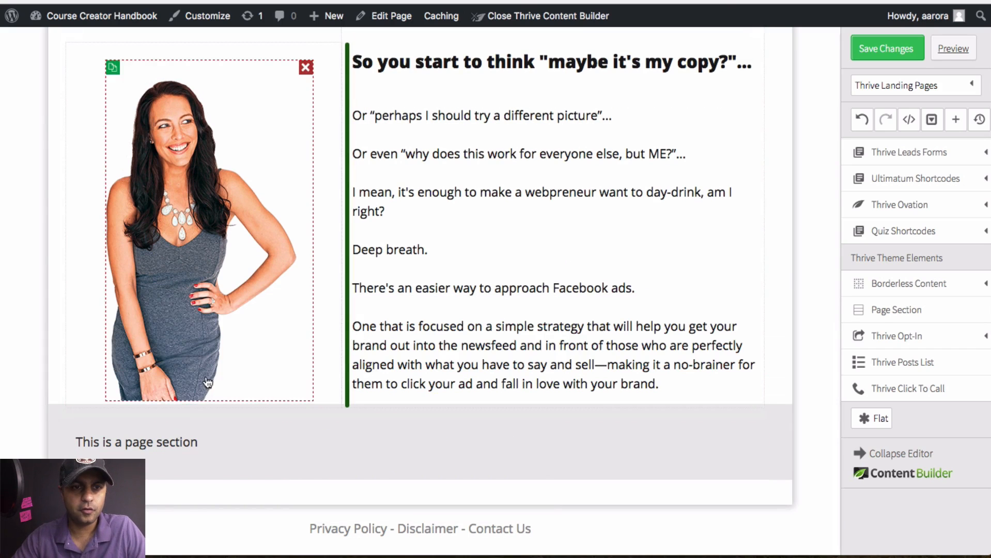
Set the top margin of the page section below the photo to -45 px and apply it
left_click(232, 421)
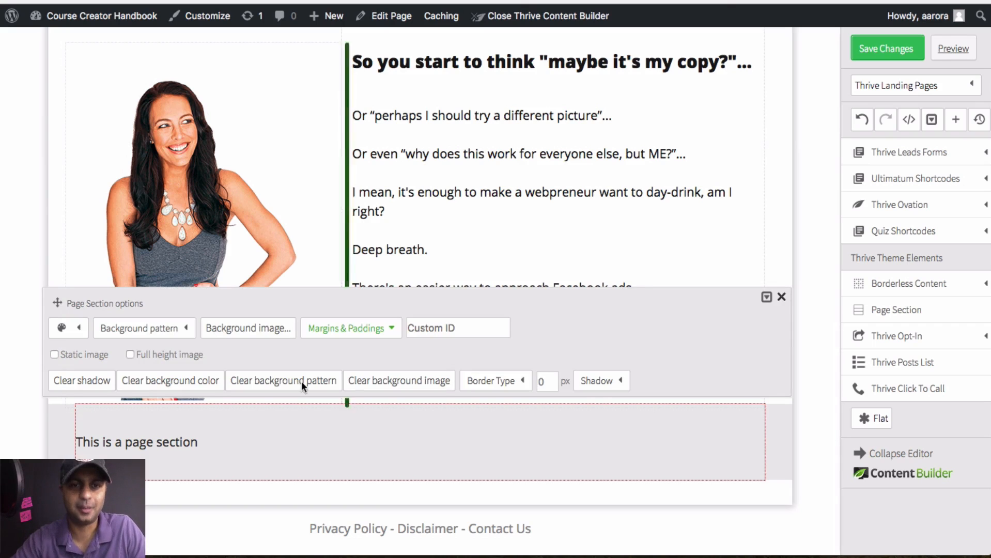
left_click(376, 334)
left_click_drag(376, 381, 331, 384)
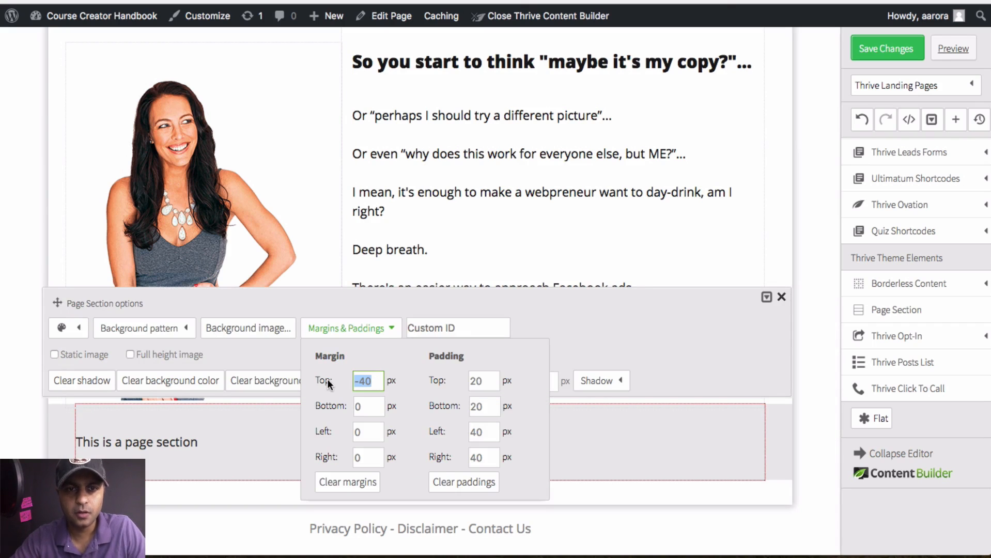
type("-45")
key("Tab")
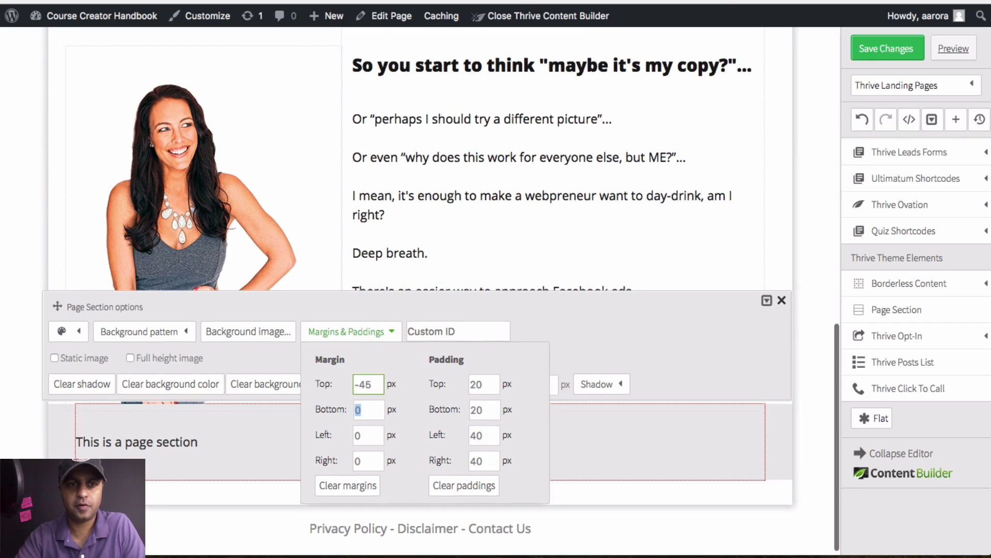
key("Return")
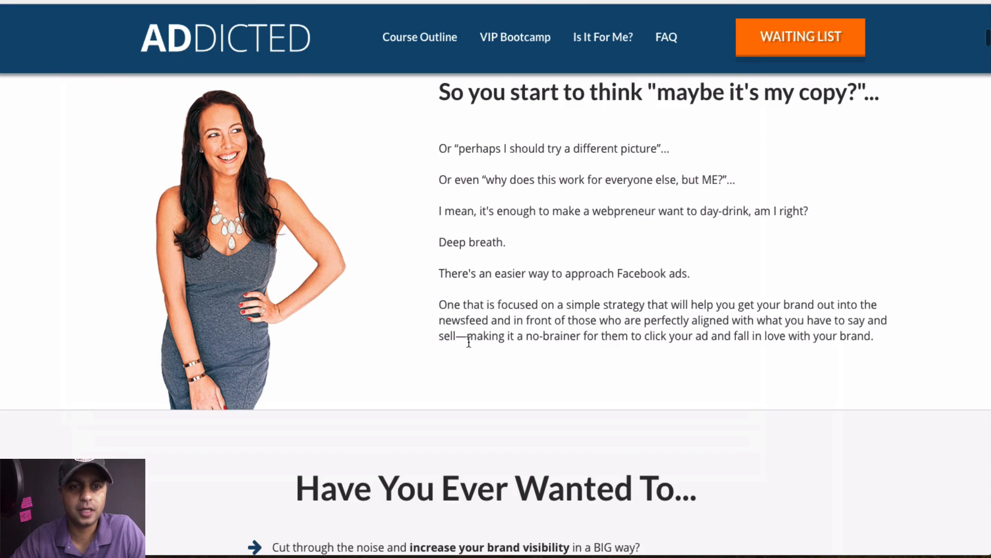
Switch to the ADDICTED sales page and copy the "Have You Ever Wanted To..." heading
scroll(468, 342, "down", 7)
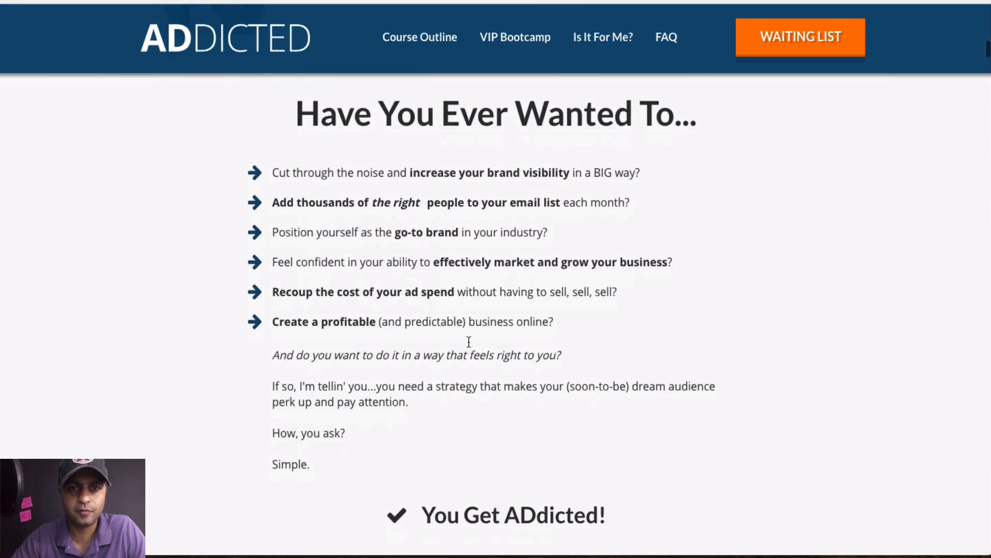
scroll(469, 342, "up", 1)
left_click_drag(295, 163, 712, 154)
key("ctrl+c")
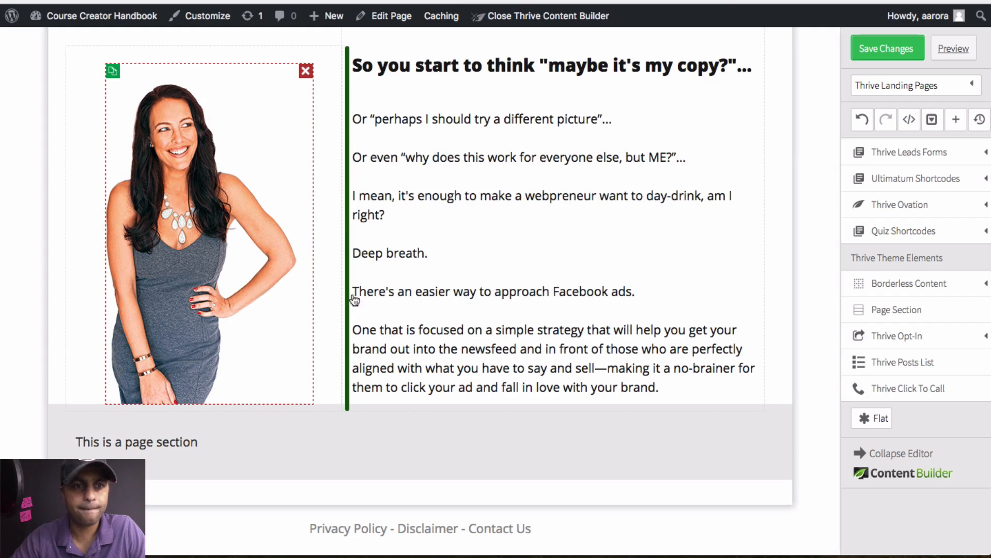
In the landing page editor, change the page section's background colour to a lighter grey and close its options
left_click(206, 418)
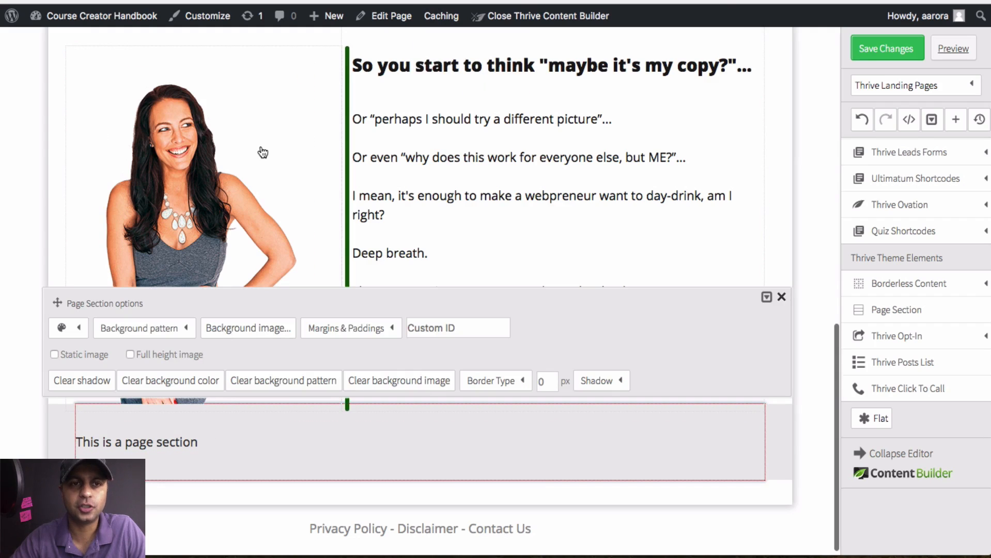
left_click(66, 330)
left_click(129, 380)
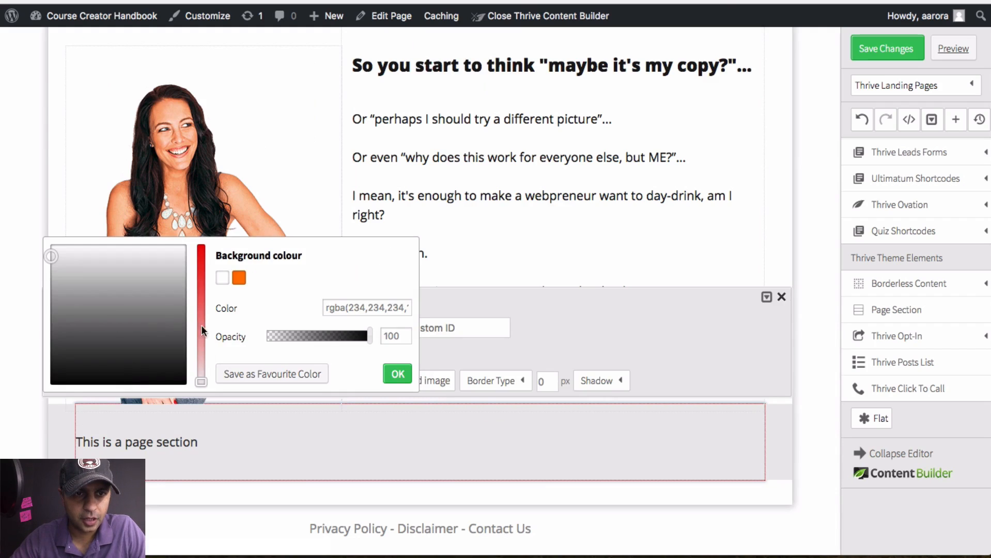
left_click(60, 250)
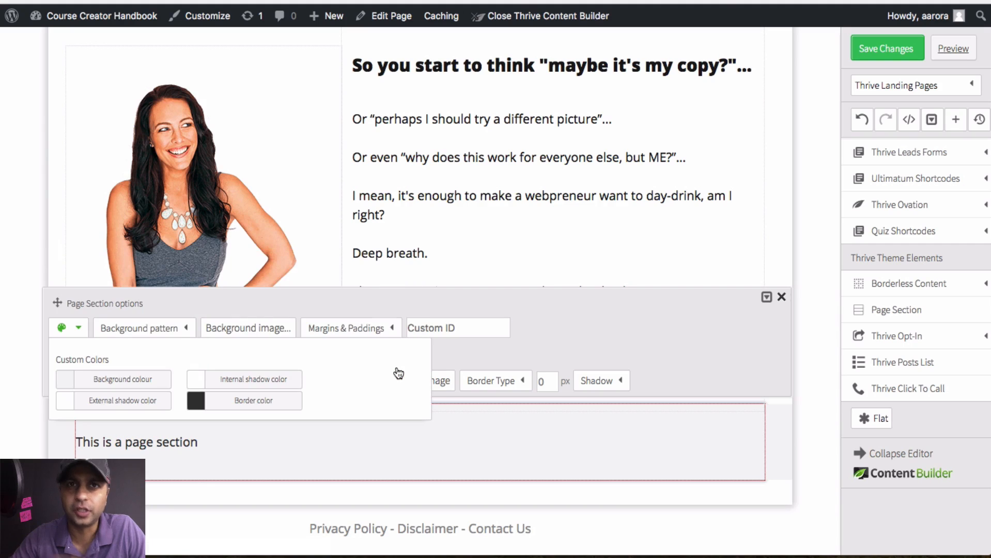
left_click(397, 373)
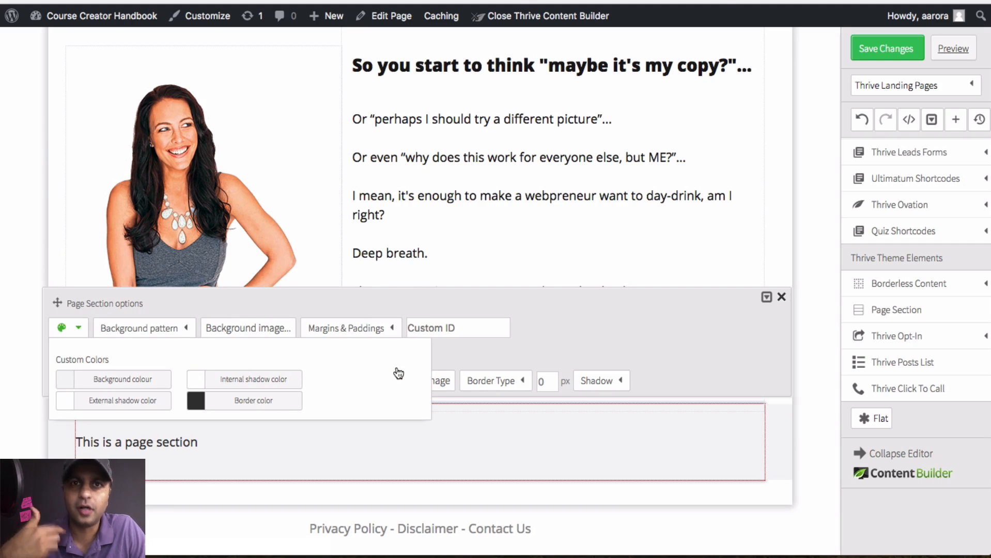
left_click(783, 297)
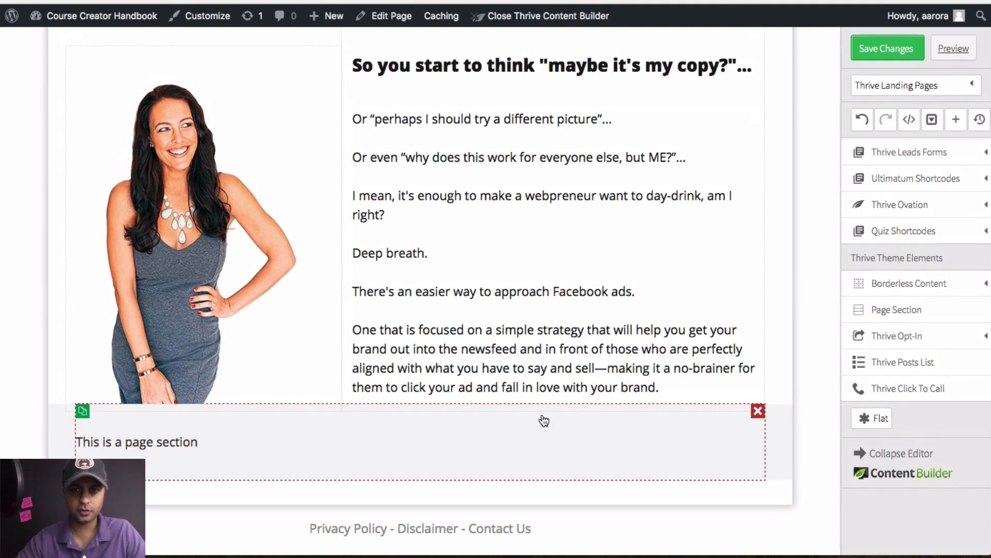
key("F2")
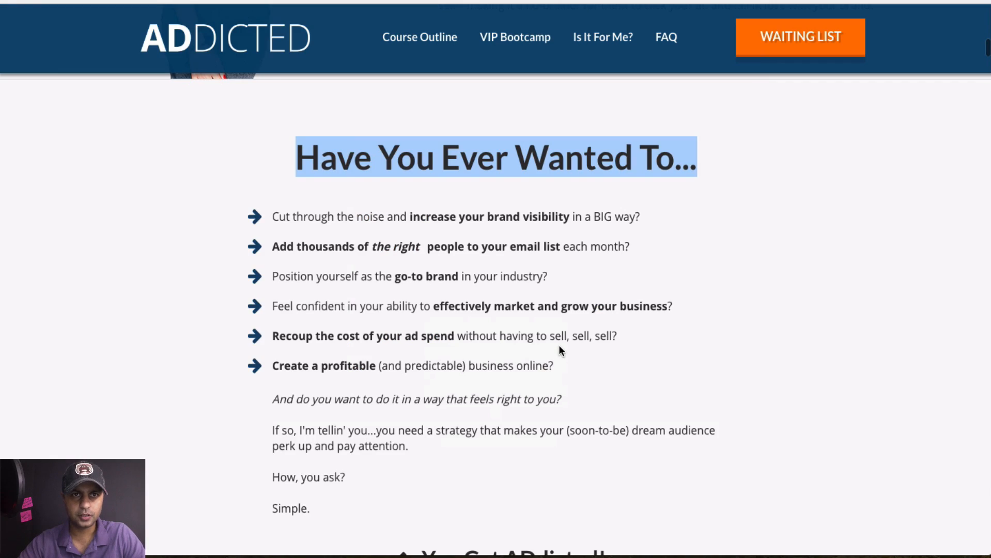
scroll(559, 350, "up", 3)
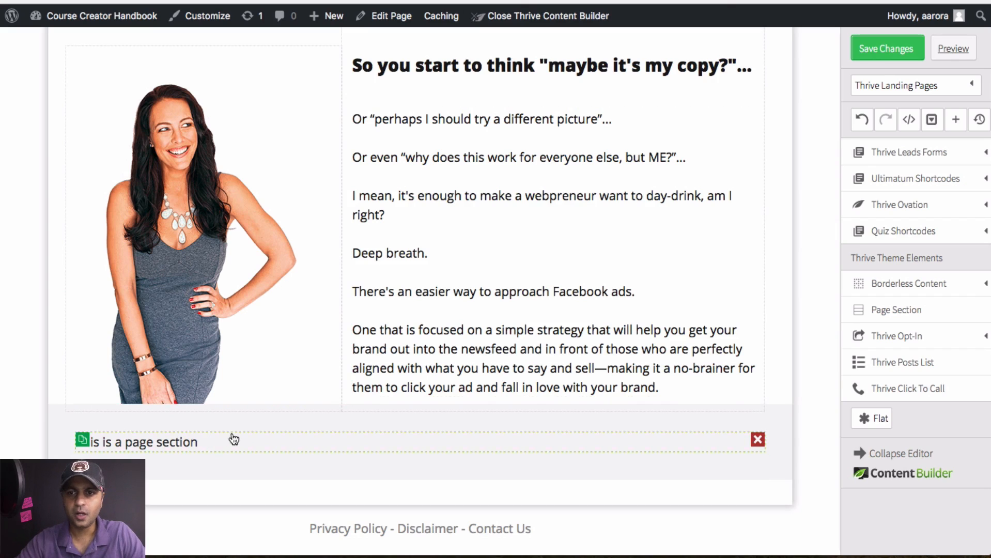
left_click(286, 446)
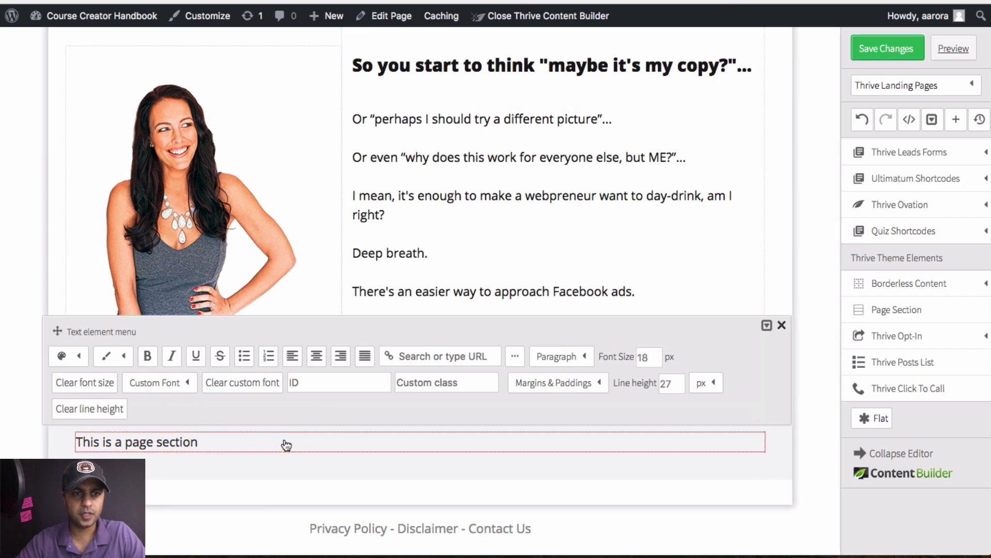
triple_click(284, 443)
left_click(783, 327)
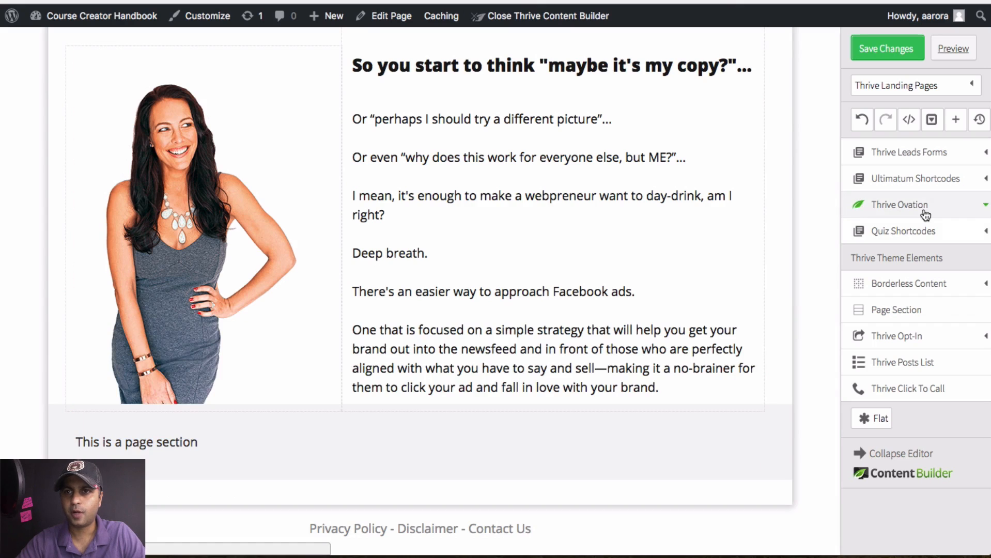
Add a Paragraph/Text Element above the placeholder text in the page section and paste "Have You Ever Wanted To..." into it
scroll(910, 204, "up", 5)
left_click_drag(888, 177, 332, 437)
left_click(305, 411)
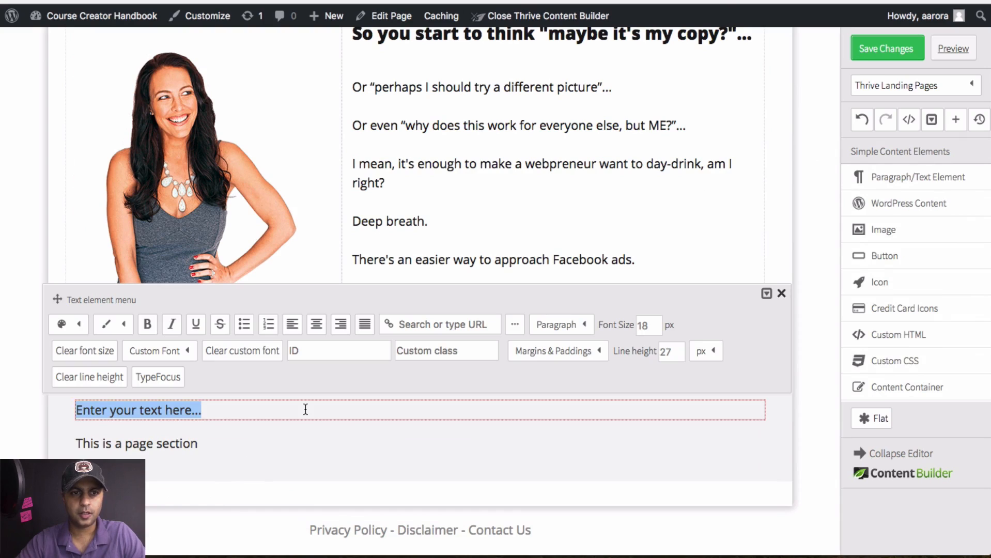
key("ctrl+v")
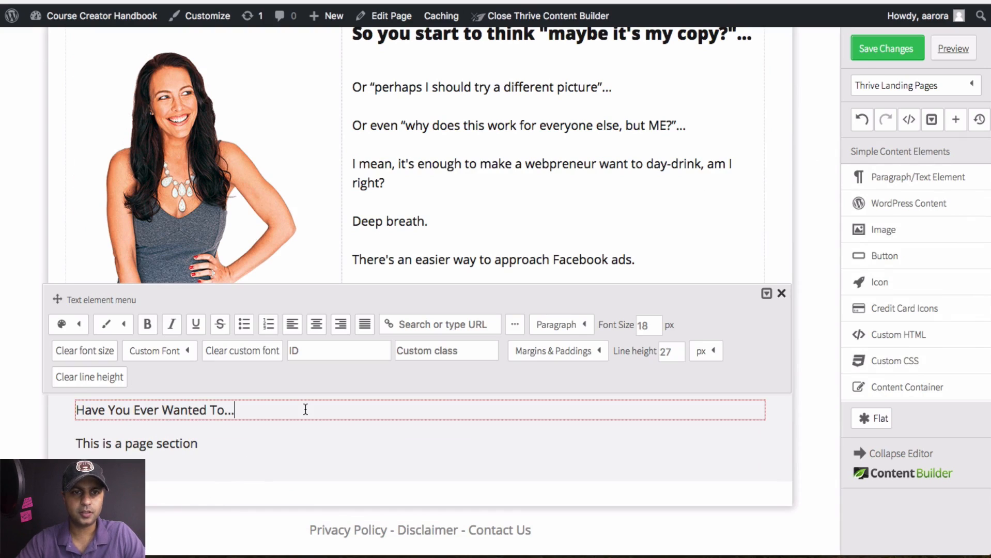
Centre the "Have You Ever Wanted To..." text and format it as Heading 2
left_click(316, 324)
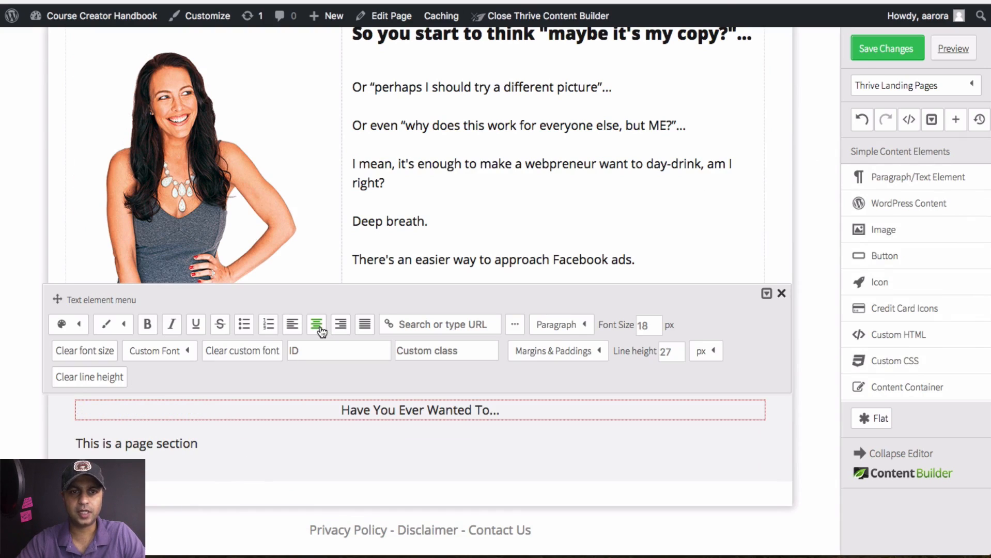
left_click(562, 324)
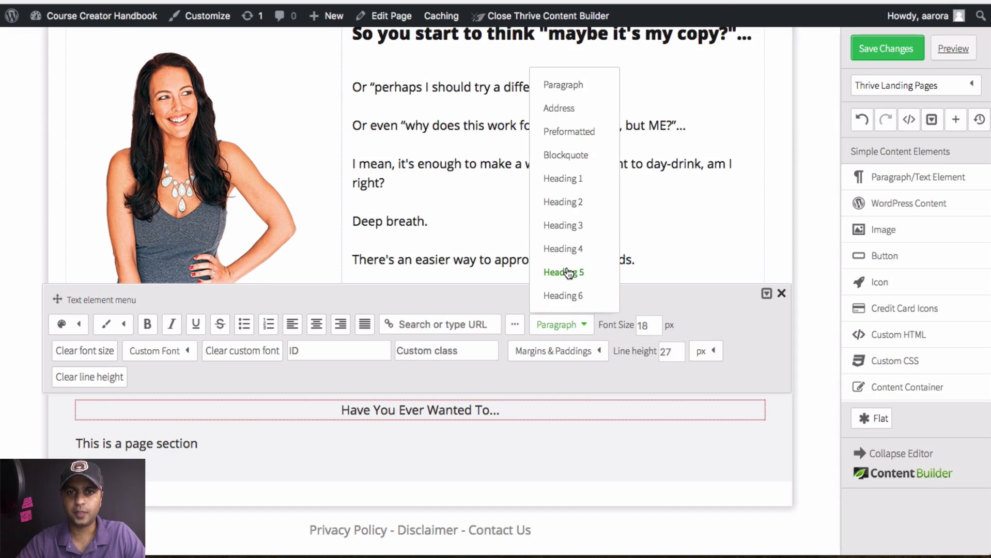
left_click(563, 202)
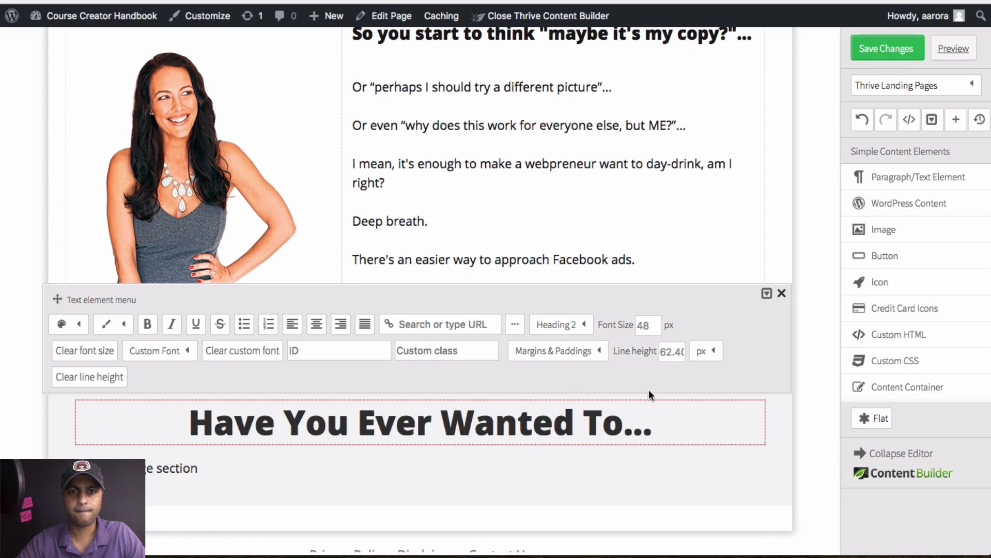
Colour the "Have You Ever Wanted To..." heading black and delete the "This is a page section" placeholder text
key("super+a")
left_click(64, 325)
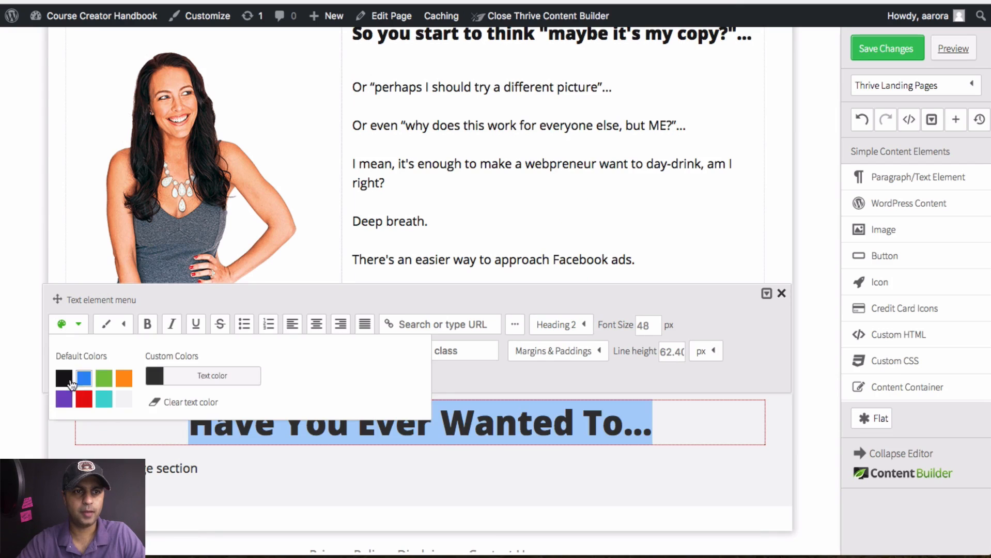
left_click(781, 293)
scroll(398, 459, "down", 1)
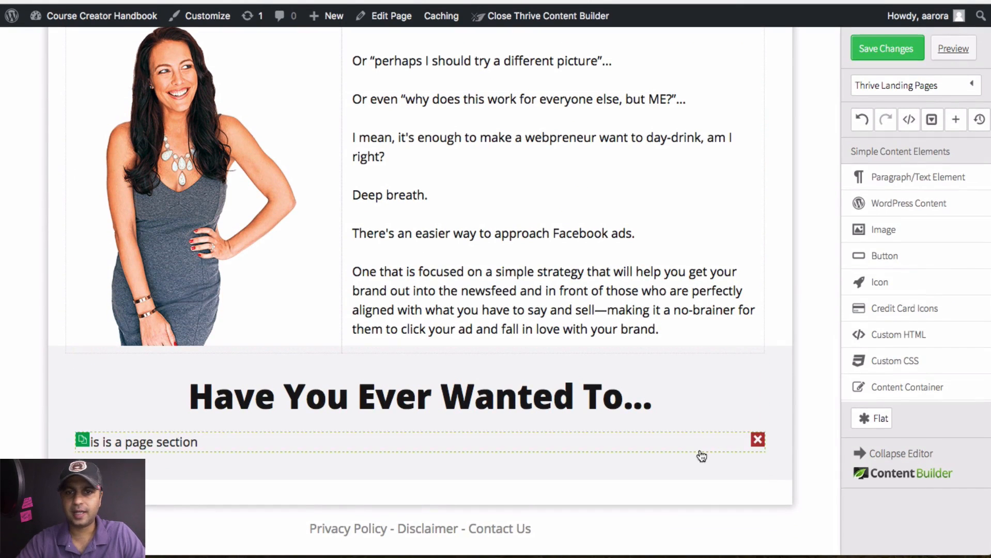
left_click(757, 440)
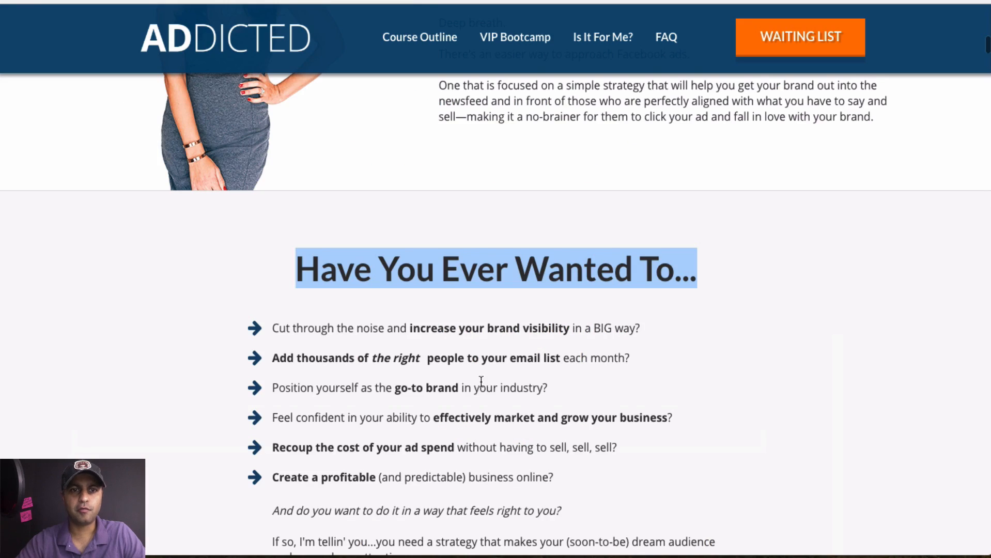
On the ADDICTED sales page, select the first bullet line, "Cut through the noise and increase your brand visibility in a BIG way?"
scroll(481, 381, "down", 3)
left_click_drag(572, 334, 260, 179)
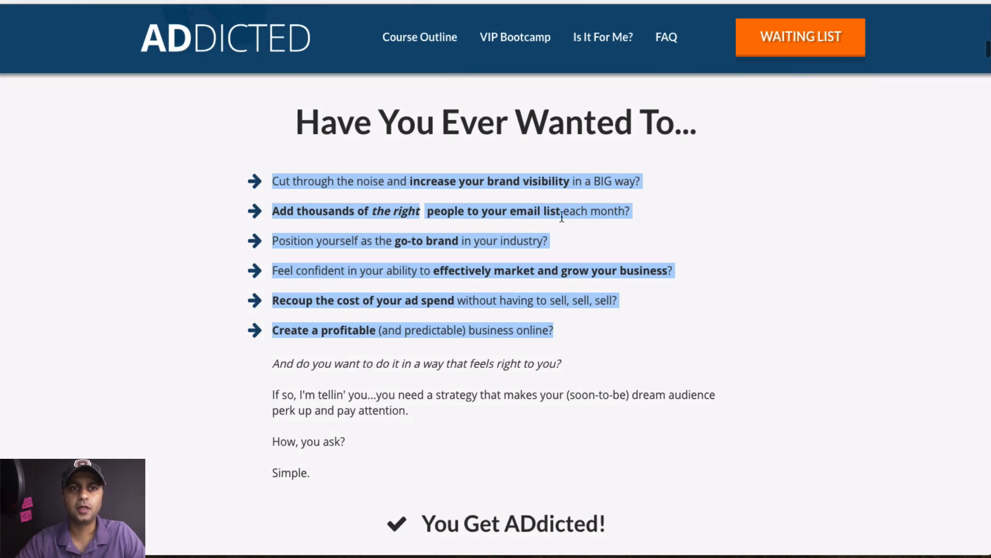
left_click_drag(664, 178, 270, 165)
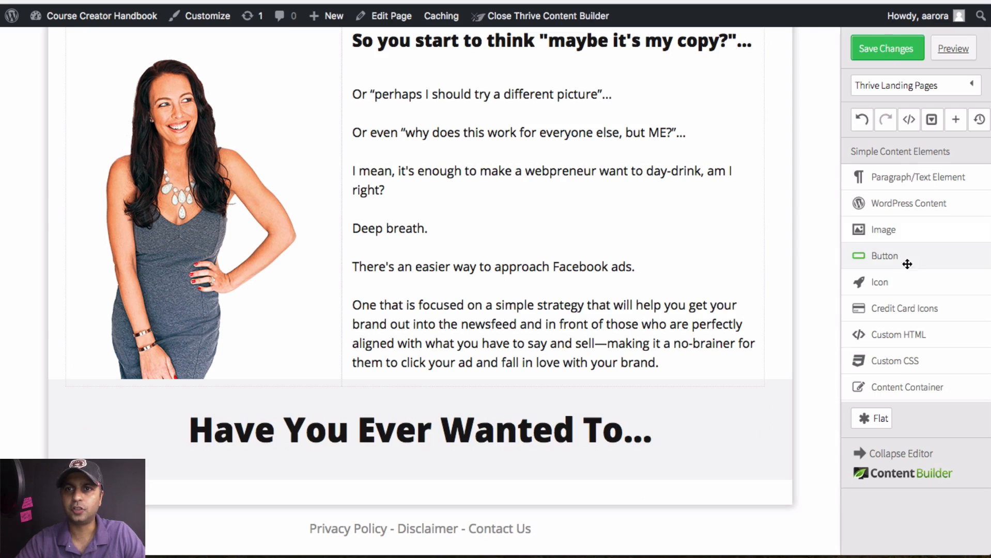
Save the page, and add a Style 1 Styled List below the "Have You Ever Wanted To..." heading
left_click(917, 50)
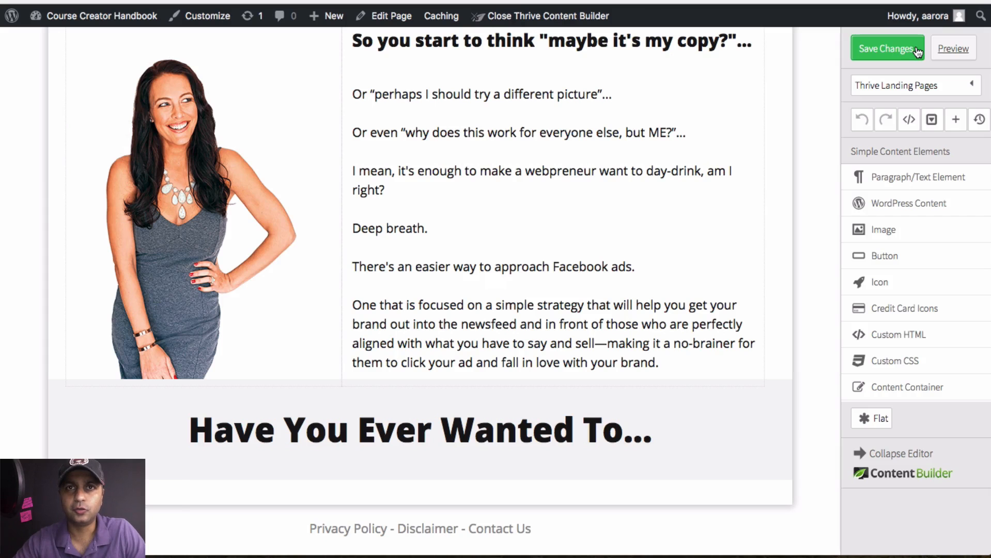
scroll(918, 224, "down", 3)
scroll(919, 225, "down", 3)
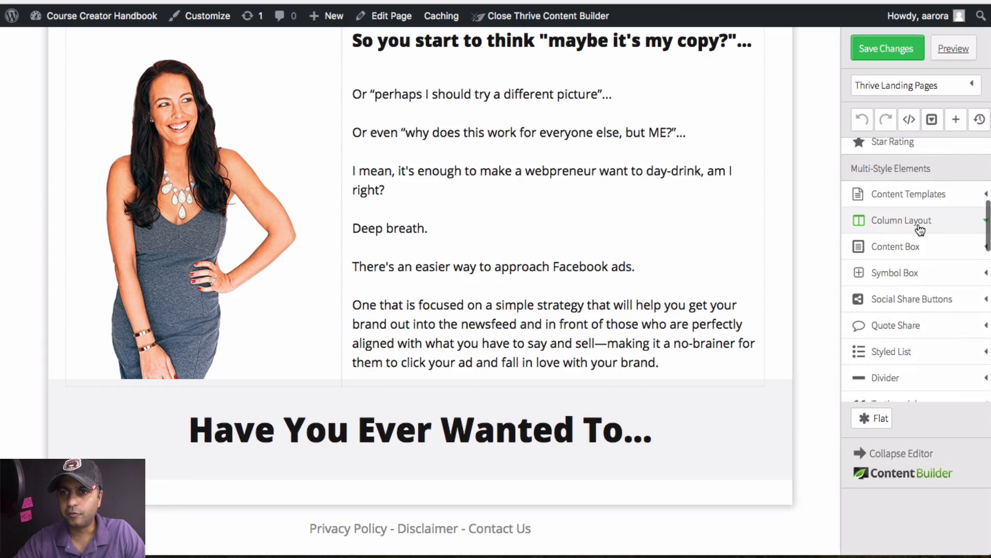
scroll(919, 230, "down", 2)
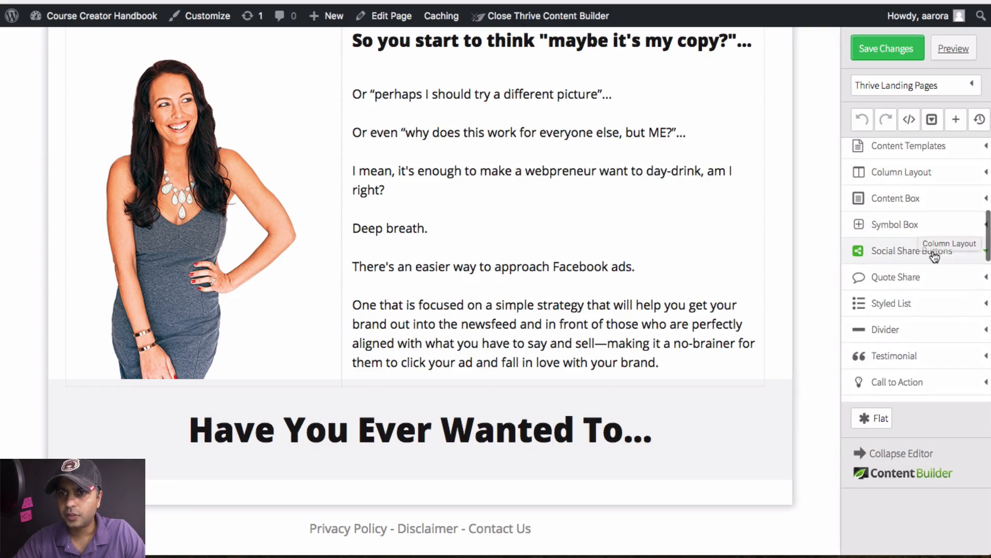
left_click(982, 309)
scroll(945, 327, "down", 3)
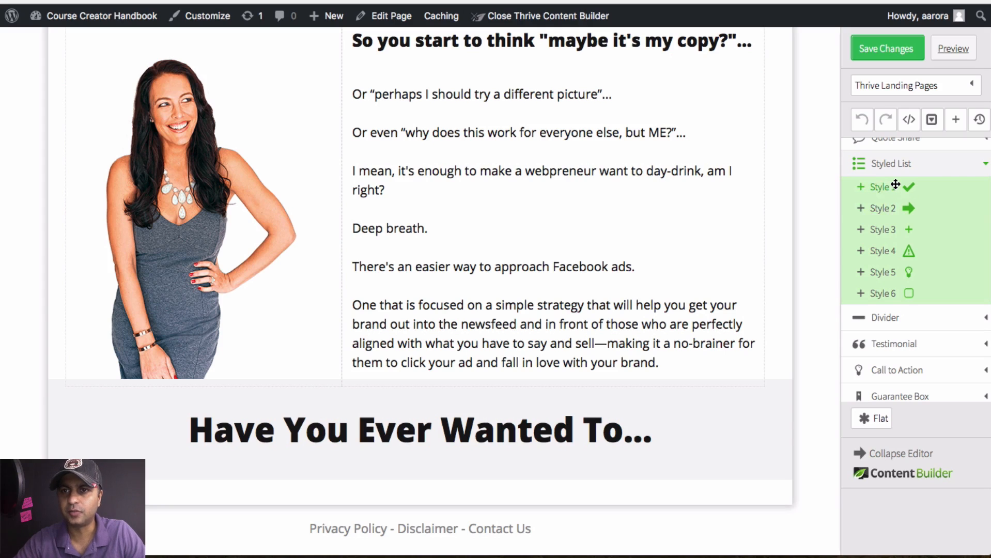
left_click_drag(896, 184, 389, 441)
scroll(389, 442, "down", 3)
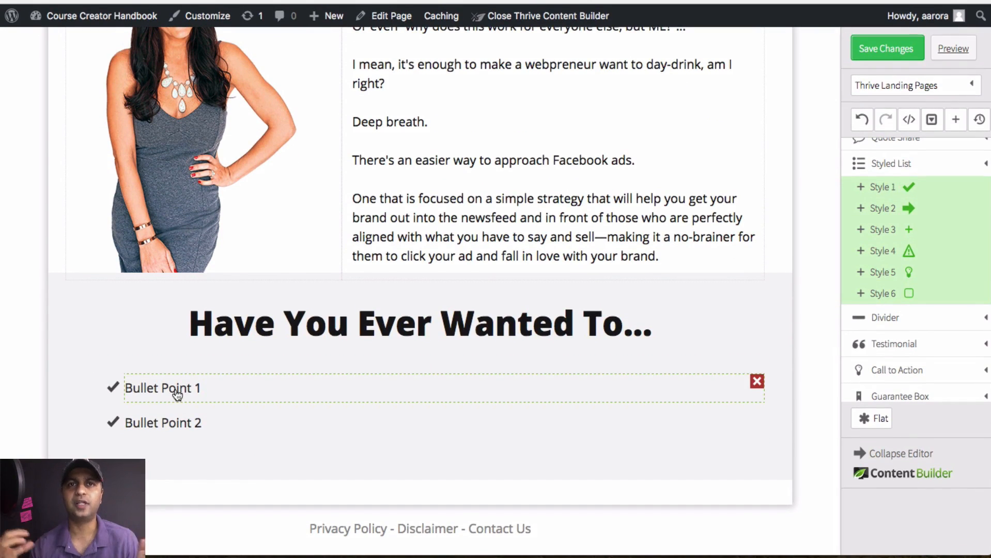
Add a Content Container between the heading and the bullet list, move the list into it, and delete its placeholder text
scroll(854, 186, "up", 10)
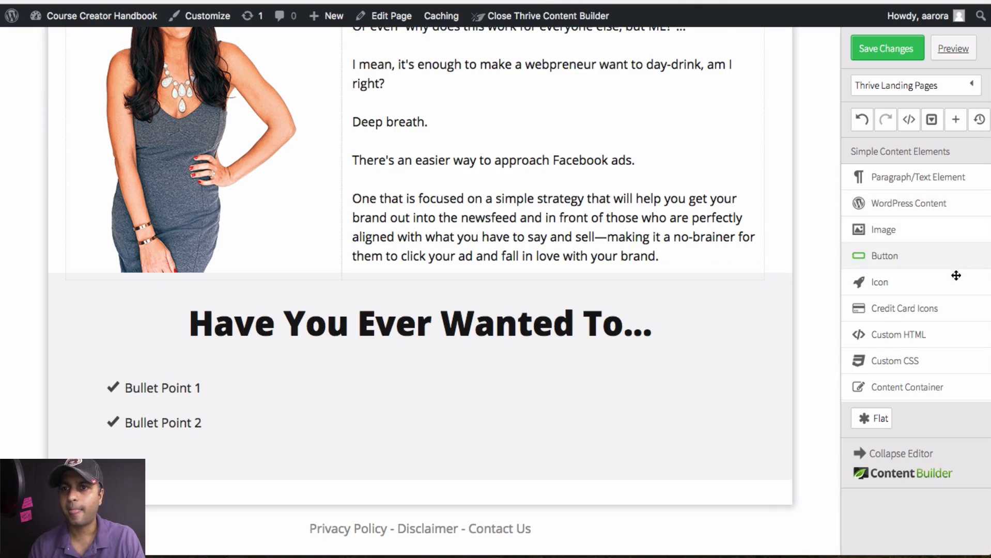
scroll(953, 289, "down", 3)
left_click_drag(948, 313, 435, 358)
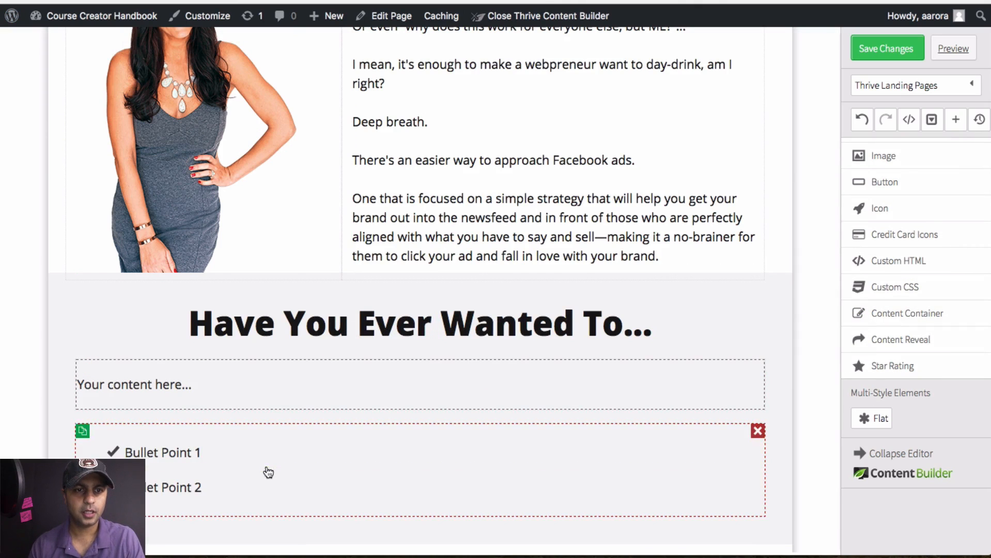
left_click_drag(268, 472, 268, 380)
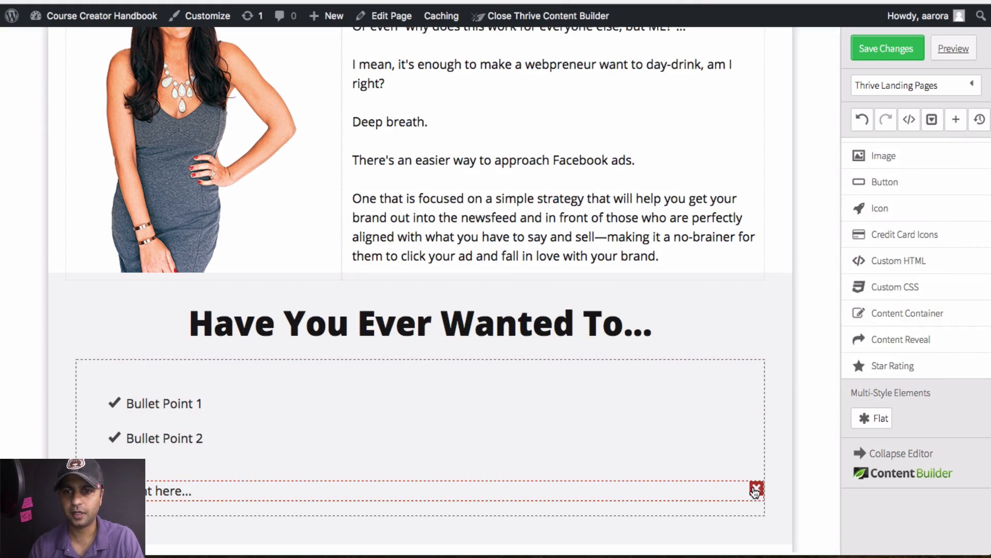
left_click(756, 489)
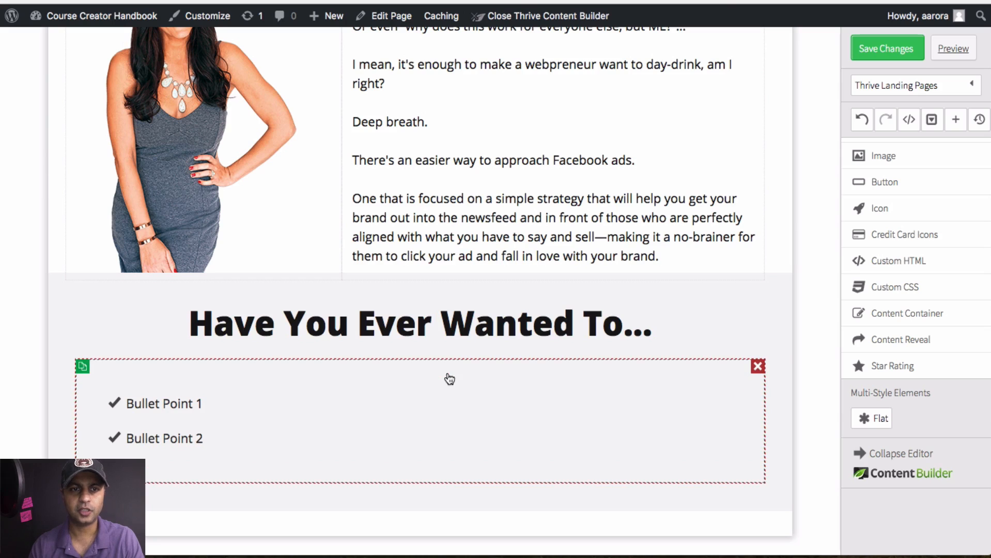
Narrow the content container around the bullet list to a max-width of 699
left_click(449, 379)
left_click_drag(367, 310, 327, 314)
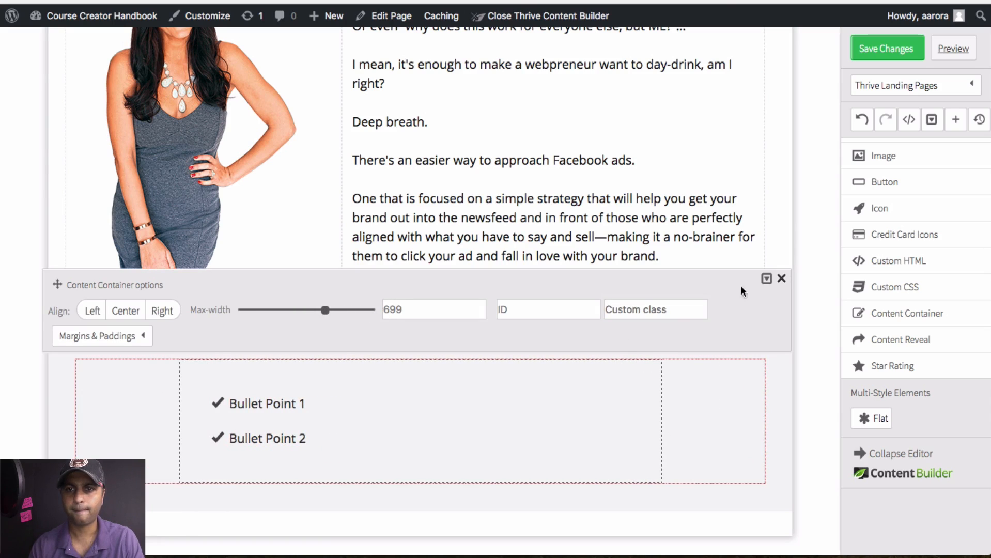
left_click(781, 278)
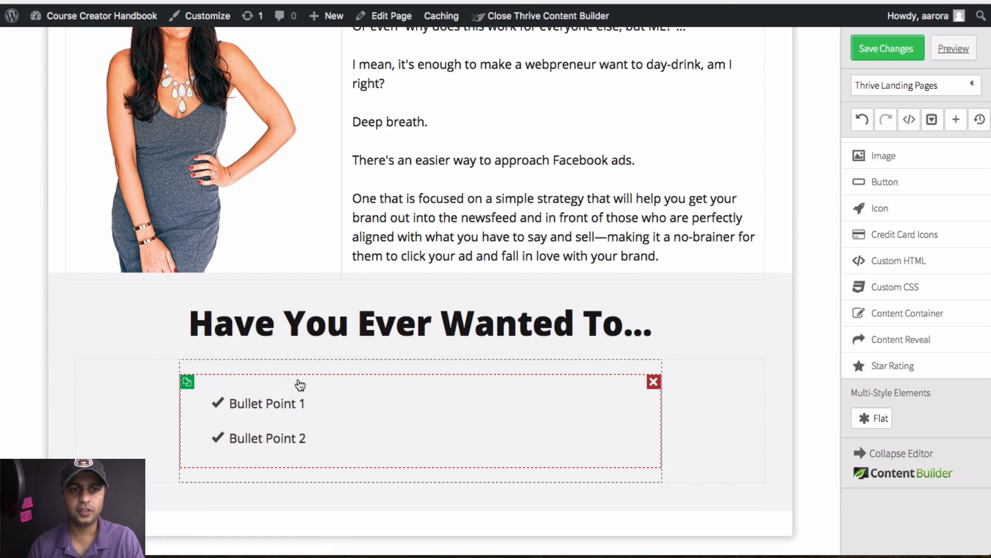
Change the bullet list to the Style 2 arrows and colour them blue, following the ADDICTED sales page
key("ctrl+Tab")
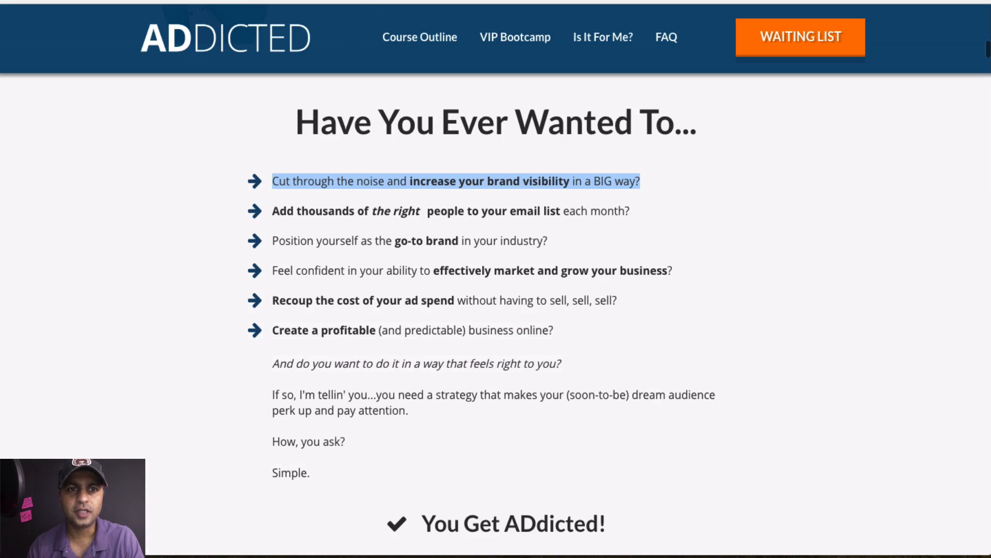
key("ctrl+shift+Tab")
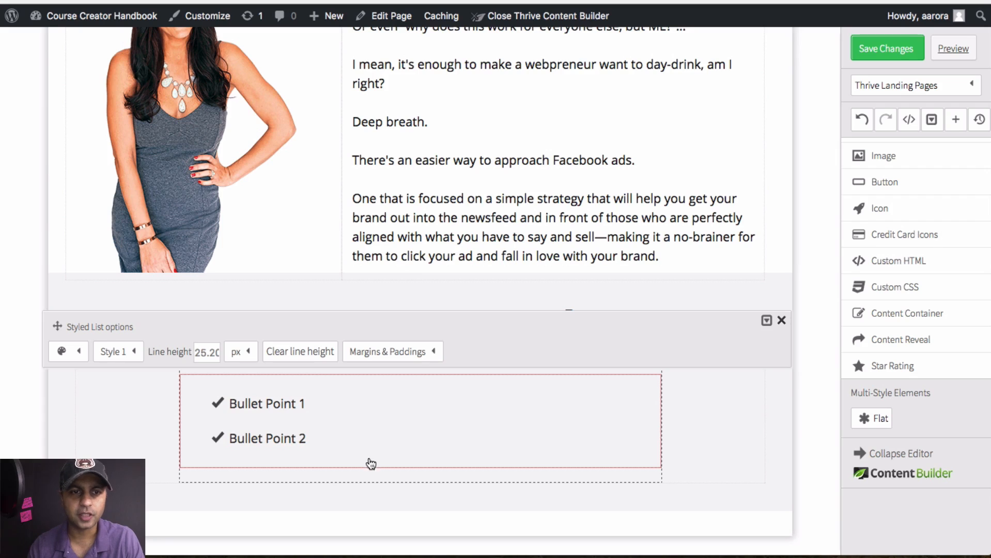
left_click(133, 356)
left_click(124, 402)
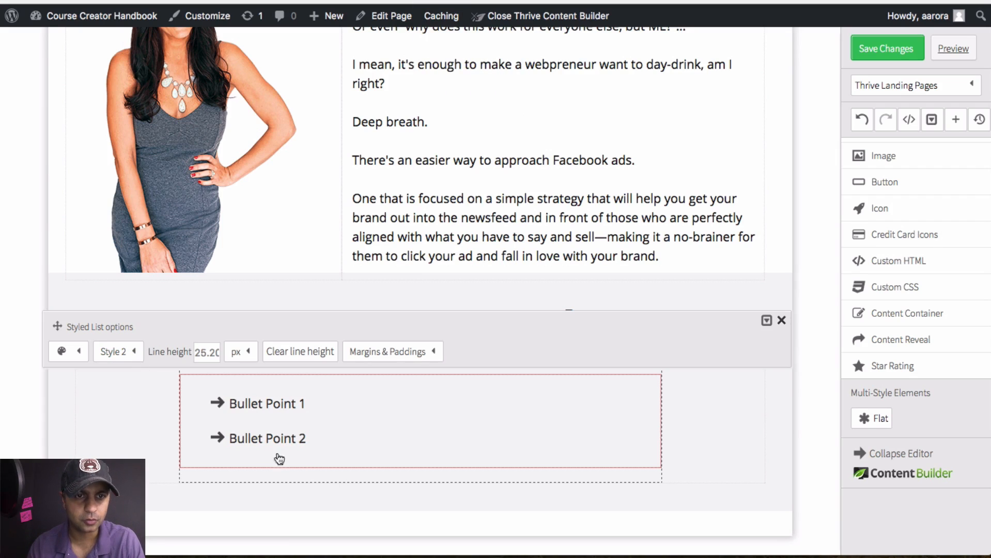
left_click(76, 356)
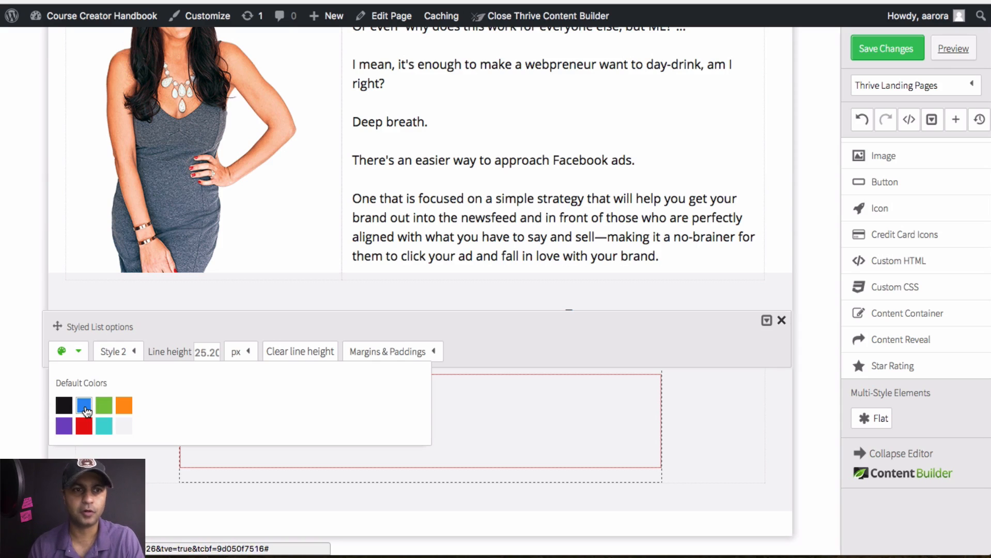
left_click(783, 320)
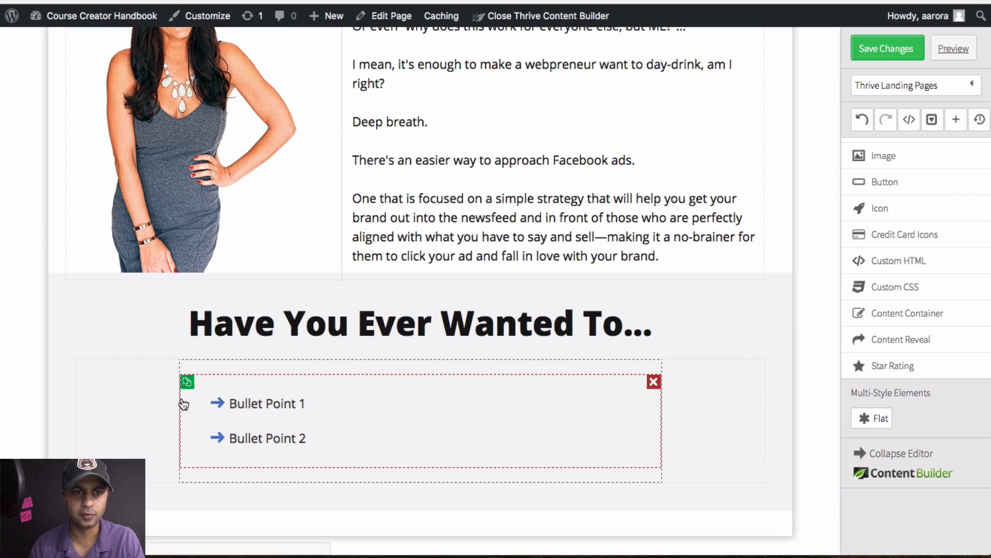
Save the changes and reload the landing page editor to get the bullet text editable
left_click(316, 413)
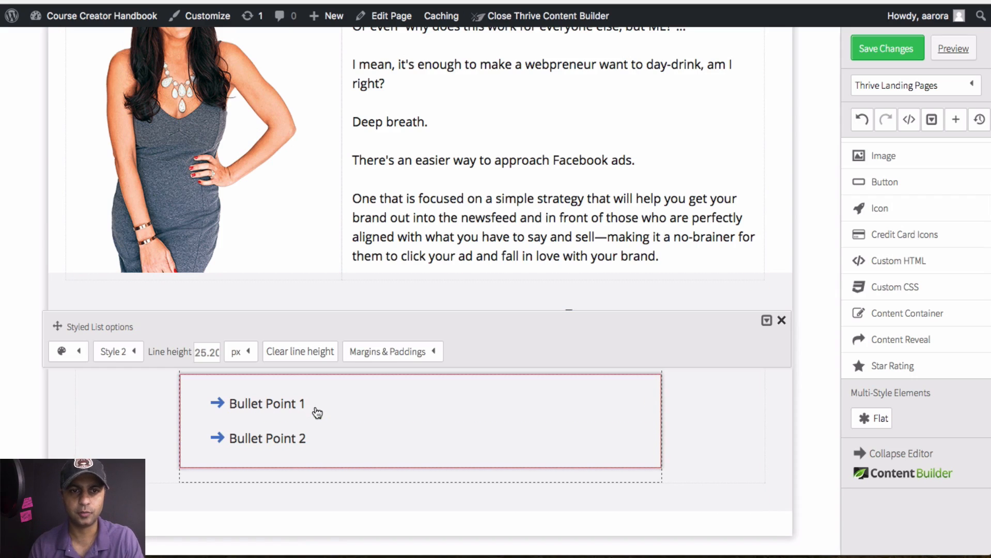
left_click(782, 320)
left_click(308, 411)
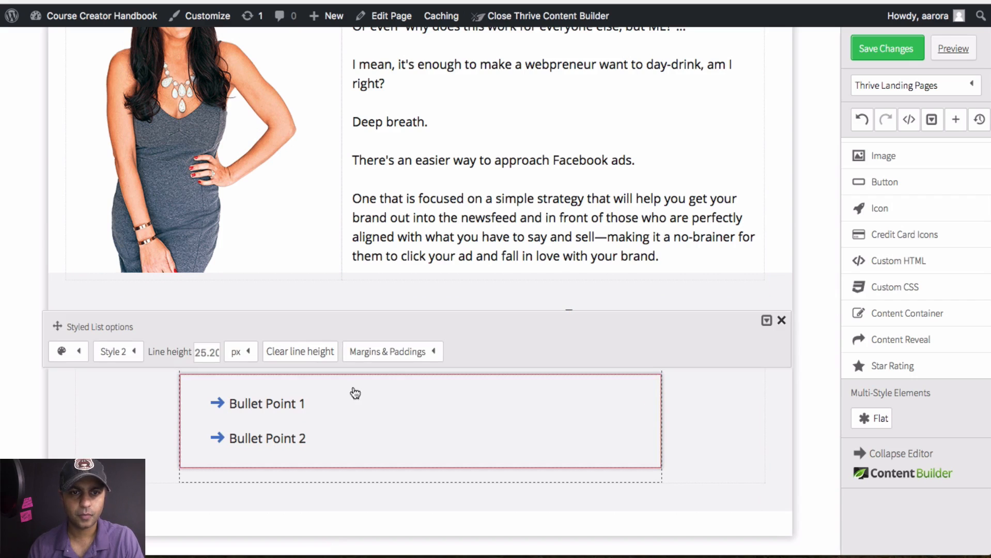
left_click(886, 48)
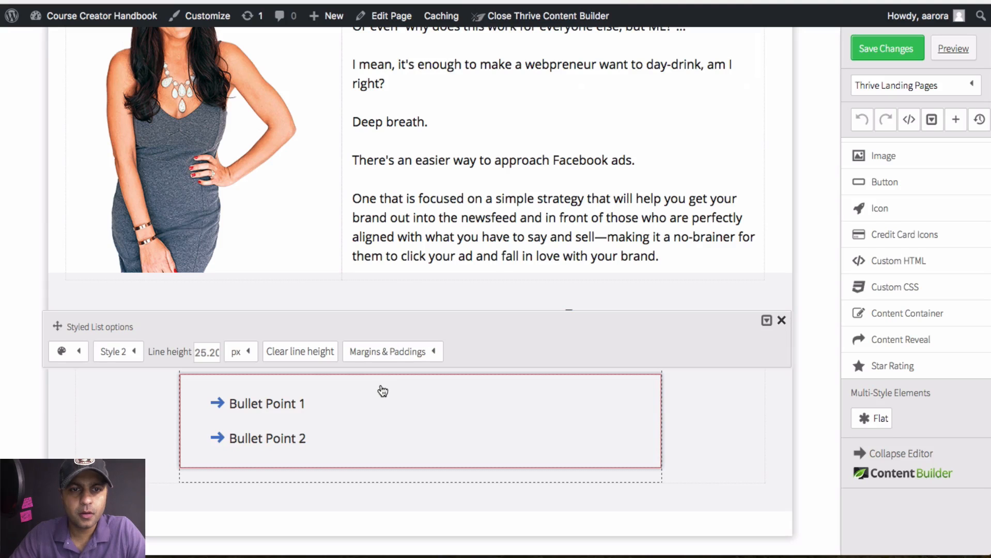
left_click(781, 320)
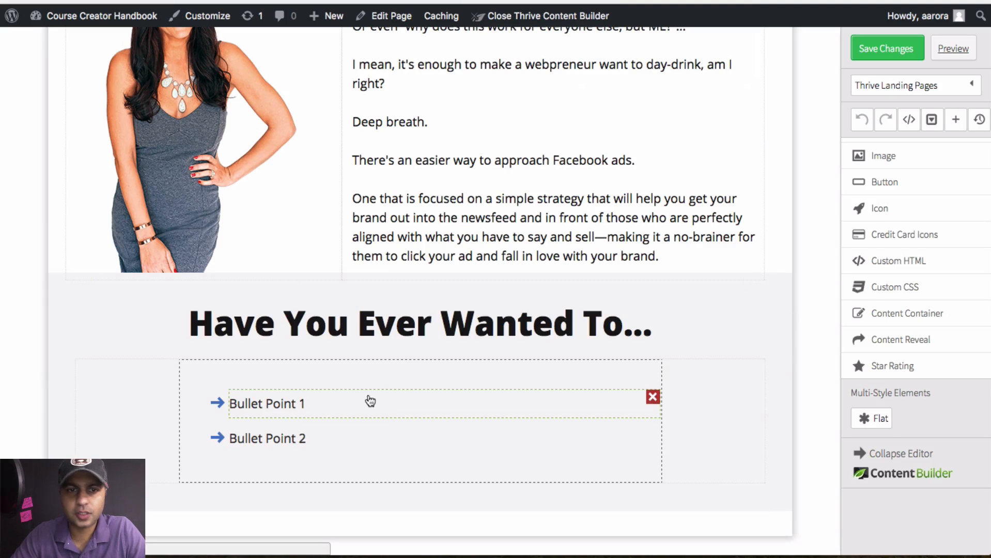
left_click(348, 404)
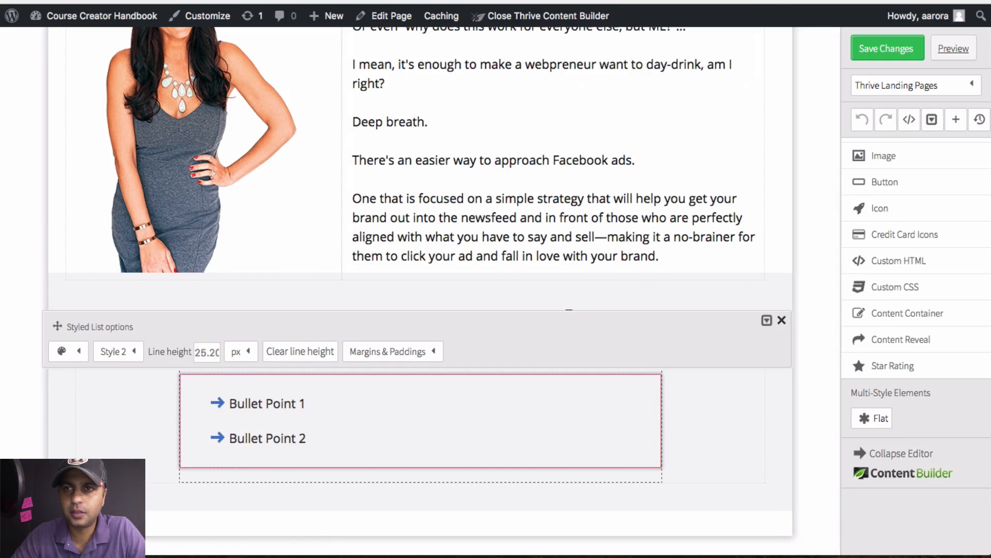
left_click(617, 17)
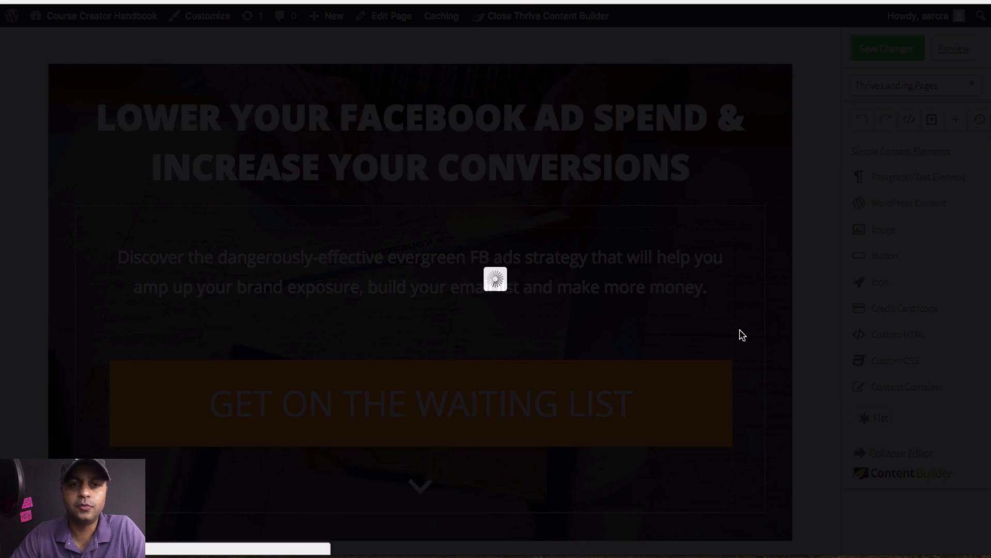
Try to paste the copied sales page line over "Bullet Point 1" with its formatting, and undo the paste
scroll(741, 336, "down", 6)
scroll(742, 336, "down", 10)
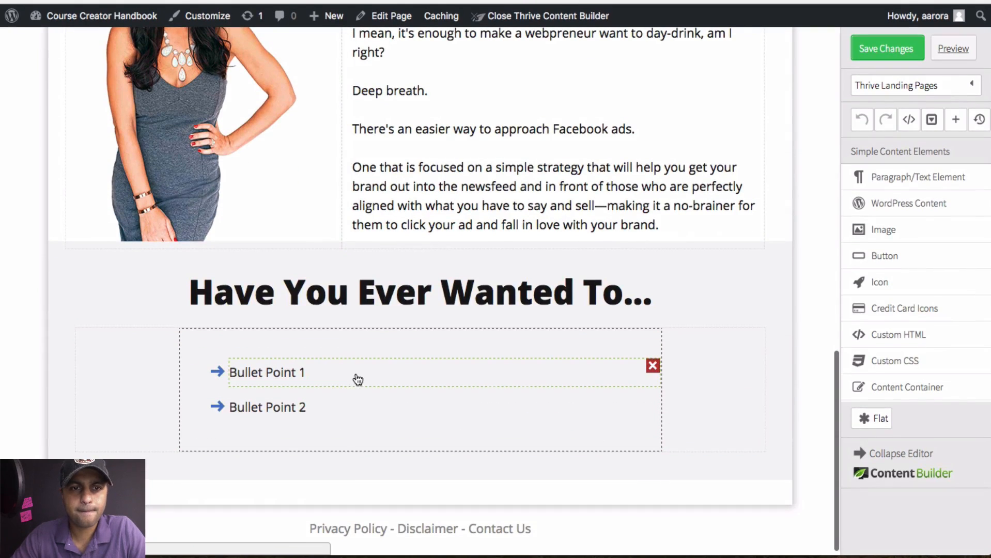
left_click(328, 383)
key("ctrl+a")
key("ctrl+v")
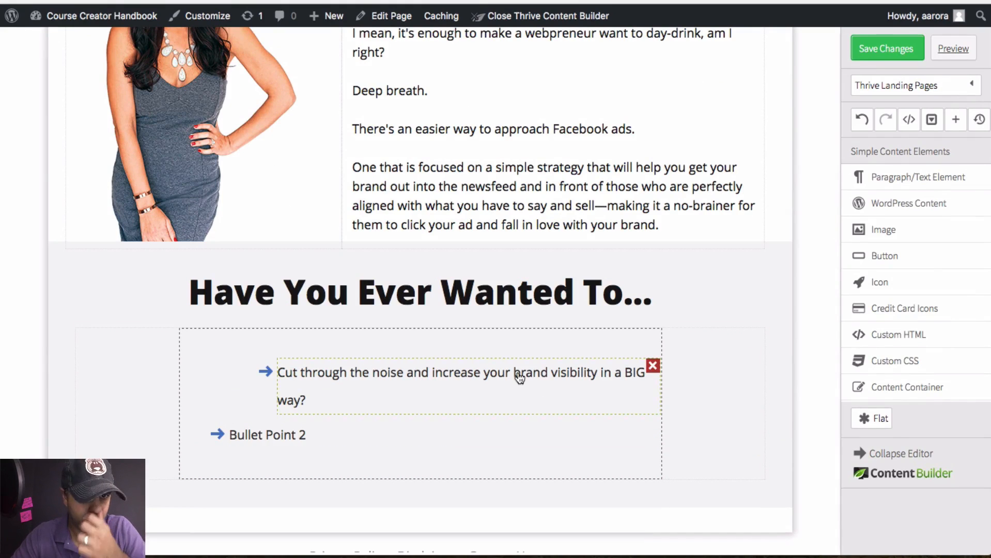
left_click(861, 120)
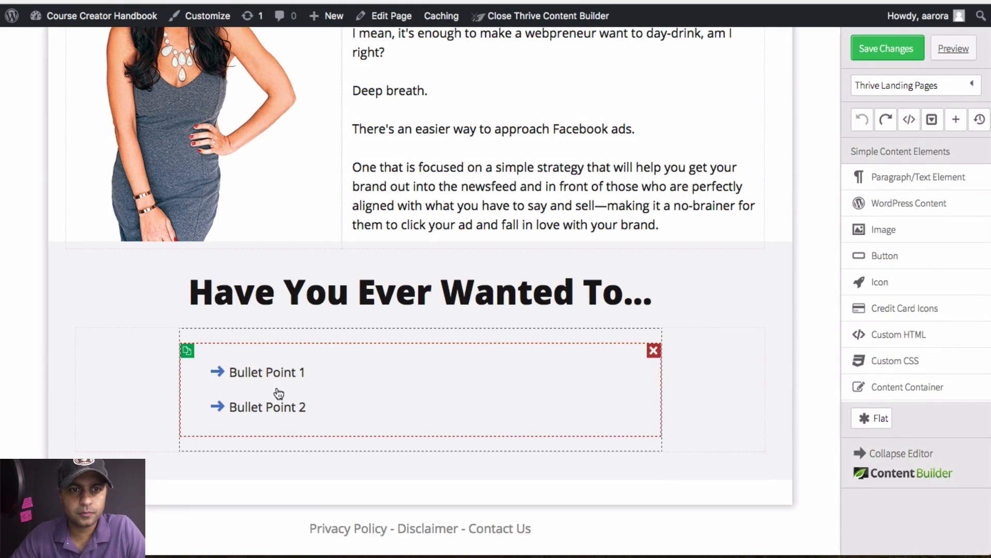
Replace "Bullet Point 1" with the unformatted text "Cut through the noise and increase your brand visibility in a BIG way?"
left_click(322, 377)
left_click_drag(323, 376, 232, 372)
type("Cut through the noise and increase your brand visibility in a BIG way?")
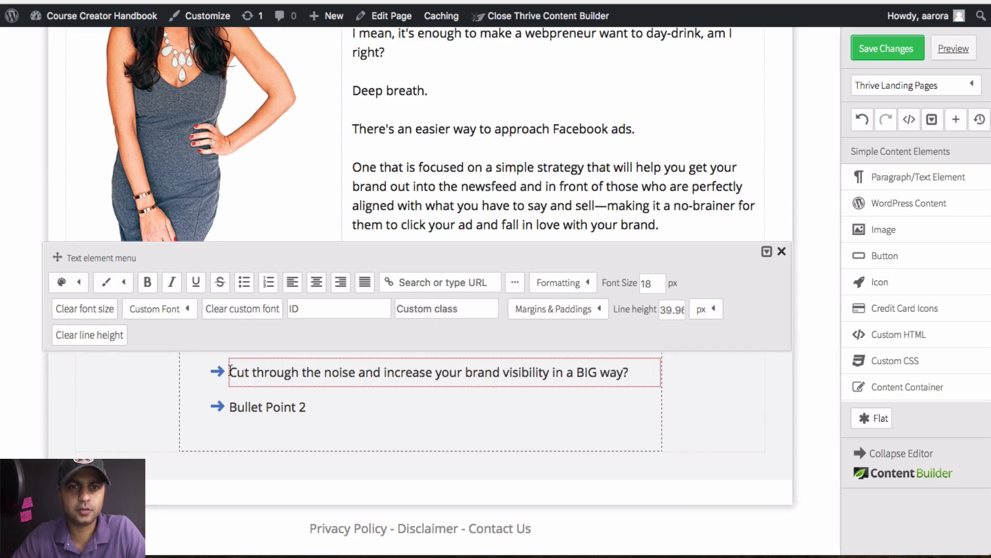
left_click(782, 253)
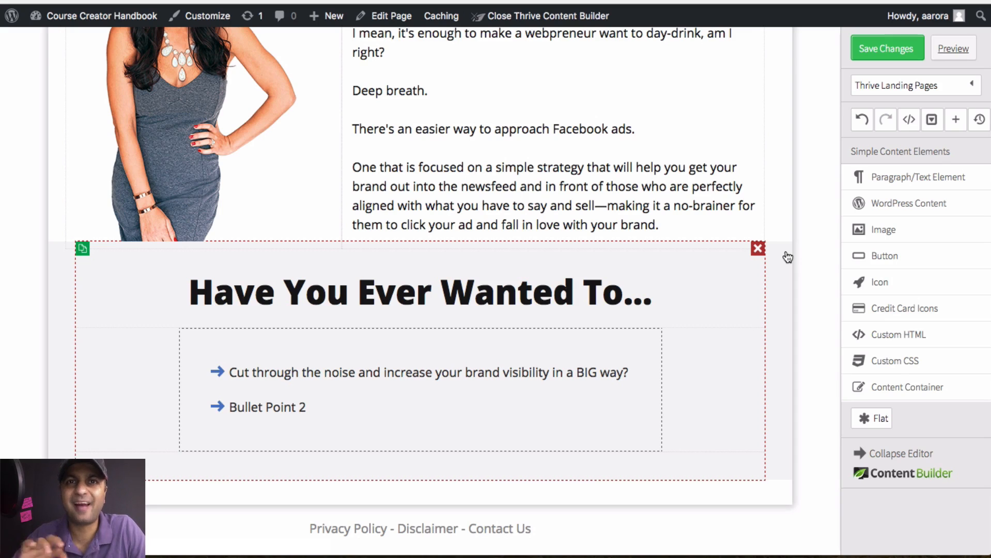
key("alt+space")
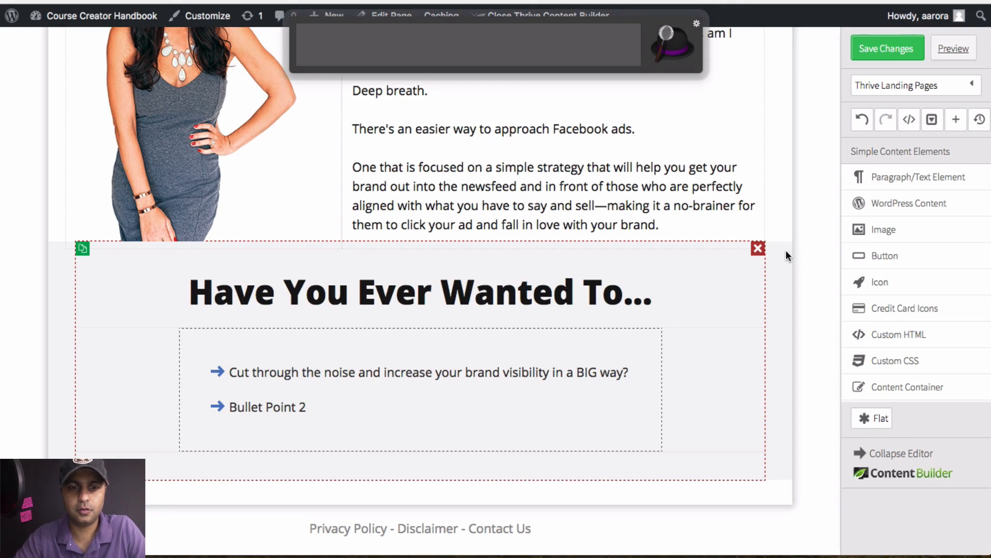
type("CMD+")
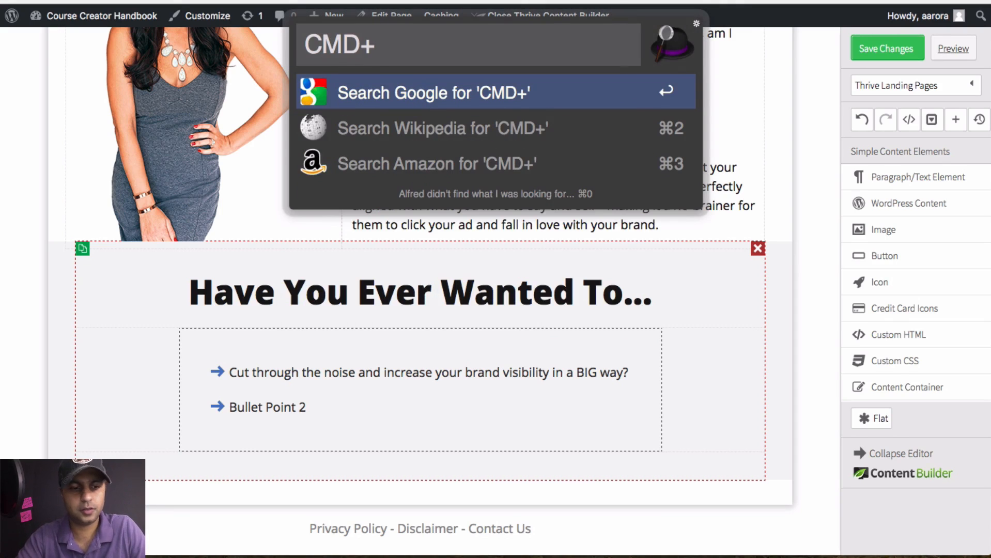
type("SHIFT")
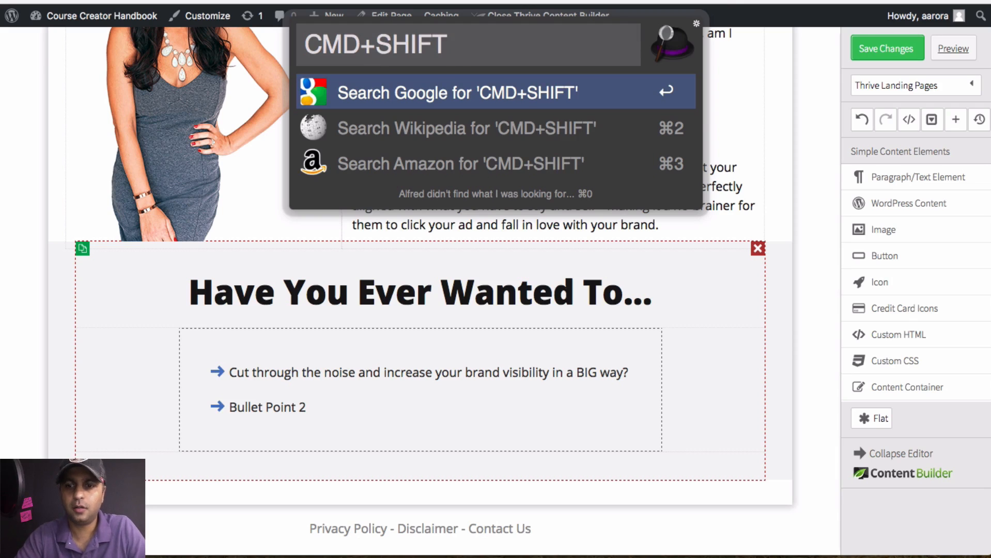
type("+V")
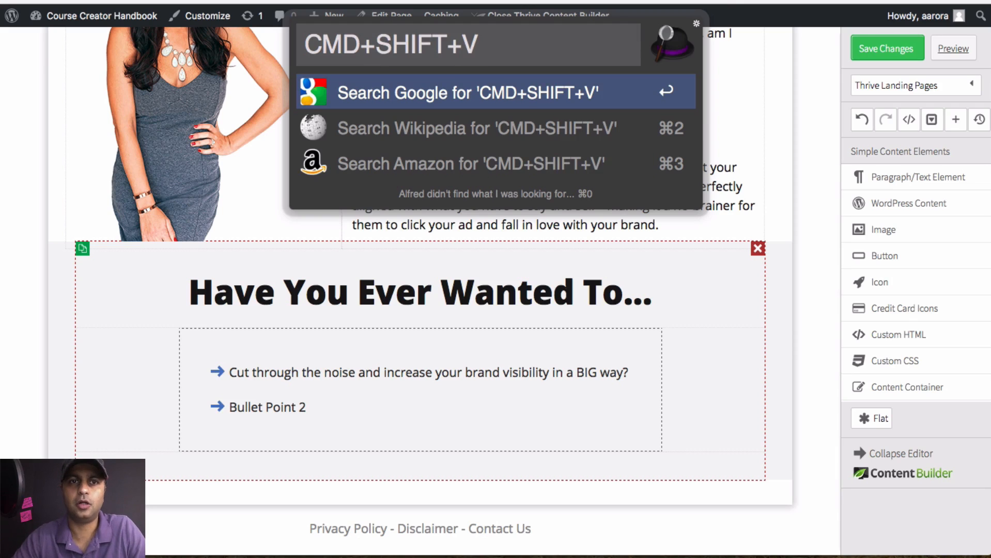
key("super+a")
type("CTRL")
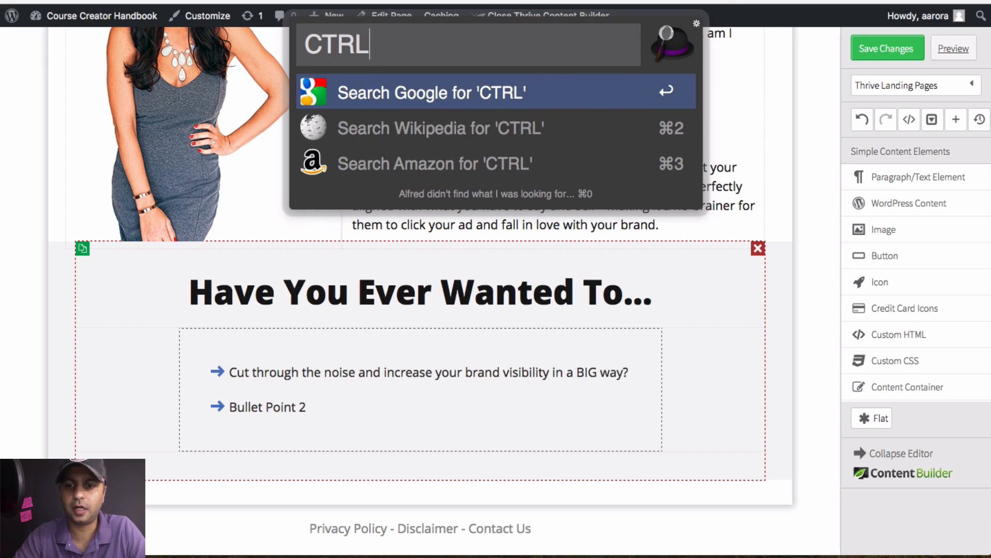
type("+SHIFT+")
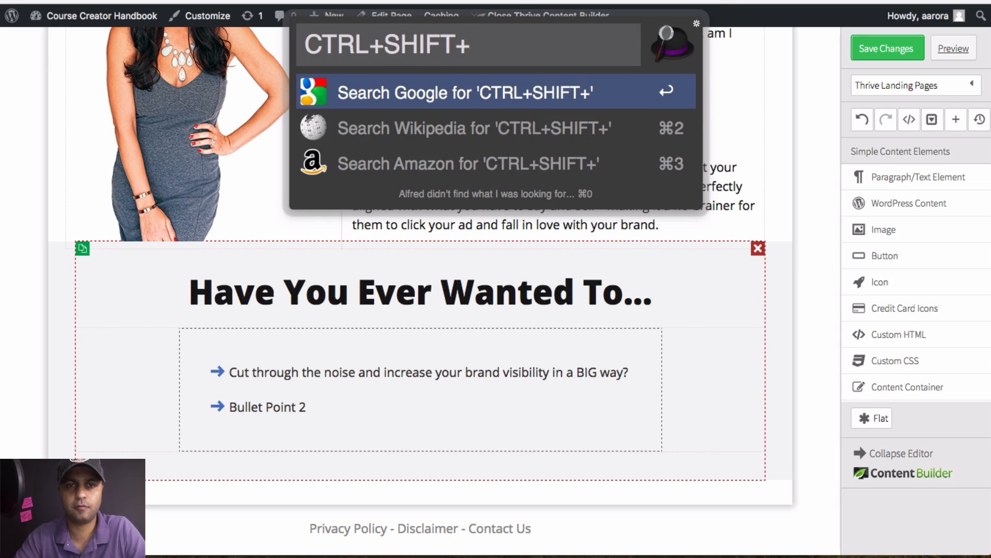
type("V")
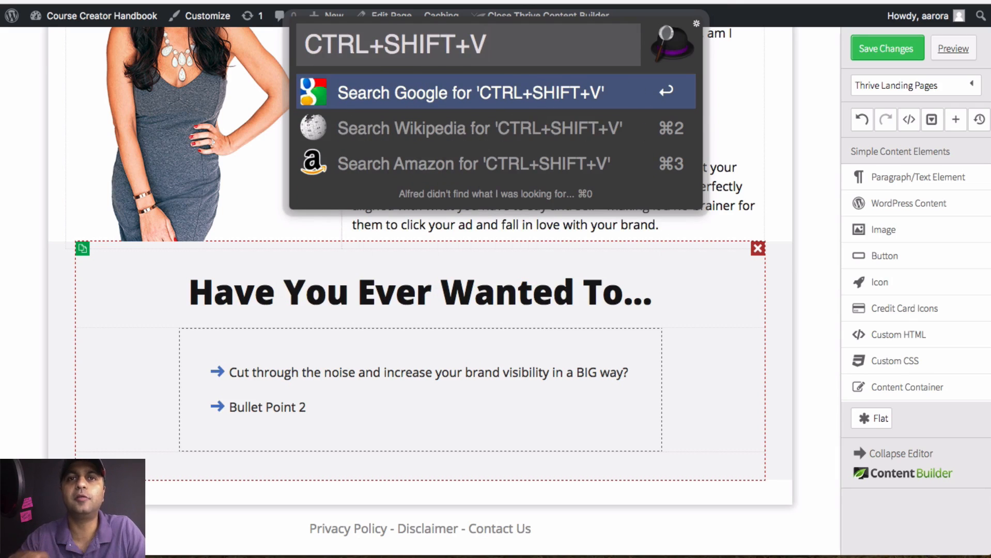
key("Escape")
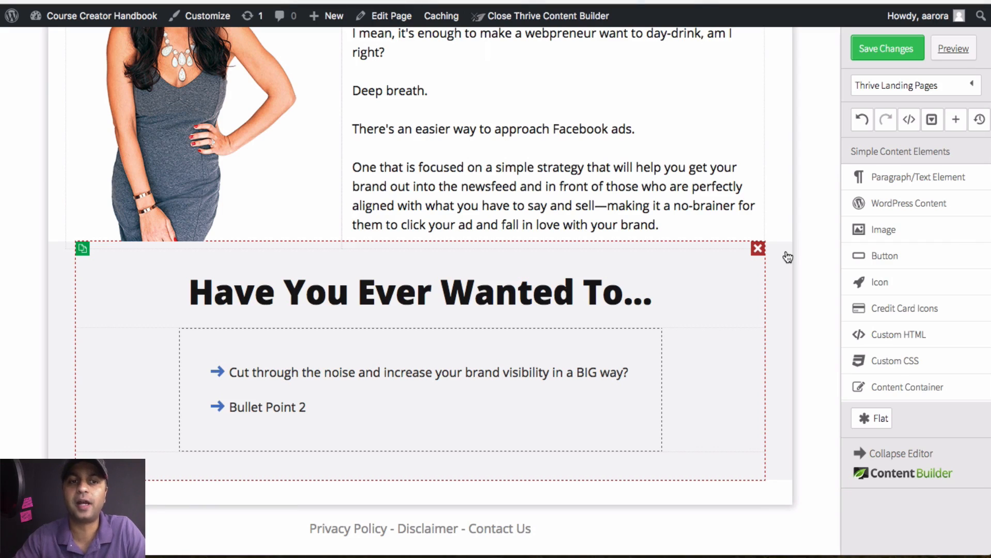
Replace "Bullet Point 2" with the unformatted sales page line "Add thousands of the right people to your email list each month?"
key("ctrl+Tab")
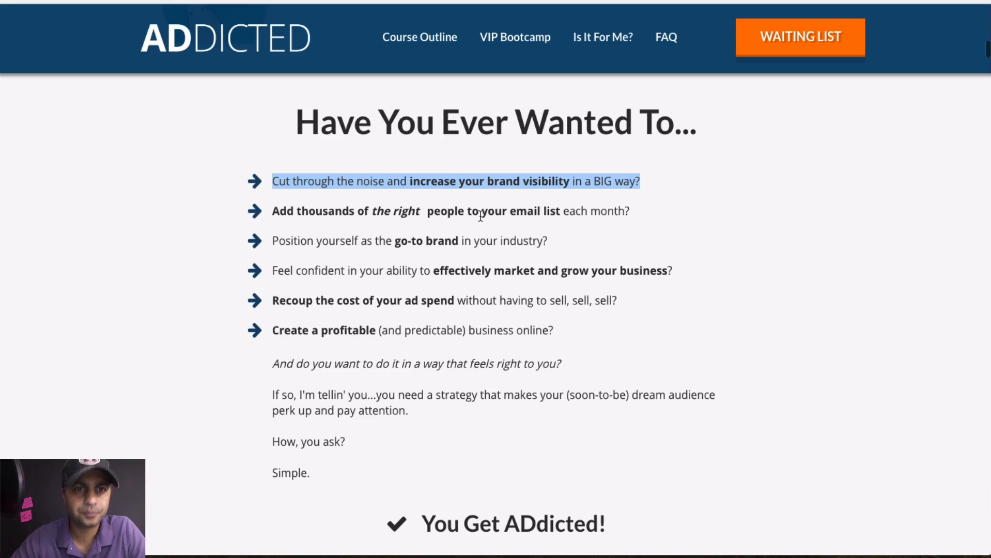
left_click(576, 212)
left_click_drag(630, 212, 270, 208)
key("ctrl+c")
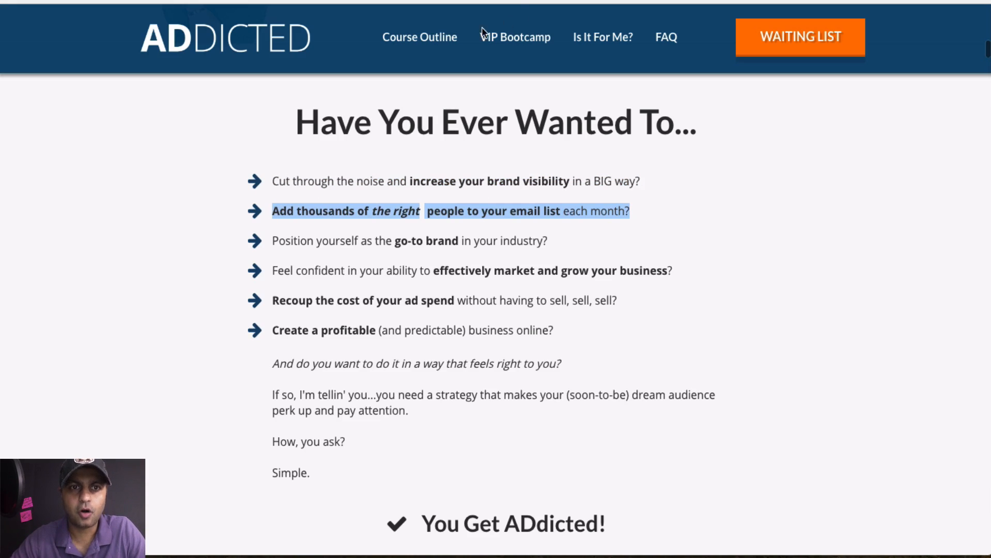
key("ctrl+shift+Tab")
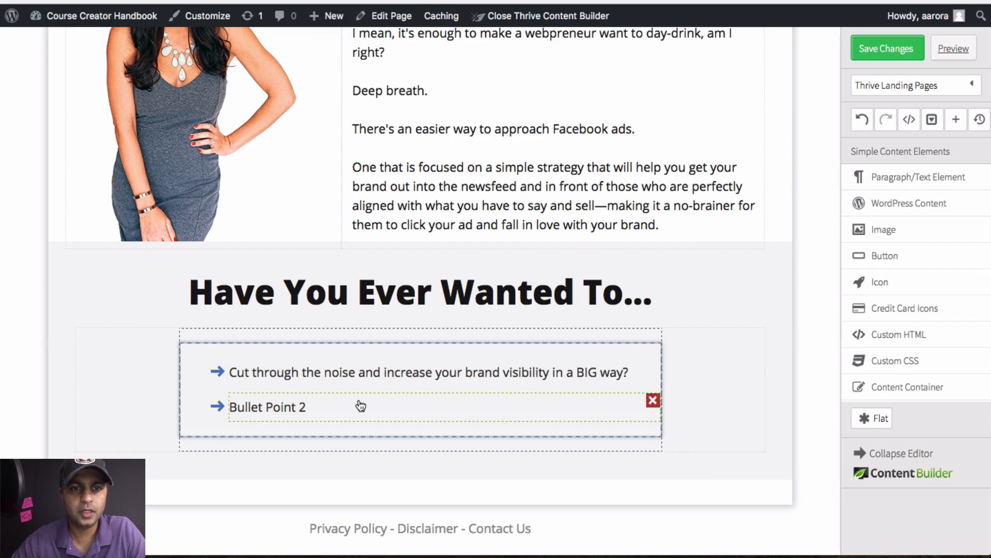
left_click(361, 406)
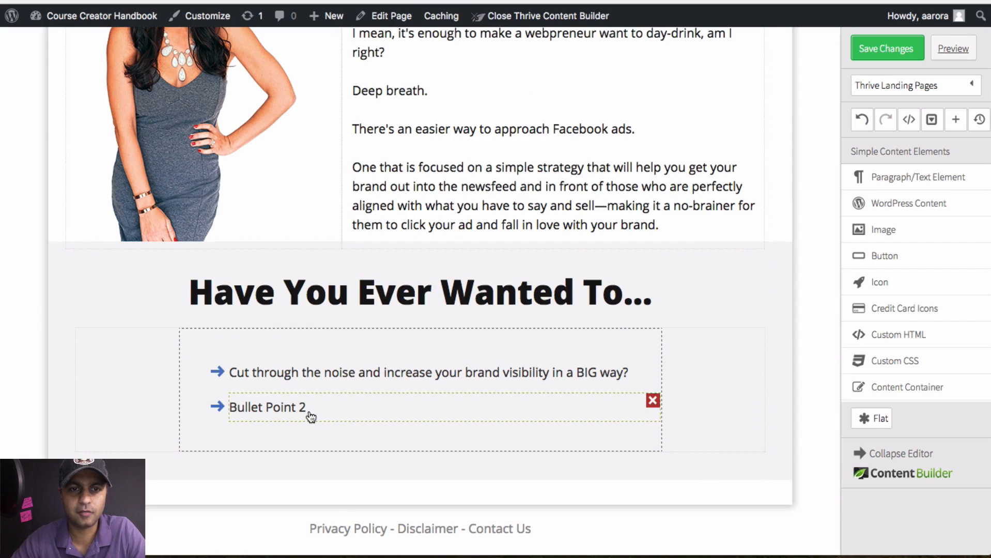
left_click(309, 410)
left_click_drag(309, 410, 229, 408)
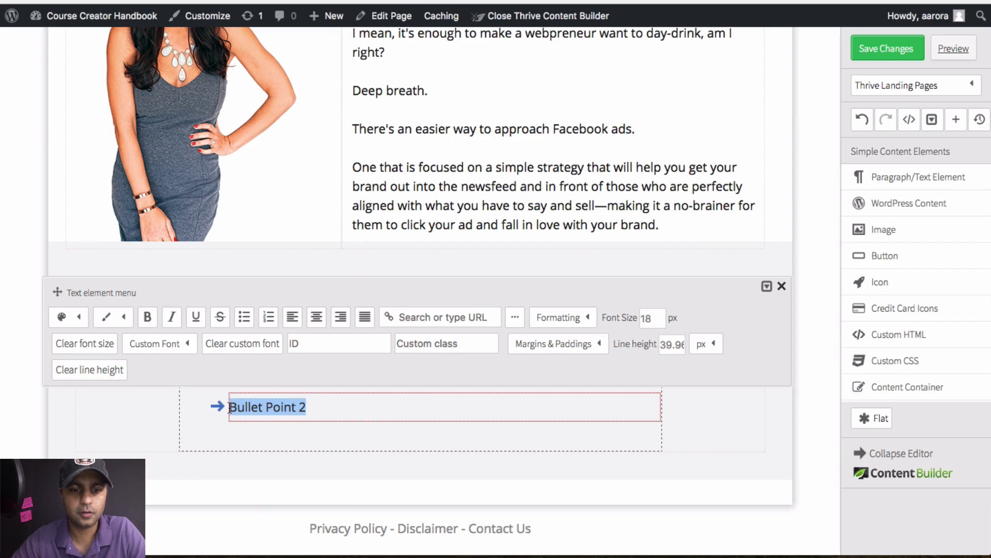
key("ctrl+v")
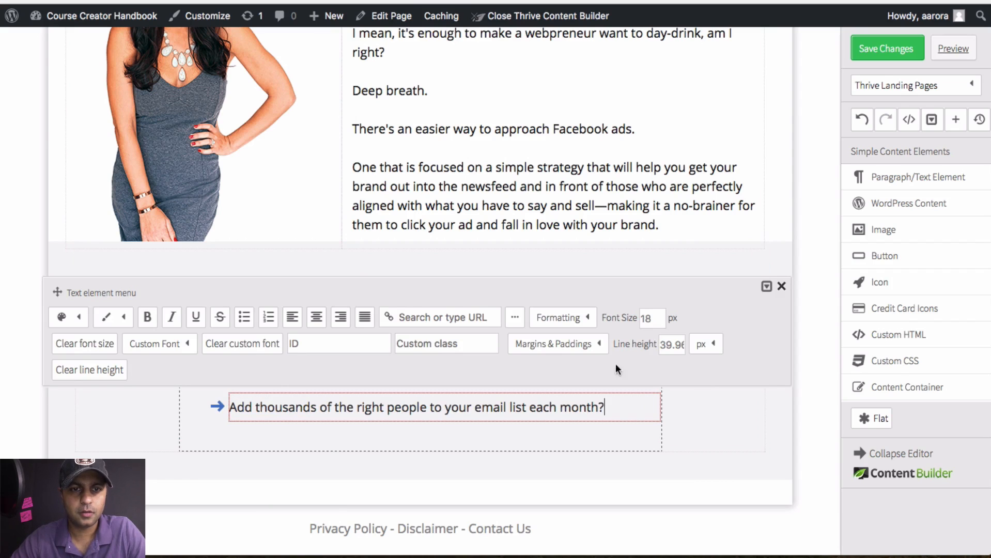
left_click(781, 286)
Add a third bullet reading "Position yourself as the go-to brand in your industry?", undoing the misaligned paste and inserting the line again
left_click(621, 419)
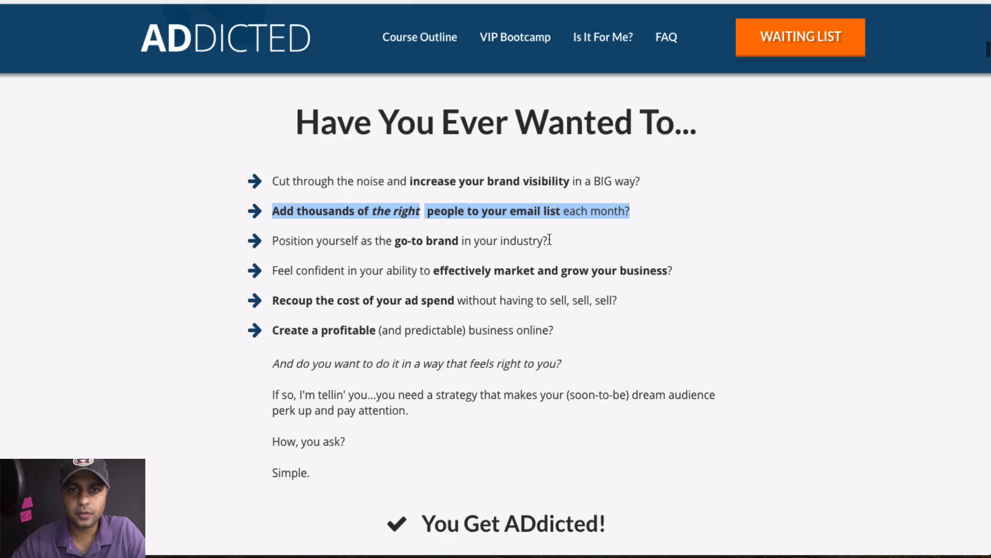
left_click_drag(548, 241, 275, 236)
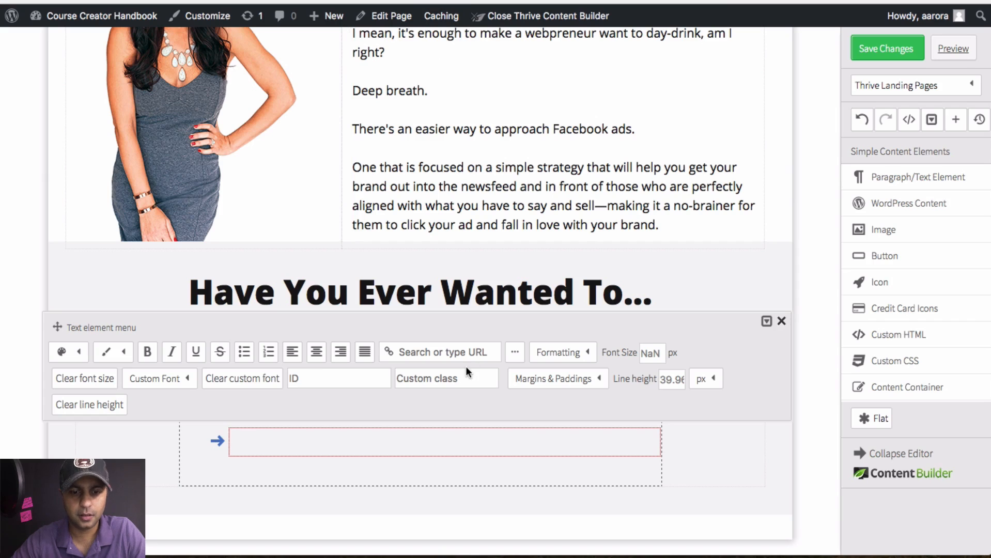
type("Cut through the noise and increase your brand visibility in a BIG way? Add thousands of the right people to your email list each month? Position yourself as the go-to brand in your industry?")
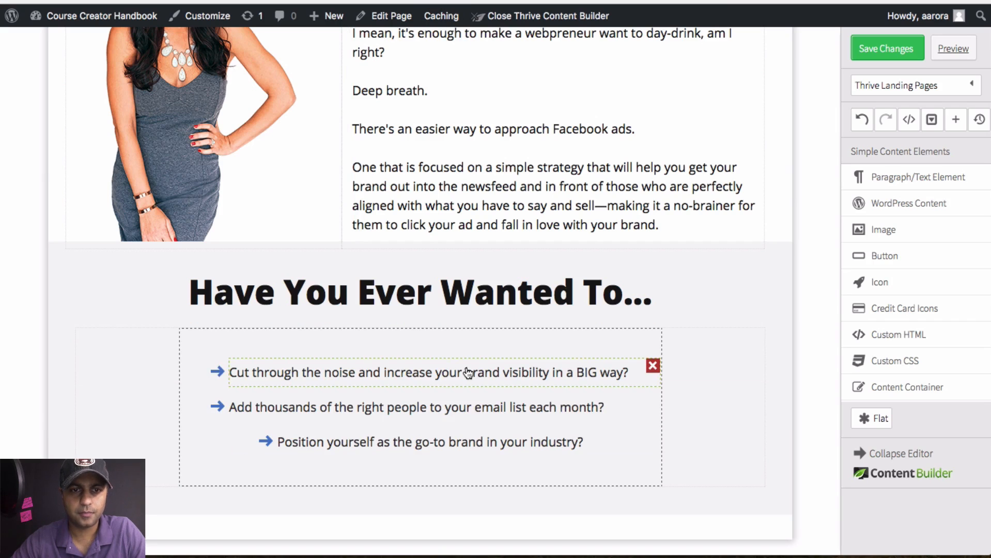
left_click(862, 119)
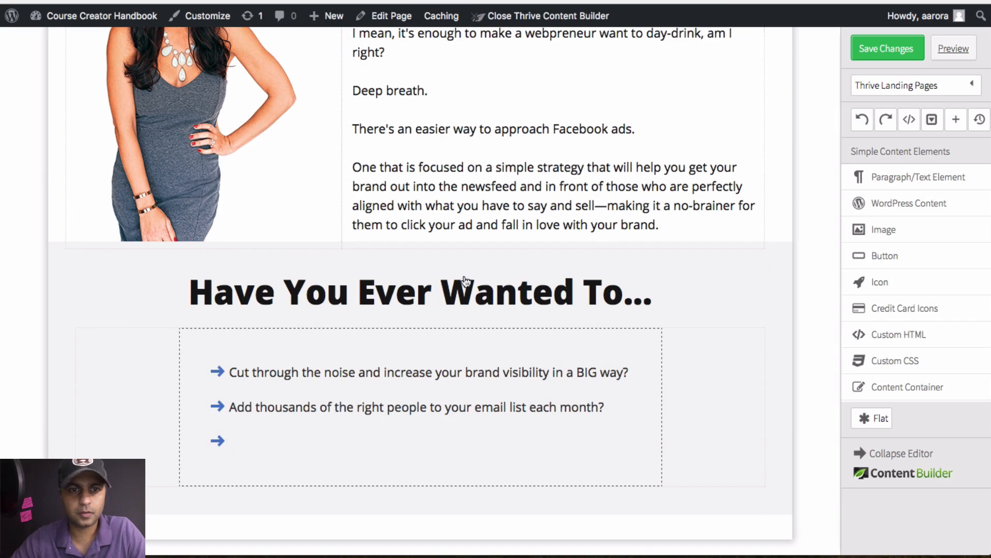
left_click(275, 445)
type("Position yourself as the go-to brand in your industry?")
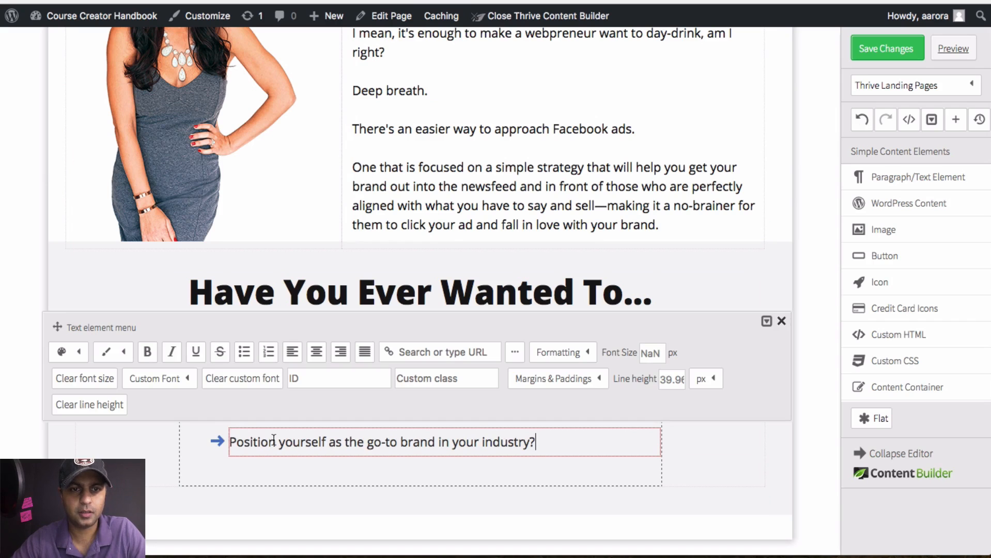
key("super+z")
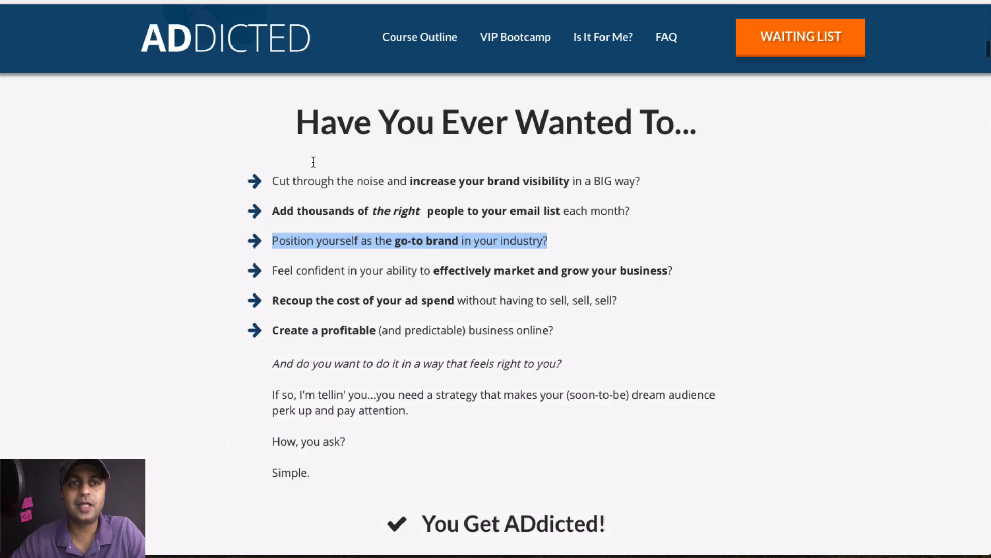
Add a fourth bullet with the sales page line "Feel confident in your ability to effectively market and grow your business?"
left_click_drag(674, 272, 274, 269)
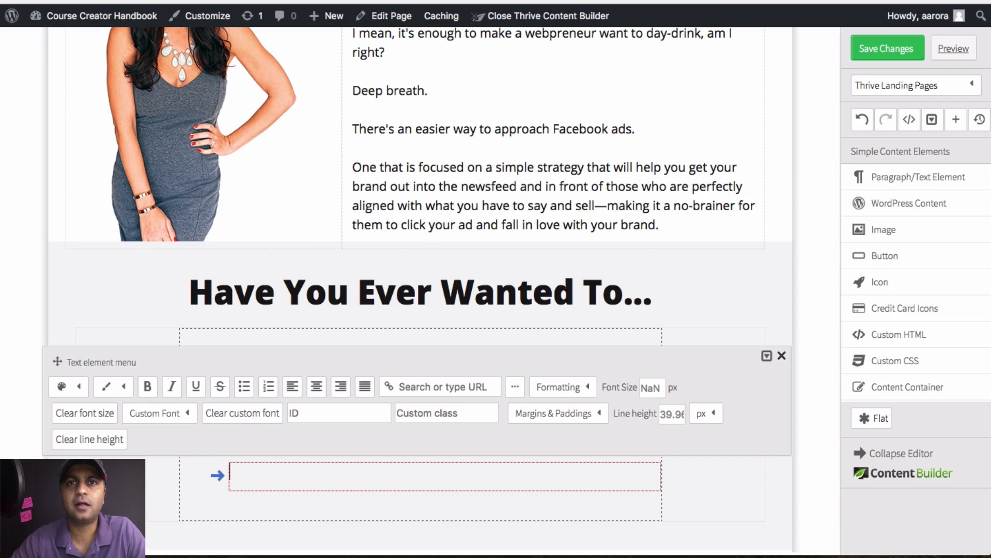
type("Feel confident in your ability to effectively market and grow your business?")
left_click(779, 364)
scroll(656, 416, "down", 2)
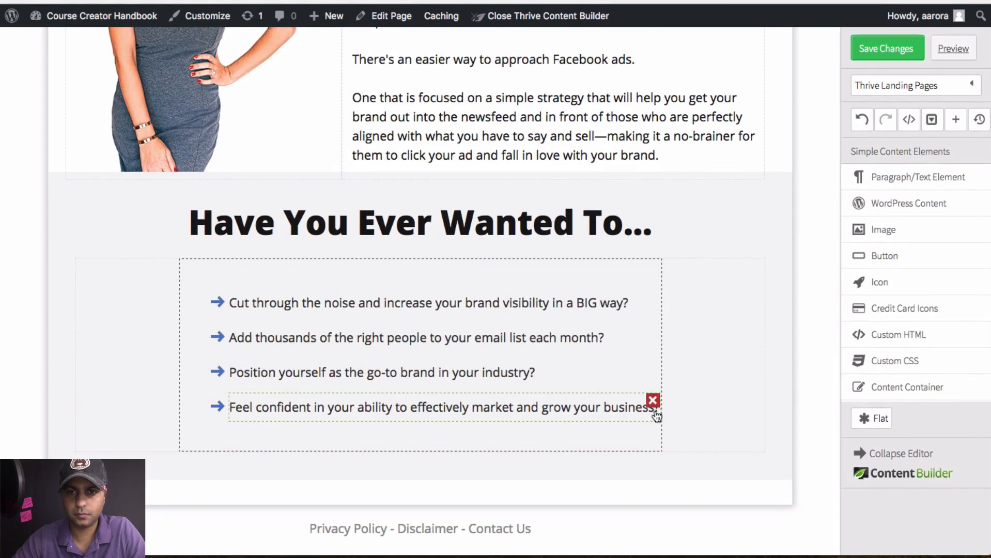
Add bullets "Recoup the cost of your ad spend without having to sell, sell, sell?" and "Create a profitable (and predictable) business online?"
left_click(656, 415)
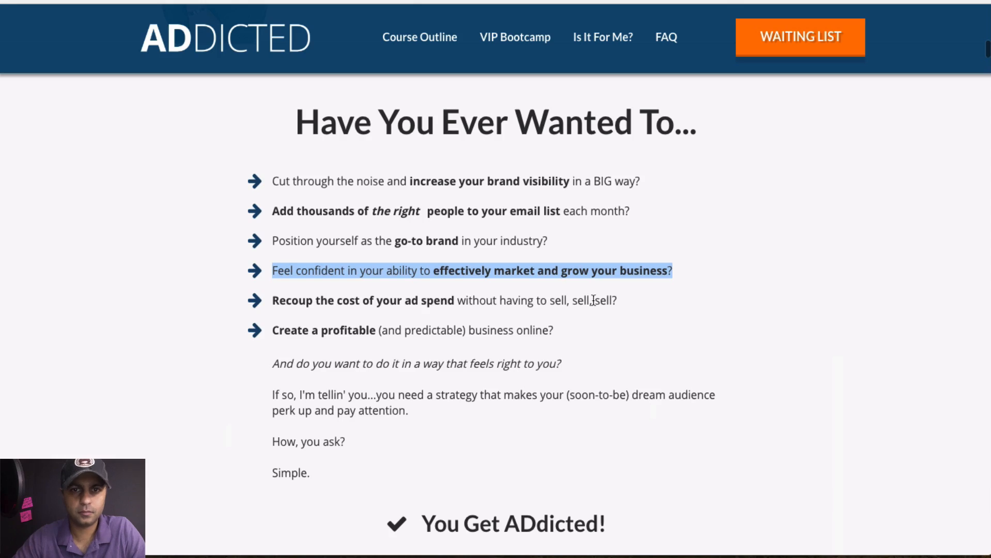
left_click_drag(677, 300, 274, 300)
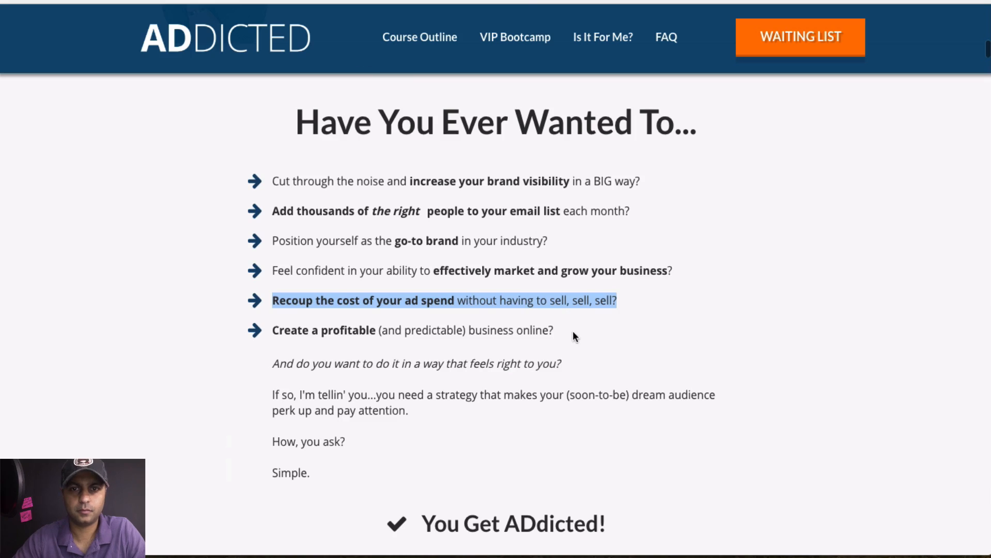
left_click_drag(574, 331, 303, 328)
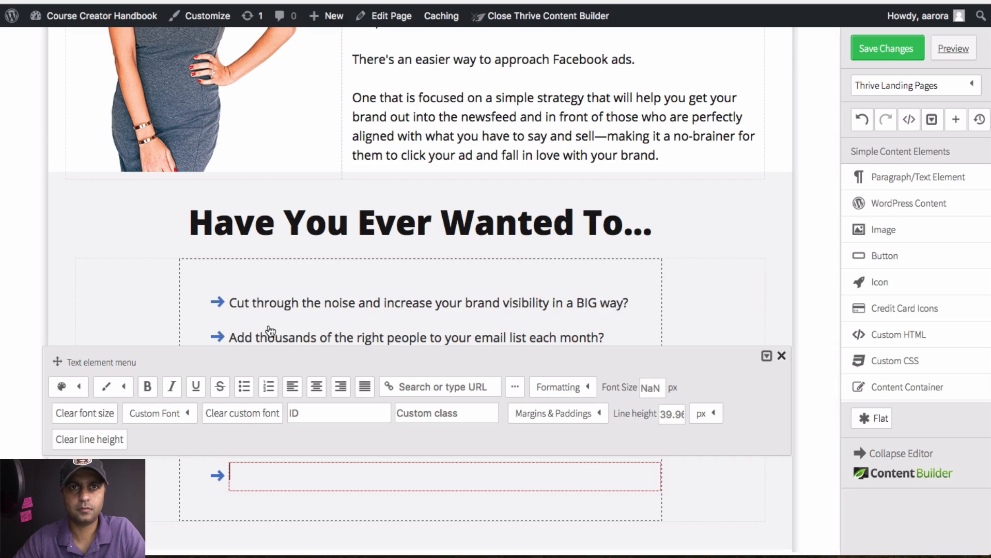
type("Create a profitable (and predictable) business online?")
left_click(781, 355)
scroll(673, 392, "down", 2)
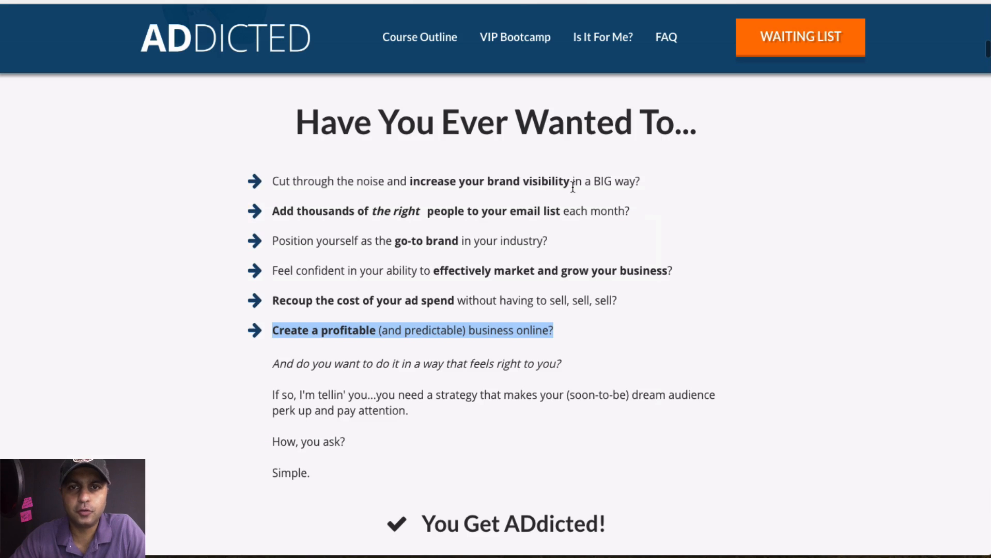
Bold "increase your brand visibility" in the first bullet, as on the sales page, and colour the whole bullet's text black
left_click_drag(572, 188, 414, 184)
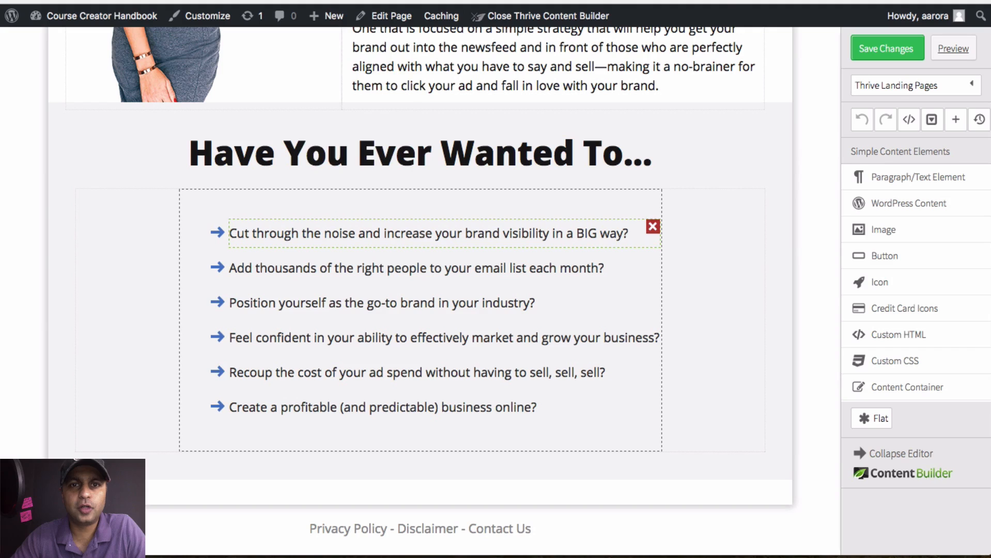
left_click(385, 234)
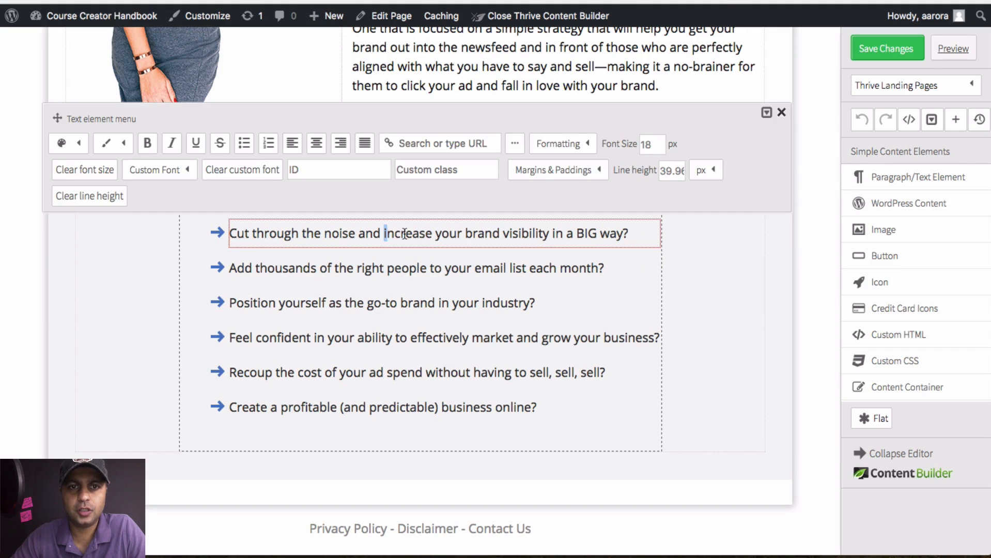
left_click_drag(405, 233, 552, 232)
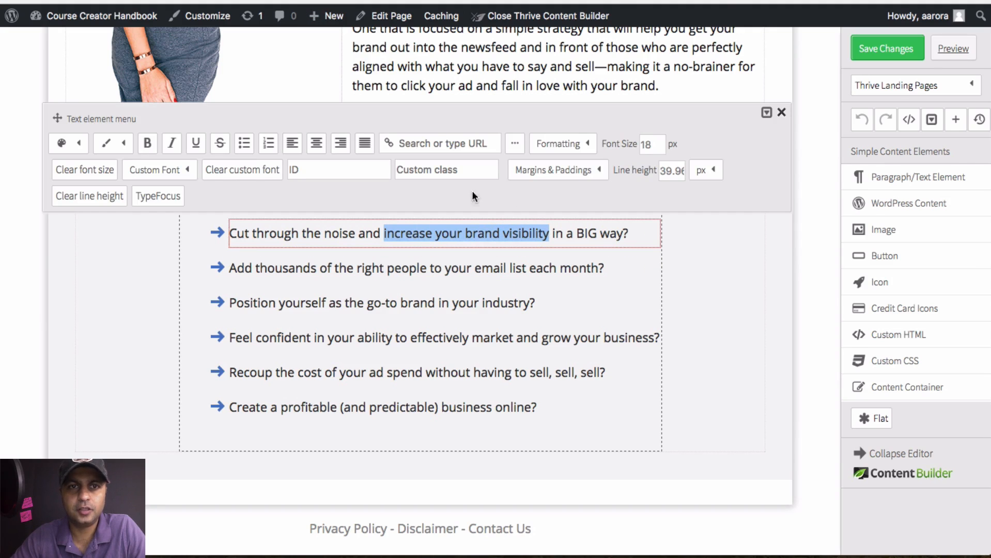
left_click(148, 143)
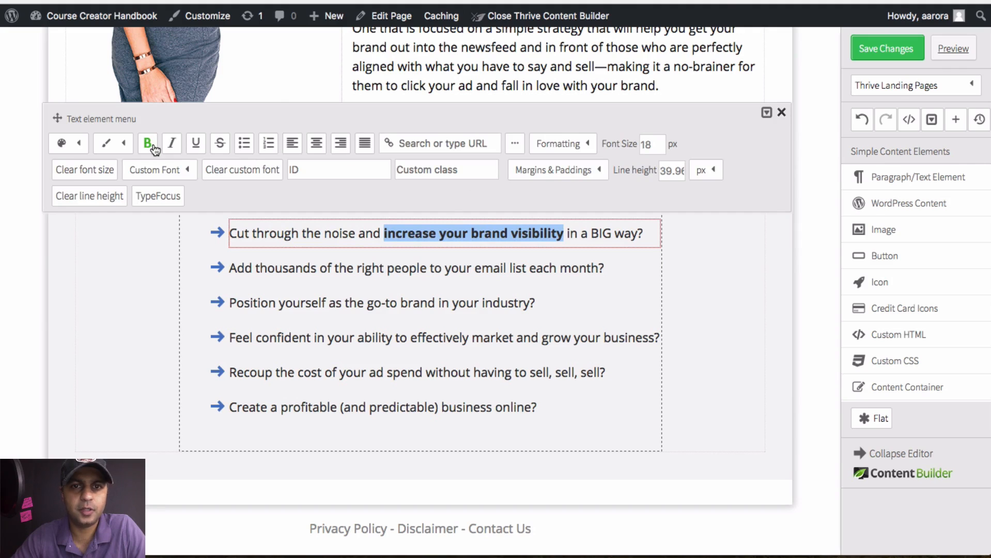
triple_click(279, 232)
left_click(73, 147)
left_click(64, 199)
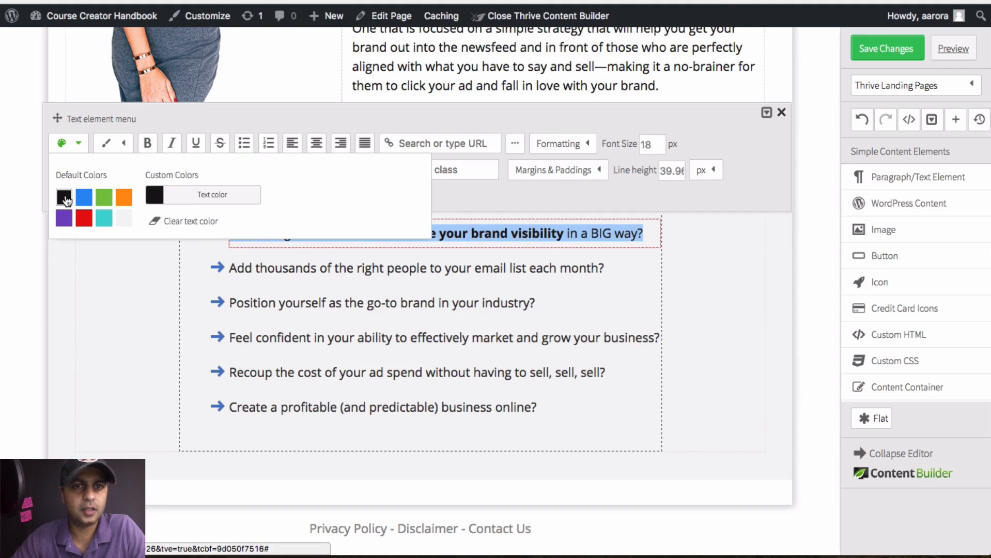
left_click(250, 256)
Colour the second bullet's text black and bold "Add thousands of the right people to your email list" in it
key("ctrl+Tab")
key("ctrl+Tab")
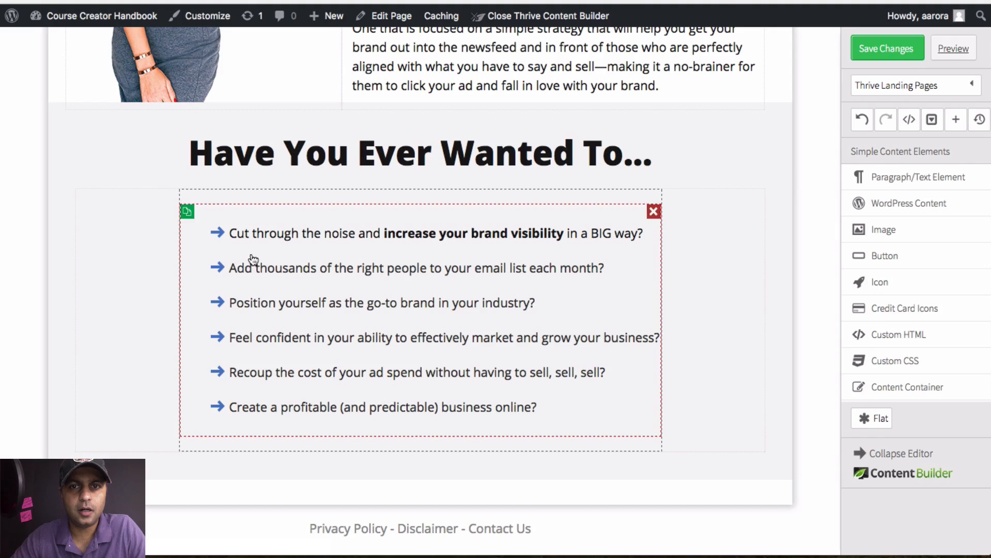
triple_click(449, 269)
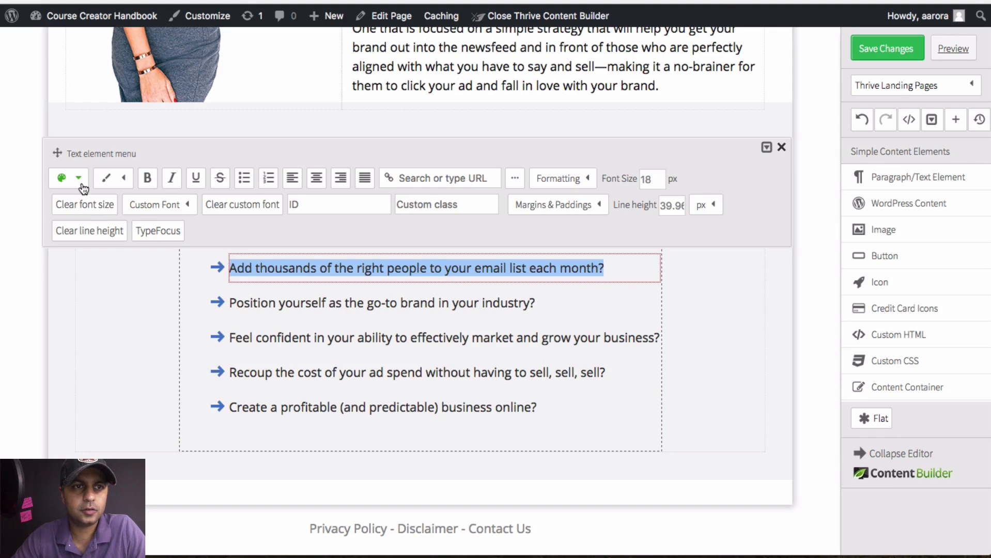
left_click(78, 180)
left_click(154, 229)
left_click(468, 265)
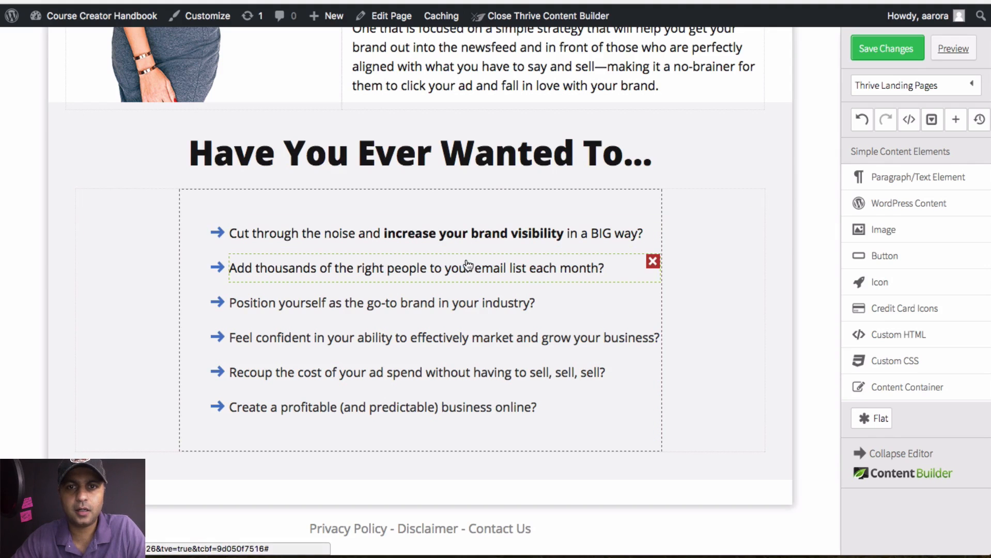
left_click(528, 273)
left_click_drag(527, 269, 221, 268)
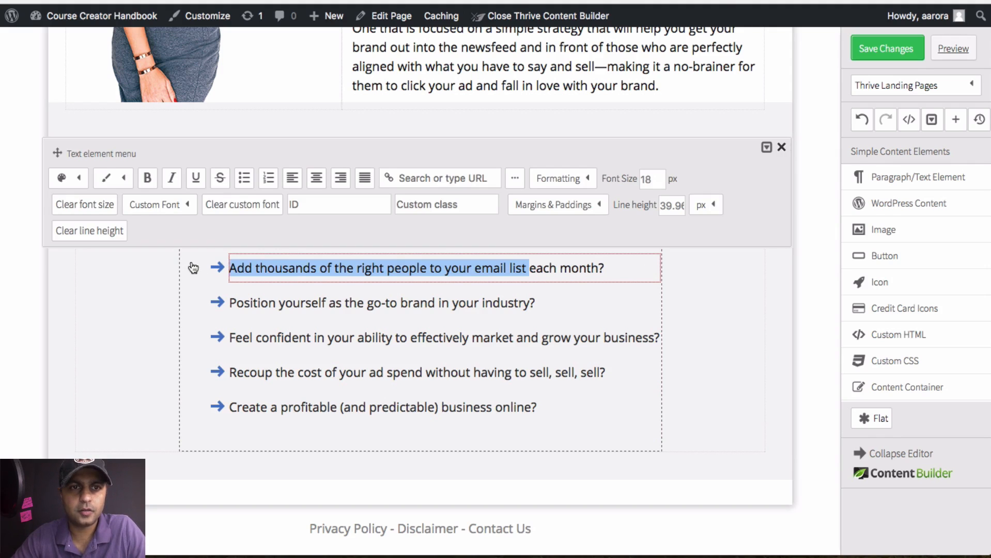
left_click(148, 178)
left_click(369, 308)
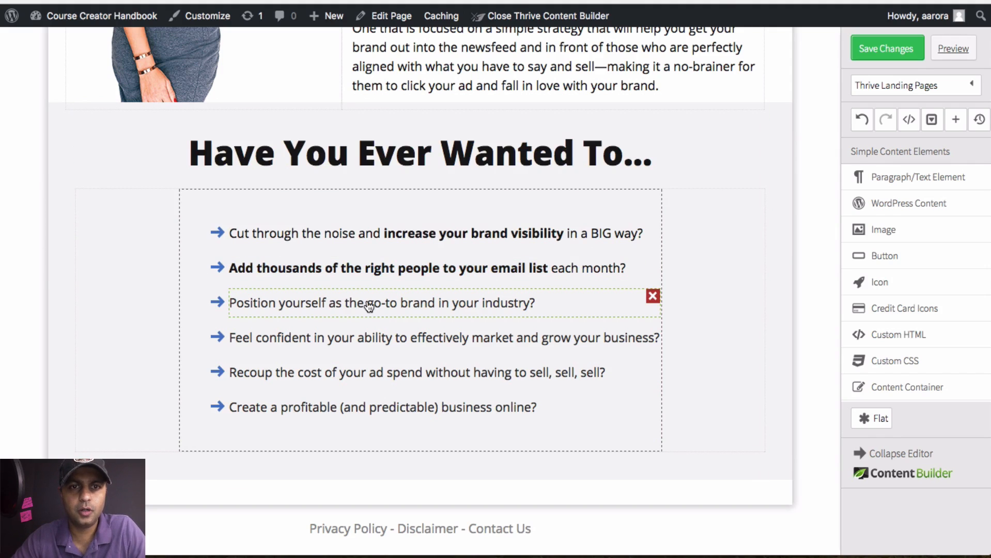
Colour the text of the third bullet black, first "go-to brand" and then the whole line
left_click(369, 306)
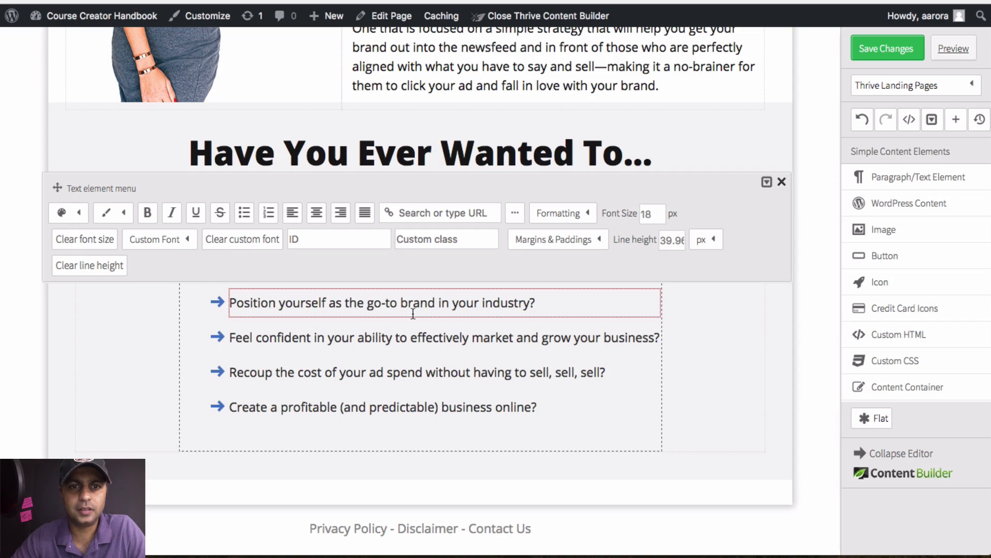
left_click_drag(367, 302, 437, 303)
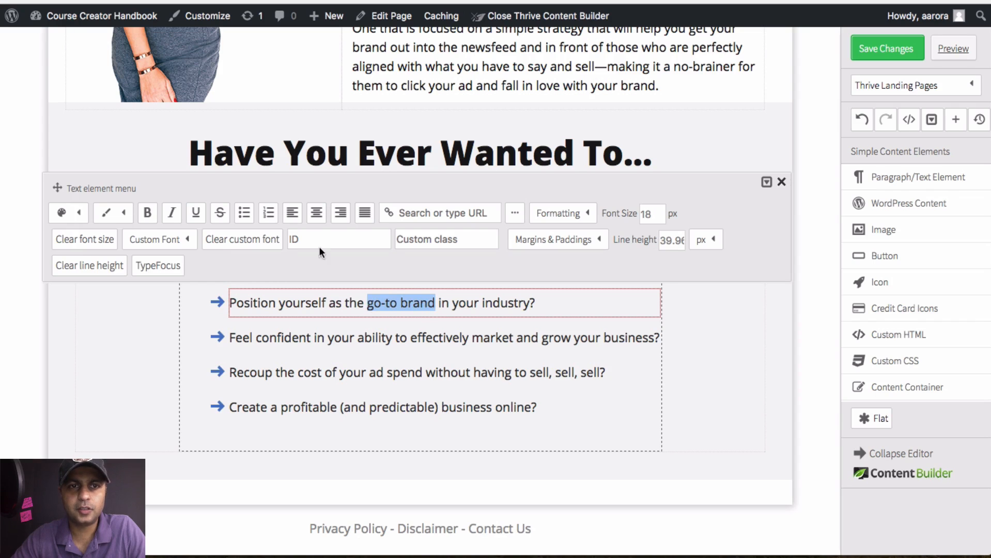
left_click(79, 212)
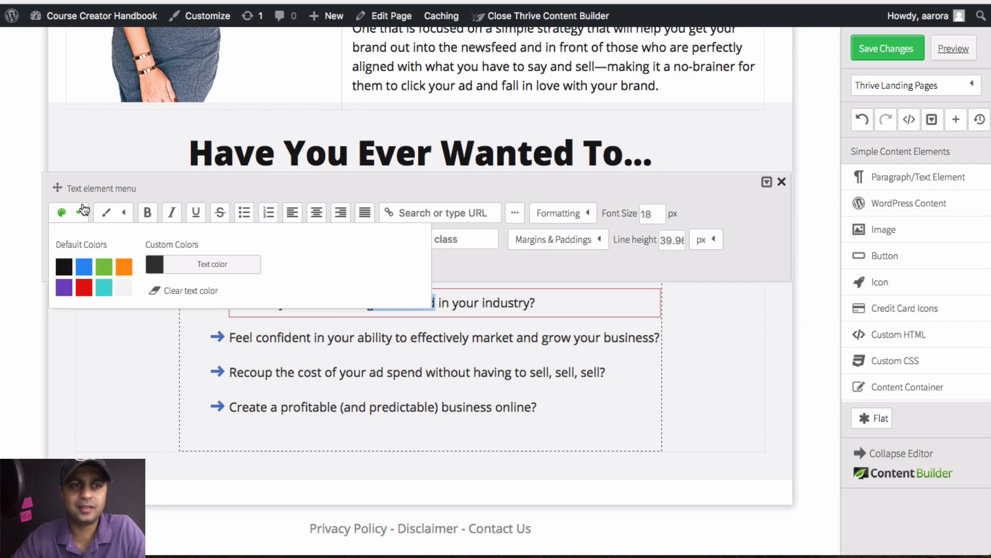
left_click(67, 274)
left_click(251, 308)
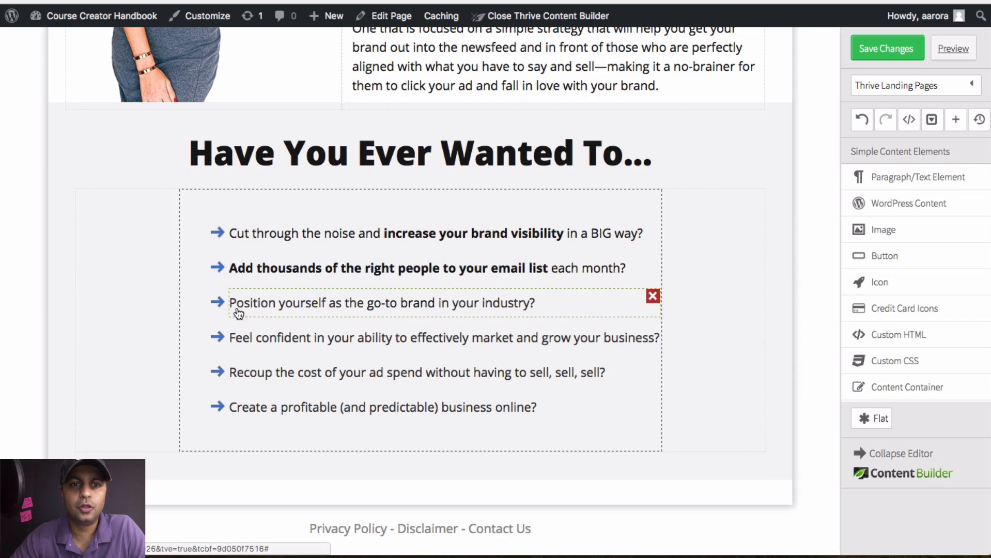
triple_click(250, 309)
left_click(65, 215)
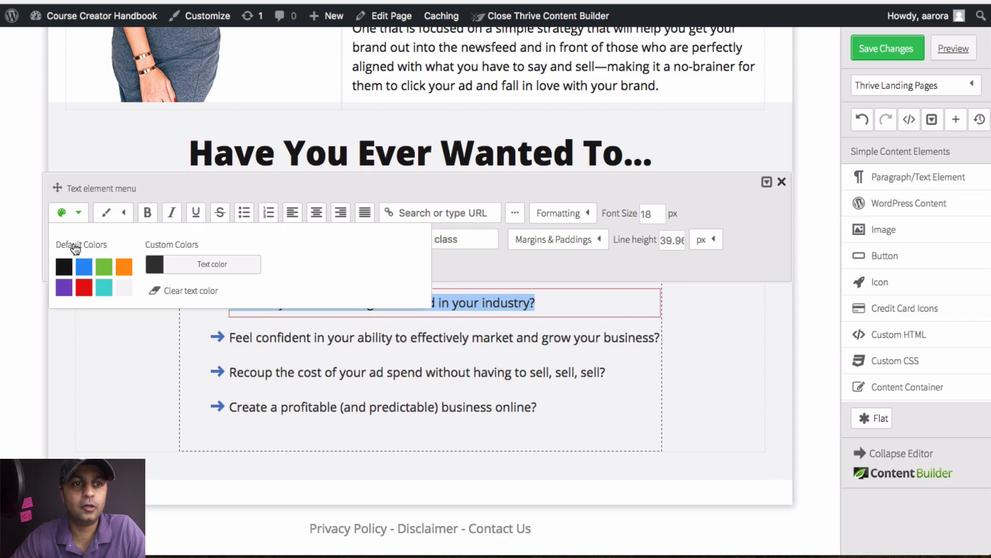
left_click(67, 265)
Bold "go-to brand" in the third bullet
left_click(369, 307)
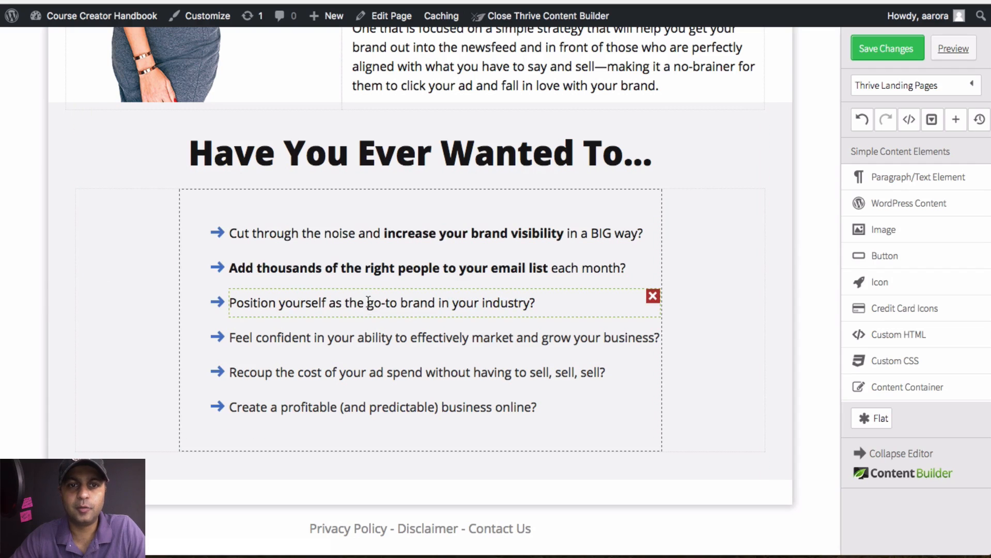
left_click_drag(368, 303, 432, 306)
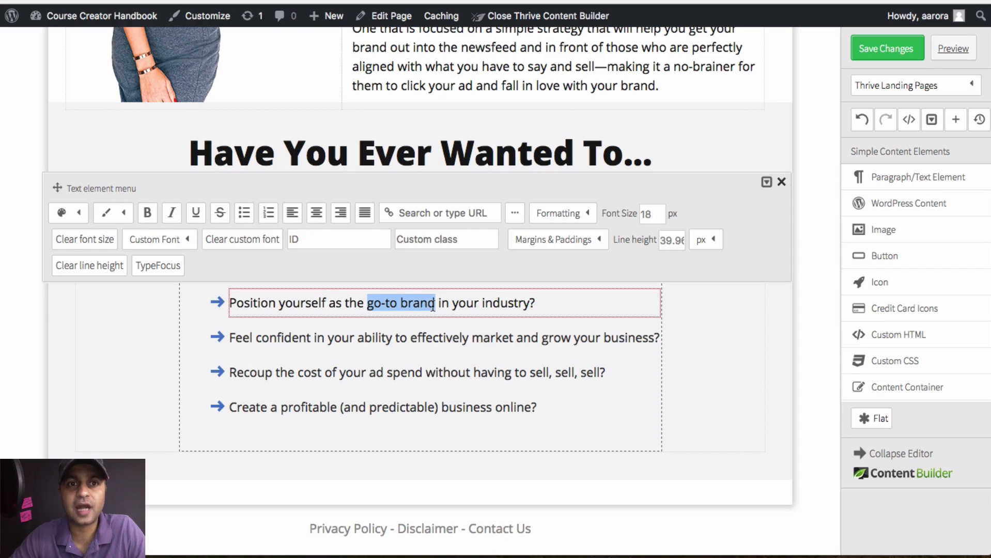
left_click(147, 212)
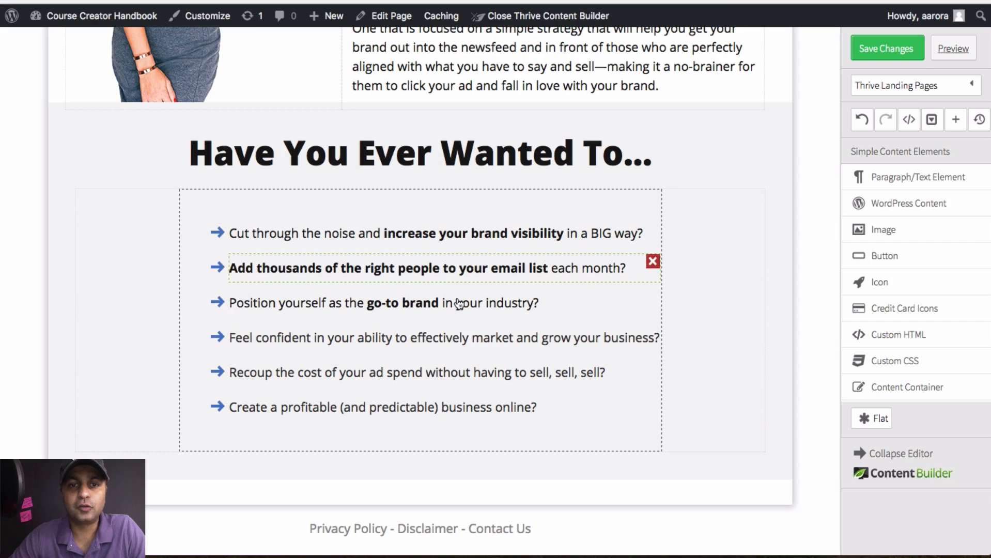
Colour the fourth bullet's text black and bold "effectively market and grow your business?" in it
triple_click(453, 338)
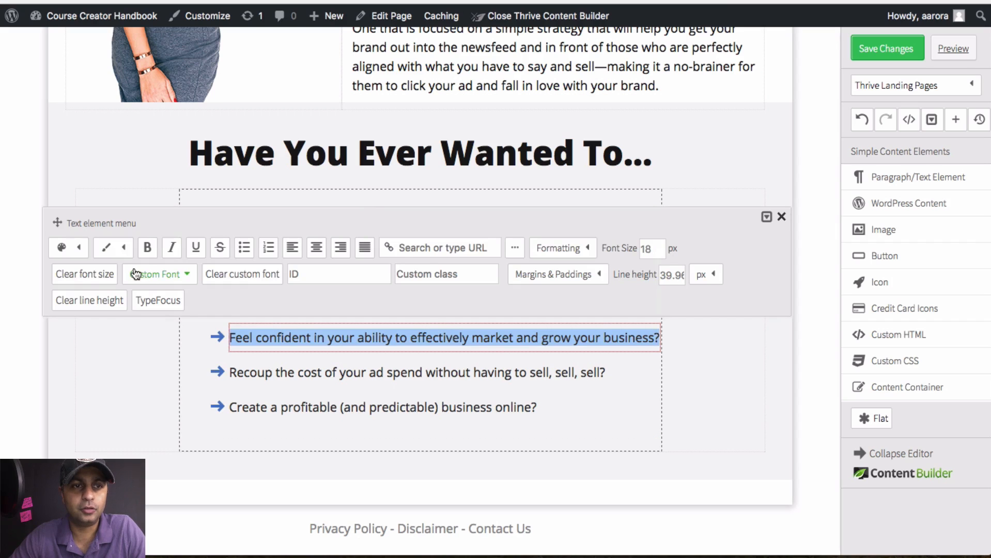
left_click(61, 248)
left_click(63, 306)
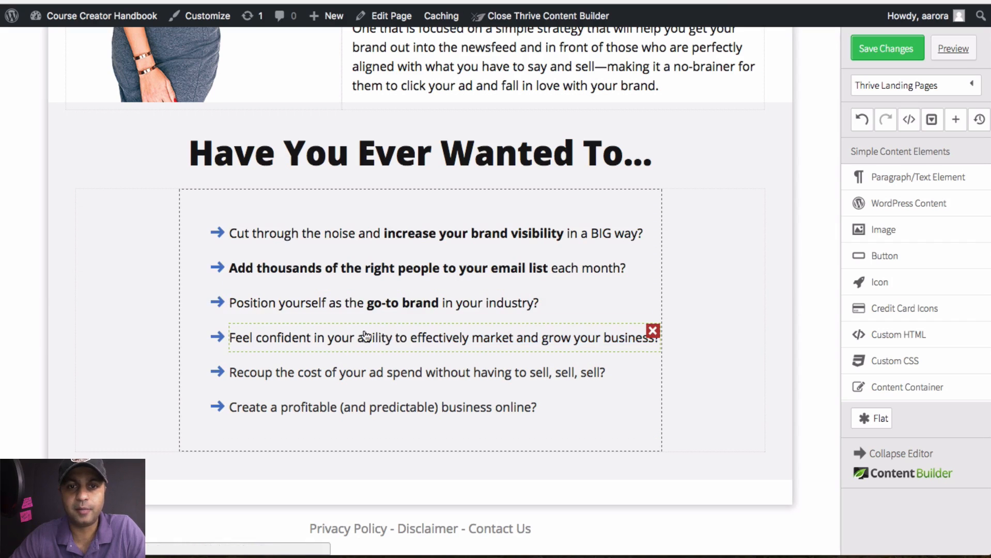
left_click(416, 339)
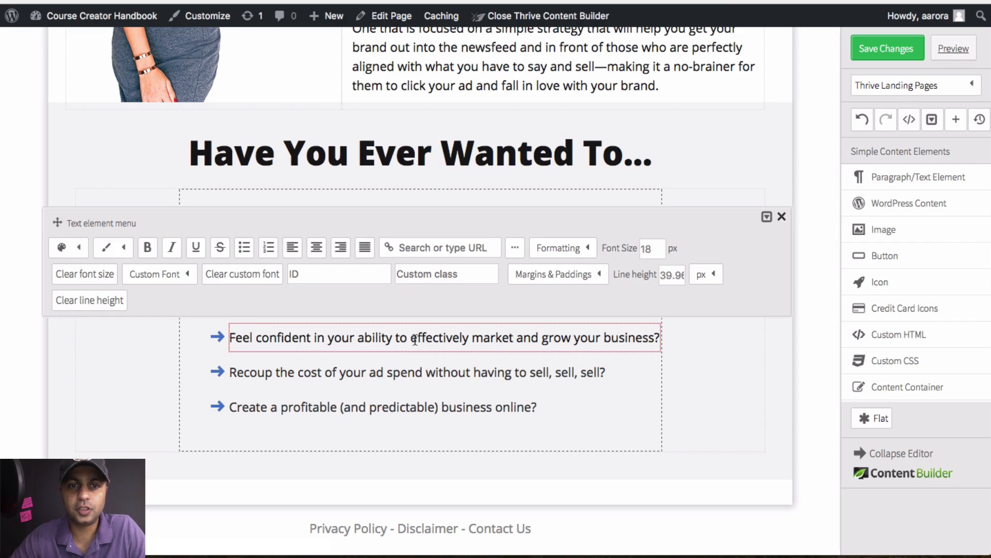
key("shift+super+Right")
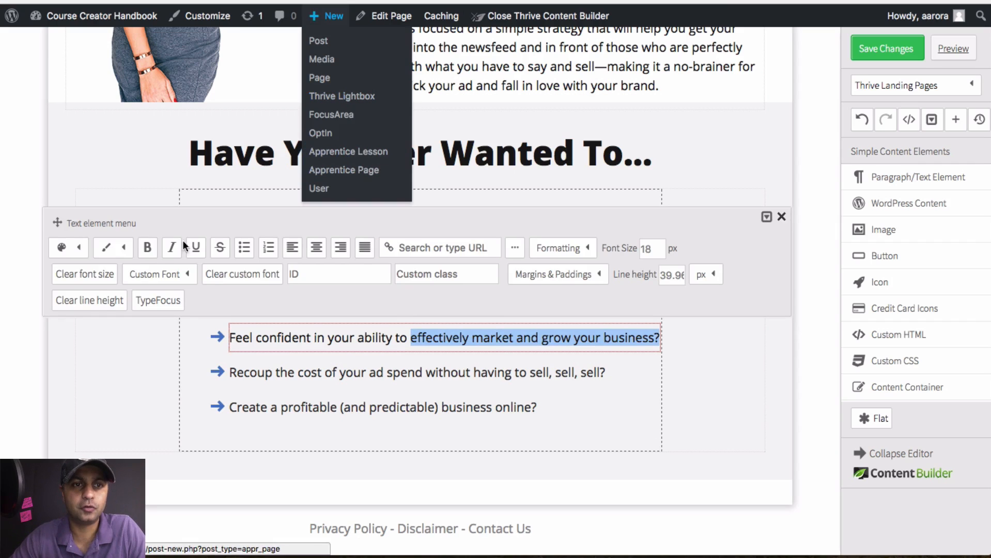
left_click(148, 247)
left_click(435, 359)
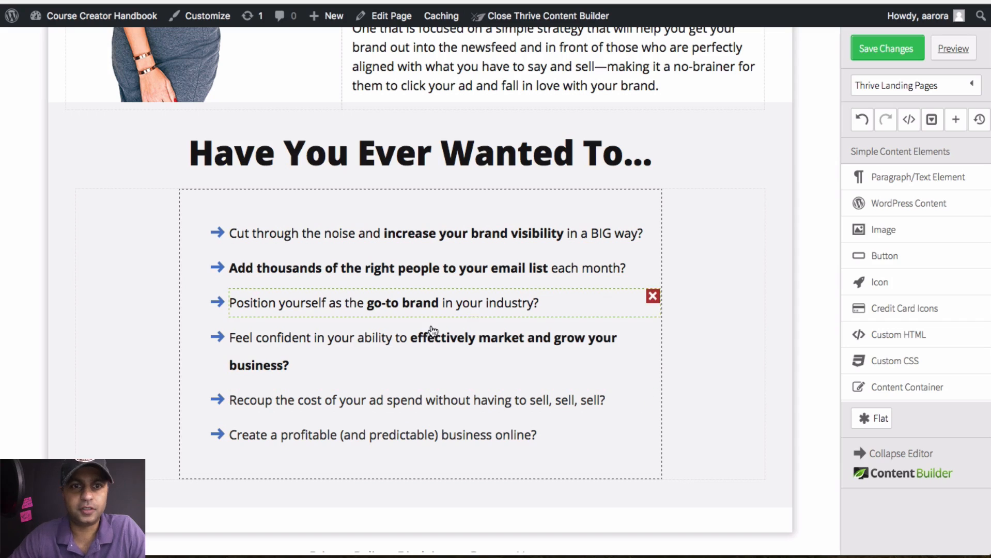
Colour the text of the fifth bullet, about recouping the ad spend, black
left_click(328, 396)
triple_click(328, 394)
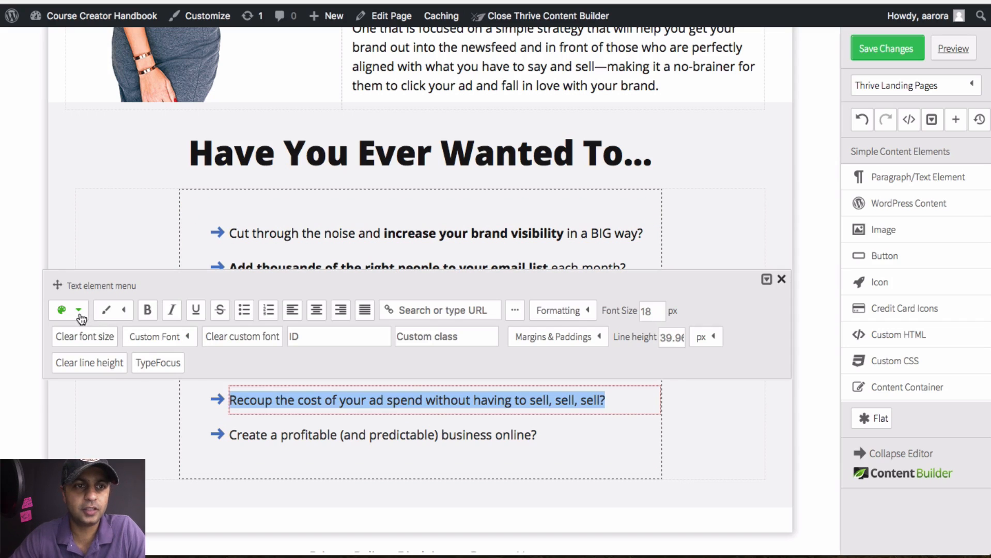
left_click(62, 309)
left_click(64, 368)
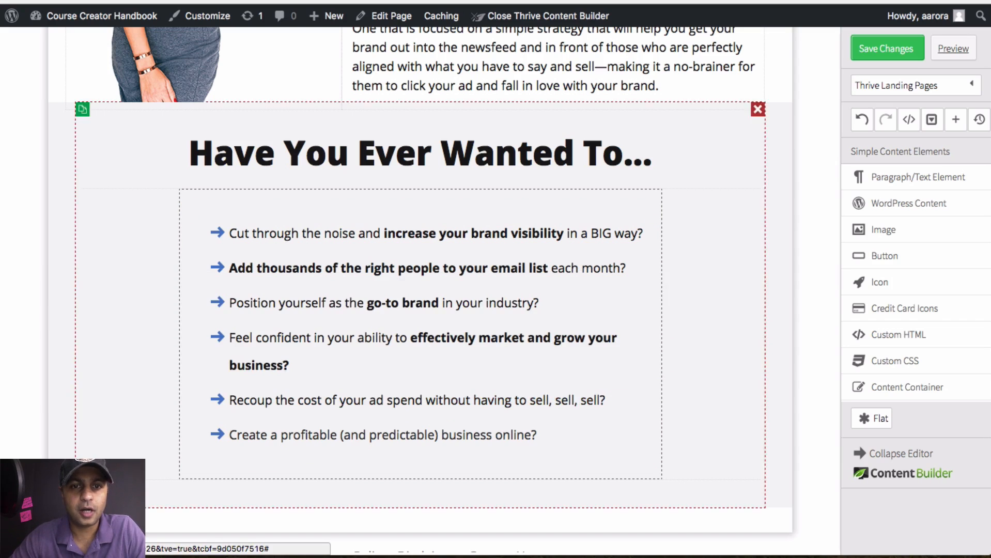
Bold "Recoup the cost of your ad" at the start of the fifth bullet
left_click(393, 401)
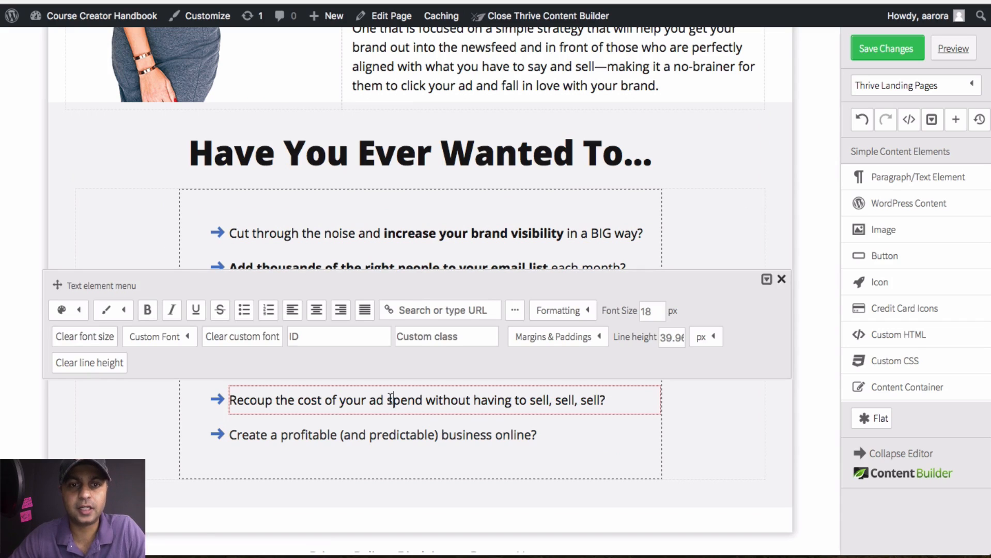
key("shift+super+Right")
key("shift+super+Left")
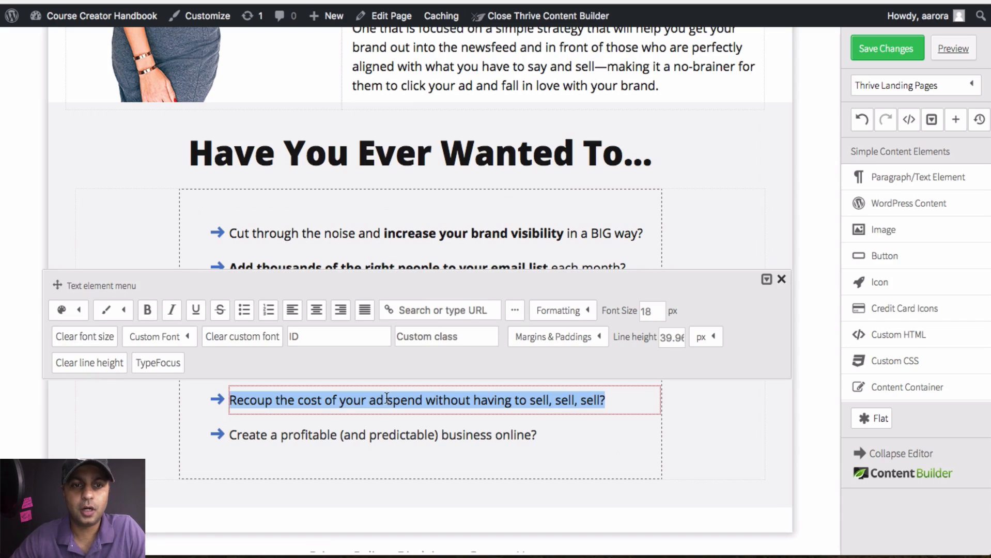
key("Right")
key("Left")
key("Left")
key("Left")
key("Left")
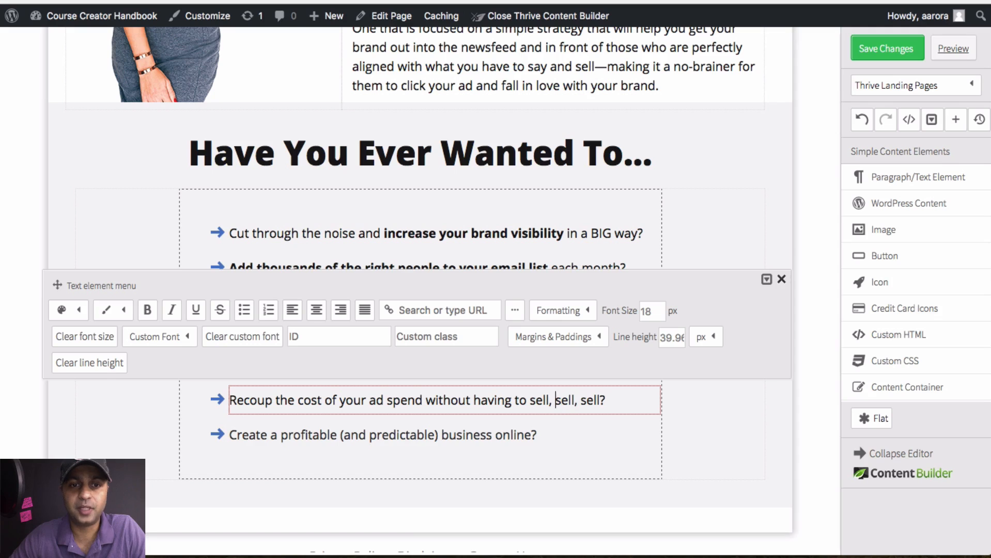
key("shift+super+Left")
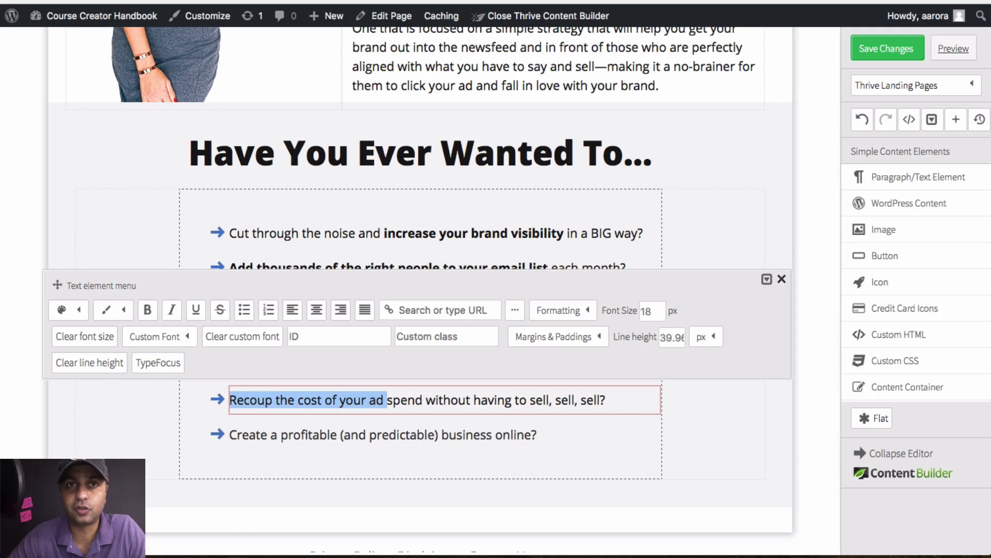
left_click(150, 310)
left_click(407, 412)
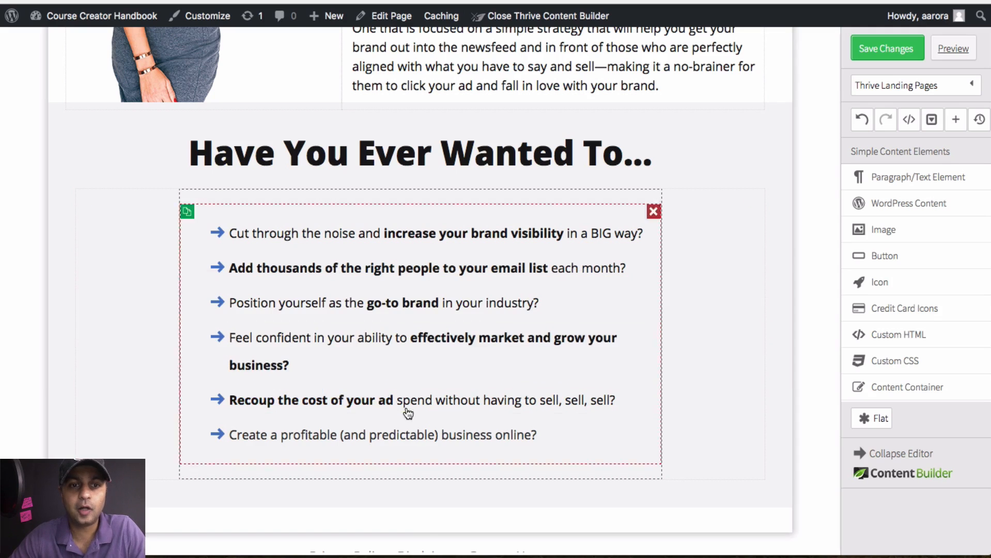
Check the last bullet's bold wording on the ADDICTED sales page, and colour the sixth bullet's text black in the page editor
key("ctrl+Tab")
left_click(420, 339)
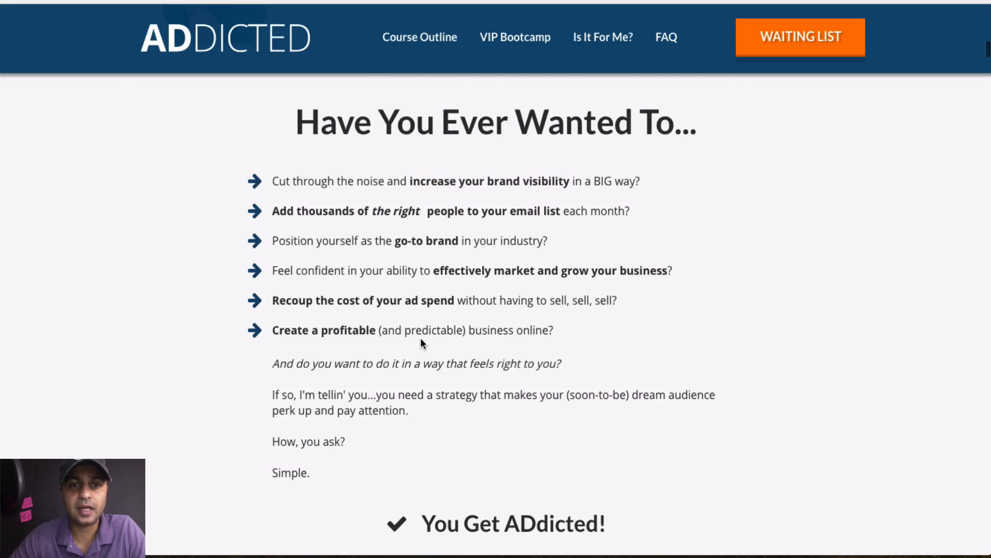
key("ctrl+Tab")
left_click(309, 437)
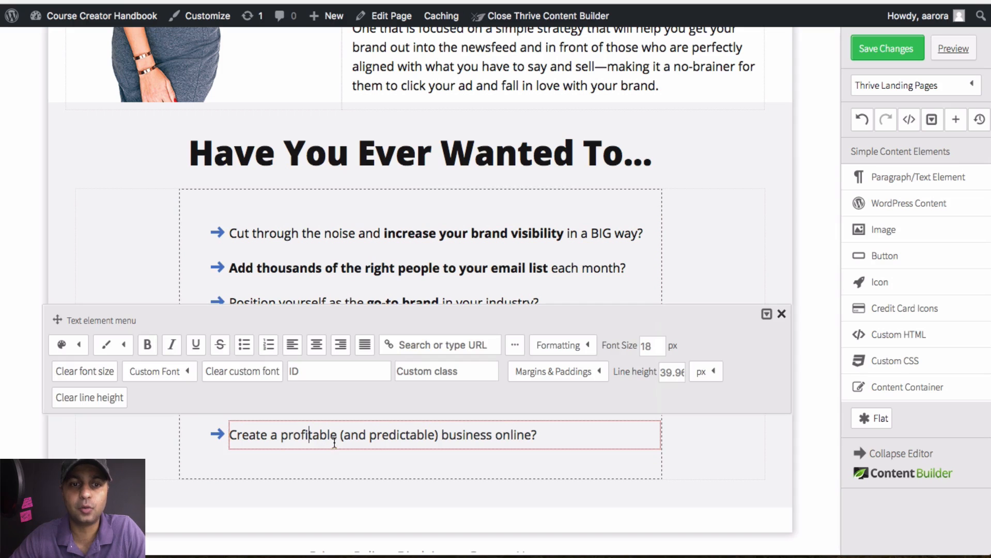
left_click_drag(337, 437, 229, 437)
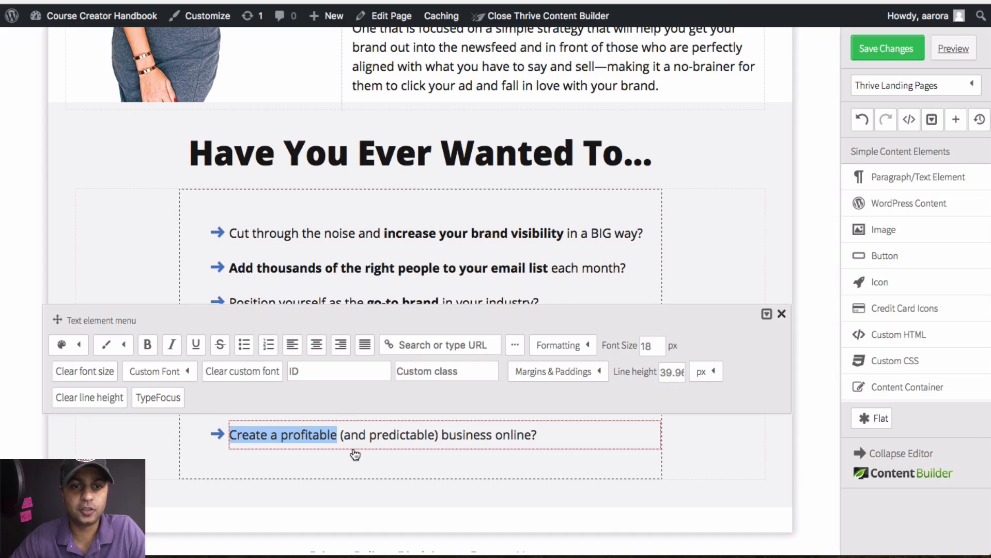
triple_click(376, 435)
left_click(82, 347)
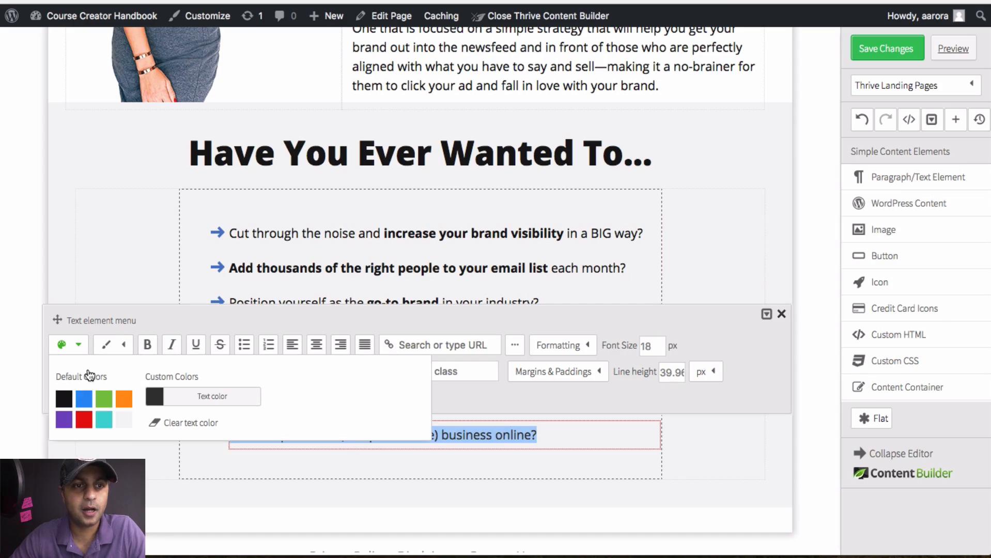
left_click(61, 399)
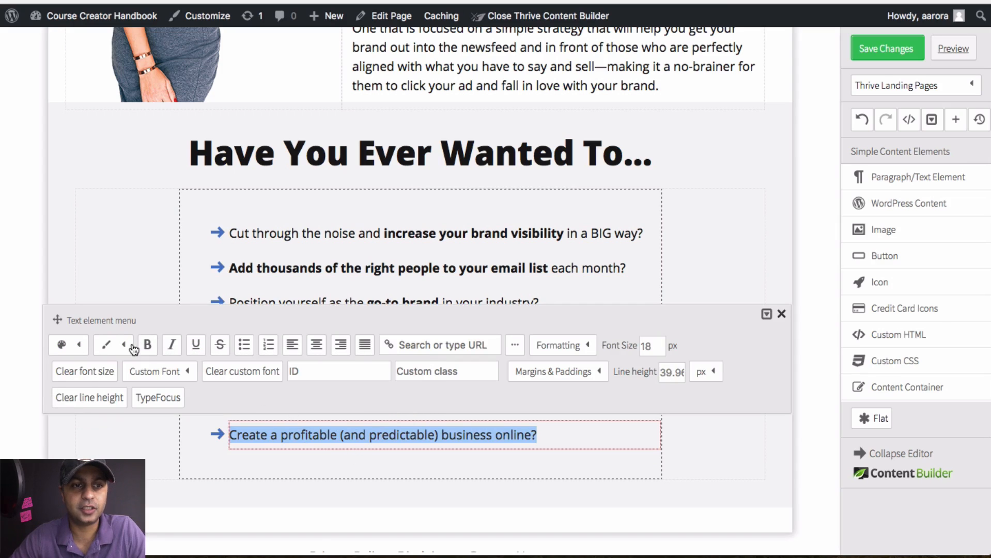
left_click(73, 346)
left_click(66, 398)
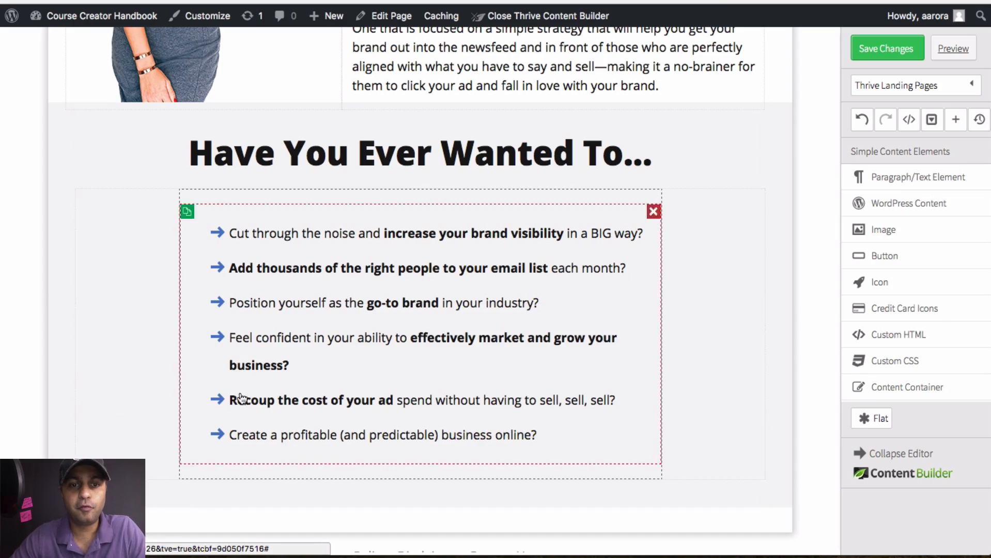
Bold "Create a profitable" at the start of the sixth bullet
left_click(354, 434)
left_click_drag(337, 435, 229, 435)
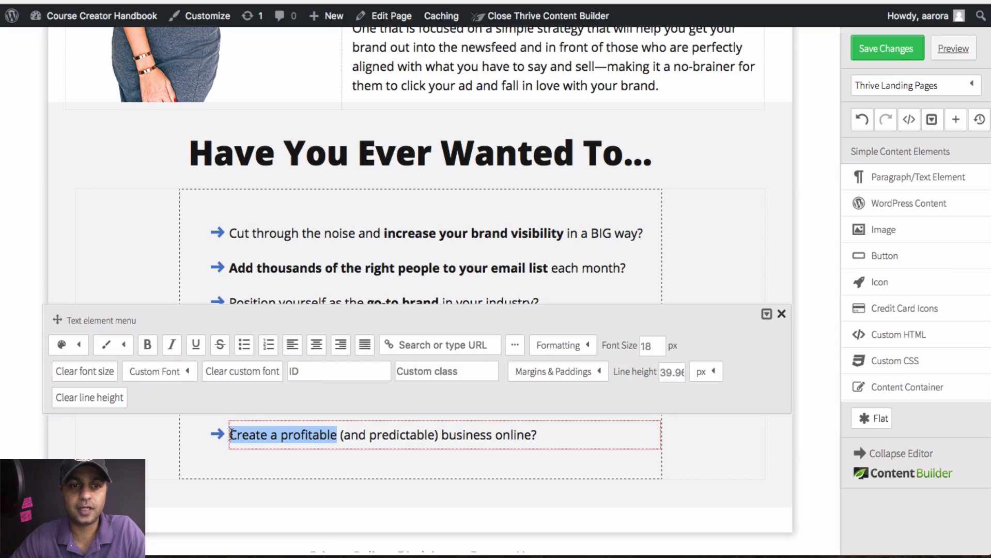
left_click(148, 345)
left_click(135, 439)
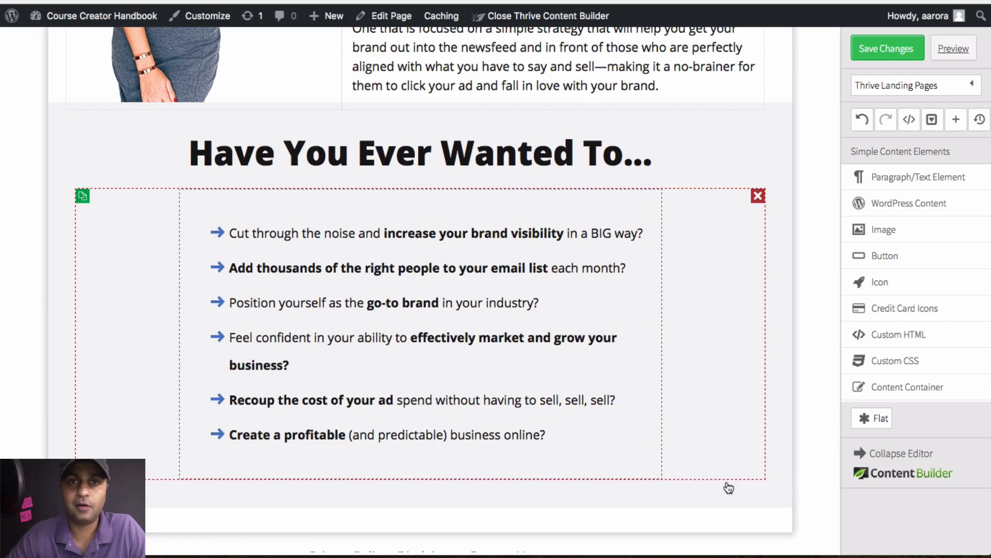
Widen the content container around the bullet list to a max-width of 738
left_click(650, 467)
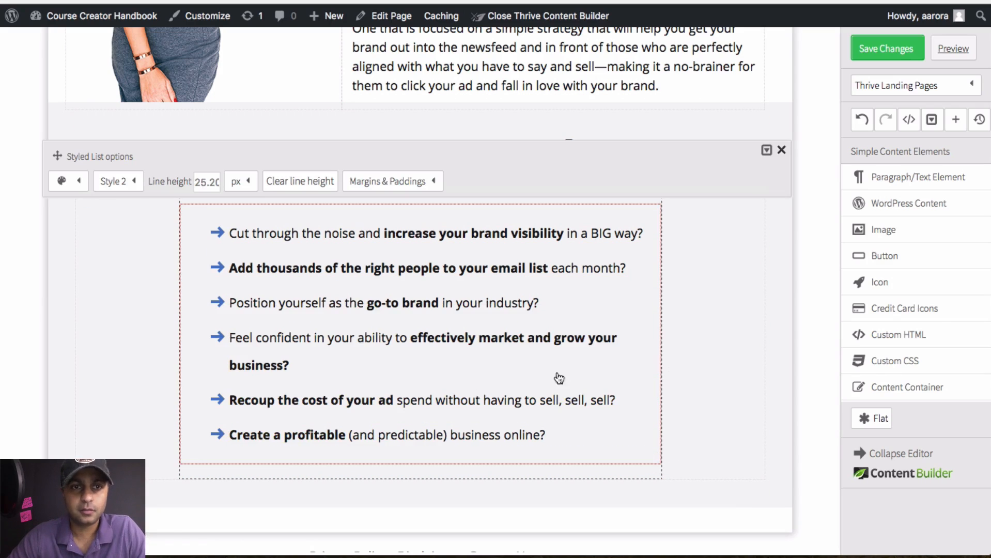
left_click(780, 151)
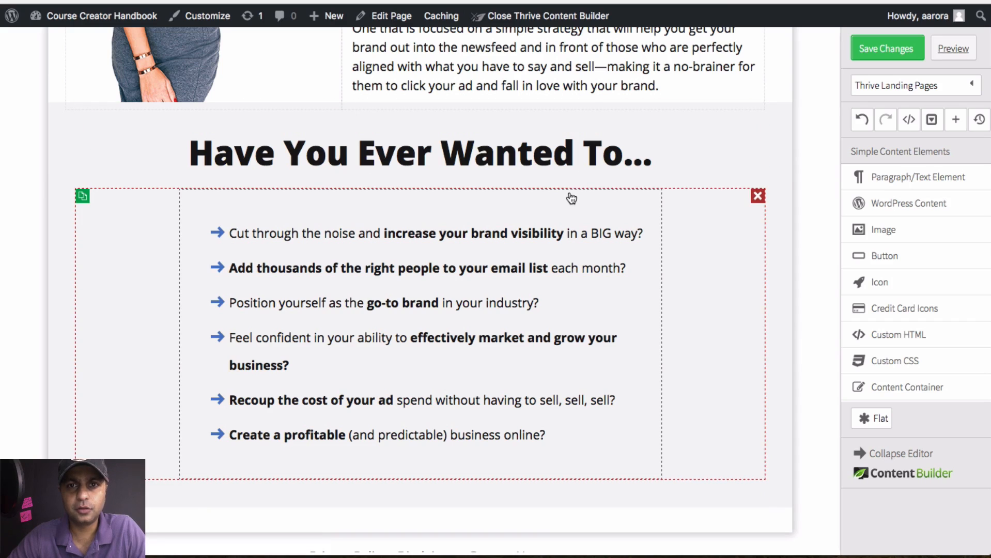
left_click(571, 199)
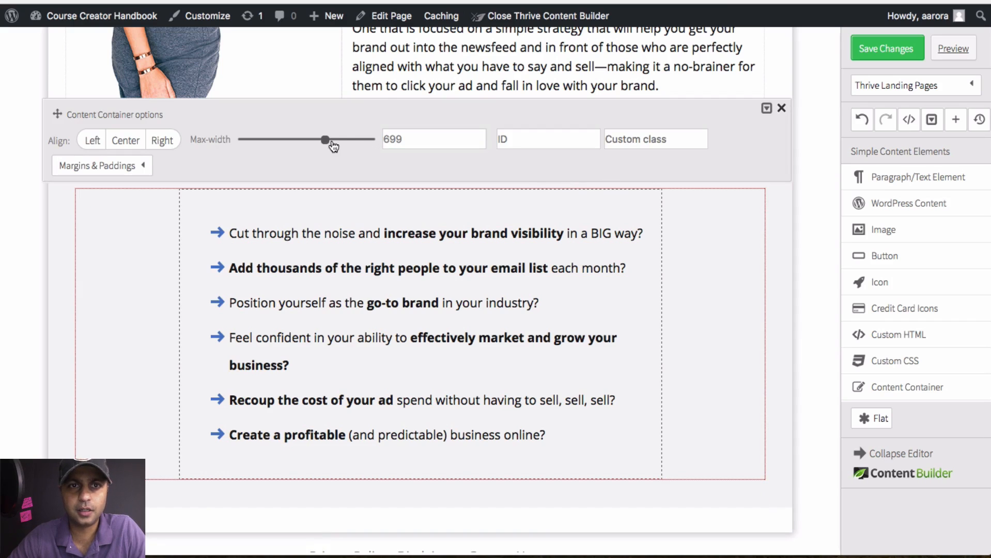
left_click_drag(328, 140, 333, 139)
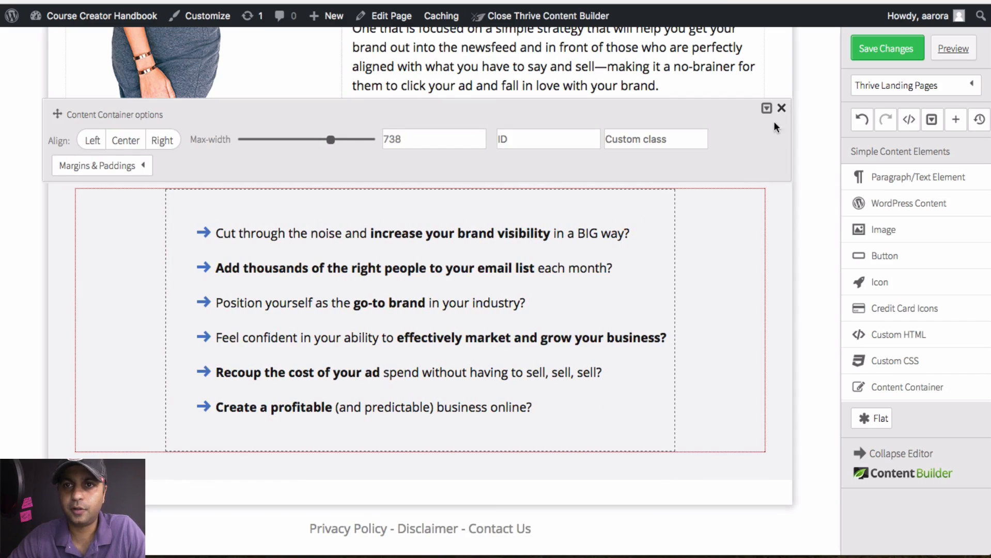
left_click(780, 108)
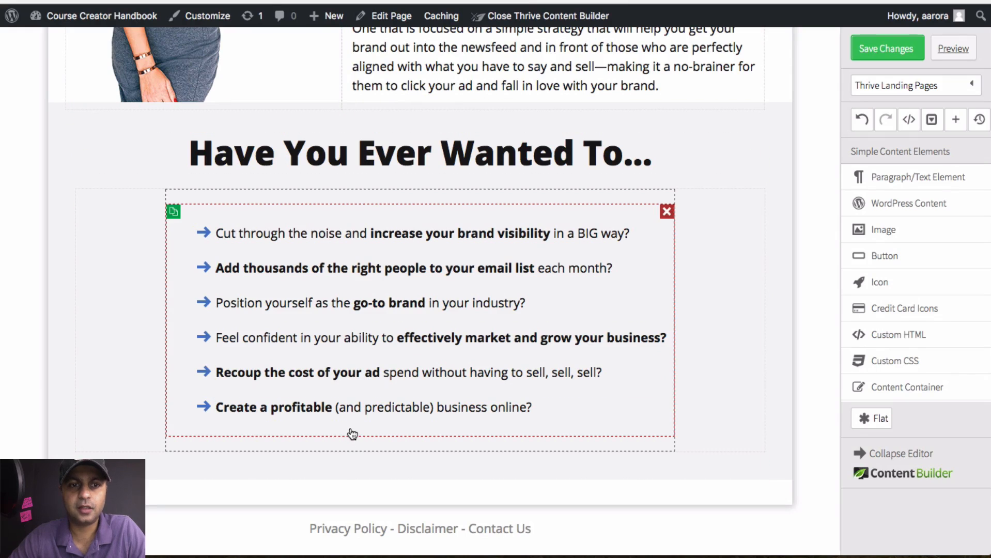
Add a text element below the bullet list containing the sales page's copy from "And do you want to do it" through "Simple."
key("ctrl+Tab")
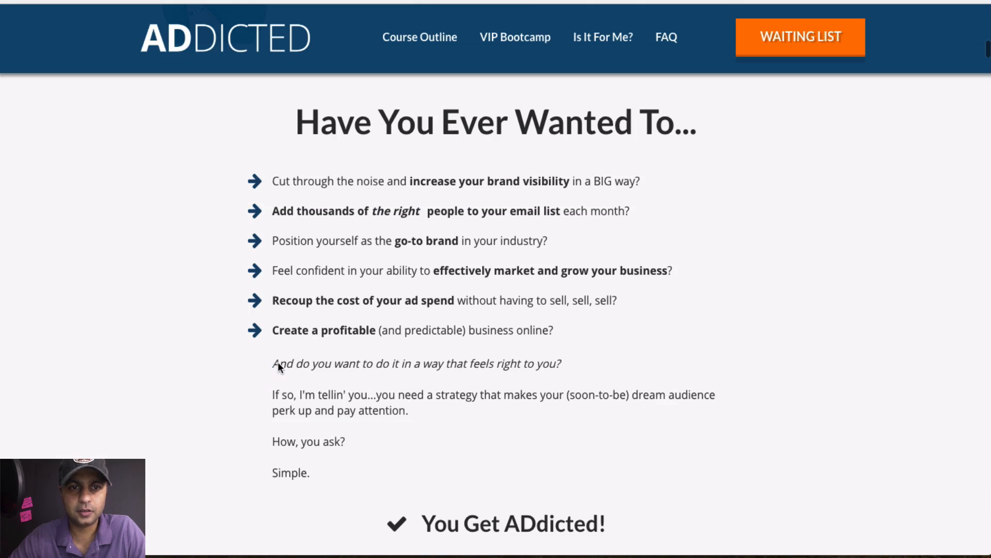
left_click_drag(277, 365, 317, 482)
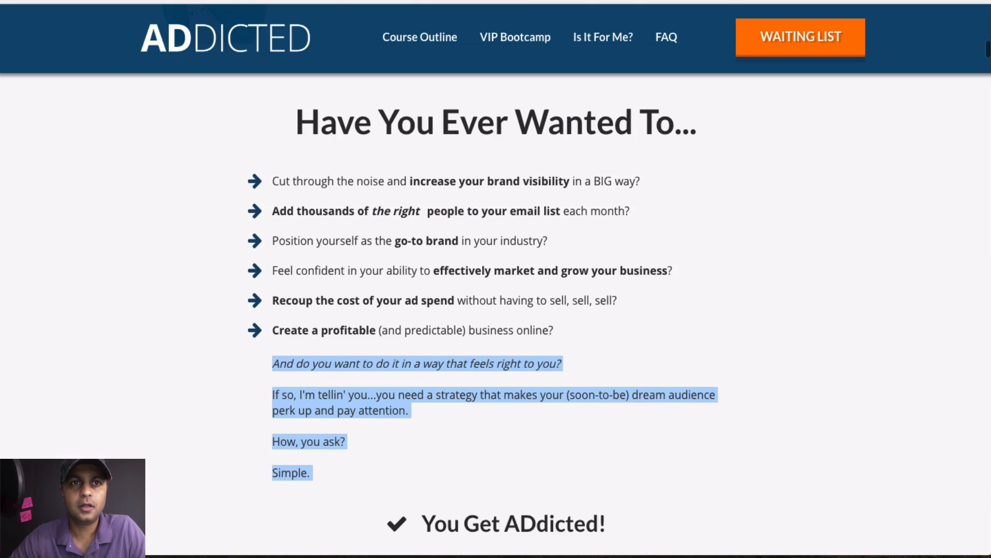
key("ctrl+shift+Tab")
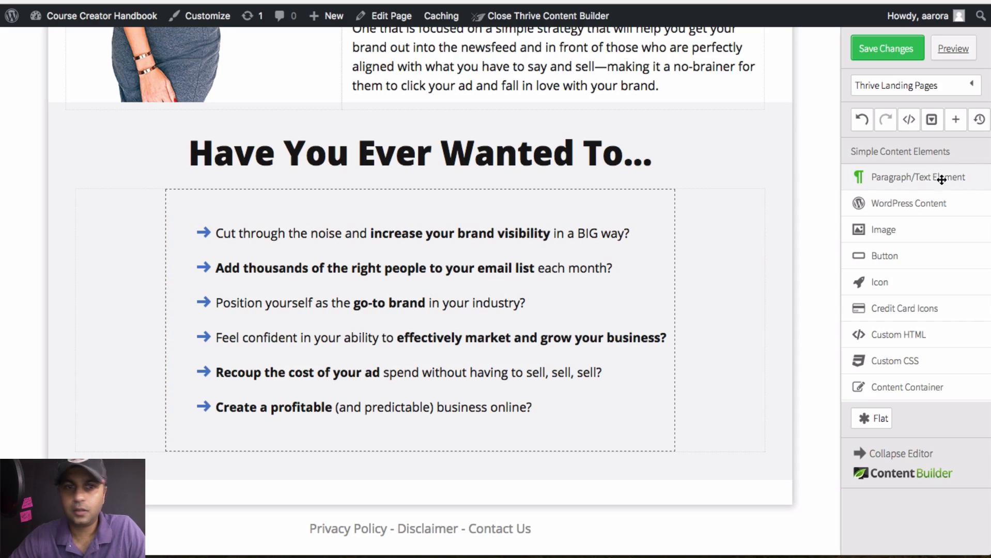
left_click_drag(941, 178, 409, 419)
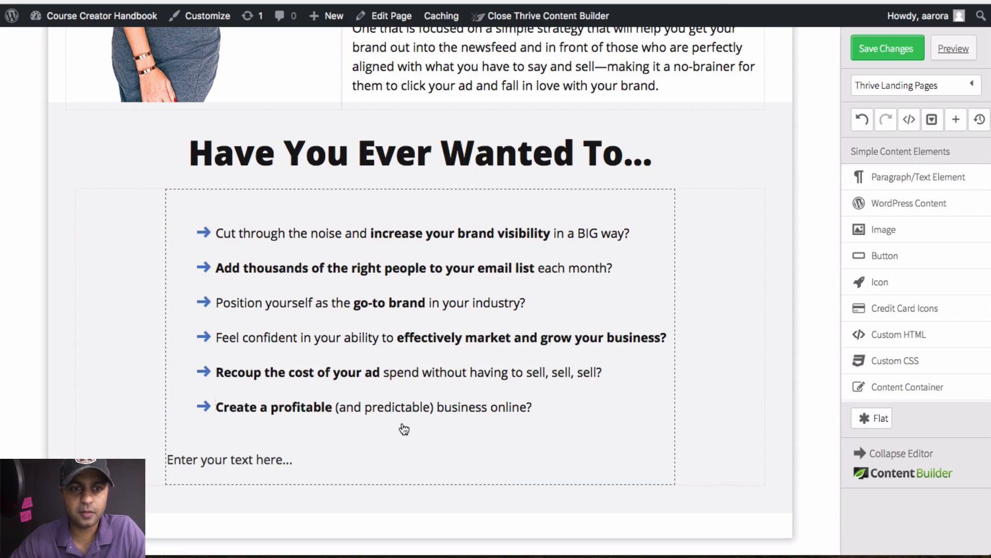
left_click(299, 469)
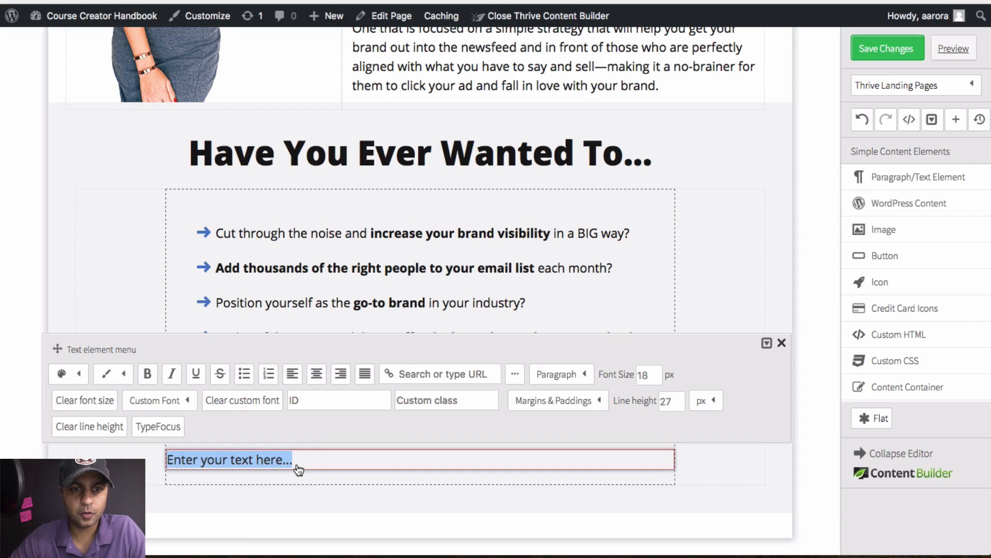
type("And do you want to do it in a way that feels right to you?If so, I'm tellin' you...you need a strategy that makes your (soon-to-be) dream audience perk up and pay attention.How, you ask?Simple.")
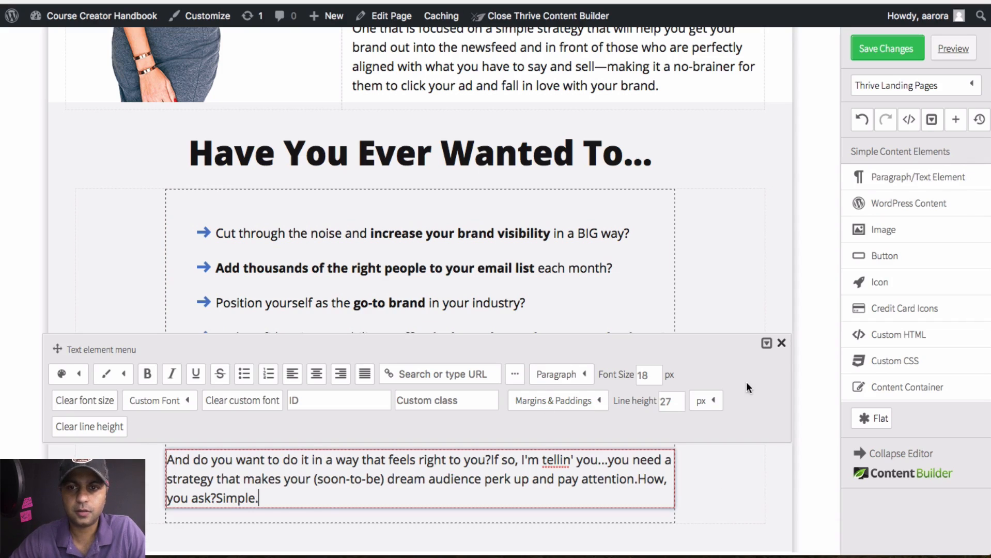
key("ctrl+Tab")
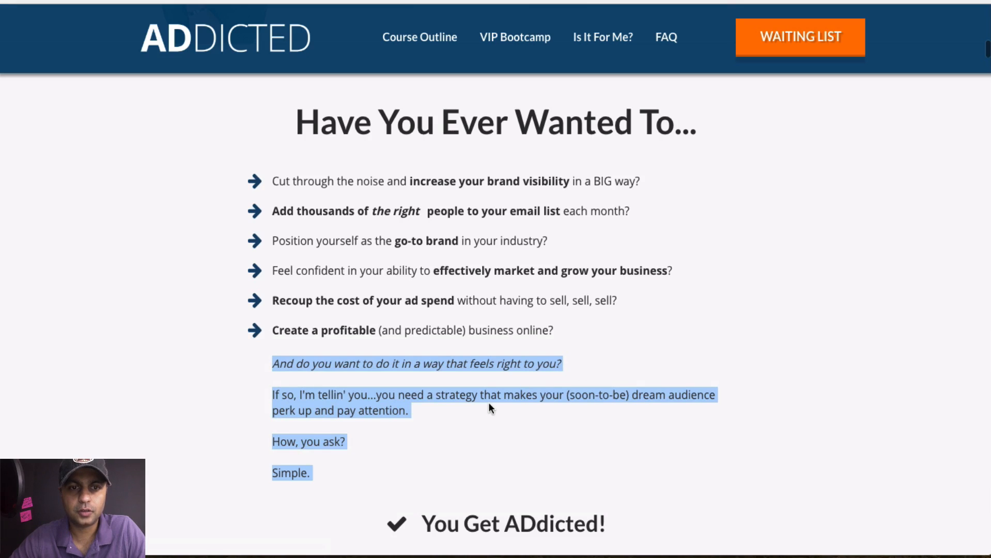
Split the text below the bullet list into four paragraphs separated by blank lines, matching the sales page
key("ctrl+Tab")
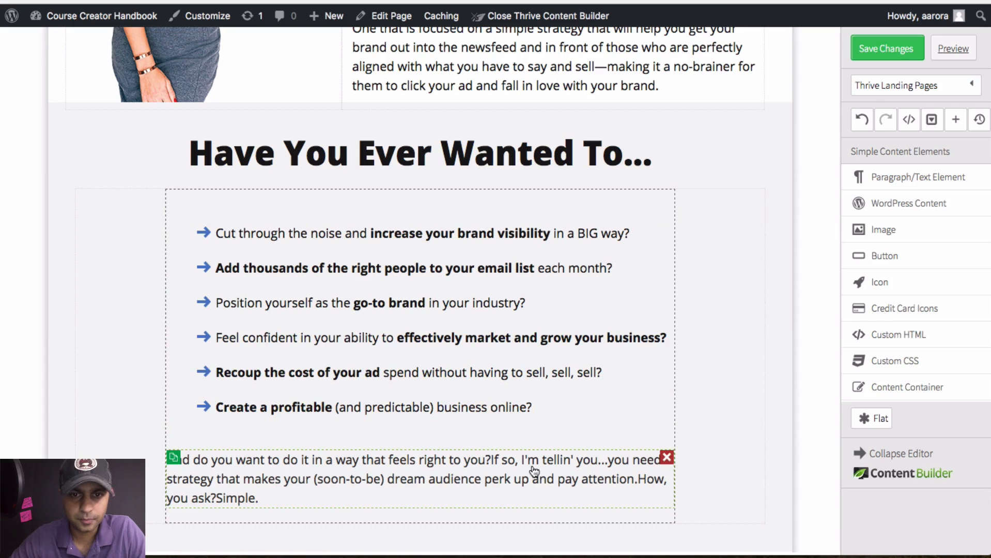
left_click(494, 462)
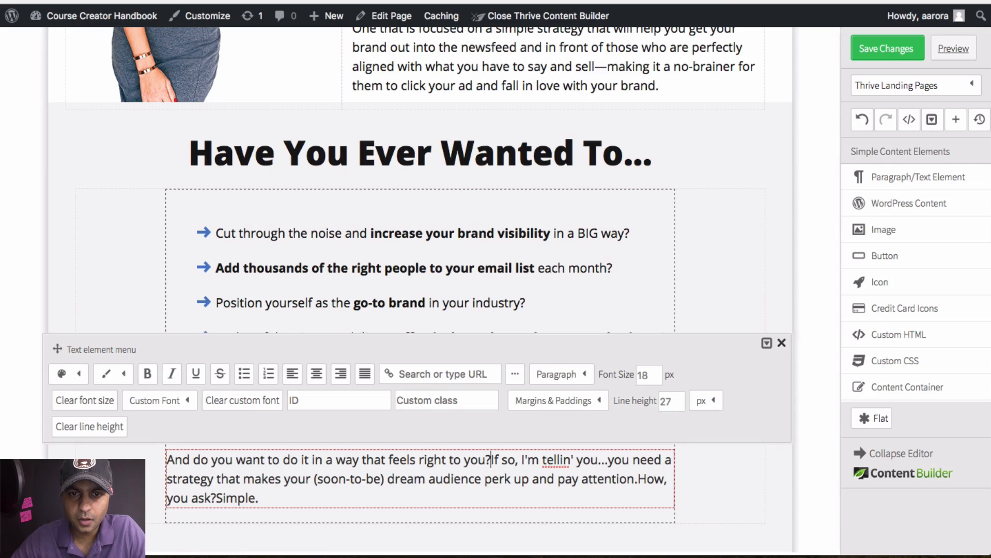
key("Return")
key("Return")
scroll(649, 453, "down", 2)
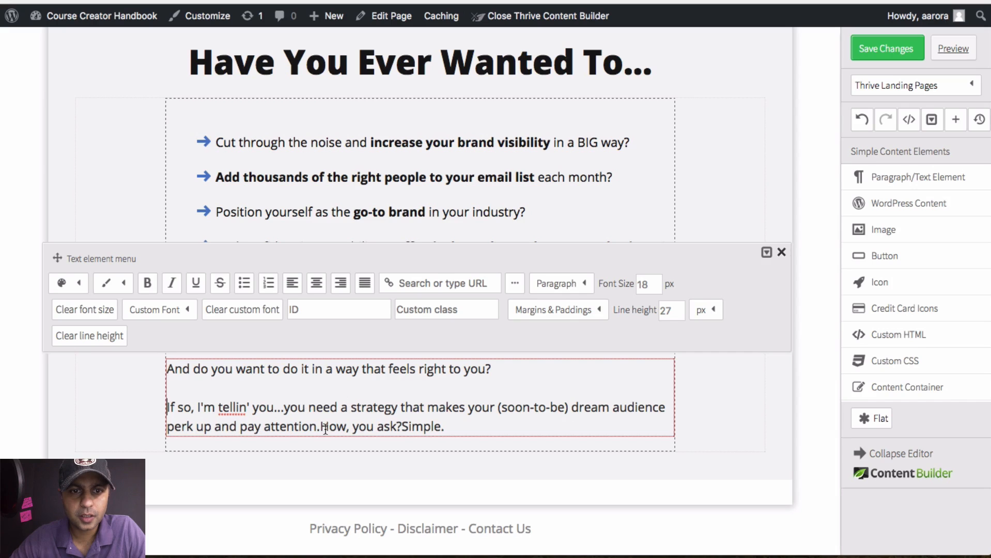
key("Return")
key("Return")
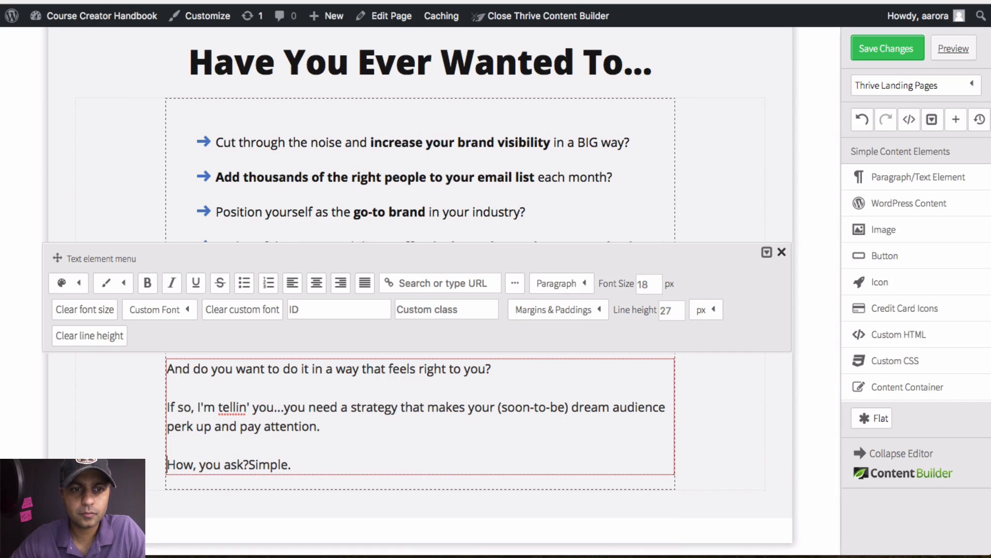
key("shift+Return")
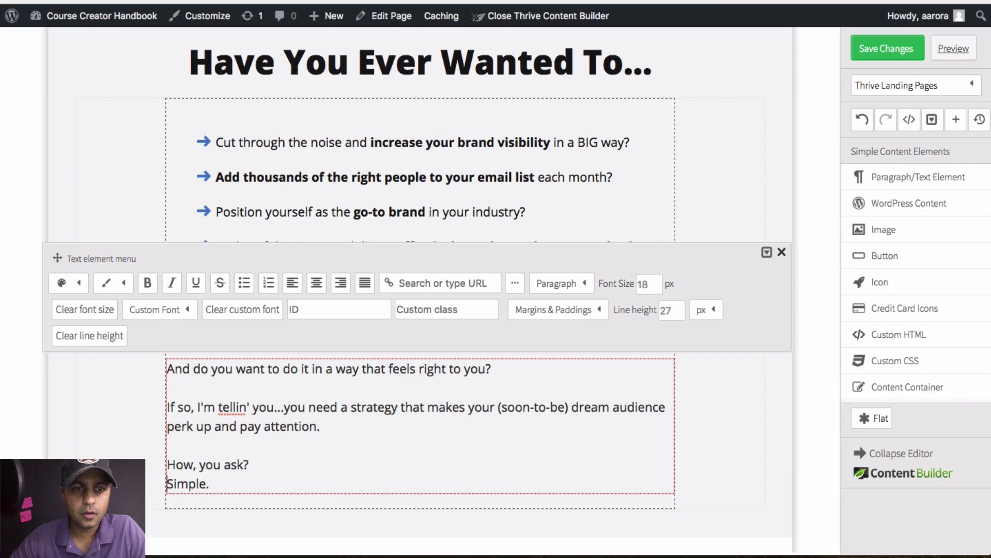
key("Return")
Italicize the opening line "And do you want to do it in a way that feels right to you?"
left_click_drag(497, 364, 164, 368)
left_click(172, 283)
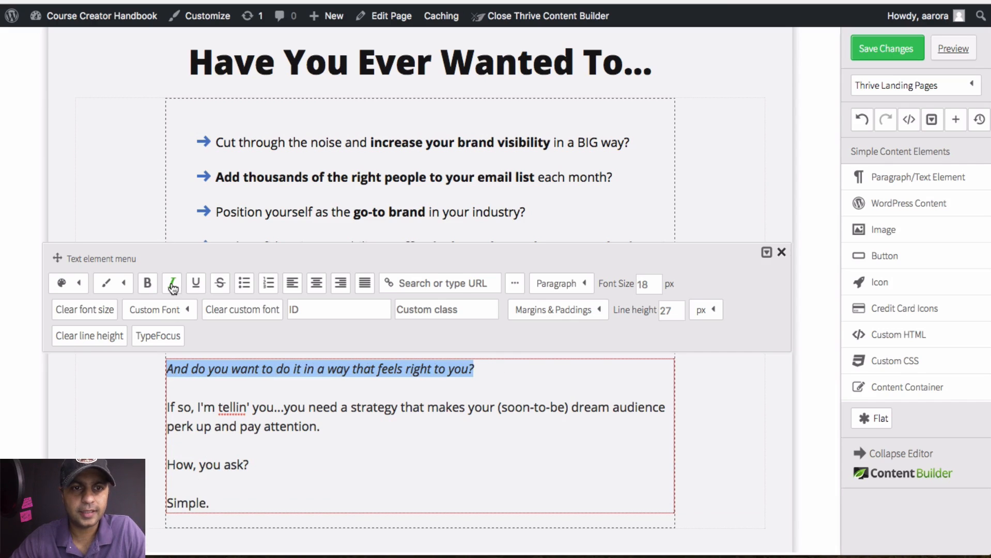
left_click(781, 252)
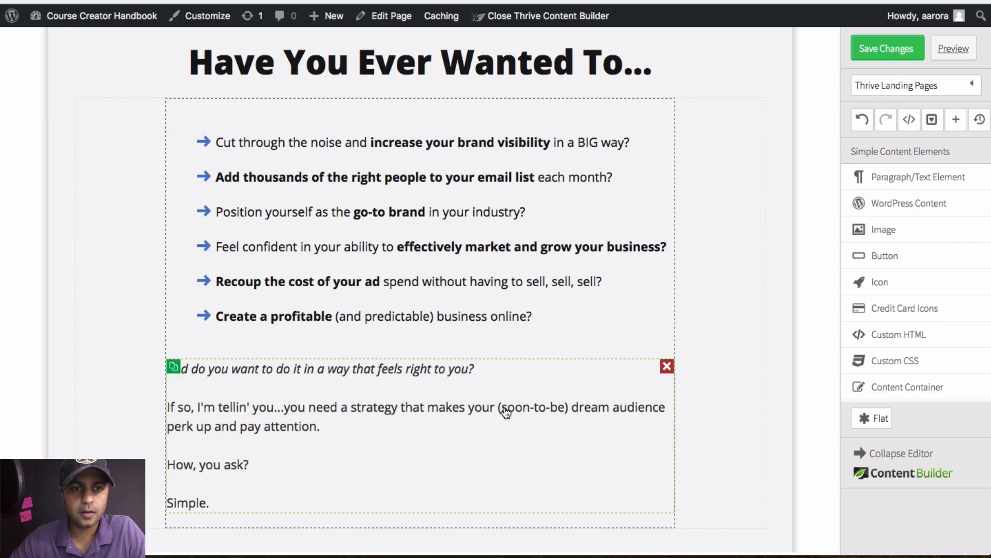
Set the line height of all the text below the bullet list to 22 px
left_click(505, 411)
key("ctrl+a")
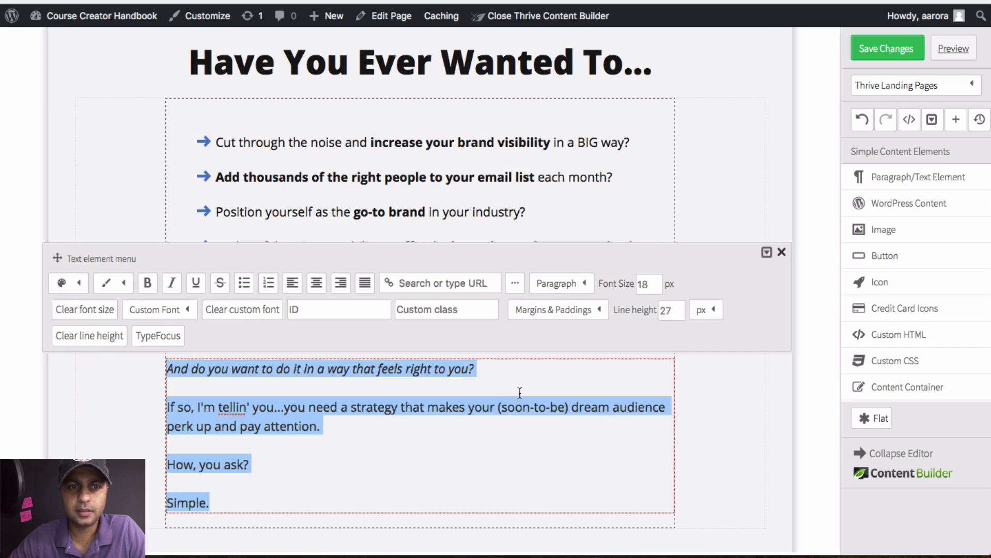
double_click(665, 312)
type("2")
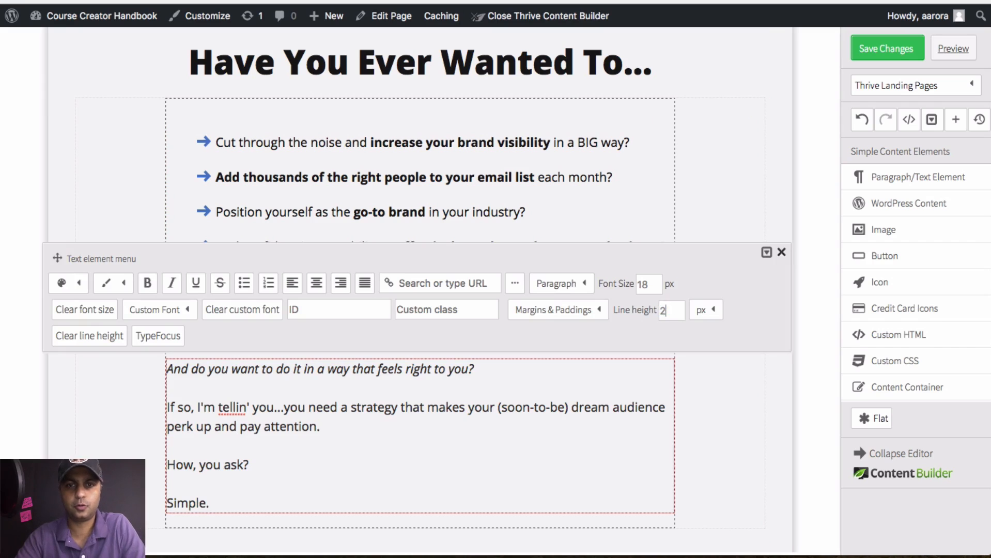
type("2")
key("Return")
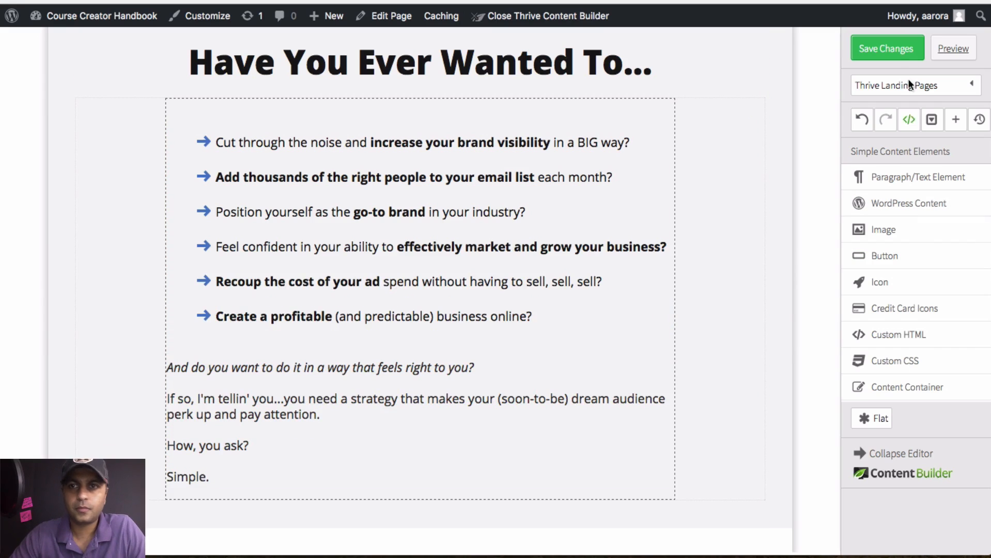
Colour all the text below the bullet list black and save the page changes
left_click(513, 397)
key("ctrl+a")
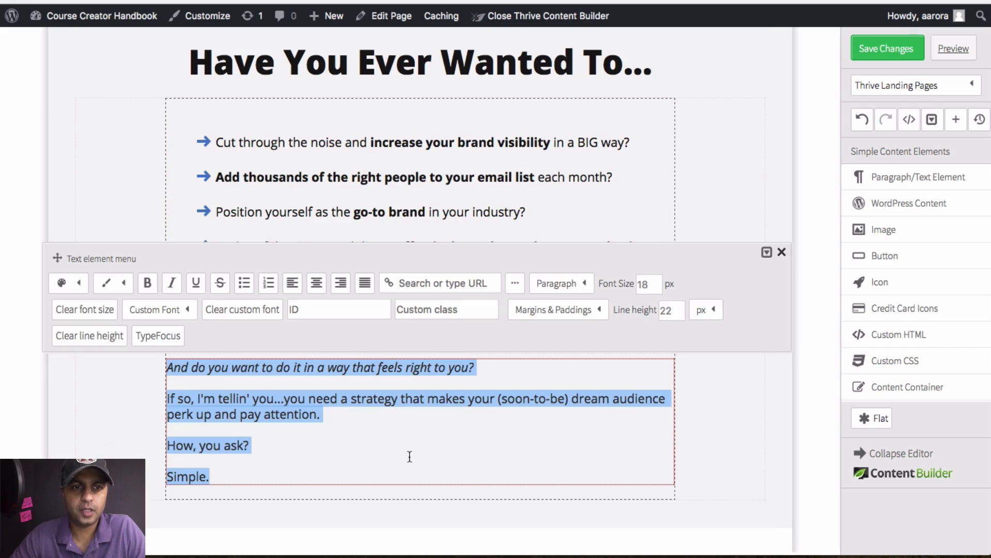
left_click(72, 286)
left_click(64, 336)
left_click(781, 252)
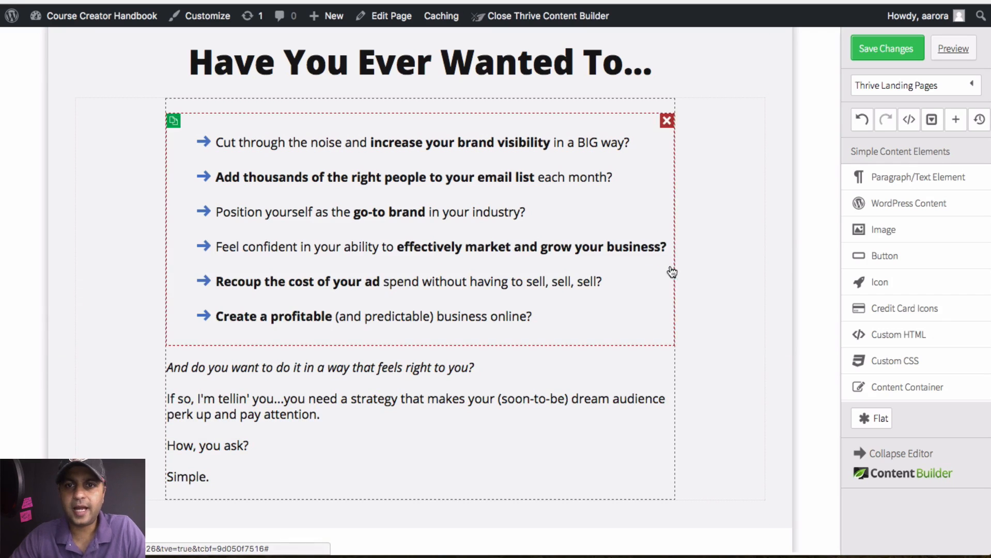
left_click(873, 52)
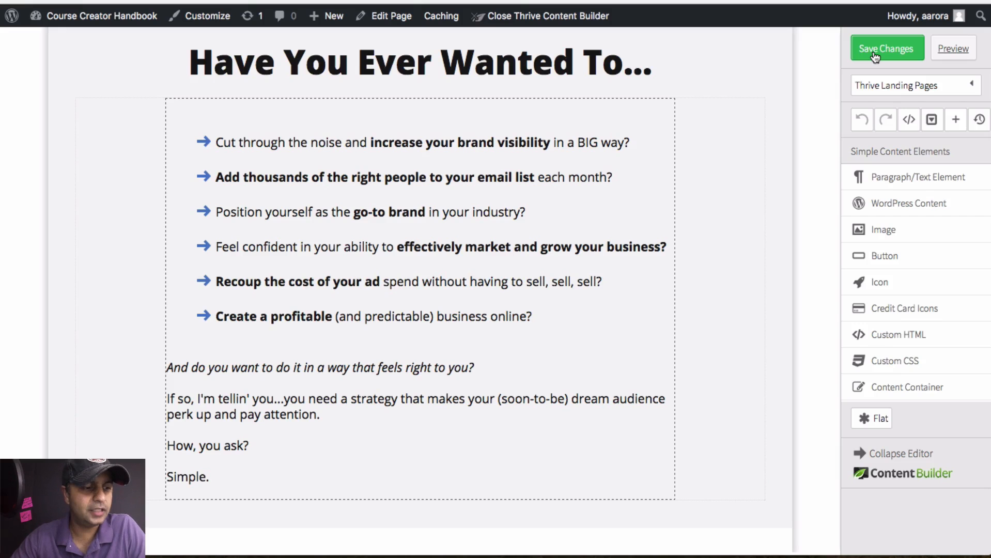
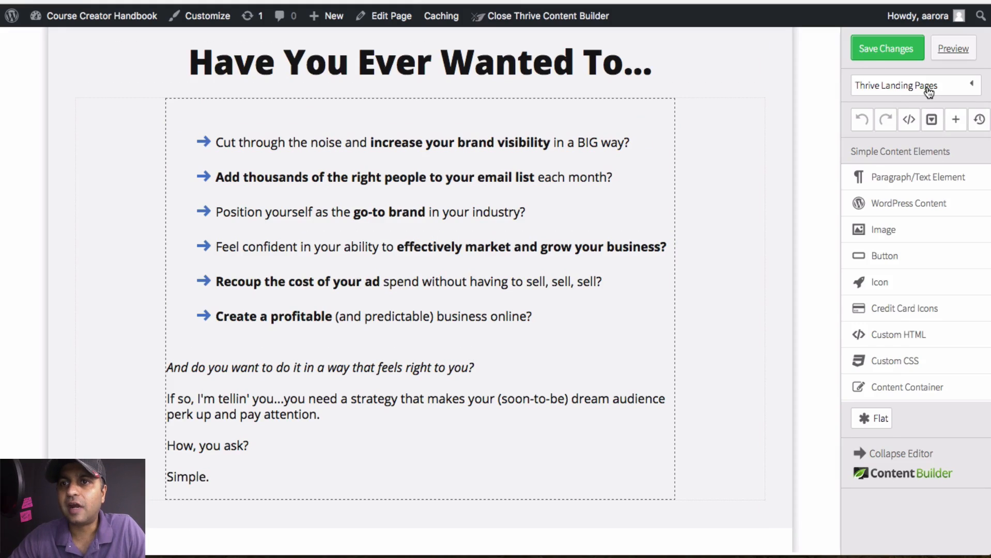
Set the landing page's default H1 font colour to #0c0000 and save that colour as a favourite
left_click(975, 89)
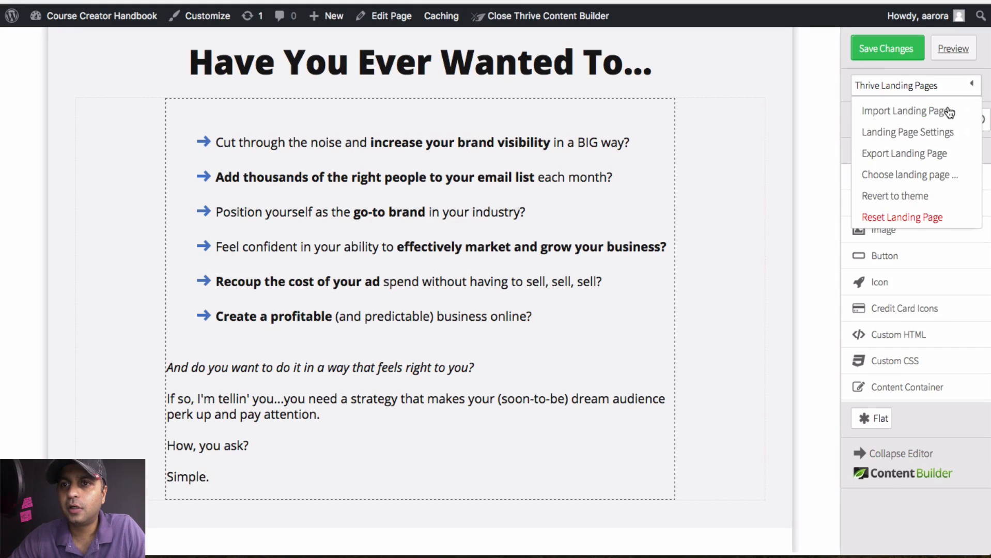
left_click(929, 138)
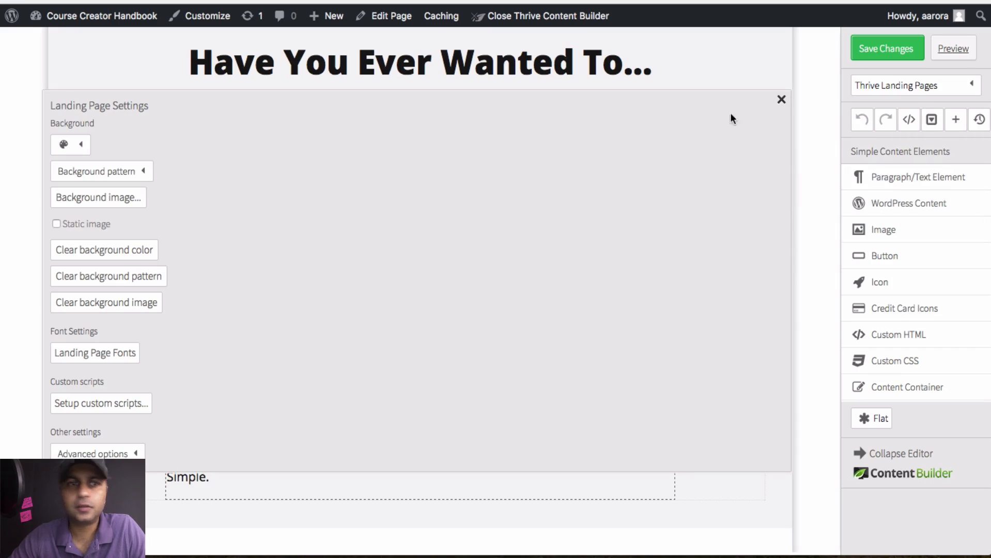
left_click(105, 358)
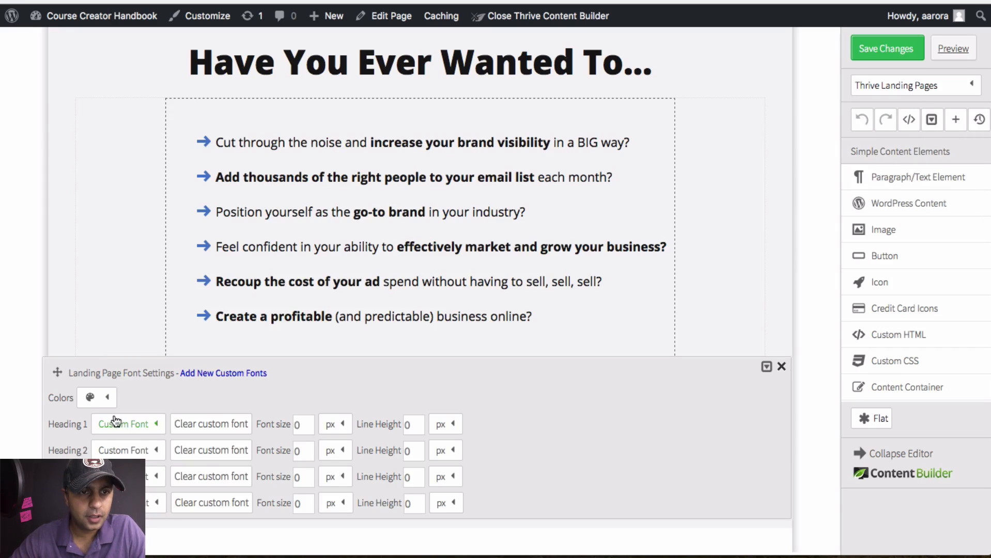
left_click(94, 398)
left_click(117, 448)
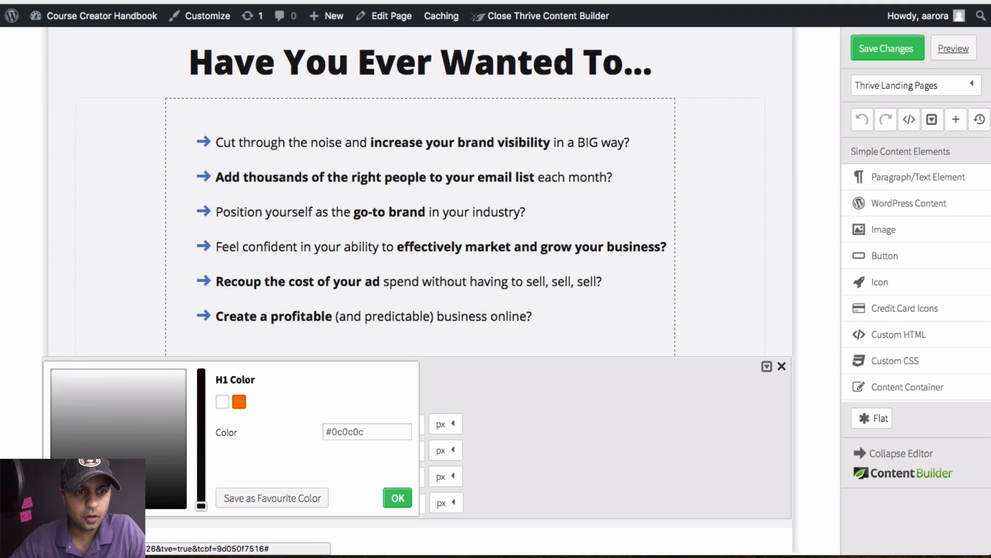
left_click_drag(199, 506, 197, 363)
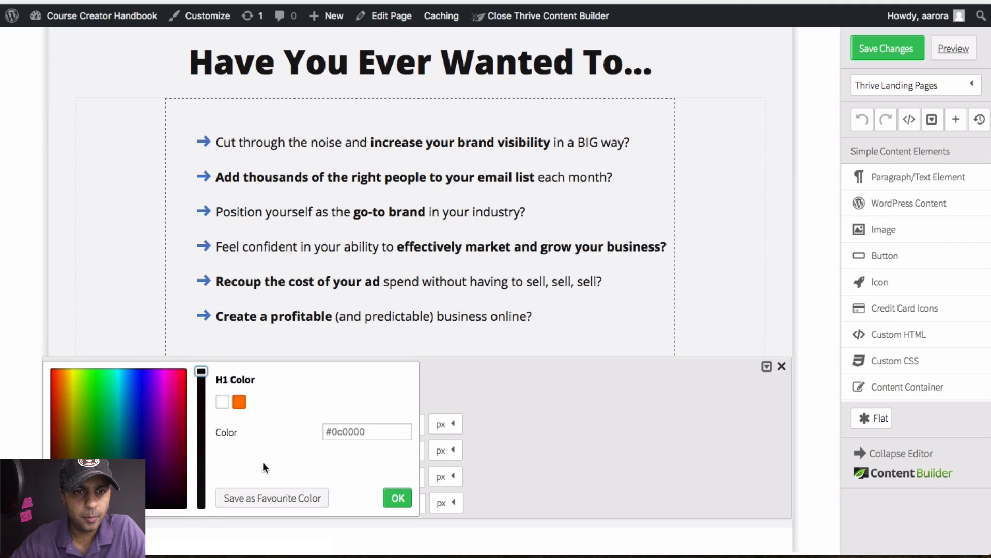
left_click(260, 497)
left_click(397, 498)
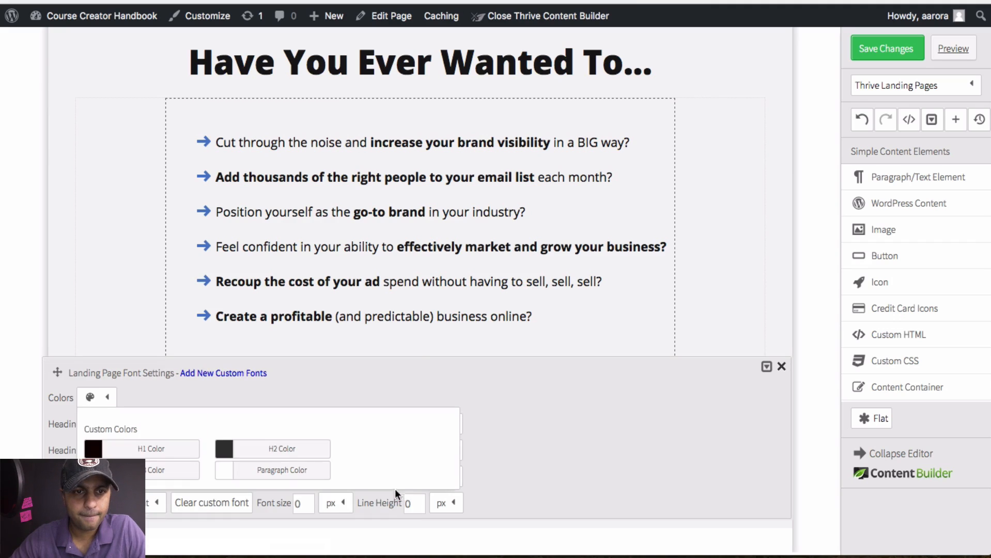
Apply the favourite colour #0c0000 to the landing page's H2 and H3 headings
left_click(241, 459)
left_click(262, 404)
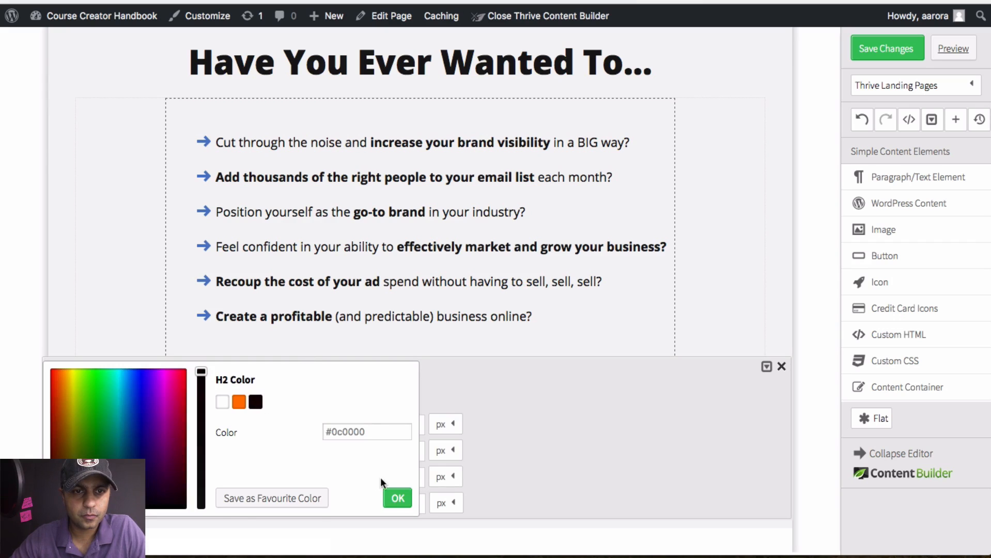
left_click(397, 496)
left_click(165, 470)
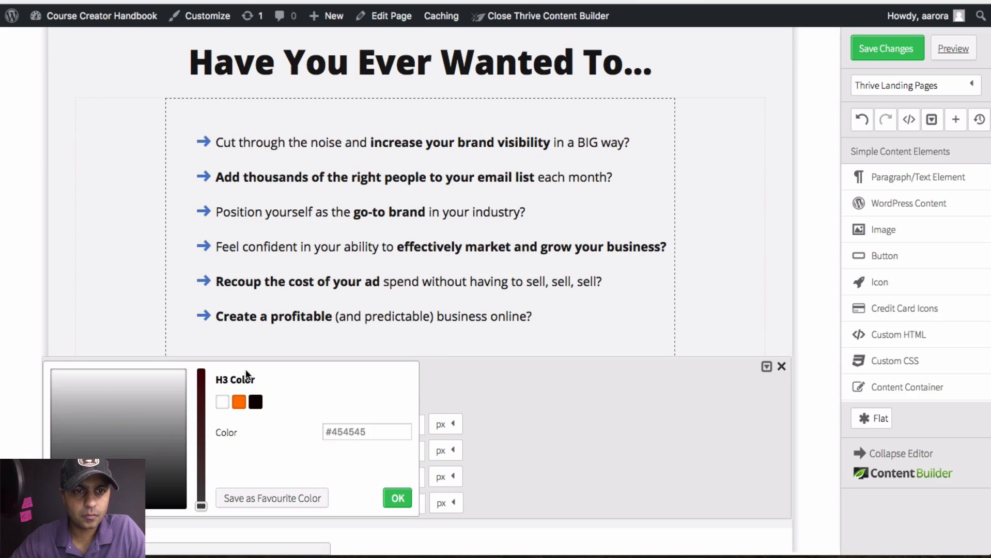
left_click(260, 407)
left_click(396, 497)
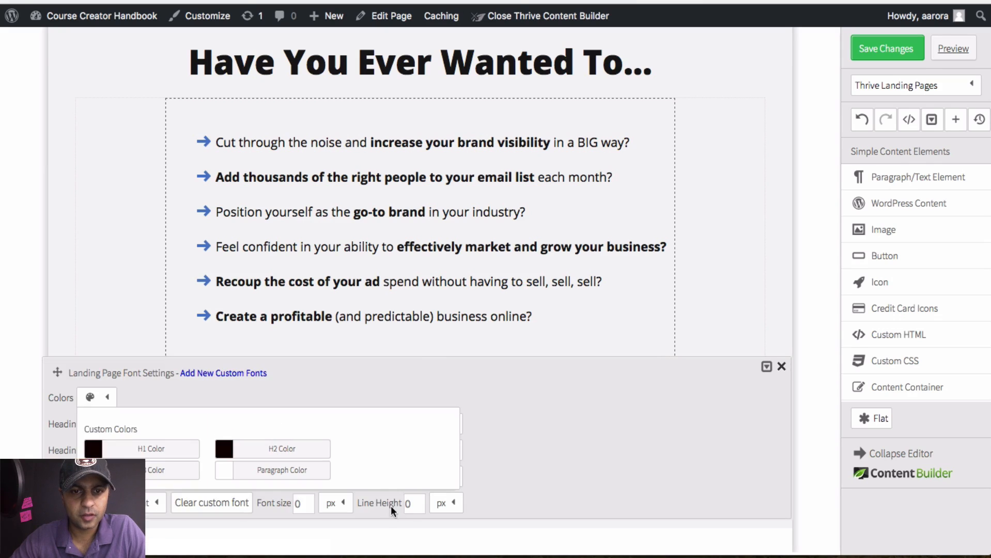
Set the landing page's paragraph colour to the favourite #0c0000 and save the page changes
left_click(288, 469)
left_click(256, 401)
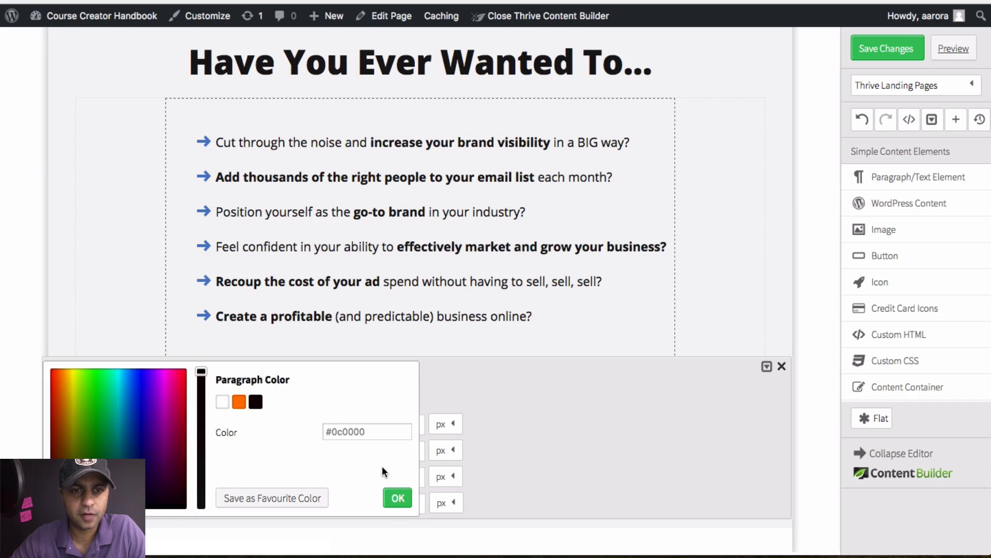
left_click(397, 498)
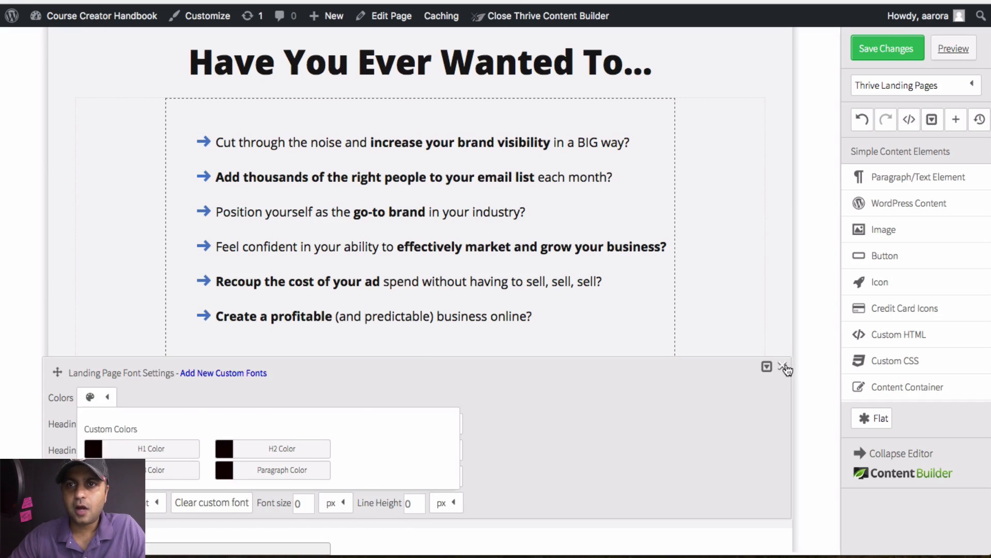
left_click(782, 368)
left_click(888, 50)
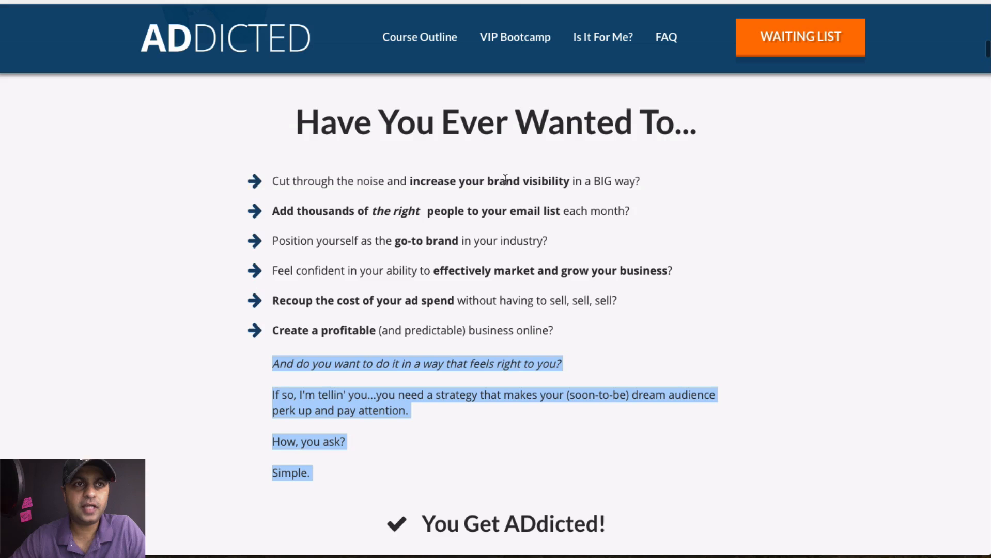
Examine the "You Get ADdicted!" line and its check mark icon below the closing text on the ADDICTED sales page
scroll(504, 179, "down", 5)
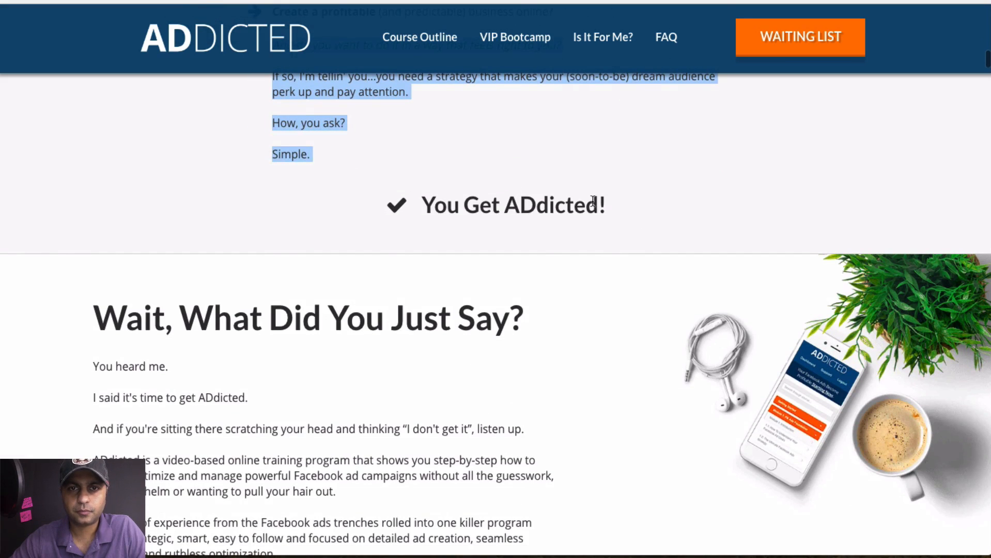
scroll(485, 208, "up", 7)
scroll(484, 214, "down", 5)
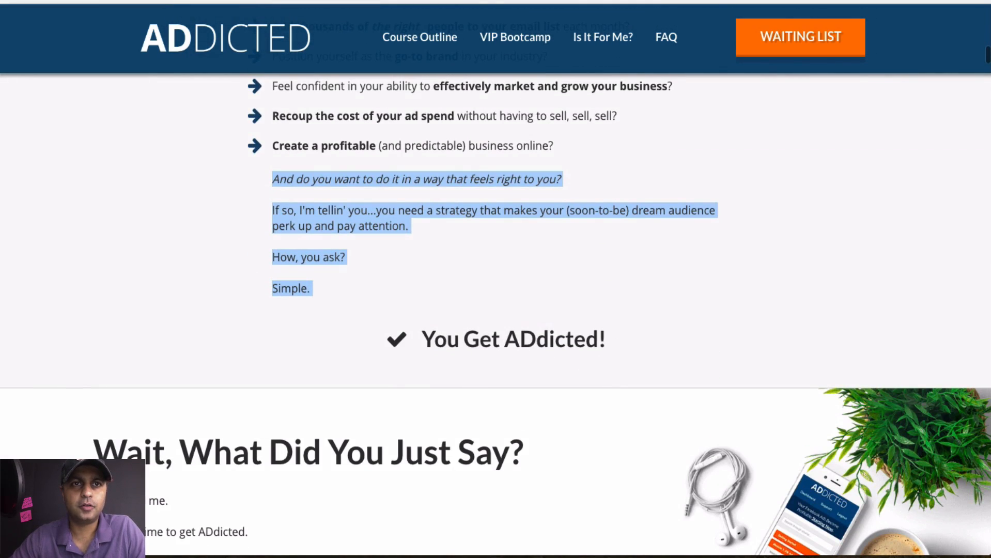
left_click_drag(607, 340, 425, 340)
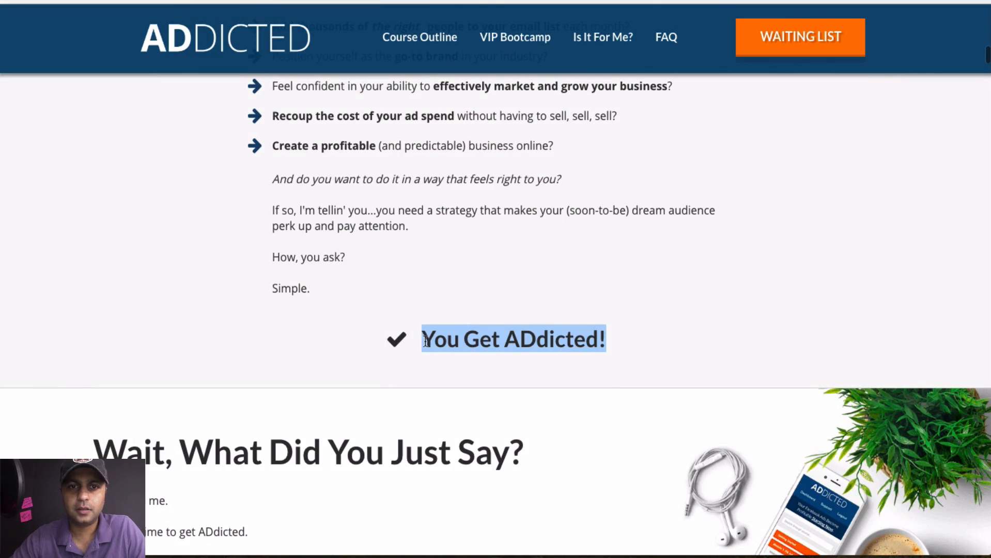
left_click(394, 346)
right_click(393, 346)
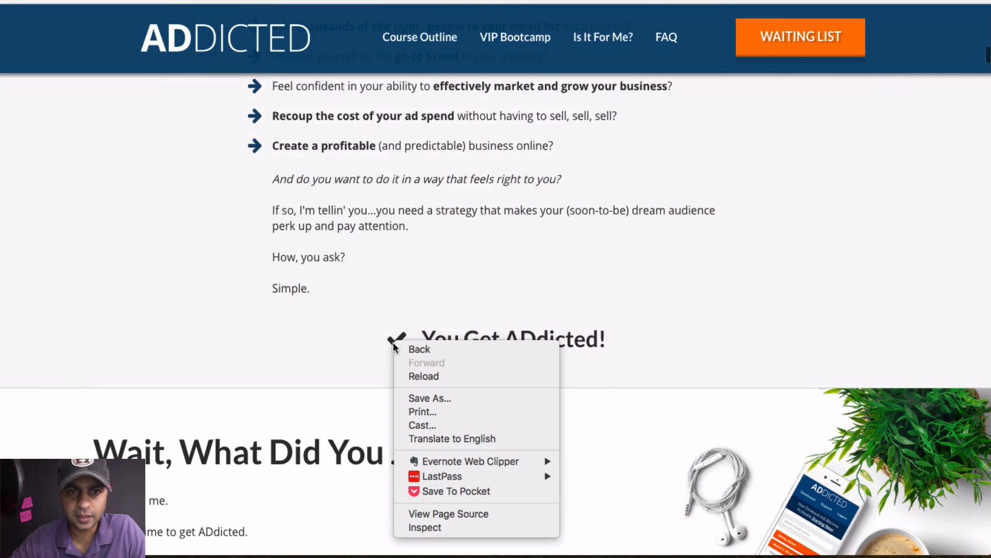
left_click(385, 357)
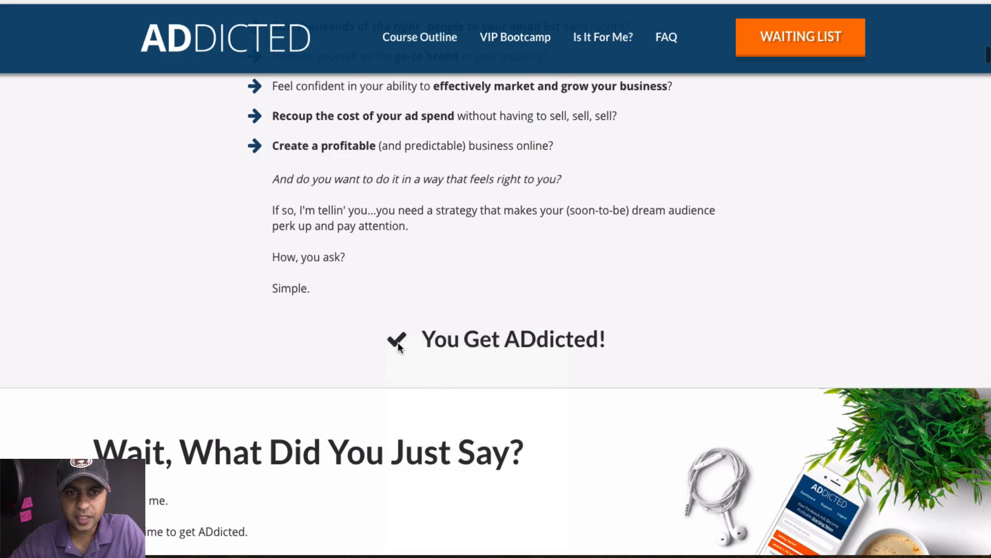
right_click(398, 348)
left_click(370, 344)
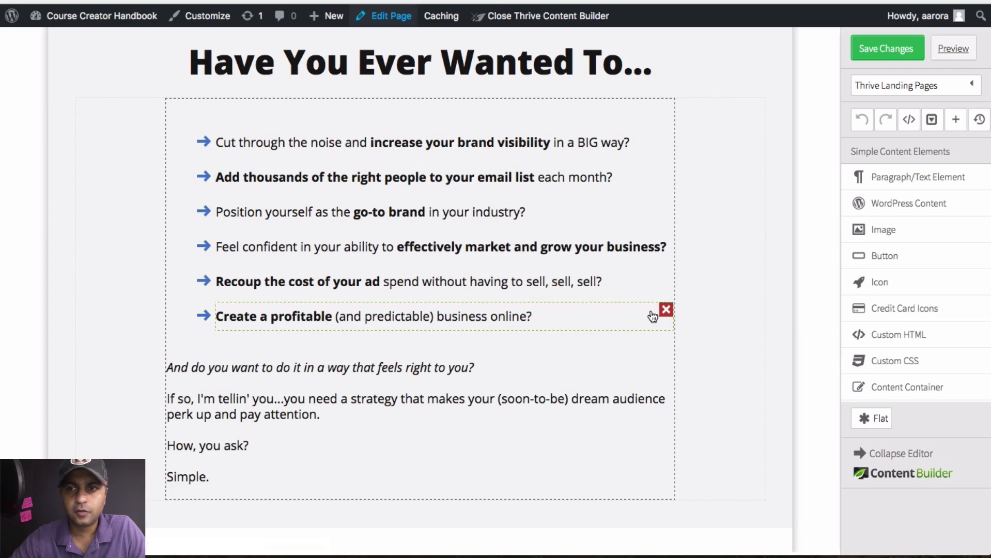
Insert a column layout with two 1/2 columns directly below the paragraph "Simple."
scroll(653, 313, "down", 1)
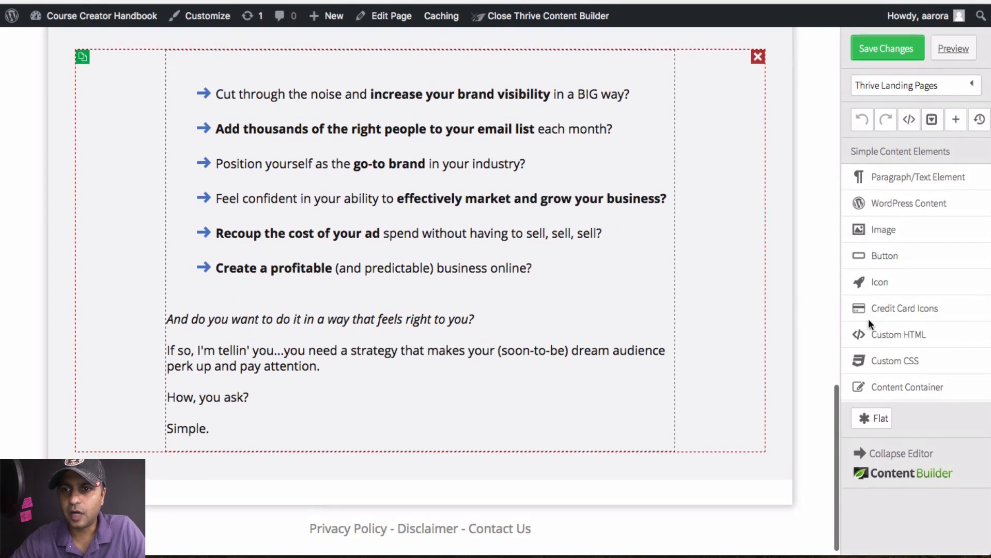
scroll(868, 321, "down", 4)
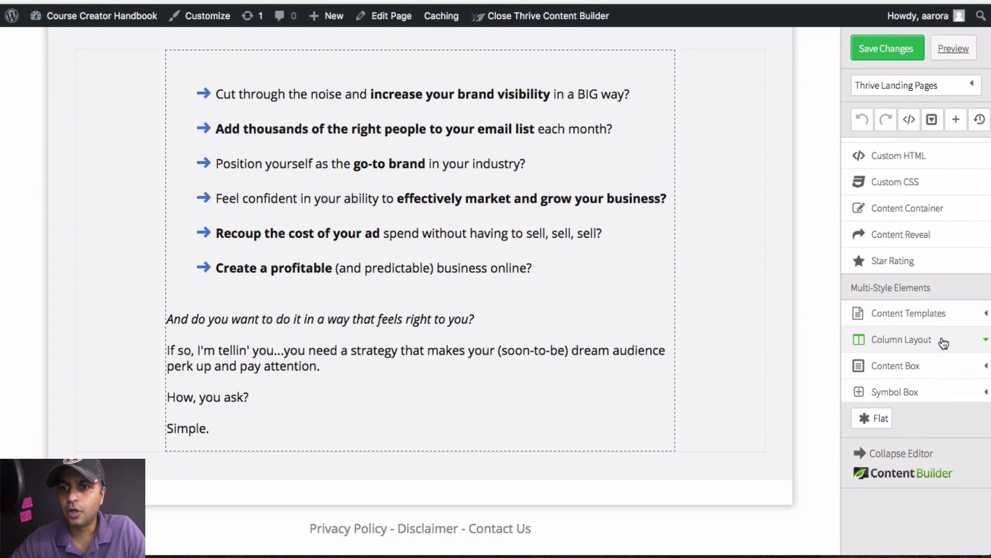
left_click(943, 343)
scroll(943, 341, "down", 3)
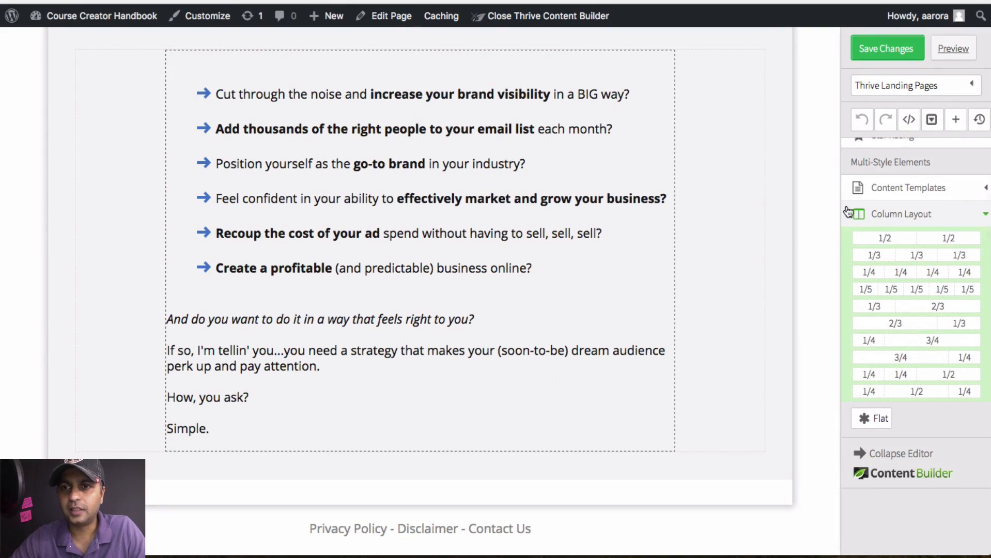
left_click_drag(883, 238, 354, 438)
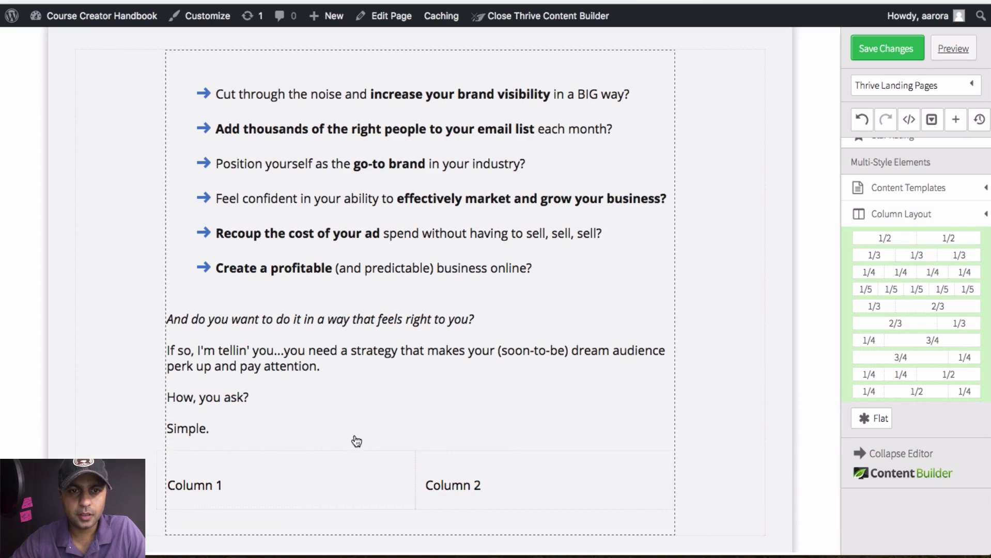
Replace the placeholder text in the second column with "You Get ADdicted!"
left_click(503, 490)
left_click_drag(501, 488, 408, 489)
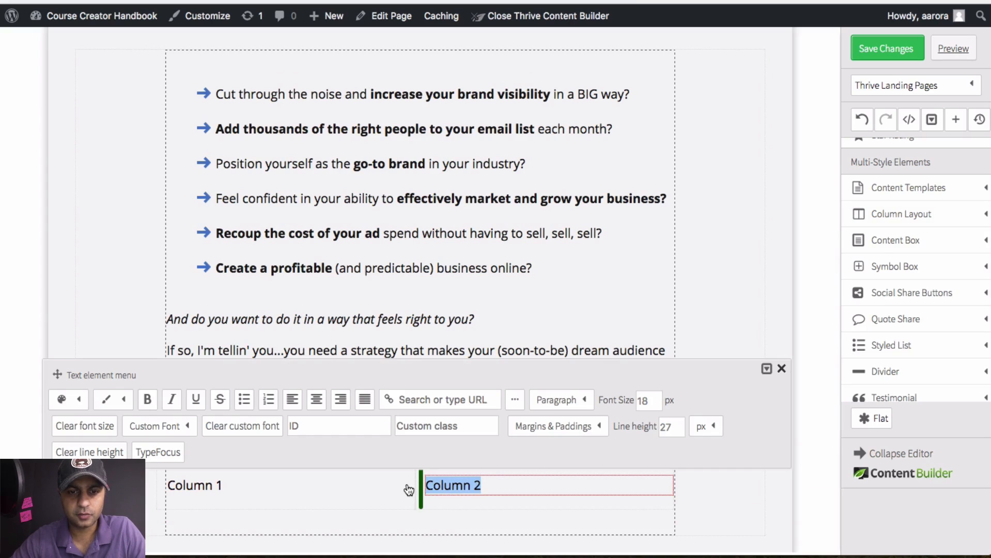
type("You Get ADdicted!")
Make the "You Get ADdicted!" text bold and set its font size to 28 px
left_click_drag(539, 484, 390, 488)
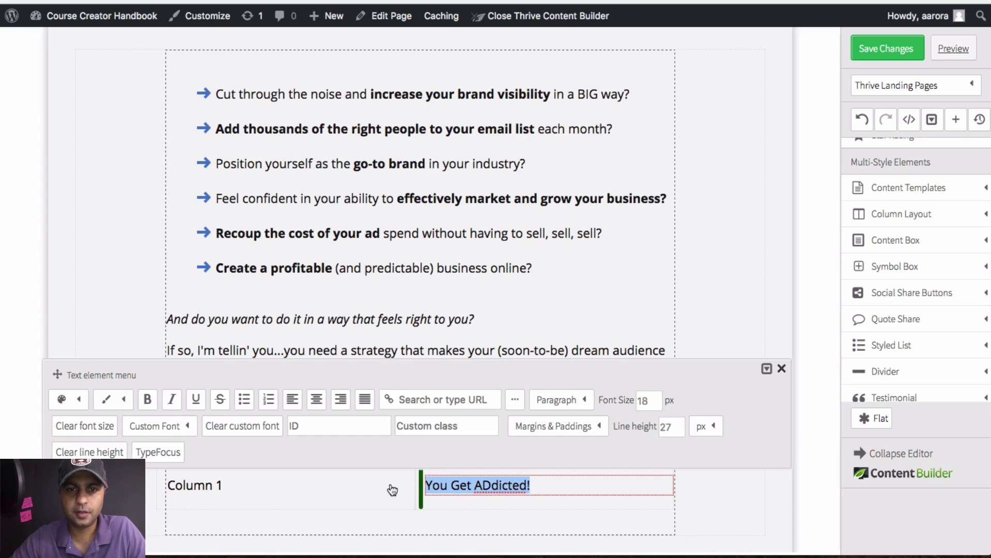
left_click(147, 400)
double_click(645, 400)
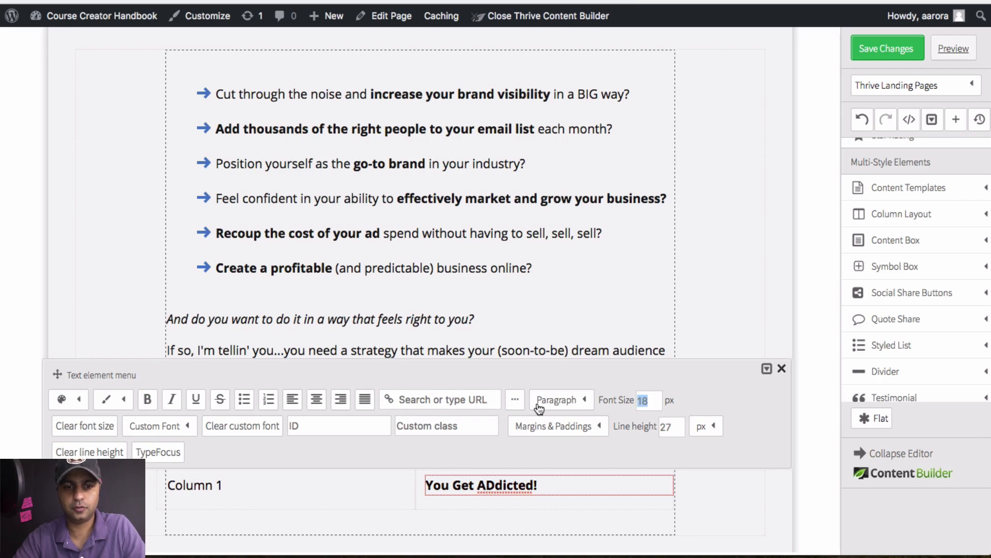
type("28")
key("Return")
left_click(781, 369)
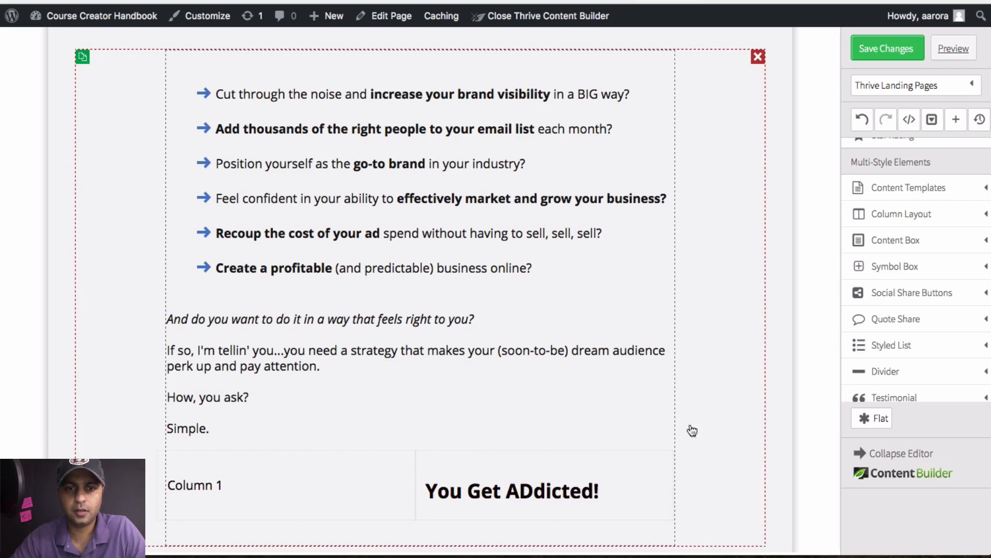
left_click(216, 486)
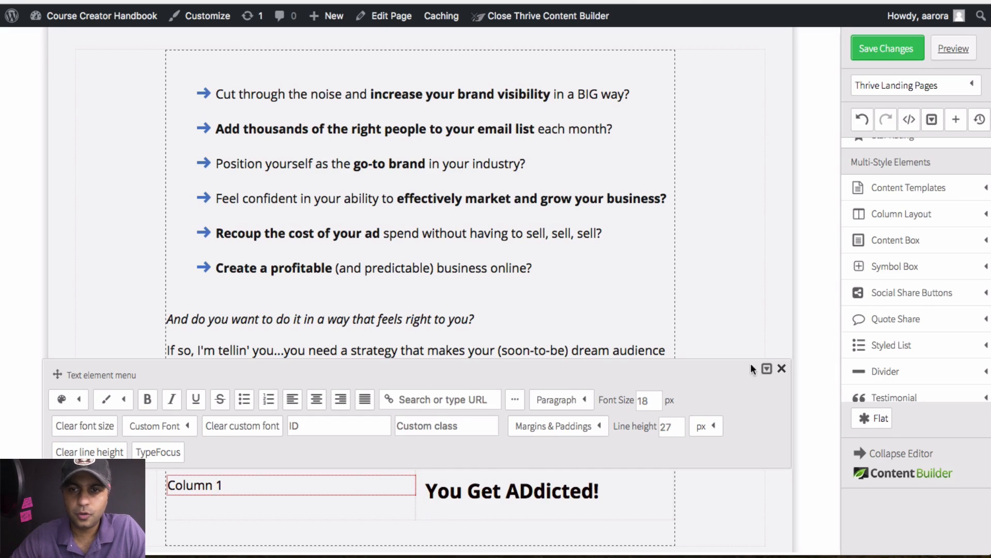
left_click(767, 369)
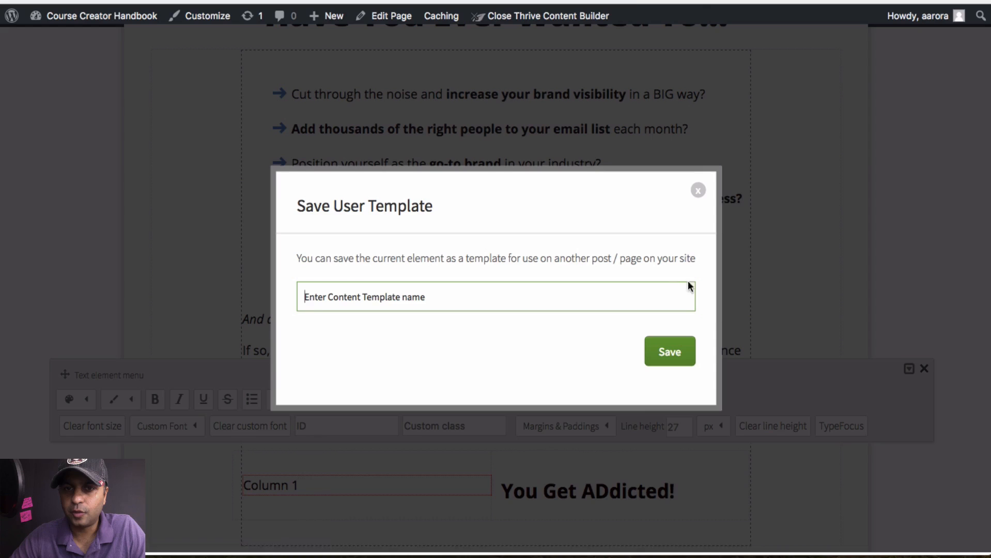
left_click(698, 190)
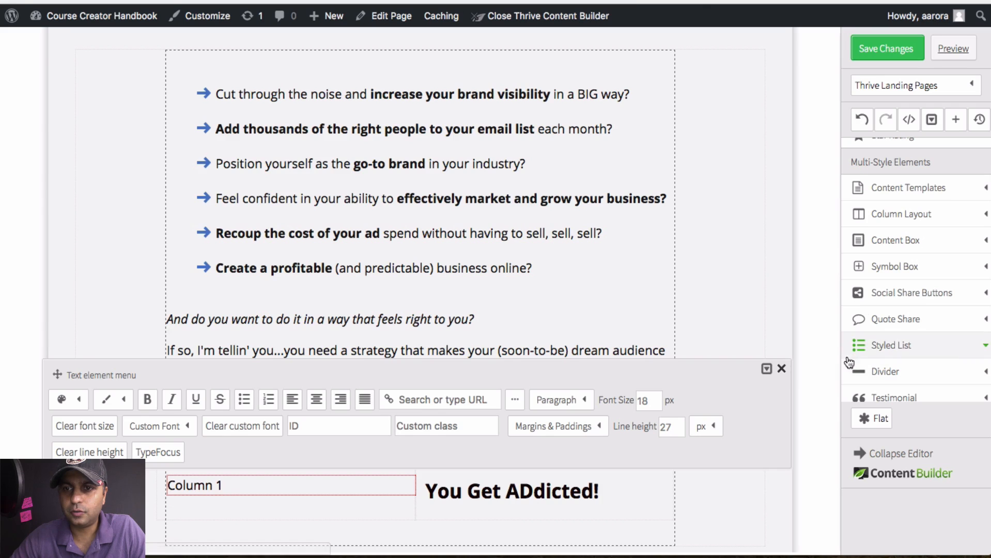
left_click(784, 369)
Add an icon element to the first column and delete the "Column 1" placeholder text there
scroll(954, 229, "up", 10)
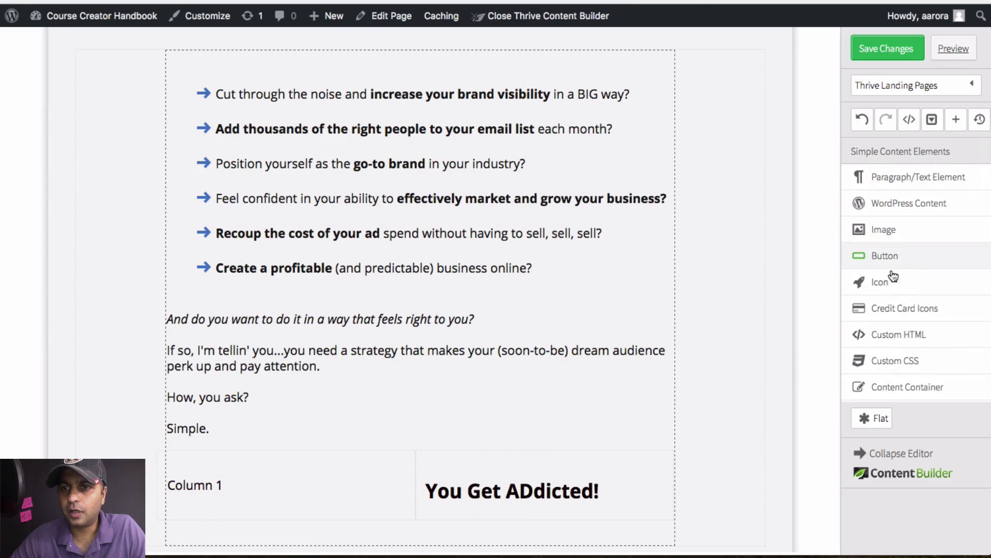
left_click_drag(900, 282, 228, 495)
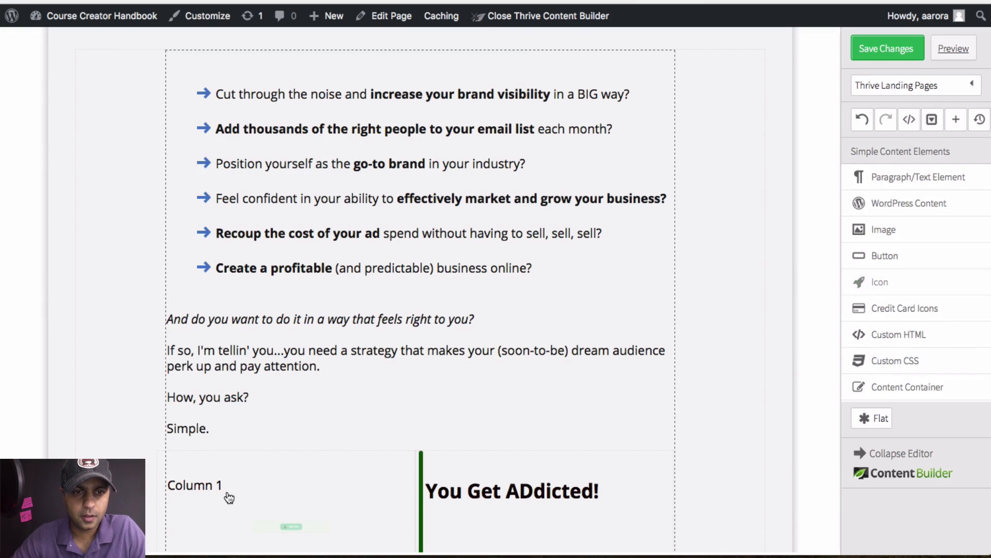
left_click(406, 485)
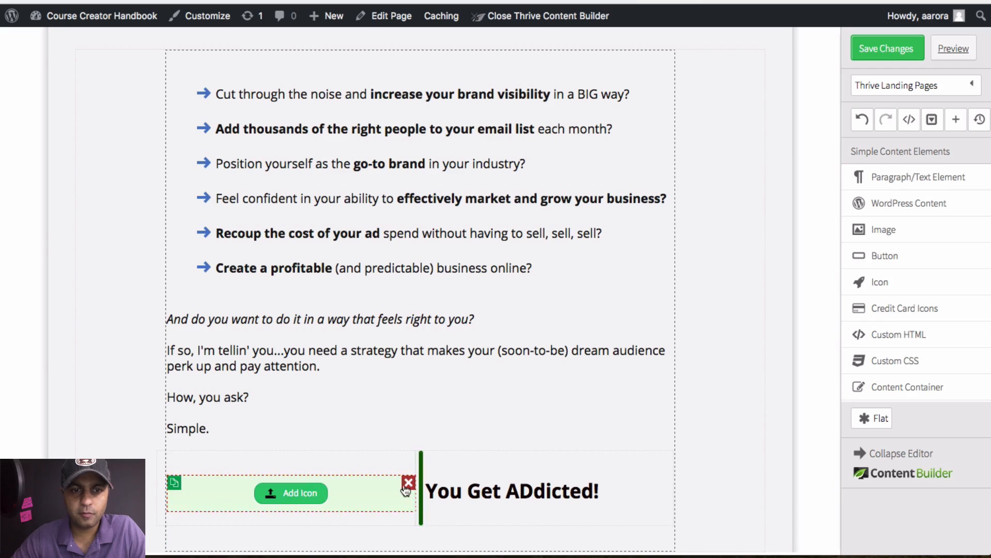
Choose the plain check mark as the icon for the first column and save the selection
left_click(310, 492)
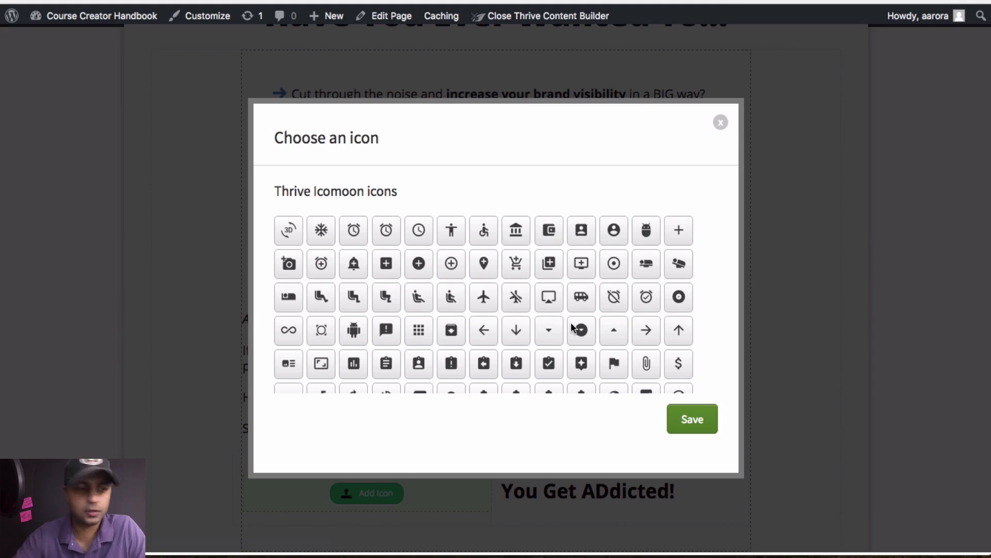
left_click(575, 329)
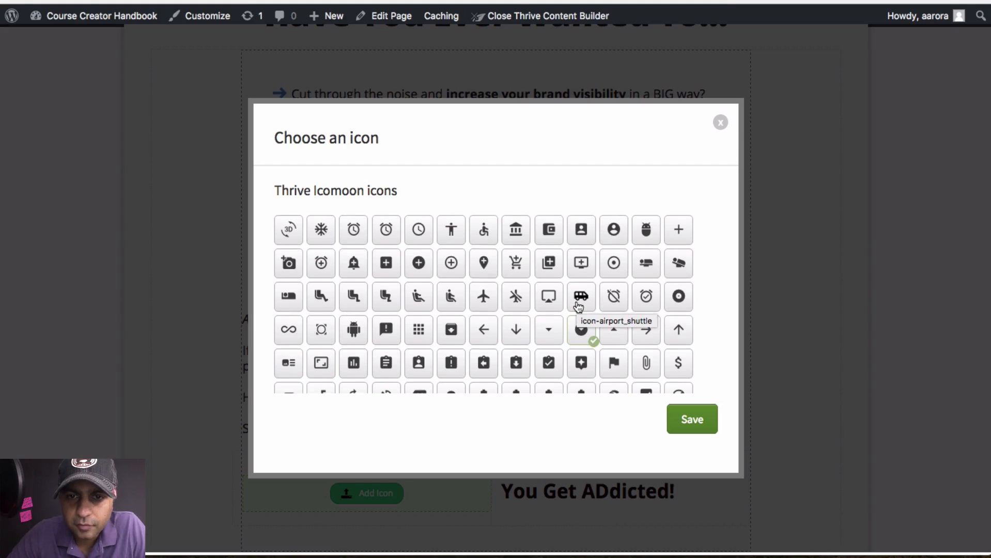
scroll(579, 308, "down", 5)
scroll(578, 308, "up", 2)
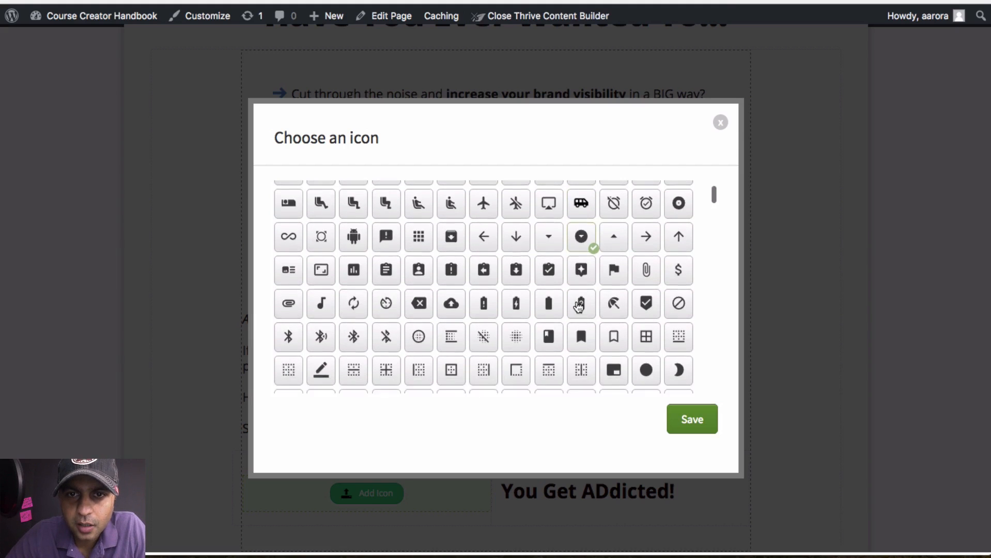
scroll(579, 307, "down", 5)
scroll(579, 307, "down", 2)
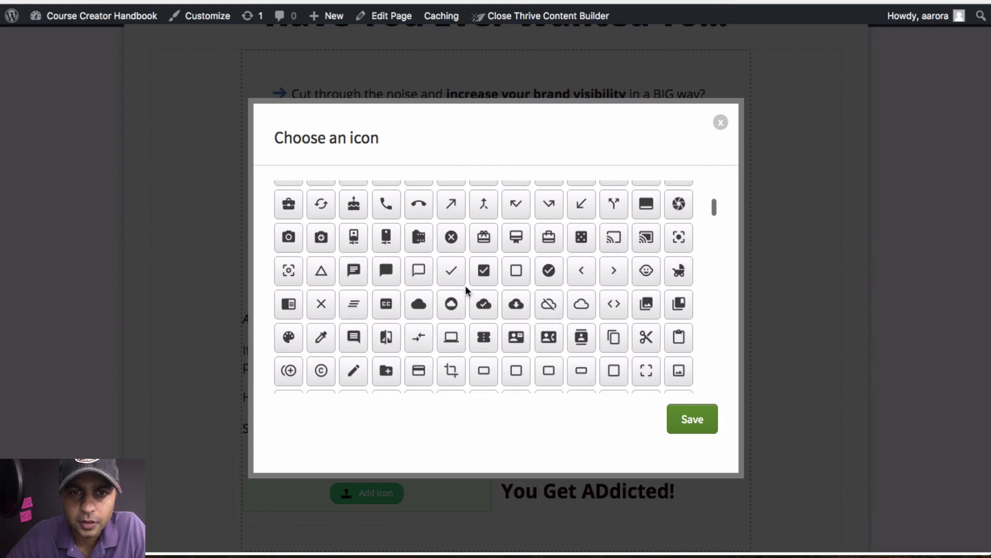
left_click(692, 420)
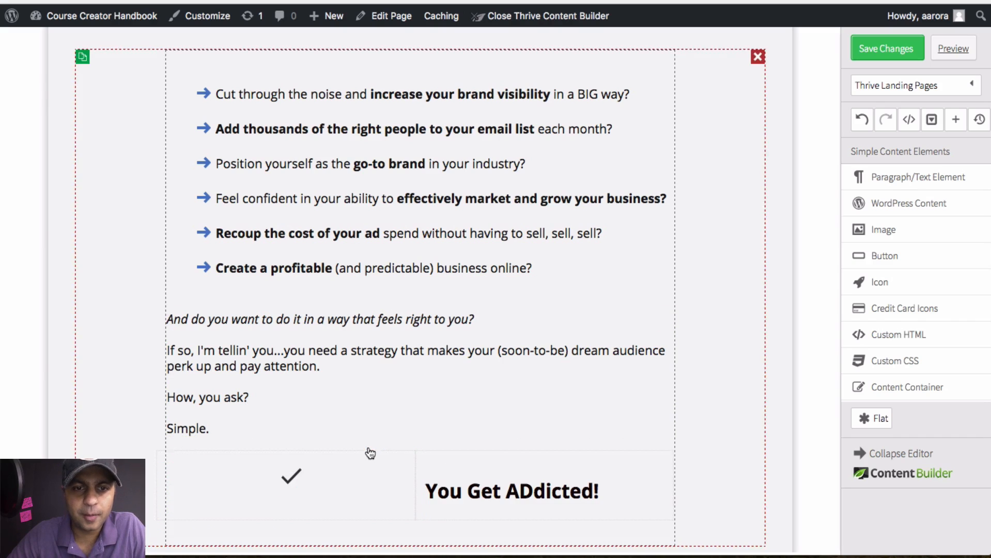
Align the two columns vertically to the middle and narrow the check mark column by moving the divider towards the icon
left_click(393, 475)
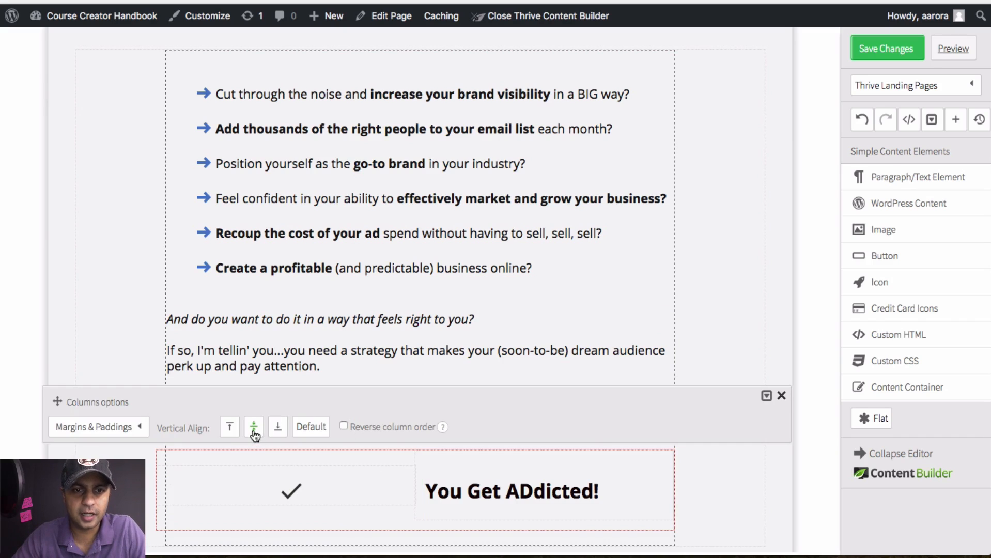
left_click(781, 395)
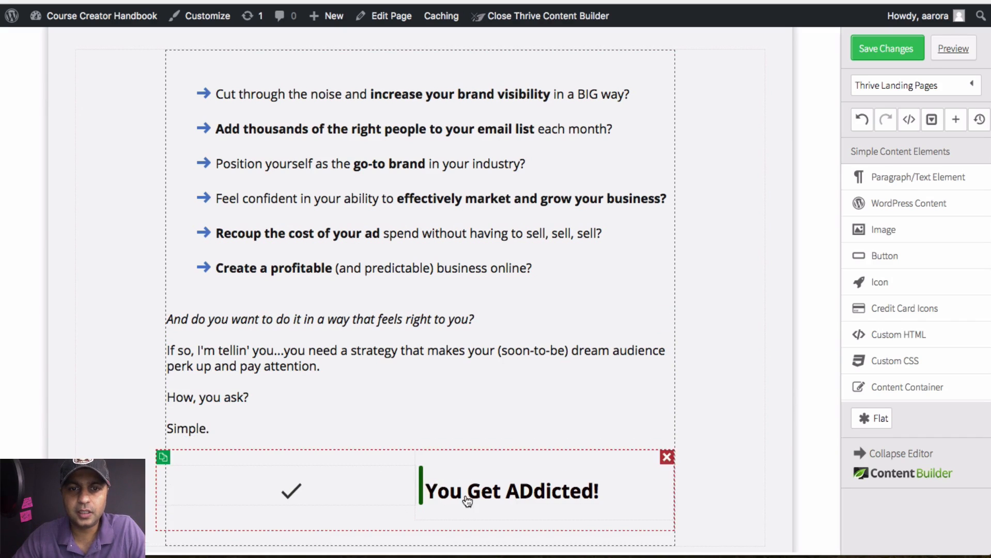
left_click(419, 495)
left_click(783, 395)
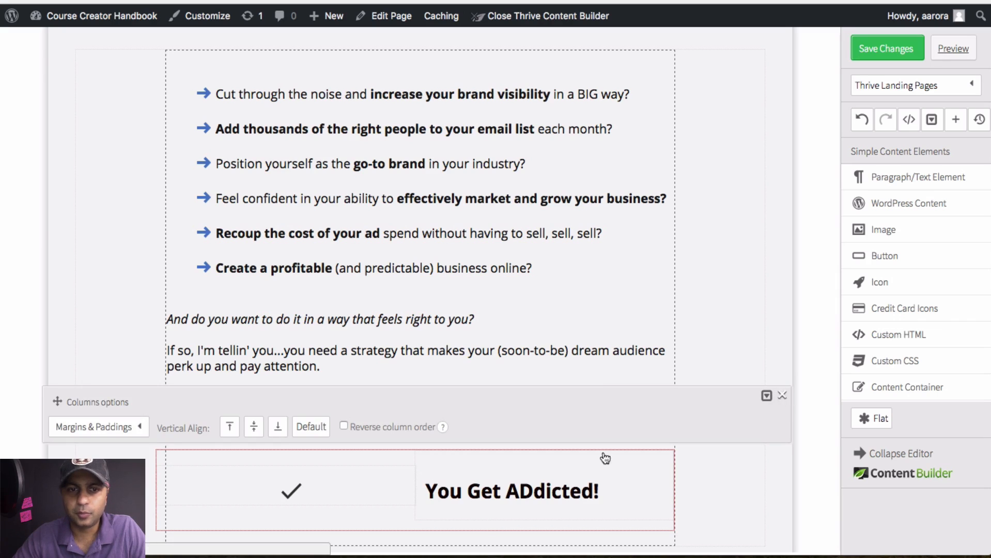
left_click_drag(419, 497, 384, 499)
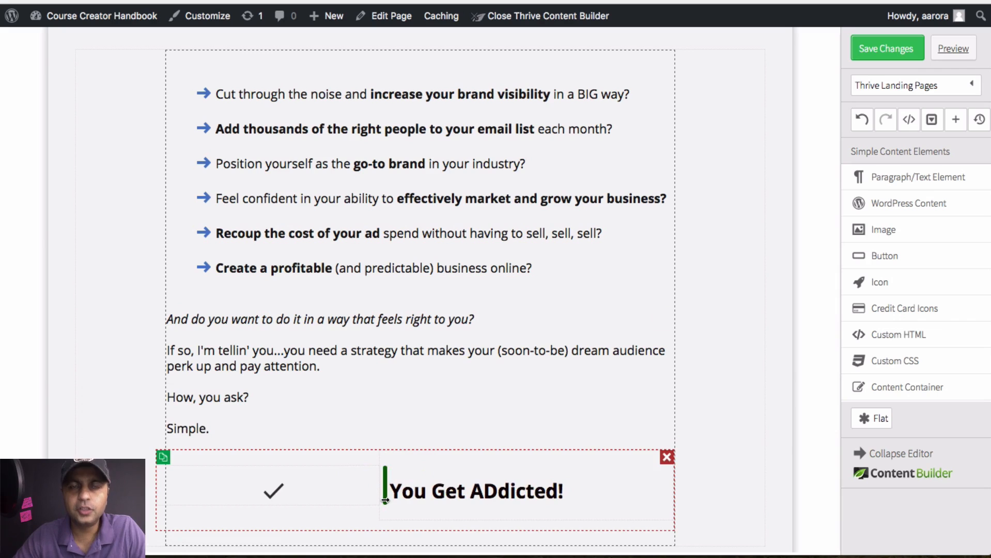
Try a right margin of 500 px on the check mark icon
left_click(278, 499)
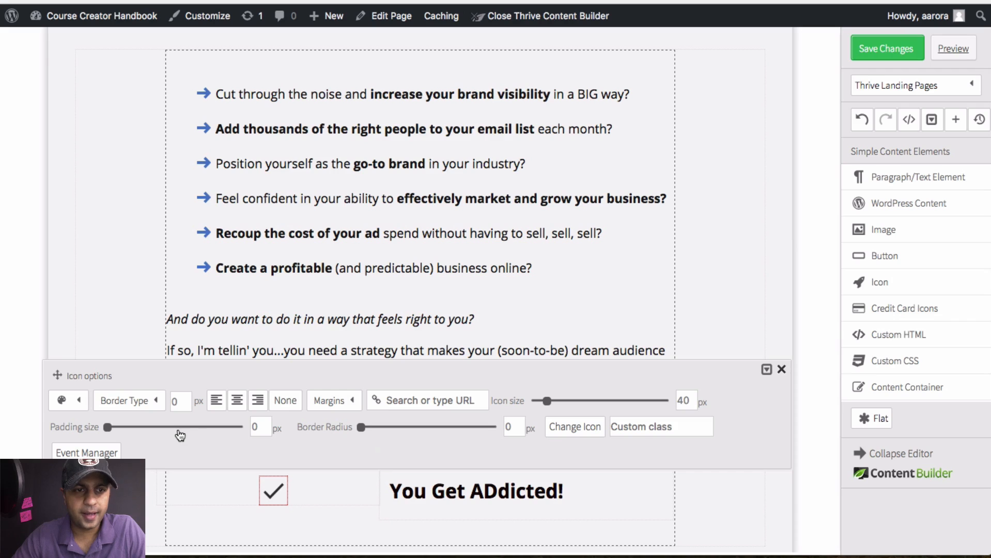
left_click(349, 405)
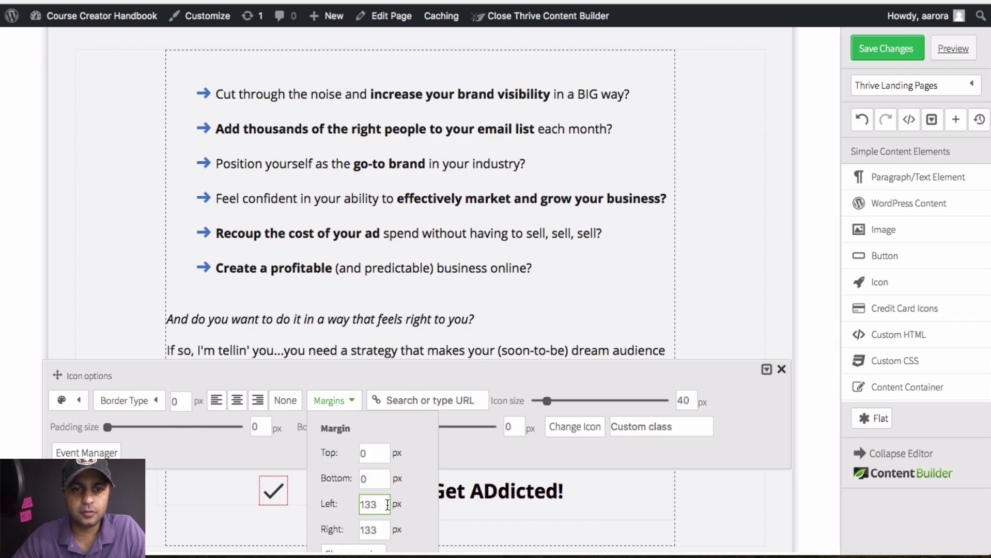
key("ctrl+a")
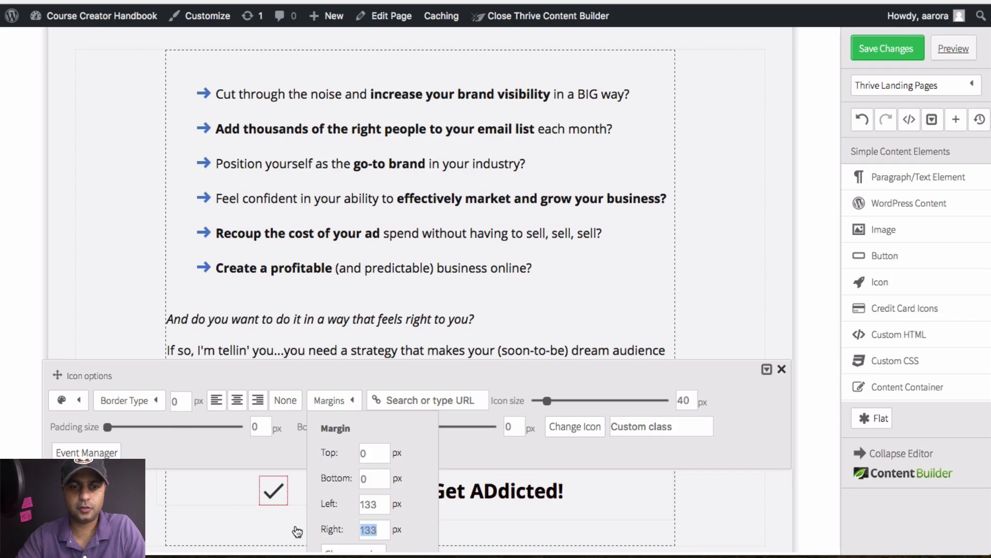
type("500")
key("Tab")
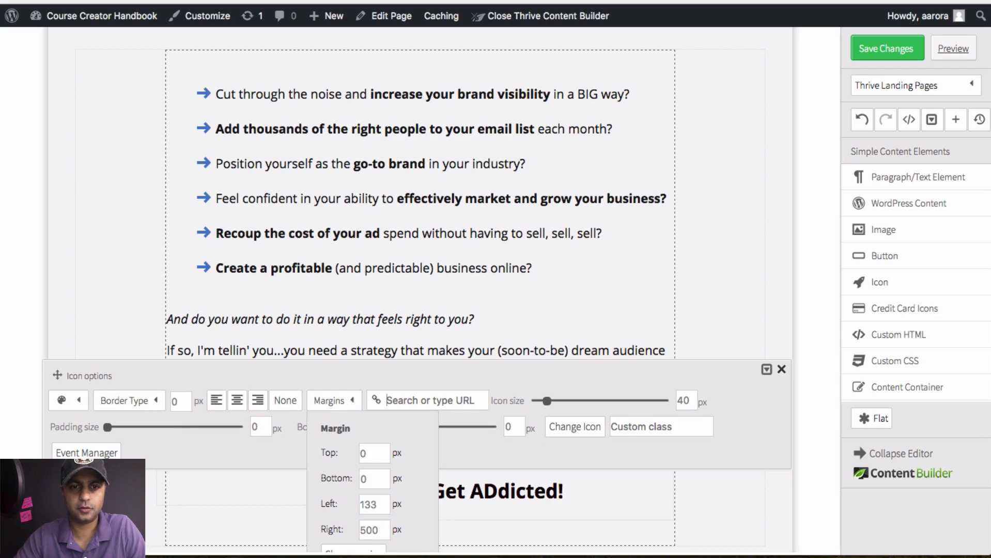
Try shifting the check mark icon towards the heading text with a left margin of 400 px and 250 px
key("shift+Tab")
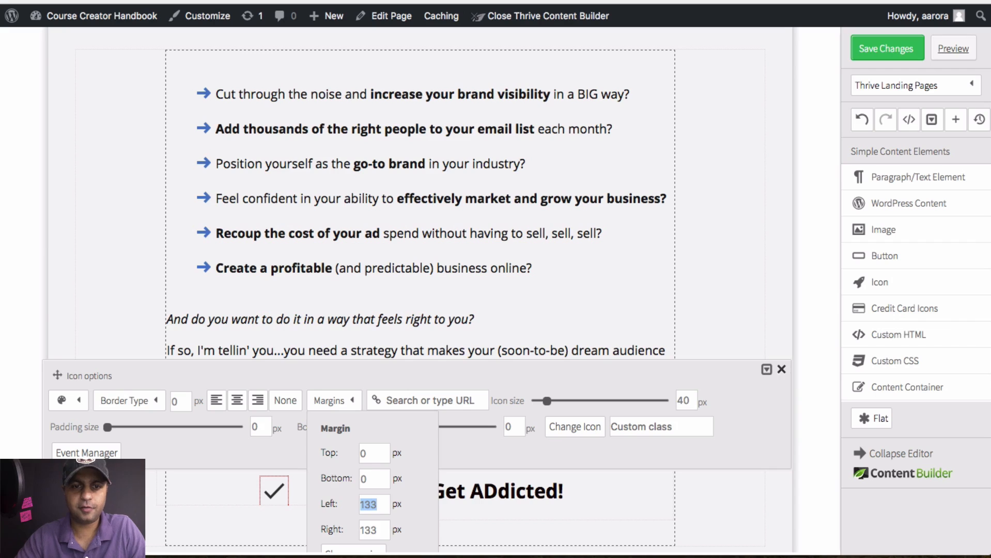
type("400")
key("Tab")
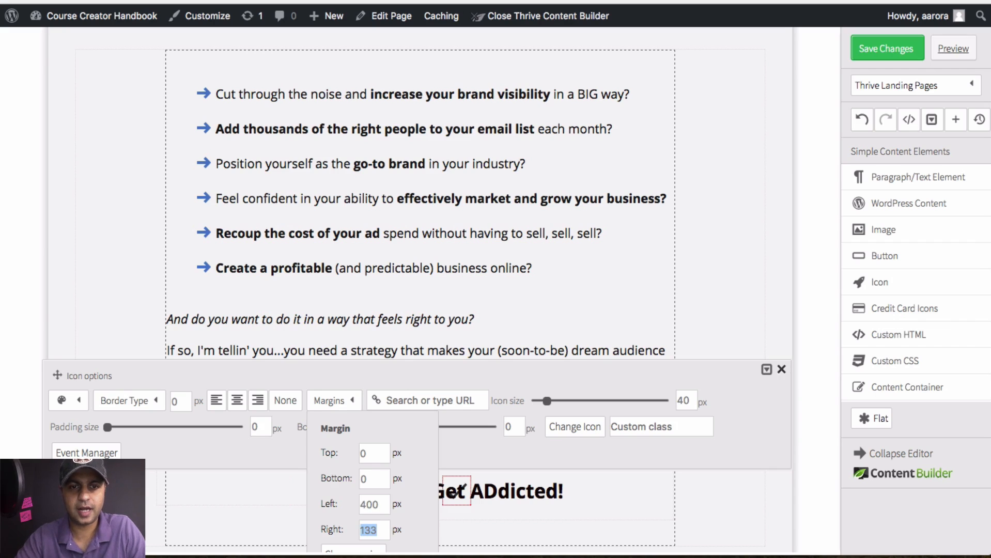
key("shift+Tab")
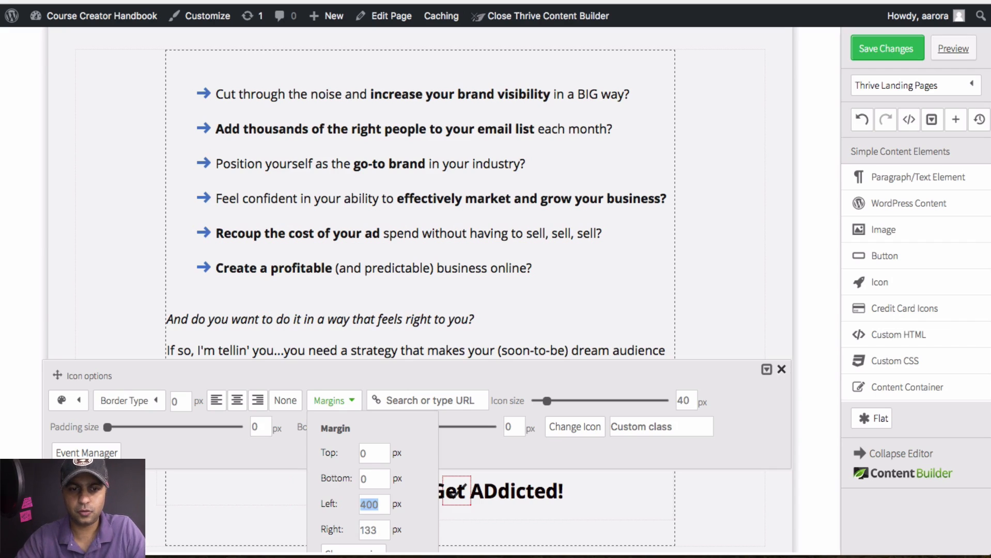
type("250")
key("Tab")
key("Return")
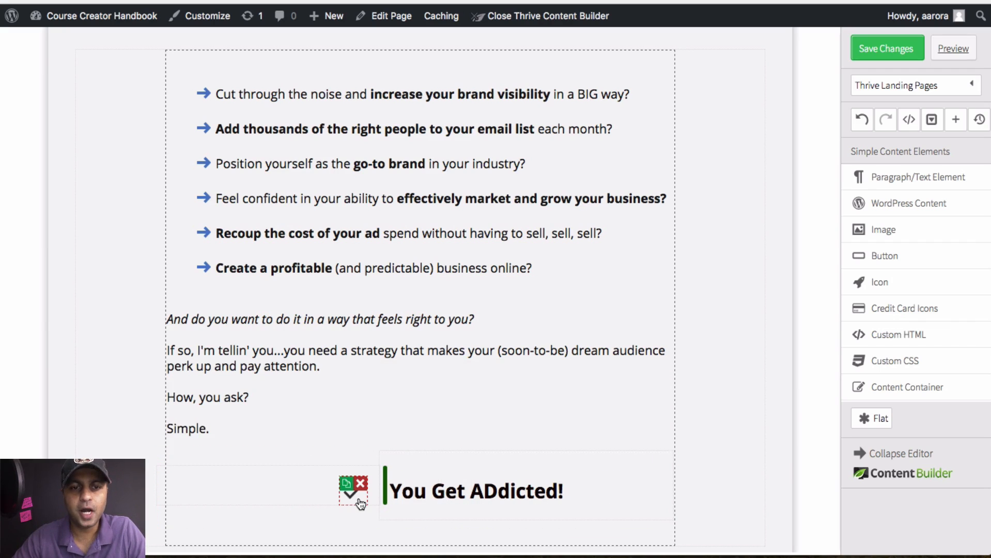
Set the check mark icon's left margin back to 133 px
left_click(360, 504)
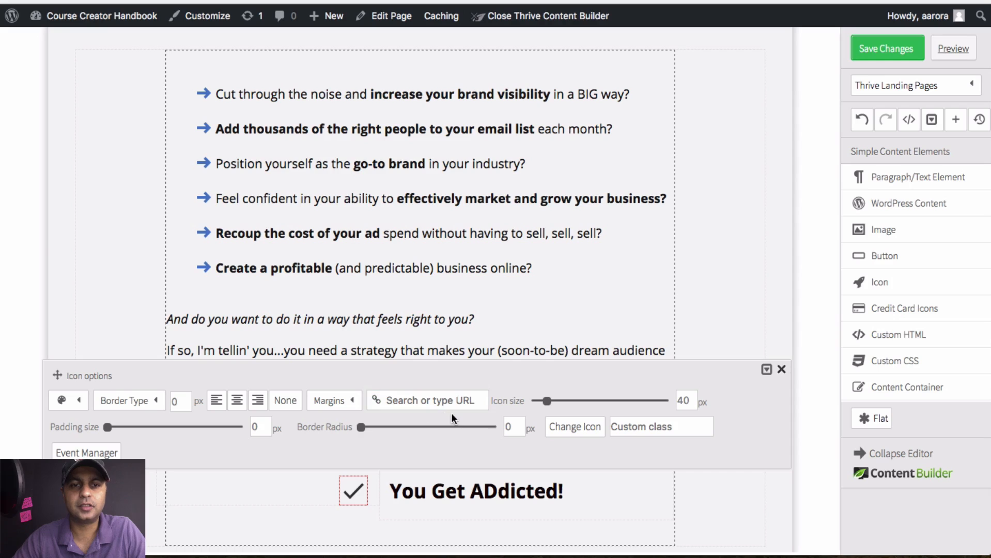
left_click(346, 401)
double_click(382, 505)
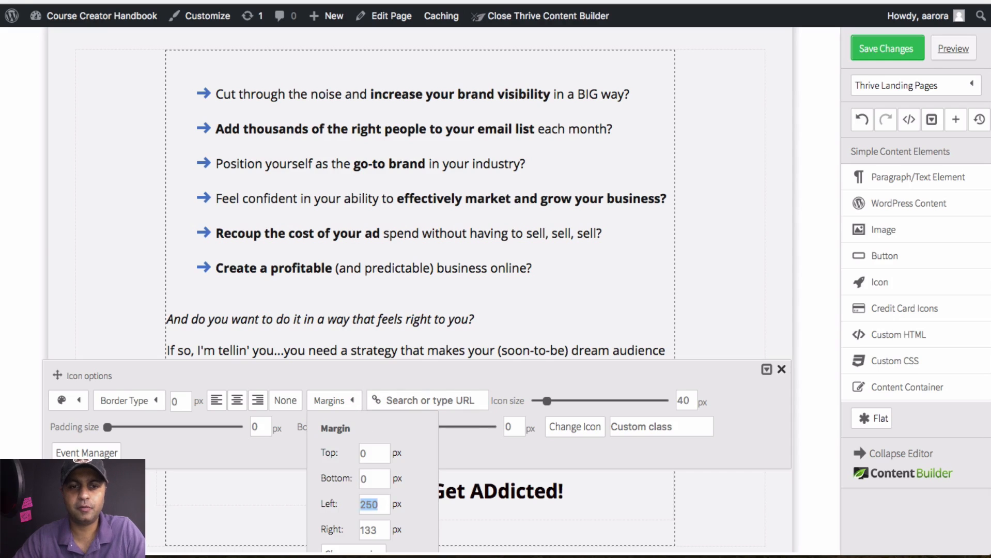
type("133")
key("Return")
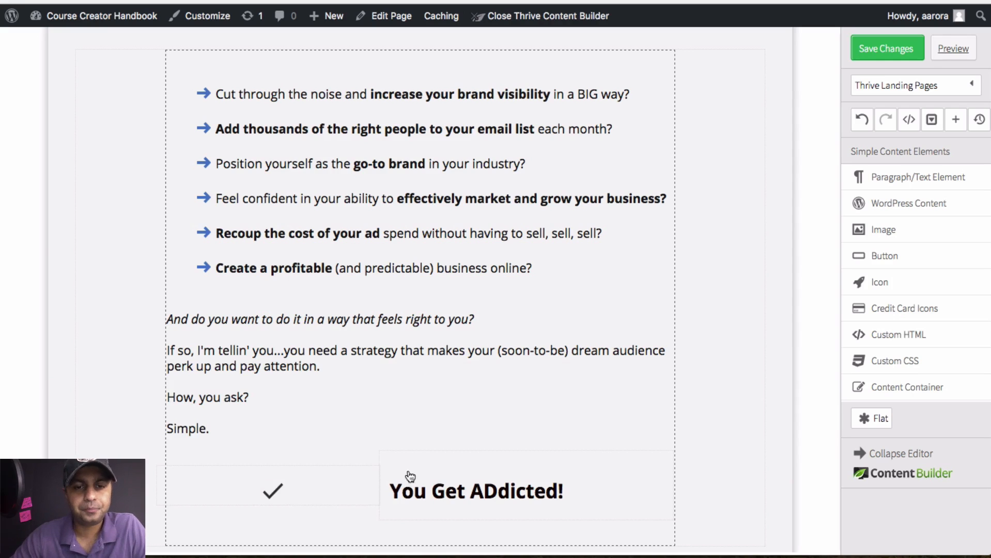
Add a content container below "Simple." and place the check mark and "You Get ADdicted!" columns inside it
left_click_drag(914, 386, 391, 408)
scroll(418, 512, "down", 2)
left_click(663, 484)
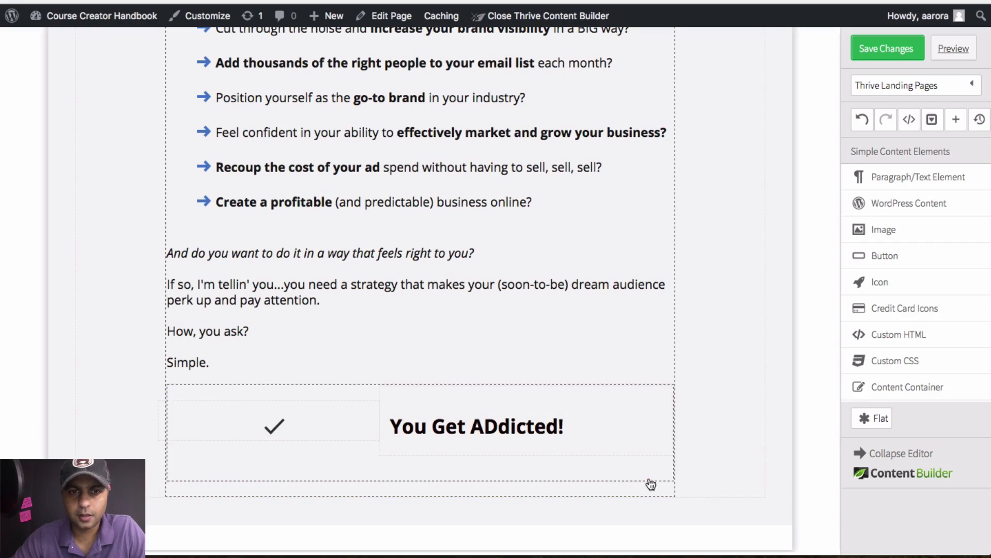
Centre the "You Get ADdicted!" heading within its column
left_click(462, 401)
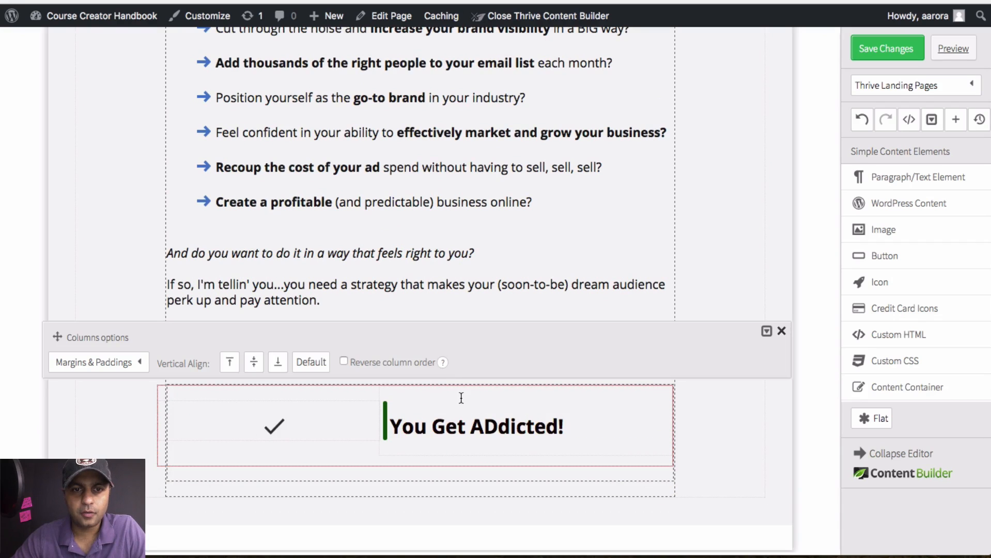
left_click(781, 331)
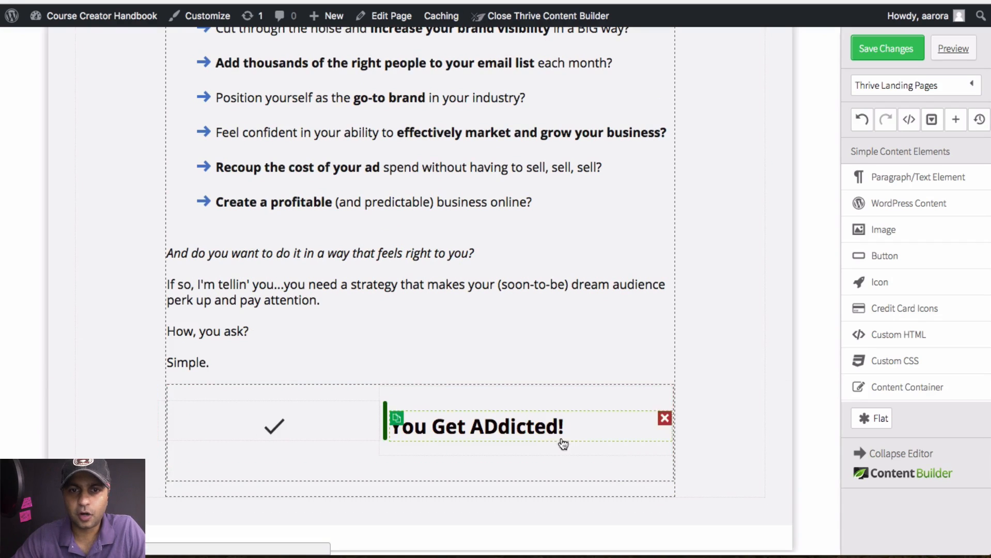
left_click(526, 438)
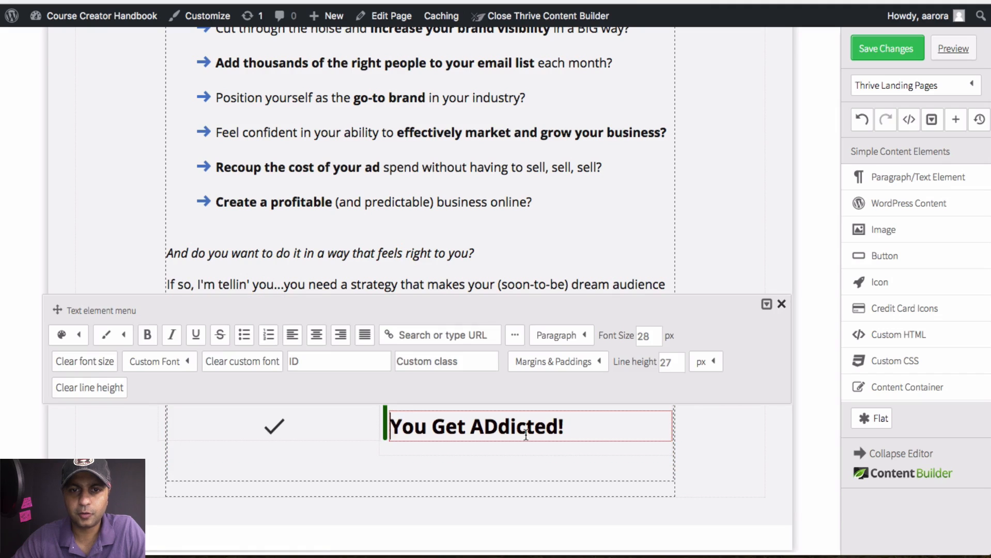
left_click(317, 337)
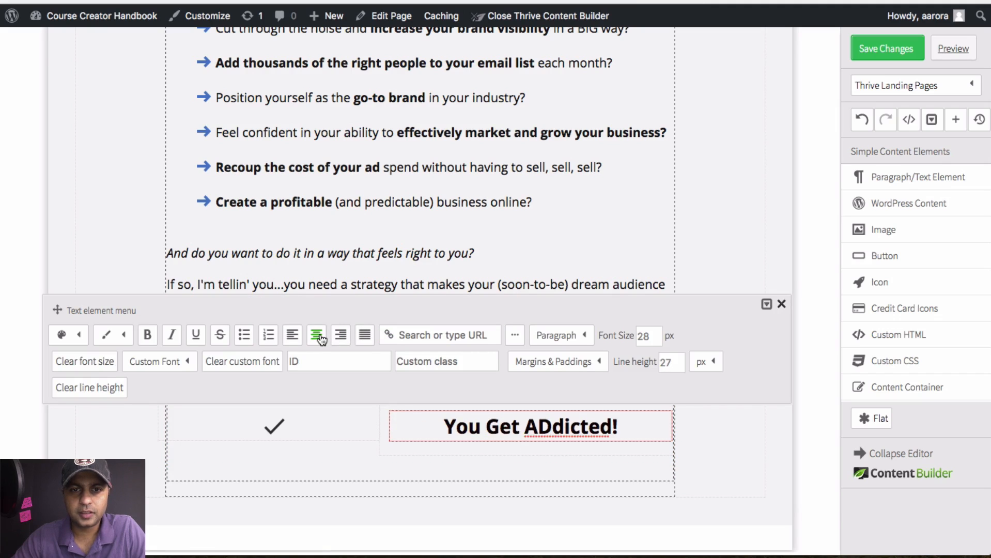
left_click(782, 304)
Narrow the content container around the check mark and heading to a max-width of 464
left_click(366, 460)
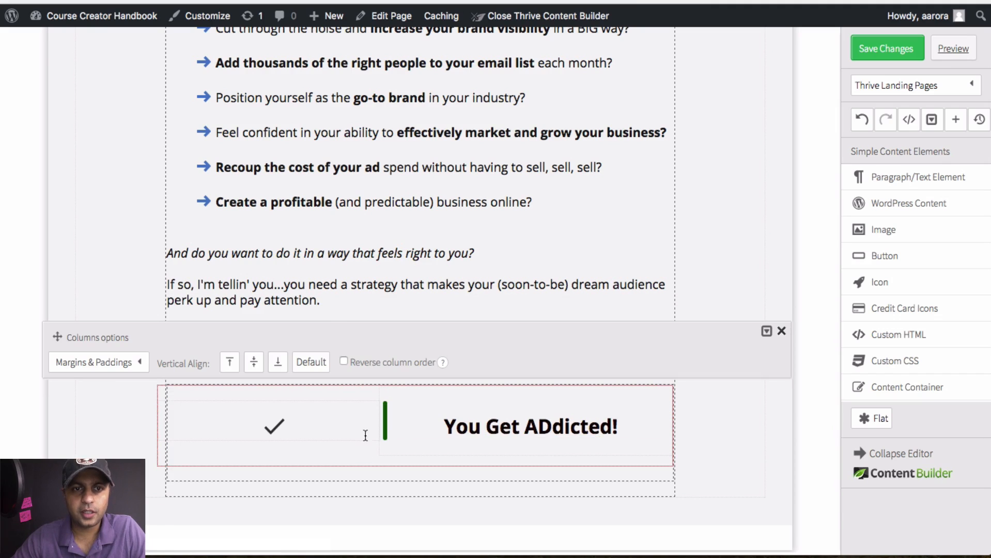
left_click(780, 330)
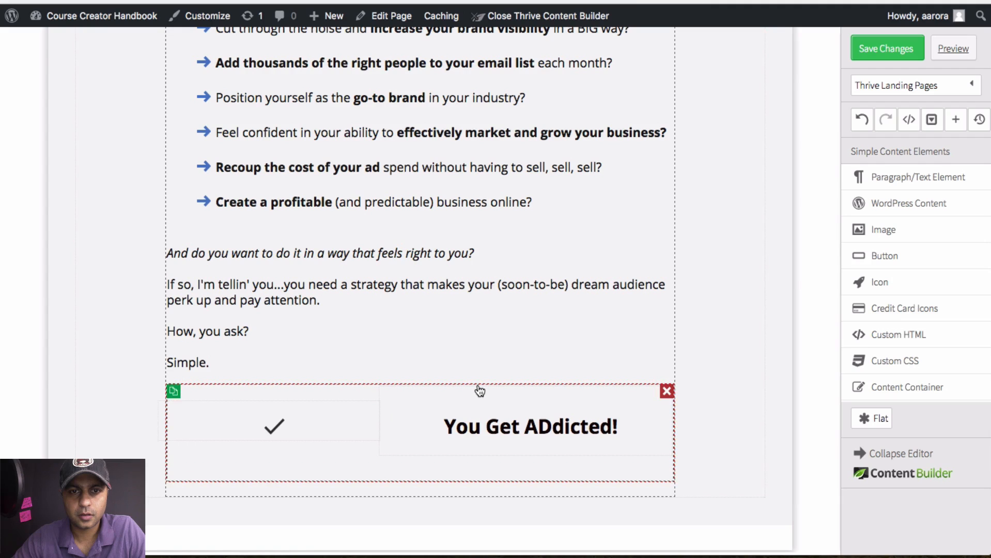
left_click(480, 391)
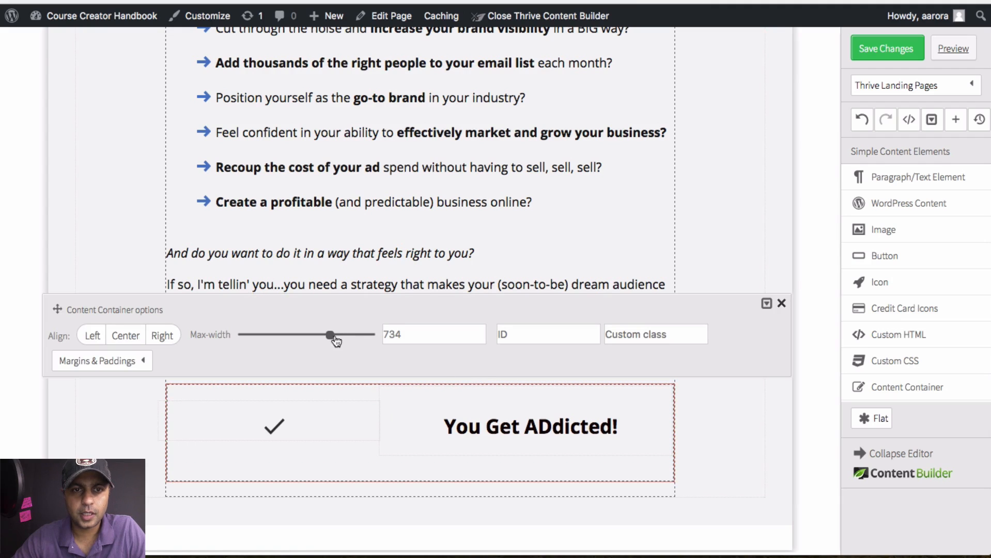
left_click_drag(335, 341, 298, 347)
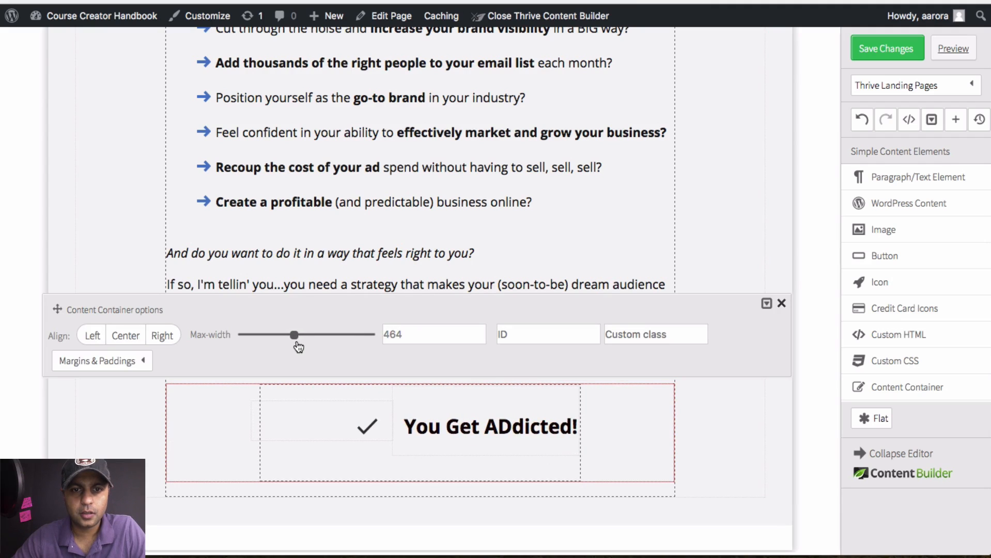
left_click(781, 303)
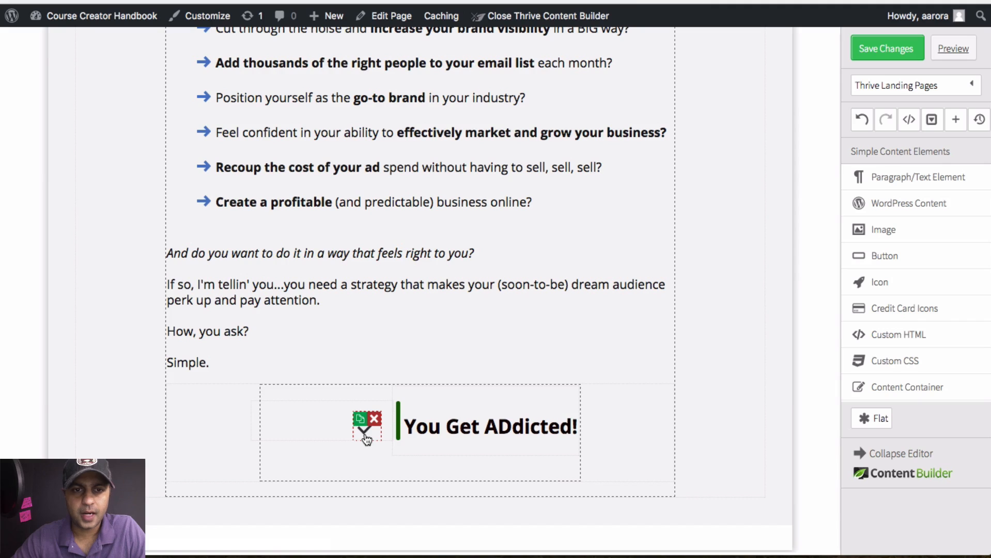
Set the check mark icon's colour and mouseover colour to the black favourite #0c0000, and save the page
left_click(366, 438)
left_click(79, 339)
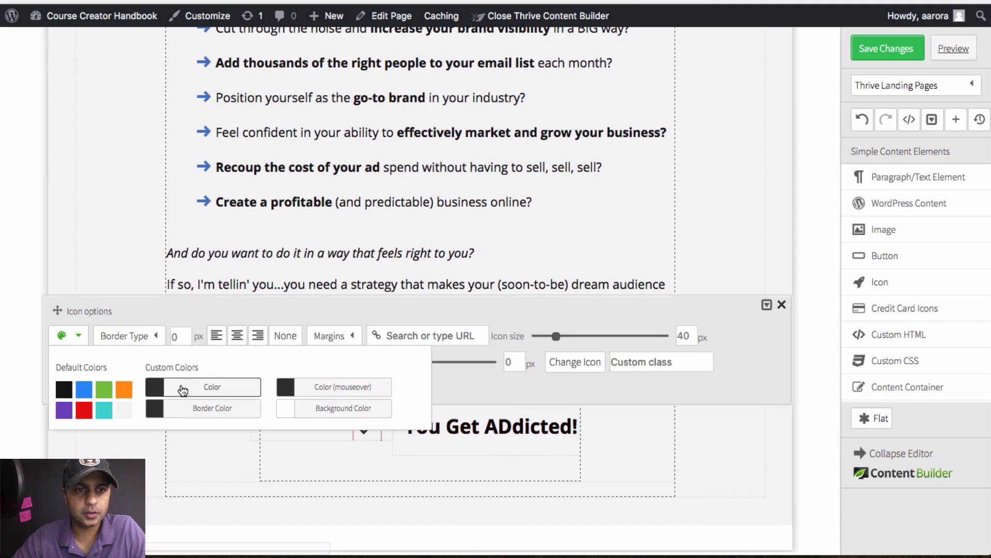
left_click(191, 388)
left_click(256, 286)
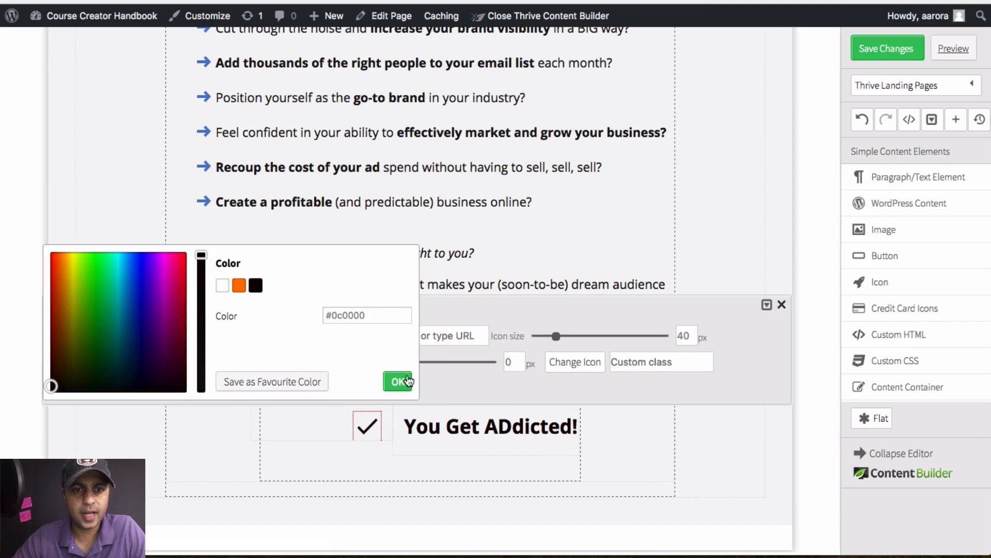
left_click(397, 382)
left_click(358, 391)
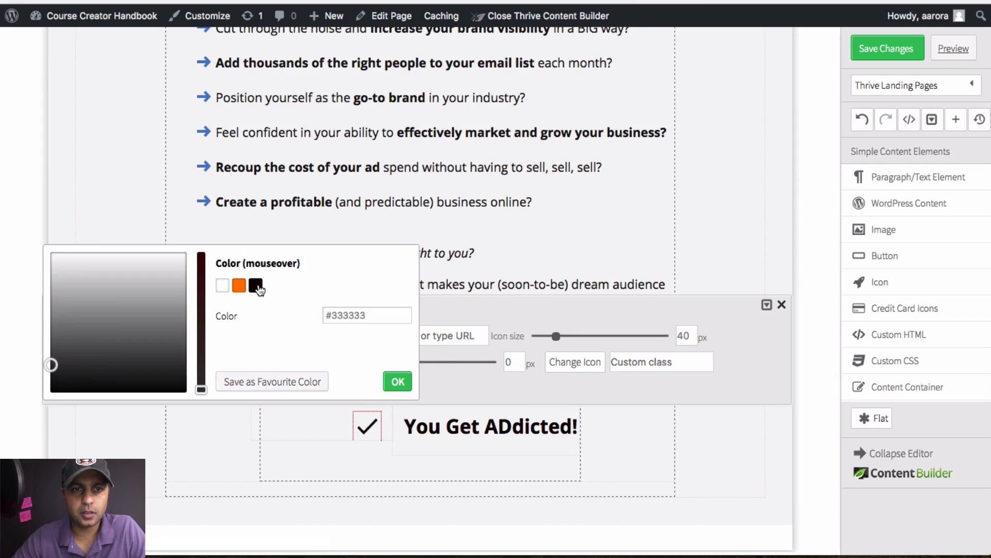
left_click(256, 286)
left_click(398, 382)
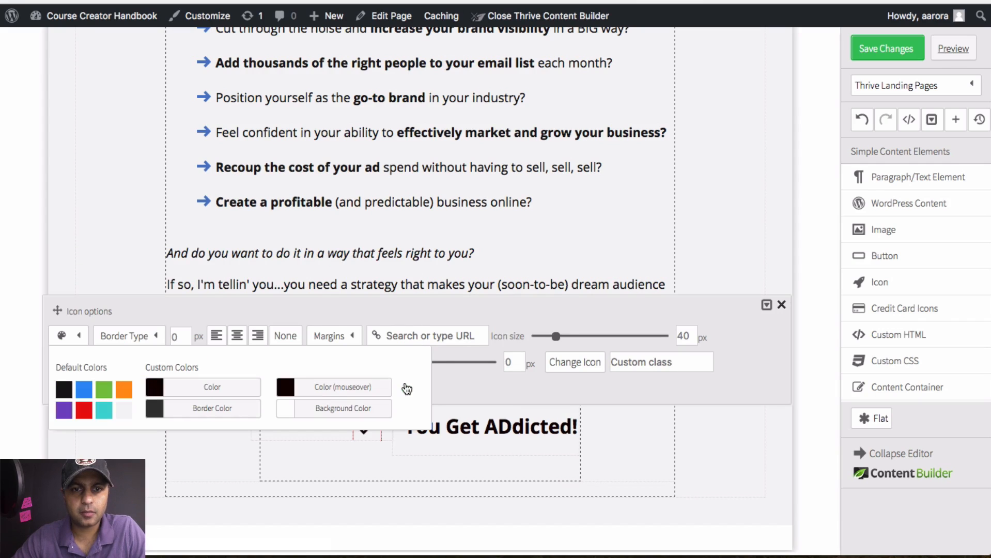
left_click(782, 305)
left_click(783, 304)
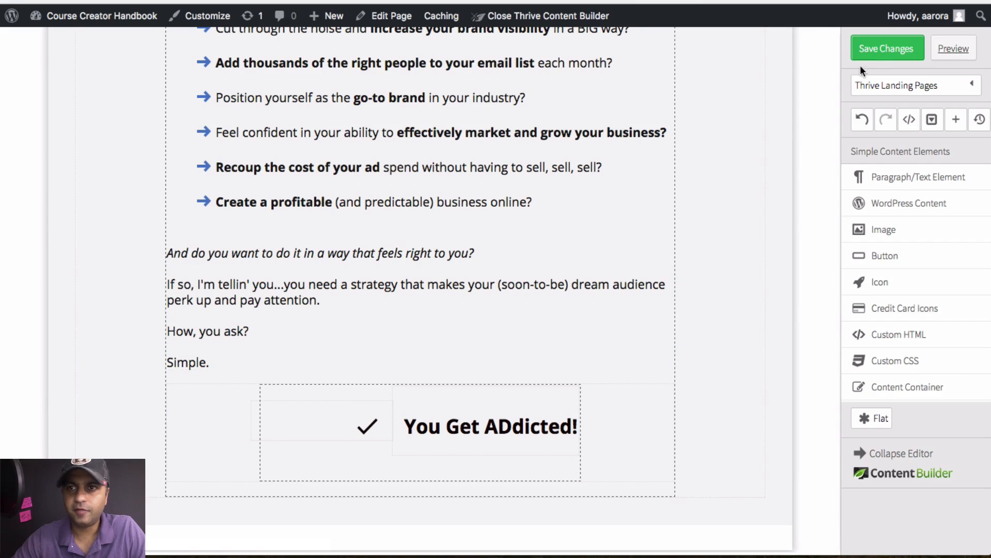
left_click(873, 50)
Check the next section of the ADDICTED reference page and add a page section below the "You Get ADdicted!" section
scroll(542, 292, "down", 2)
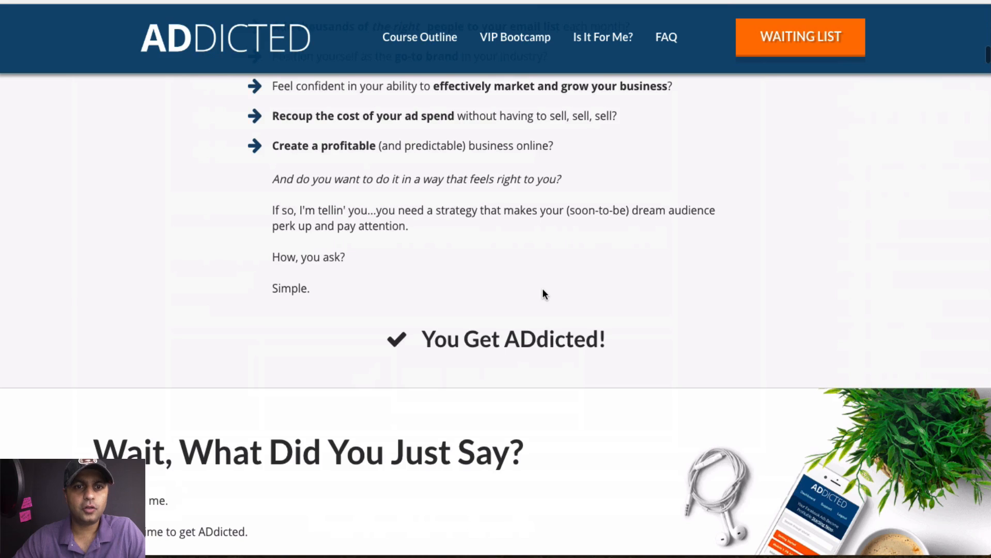
scroll(542, 293, "down", 5)
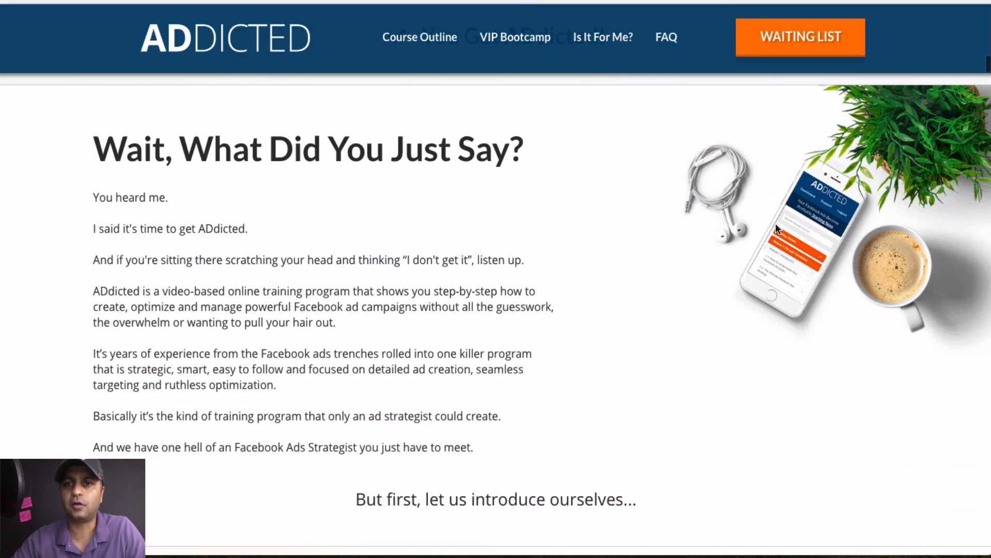
scroll(880, 200, "down", 1)
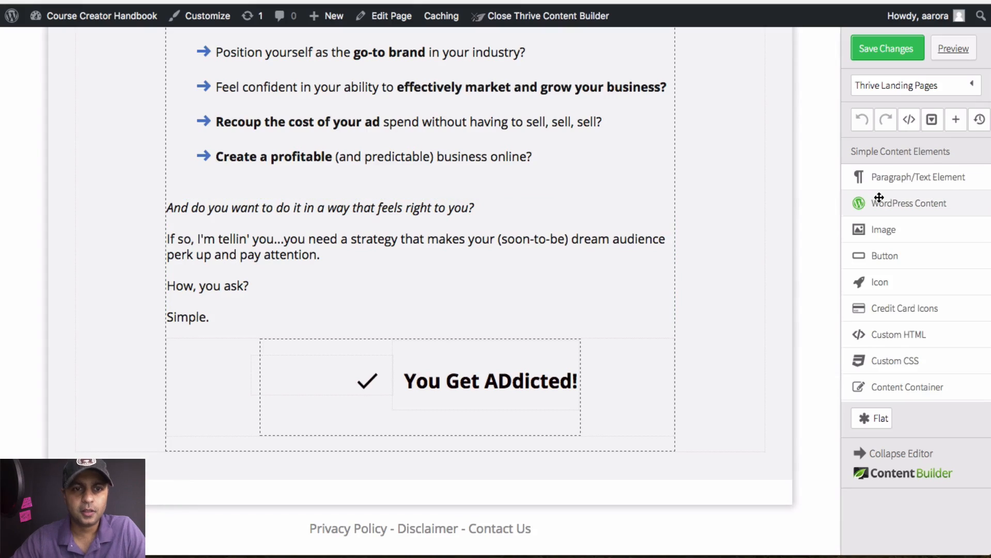
scroll(878, 195, "down", 5)
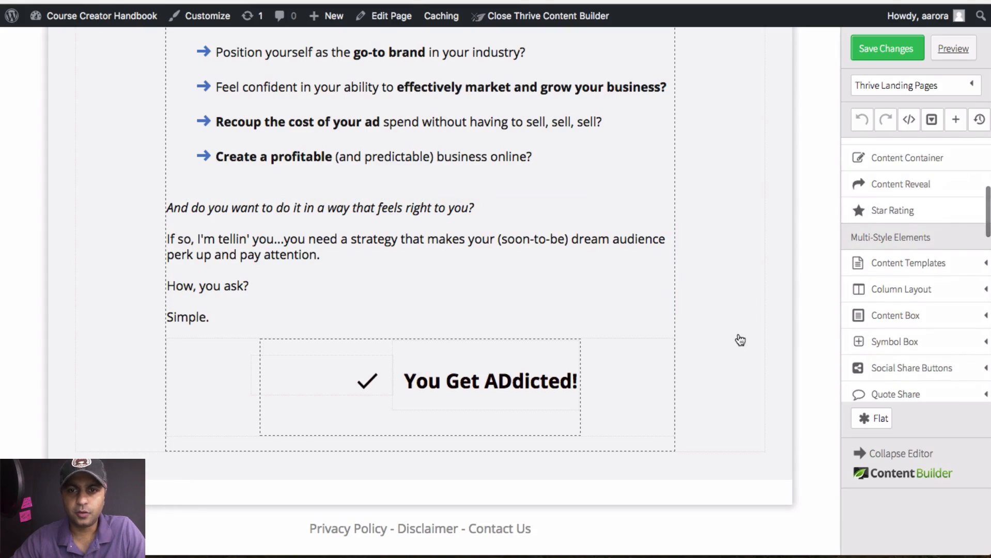
scroll(938, 274, "down", 5)
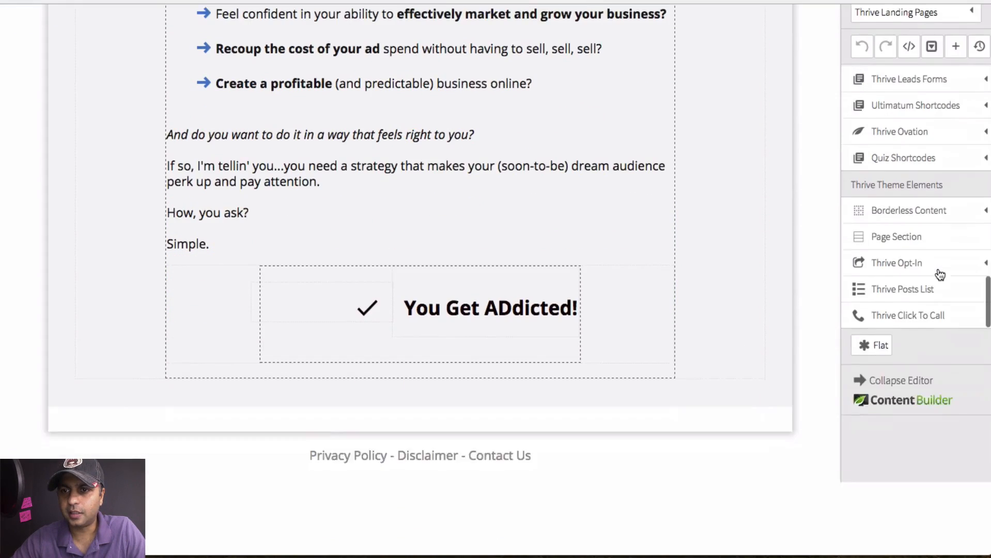
left_click_drag(900, 309, 510, 466)
scroll(510, 465, "down", 2)
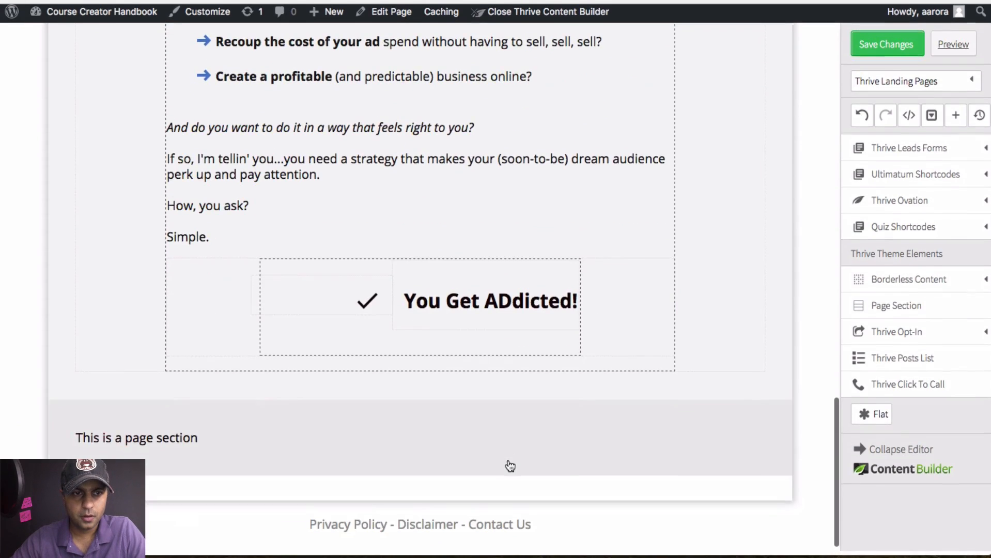
Set the new page section's background colour to white and compare it with the "Wait, What Did You Just Say?" section of the reference page
left_click(415, 418)
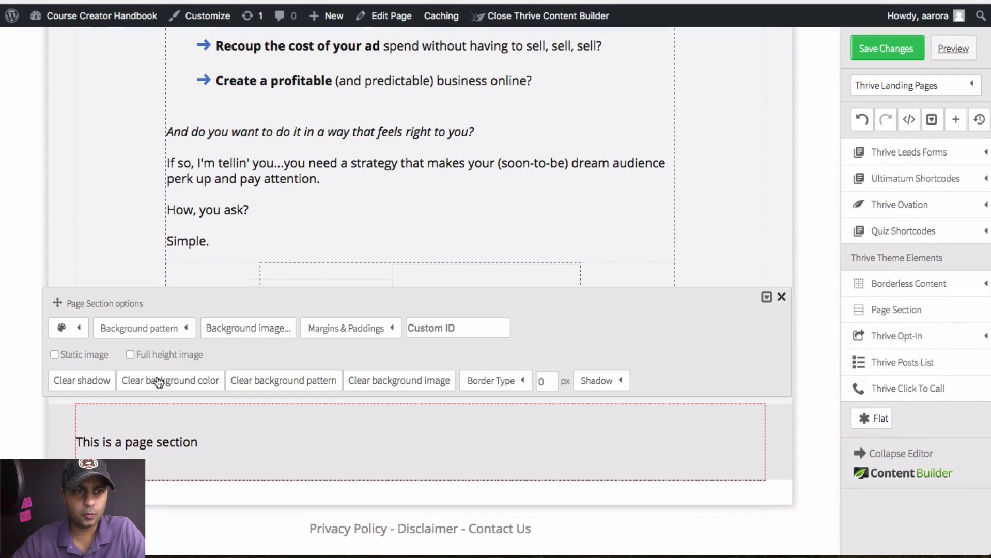
left_click(74, 334)
left_click(122, 379)
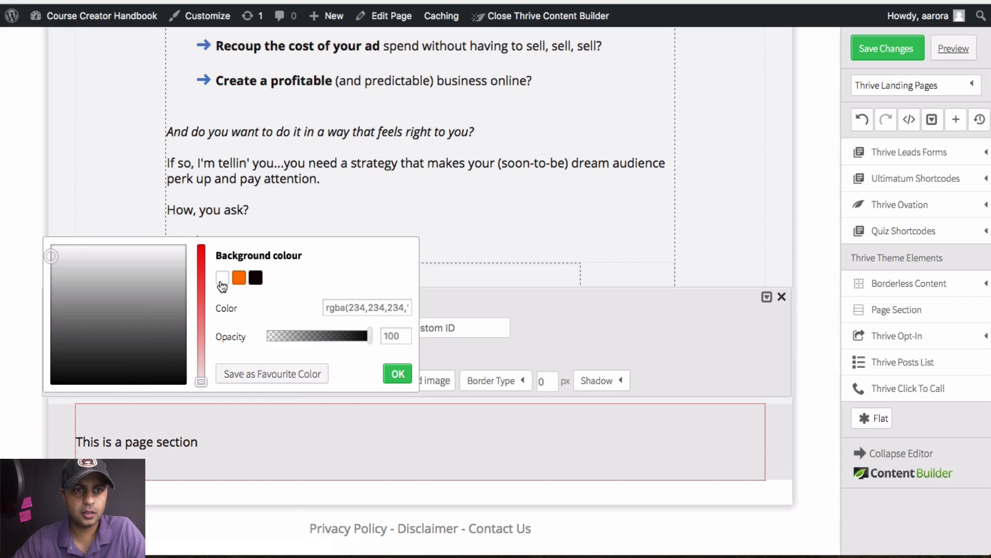
left_click(222, 277)
left_click(398, 374)
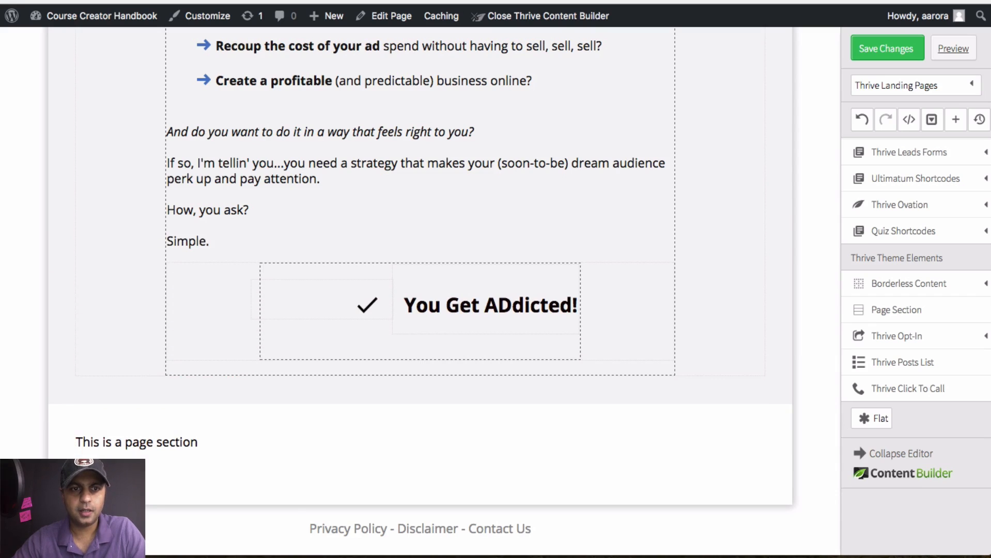
left_click(458, 417)
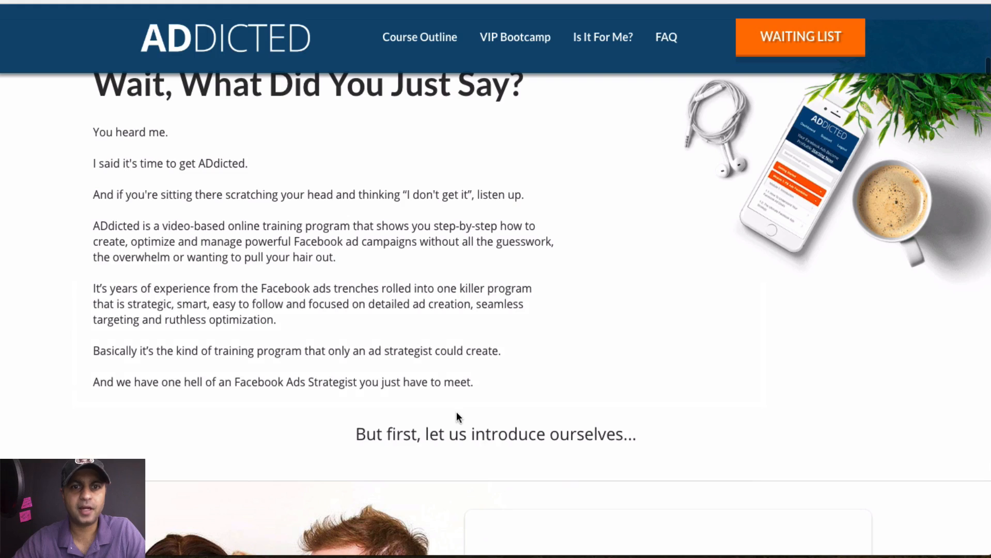
scroll(513, 367, "up", 3)
scroll(513, 367, "down", 1)
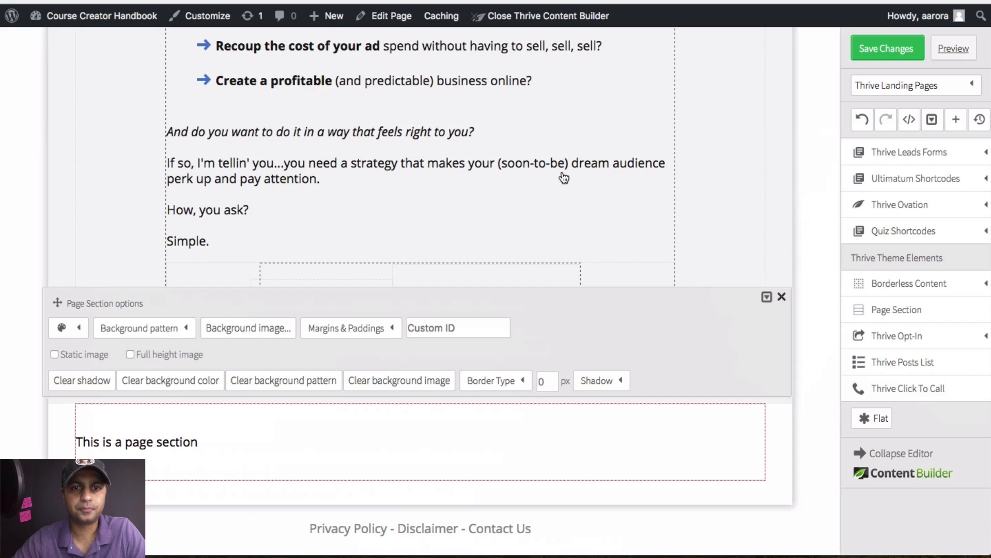
left_click(781, 297)
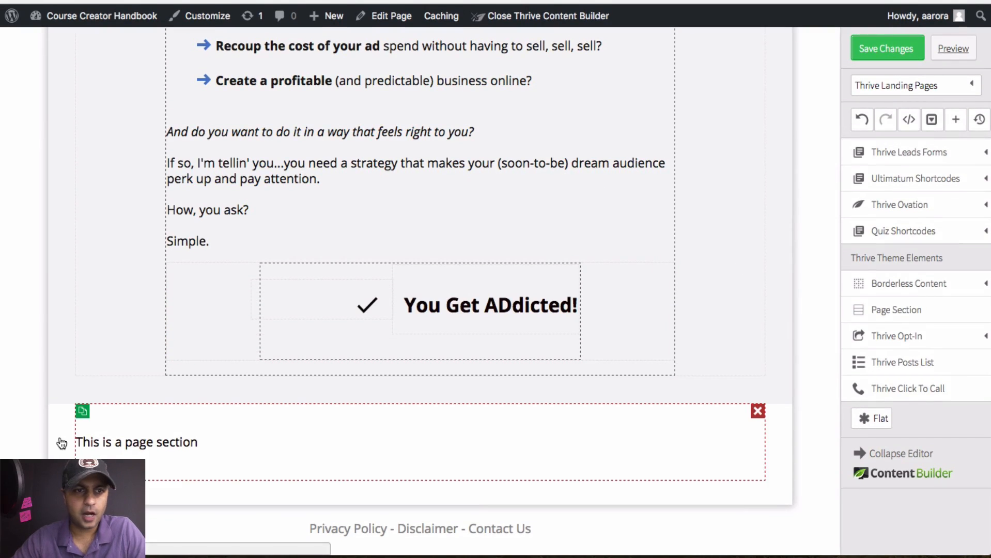
Upload pexels-photo-317385.jpeg from the Funnel Hacking folder and insert it as the new page section's background image
left_click(64, 416)
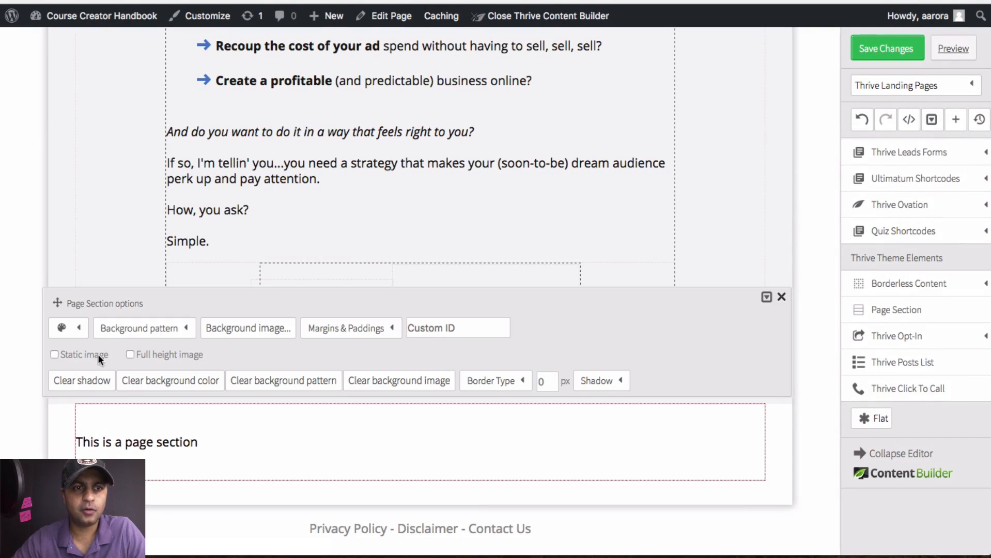
left_click(245, 326)
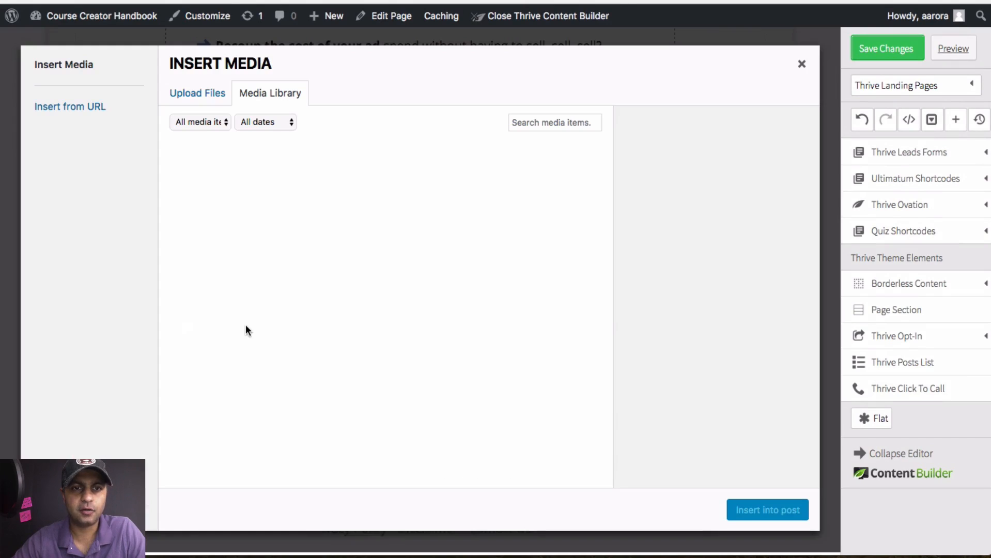
left_click(199, 93)
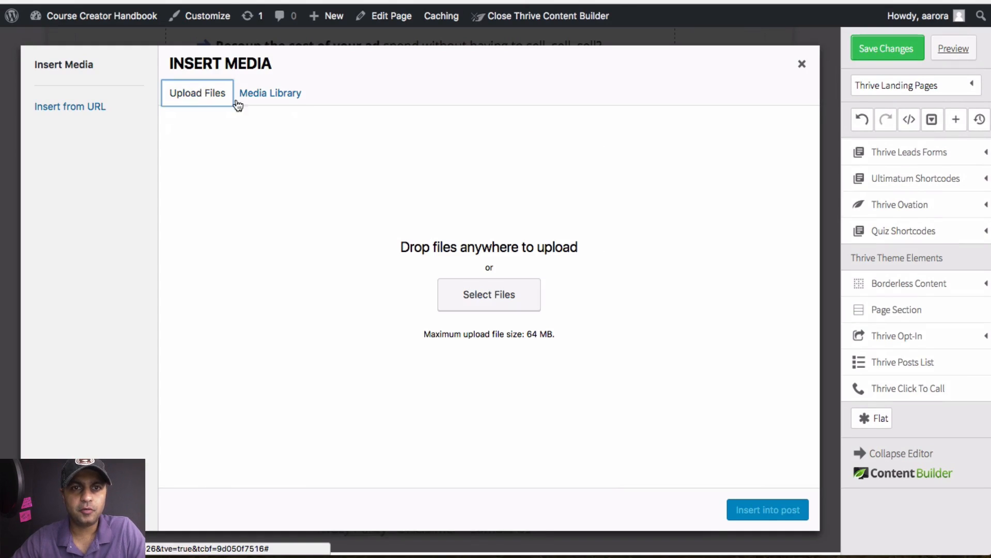
left_click(516, 302)
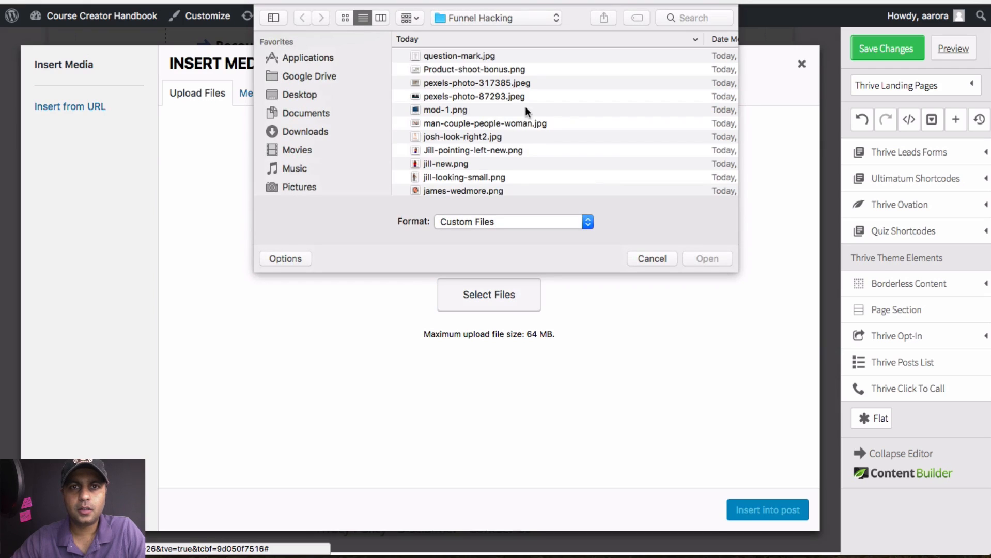
scroll(532, 133, "down", 8)
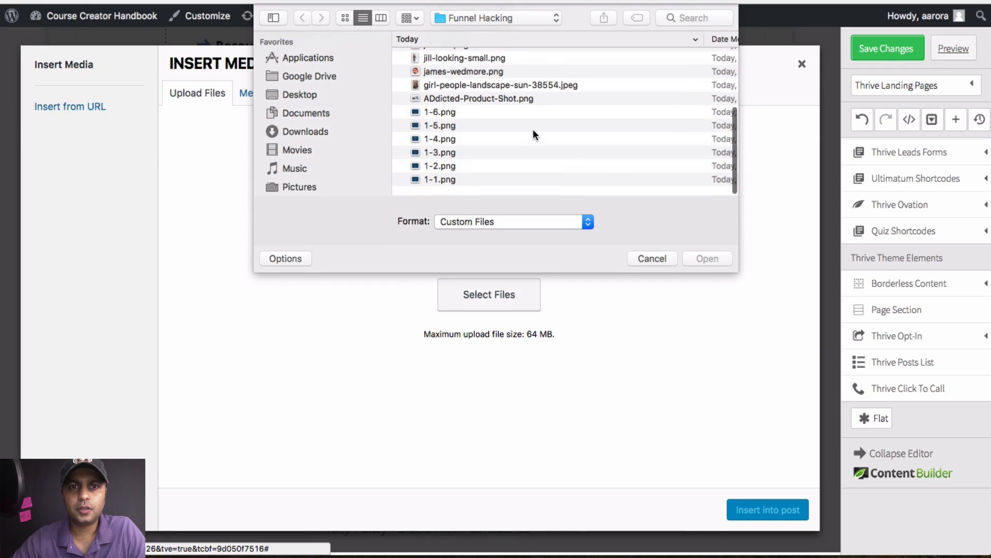
scroll(532, 129, "up", 5)
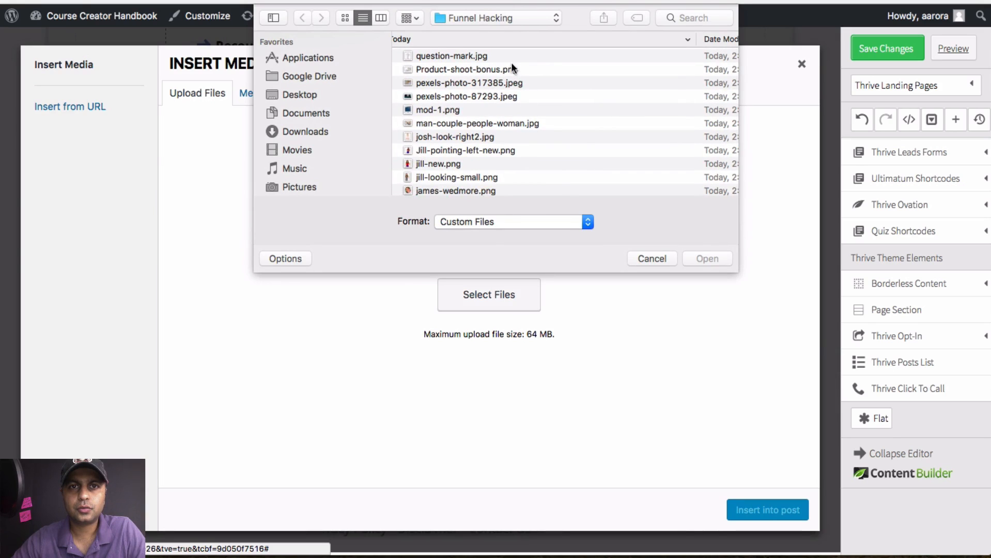
left_click(508, 82)
key("space")
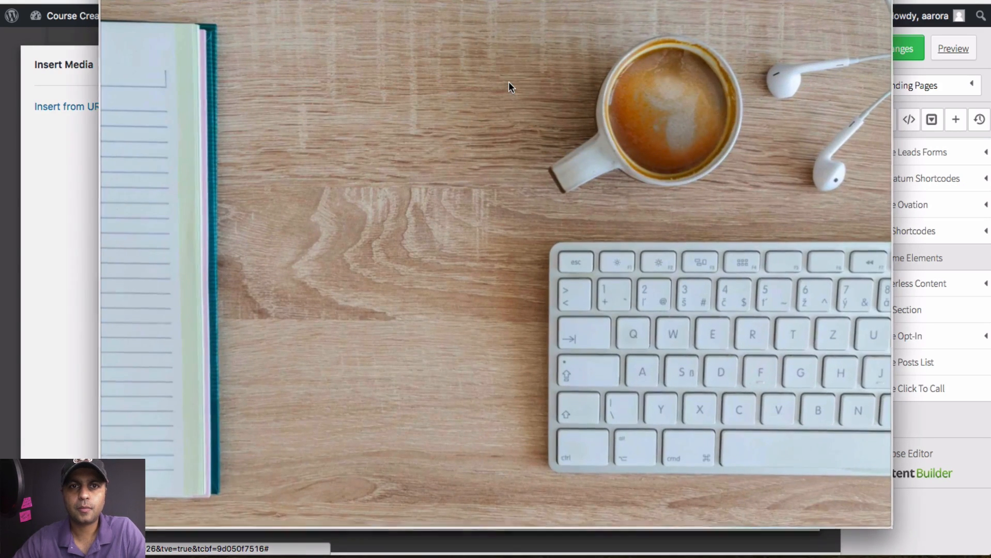
key("space")
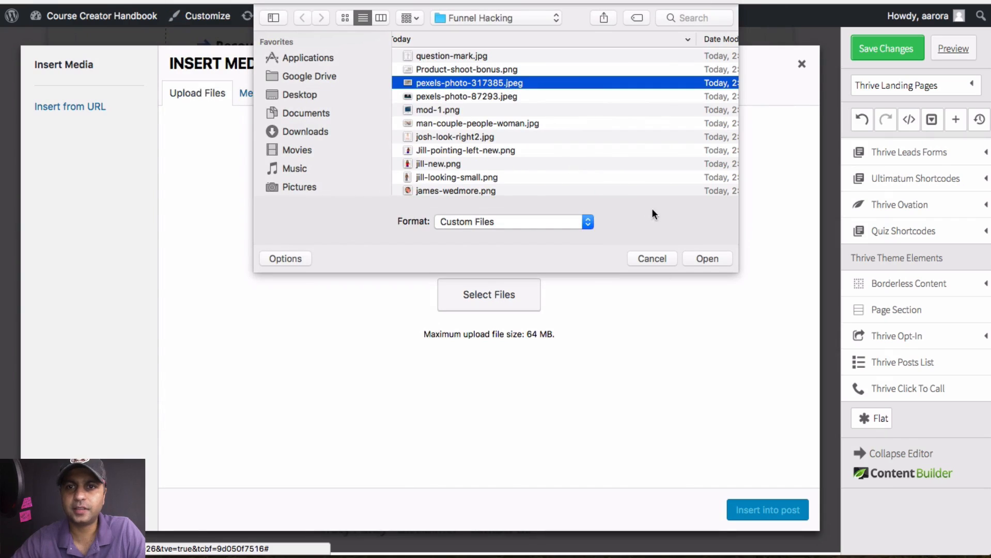
left_click(704, 259)
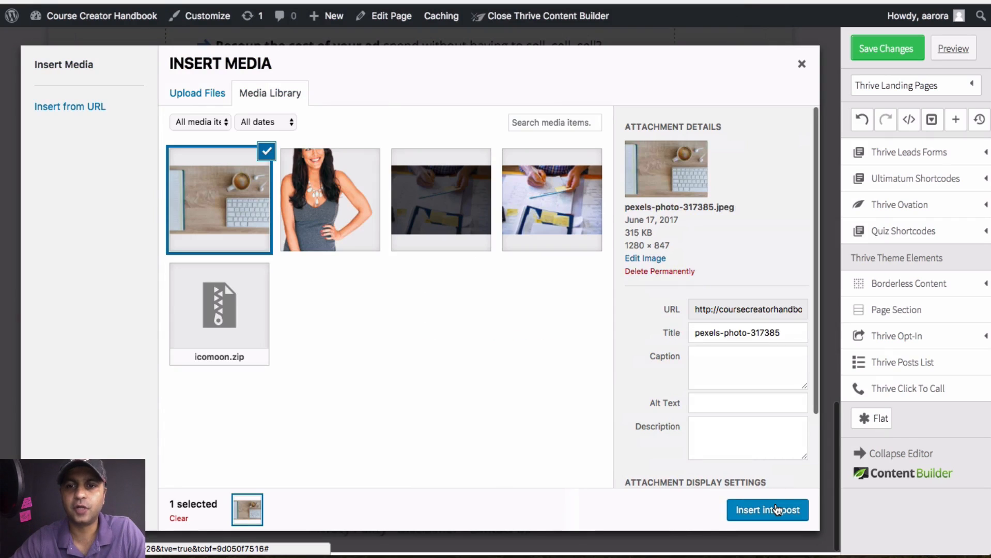
left_click(777, 510)
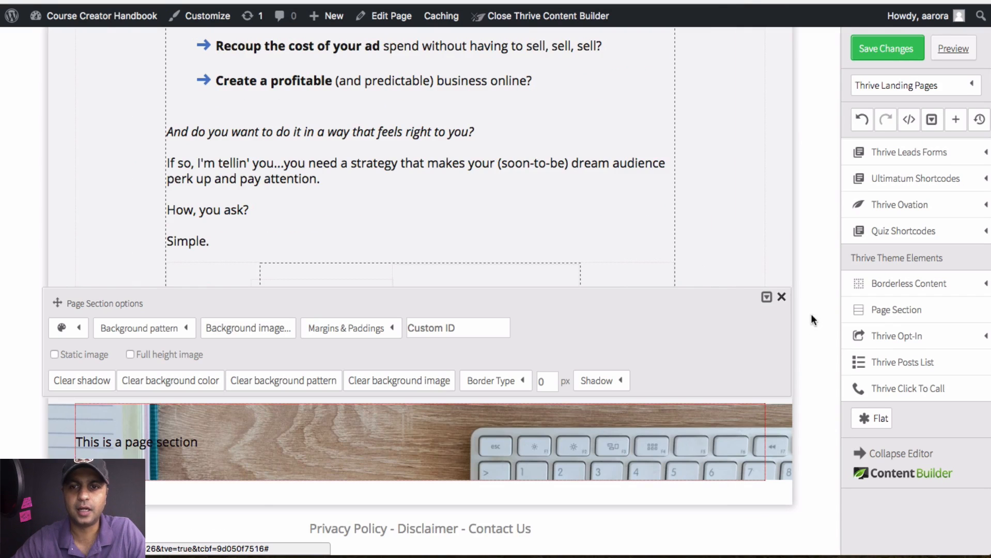
left_click(781, 297)
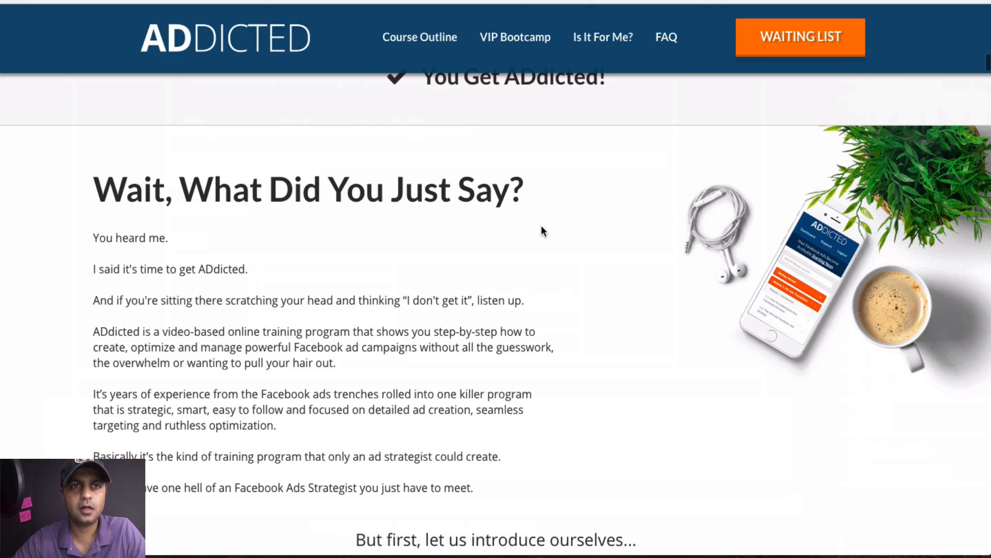
Copy the "Wait, What Did You Just Say?" heading from the ADDICTED reference page into a text element replacing the new section's placeholder text
left_click_drag(541, 182, 71, 198)
key("ctrl+c")
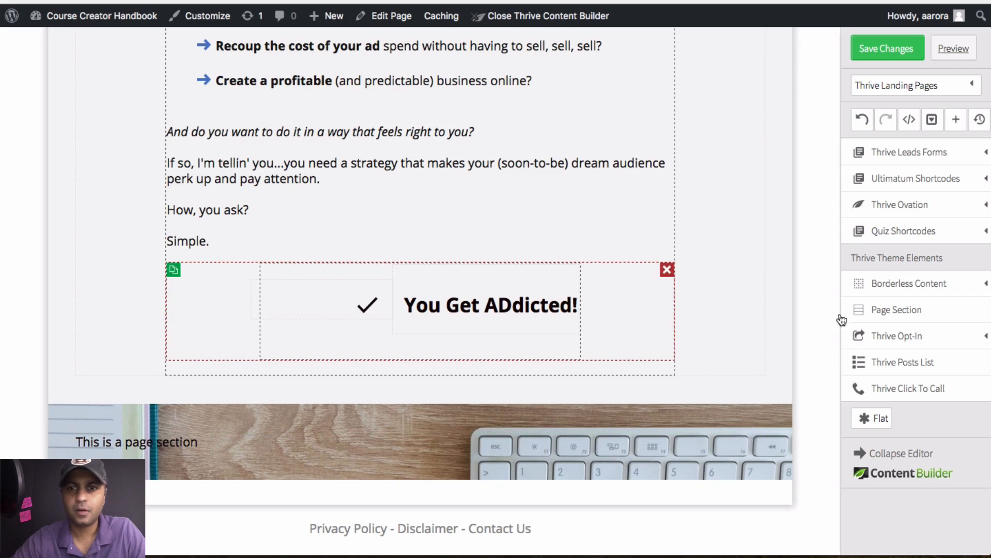
scroll(946, 180, "up", 5)
left_click_drag(952, 174, 326, 458)
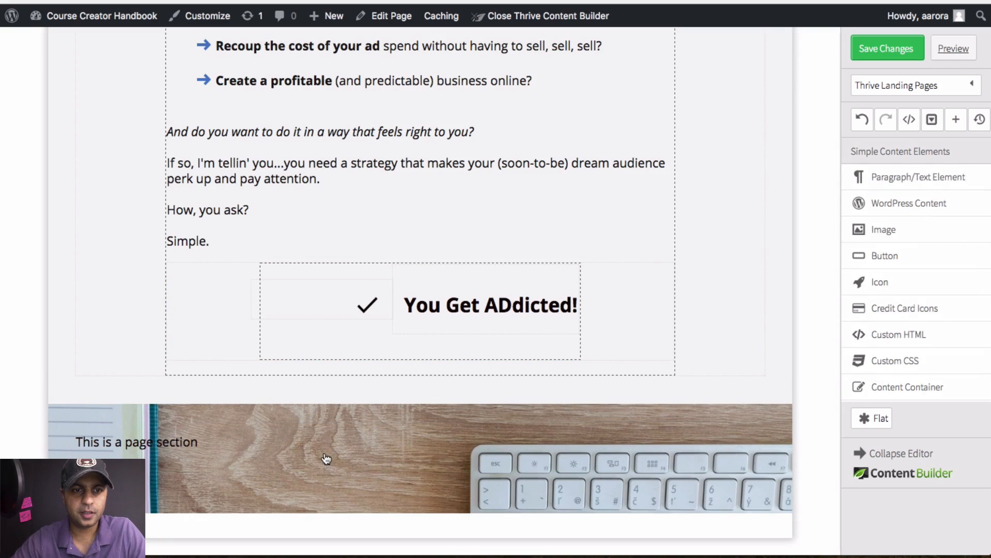
left_click(757, 441)
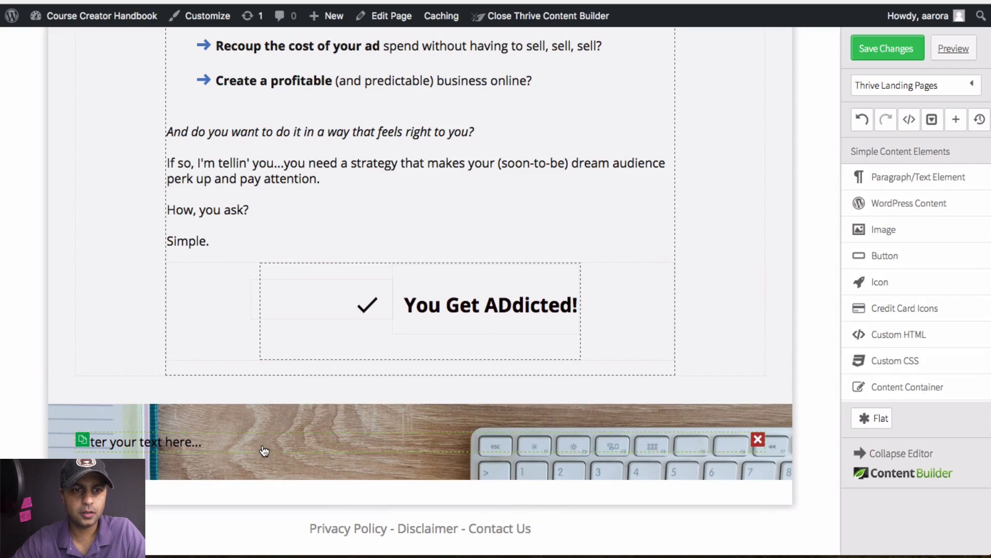
left_click(261, 449)
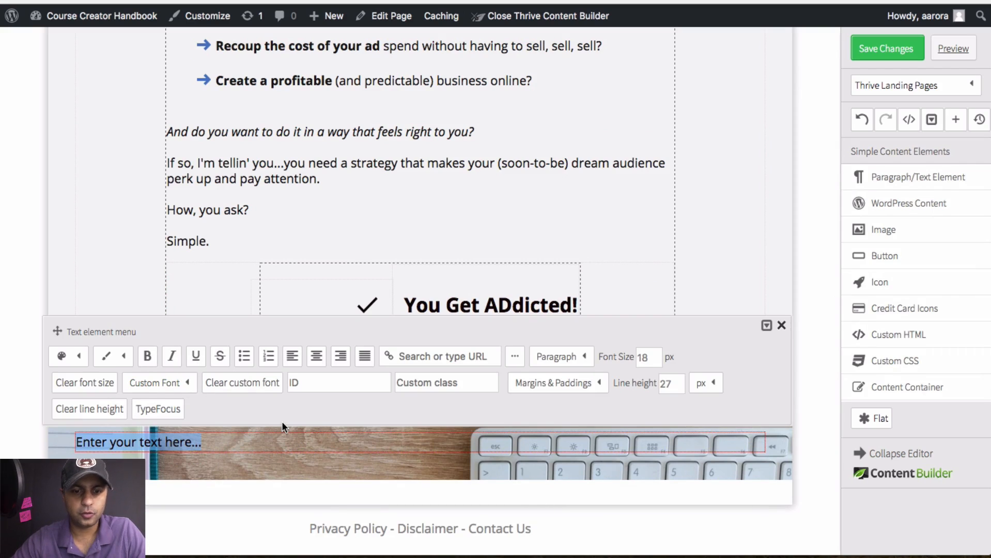
key("ctrl+v")
Format the "Wait, What Did You Just Say?" text as Heading 4 with a black text colour
key("ctrl+a")
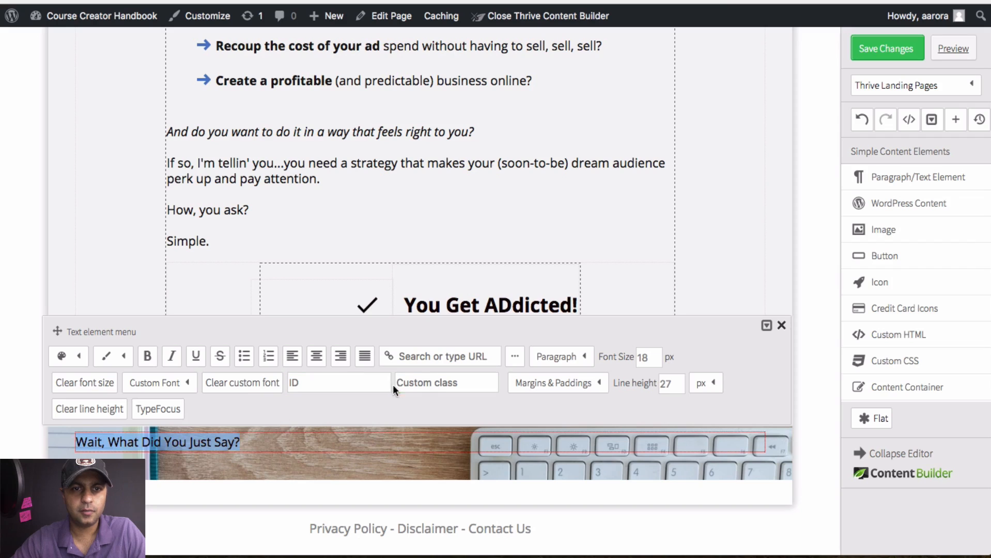
left_click(572, 358)
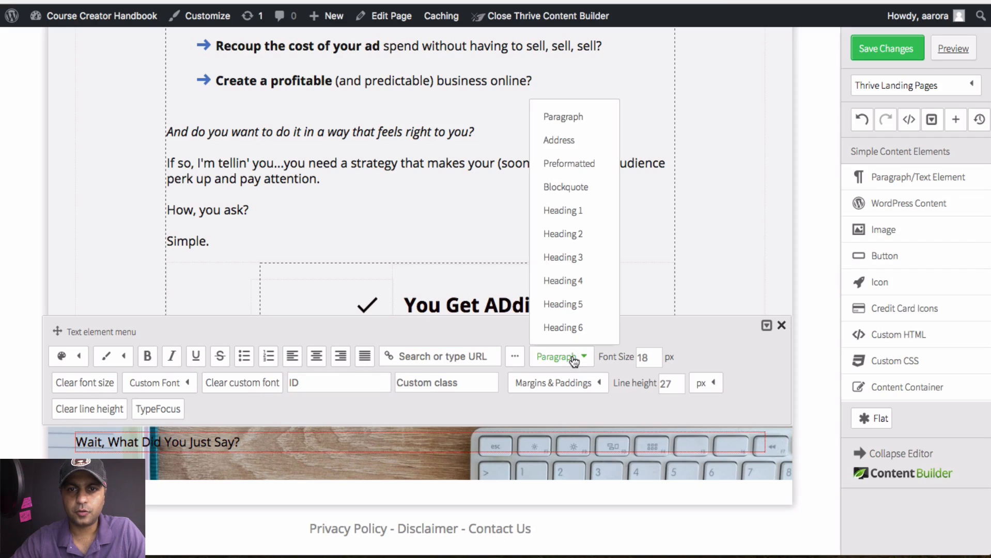
left_click(576, 281)
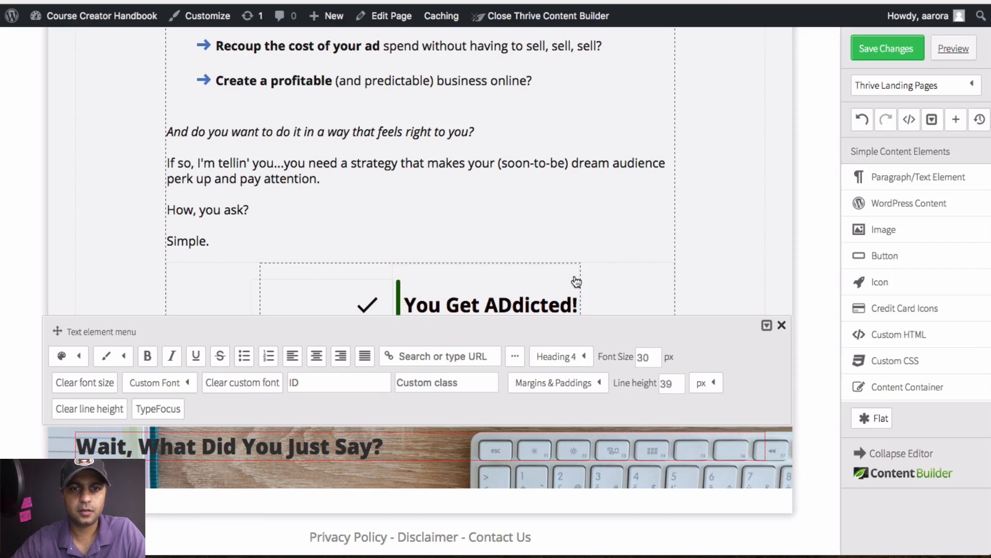
left_click(78, 355)
left_click(63, 410)
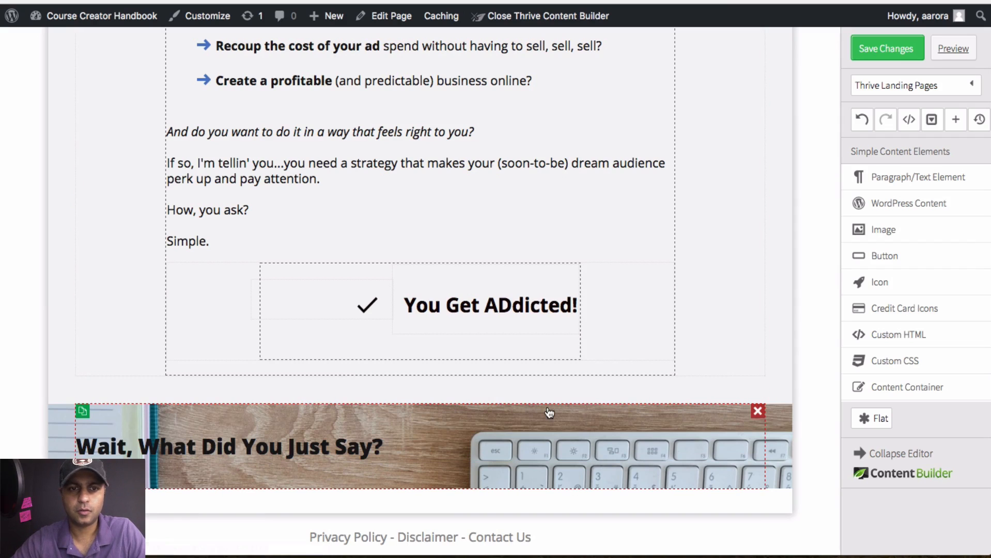
Copy the body copy from "You heard me." to "have to meet." on the reference page into a new text element below the heading
key("ctrl+Tab")
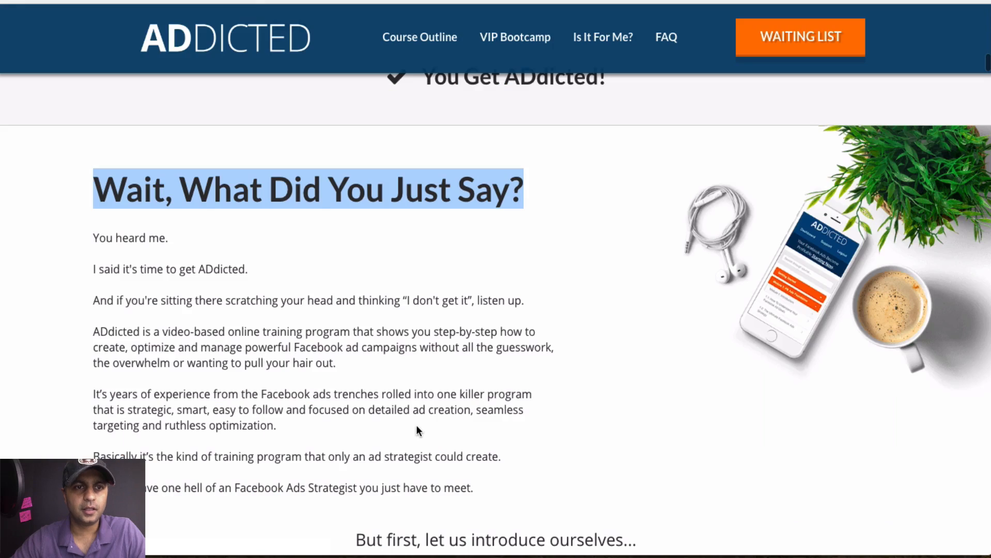
left_click_drag(93, 238, 482, 489)
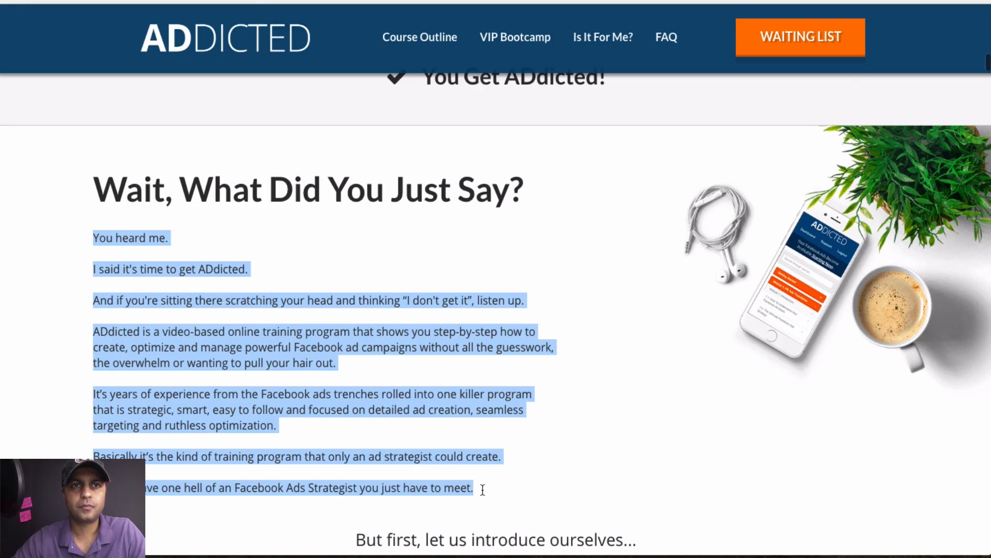
key("ctrl+Tab")
left_click_drag(918, 175, 244, 455)
scroll(232, 444, "down", 2)
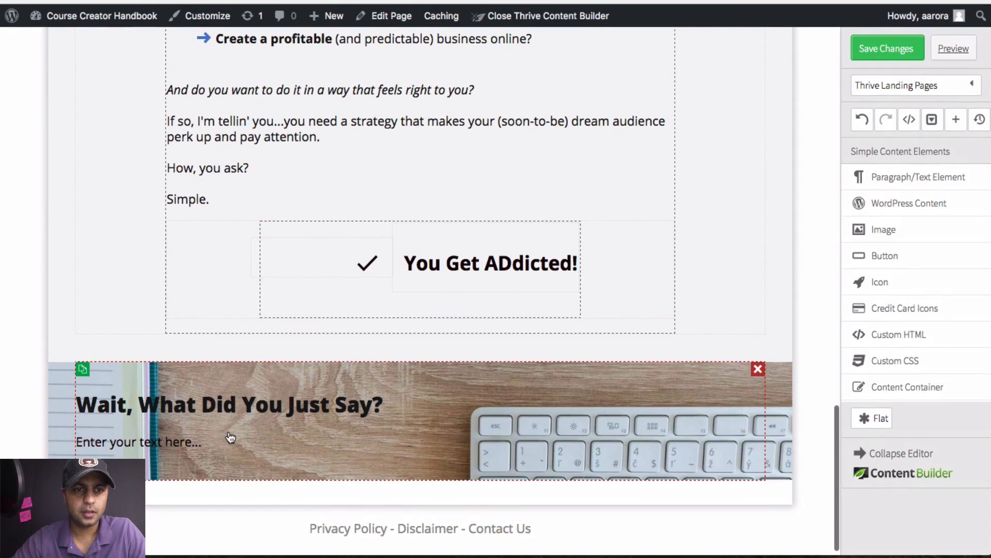
left_click(479, 407)
left_click(261, 454)
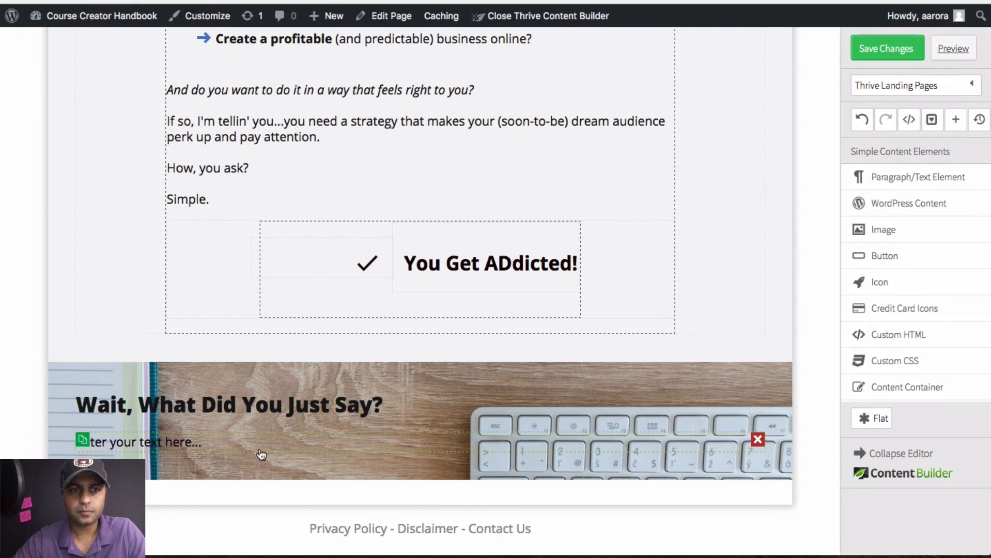
left_click(173, 444)
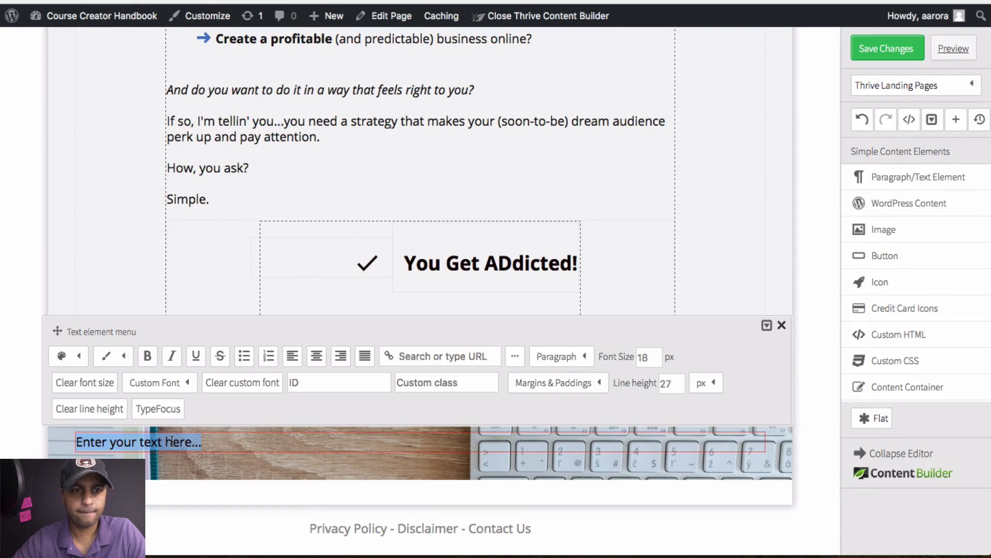
key("ctrl+v")
left_click(783, 326)
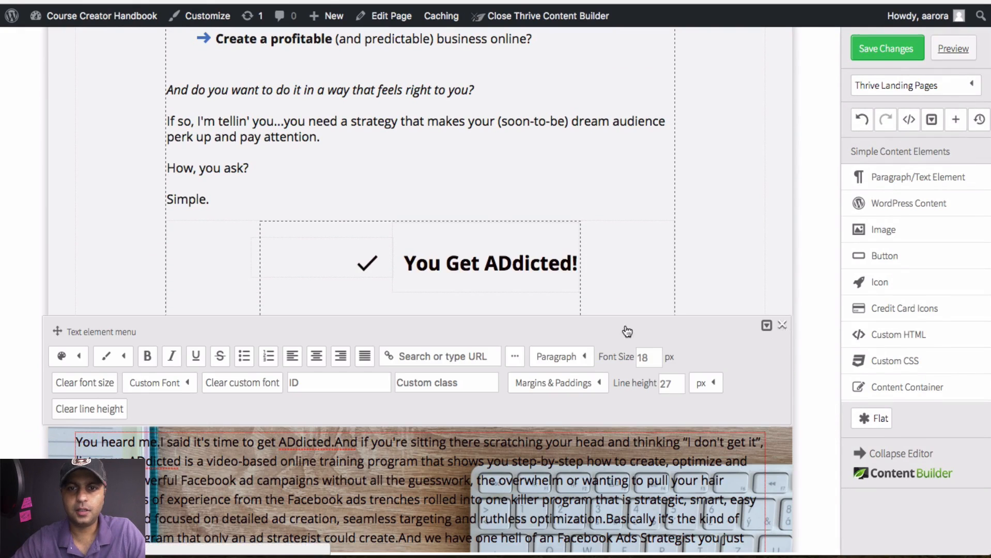
Split the pasted body text into separate paragraphs after "You heard me.", "I said it's time to get ADdicted." and "listen up."
scroll(398, 346, "down", 3)
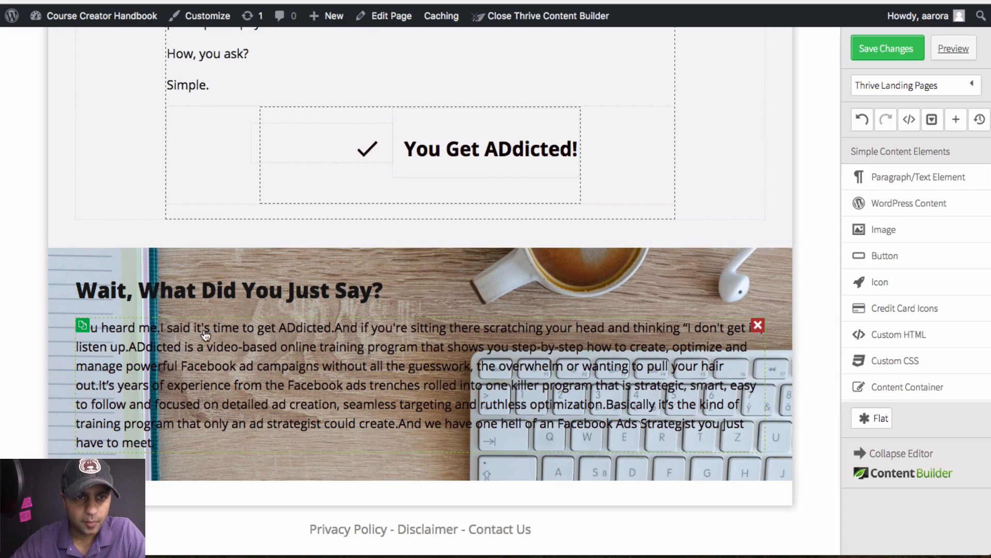
left_click(164, 337)
key("Return")
key("Return")
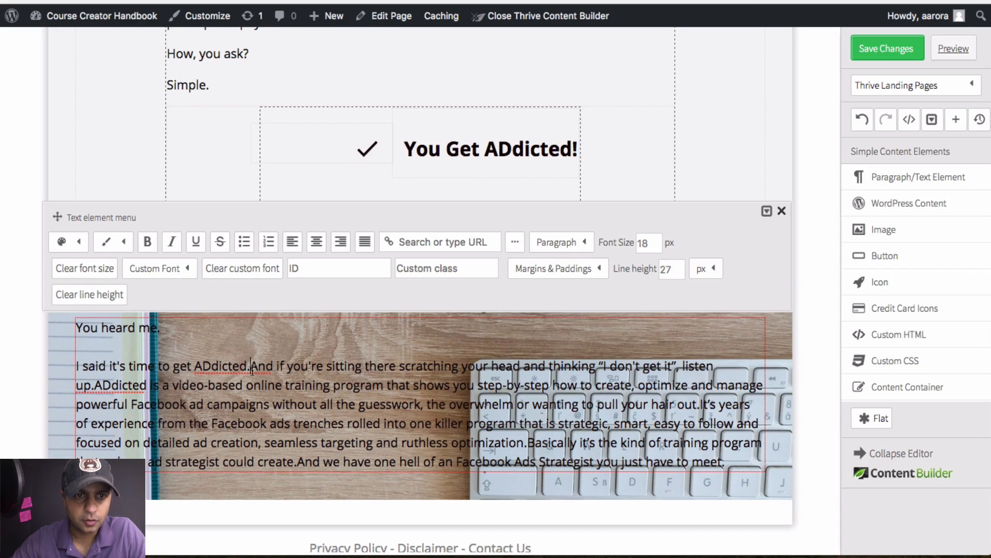
key("Return")
key("Return")
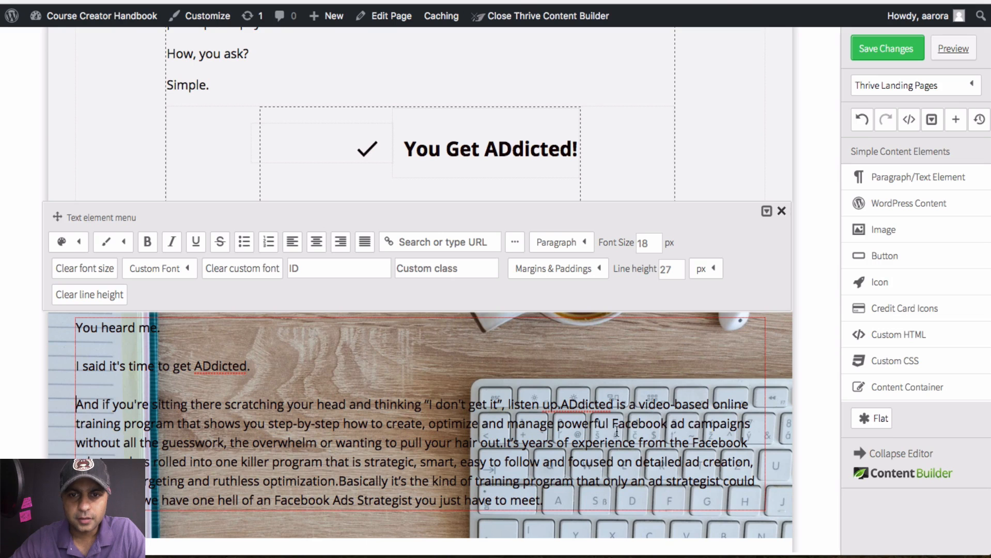
key("Return")
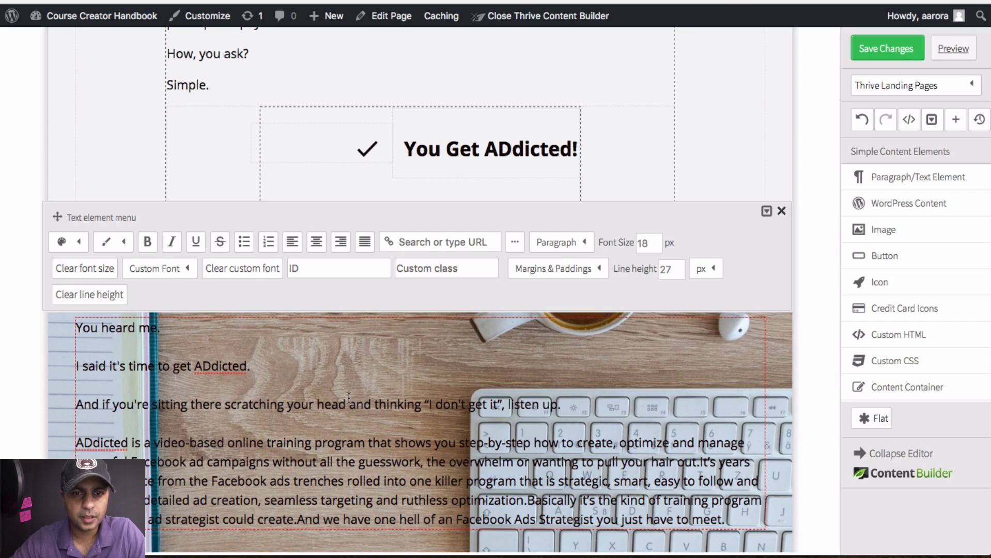
Split the remaining body text into paragraphs after "hair out.", "ruthless optimization." and "could create.", and save the changes
scroll(349, 398, "down", 3)
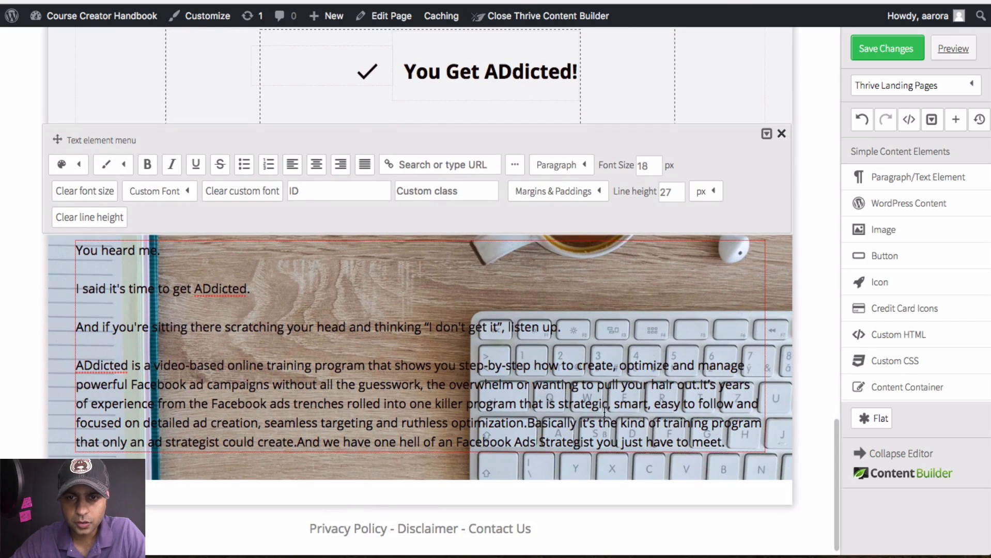
key("Return")
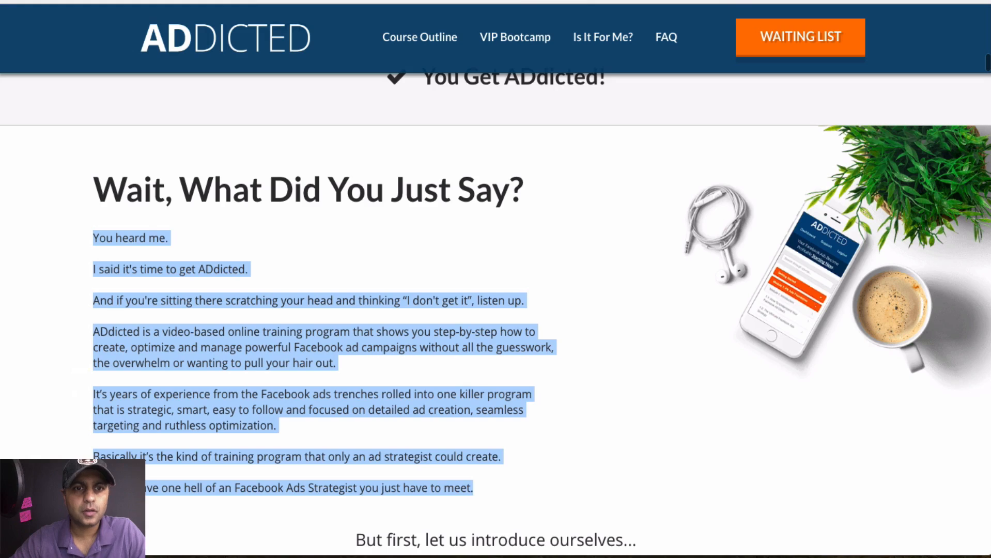
scroll(553, 369, "down", 3)
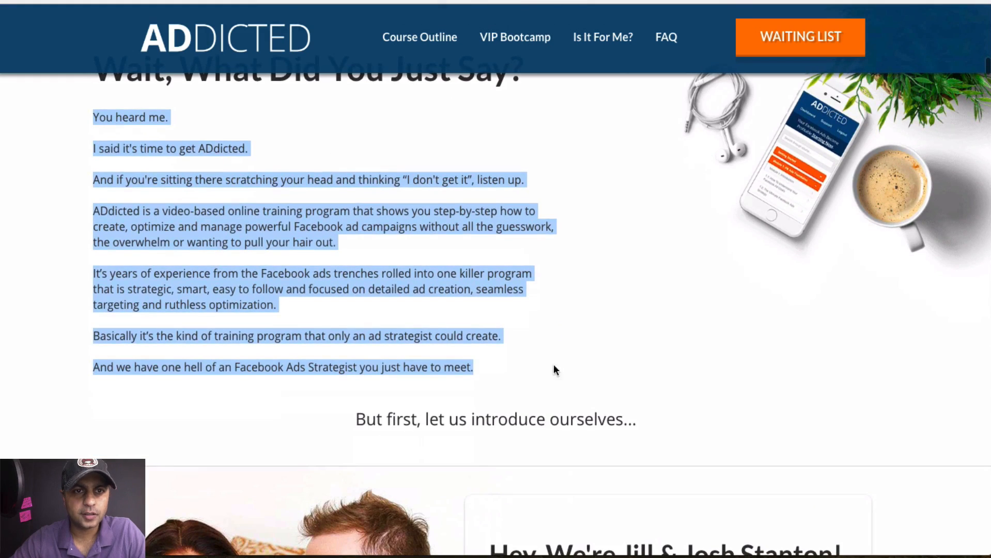
left_click(313, 295)
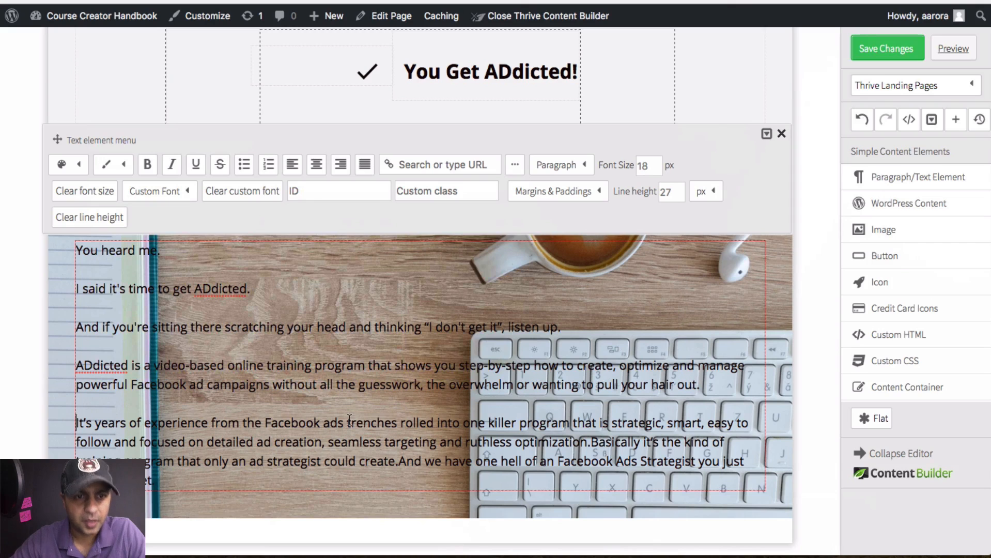
key("Return")
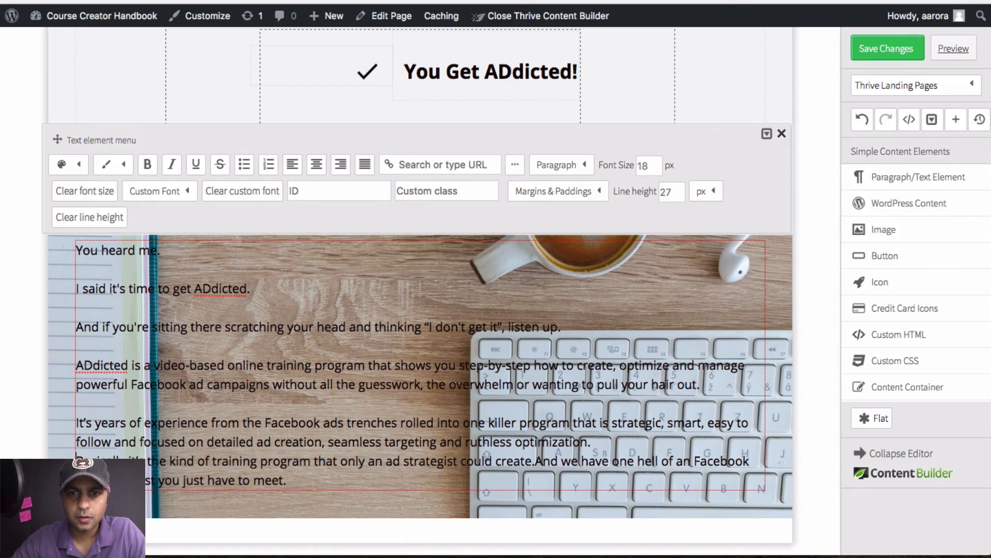
scroll(441, 290, "down", 2)
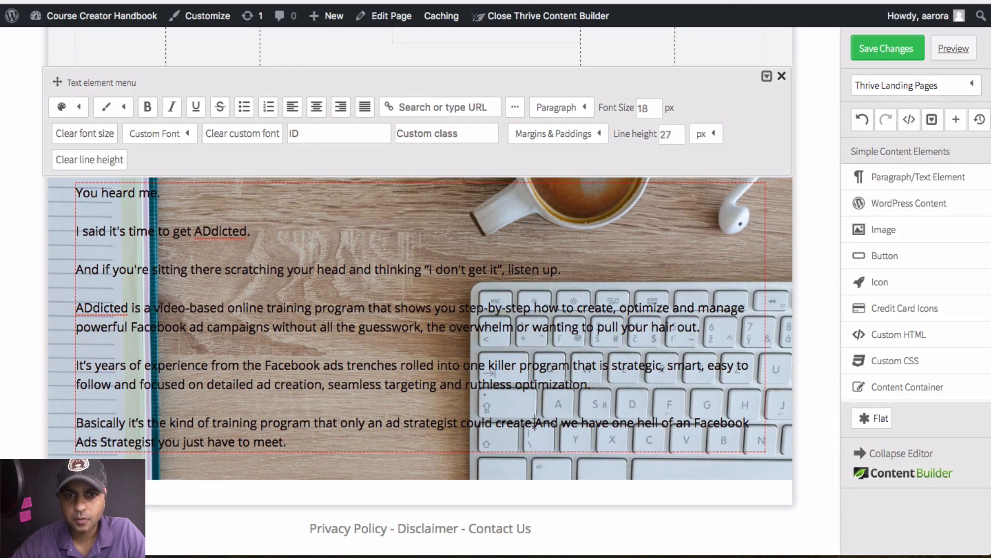
key("Return")
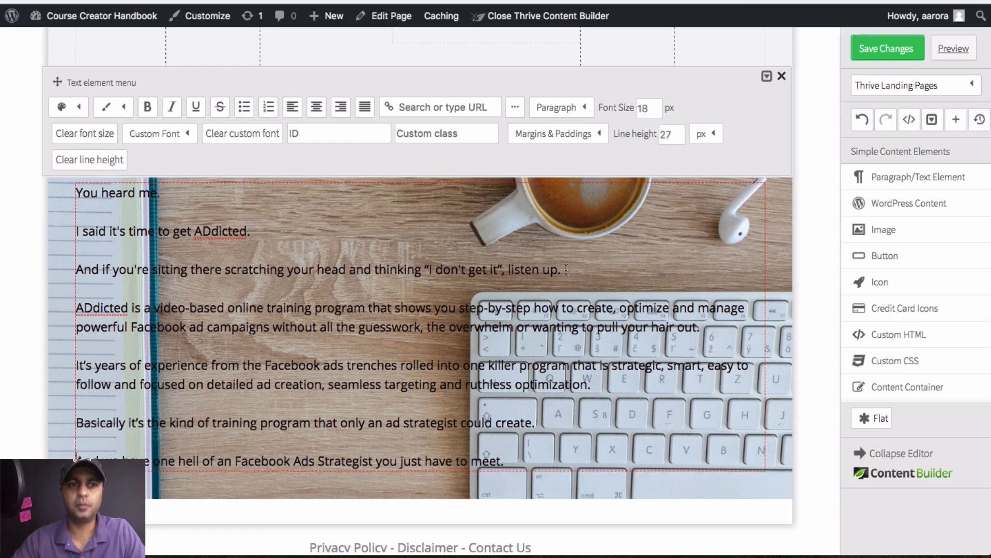
left_click(781, 76)
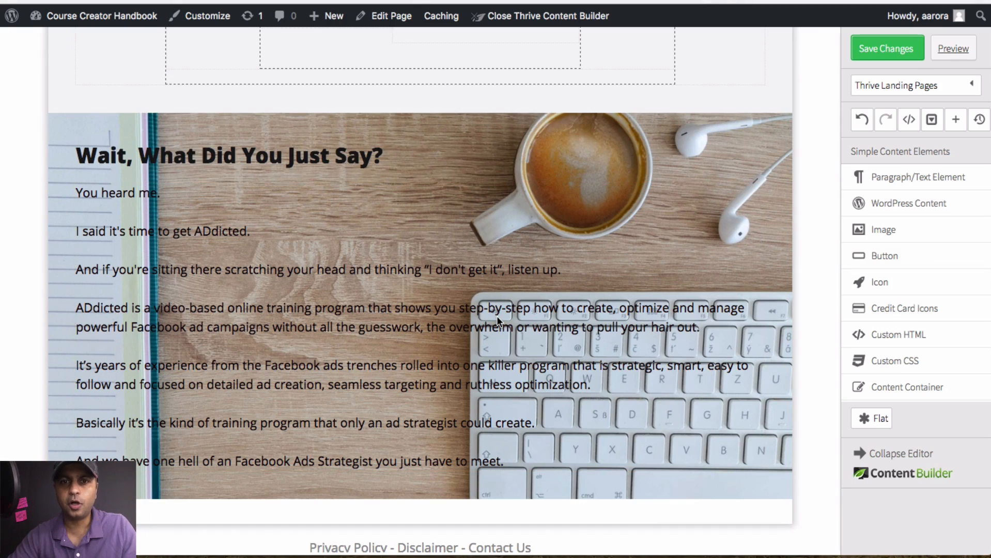
scroll(595, 287, "down", 1)
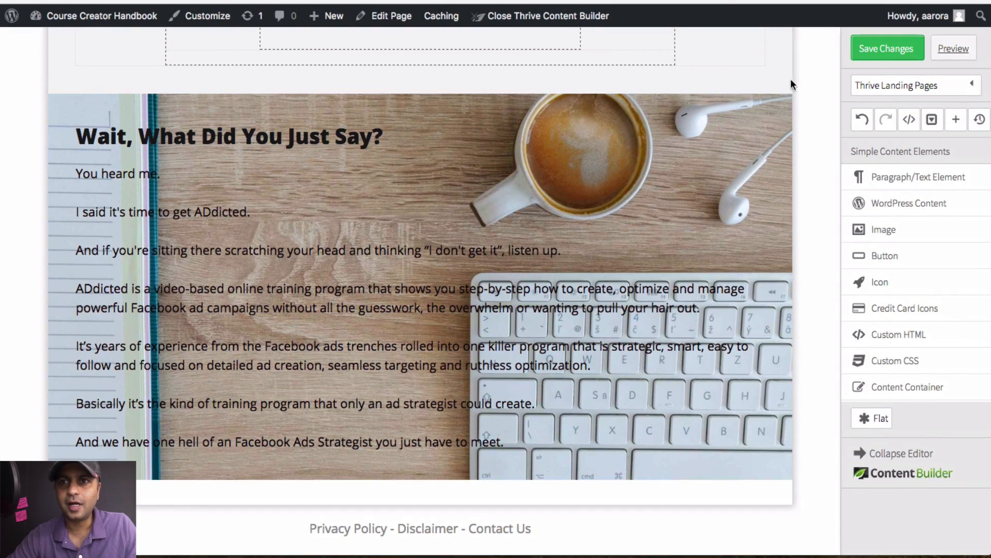
left_click(878, 52)
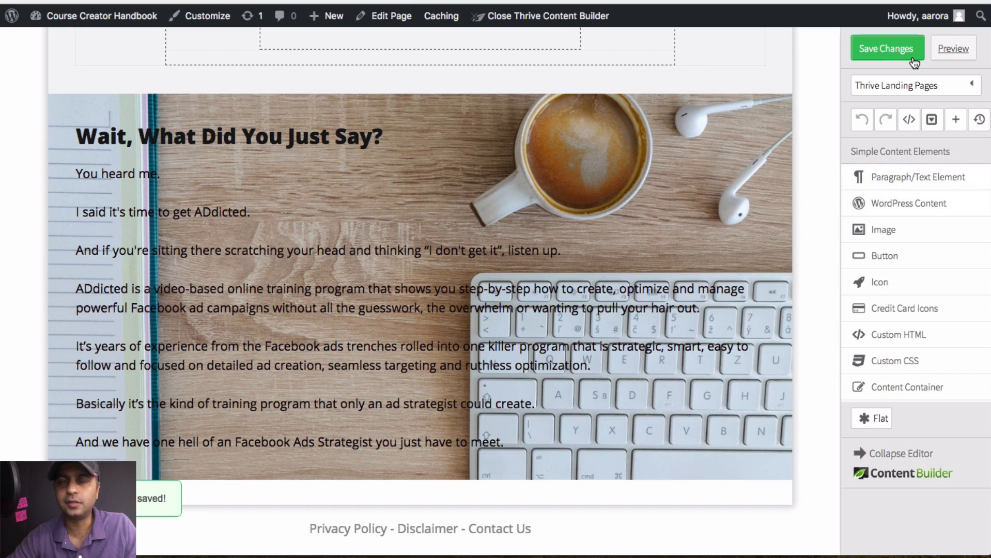
Insert a content container between the "Wait, What Did You Just Say?" heading and the body text, and save the changes
scroll(902, 201, "down", 4)
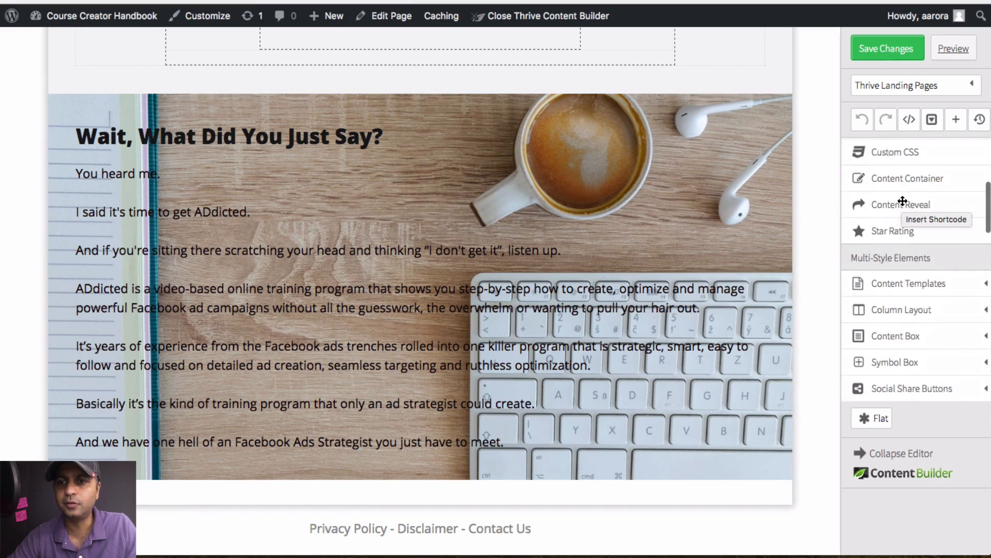
left_click_drag(901, 178, 442, 205)
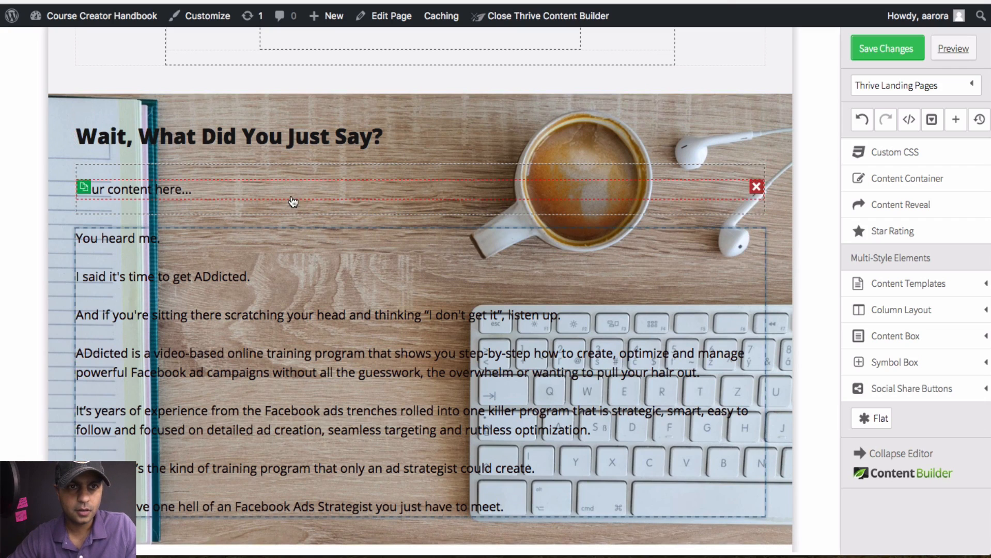
left_click(891, 48)
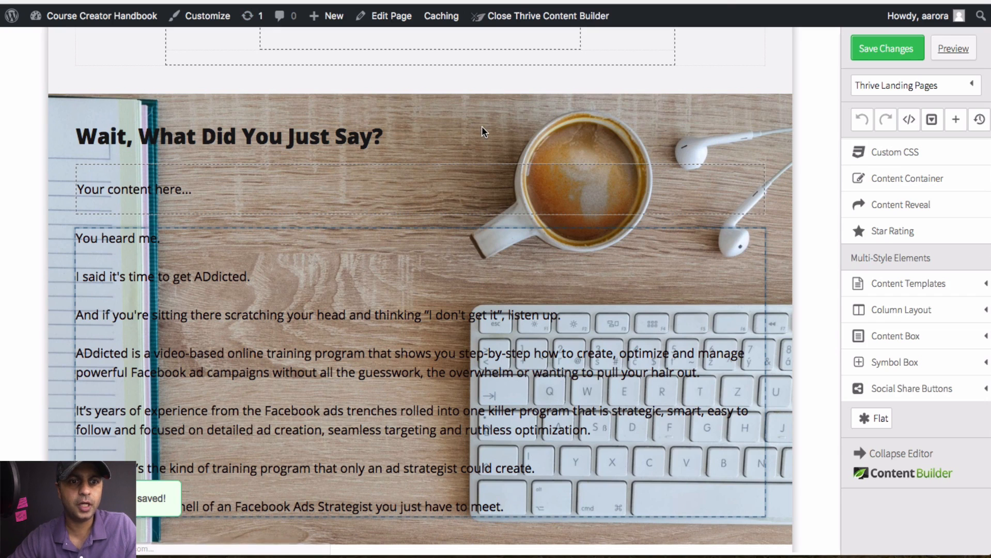
Reload the editor and move the body text into the new content container, deleting the container's placeholder text
key("super+r")
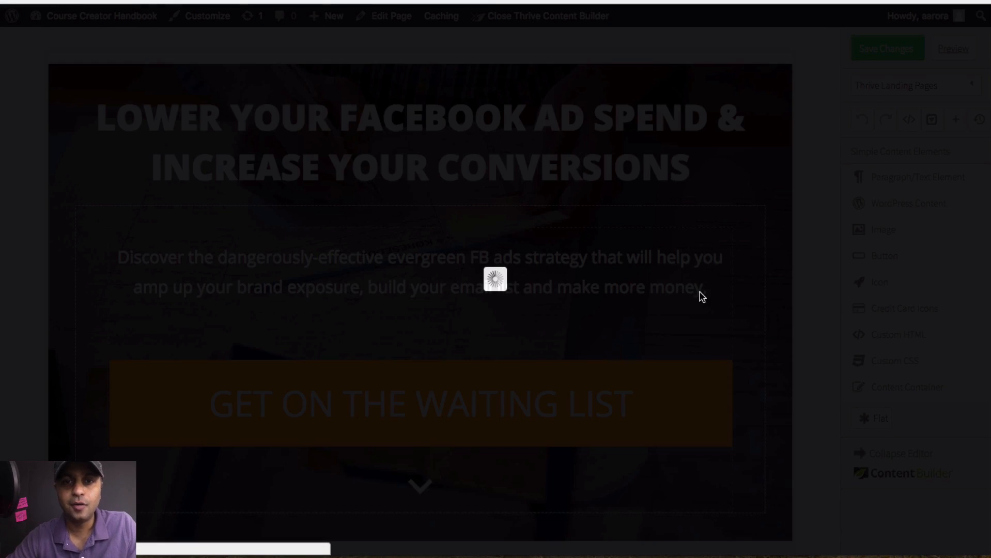
scroll(701, 297, "down", 20)
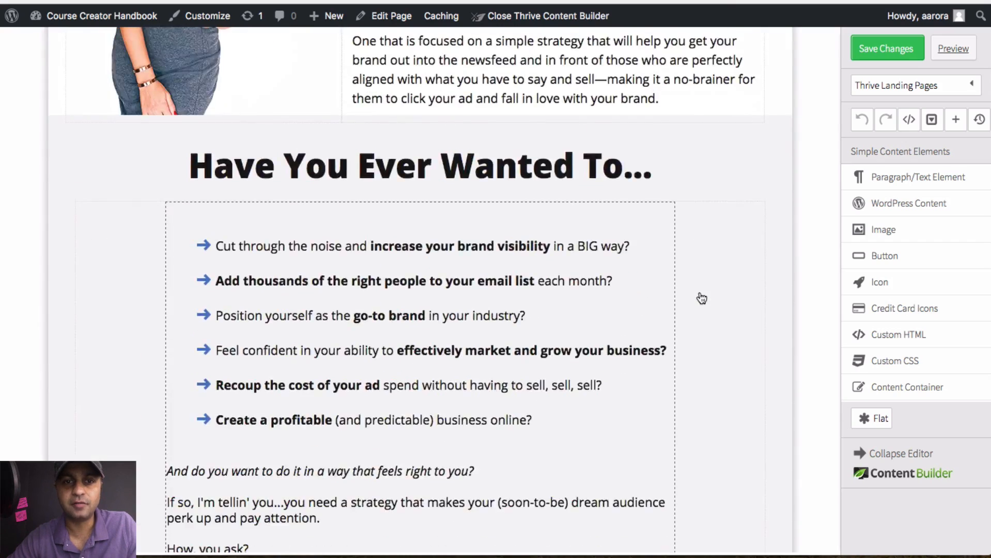
scroll(702, 297, "down", 4)
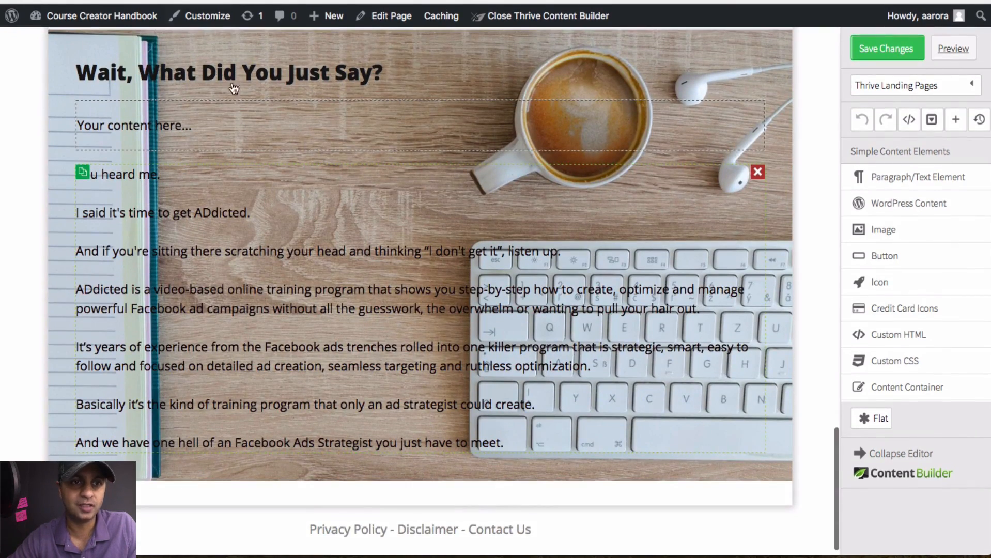
mouse_move(130, 145)
left_mouse_down()
mouse_move(169, 115)
mouse_move(191, 116)
left_mouse_up()
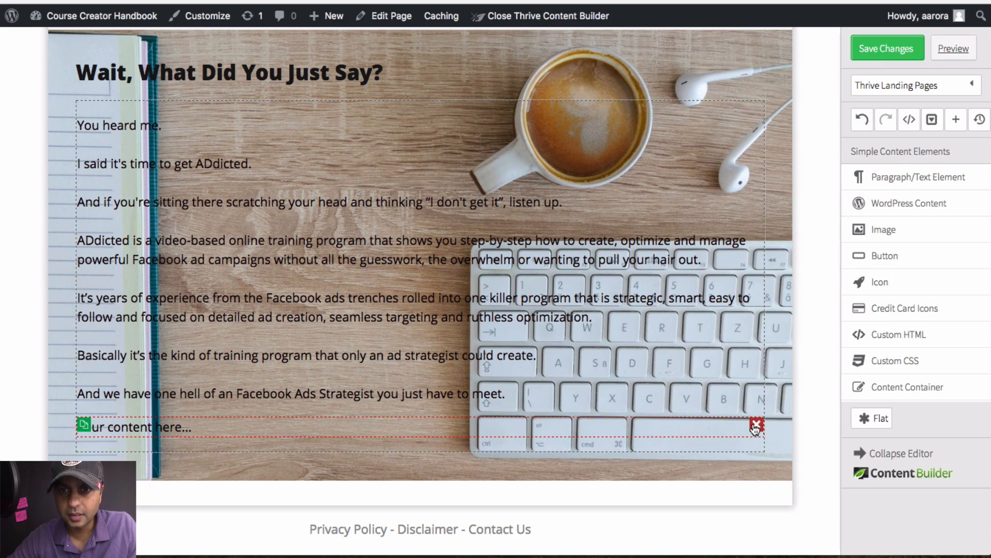
left_click(756, 425)
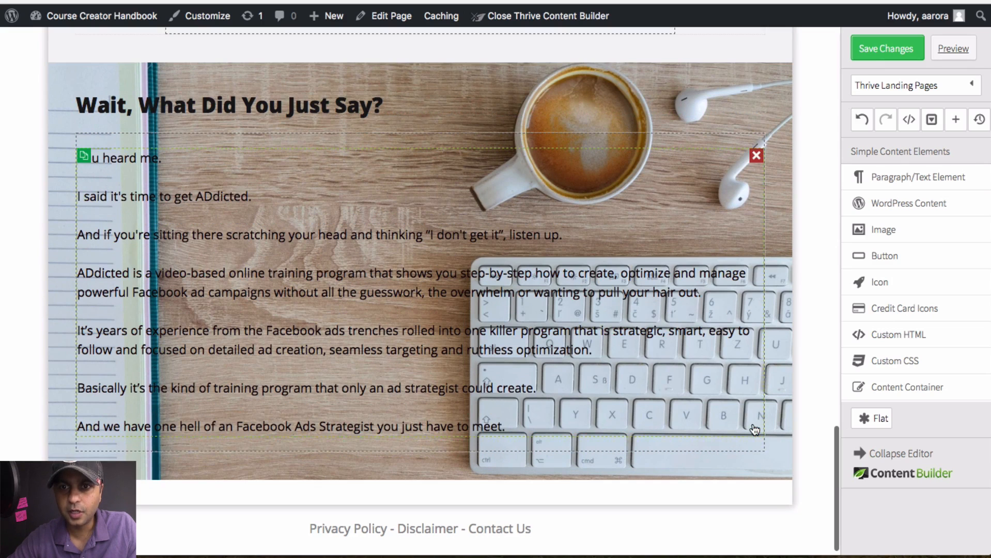
Align the body text's content container to the left and set its maximum width to 563
left_click(663, 149)
left_click(384, 83)
left_click_drag(367, 86, 326, 87)
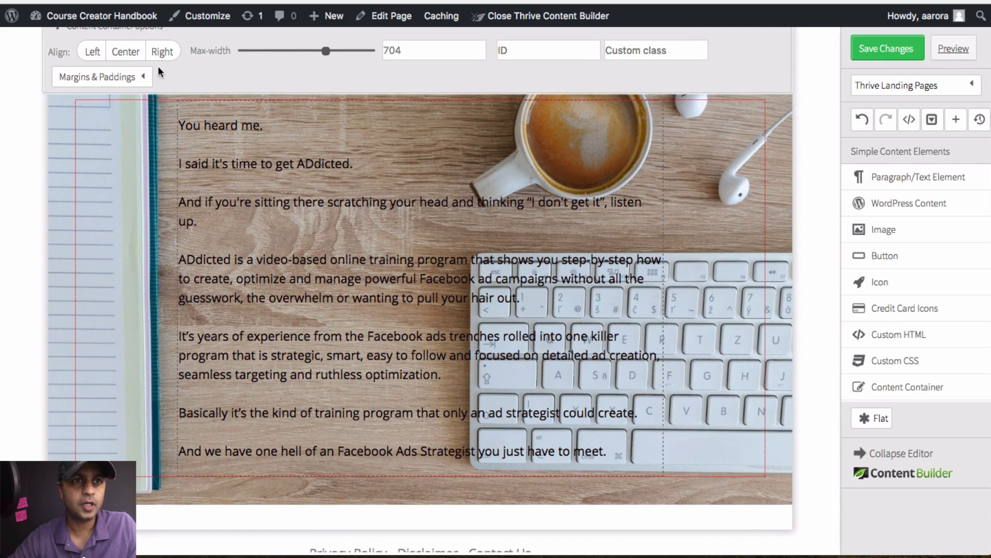
left_click(93, 54)
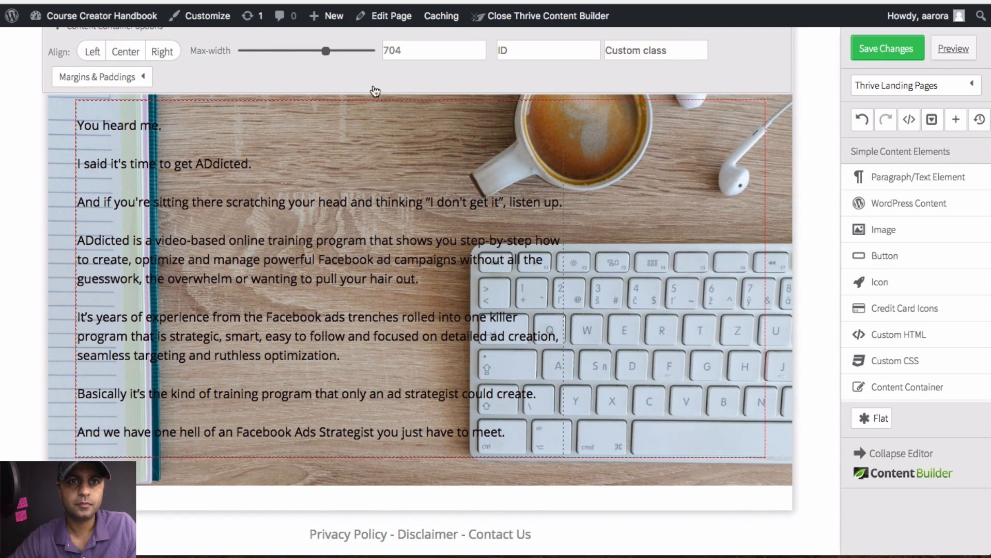
left_click_drag(325, 51, 307, 54)
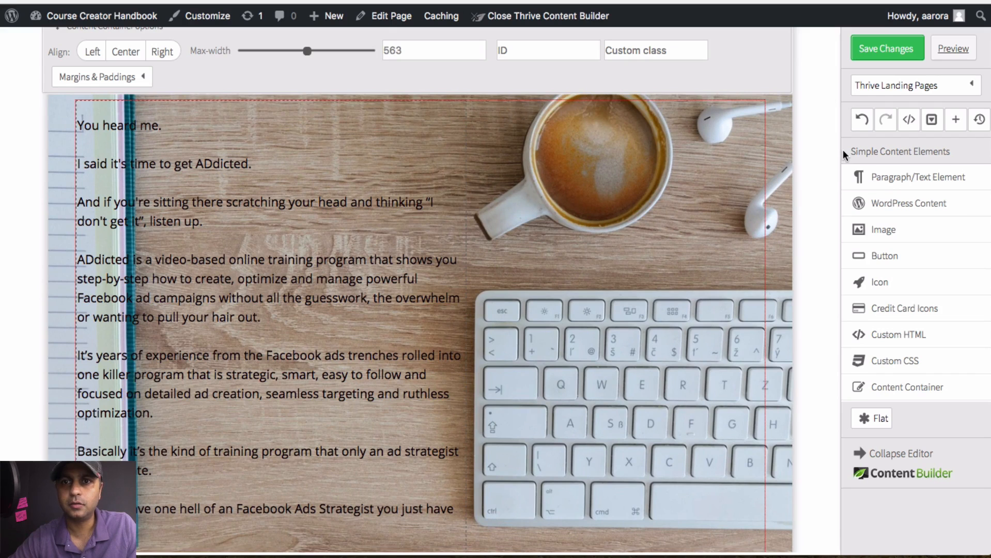
scroll(822, 97, "up", 3)
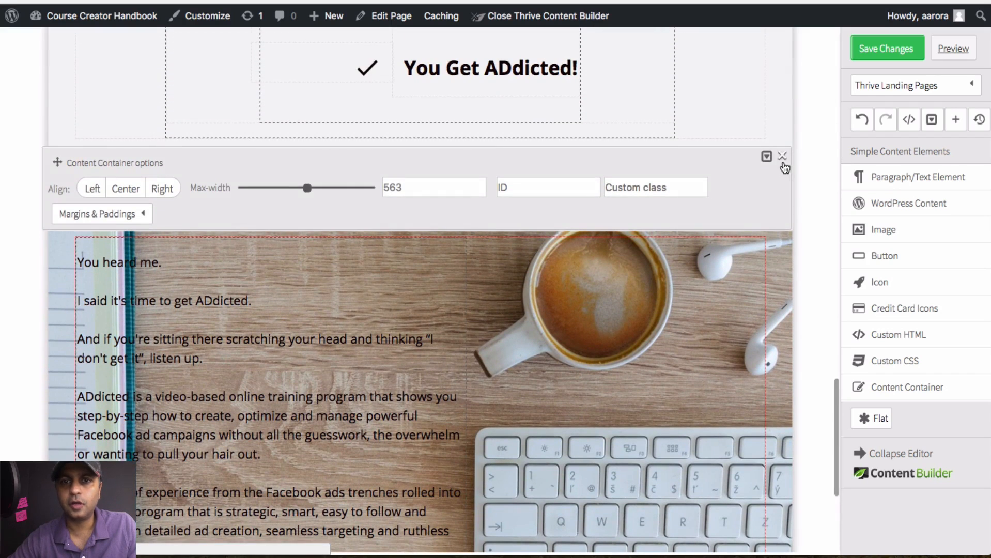
left_click(781, 157)
Centre the "Wait, What Did You Just Say?" heading across the section
scroll(598, 233, "down", 3)
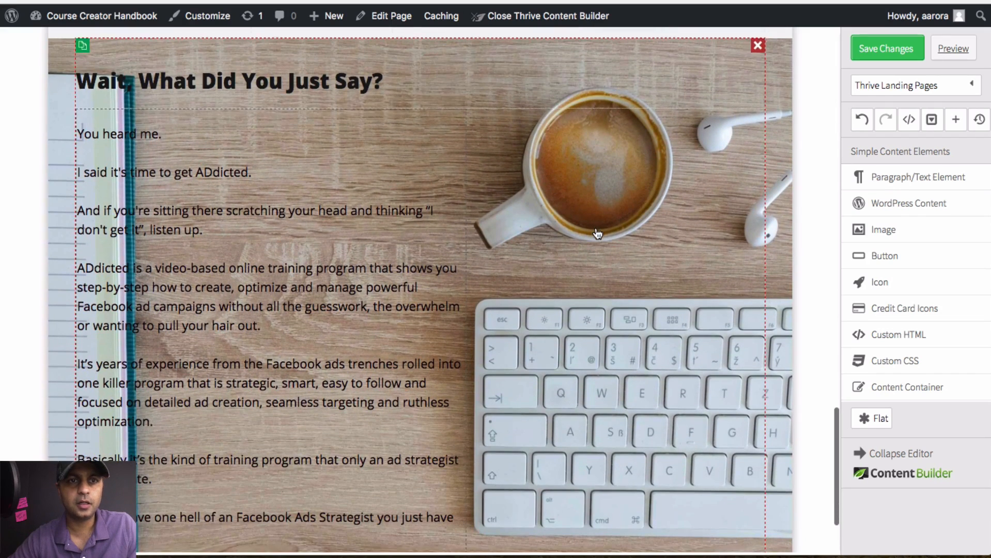
left_click(243, 93)
left_click(317, 79)
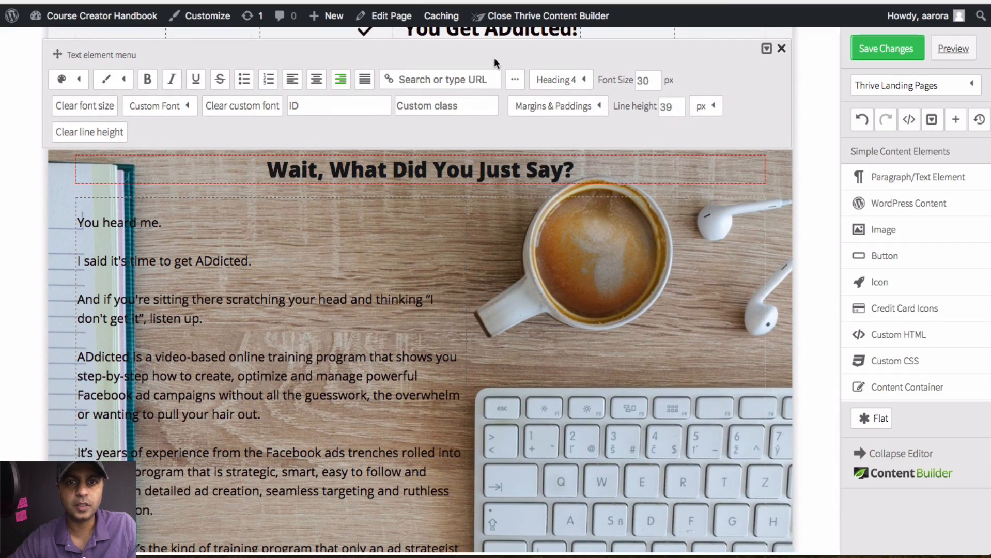
left_click(781, 48)
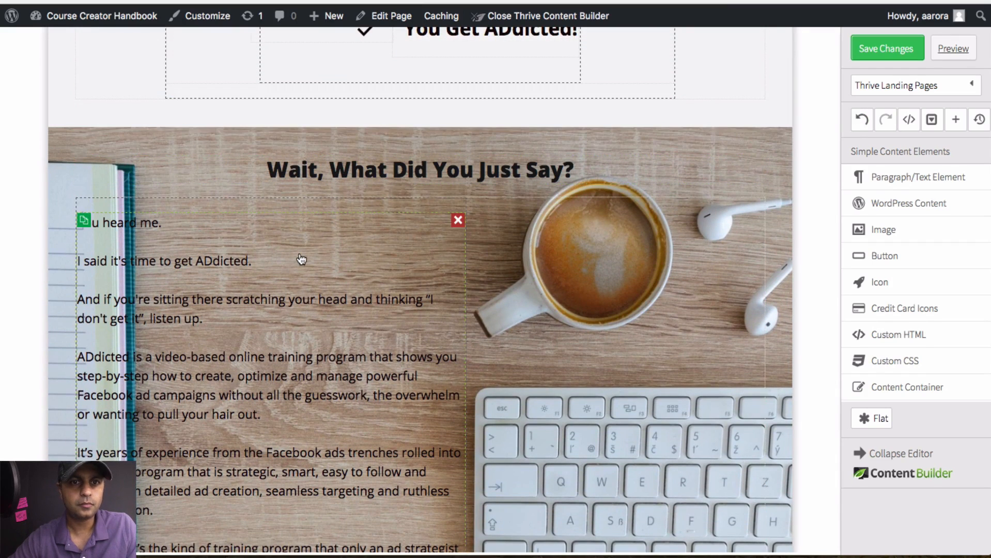
Try left margins of 30 px and 40 px on the body text and settle on 60 px
scroll(301, 260, "down", 5)
scroll(301, 259, "up", 2)
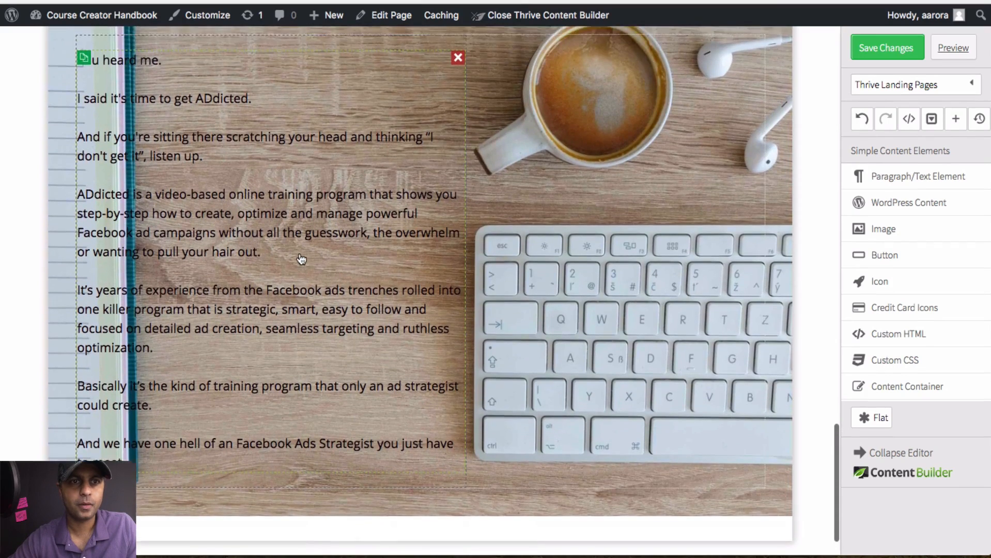
scroll(301, 260, "up", 1)
left_click(299, 253)
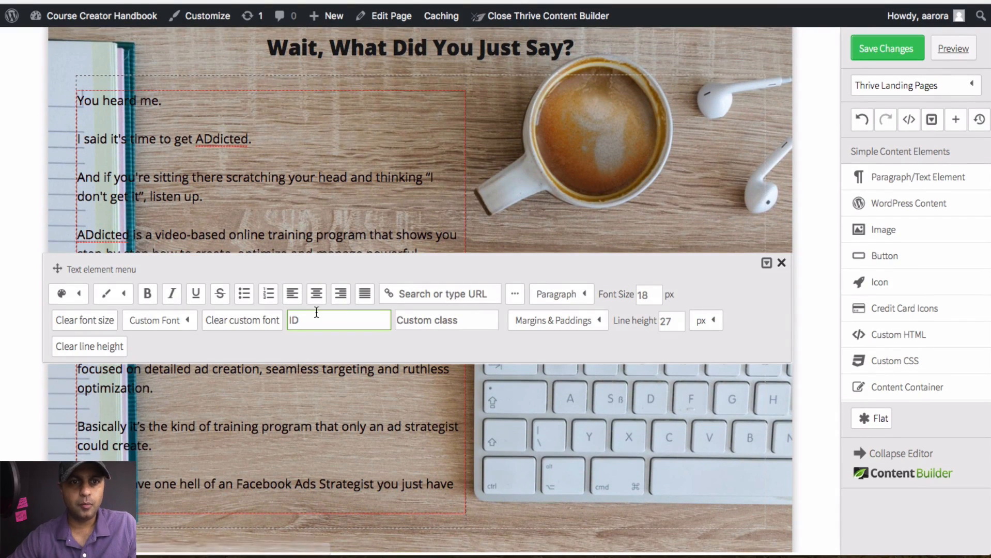
left_click(586, 321)
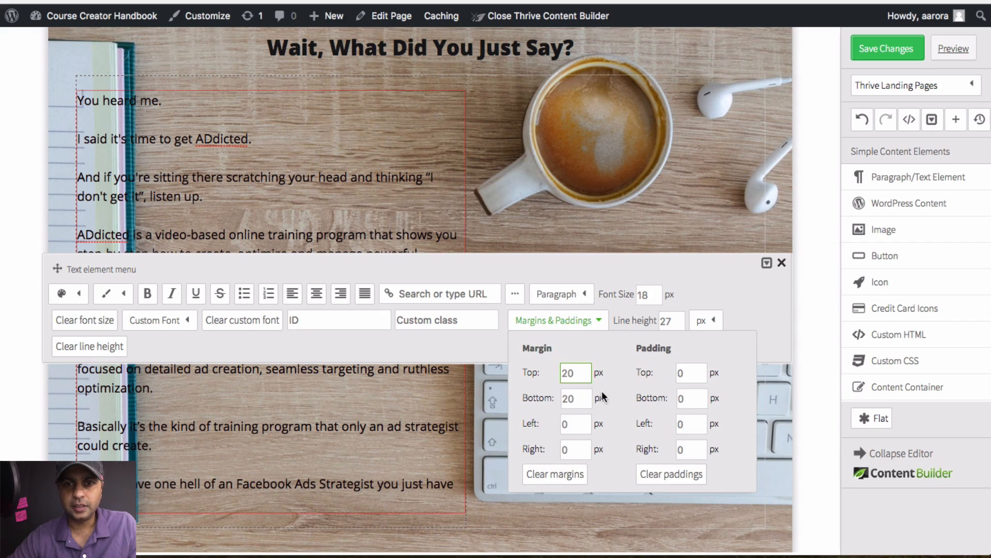
left_click(588, 424)
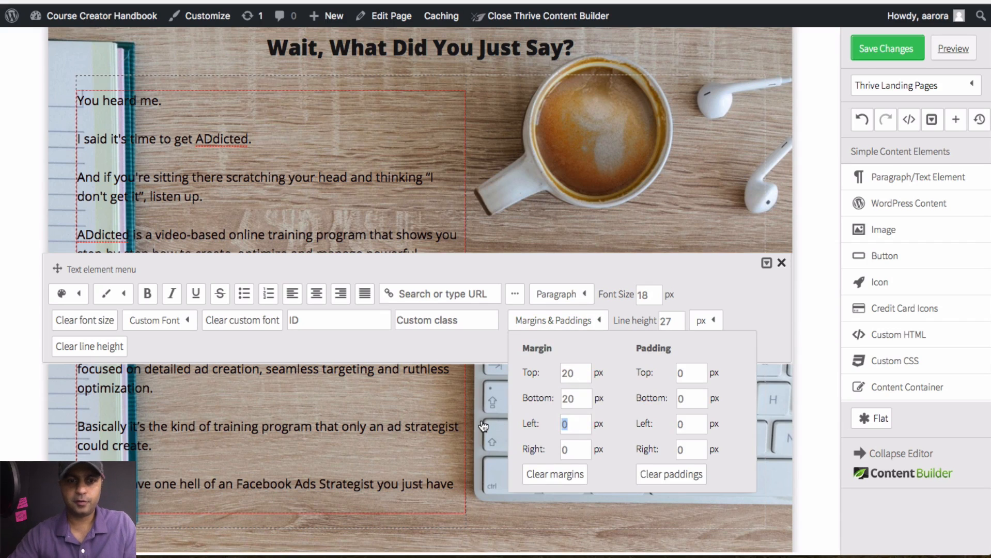
key("BackSpace")
type("30")
key("Tab")
key("shift+Tab")
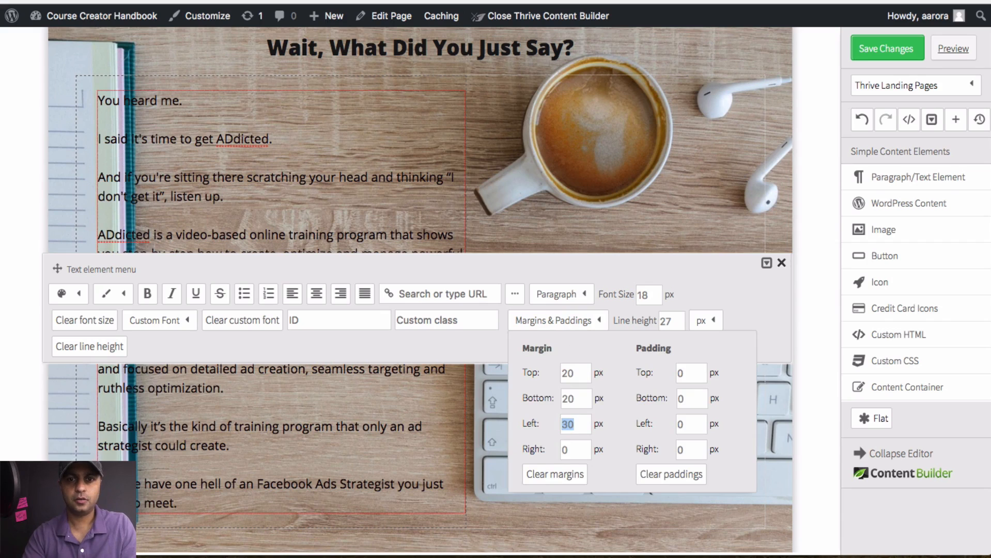
key("Tab")
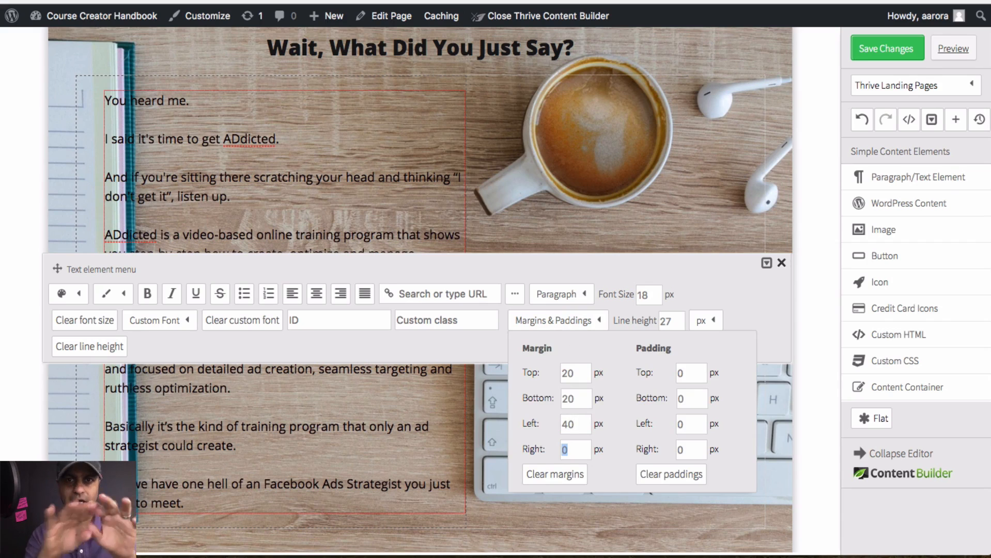
key("shift+Tab")
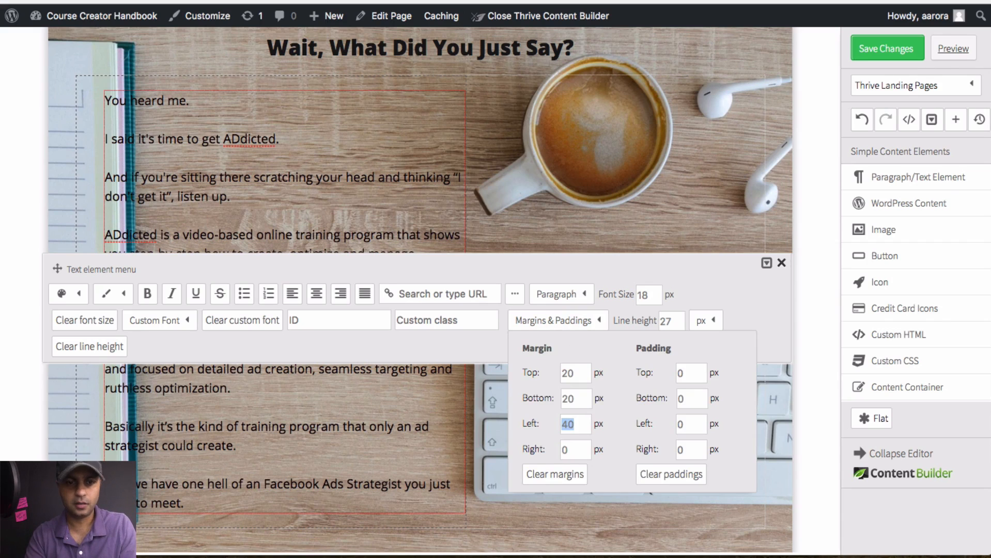
type("60")
key("Tab")
key("Escape")
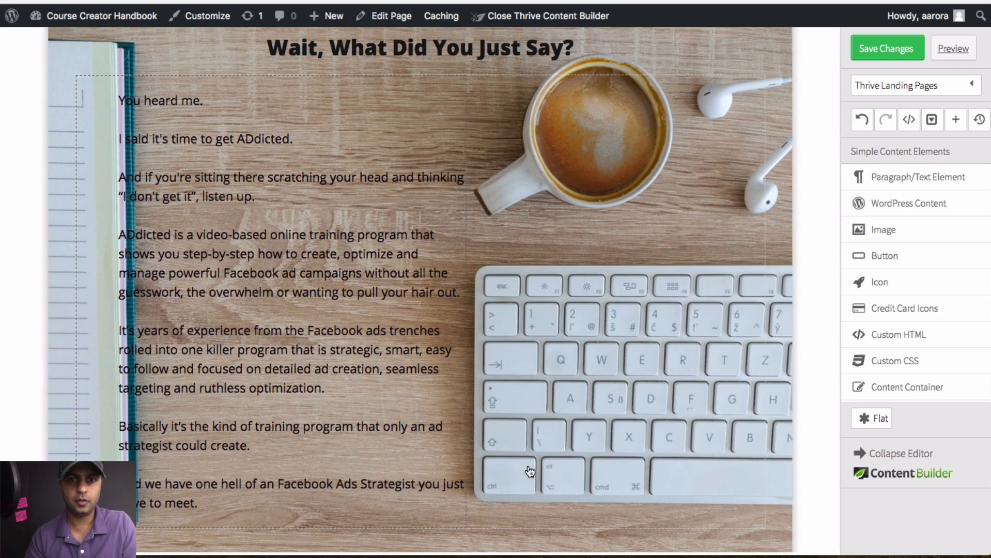
Set the body text's left margin to 75 px and save the page changes
scroll(626, 349, "down", 3)
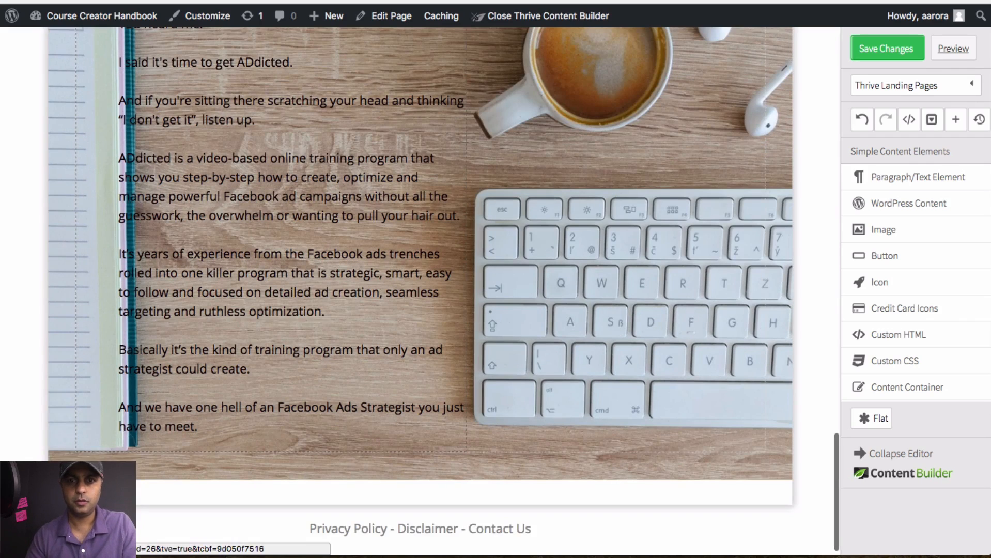
left_click(377, 231)
left_click(597, 292)
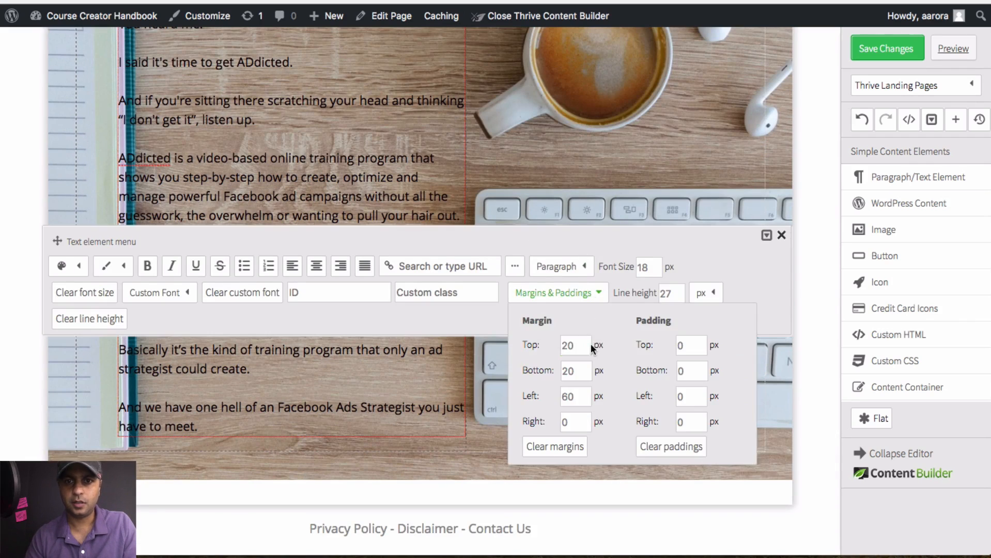
double_click(575, 396)
type("75")
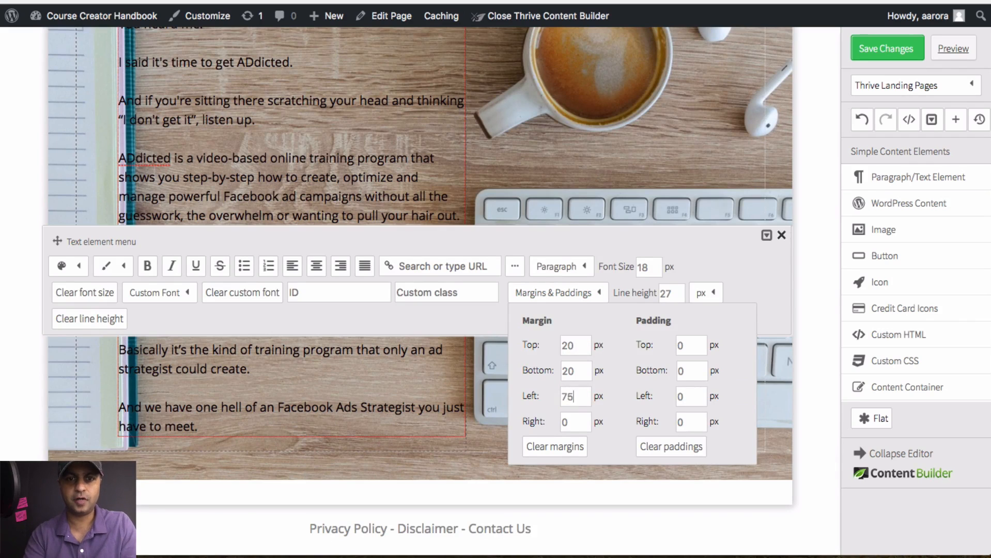
left_click(506, 379)
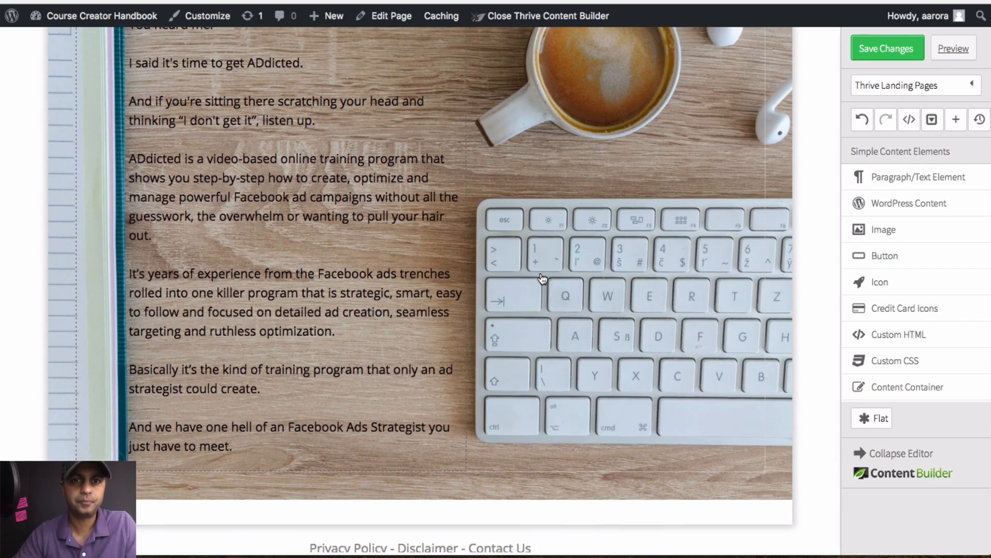
scroll(541, 275, "up", 3)
scroll(541, 275, "down", 2)
scroll(541, 279, "down", 1)
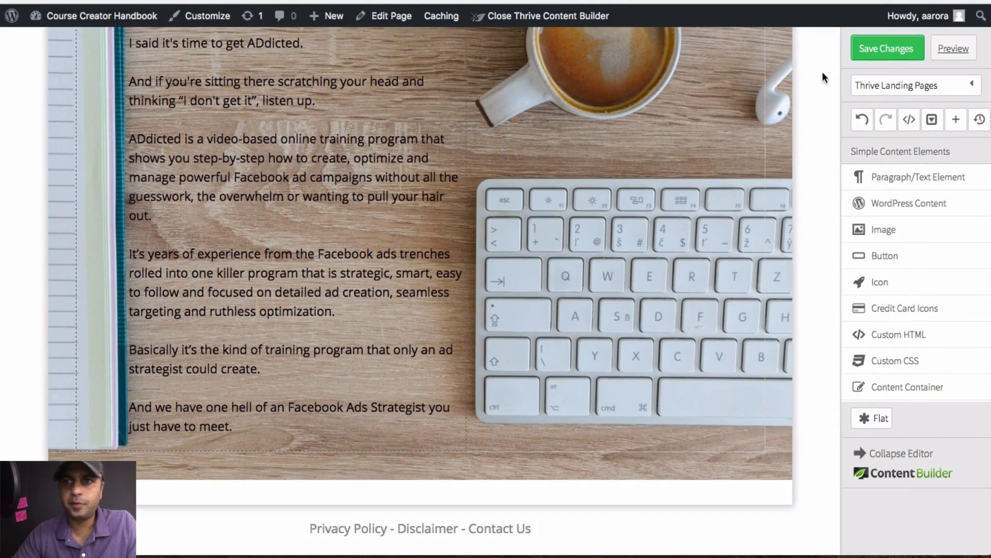
left_click(897, 48)
scroll(432, 161, "up", 3)
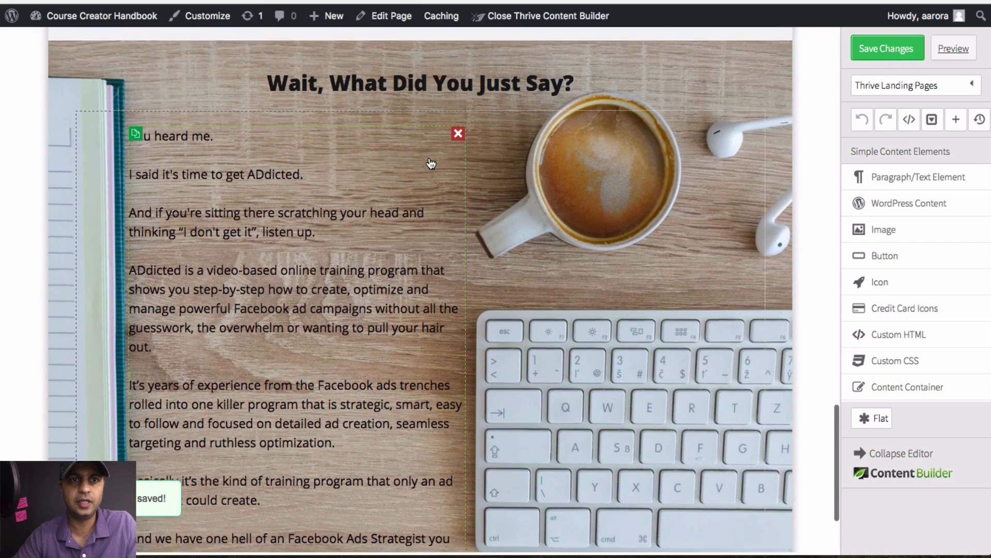
Switch to the ADDICTED sales page and copy the line "But first, let us introduce ourselves..."
key("ctrl+Tab")
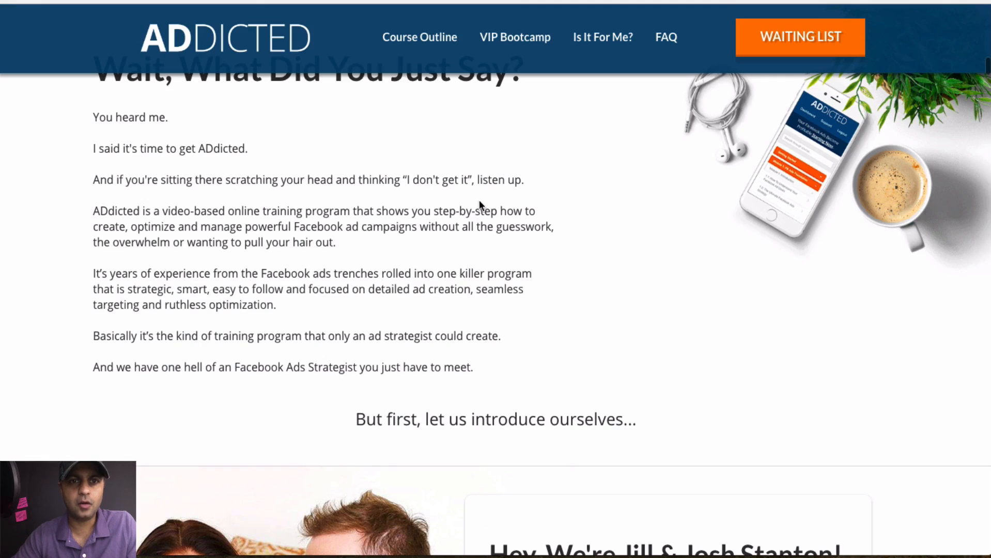
scroll(480, 200, "down", 3)
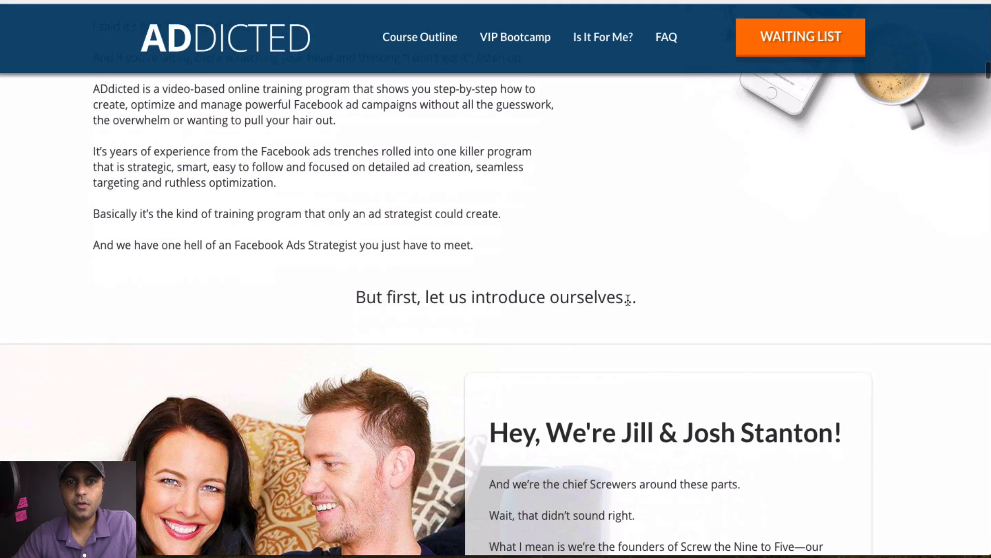
left_click_drag(644, 296, 343, 297)
key("ctrl+c")
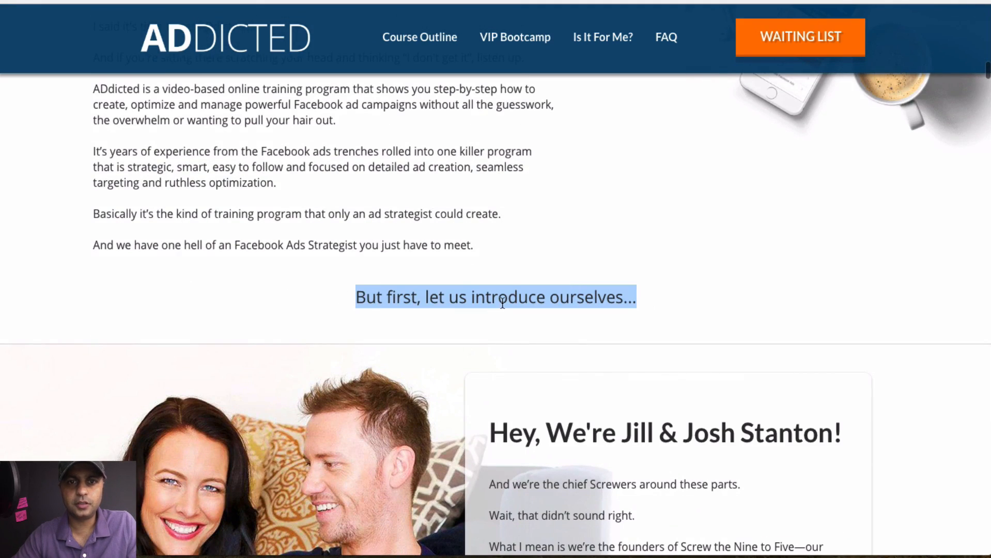
Back in the landing page editor, add a text element below the body text's container and replace its placeholder with the copied line
key("ctrl+Tab")
scroll(504, 307, "down", 5)
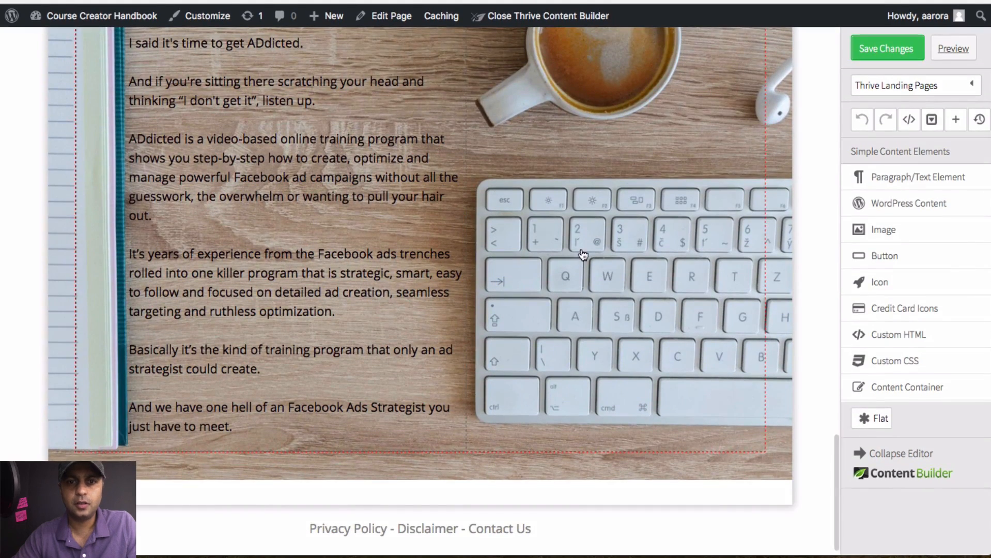
left_click_drag(889, 183, 405, 456)
scroll(405, 455, "down", 1)
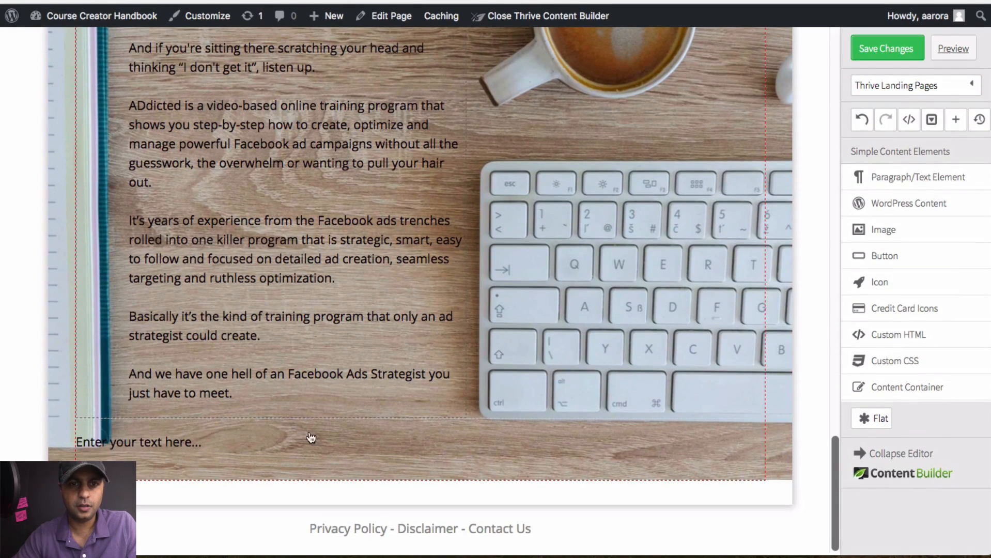
left_click_drag(277, 449, 321, 405)
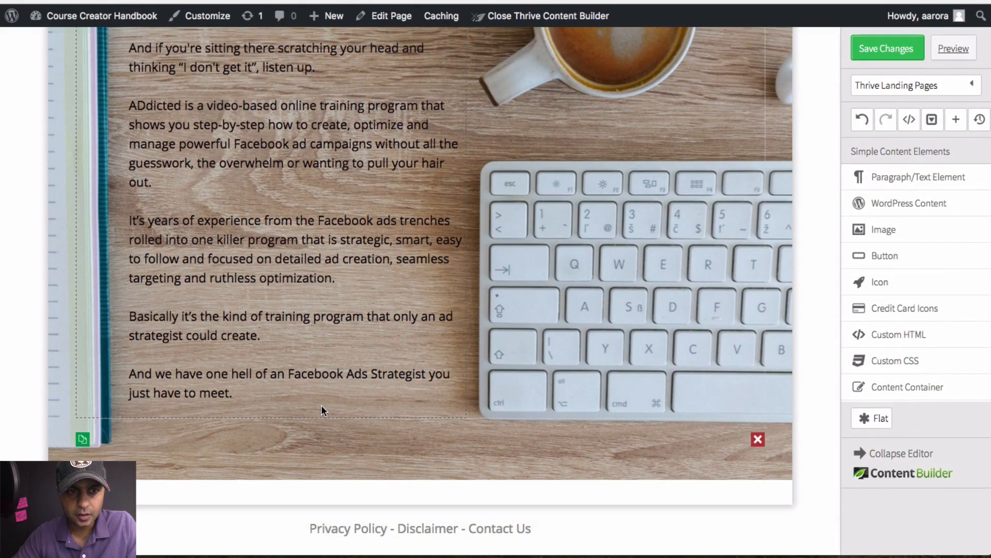
left_click(303, 447)
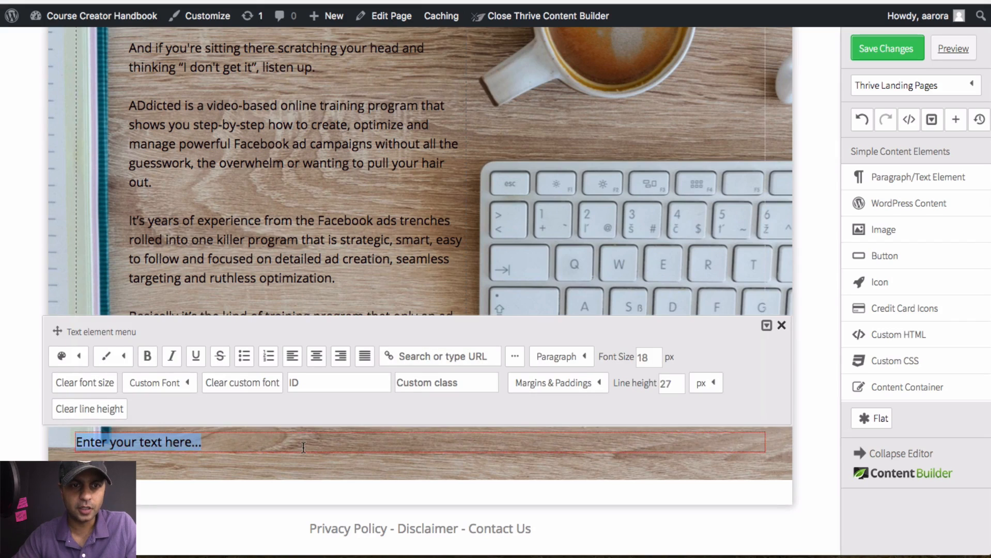
key("ctrl+v")
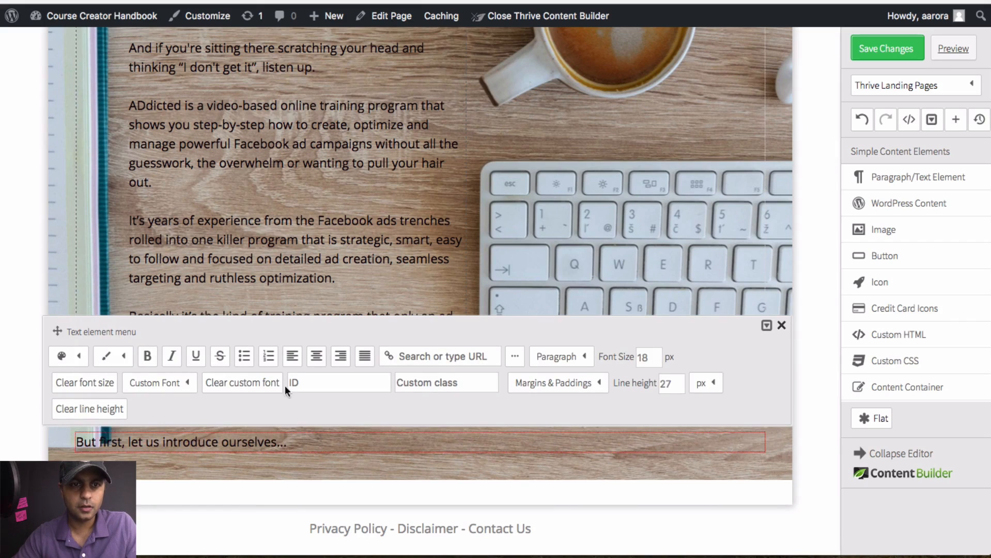
Centre the "But first, let us introduce ourselves..." line and set its font size to 30 px
left_click(317, 357)
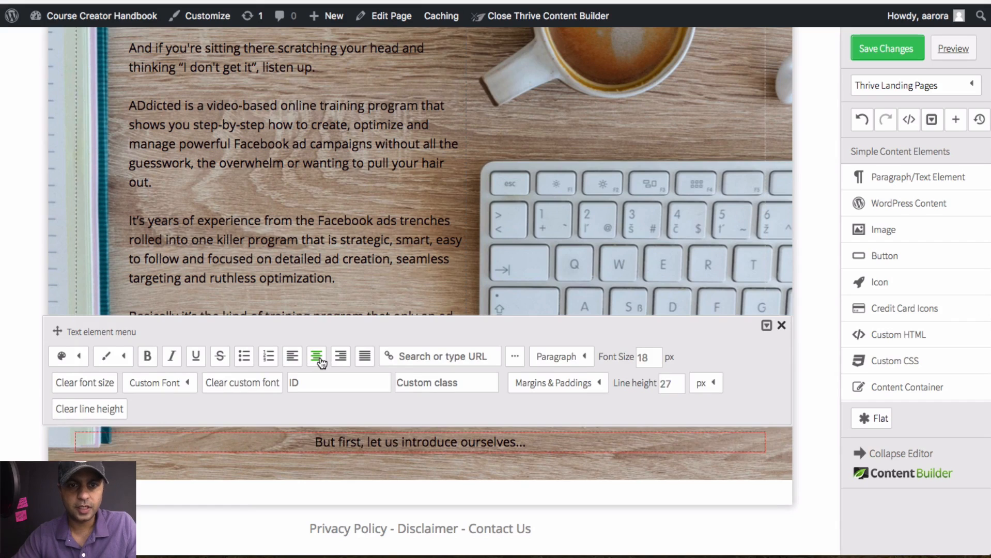
left_click(582, 357)
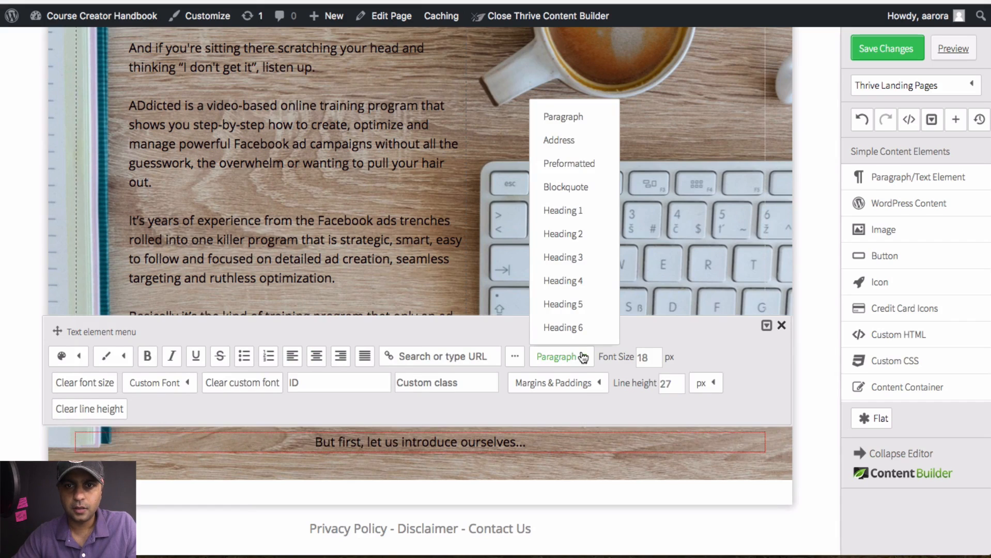
left_click_drag(654, 357, 601, 355)
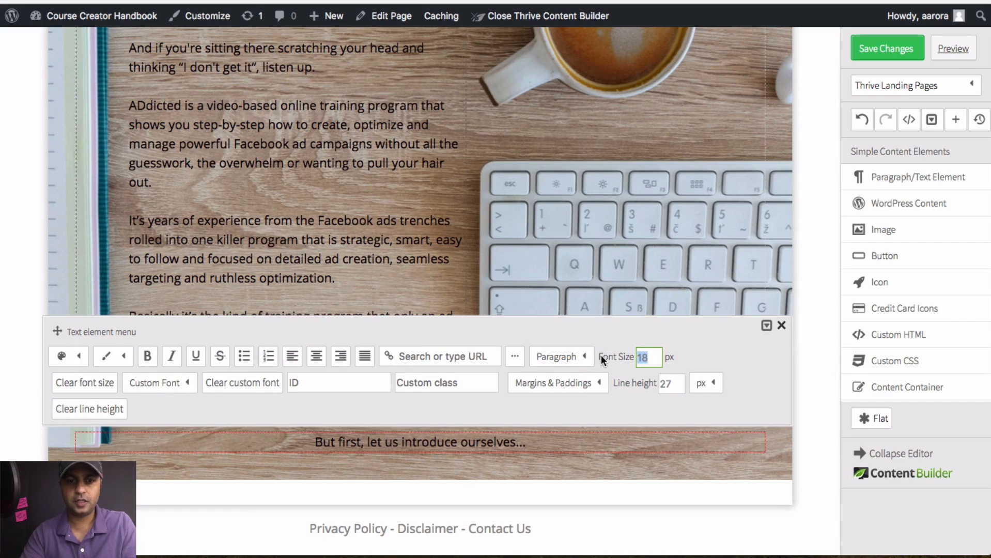
type("26")
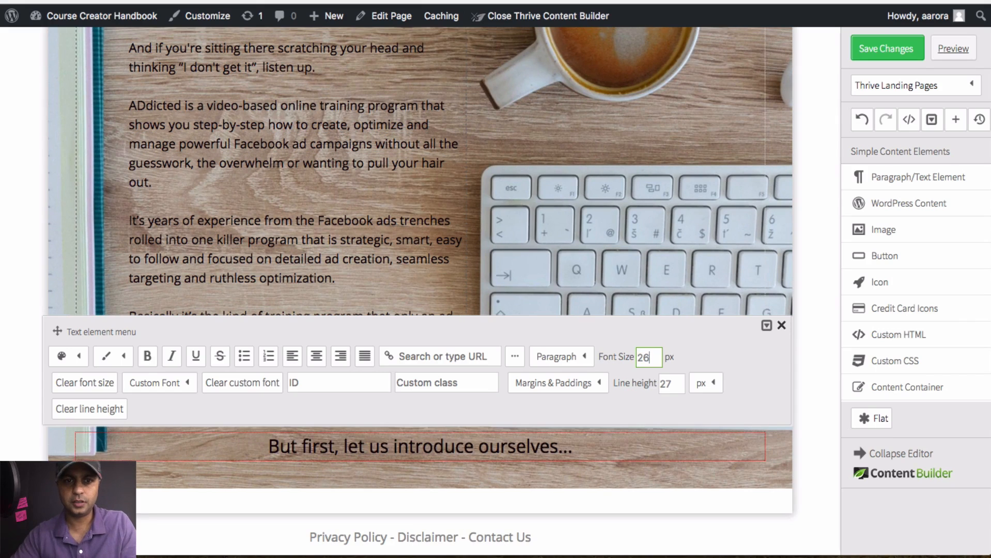
type("30")
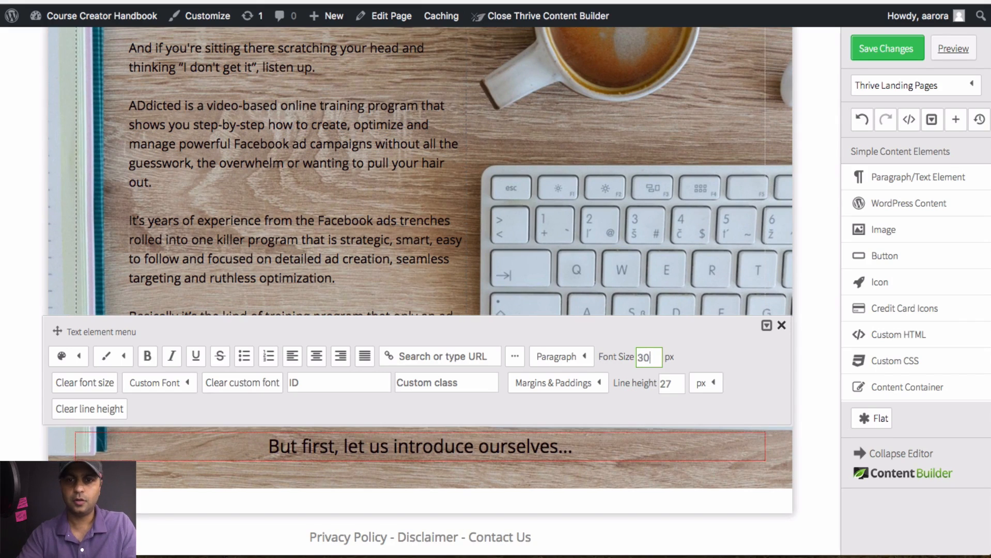
key("Return")
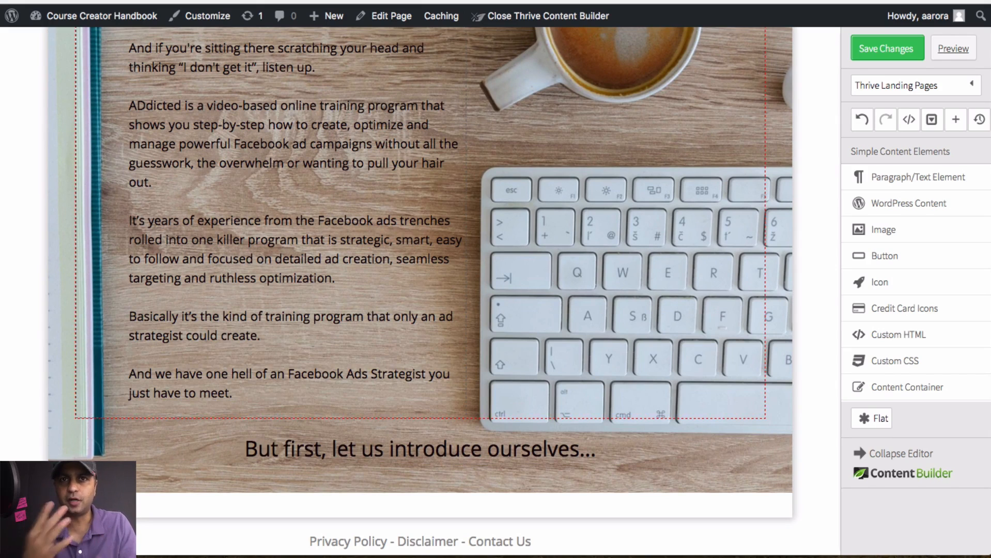
Check the finished desk photo section and save the landing page
scroll(599, 294, "down", 1)
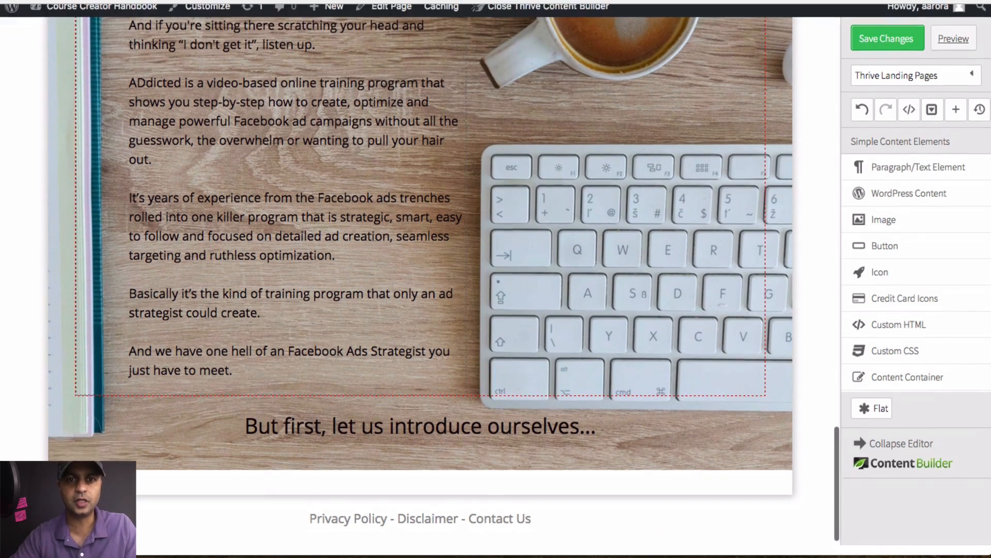
scroll(599, 294, "up", 5)
scroll(597, 148, "down", 4)
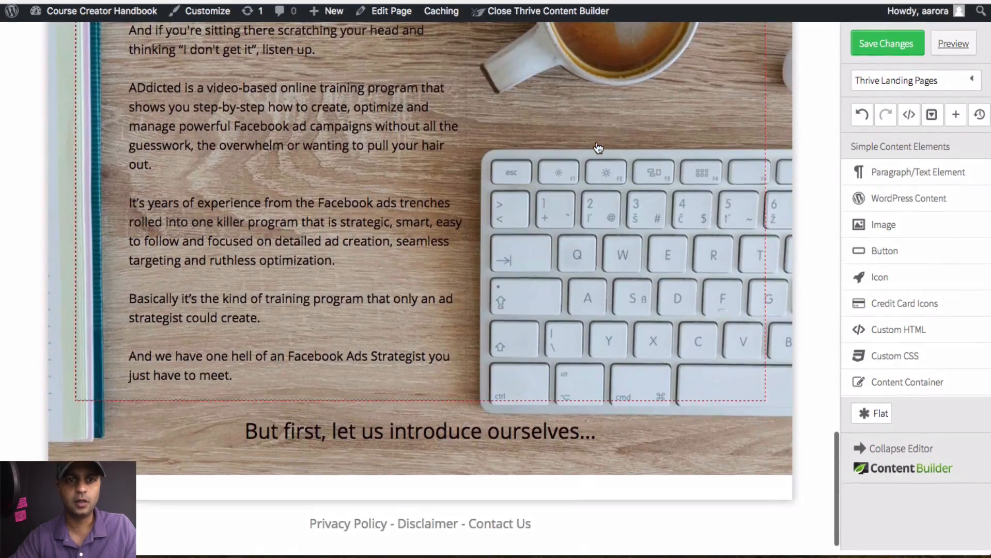
left_click(853, 46)
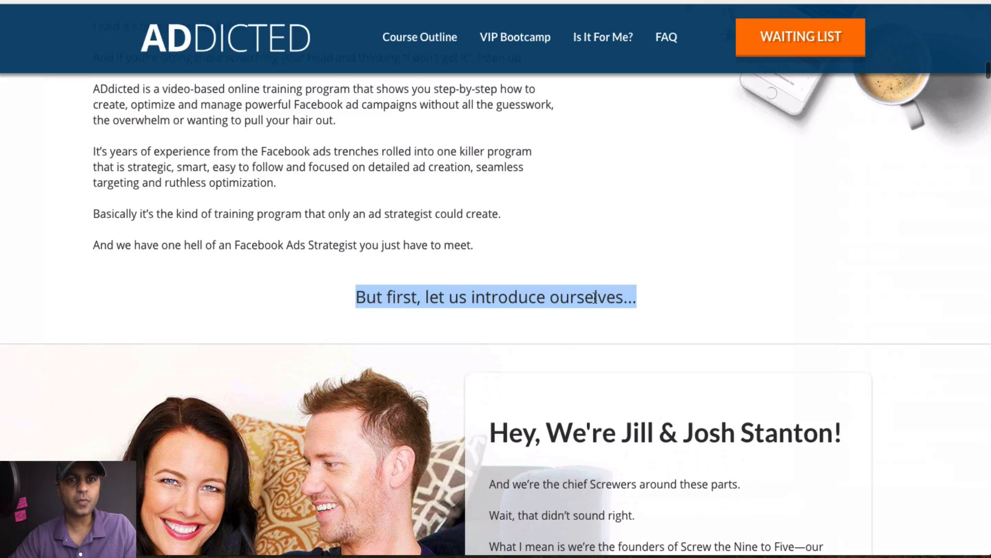
On the ADDICTED sales page, examine the couple's introduction section and select its text from the heading through the bold closing line
scroll(594, 298, "down", 6)
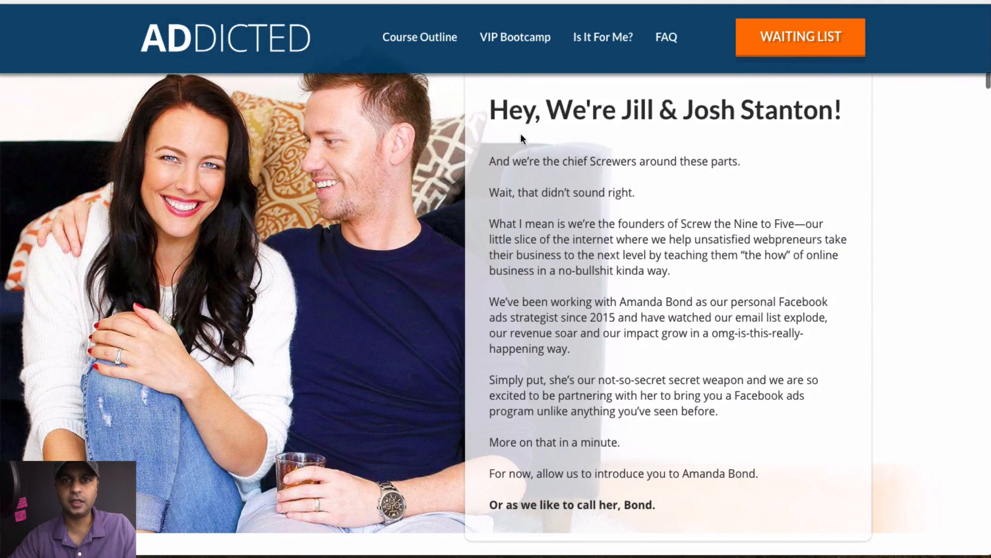
left_click_drag(494, 118, 686, 444)
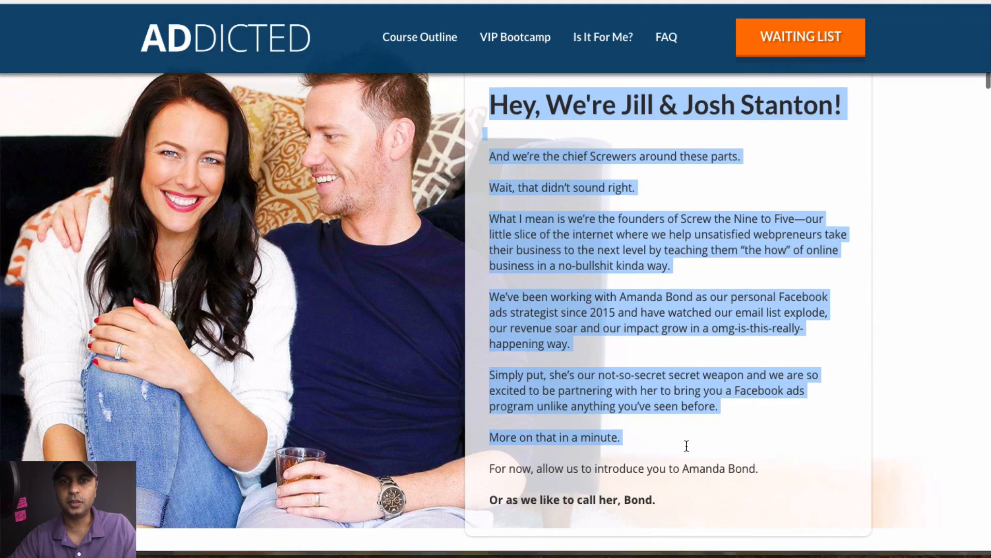
scroll(686, 445, "down", 3)
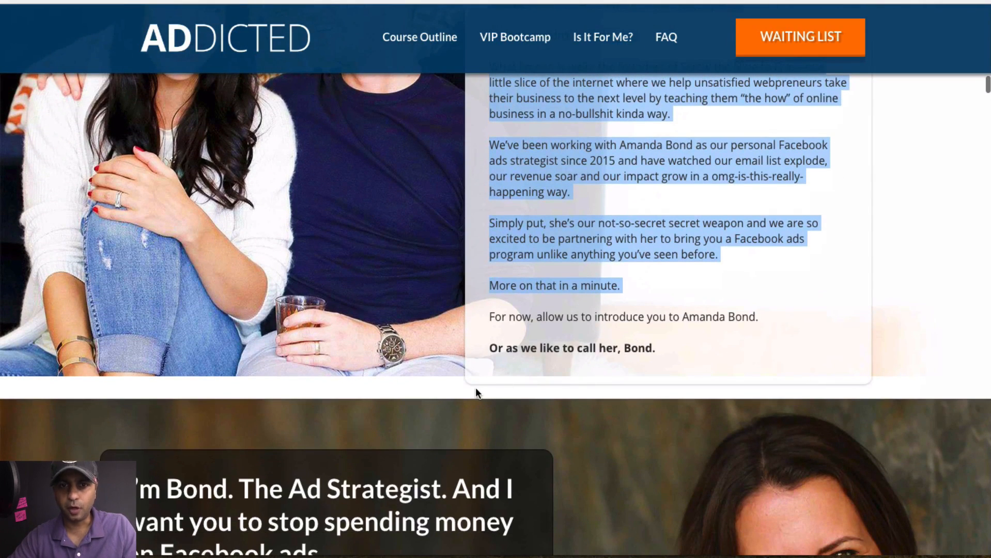
left_click(463, 366)
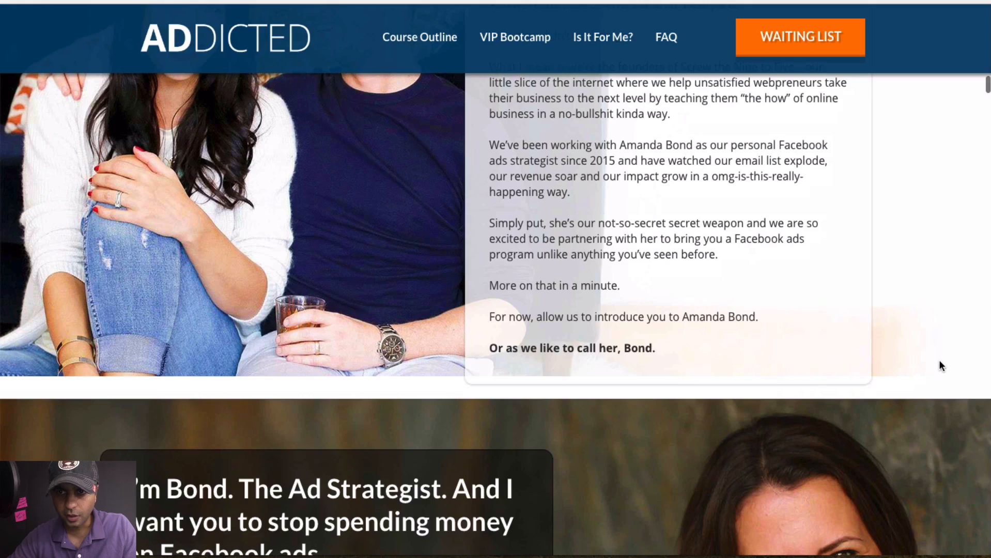
scroll(939, 361, "up", 5)
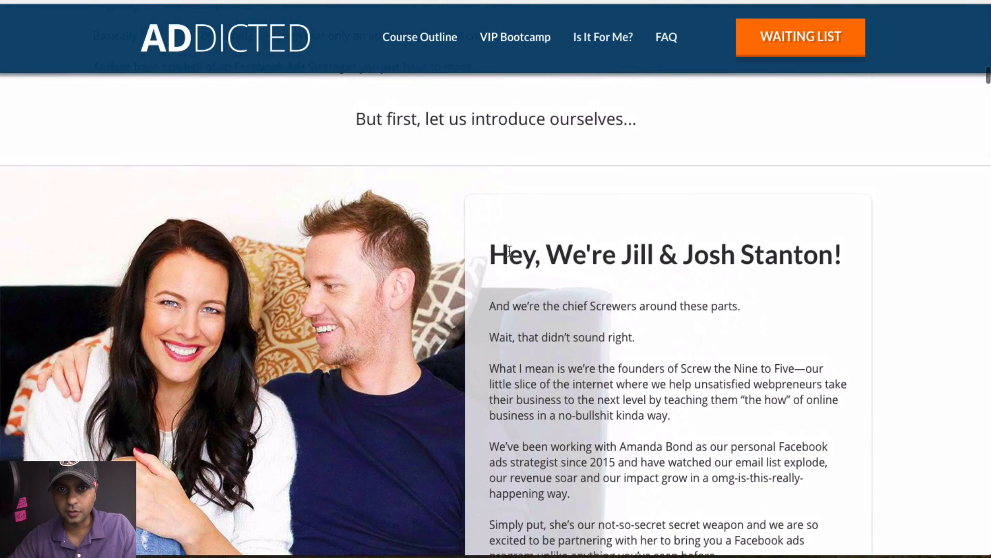
left_click_drag(489, 252, 679, 332)
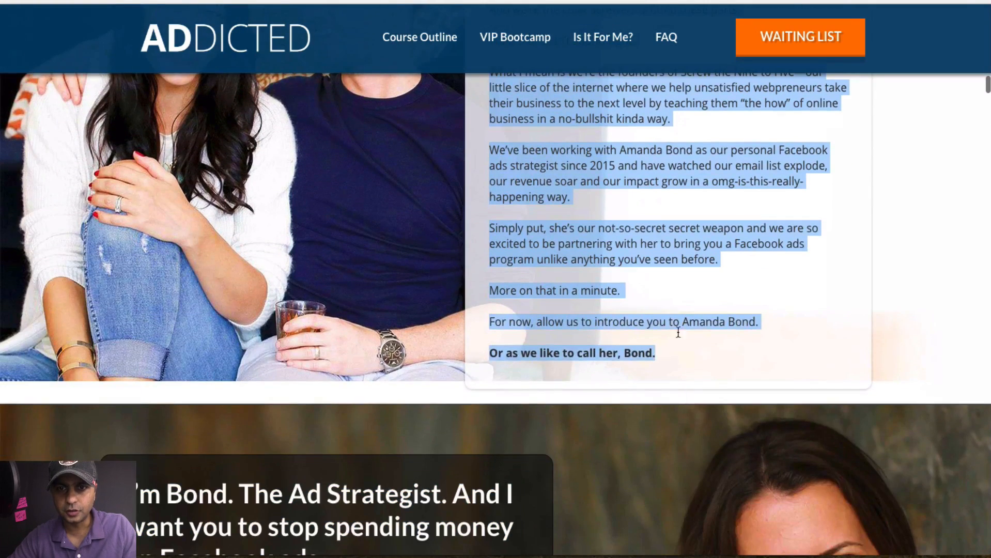
scroll(383, 252, "up", 4)
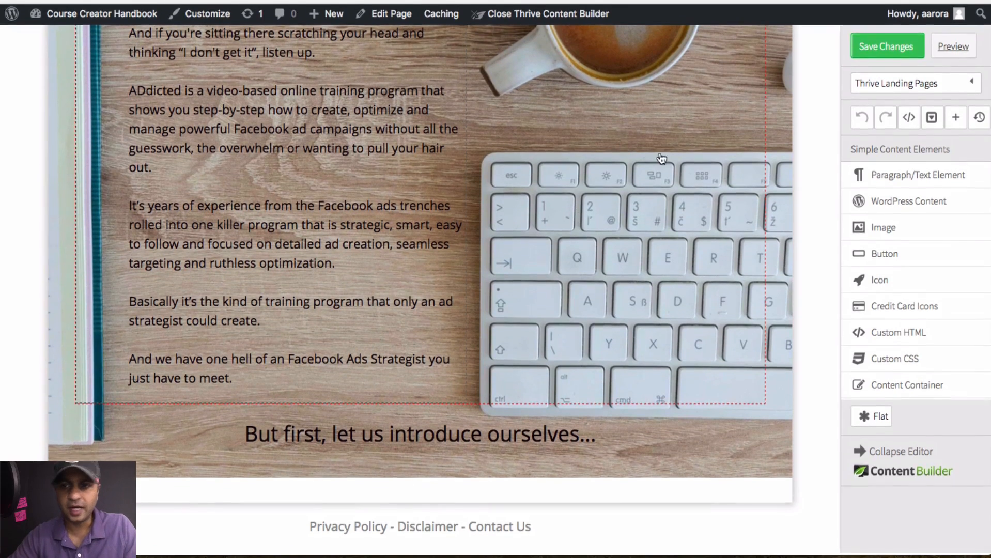
In the landing page editor, add a new page section directly below the desk photo section
scroll(945, 299, "down", 5)
scroll(945, 300, "down", 3)
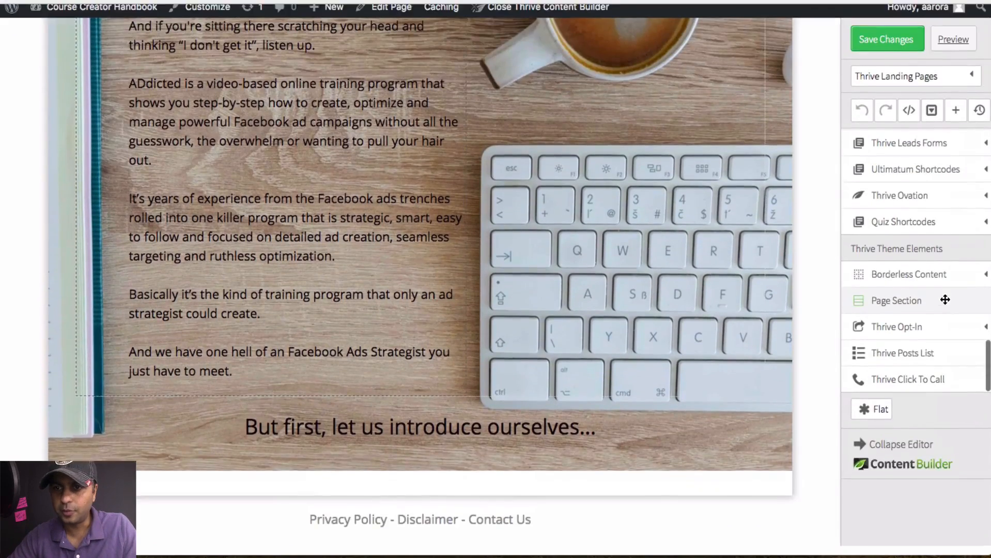
left_click_drag(945, 305, 414, 471)
scroll(413, 472, "down", 3)
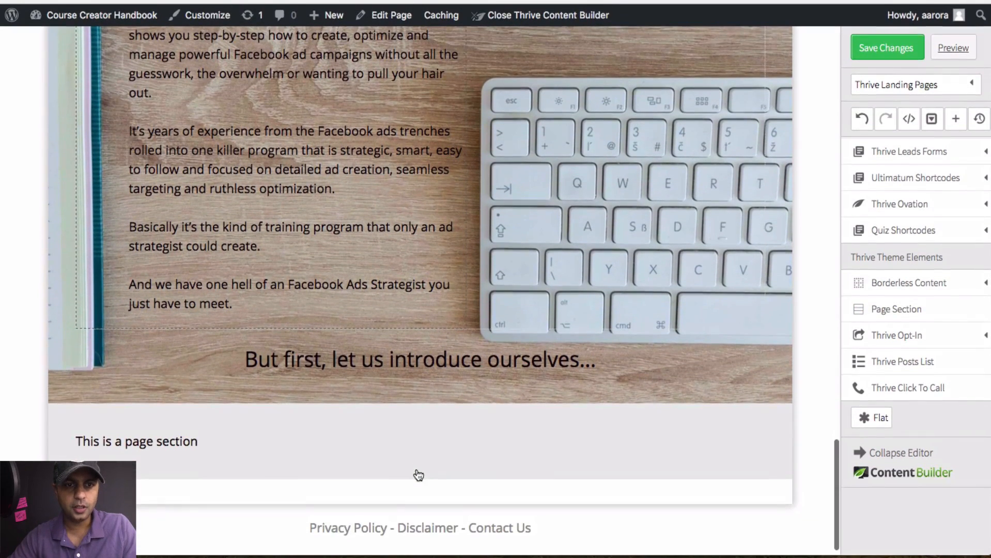
Upload man-couple-people-woman.jpg to the media library and set it as the new page section's background image
left_click(363, 428)
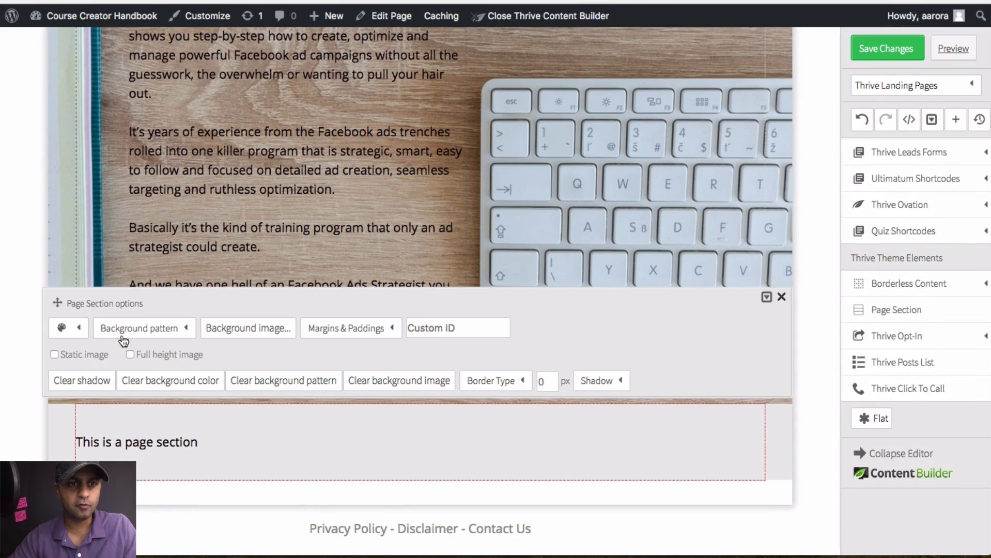
left_click(252, 326)
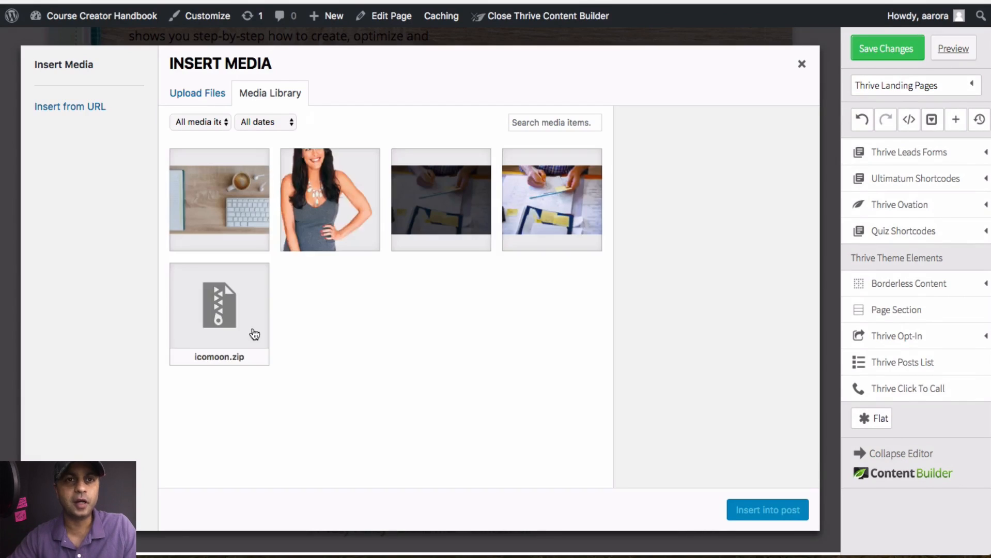
left_click(213, 95)
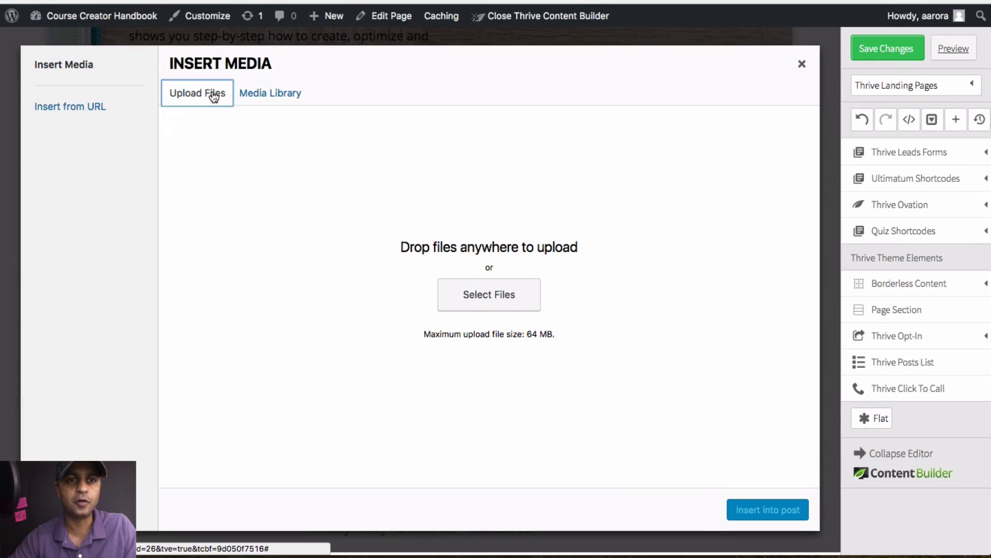
left_click(490, 306)
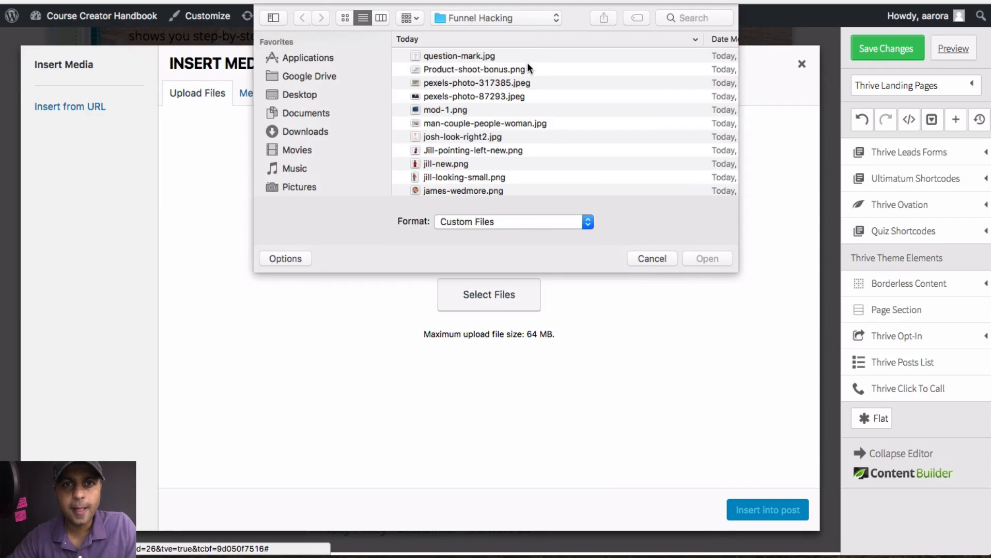
left_click(512, 124)
left_click(703, 258)
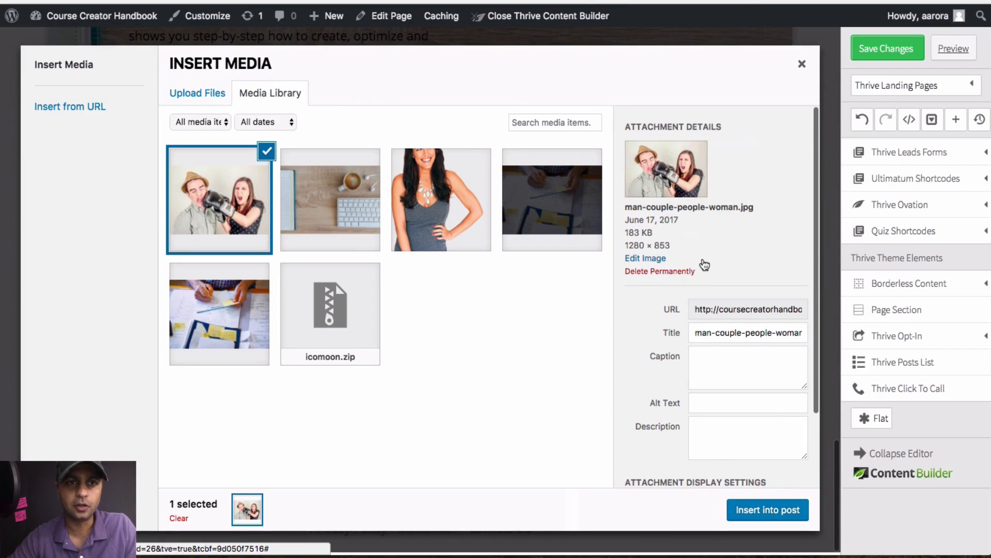
left_click(768, 509)
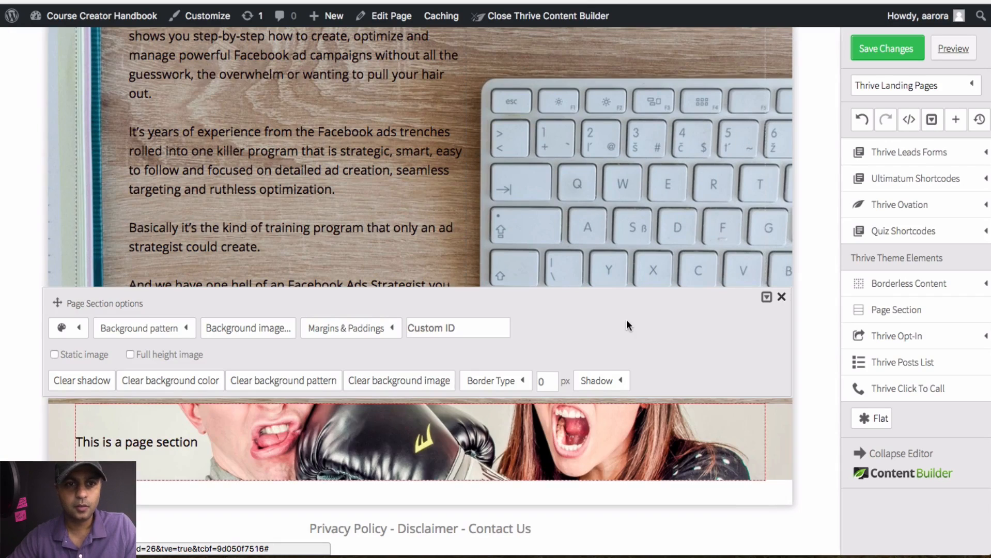
left_click(782, 297)
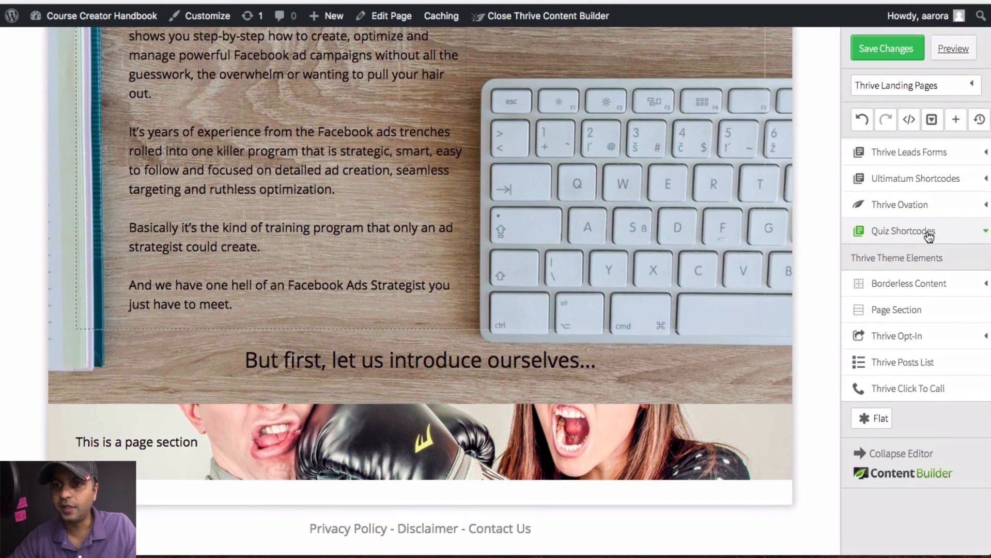
Add a Style 6 content box without headline to the couple photo section and delete the "This is a page section" text
left_click(927, 233)
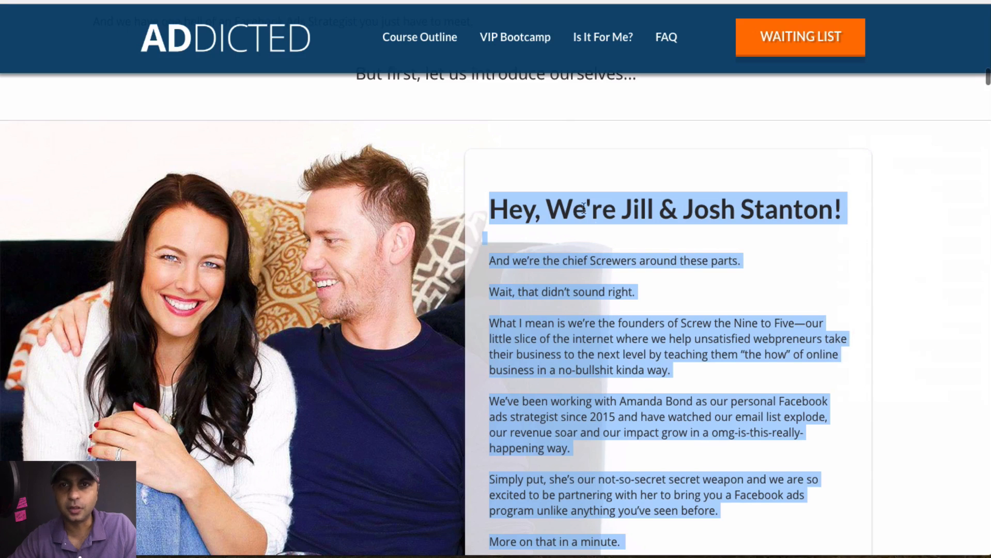
left_click(526, 171)
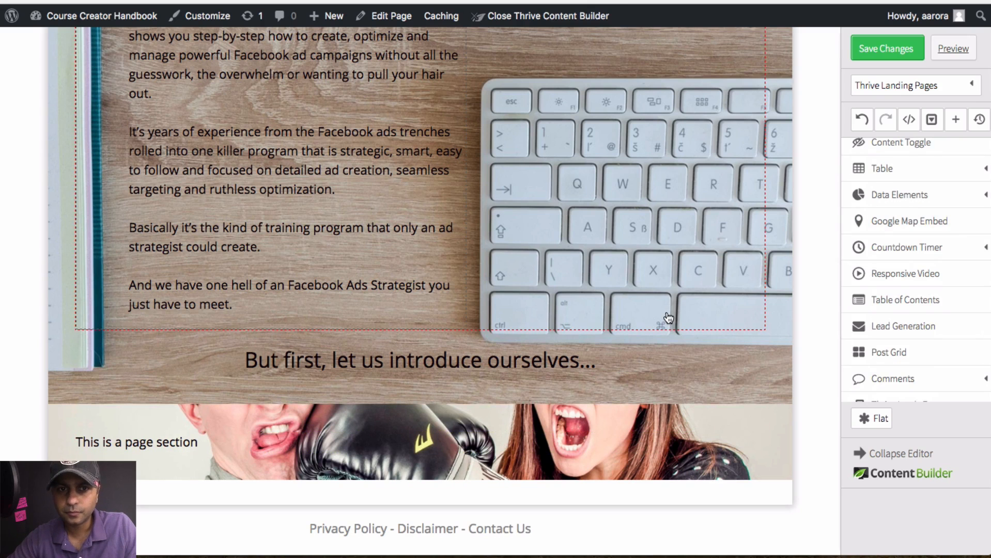
scroll(902, 330, "down", 3)
scroll(900, 331, "up", 8)
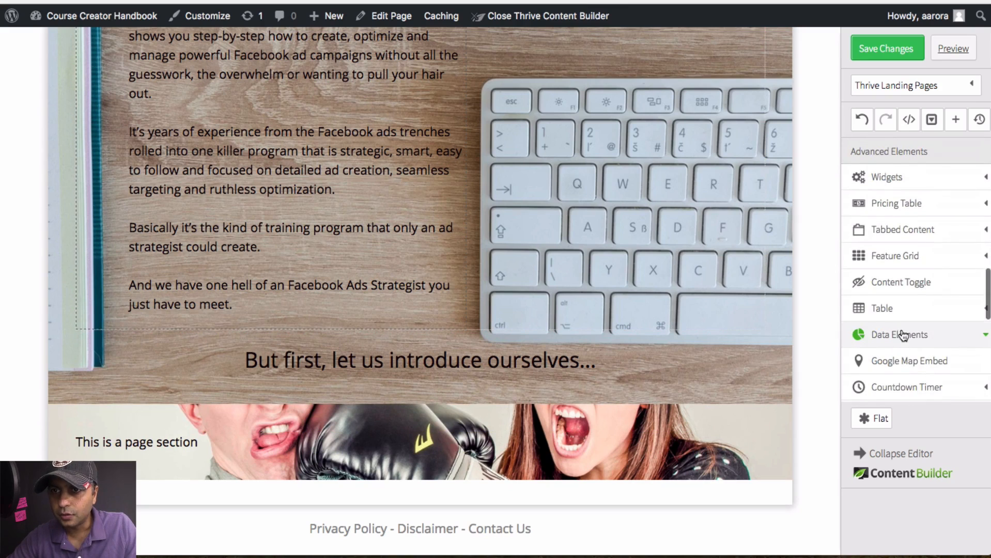
scroll(933, 259, "up", 8)
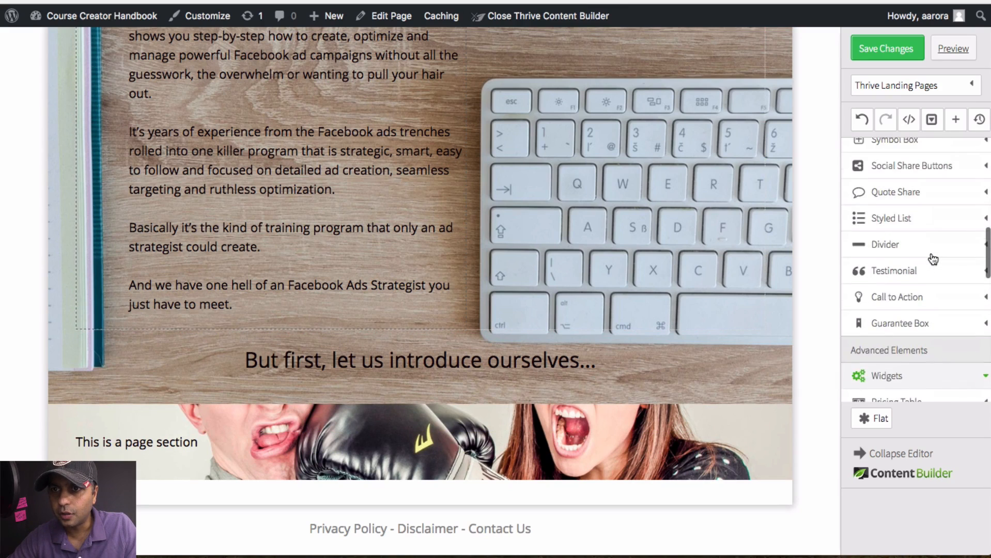
left_click(962, 220)
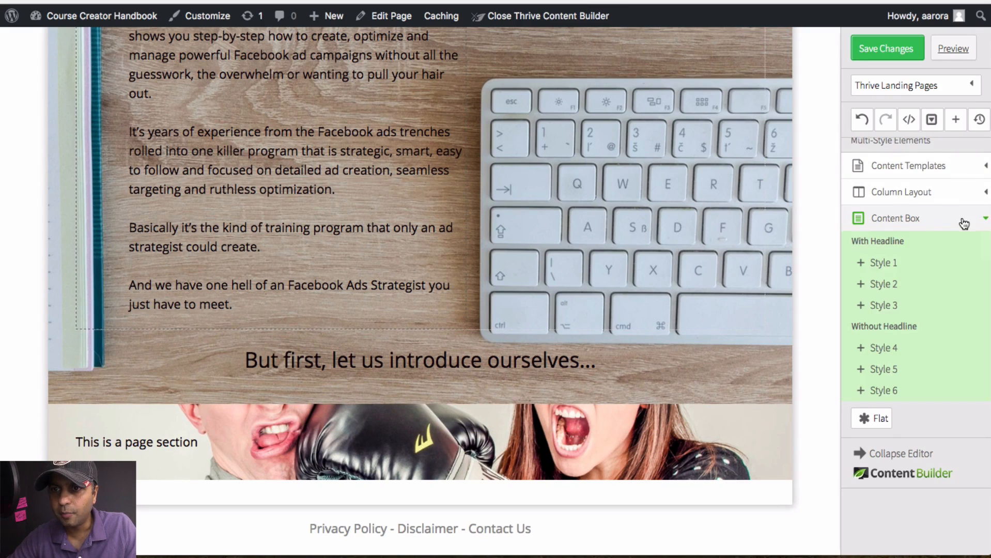
scroll(929, 312, "down", 3)
left_click_drag(906, 289, 446, 441)
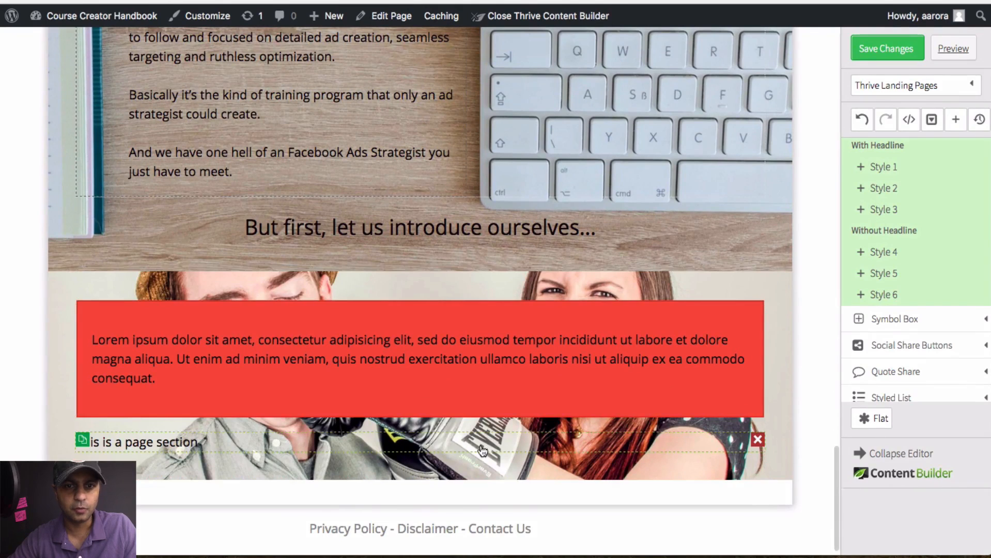
left_click(755, 441)
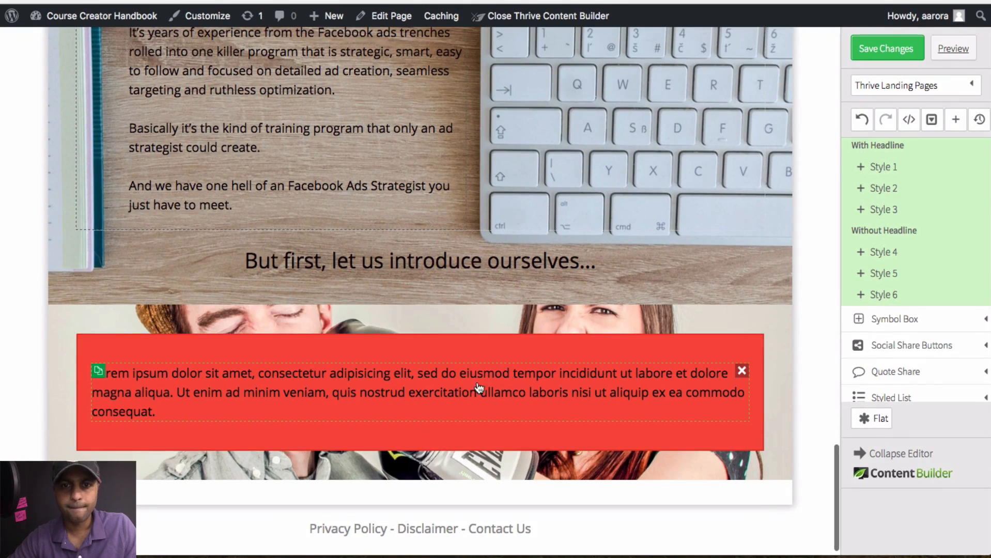
Replace the red content box's placeholder text with the introduction text copied from the ADDICTED sales page
left_click(463, 392)
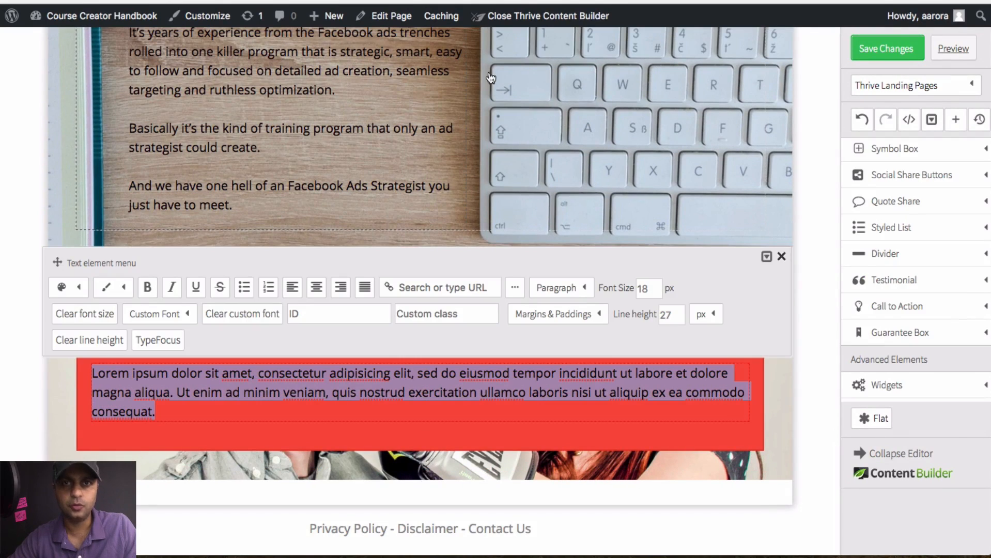
key("super+shift+v")
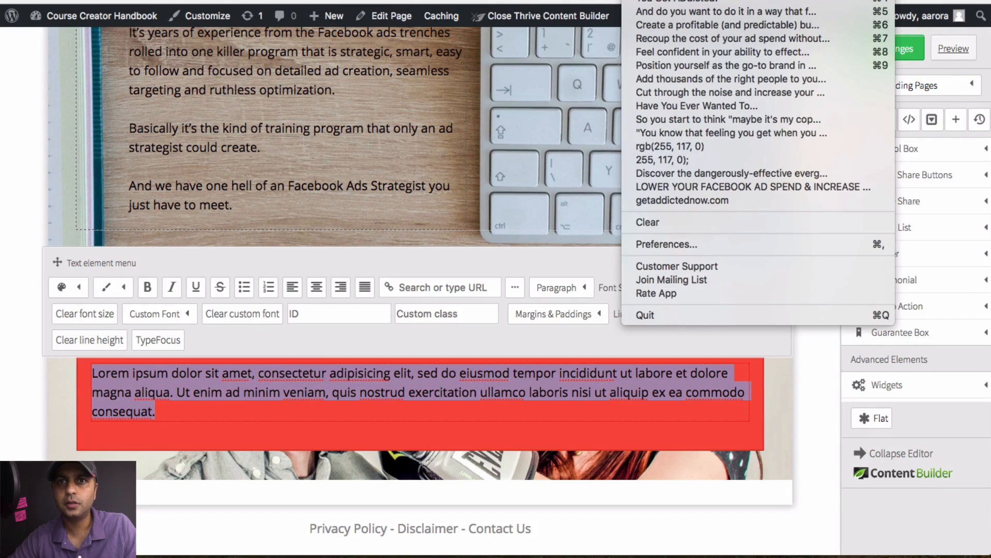
key("Escape")
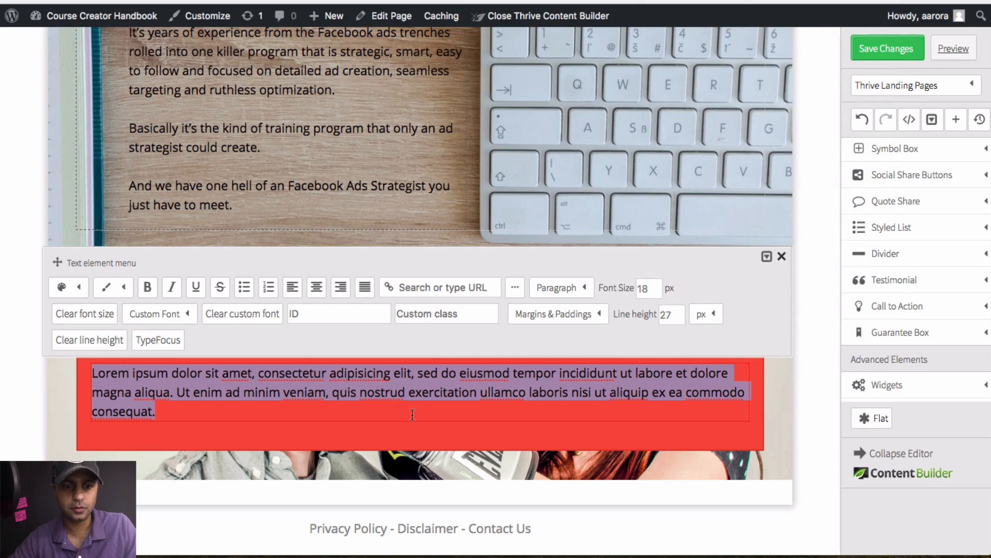
key("super+v")
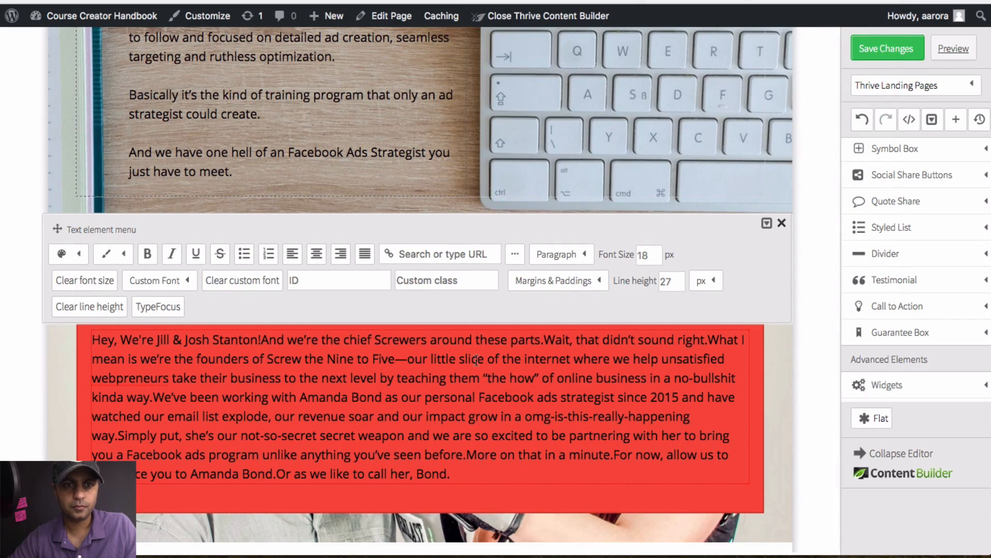
key("super+a")
key("BackSpace")
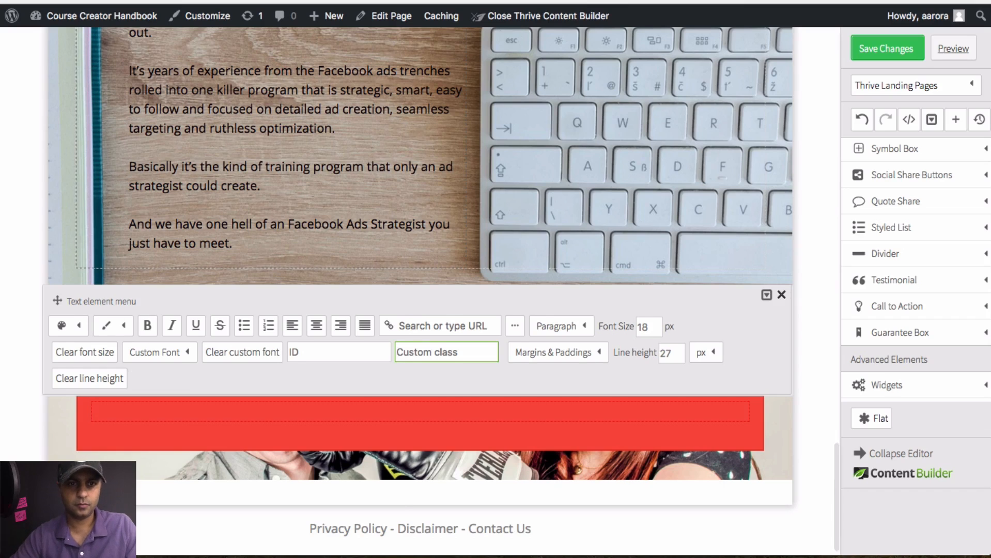
key("super+v")
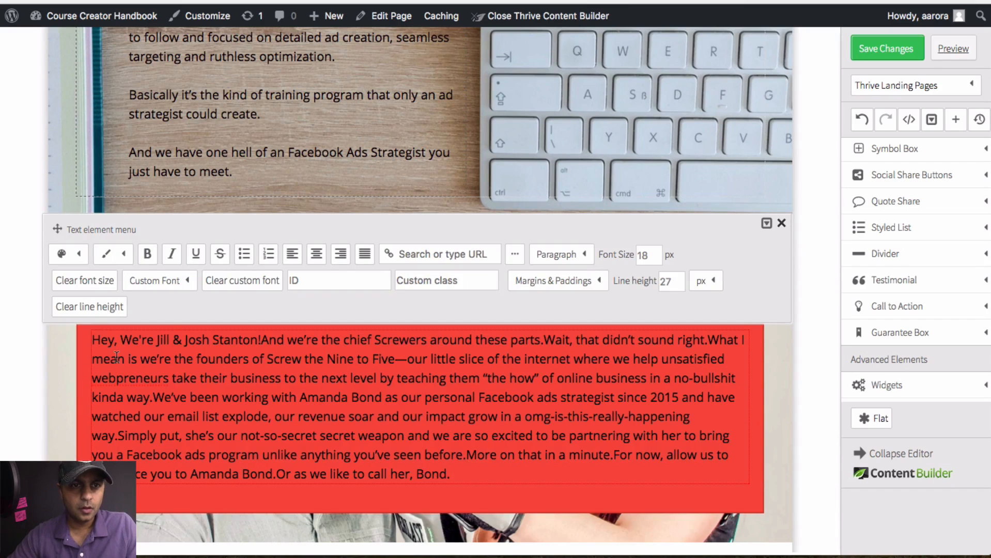
left_click(781, 223)
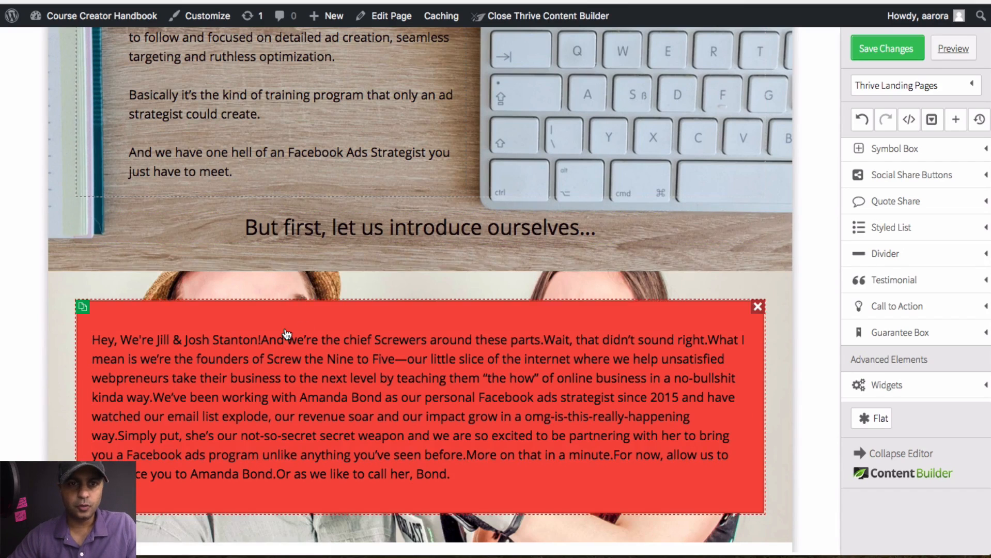
Add a content container above the red content box, move the box into it, and delete the container's "Your content here..." placeholder
scroll(930, 228, "down", 10)
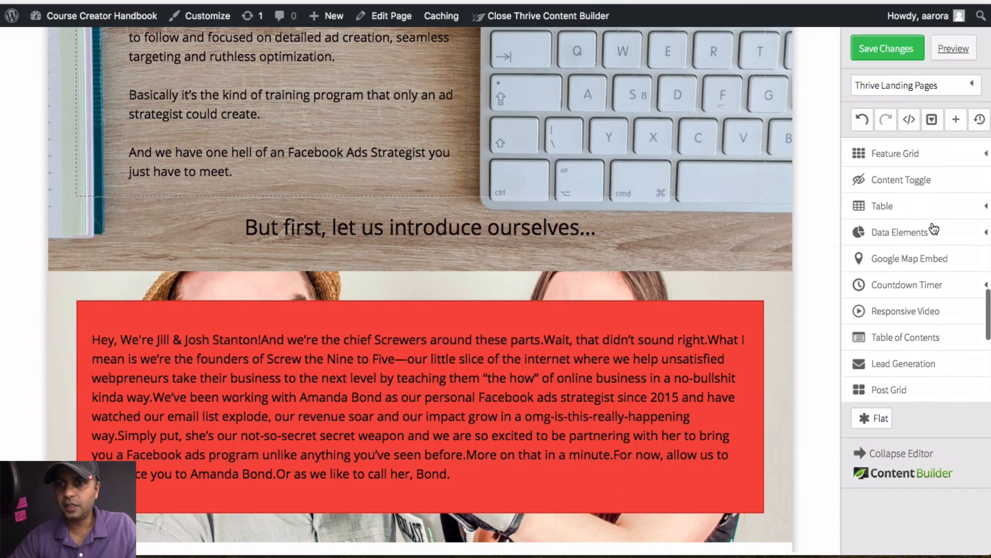
scroll(934, 229, "down", 4)
scroll(933, 229, "up", 10)
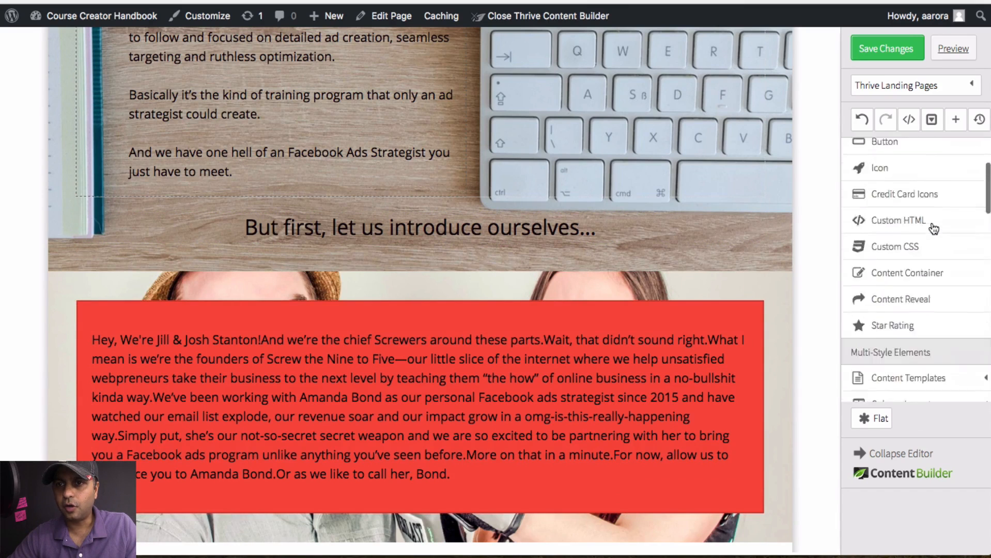
scroll(934, 229, "up", 2)
scroll(934, 229, "down", 3)
left_click_drag(932, 263, 564, 302)
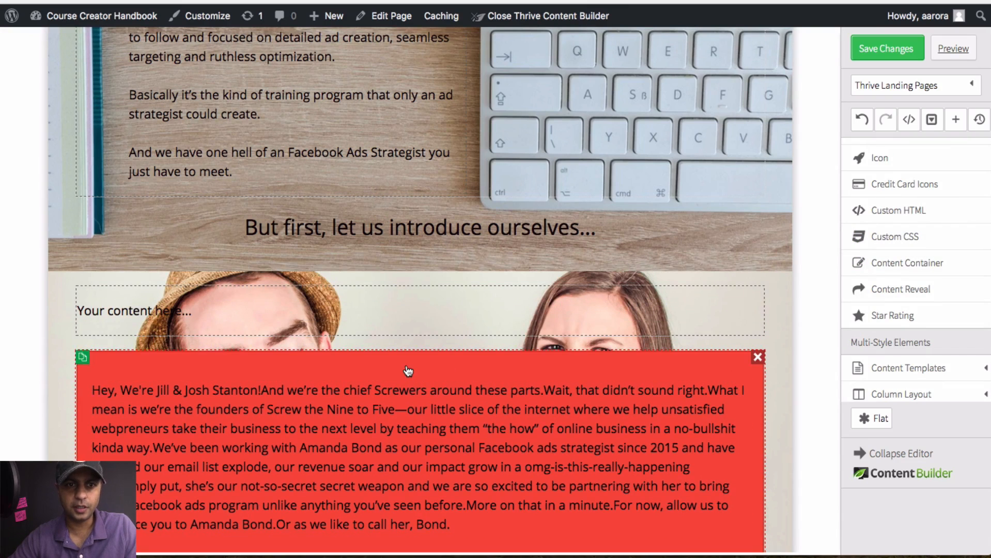
left_click_drag(407, 371, 399, 316)
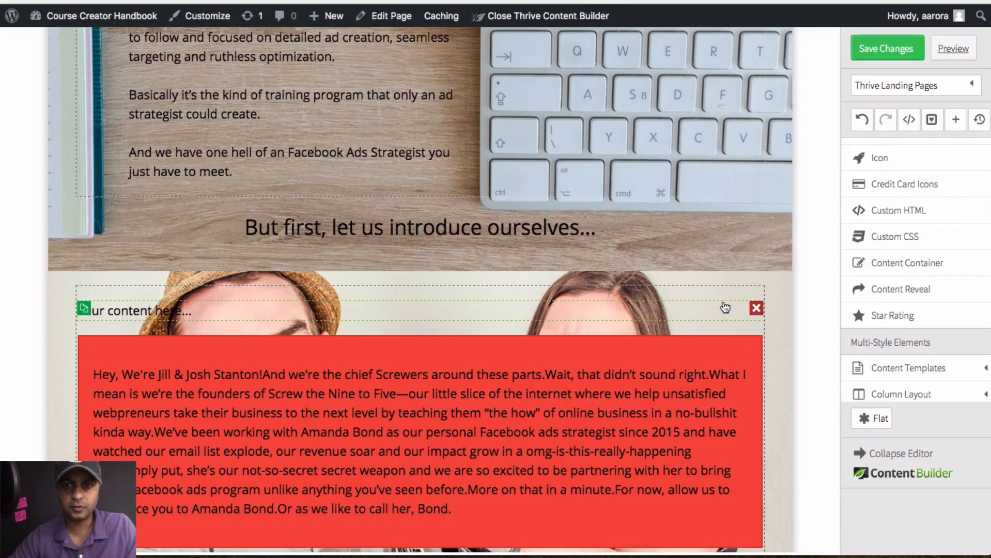
left_click(756, 308)
Align the content container with the red box to the right and set its max-width to 452
scroll(755, 315, "down", 3)
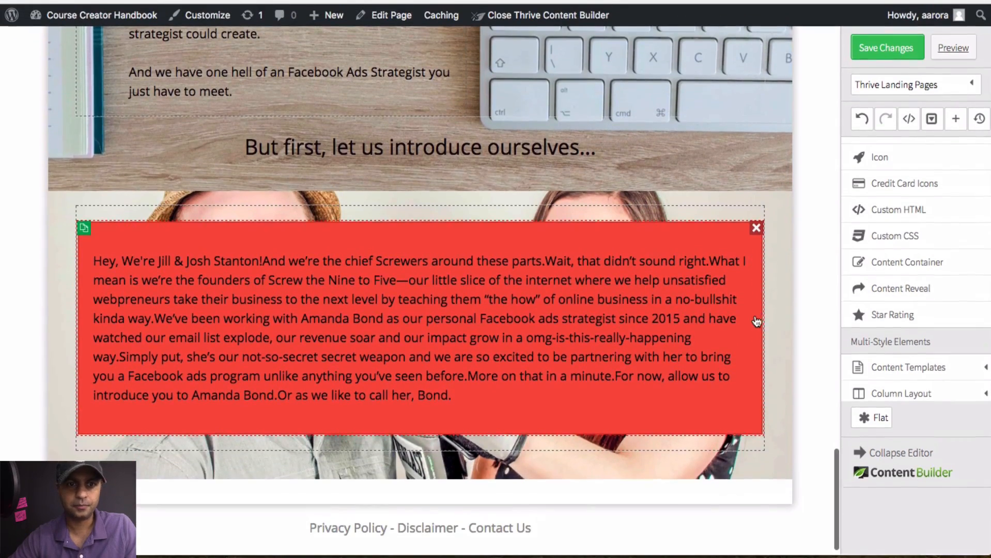
left_click(687, 219)
left_click(162, 157)
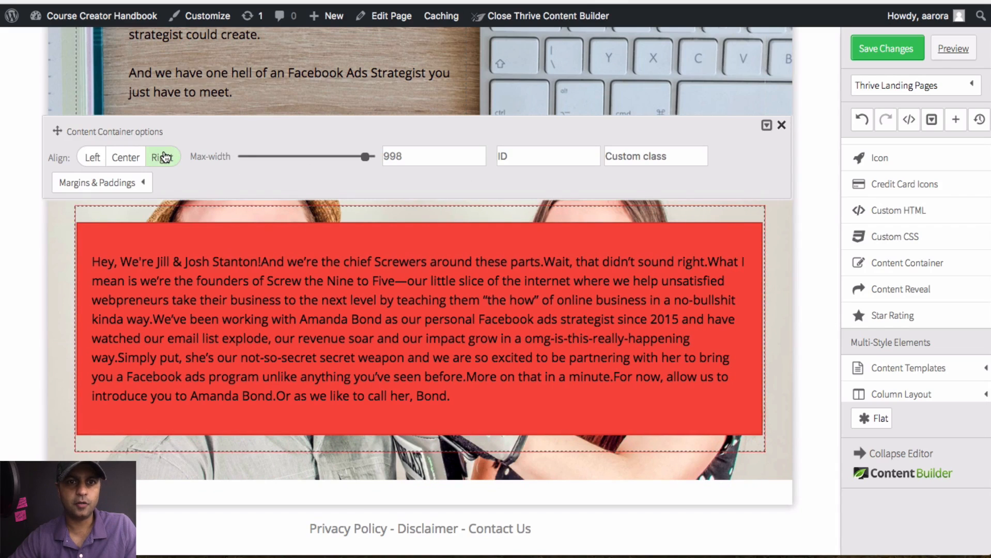
left_click_drag(365, 156, 292, 157)
scroll(353, 293, "down", 5)
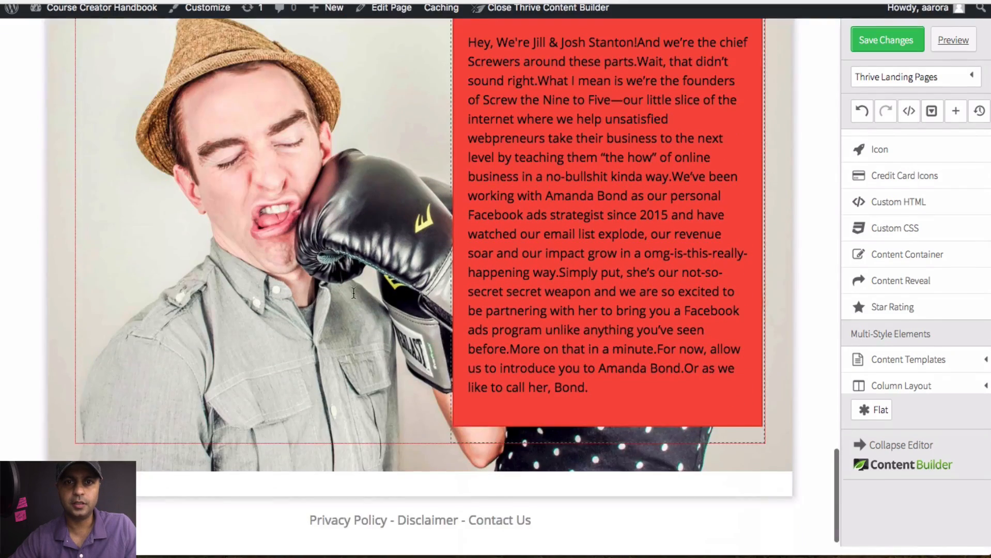
scroll(613, 64, "up", 2)
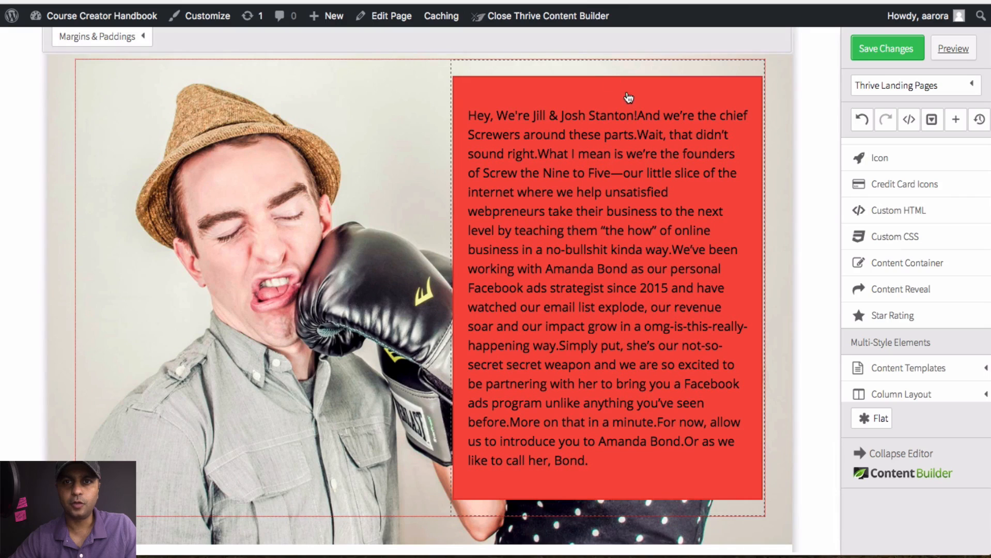
scroll(786, 82, "up", 2)
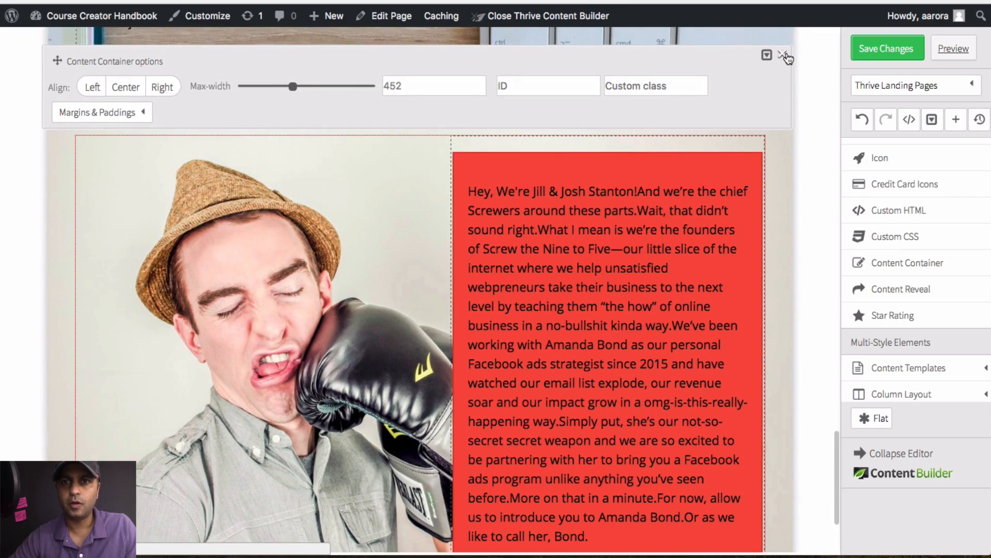
Set the border radius of the red content box holding the introduction text to 8 px
left_click(786, 56)
left_click(661, 174)
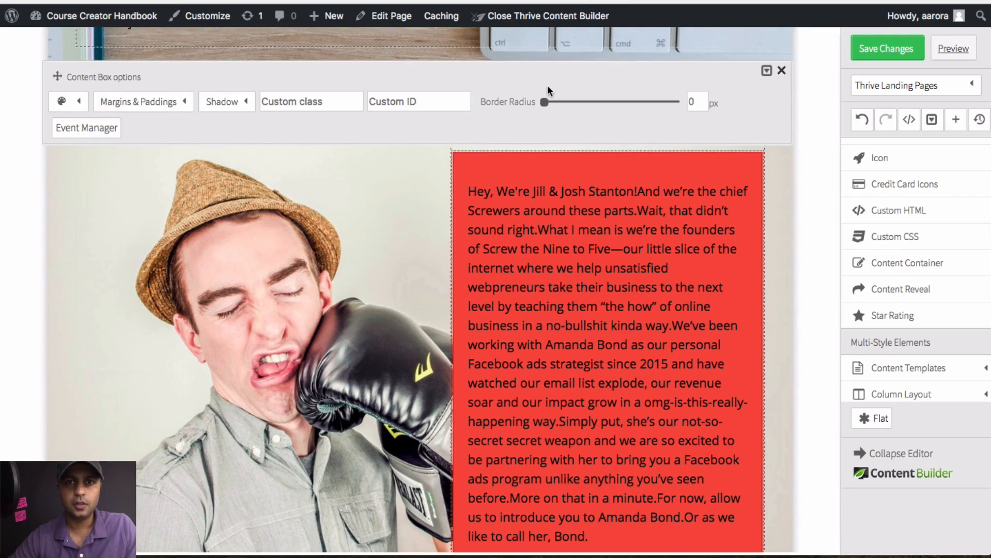
double_click(691, 102)
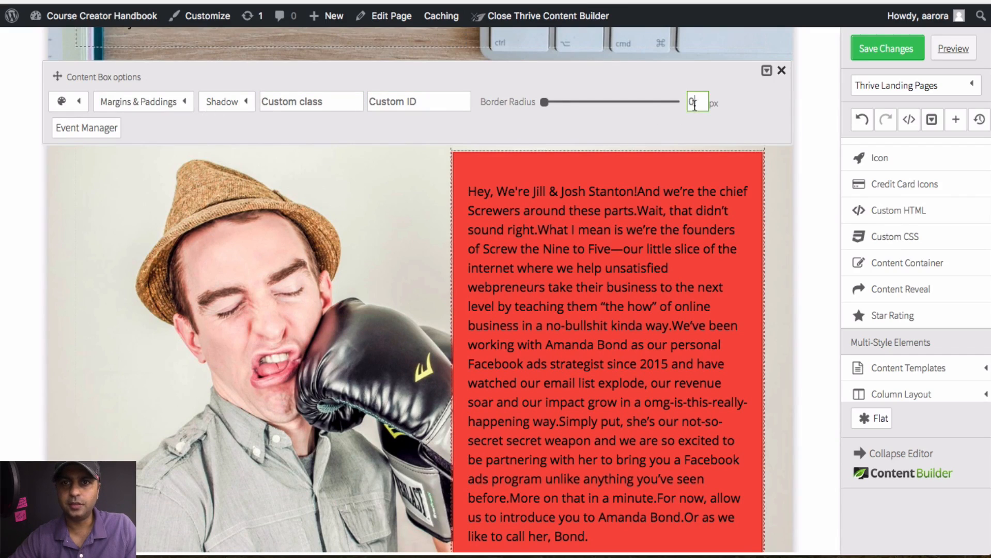
type("4")
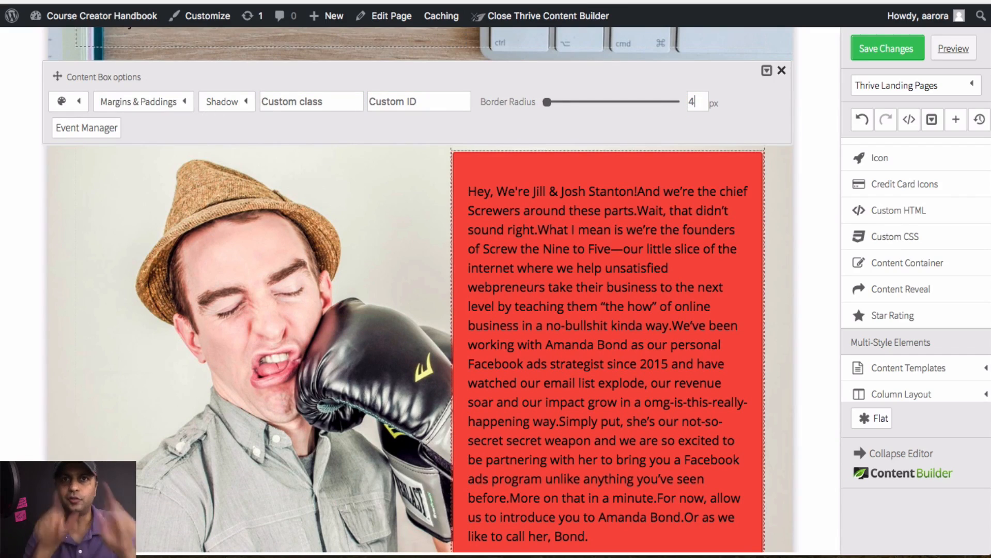
double_click(693, 102)
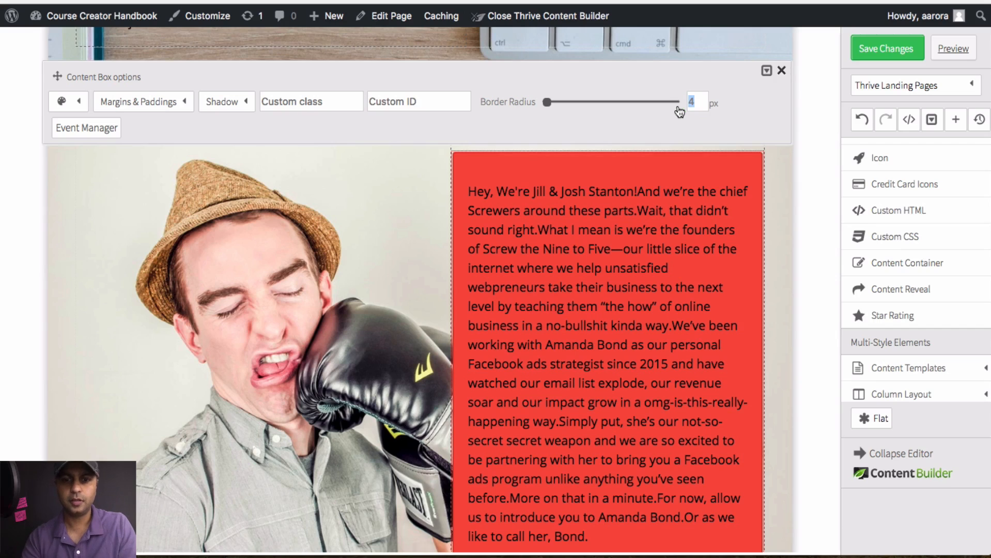
type("8")
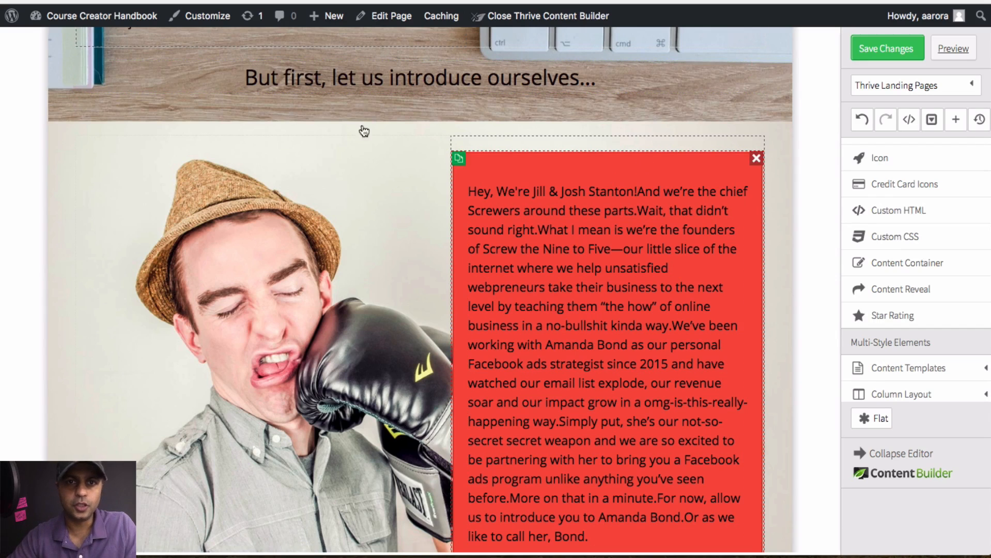
Change the content box's background color to white with 64 percent opacity
left_click(60, 101)
left_click(238, 152)
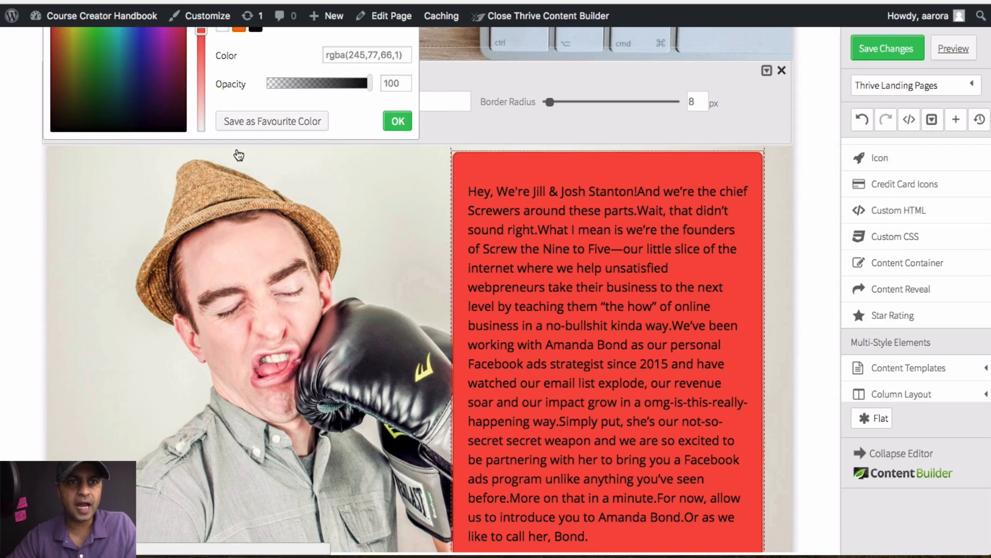
scroll(357, 116, "up", 2)
left_click(222, 105)
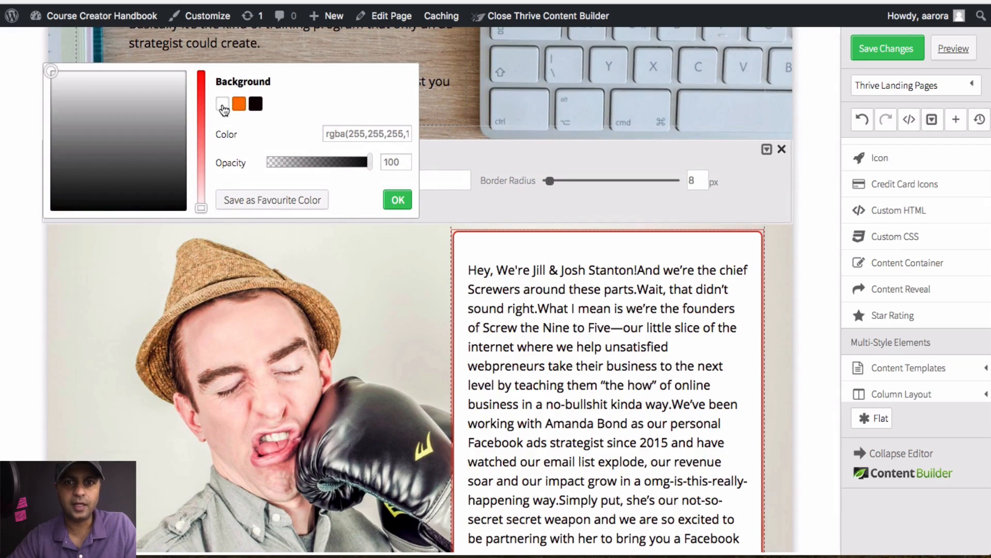
left_click_drag(370, 164, 334, 158)
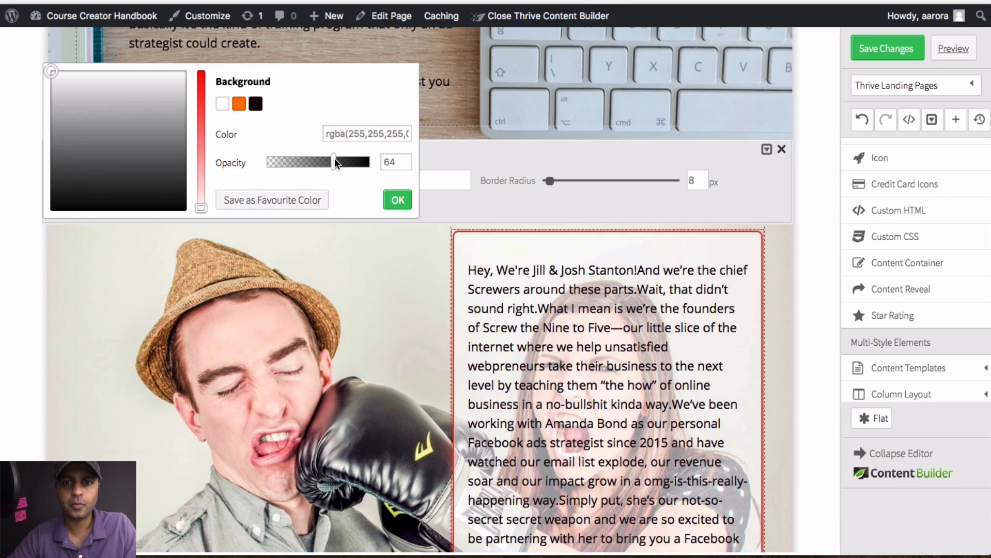
left_click(404, 203)
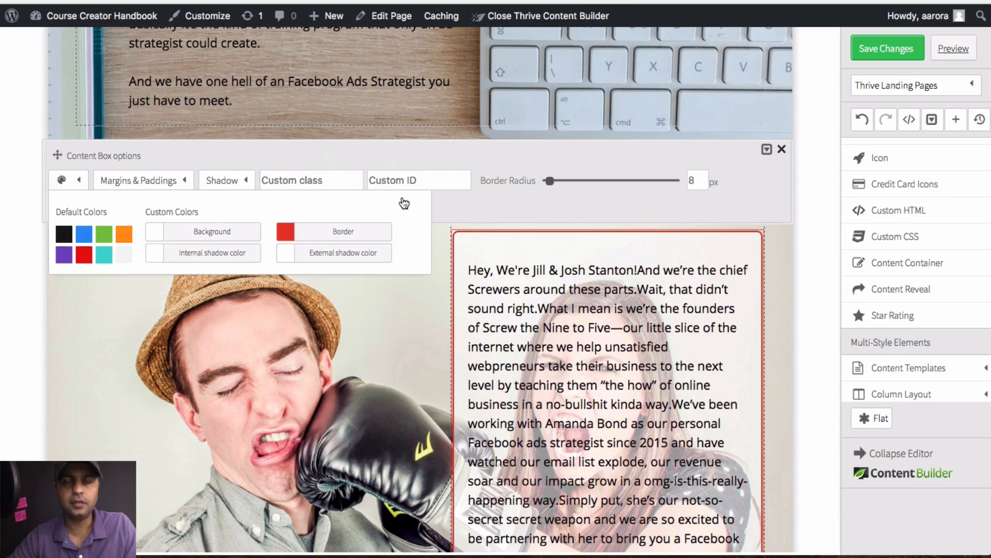
Change the content box's border color to light grey #d3d3d3 and close its options
scroll(404, 203, "down", 4)
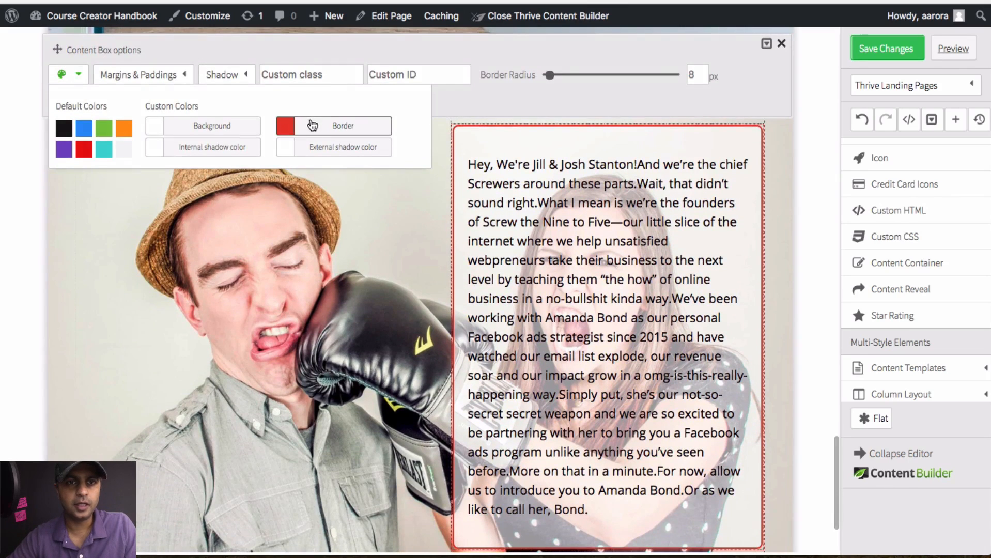
left_click(325, 133)
scroll(331, 103, "up", 3)
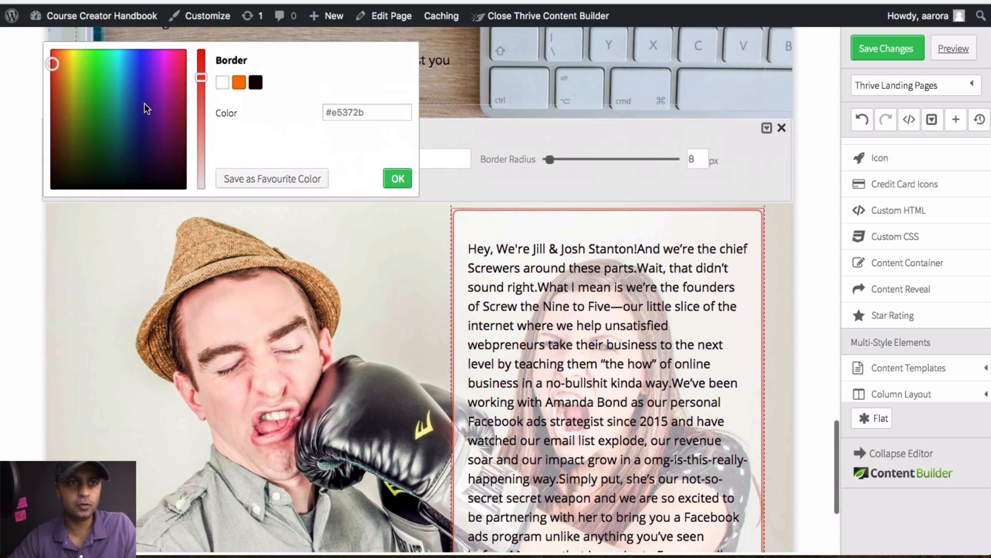
left_click(226, 86)
left_click_drag(53, 53, 65, 76)
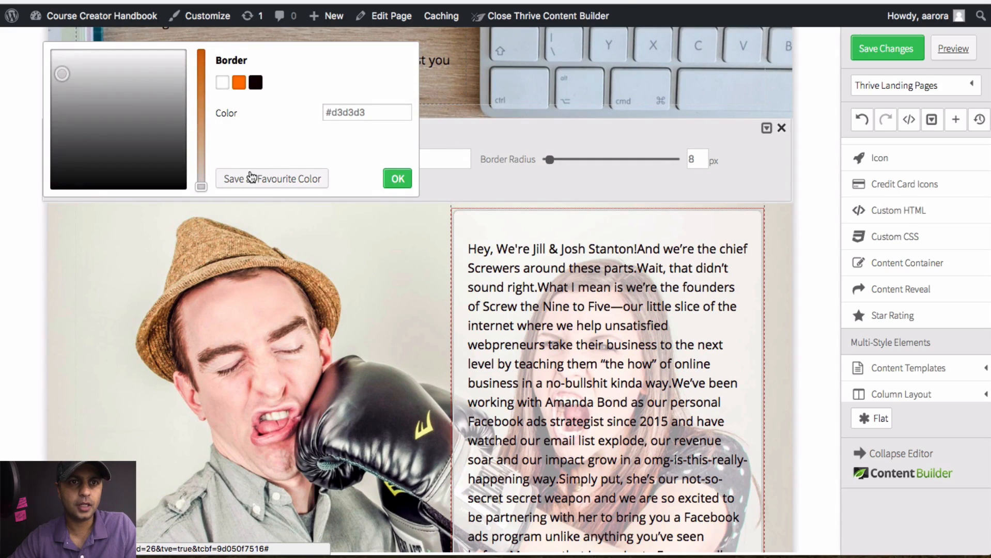
left_click(397, 178)
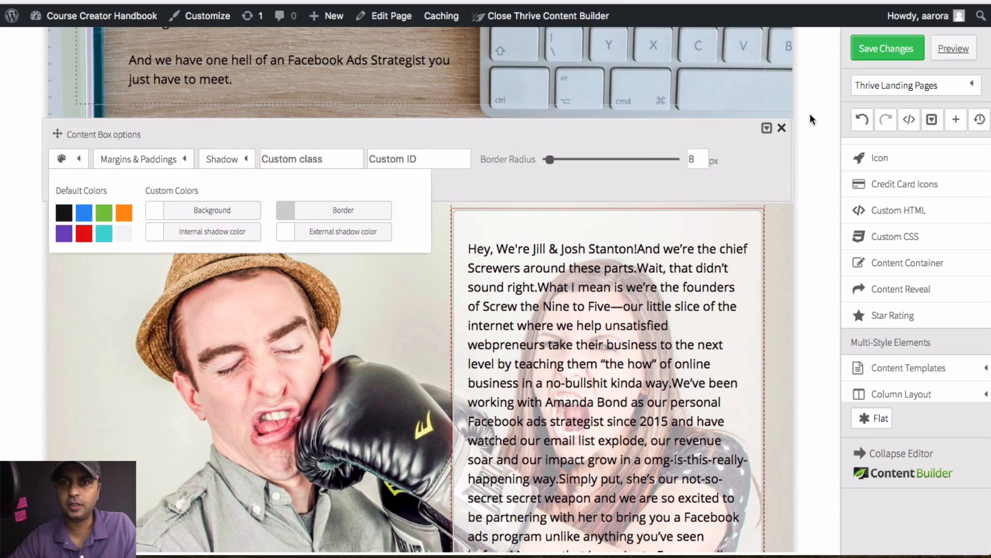
left_click(781, 127)
Compare the styled introduction box with the matching section on the ADDICTED sales page
scroll(768, 248, "down", 5)
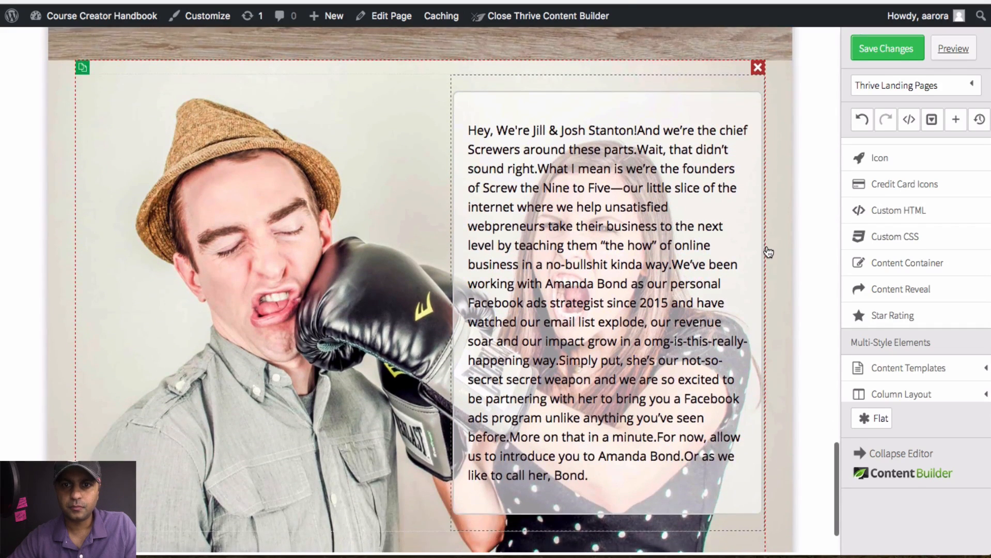
scroll(767, 248, "down", 2)
key("ctrl+Tab")
scroll(766, 246, "down", 3)
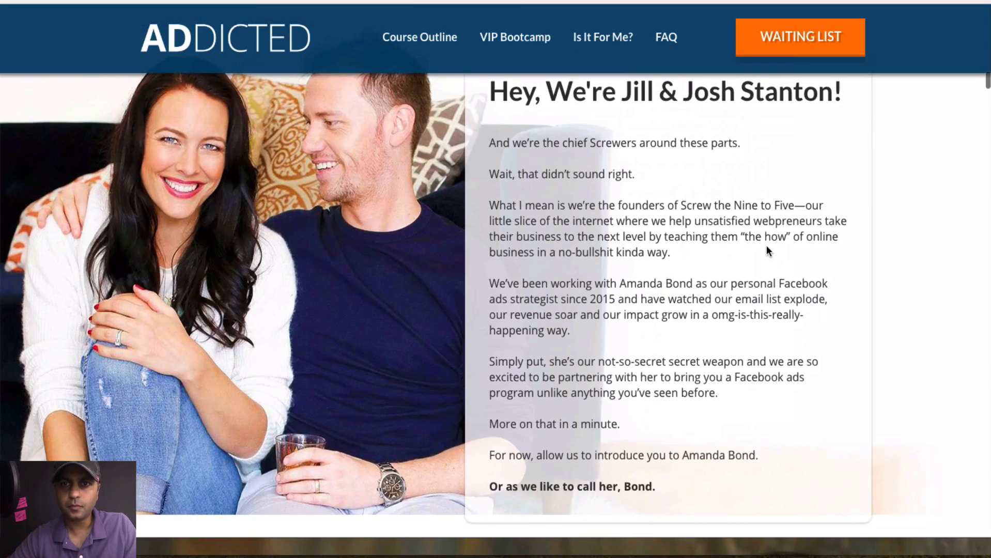
scroll(766, 247, "down", 2)
scroll(767, 245, "up", 4)
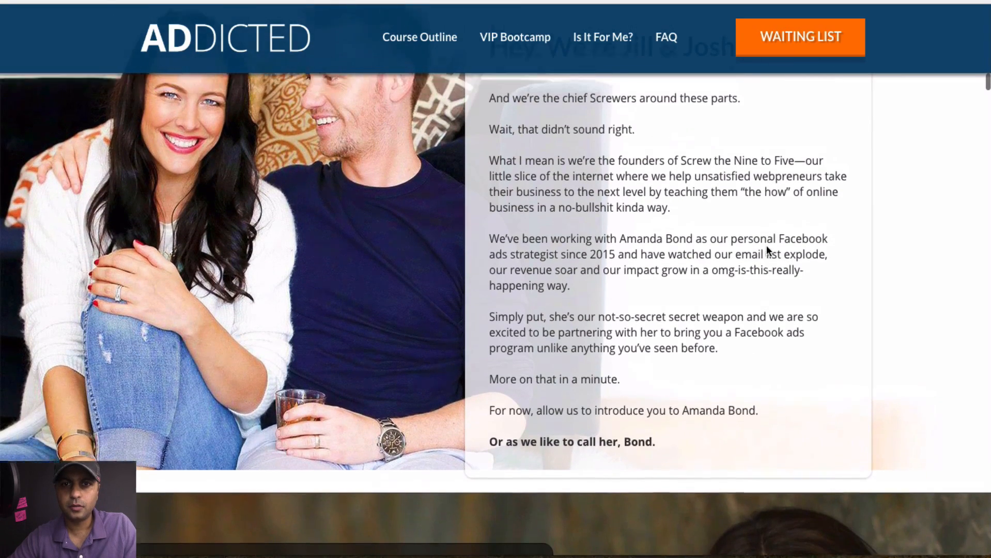
key("ctrl+shift+Tab")
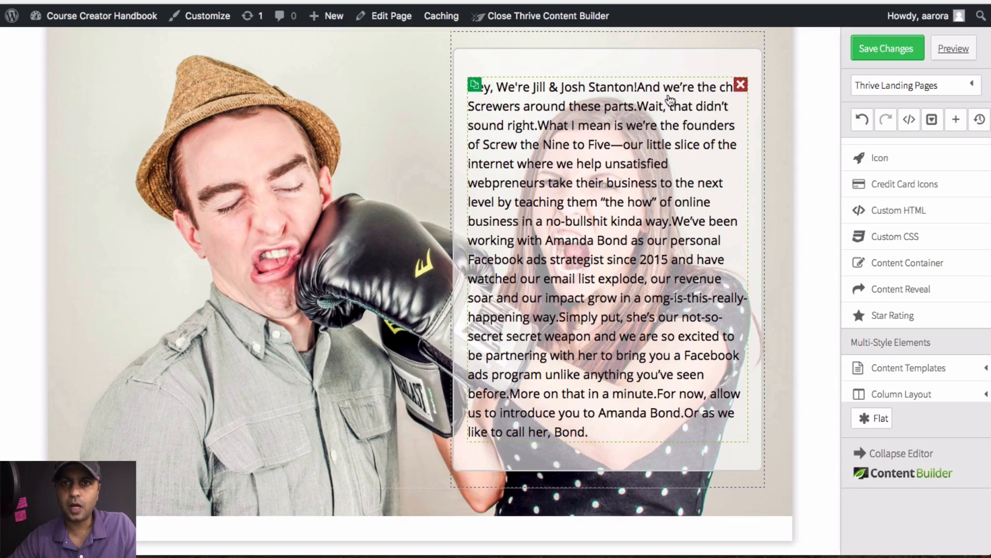
Separate the opening greeting from the following text with a blank line to form a heading
left_click(638, 87)
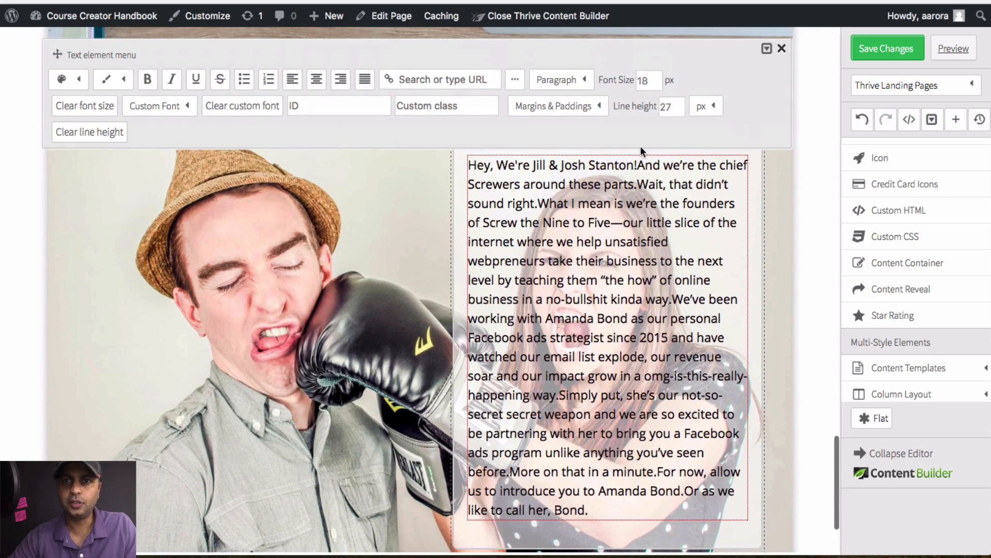
key("Return")
key("Return")
Format the greeting heading in bold at font size 28 px, following the ADDICTED reference page
left_click_drag(641, 166, 467, 166)
key("ctrl+Tab")
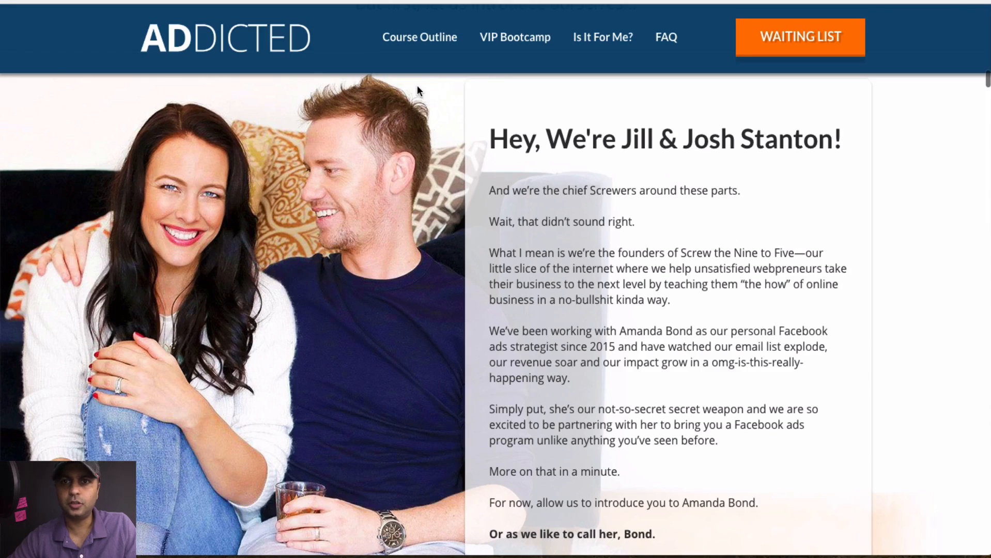
key("ctrl+shift+Tab")
double_click(651, 85)
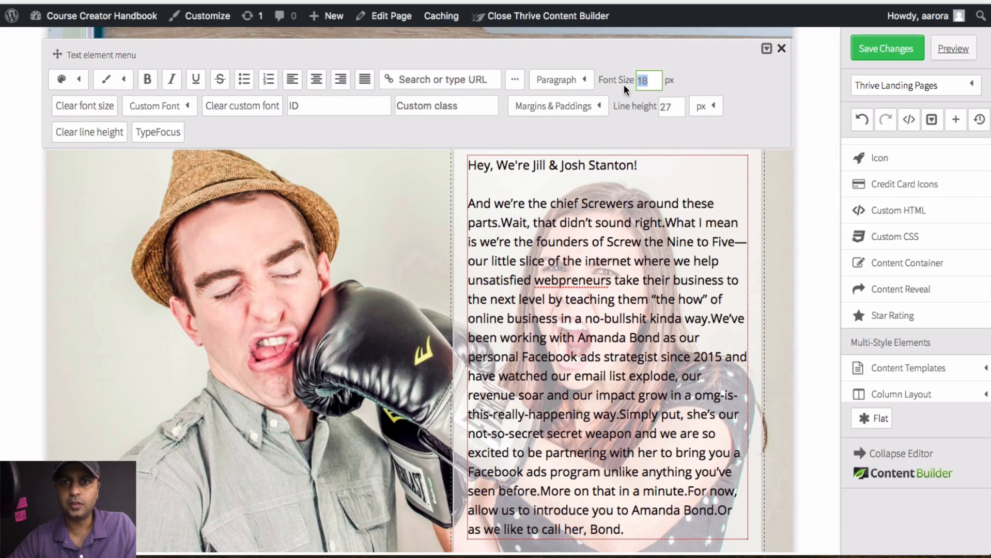
type("28")
key("Return")
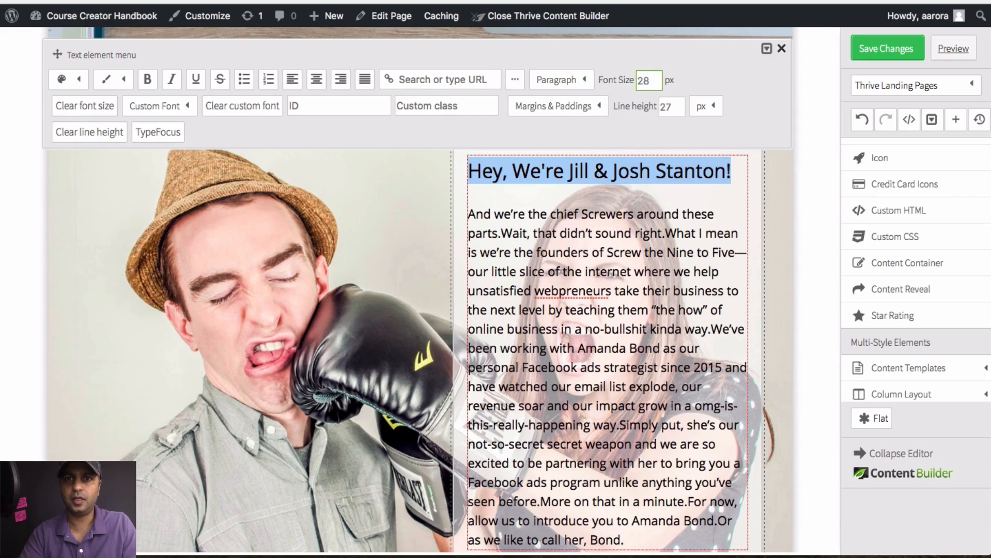
left_click(147, 79)
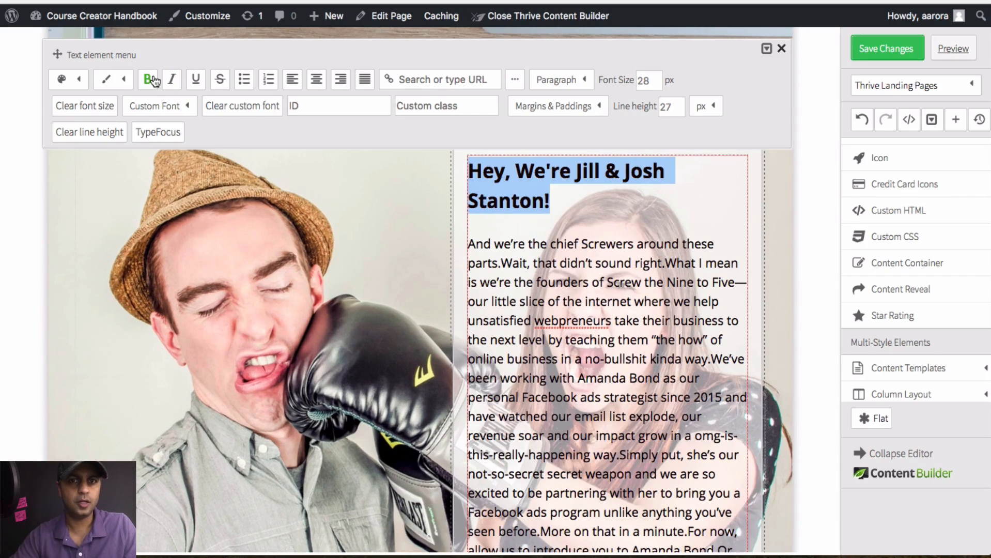
left_click(651, 216)
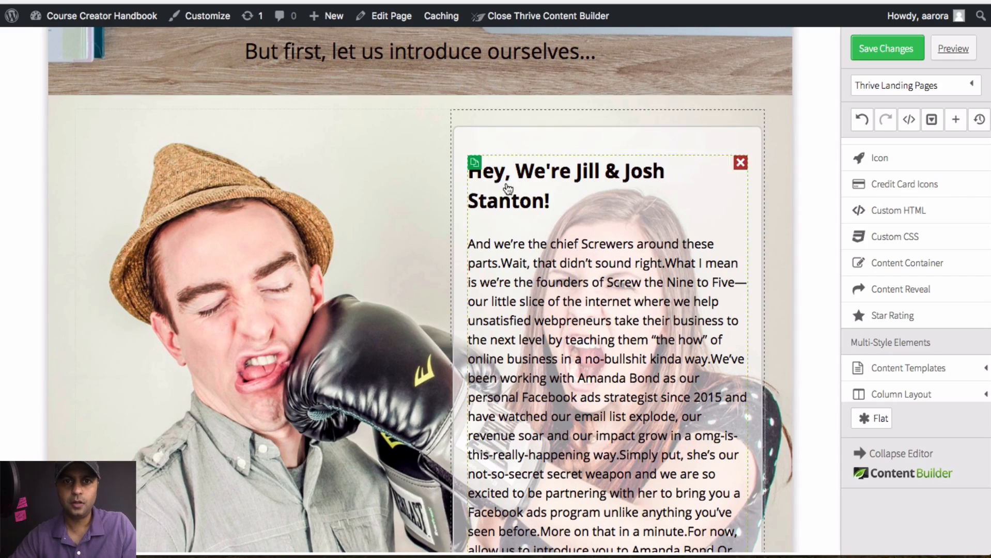
Set the content box's border radius to 13 px and its surrounding content container's max-width to 488
left_click(485, 133)
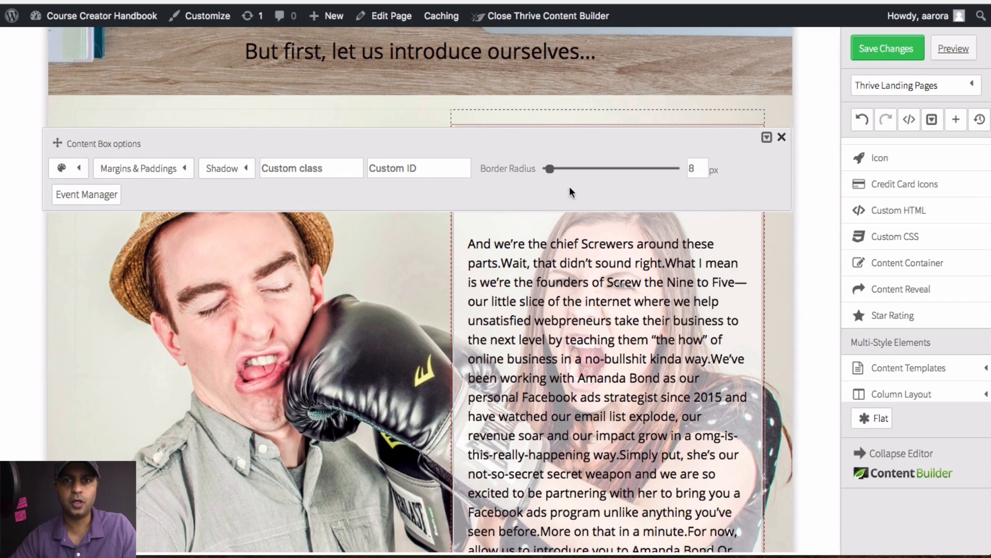
left_click_drag(550, 169, 551, 169)
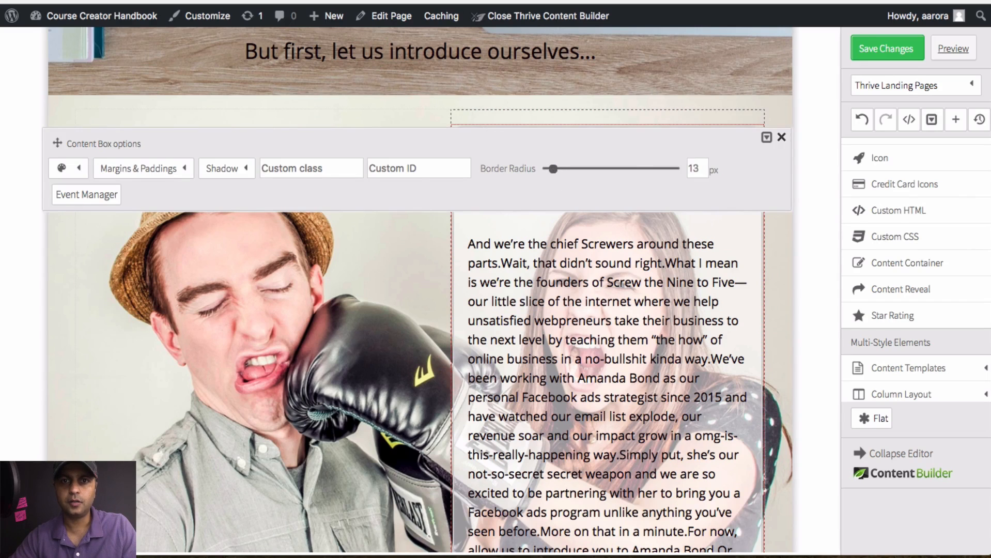
left_click(554, 123)
left_click(556, 124)
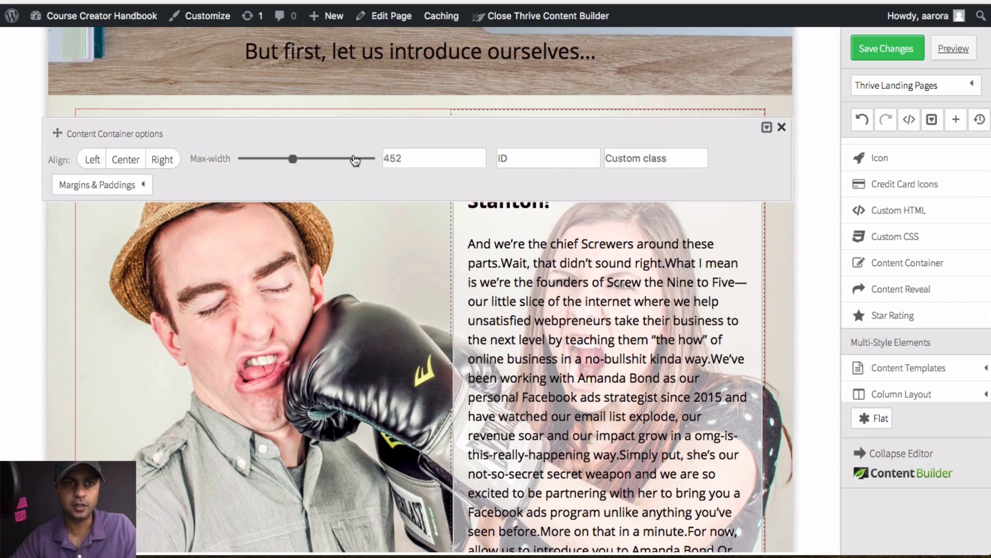
left_click_drag(355, 160, 297, 164)
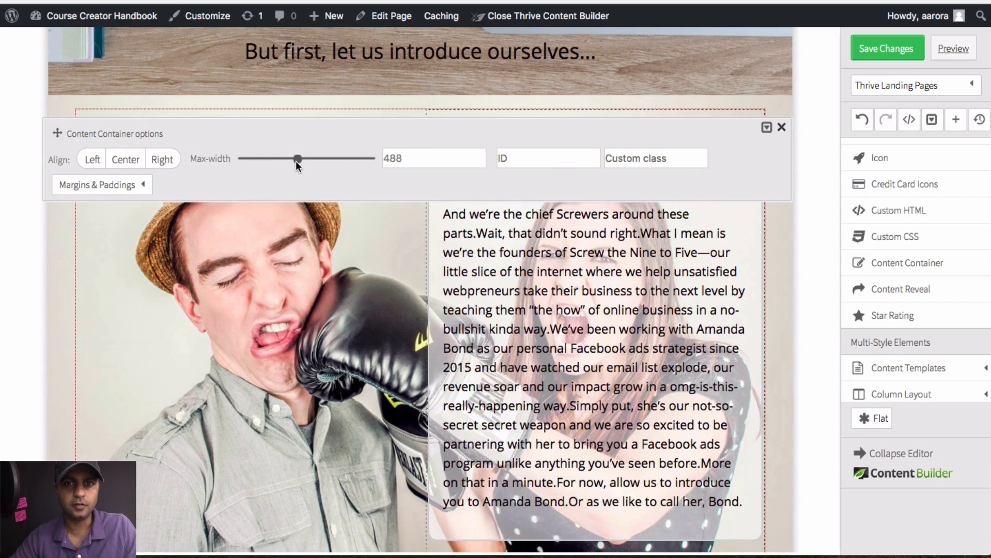
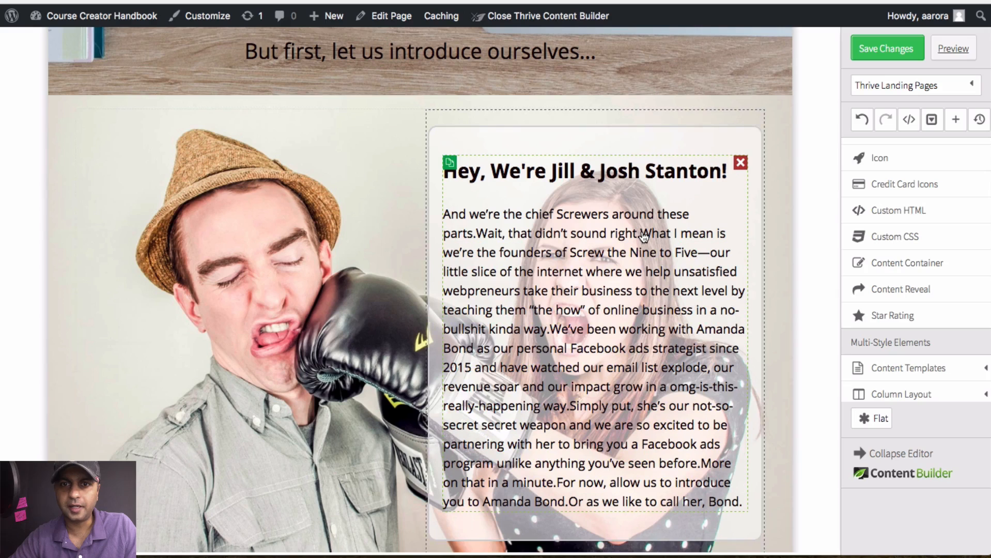
Insert paragraph breaks before "Wait, that didn't sound right." and before "What I mean is we're the founders"
left_click(478, 236)
key("Return")
key("Return")
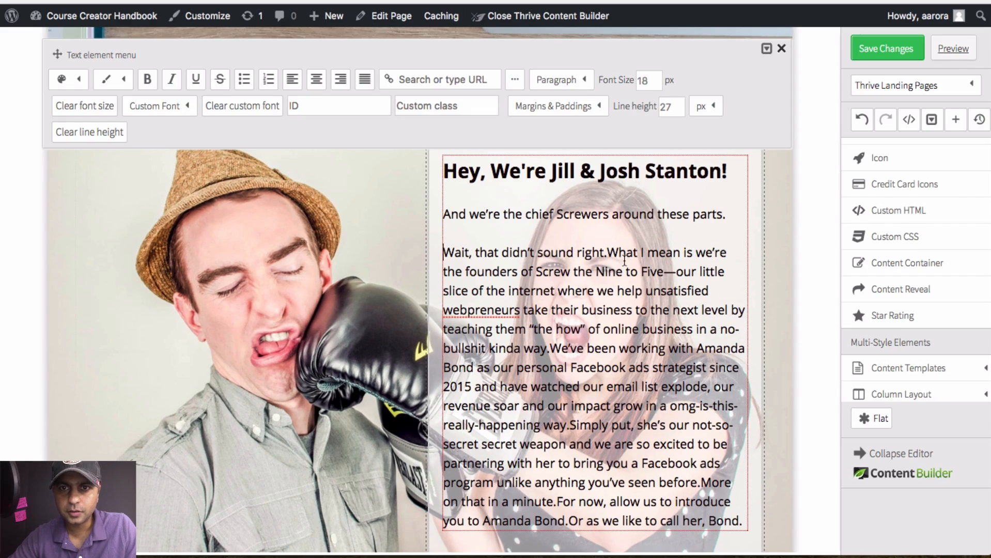
key("Return")
key("Return")
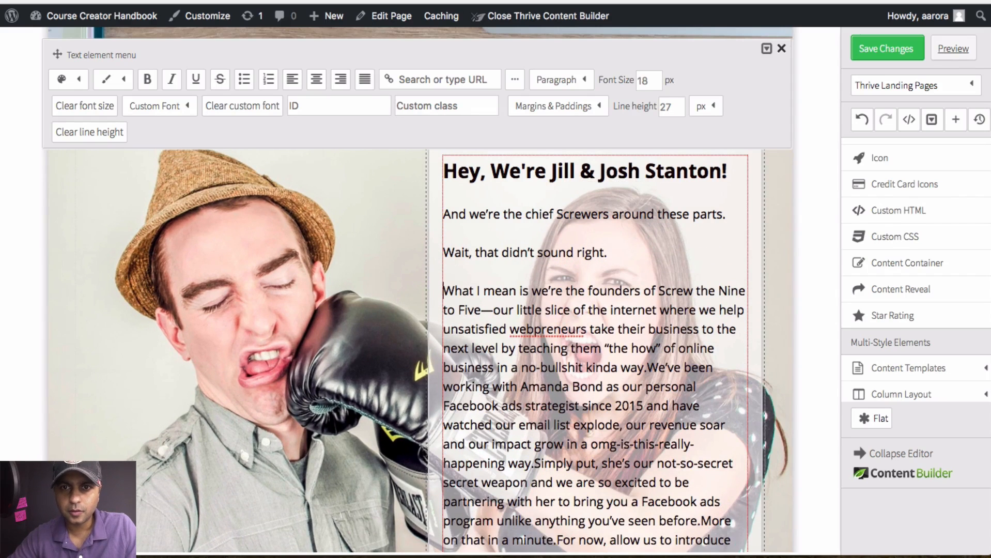
Insert paragraph breaks before "We've been working with" and before "Simply put, she's our not-so-secret secret weapon"
scroll(607, 252, "down", 3)
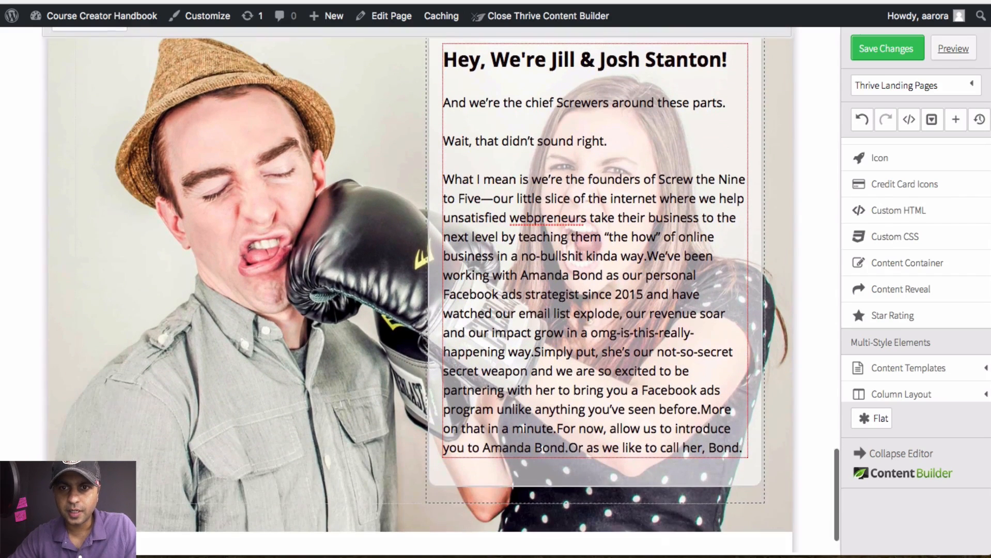
left_click(647, 255)
key("Return")
key("Return")
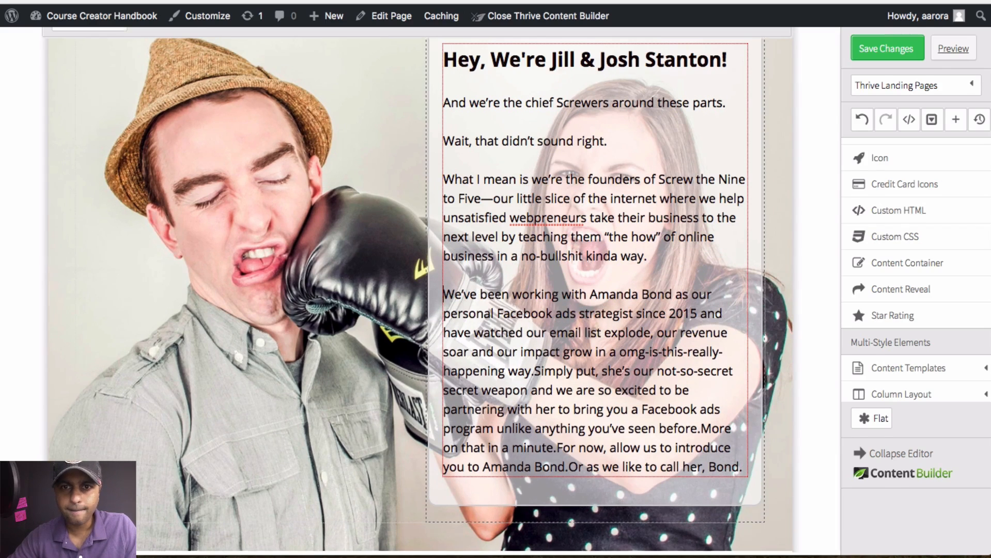
scroll(647, 255, "down", 2)
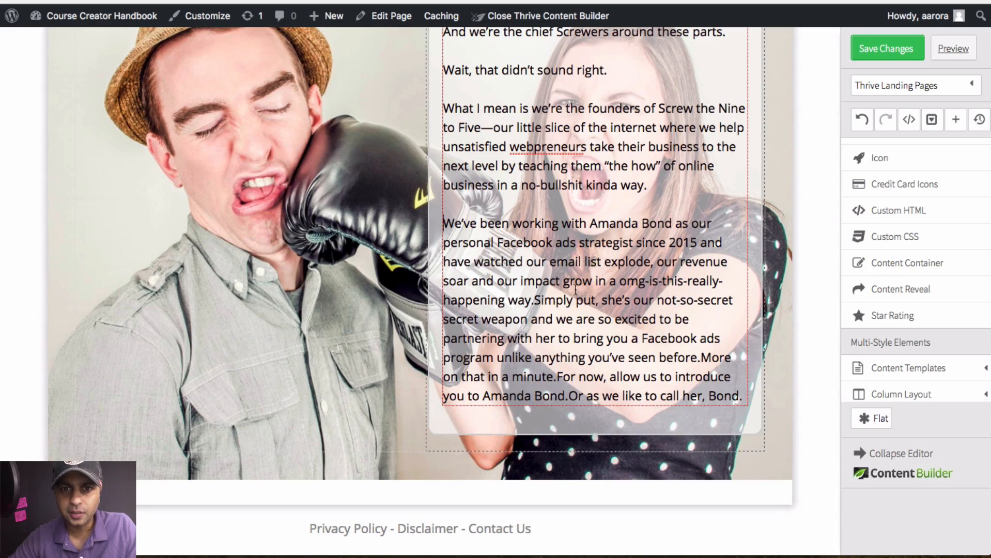
key("Return")
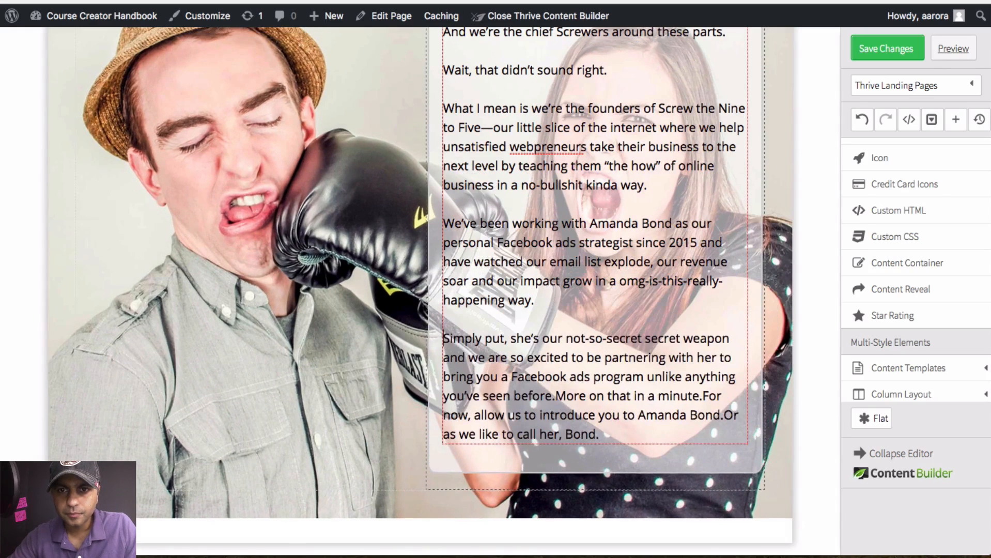
scroll(568, 335, "down", 2)
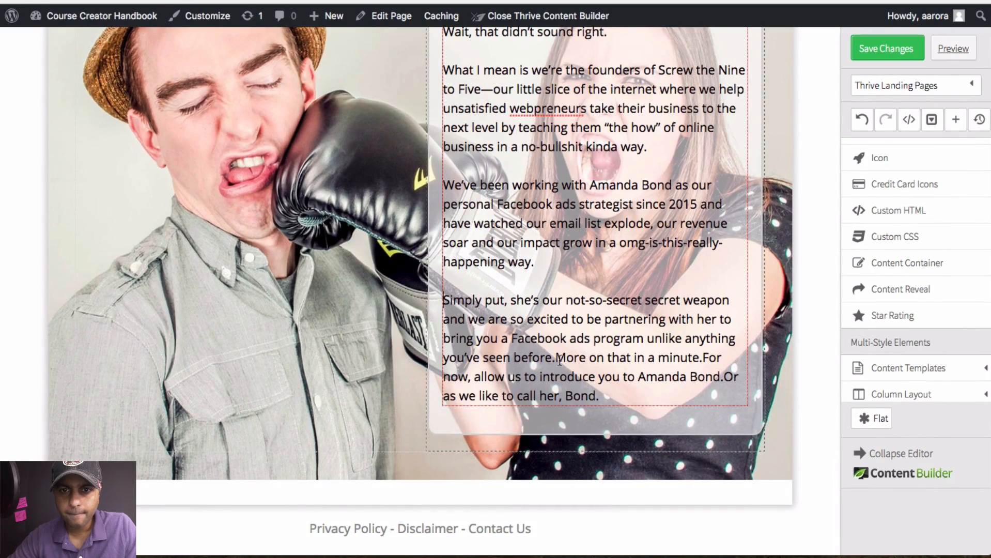
Insert paragraph breaks before "More on that in a minute", "For now, allow us to introduce you" and "Or as we like to call her"
key("Return")
scroll(594, 259, "down", 1)
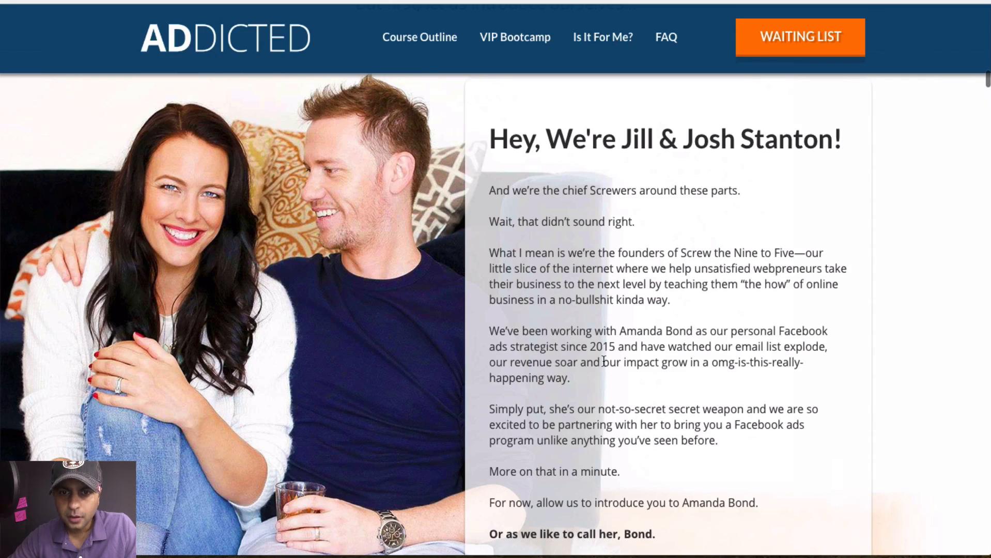
scroll(604, 360, "down", 2)
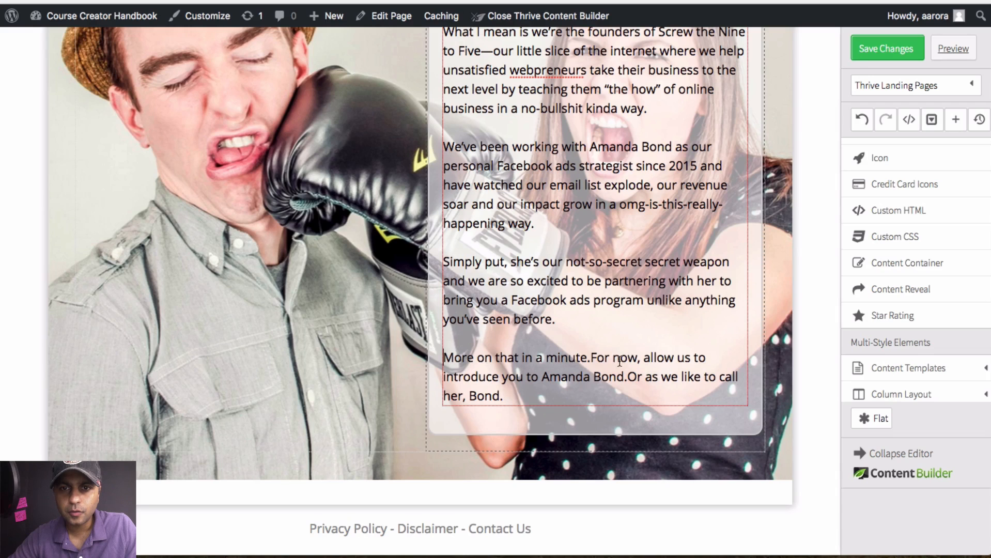
key("Return")
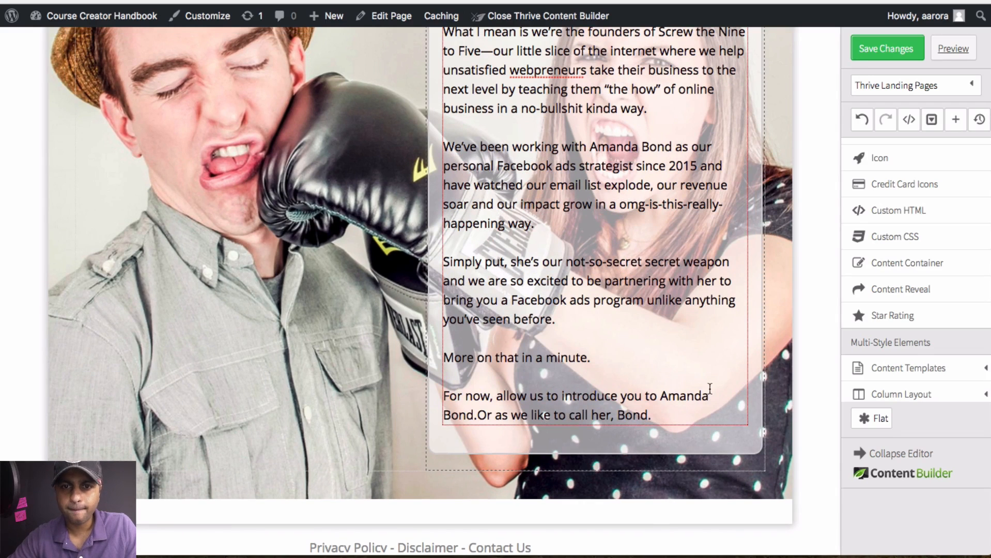
left_click(479, 415)
key("Return")
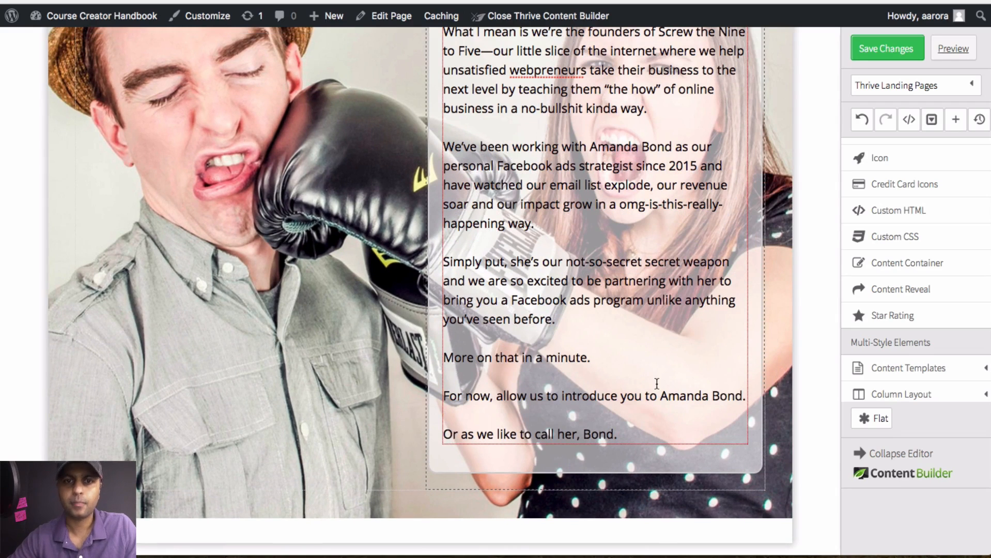
Increase the max-width of the content container around the introduction box, widening the text block over the photo
scroll(657, 383, "up", 3)
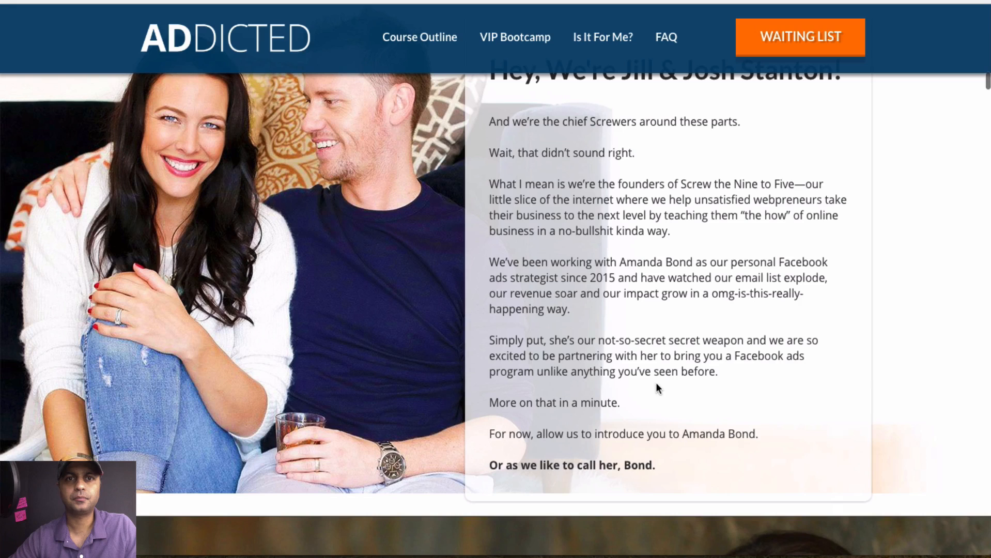
scroll(655, 382, "up", 1)
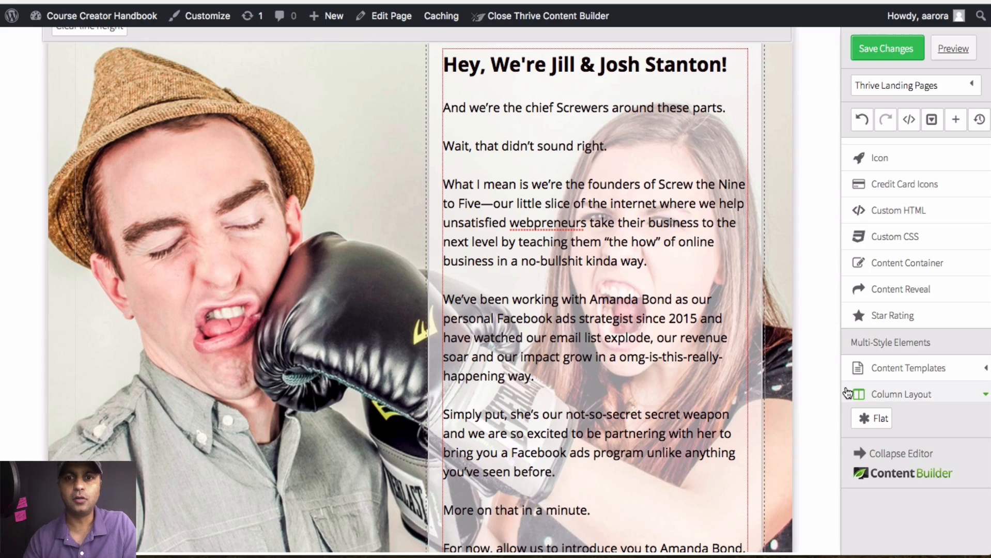
scroll(846, 393, "down", 1)
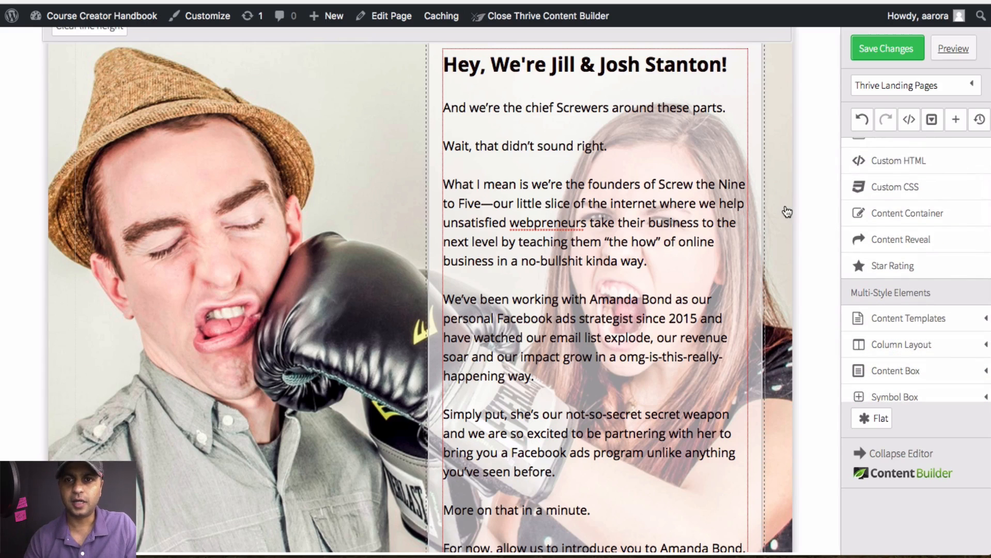
scroll(786, 211, "down", 2)
scroll(786, 210, "up", 2)
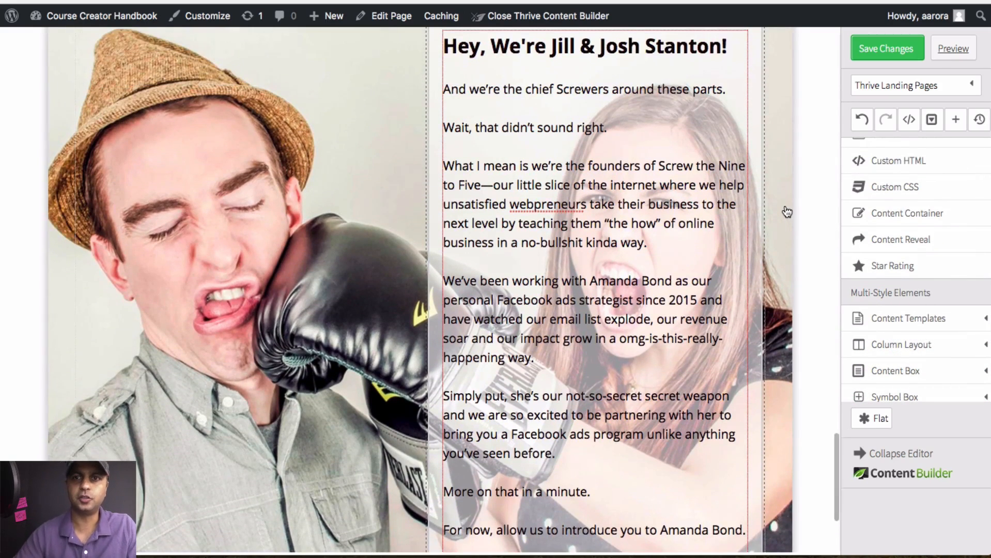
scroll(777, 200, "up", 2)
left_click(413, 126)
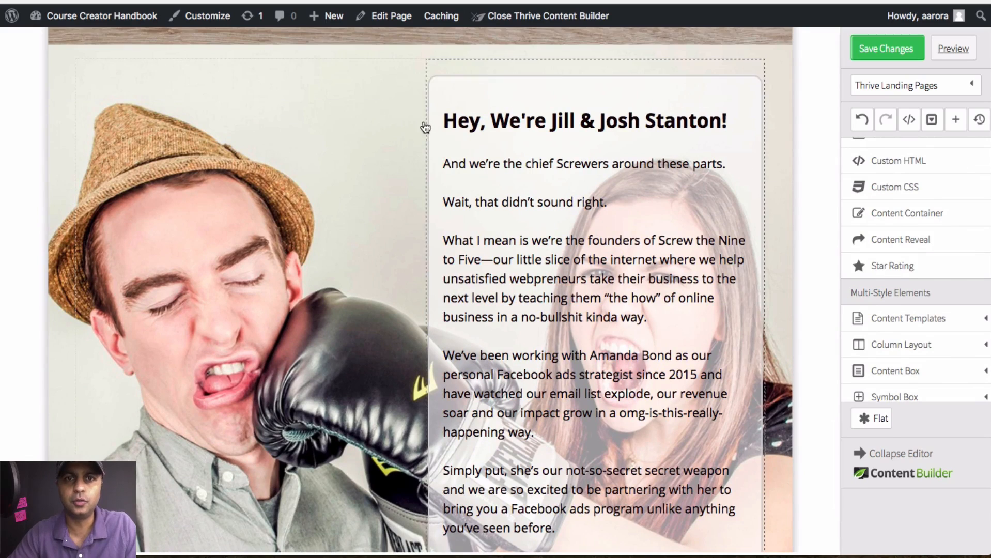
left_click(453, 71)
left_click_drag(356, 107, 303, 102)
left_click(781, 75)
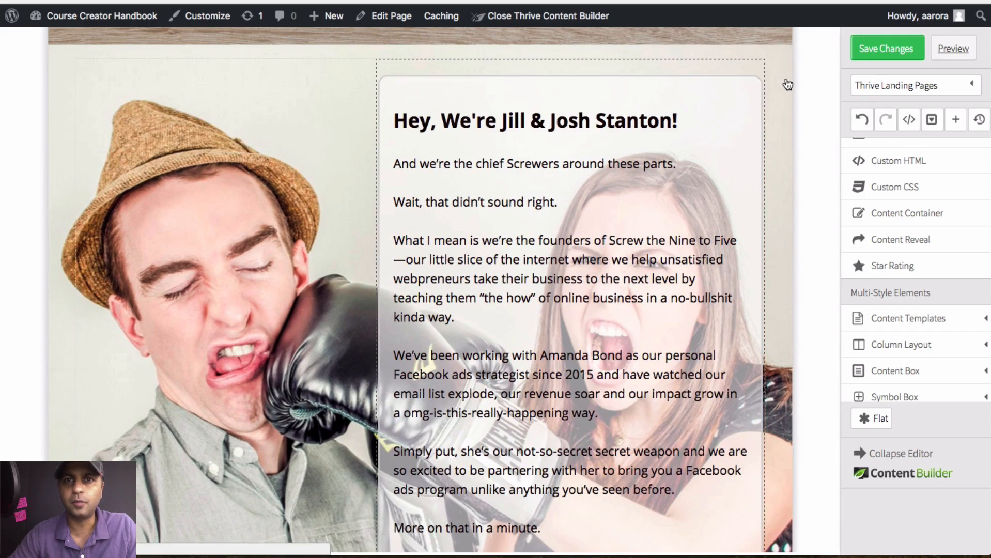
Compare the widened introduction box with the ADDICTED reference page and save the page changes
scroll(785, 85, "down", 2)
key("ctrl+Tab")
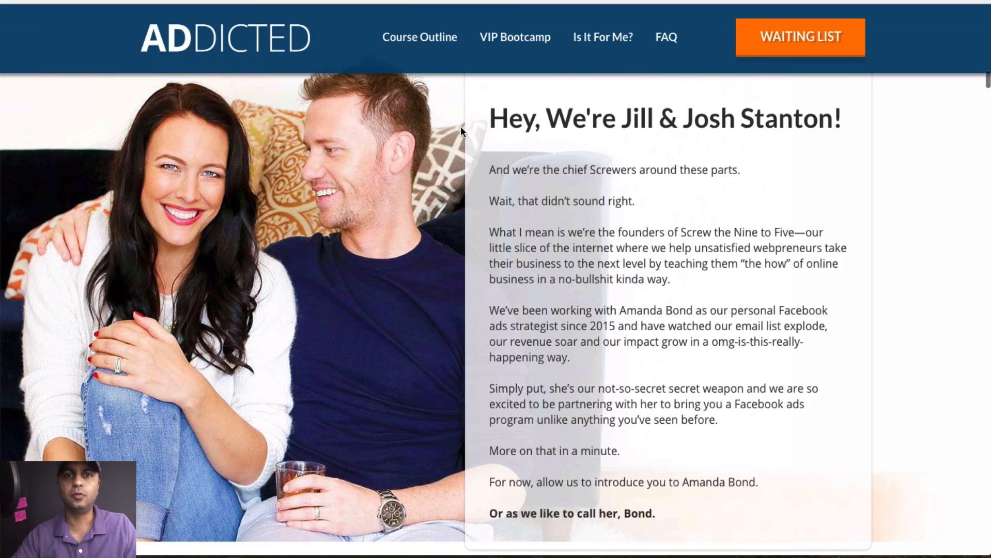
key("ctrl+shift+Tab")
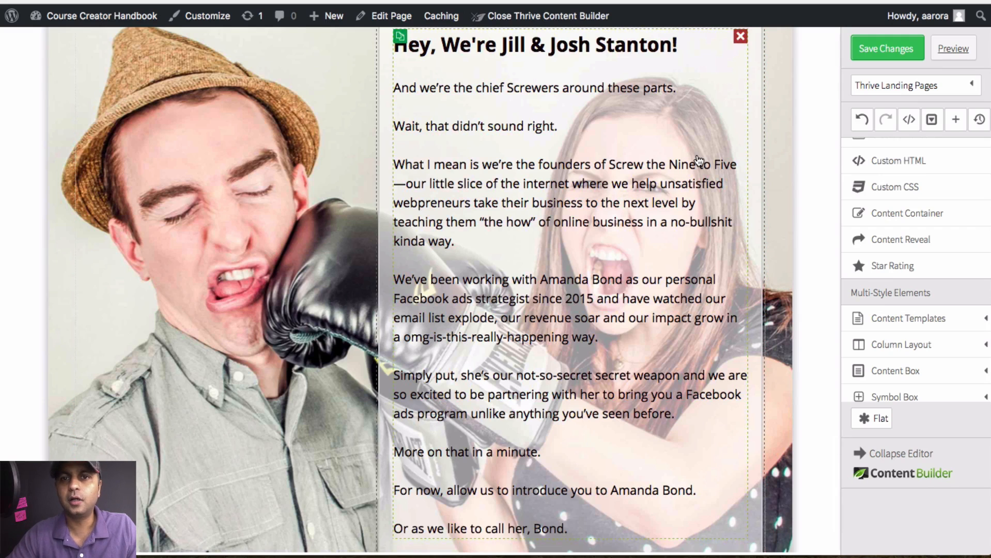
scroll(699, 160, "down", 3)
scroll(699, 160, "up", 3)
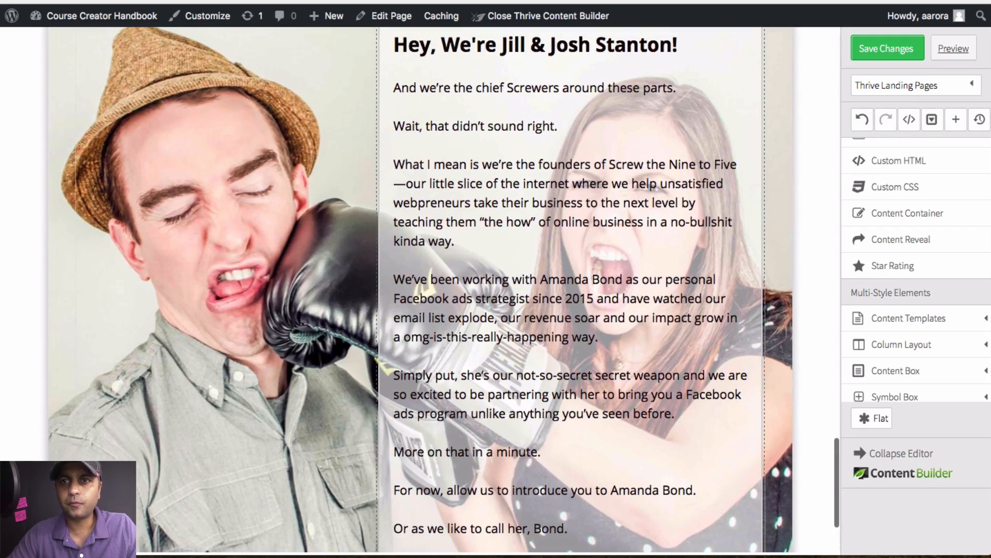
left_click(900, 56)
Set the bottom padding of the introduction's page section to 0 px
scroll(565, 225, "down", 3)
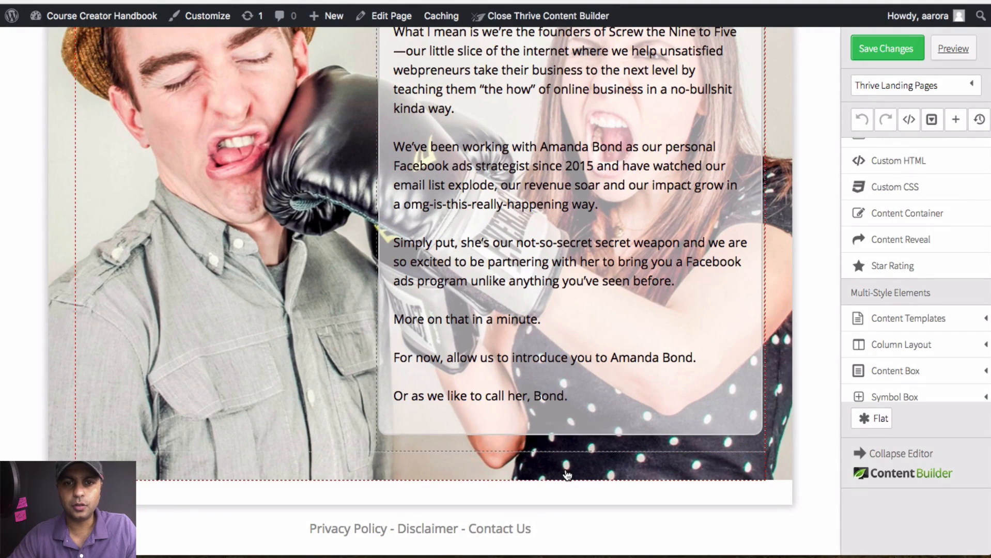
left_click(566, 472)
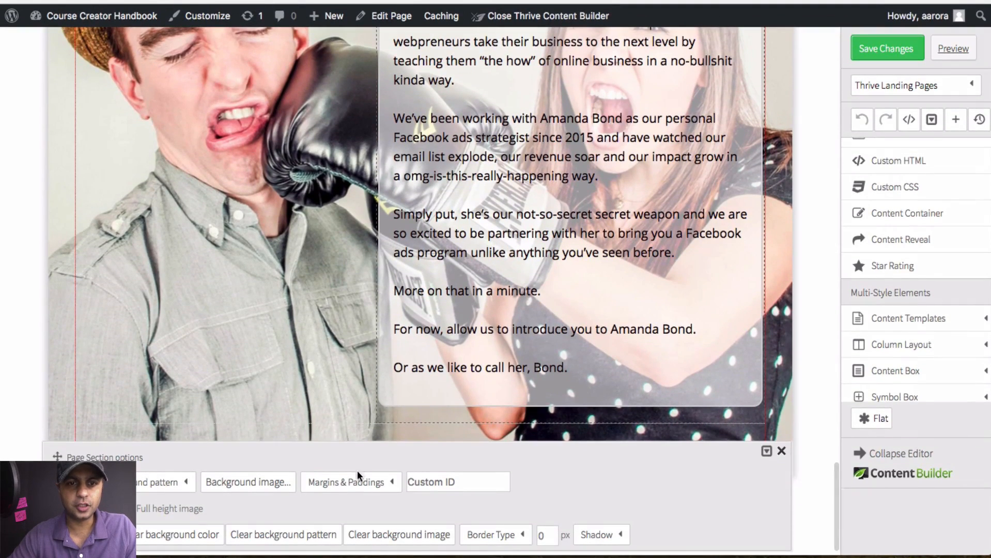
left_click(354, 482)
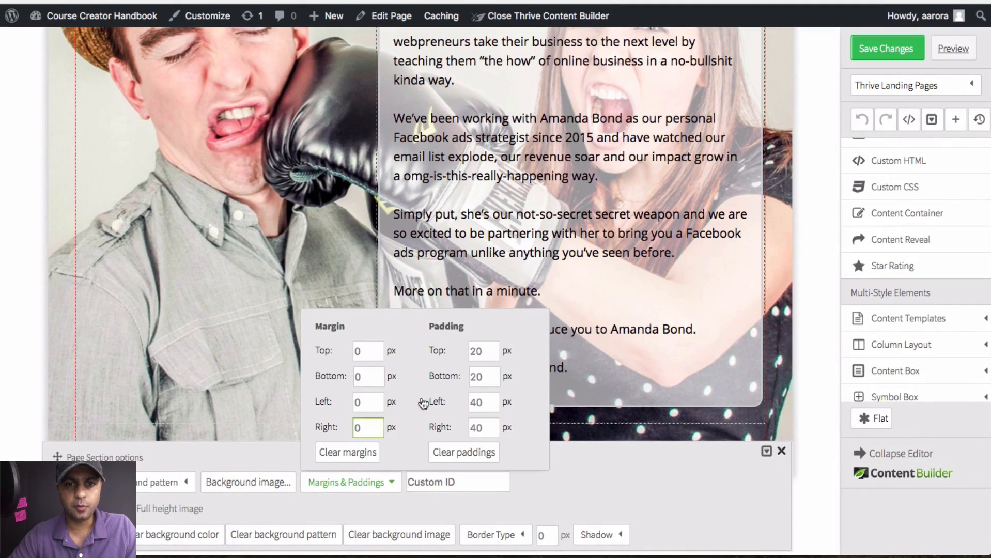
left_click(482, 376)
double_click(476, 376)
key("BackSpace")
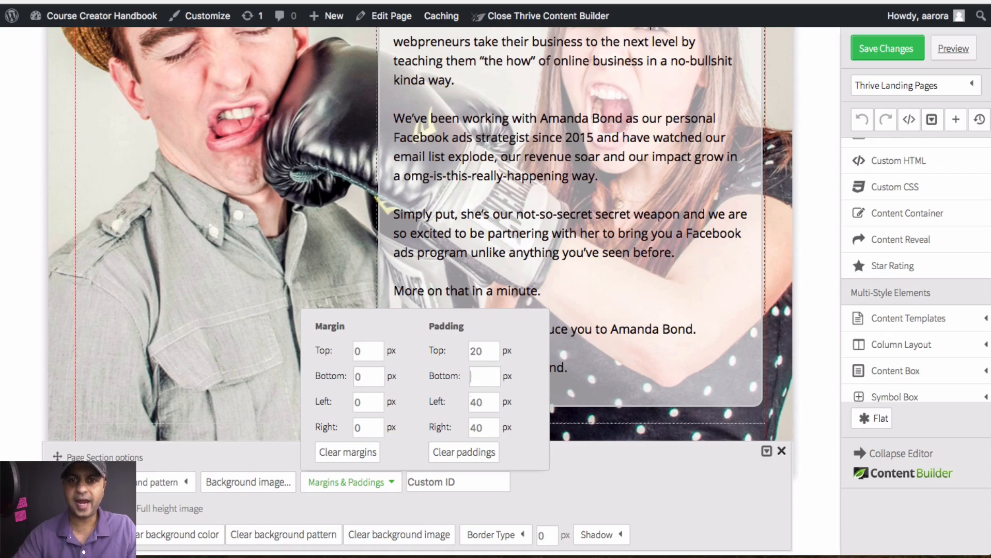
key("Tab")
left_click(476, 380)
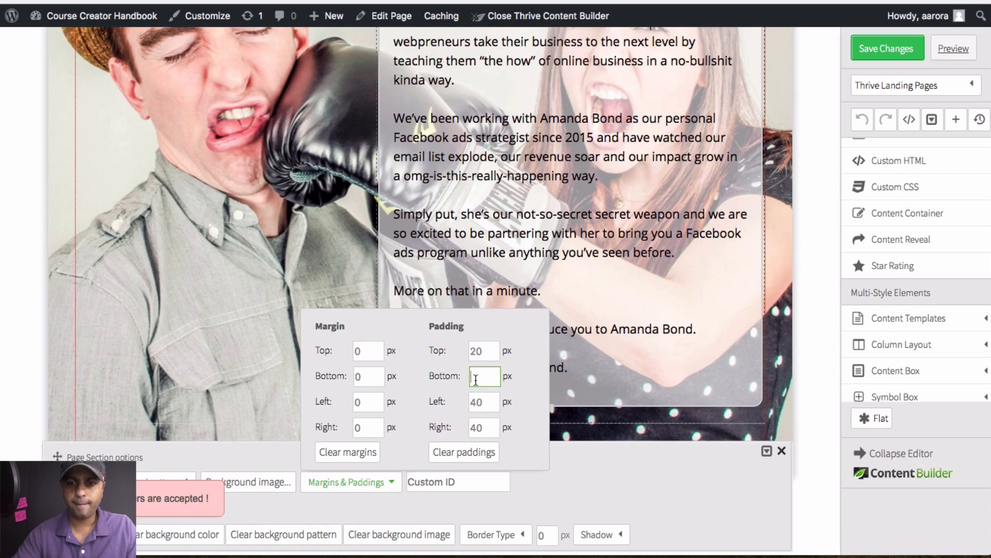
type("0")
key("Tab")
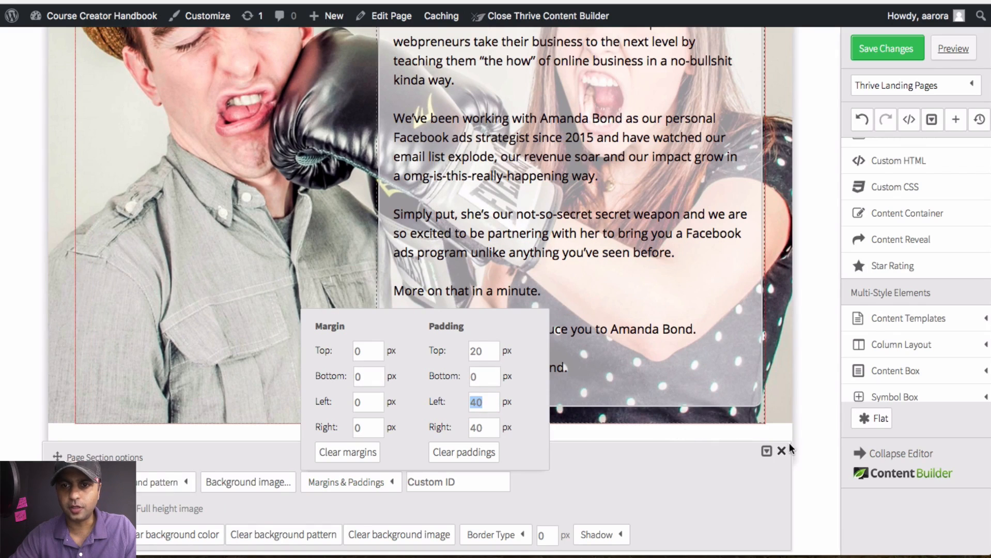
left_click(796, 299)
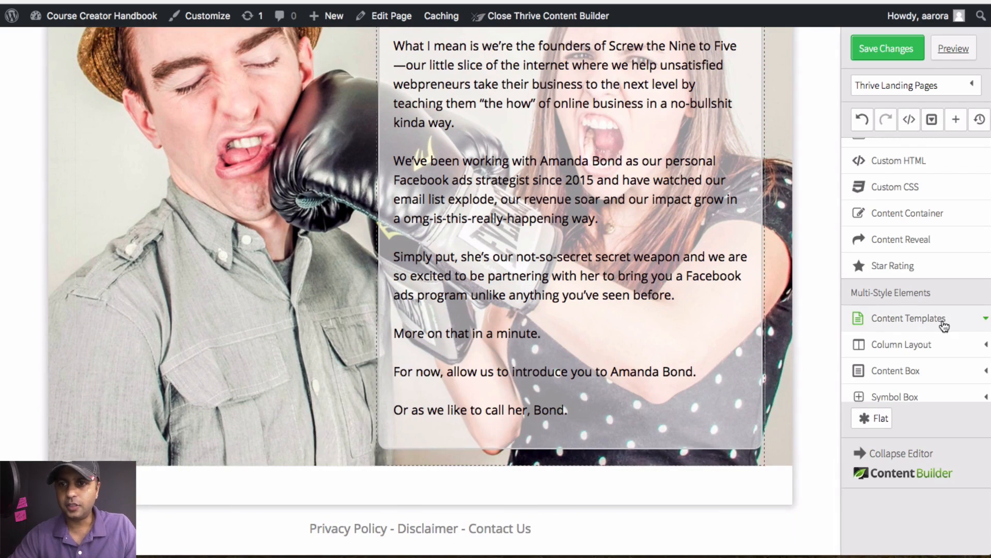
Add a new page section directly below the introduction section, following the next section on the ADDICTED reference page
scroll(940, 320, "down", 5)
left_click_drag(944, 313, 462, 460)
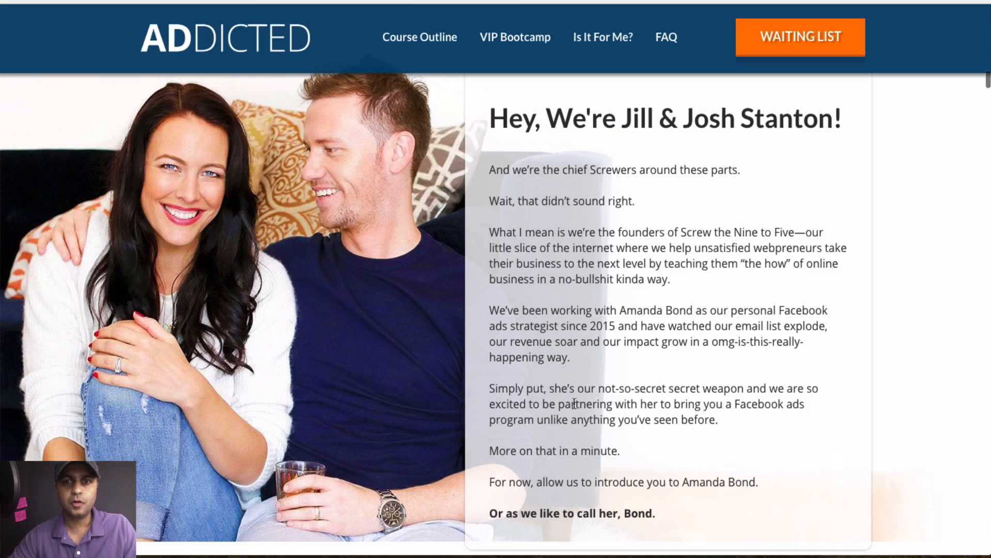
scroll(623, 257, "down", 5)
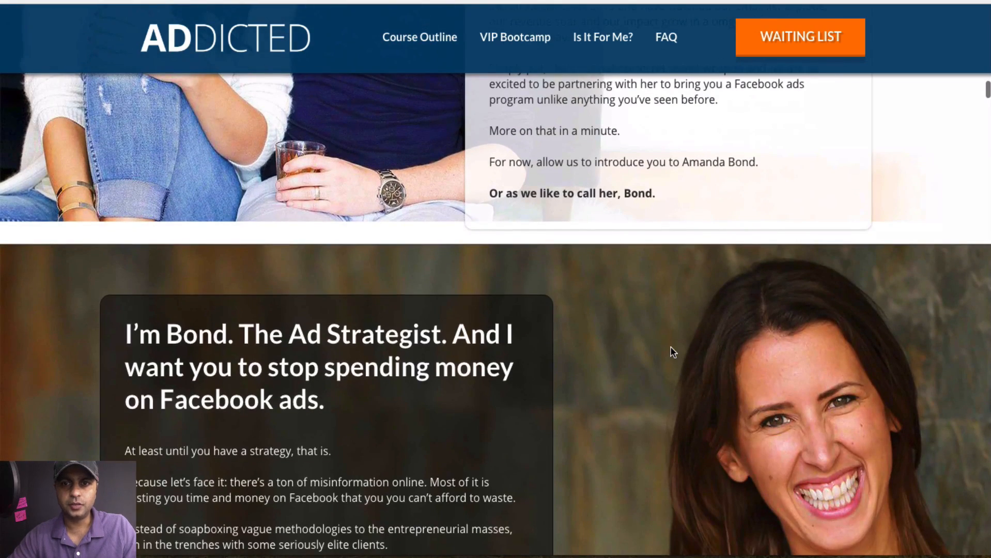
scroll(670, 347, "down", 4)
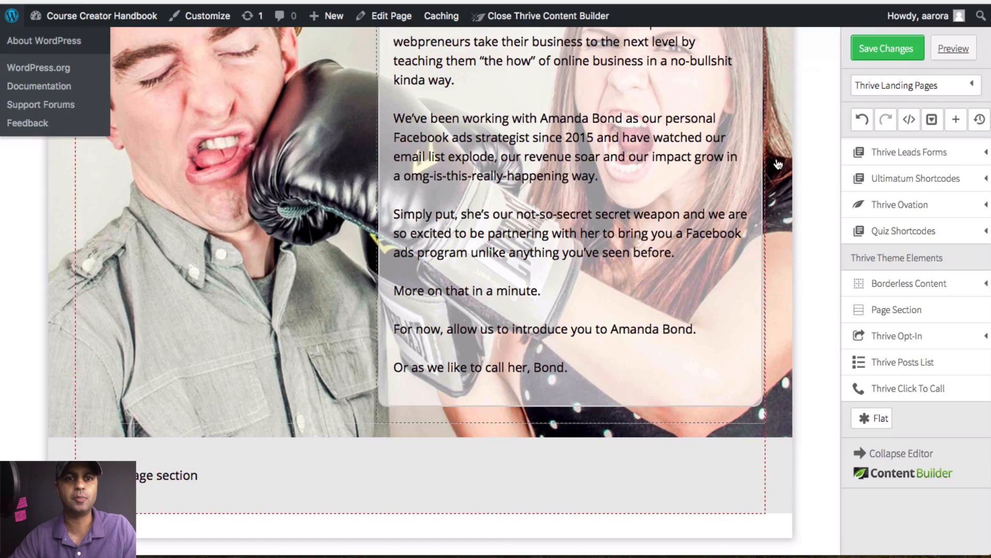
scroll(273, 482, "down", 1)
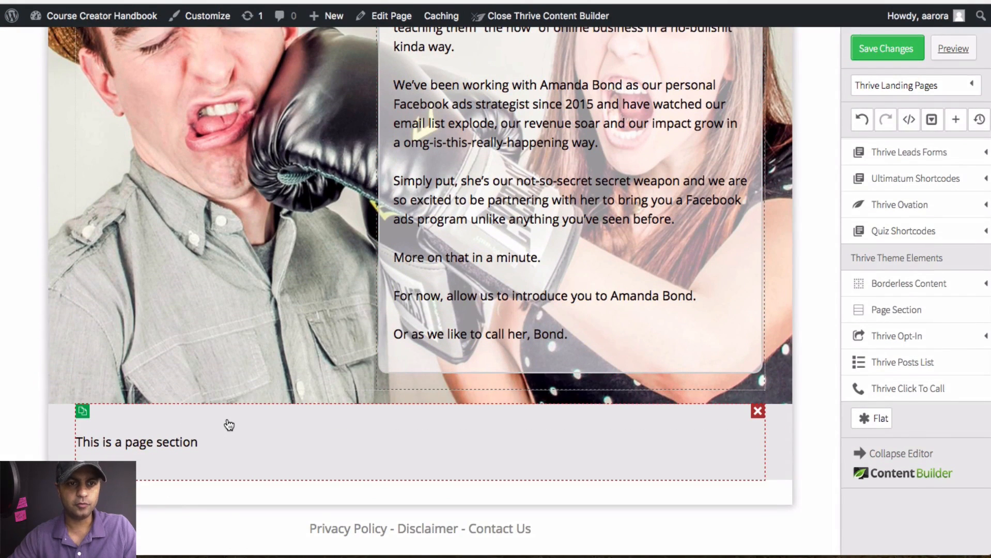
Open the file chooser for uploading a background image for the new page section
left_click(228, 424)
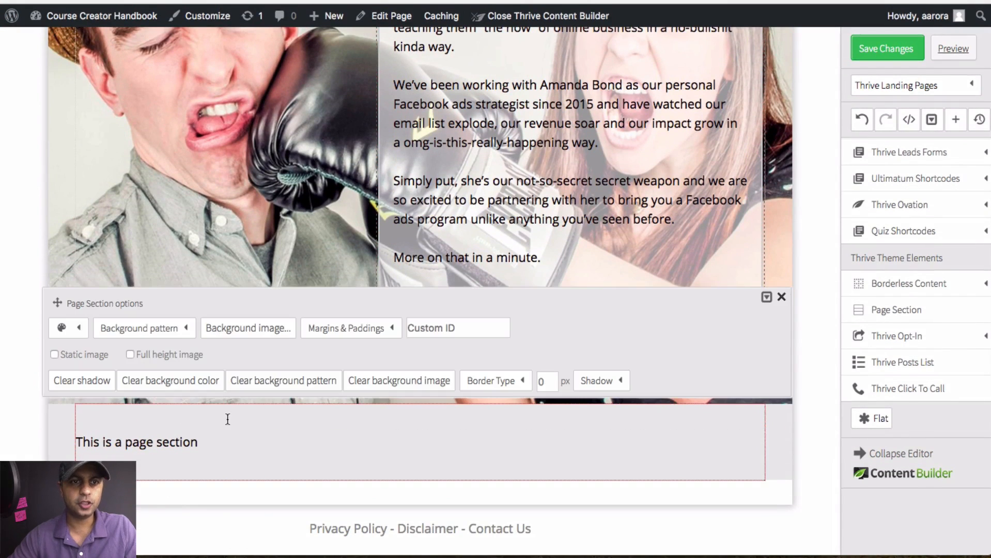
left_click(246, 335)
left_click(194, 94)
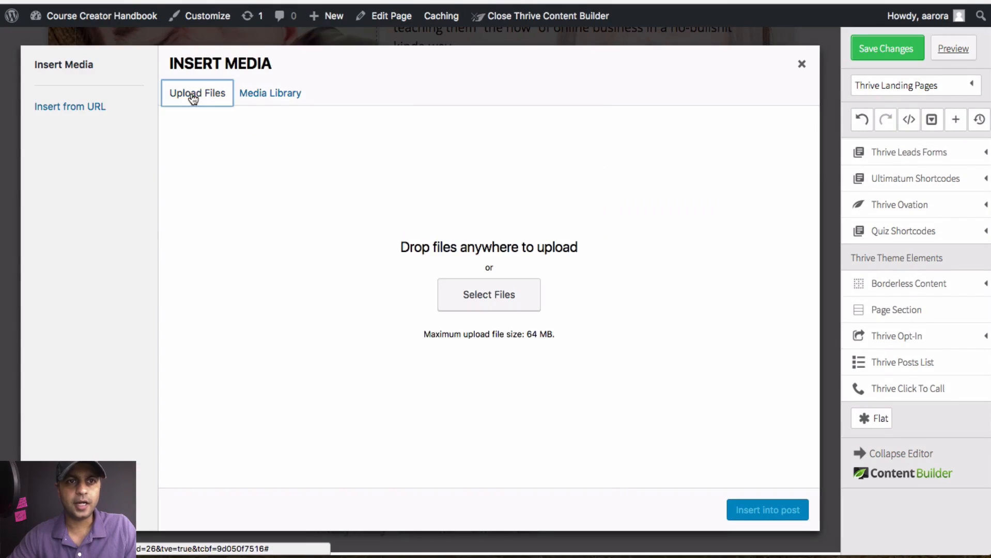
left_click(499, 305)
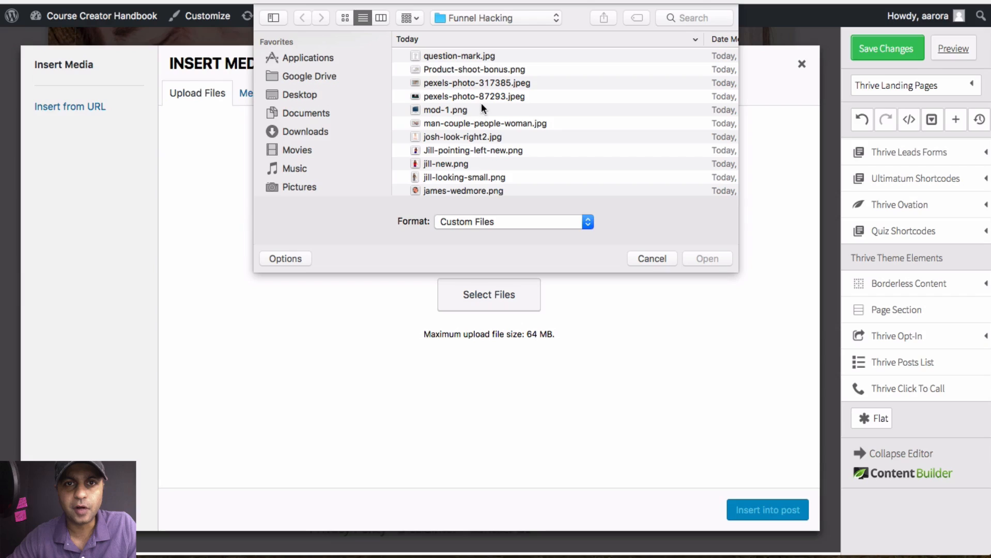
Preview the candidate images in the Funnel Hacking folder and upload girl-people-landscape-sun-38554.jpeg to the media library
left_click(489, 96)
key("space")
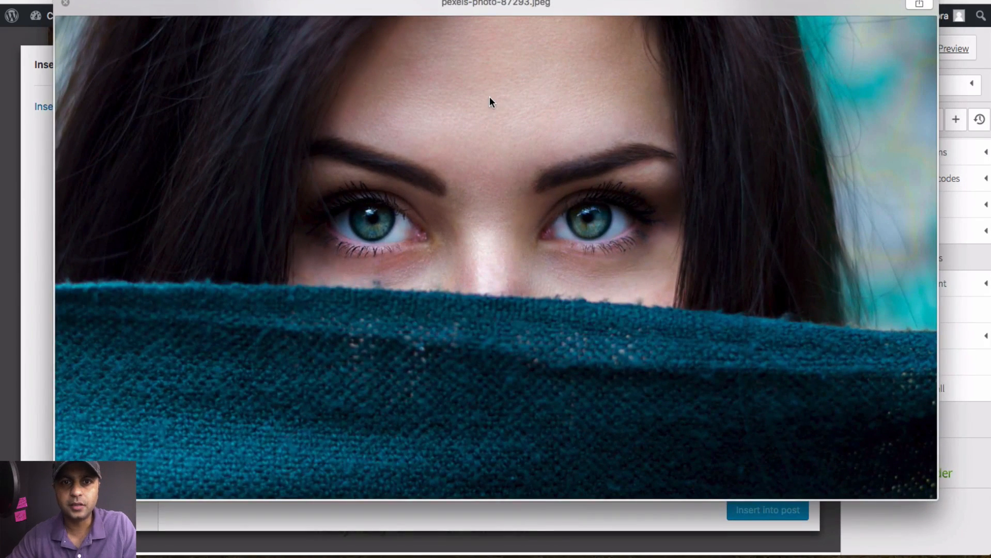
key("Down")
key("Down")
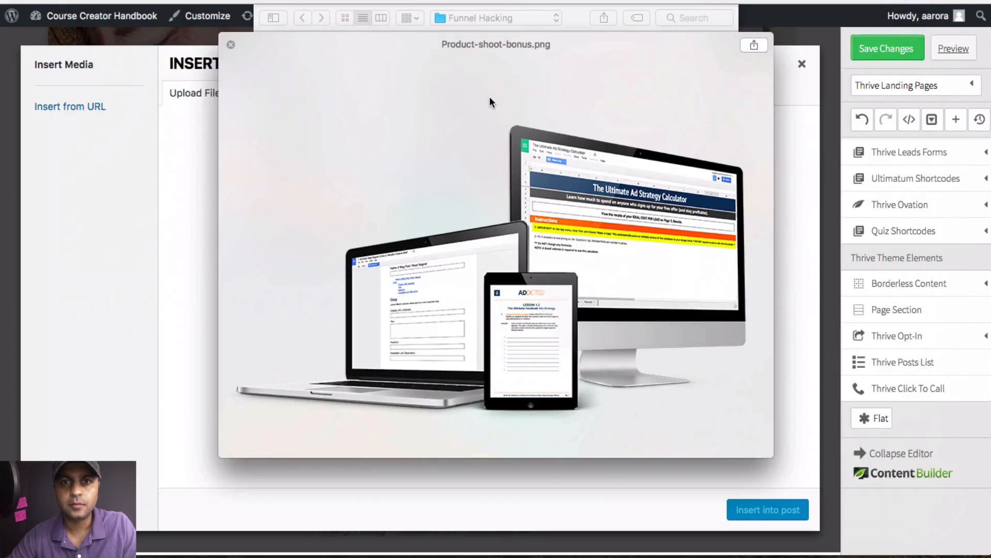
key("Up")
key("Up")
key("Down")
key("Down")
key("Down")
key("Down")
key("Down")
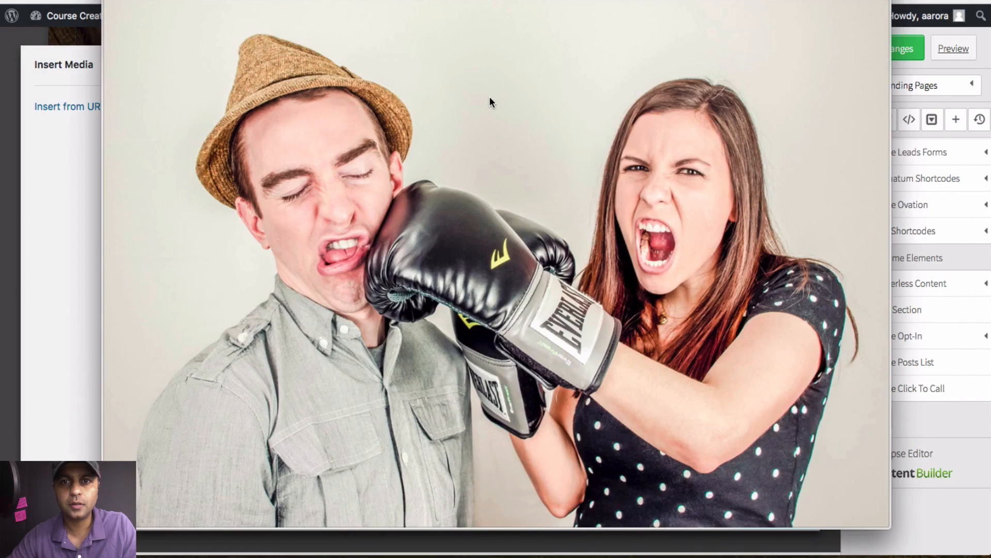
key("Down")
key("Down")
key("Down")
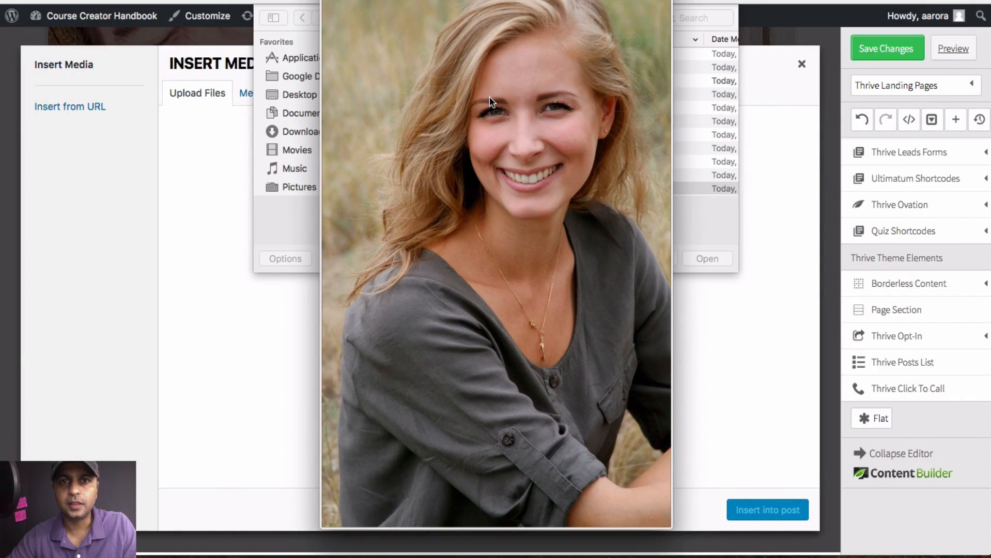
key("space")
key("Return")
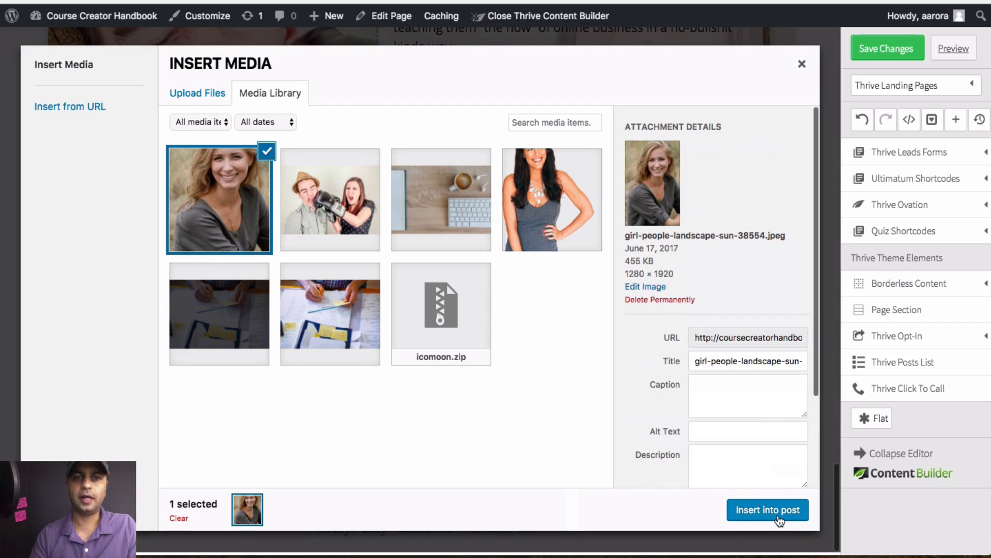
Insert the uploaded portrait as the new page section's background image and switch to the ADDICTED reference page
left_click(768, 511)
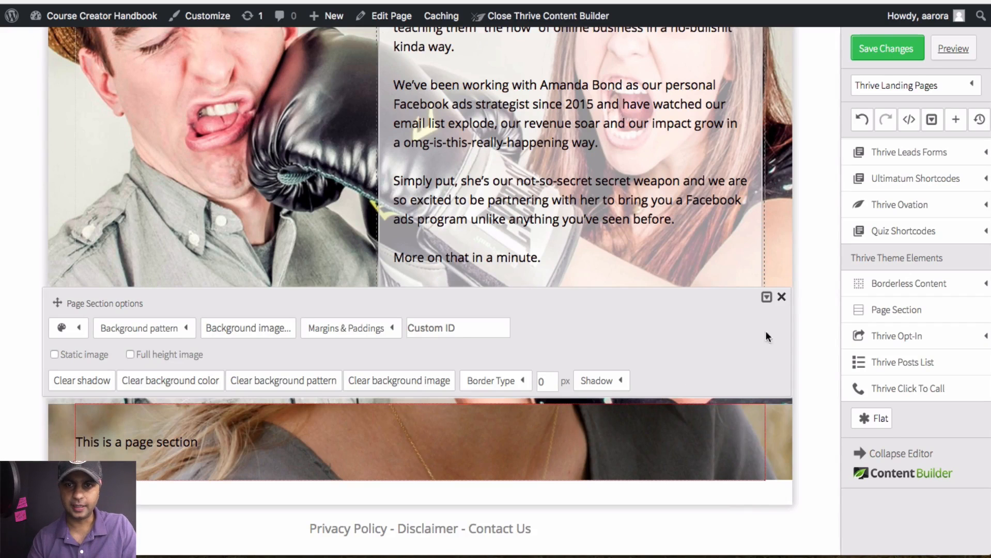
left_click(781, 297)
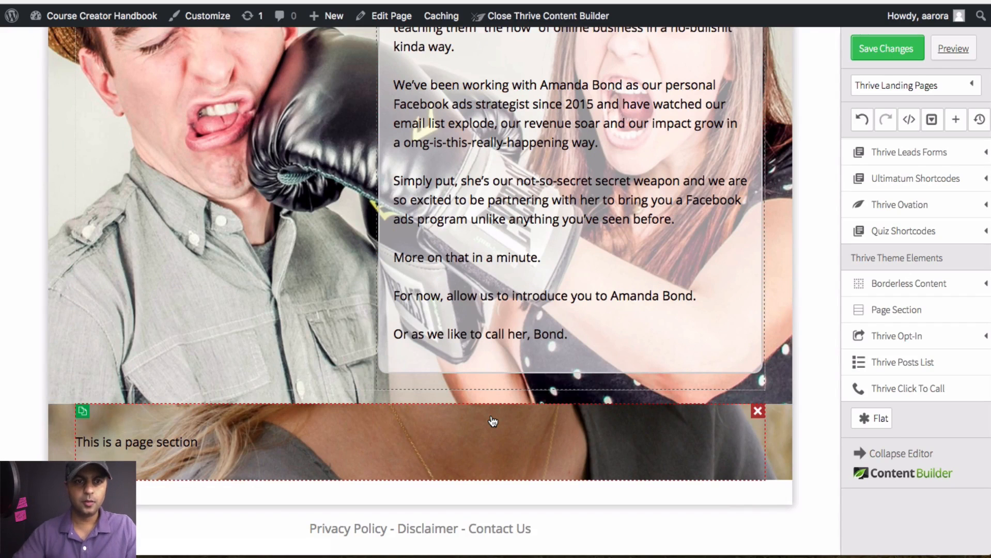
key("ctrl+Tab")
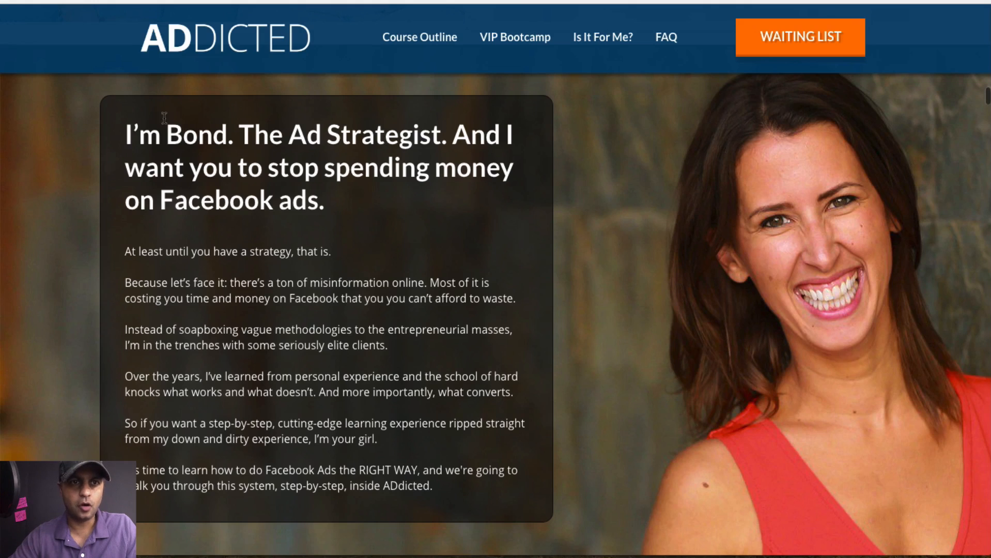
Select the heading and all body text of the "I'm Bond. The Ad Strategist." box and return to the page editor
left_click_drag(123, 135, 468, 491)
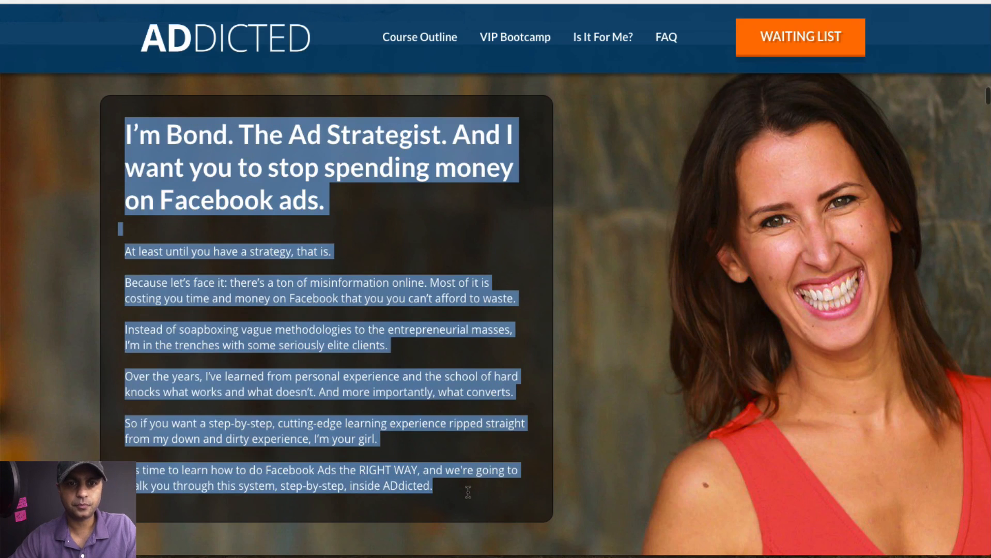
key("ctrl+Tab")
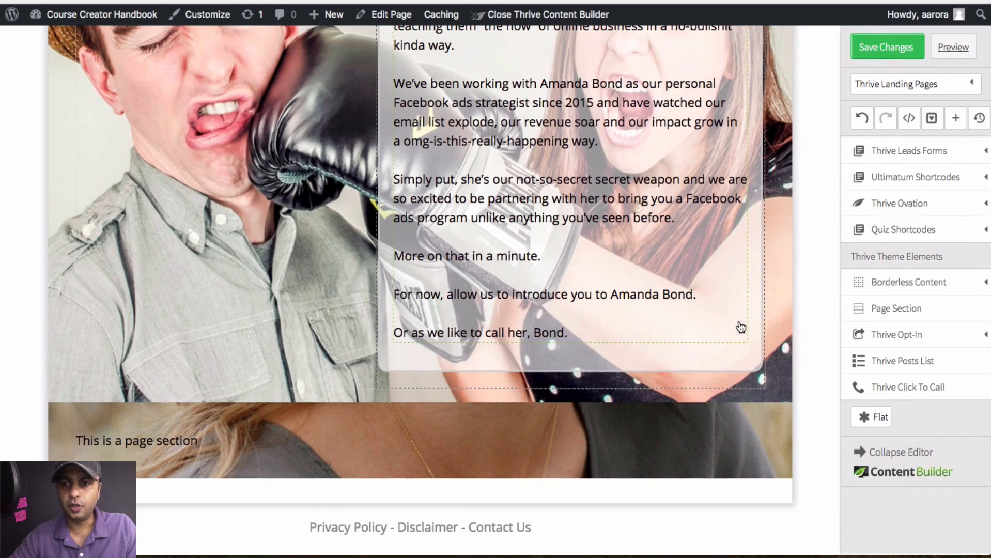
Add a content container to the portrait page section and delete the "This is a page section" placeholder text
scroll(868, 226, "up", 10)
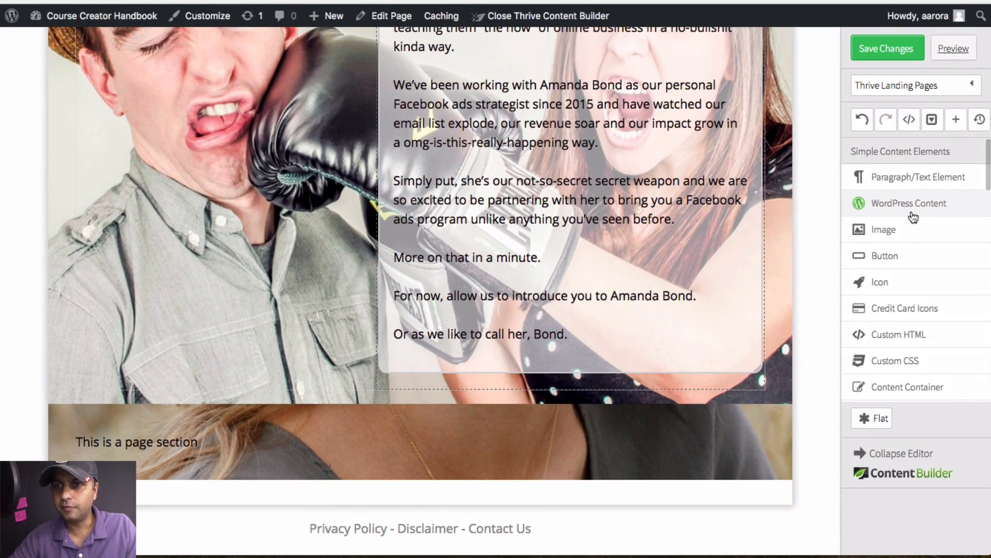
scroll(930, 271, "down", 3)
left_click_drag(935, 317, 292, 439)
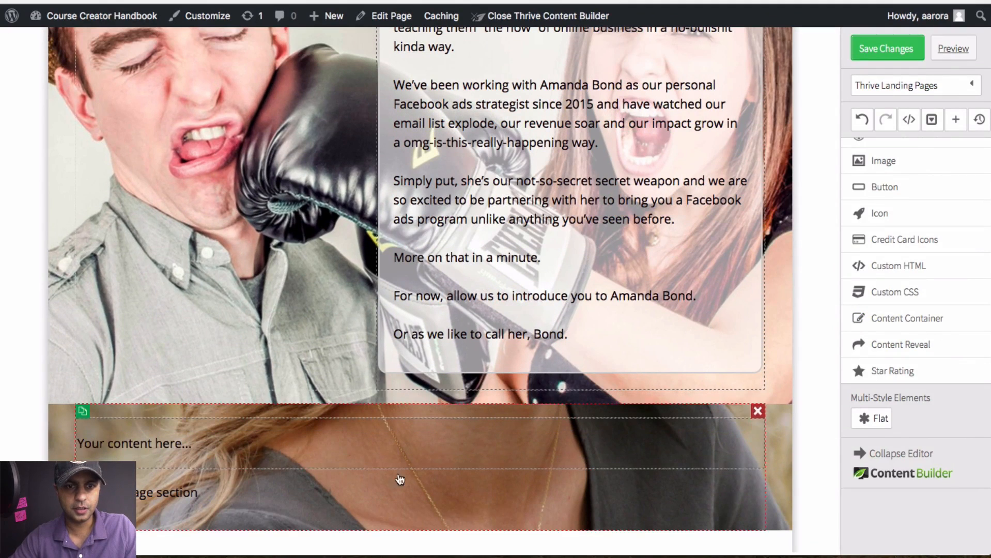
left_click(756, 491)
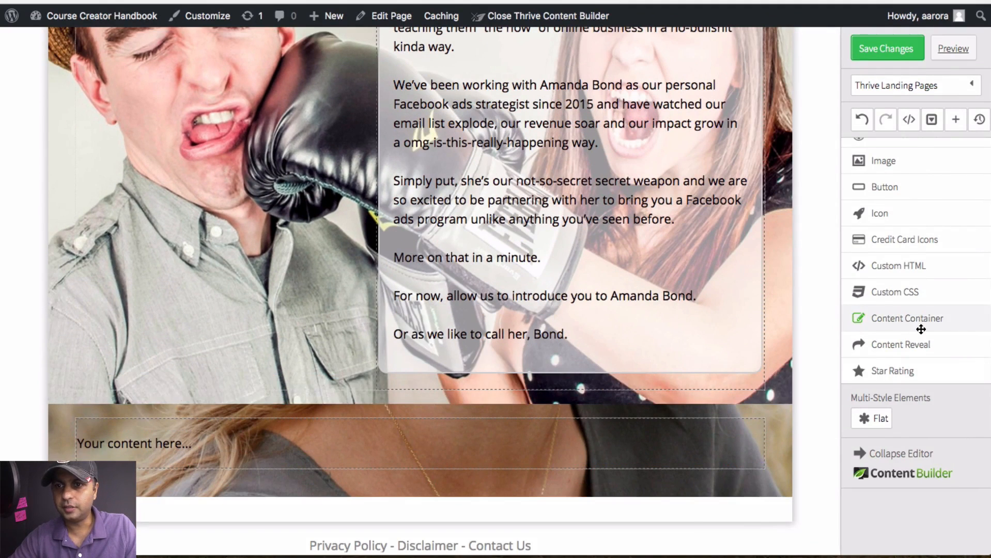
Try a Style 6 content box without headline inside the portrait section's container, and remove it
scroll(920, 323, "down", 3)
left_click(929, 285)
scroll(930, 330, "down", 3)
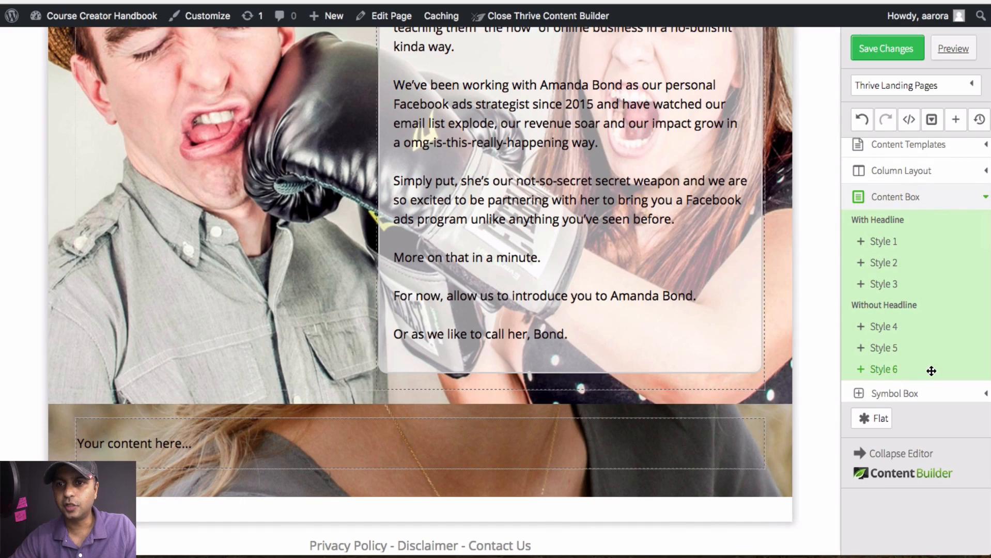
left_click_drag(931, 371, 434, 455)
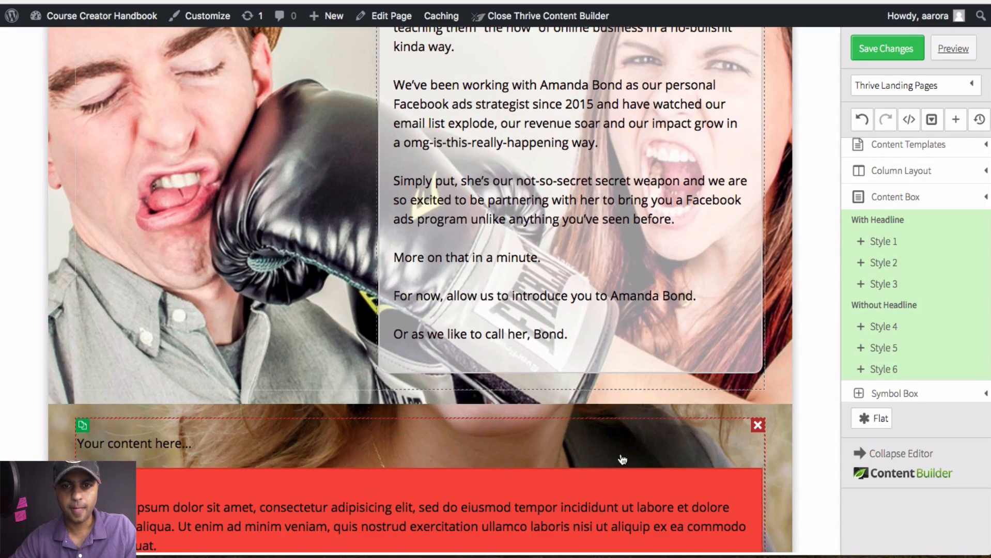
left_click(756, 476)
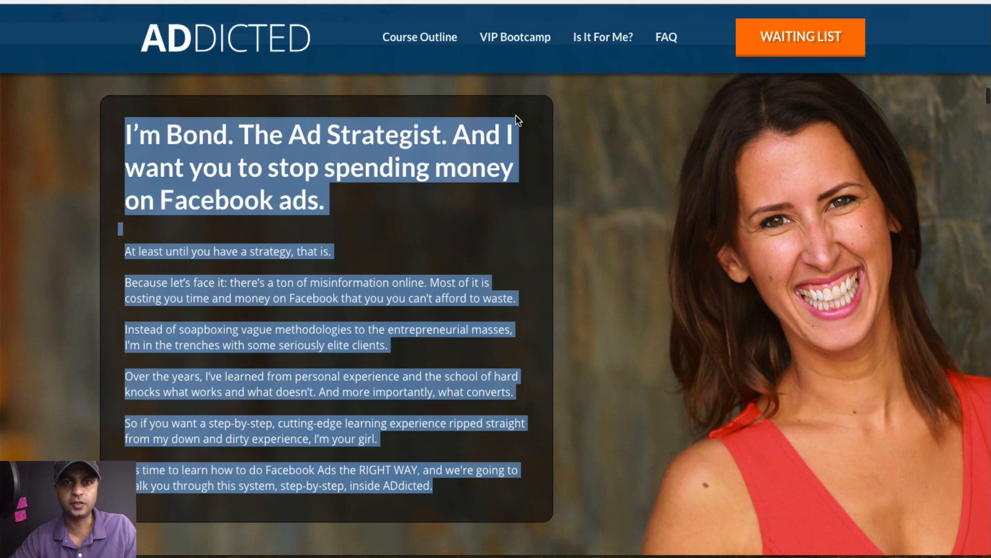
Place a duplicate of the introduction content box in the portrait section's container and delete the "Your content here..." text above it
scroll(517, 120, "up", 10)
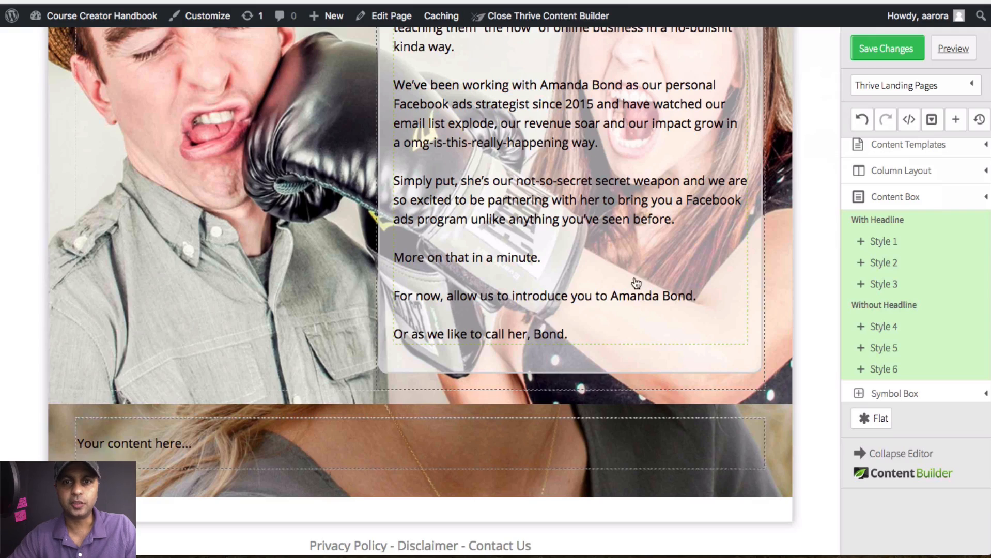
scroll(636, 281, "up", 3)
mouse_move(441, 16)
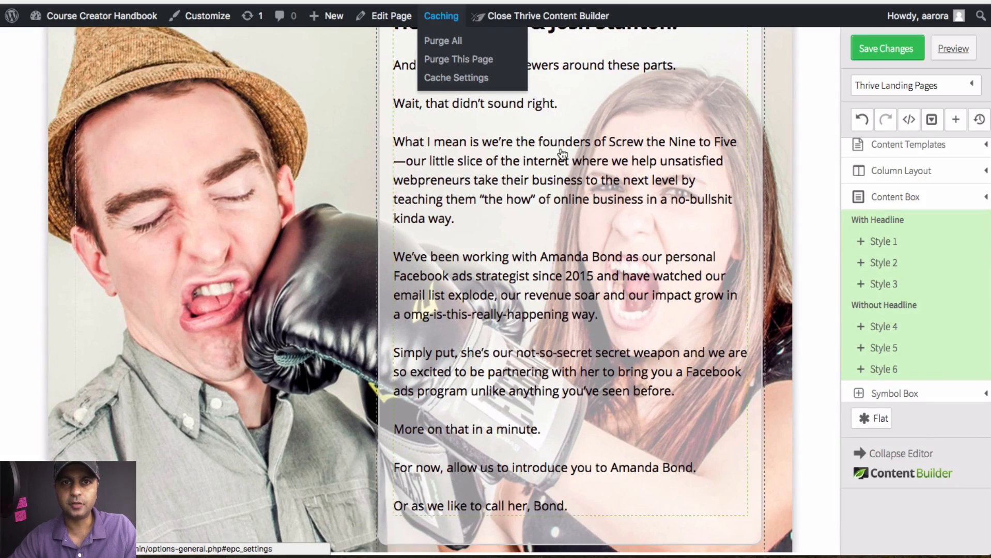
scroll(558, 155, "up", 3)
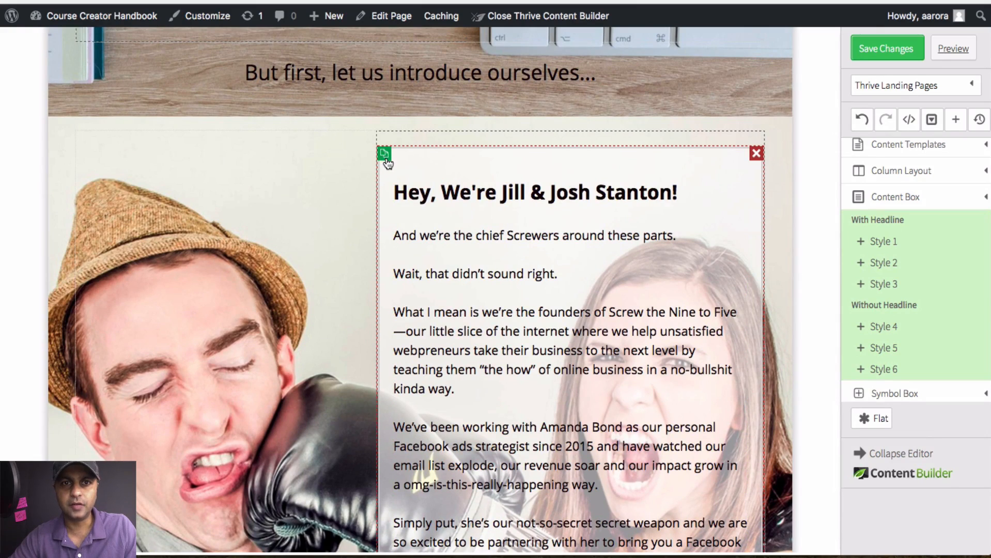
left_click(384, 154)
scroll(343, 274, "down", 10)
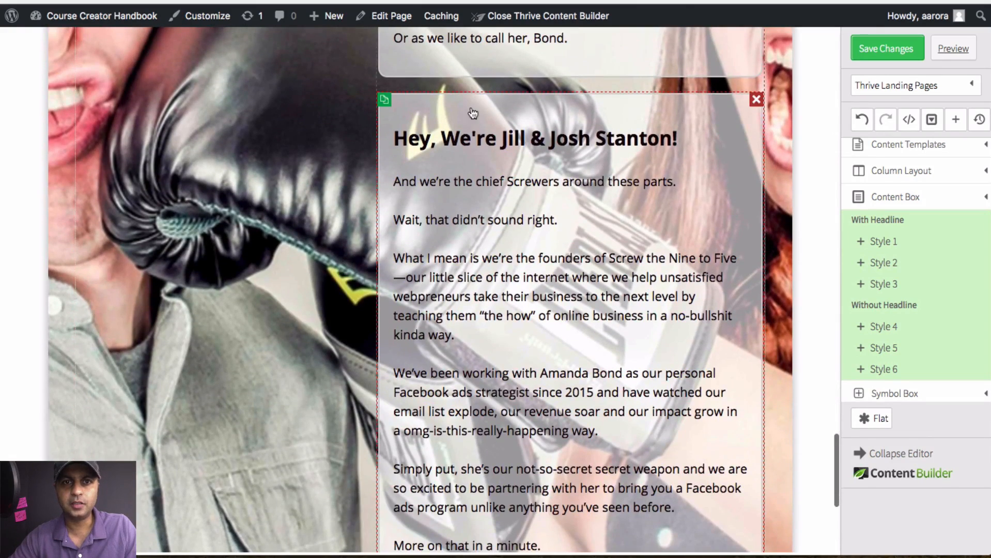
left_click_drag(478, 104, 169, 433)
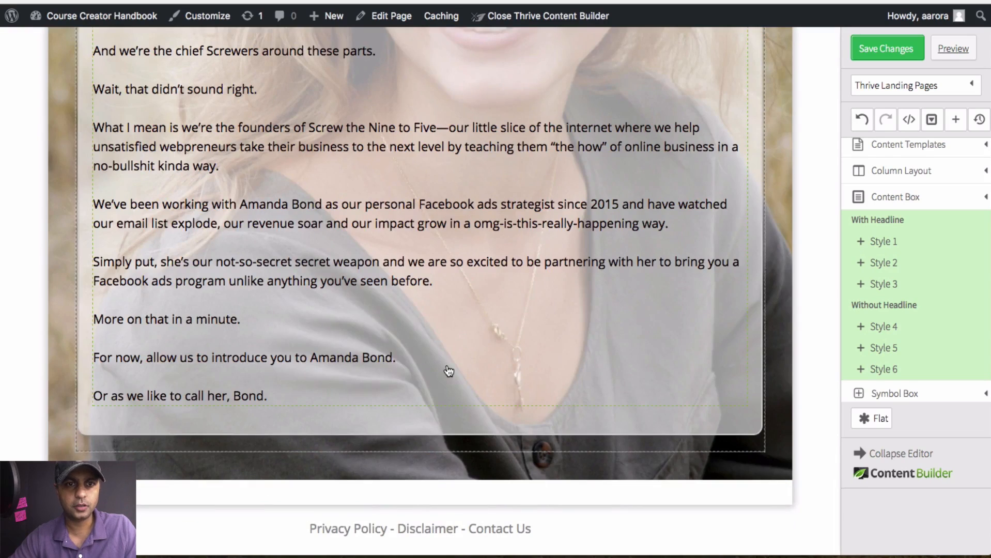
scroll(449, 371, "up", 6)
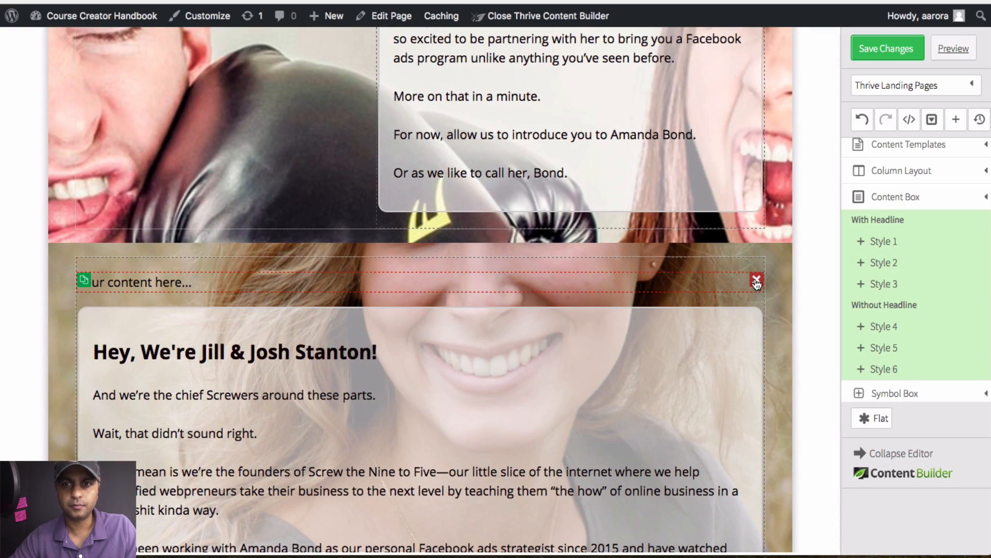
left_click(756, 281)
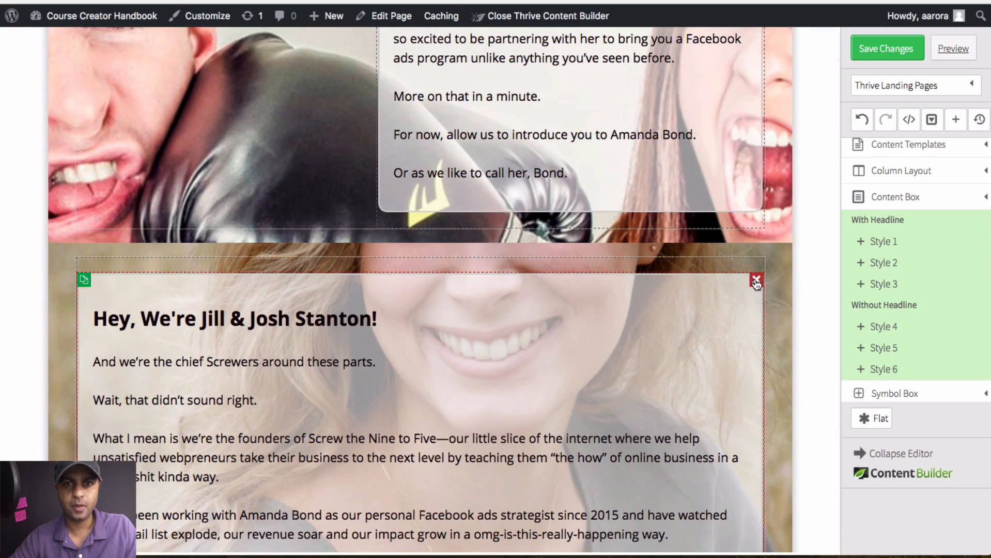
Try the Static image and Full height image options on the portrait section's background and inspect the whole section
left_click(505, 256)
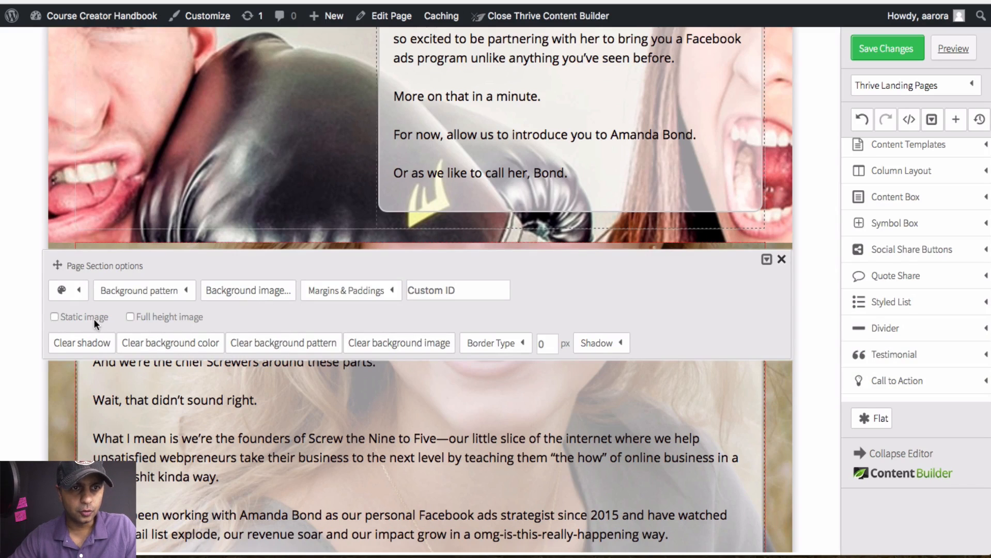
left_click(54, 317)
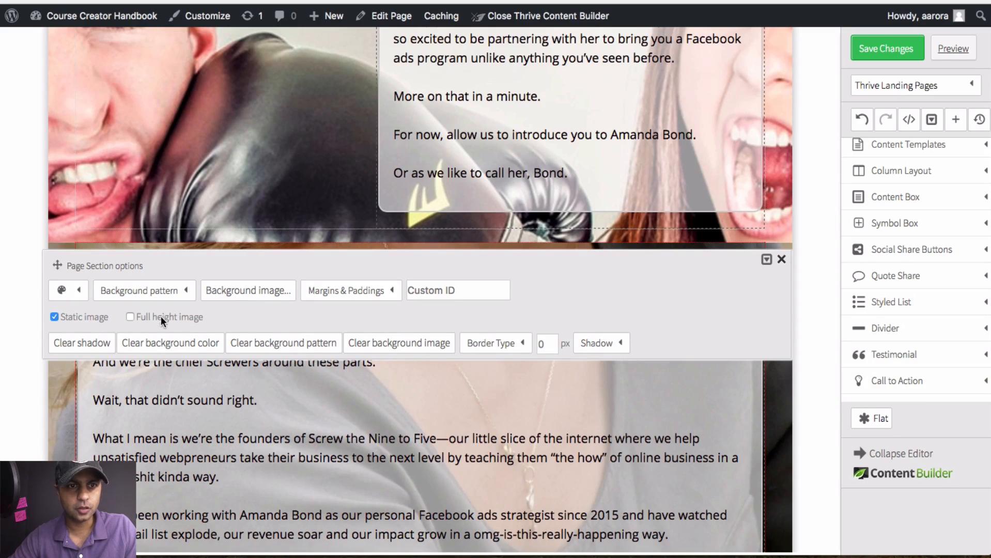
left_click(130, 317)
left_click(54, 317)
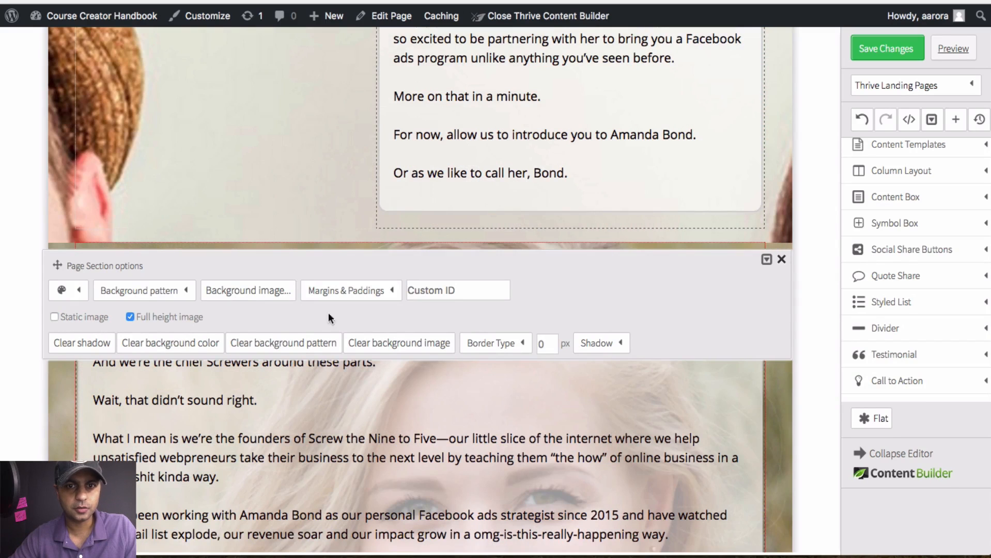
left_click(781, 259)
scroll(785, 265, "down", 5)
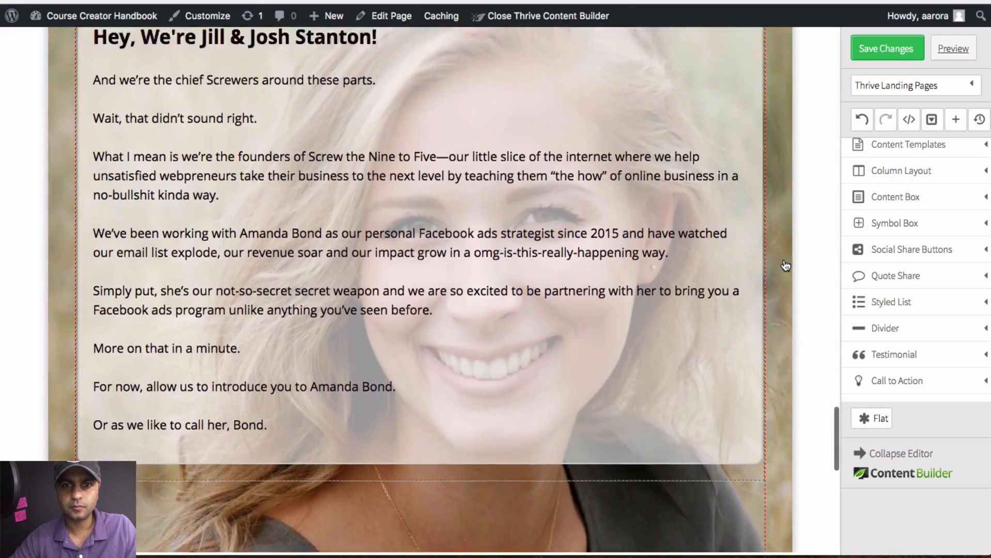
scroll(785, 265, "down", 15)
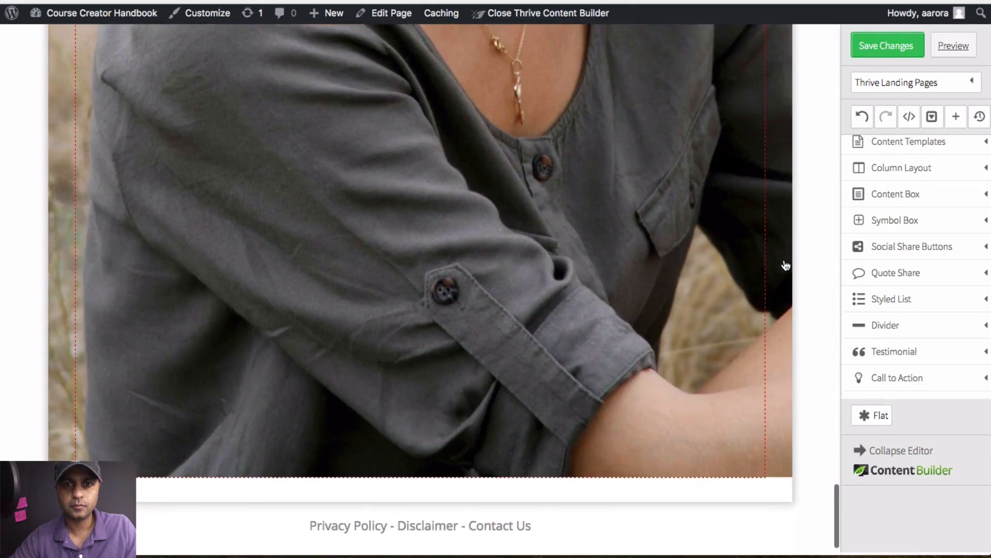
scroll(785, 266, "up", 10)
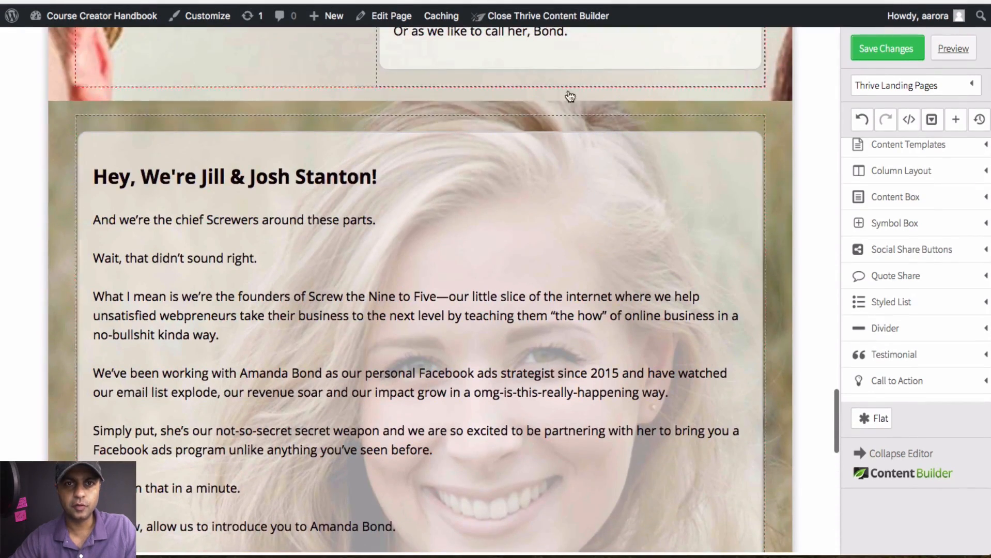
Try the portrait section's background as a static image only, check it while moving through the page, and turn the option off
left_click(562, 111)
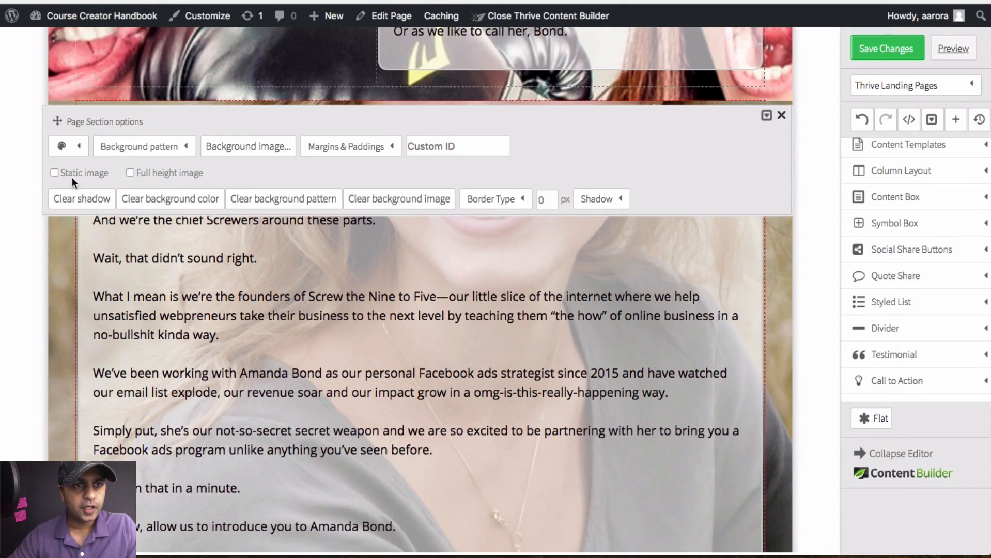
left_click(54, 173)
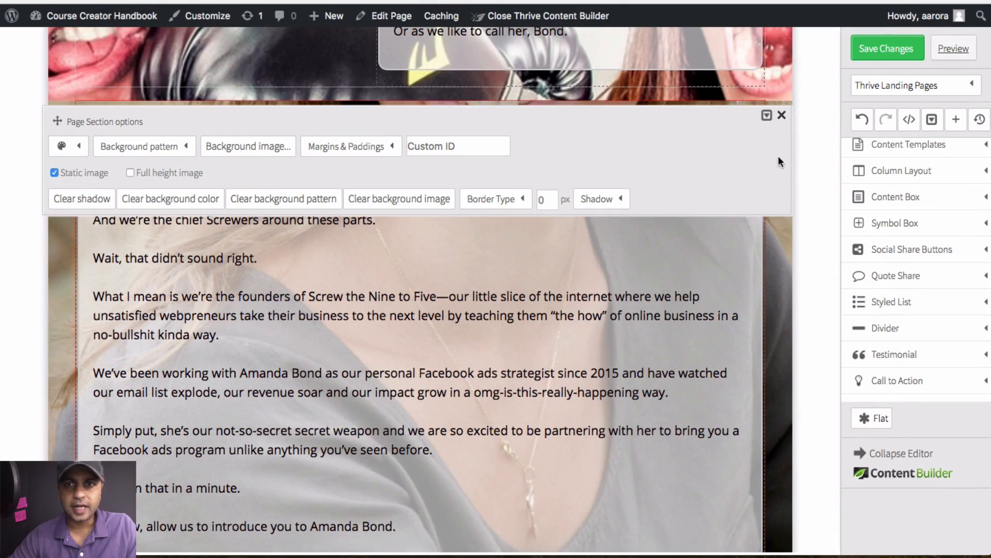
left_click(781, 114)
scroll(779, 266, "down", 4)
scroll(780, 266, "up", 2)
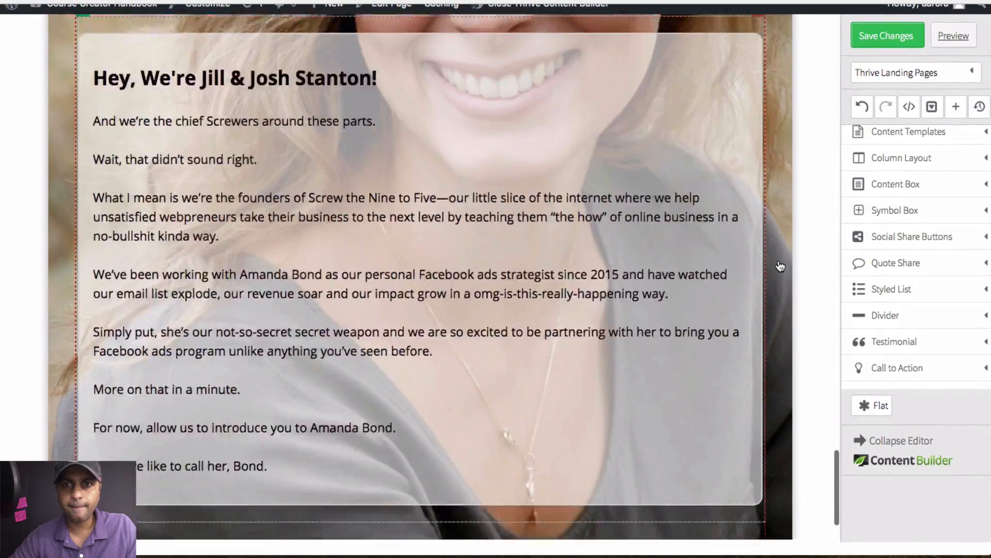
scroll(780, 266, "up", 6)
scroll(780, 266, "down", 7)
scroll(780, 266, "up", 2)
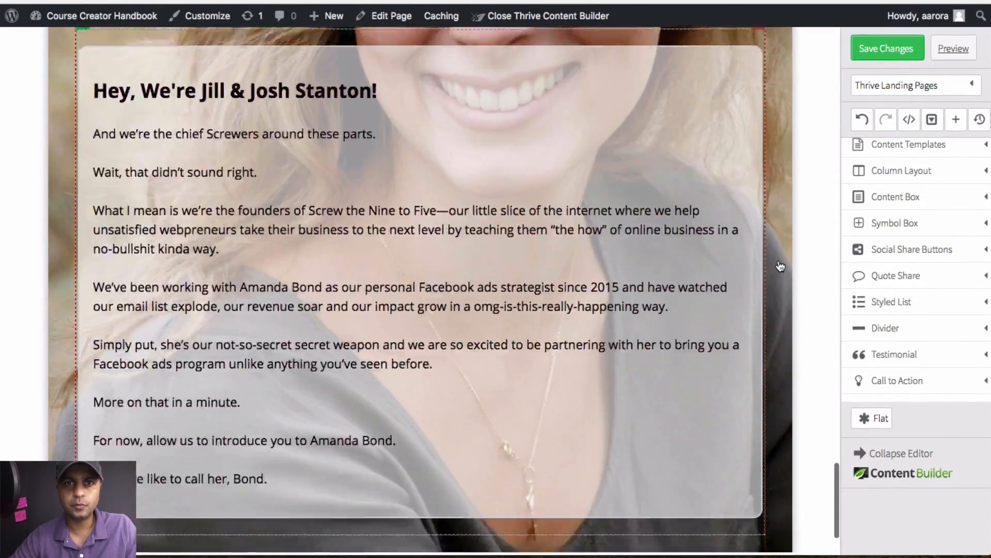
scroll(780, 266, "up", 2)
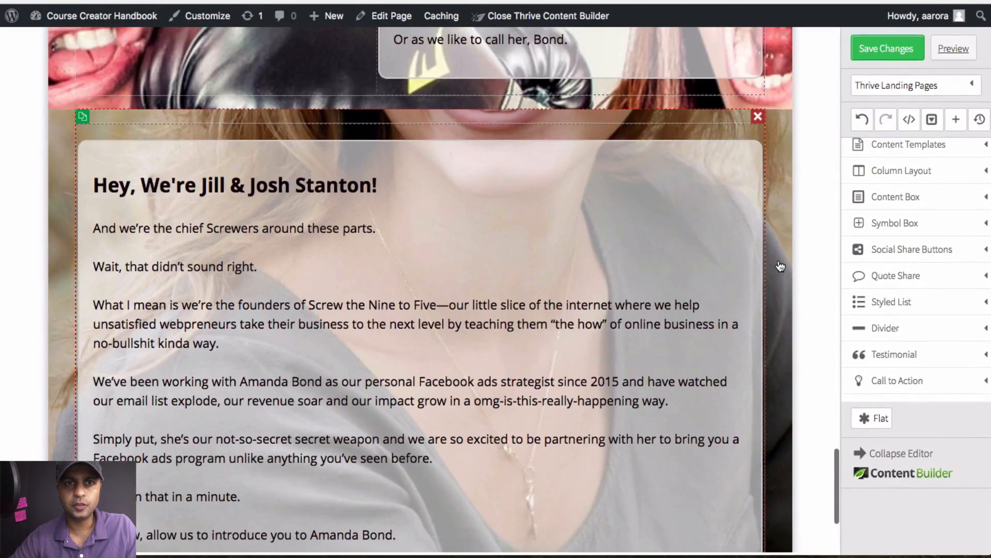
left_click(137, 120)
left_click(69, 180)
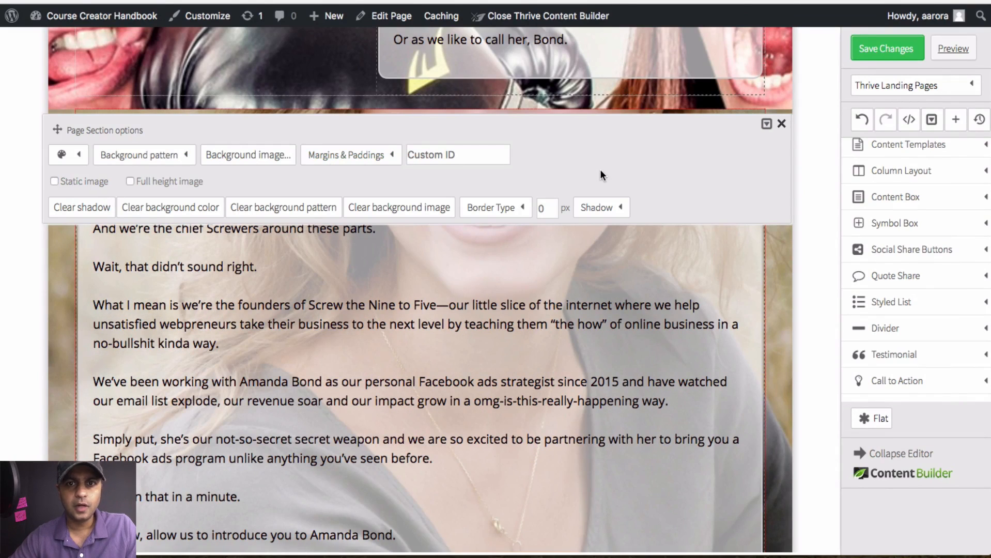
left_click(782, 124)
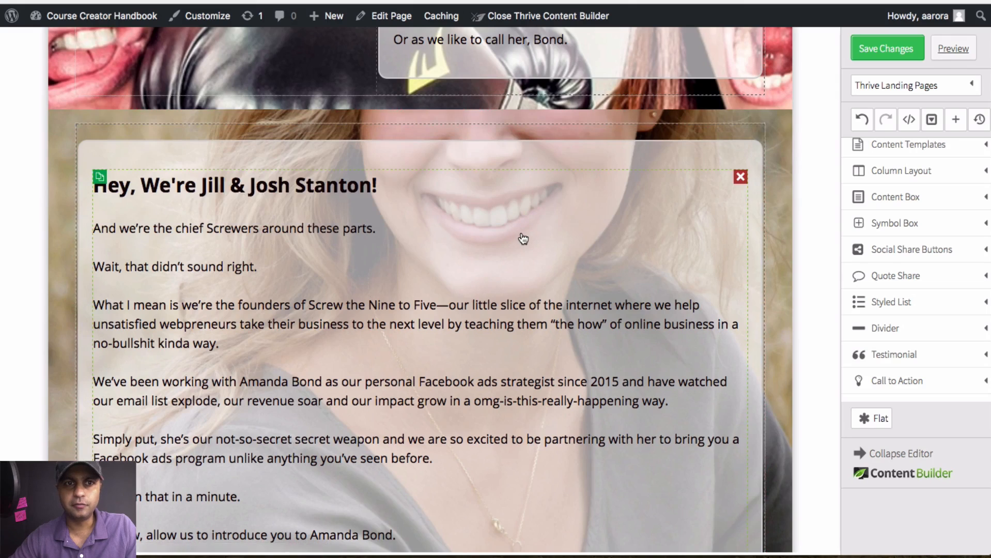
Compare the portrait section's content box with the dark "I'm Bond. The Ad Strategist." box on the ADDICTED reference page
scroll(523, 238, "down", 2)
scroll(523, 238, "down", 2)
scroll(524, 239, "up", 4)
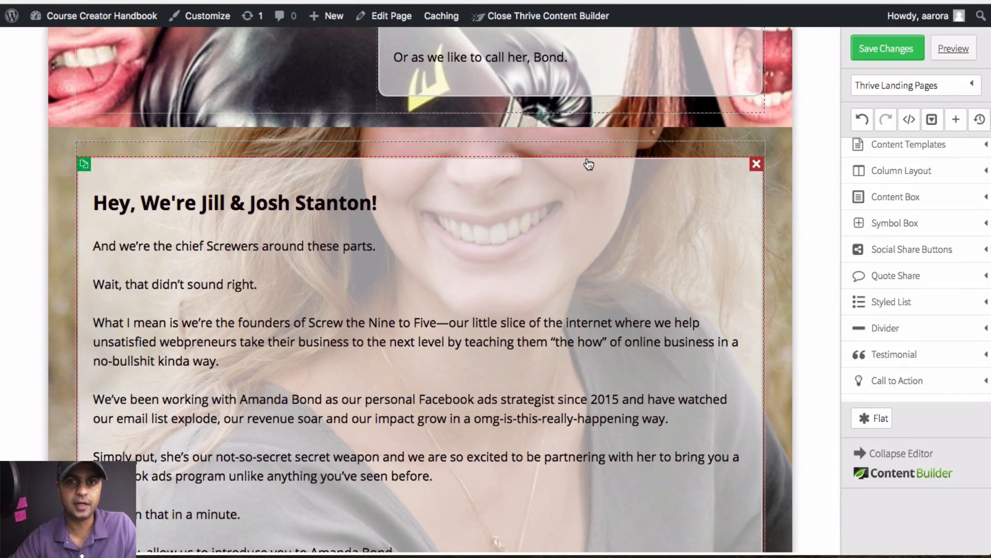
key("ctrl+Tab")
scroll(586, 157, "down", 8)
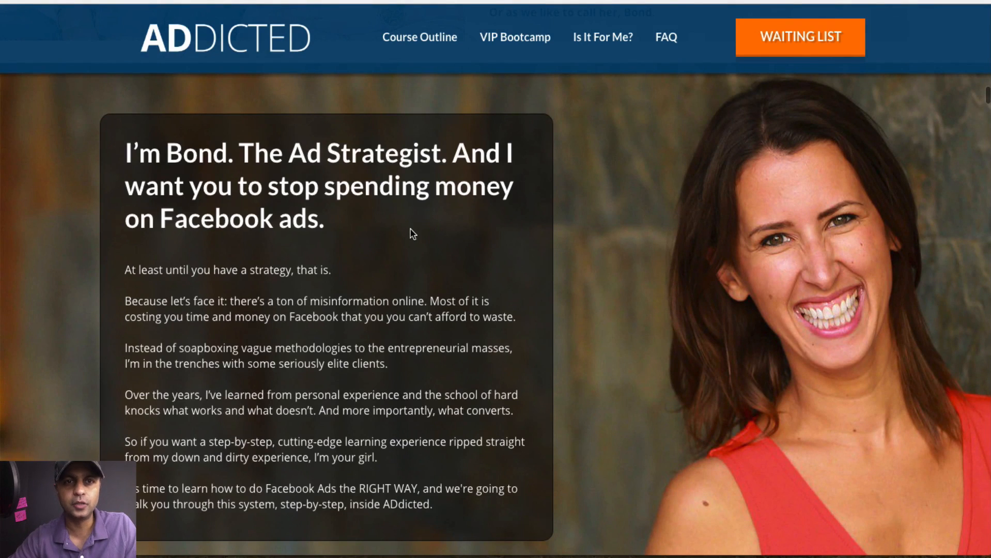
key("ctrl+Tab")
Set the portrait section's content box background to the black swatch at 56% opacity
scroll(412, 234, "down", 1)
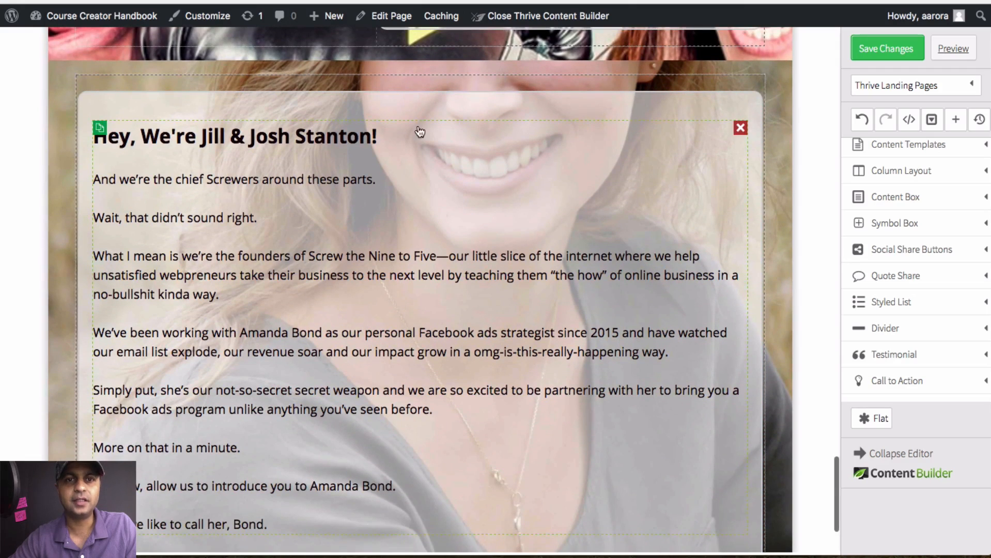
left_click(420, 104)
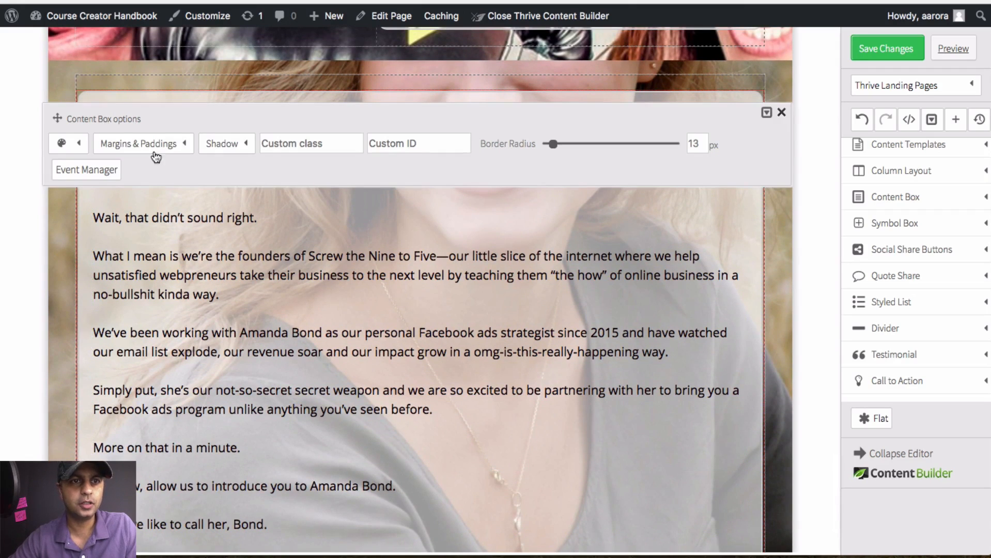
left_click(74, 150)
left_click(221, 196)
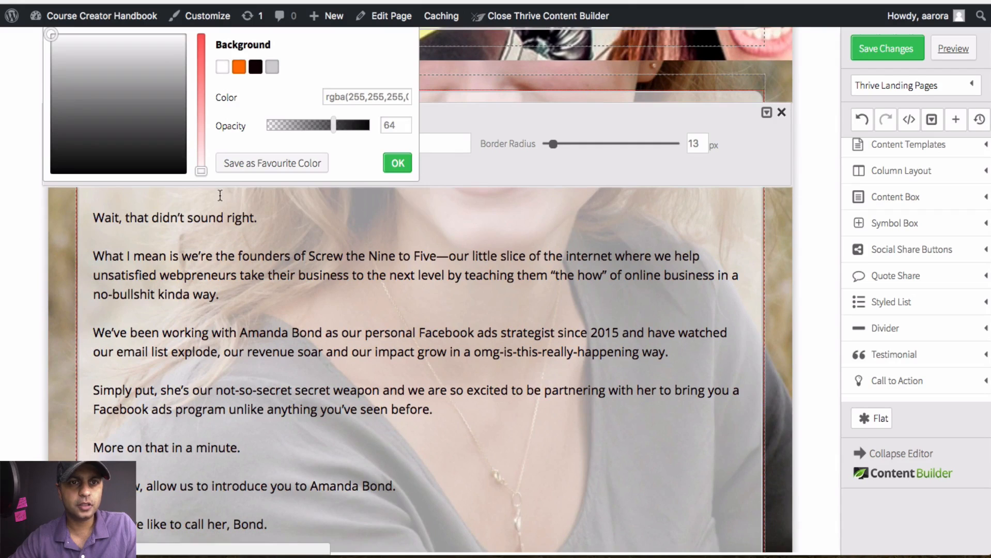
left_click(255, 69)
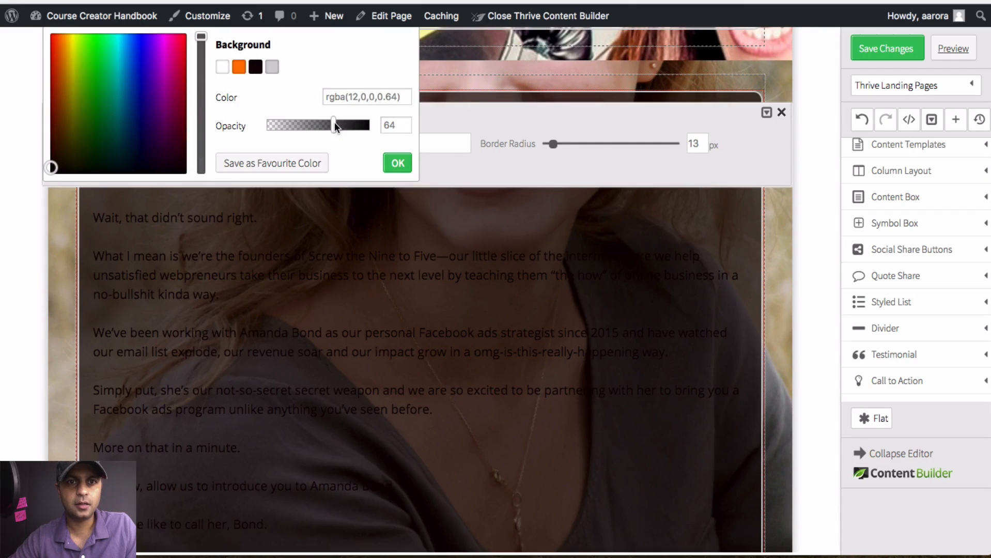
left_click_drag(335, 124, 327, 124)
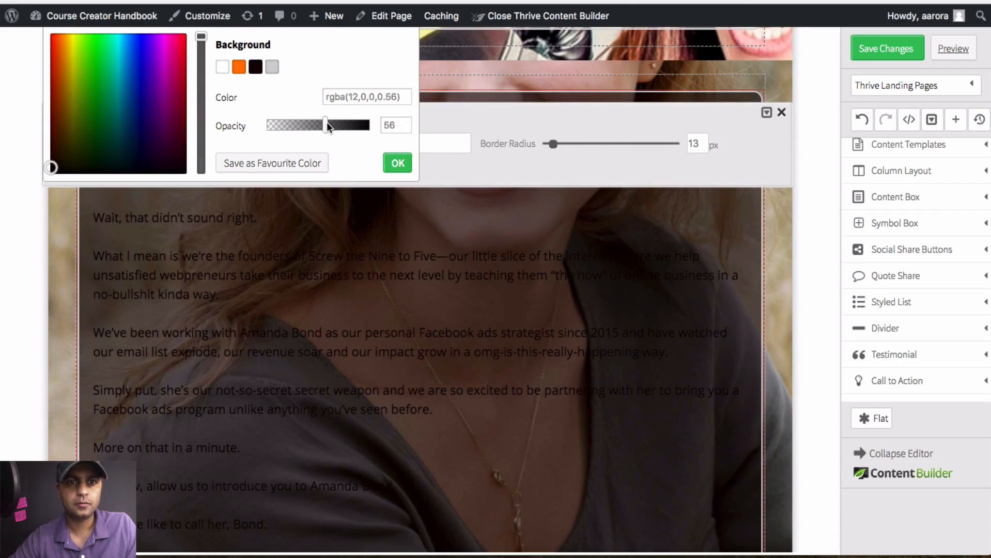
left_click(396, 163)
left_click(783, 113)
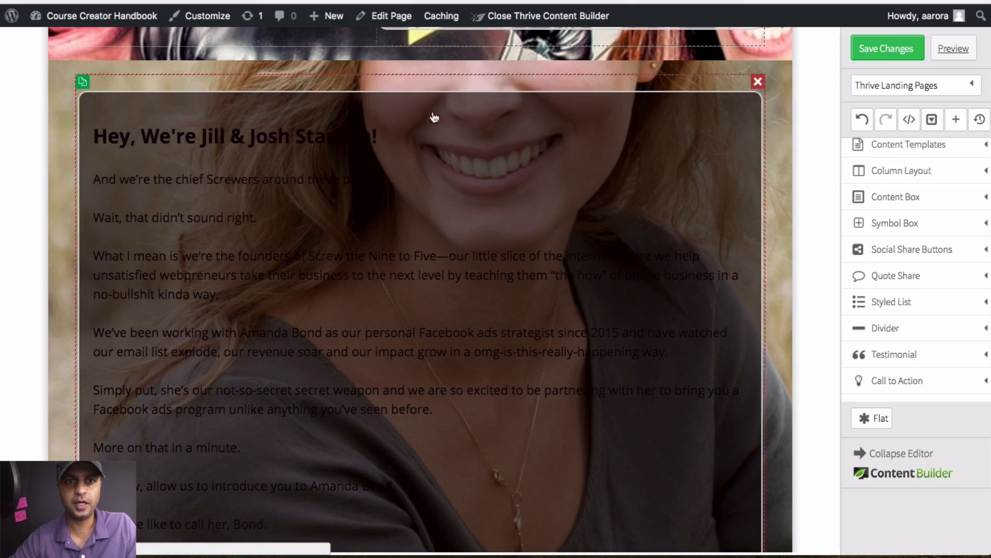
Change all the text inside the portrait section's content box to white (#ffffff)
left_click(397, 153)
key("ctrl+a")
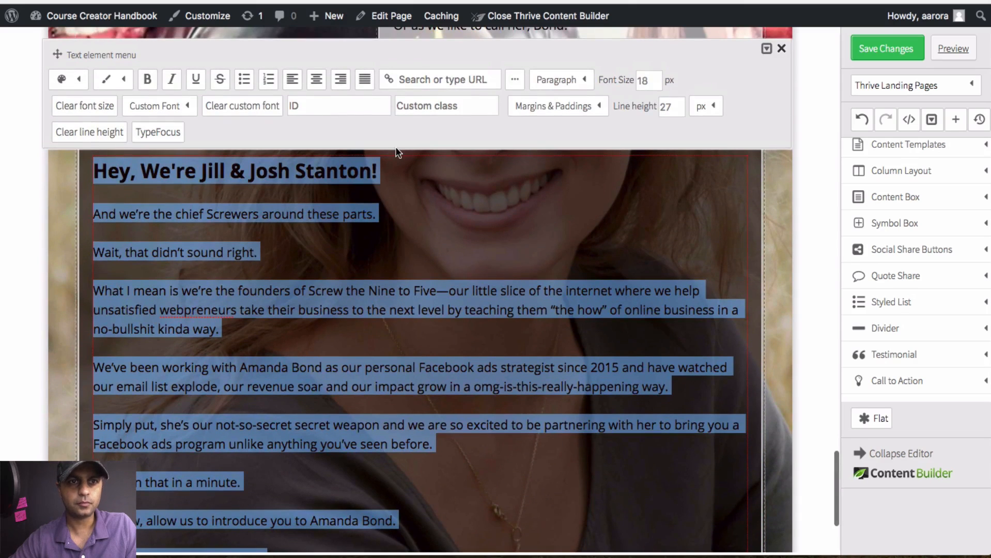
left_click(60, 89)
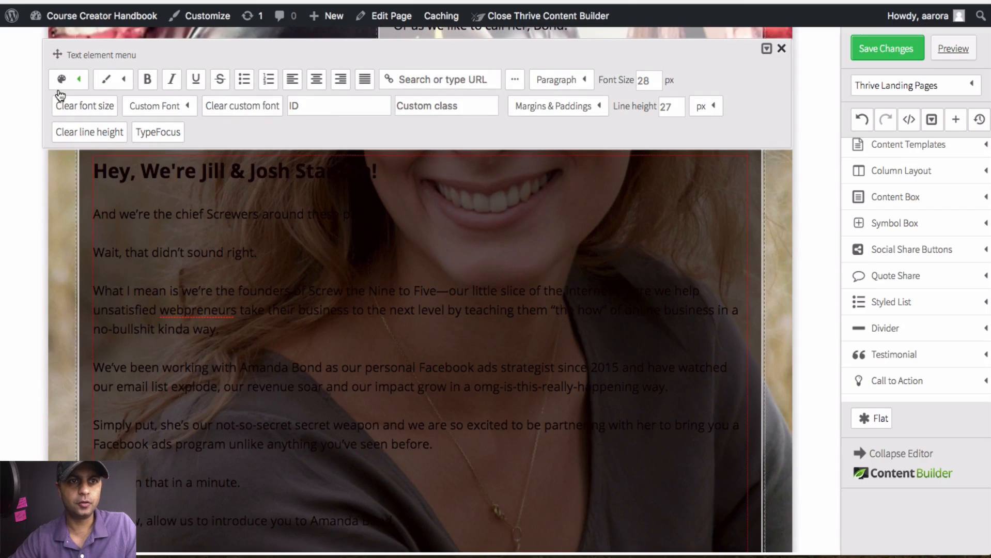
left_click(77, 91)
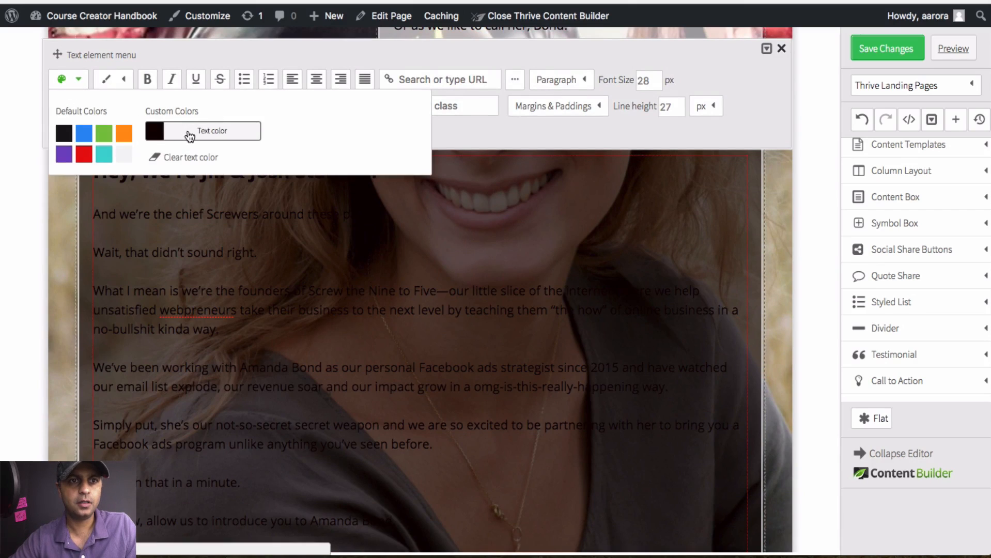
left_click(165, 129)
left_click(222, 33)
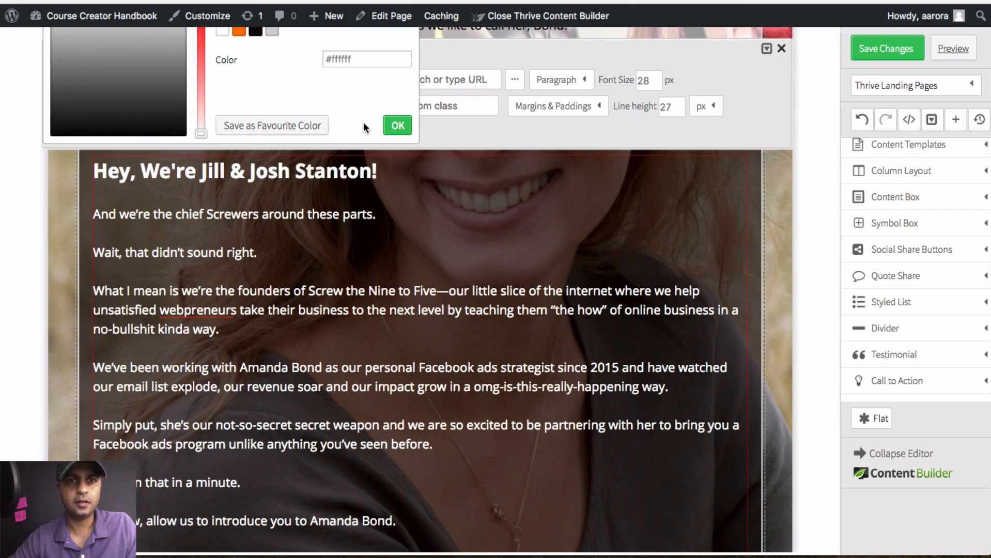
left_click(394, 128)
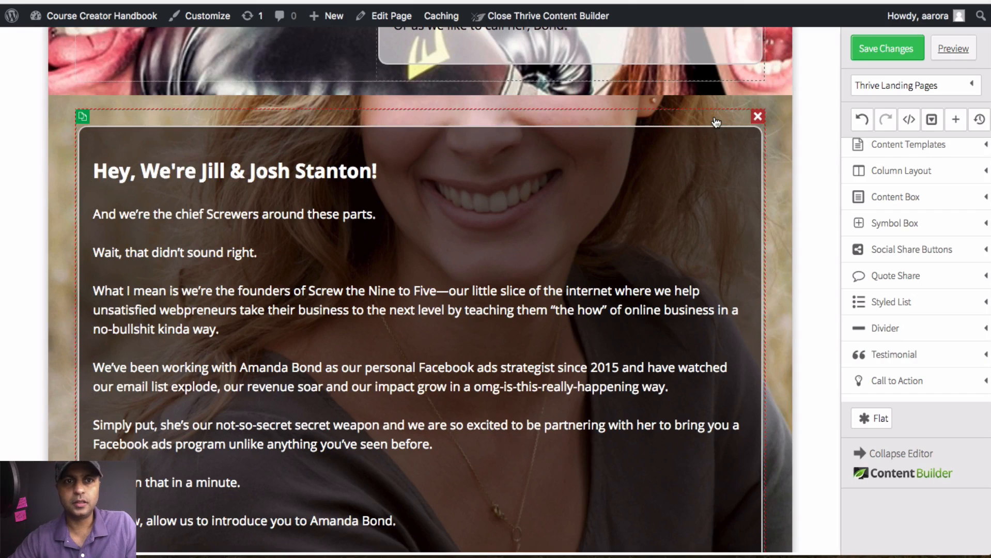
Limit the portrait section's content container to a maximum width of 648 and align it left
left_click(716, 122)
left_click_drag(366, 158, 320, 161)
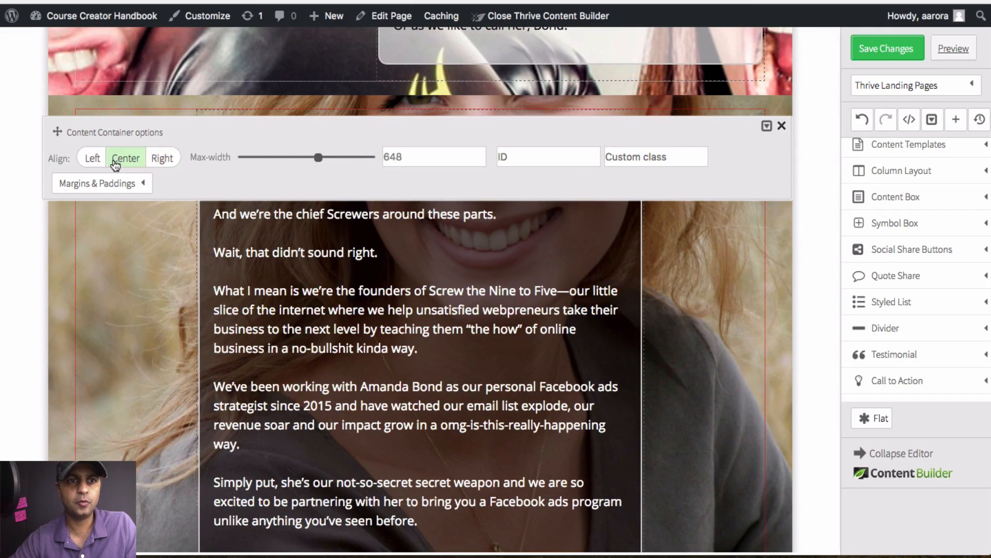
left_click(93, 159)
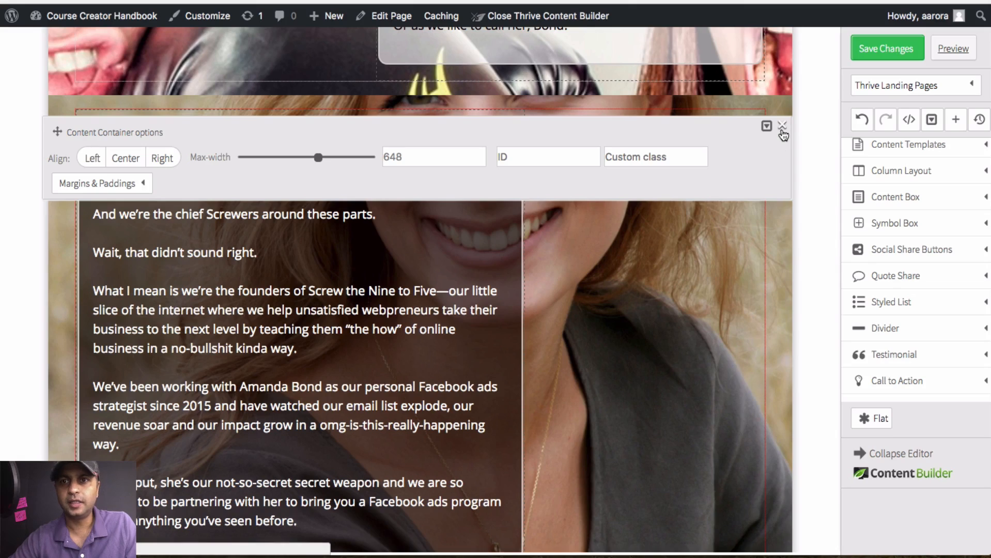
left_click(781, 126)
scroll(770, 211, "down", 3)
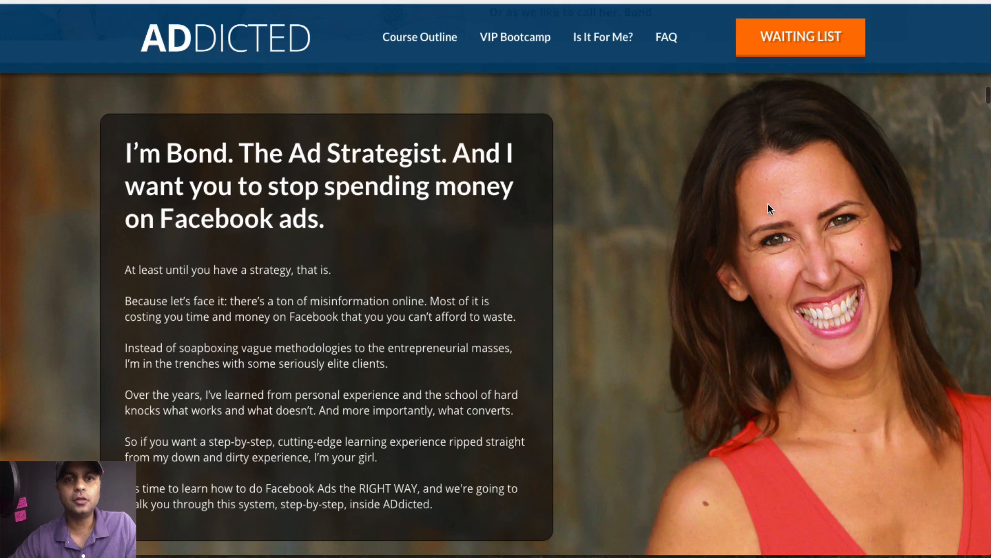
Examine the "What the Hell is ADdicted?" section and the endorsement testimonial on the ADDICTED reference page
scroll(769, 206, "down", 10)
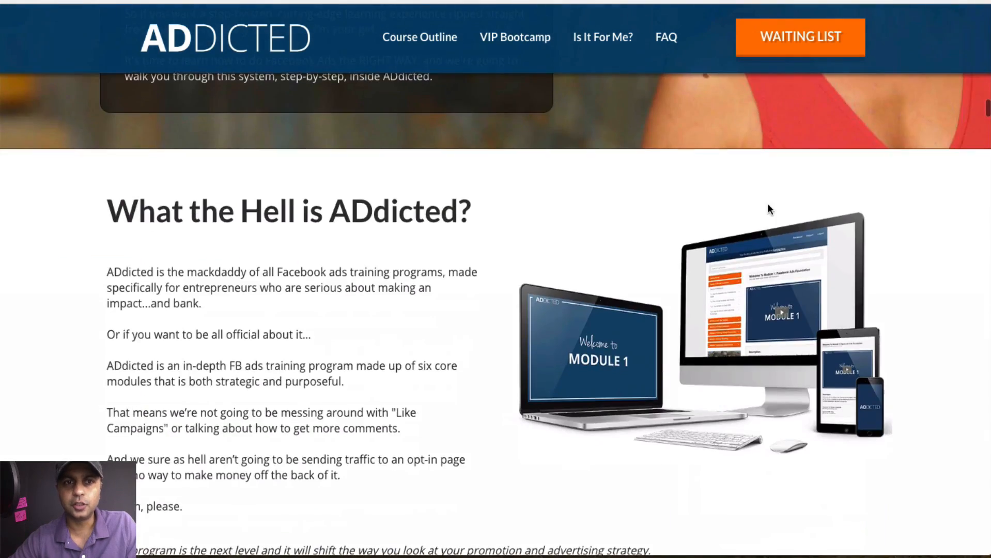
scroll(767, 206, "down", 5)
scroll(768, 206, "up", 3)
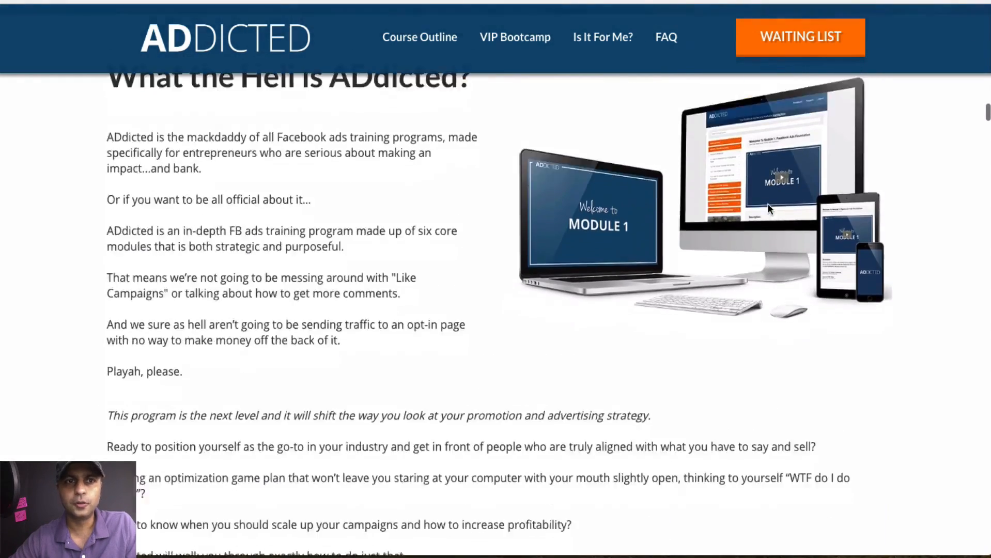
scroll(768, 205, "down", 10)
scroll(768, 205, "up", 3)
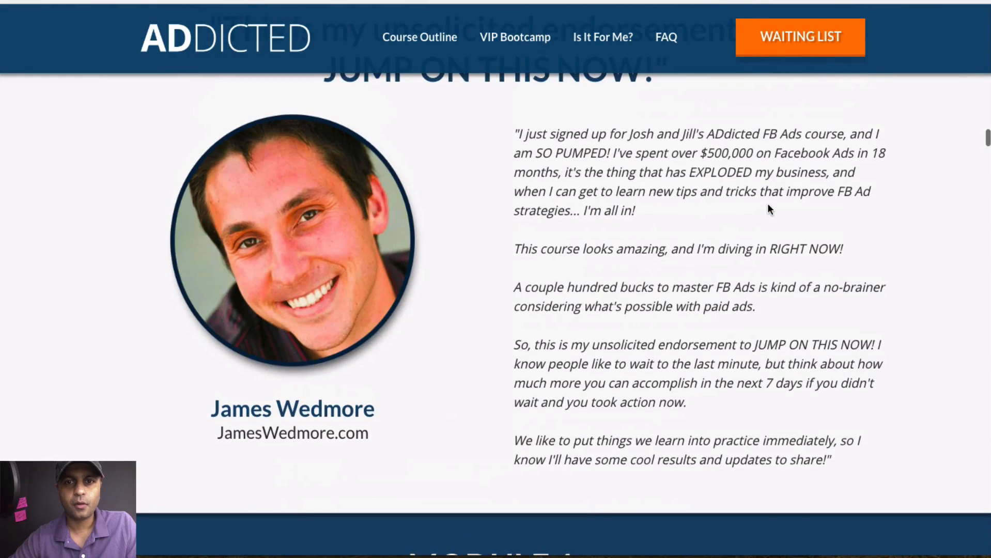
scroll(768, 207, "up", 1)
scroll(539, 317, "down", 1)
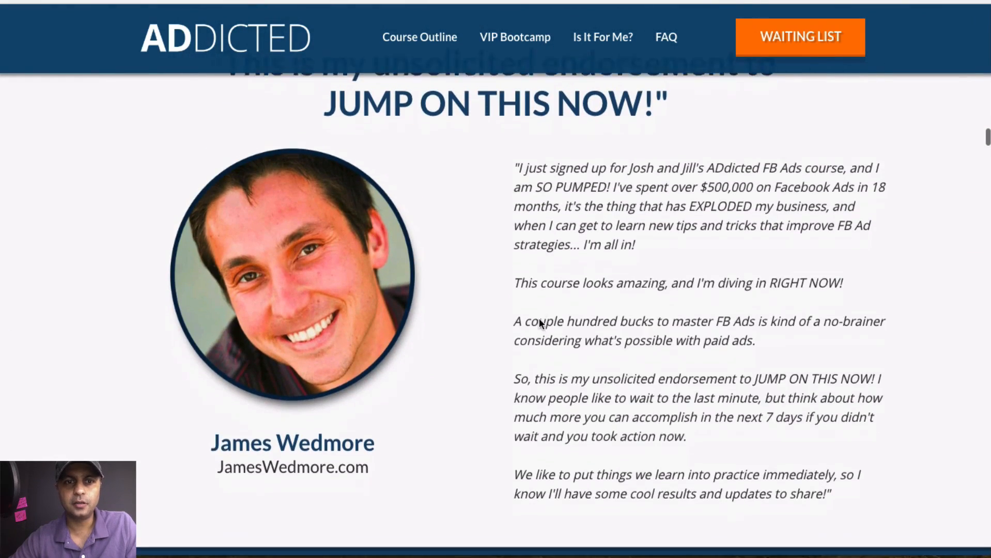
scroll(539, 318, "up", 2)
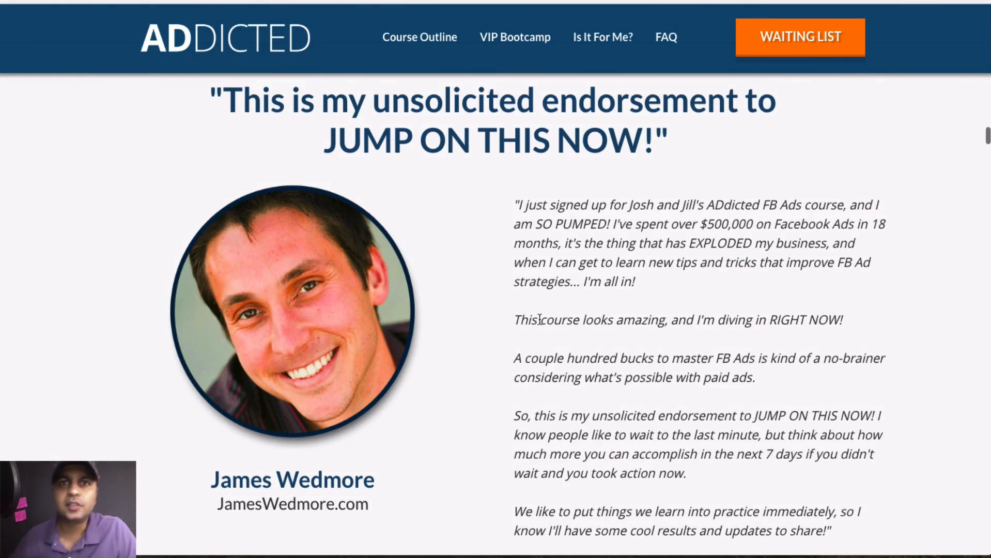
scroll(540, 319, "up", 1)
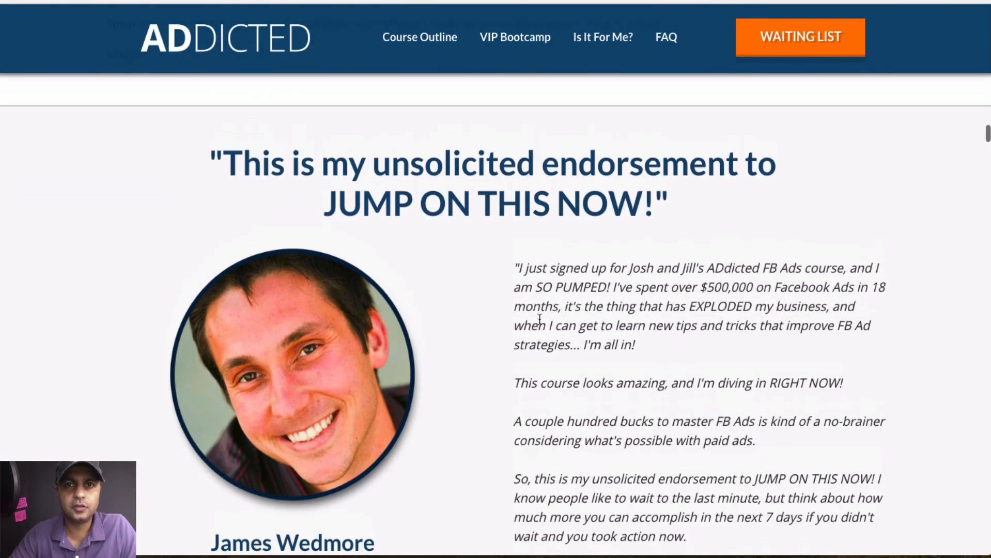
Look through the module and lesson sections of the reference page and return to the endorsement testimonial
scroll(539, 319, "down", 15)
scroll(539, 319, "down", 15)
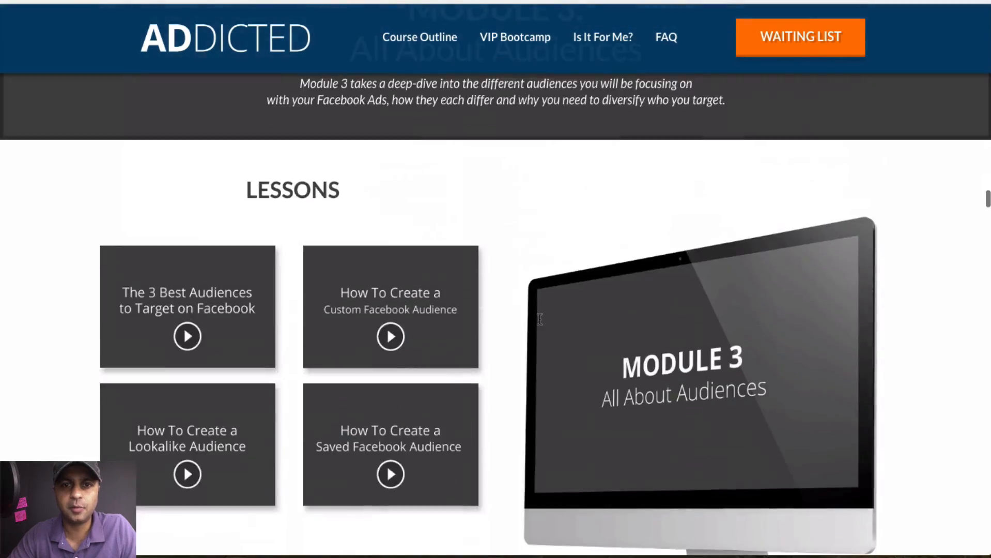
scroll(539, 319, "up", 15)
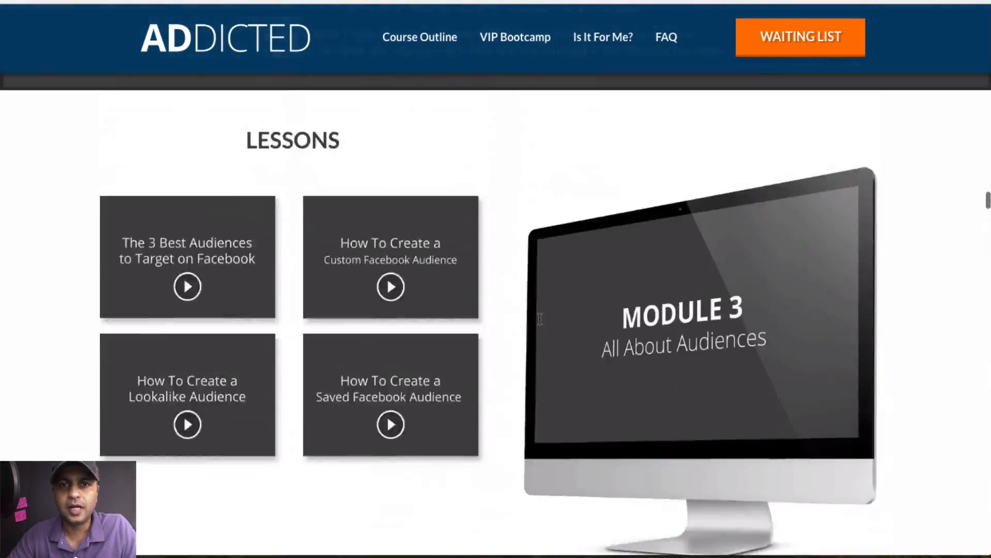
scroll(540, 319, "down", 5)
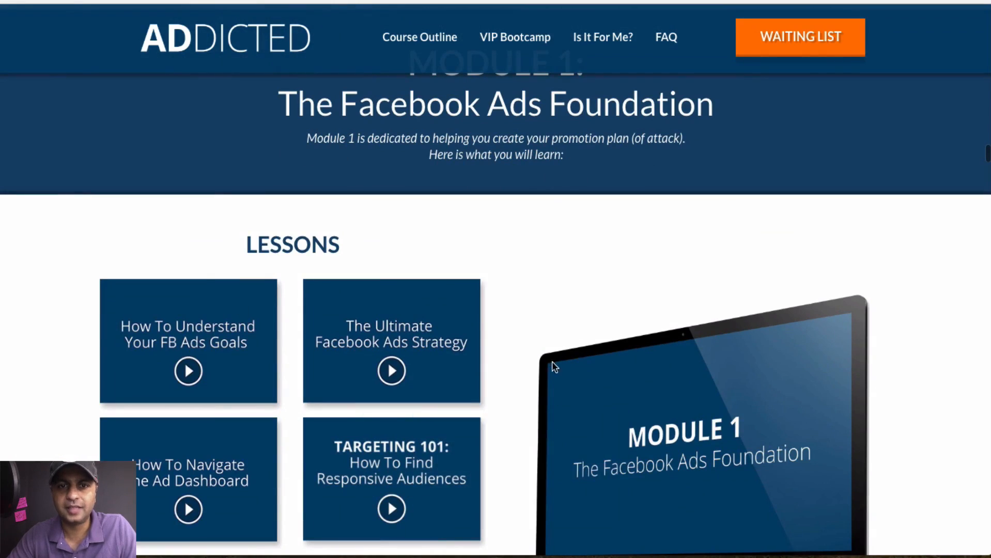
scroll(552, 361, "down", 3)
scroll(551, 360, "up", 1)
scroll(551, 361, "up", 10)
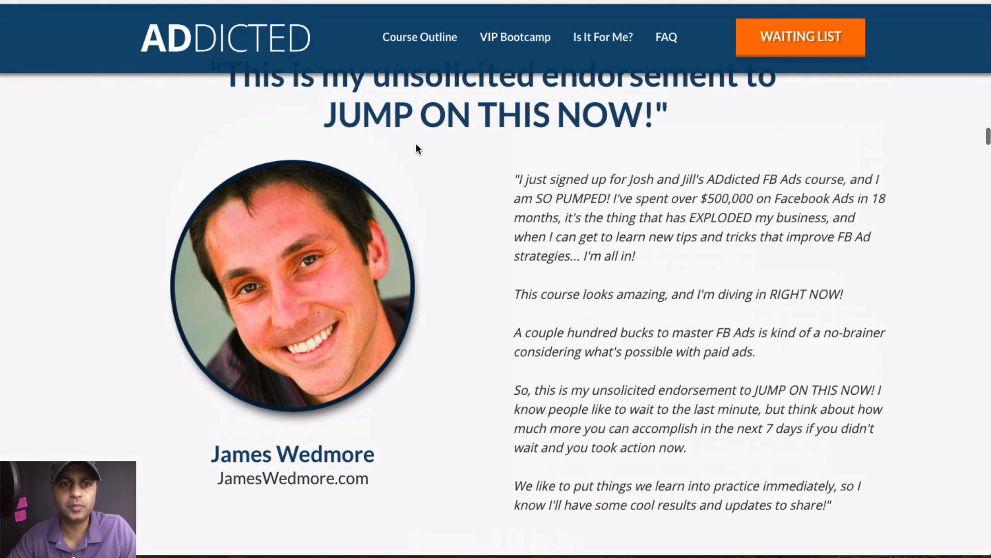
scroll(417, 147, "up", 1)
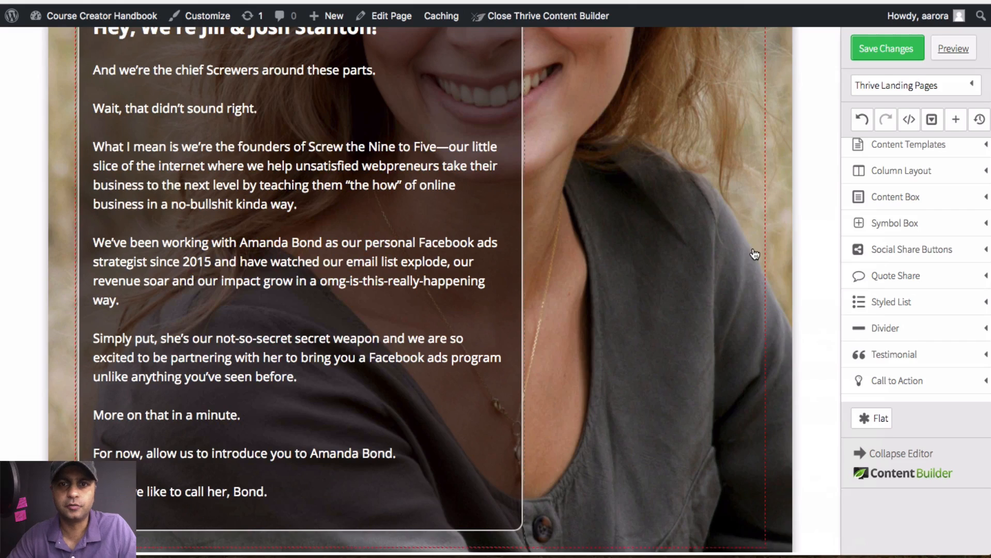
Add a new Page Section element directly below the portrait section
scroll(752, 254, "down", 3)
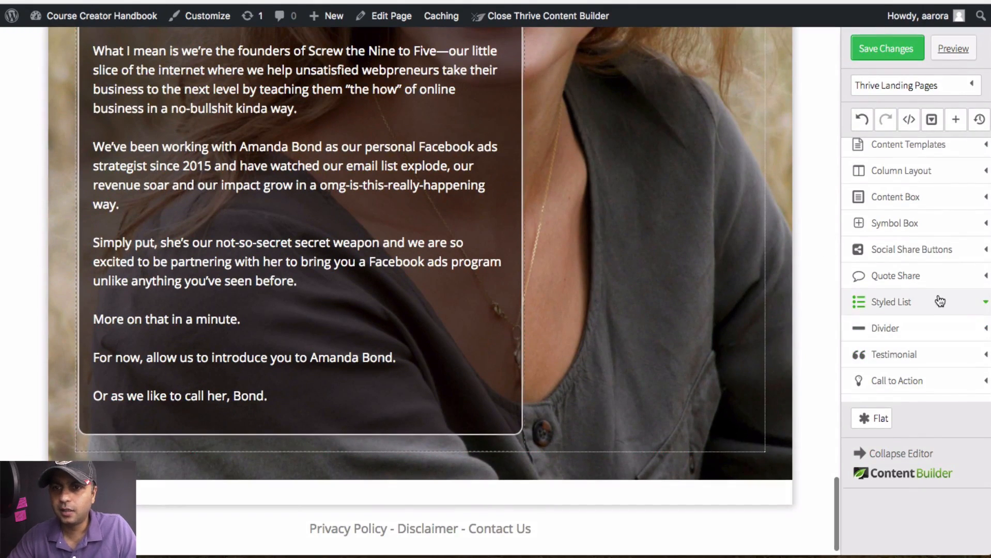
scroll(939, 301, "down", 3)
left_click_drag(940, 304, 407, 475)
scroll(407, 478, "down", 3)
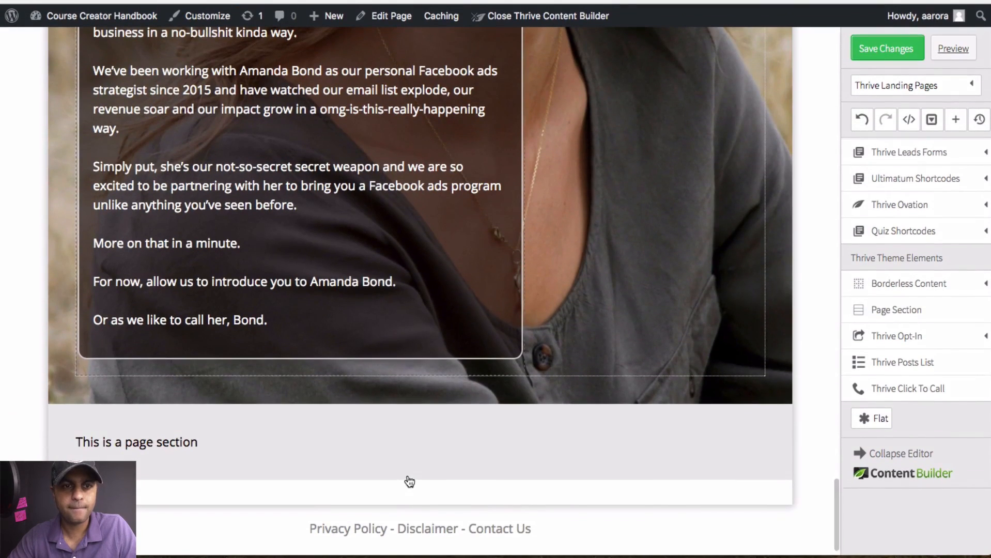
Set the new page section's background colour to white at 100% opacity
left_click(359, 405)
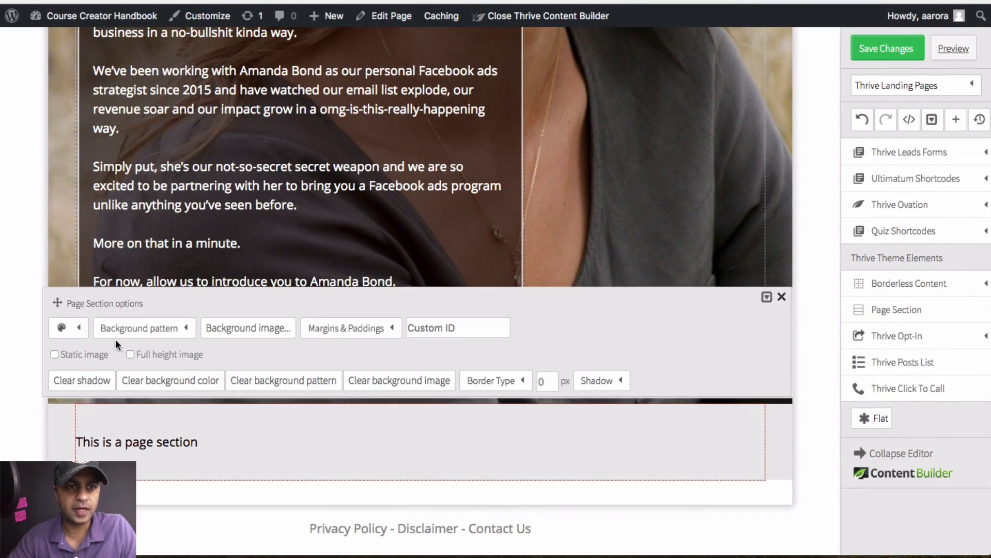
left_click(77, 330)
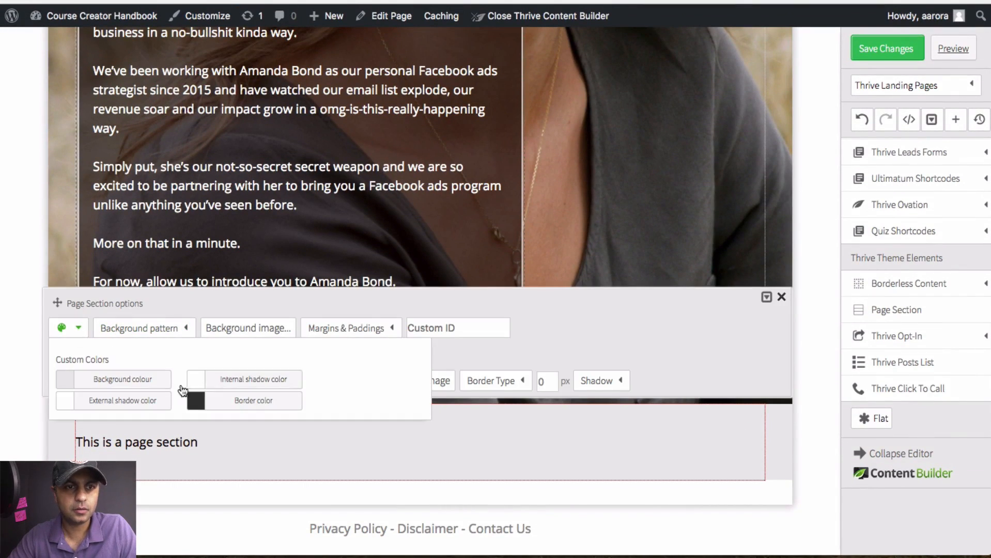
left_click(153, 377)
left_click(222, 277)
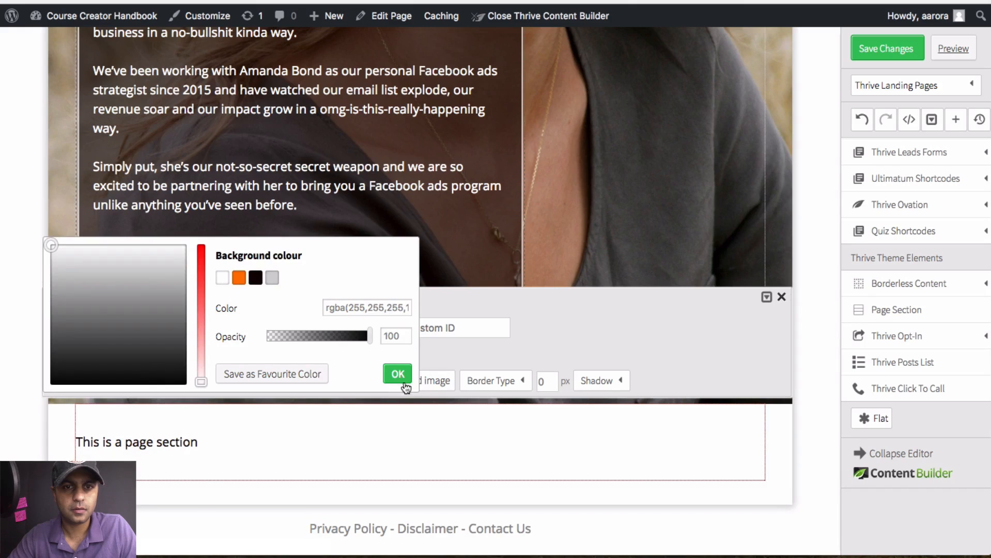
left_click(400, 377)
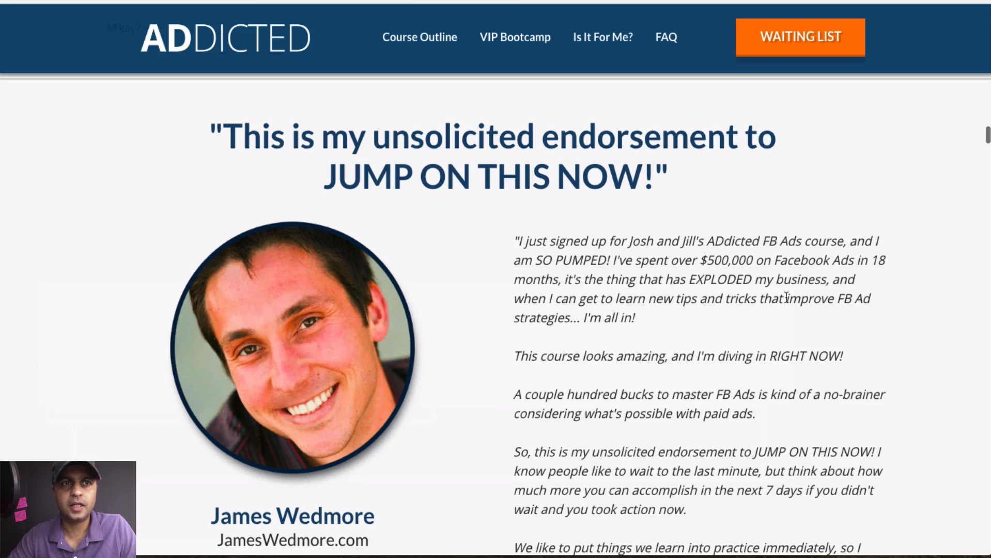
Replace the new section's placeholder text with the reference headline "This is my unsolicited endorsement to JUMP ON THIS NOW!" and centre it
left_click_drag(668, 176, 160, 138)
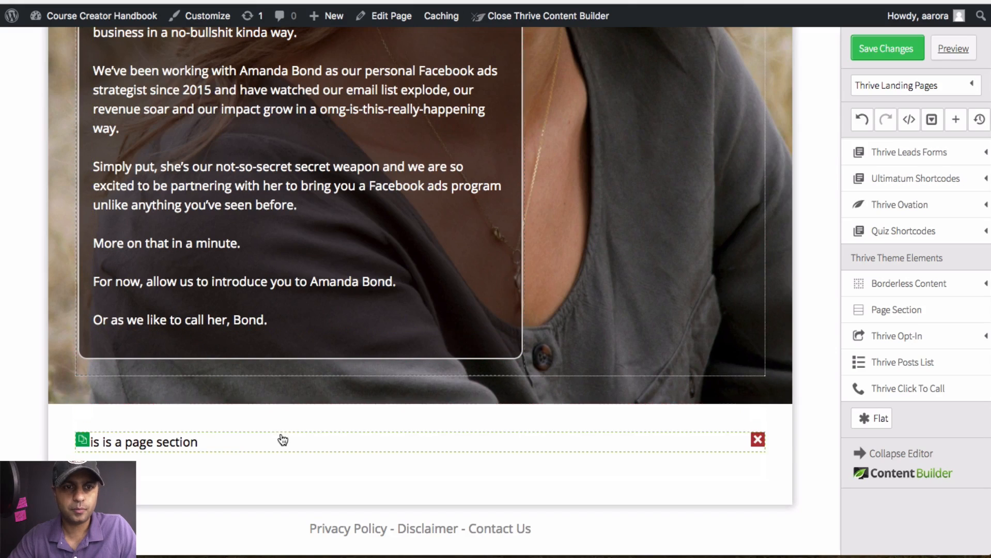
left_click(281, 440)
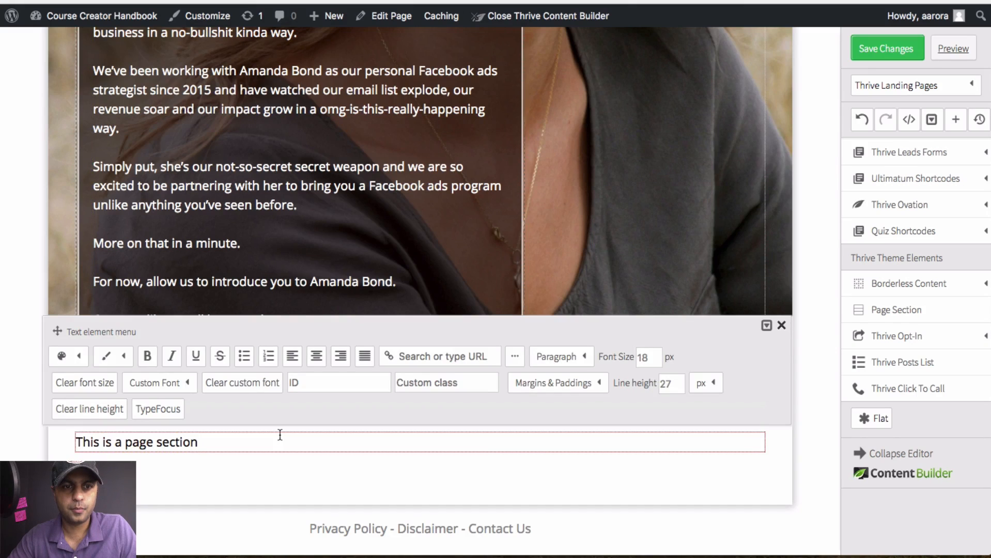
triple_click(280, 434)
type("\"This is my unsolicited endorsement toJUMP ON THIS NOW!\"")
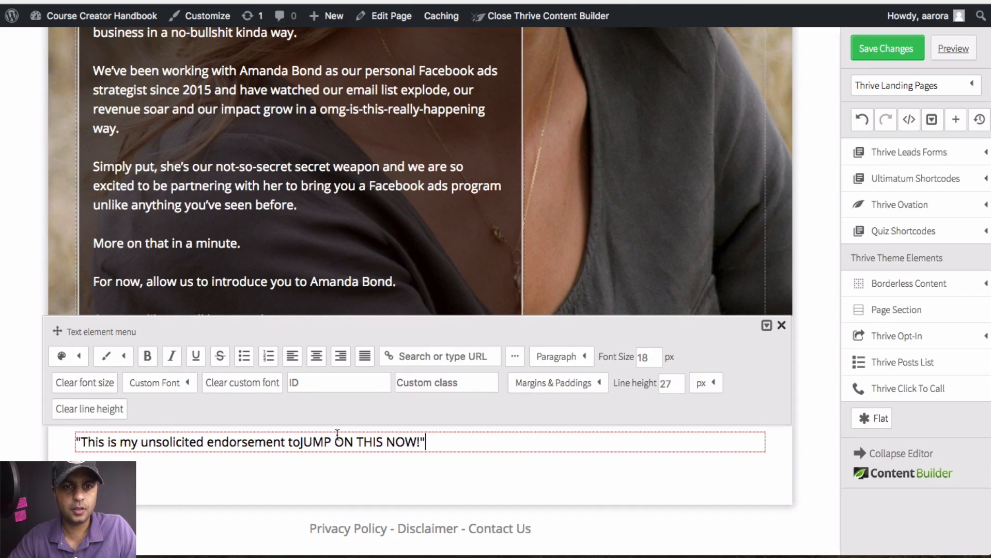
left_click(318, 361)
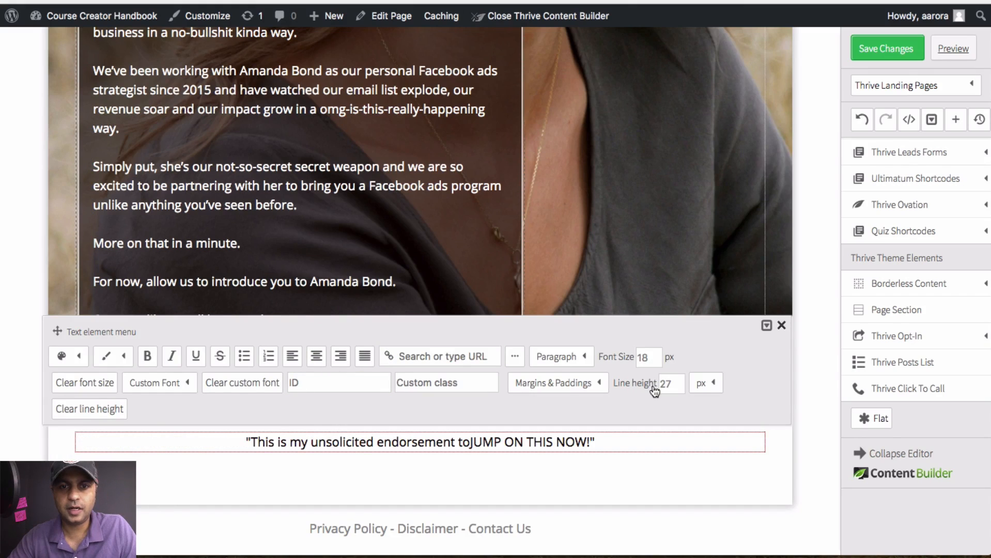
Break the headline before "JUMP ON THIS NOW!" and set the whole headline's font size to 28 px
left_click(470, 441)
key("Return")
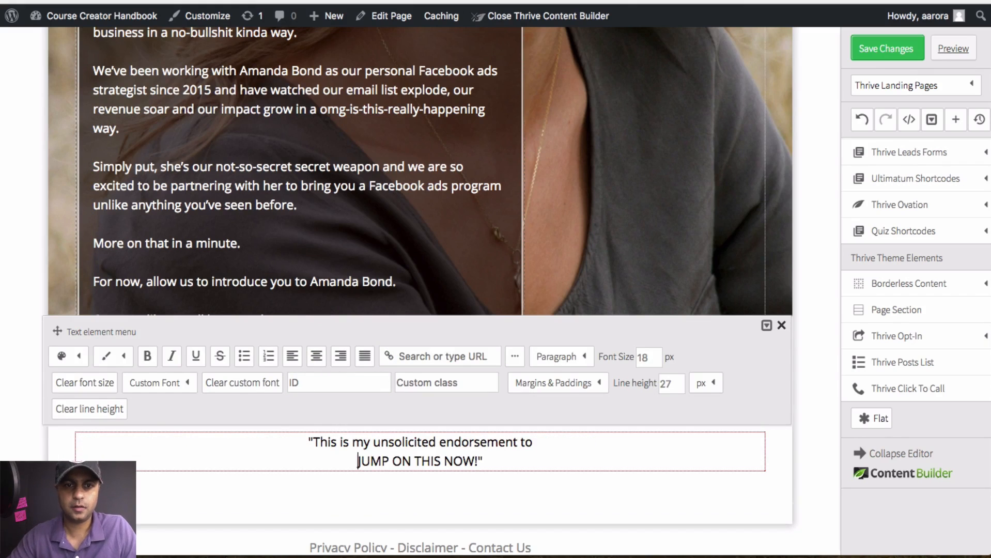
left_click_drag(493, 460, 312, 441)
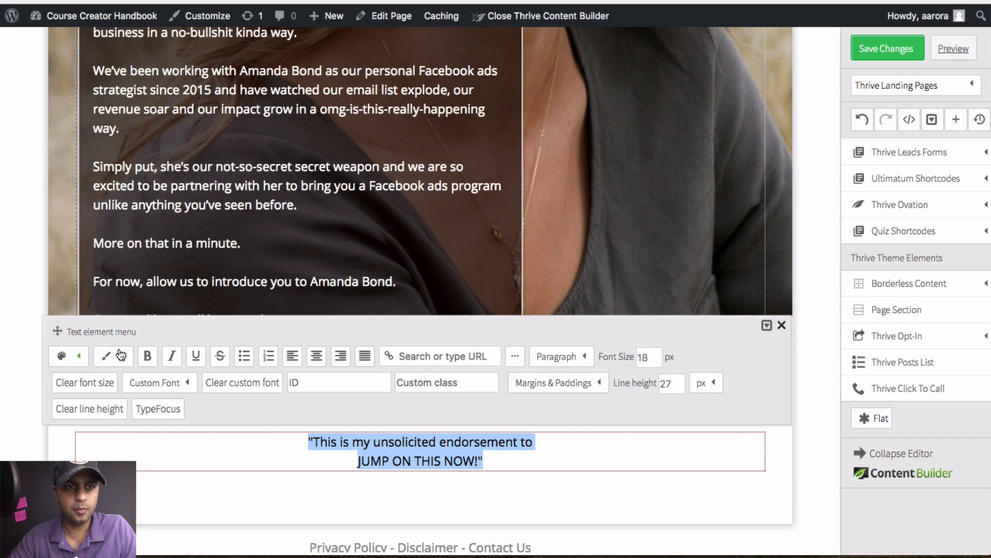
left_click(148, 357)
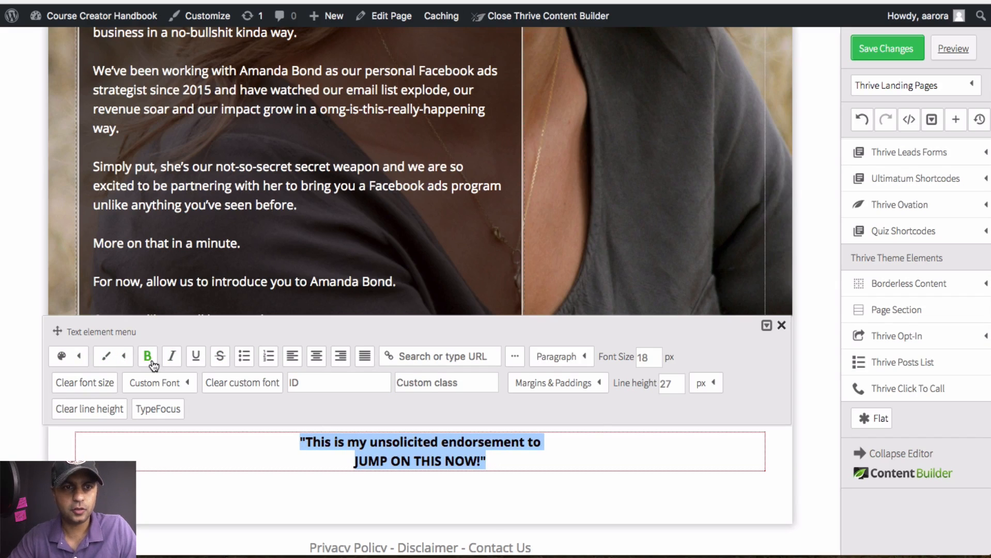
left_click(148, 357)
double_click(652, 361)
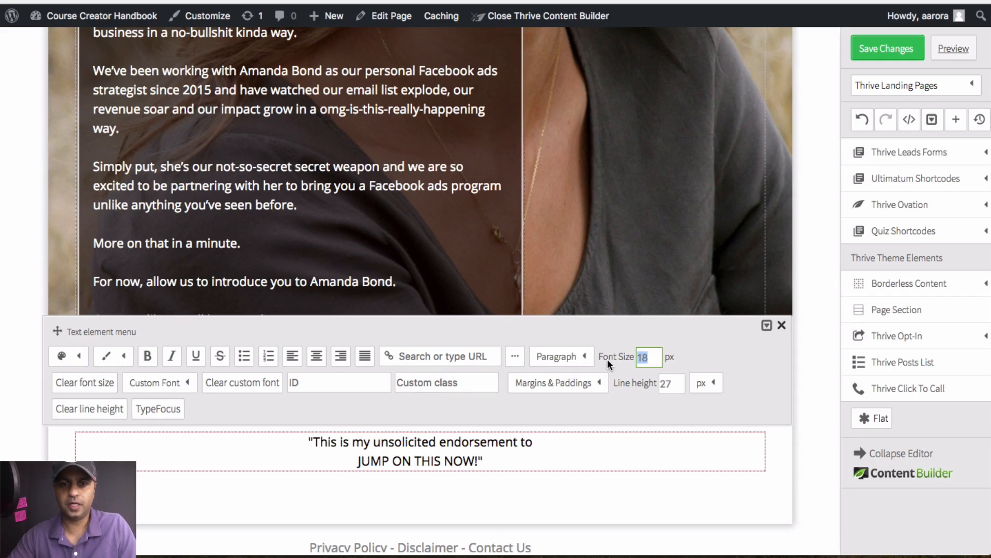
type("28")
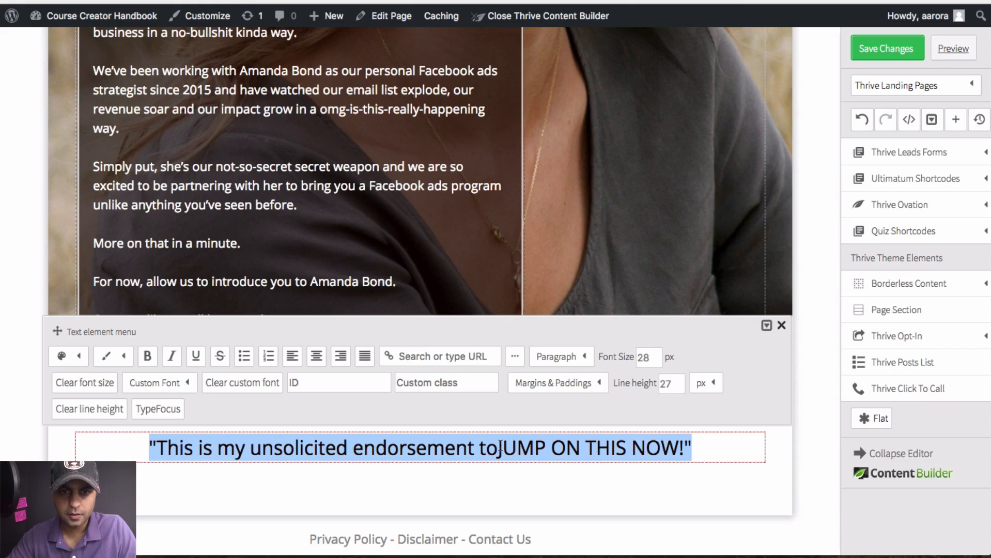
Put "JUMP ON THIS NOW!" on its own line in the headline, make it bold and compare with the reference page
left_click(150, 448)
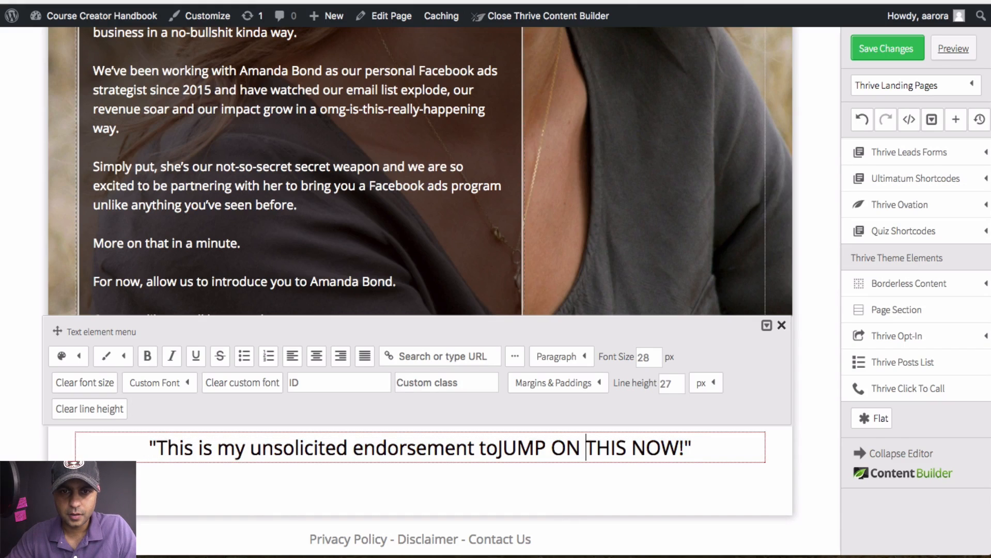
key("Return")
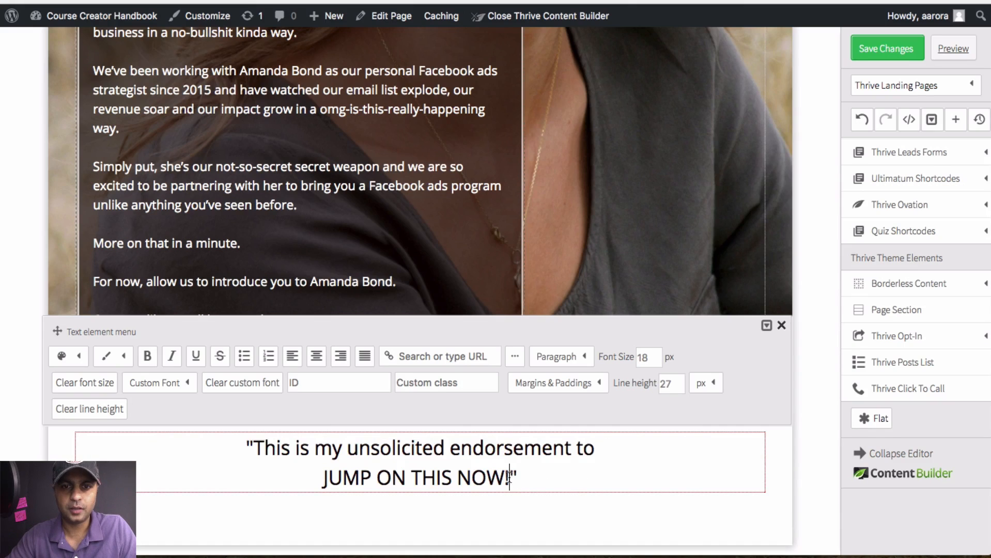
left_click_drag(512, 477, 320, 477)
left_click(147, 356)
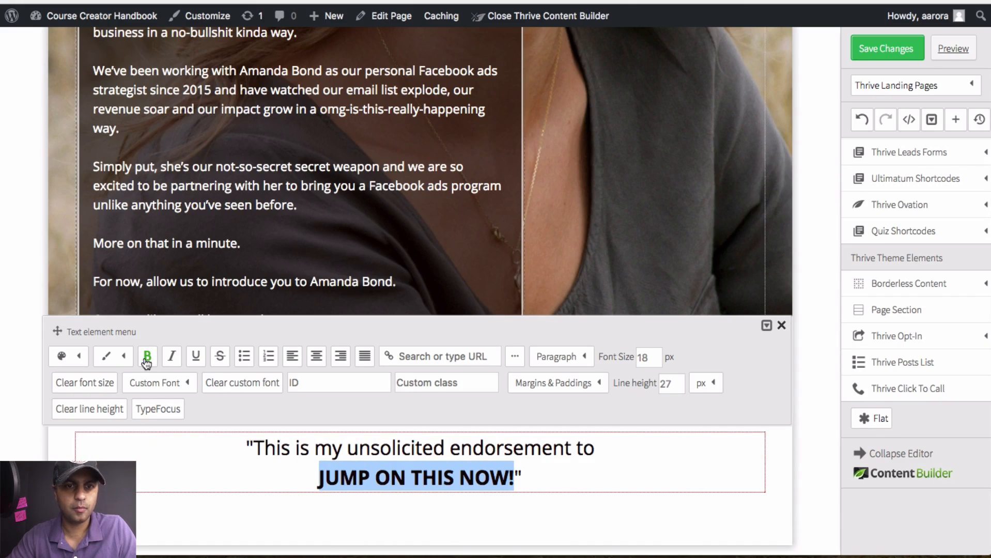
left_click(783, 326)
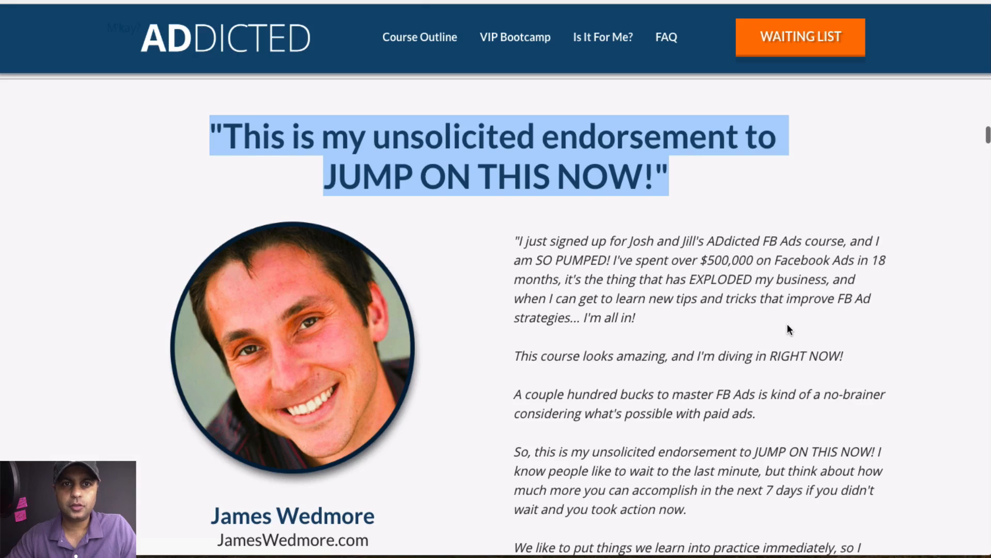
left_click(738, 188)
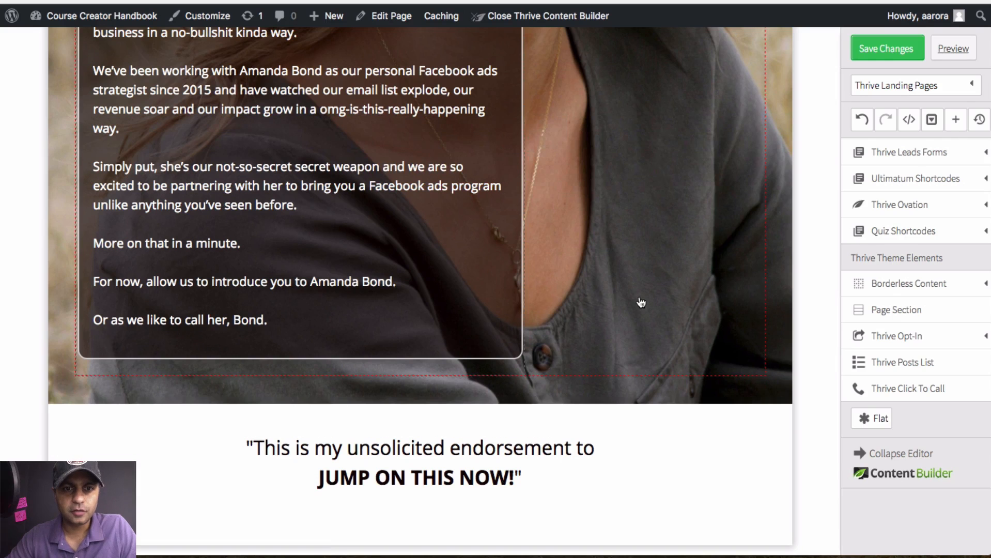
Set the font size of the headline's first line, "This is my unsolicited endorsement to", to 38 px
scroll(640, 302, "down", 2)
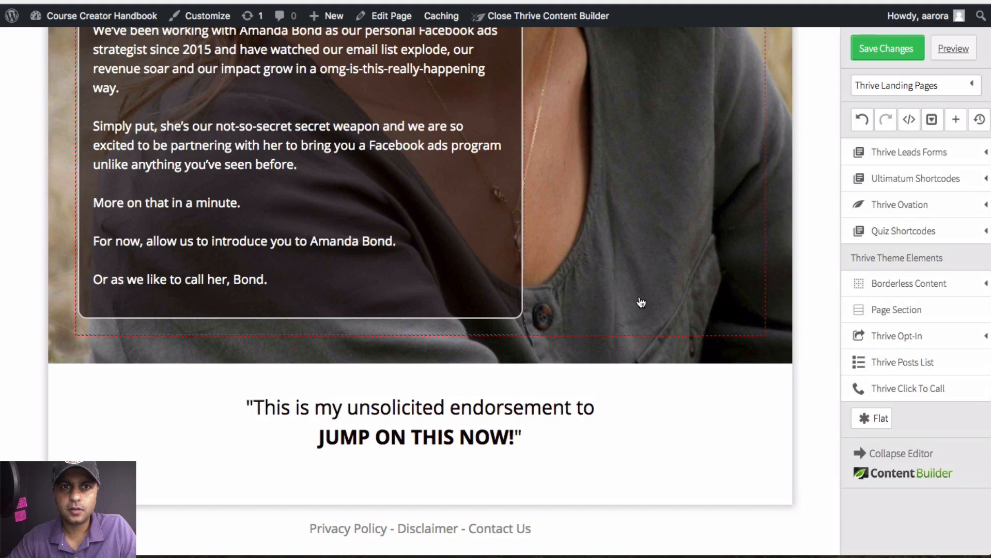
left_click(607, 411)
left_click_drag(617, 406, 232, 406)
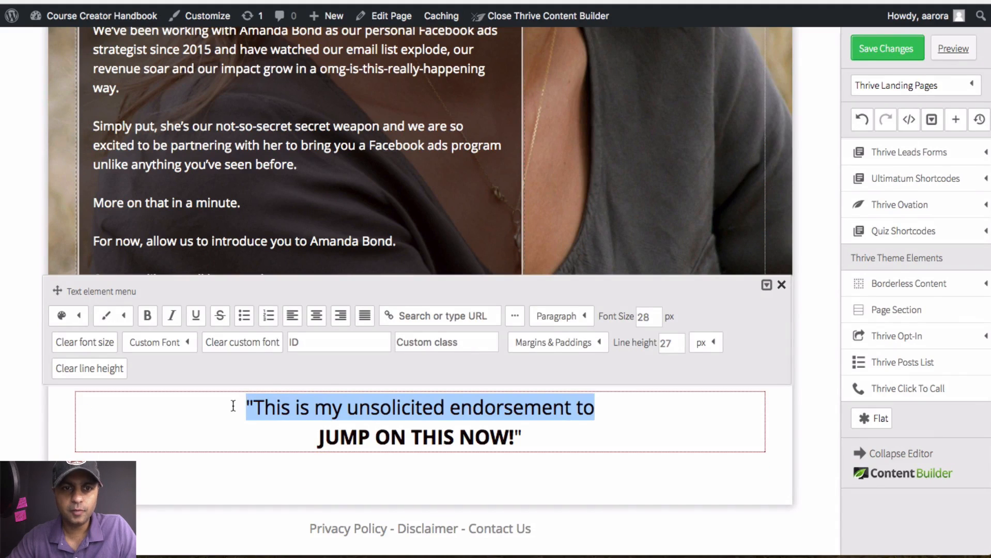
left_click_drag(648, 318, 615, 320)
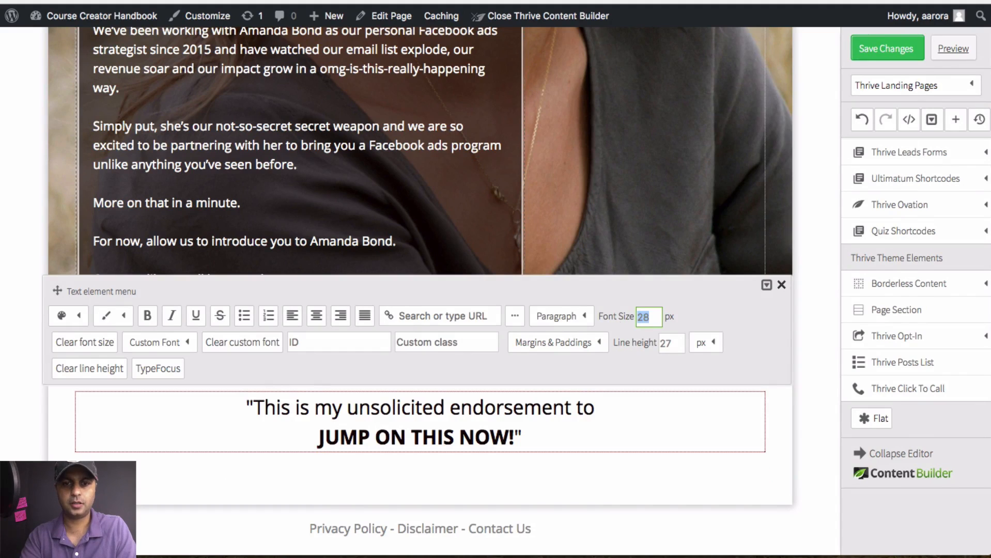
type("38")
left_click(635, 344)
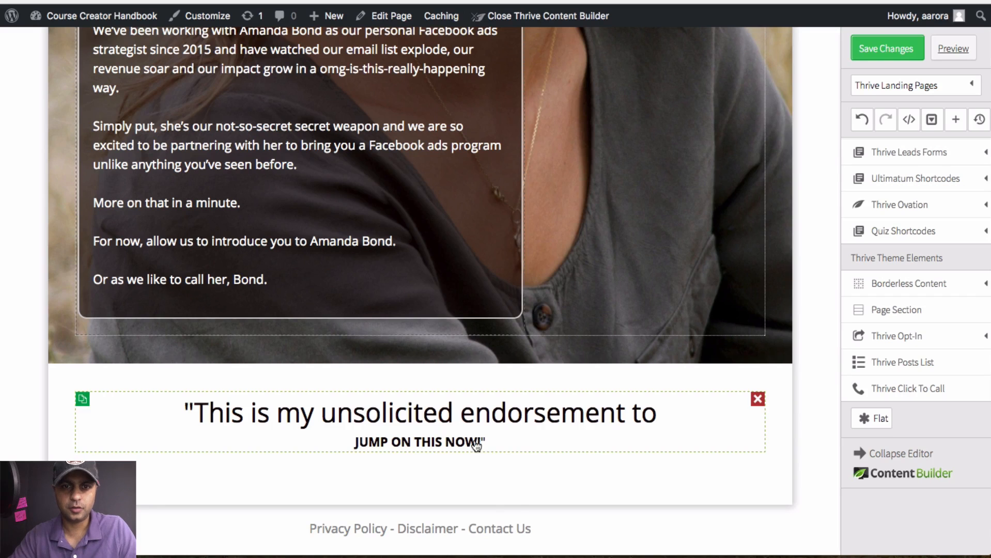
Set the font size of the bold "JUMP ON THIS NOW!" line to 36 px
left_click(485, 441)
left_click_drag(481, 441, 345, 438)
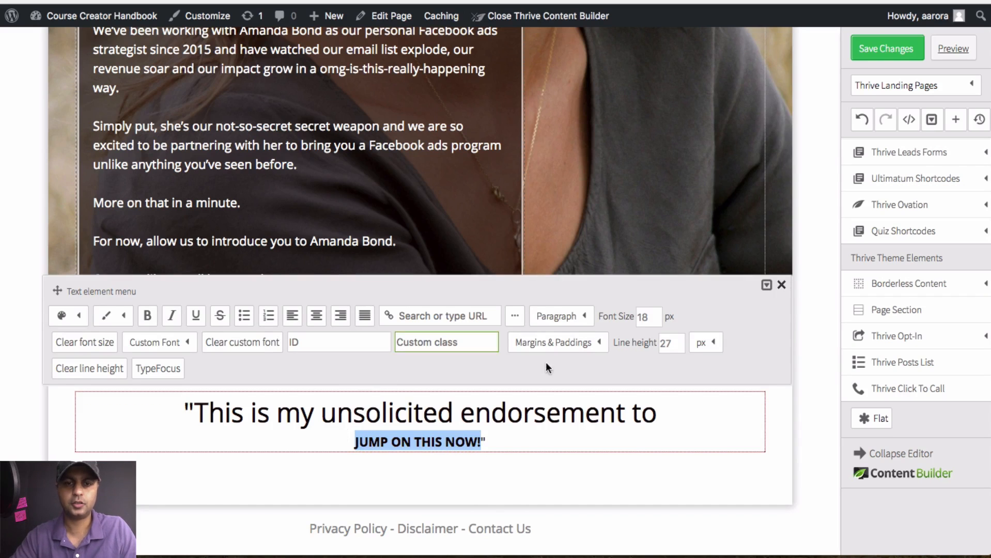
double_click(652, 317)
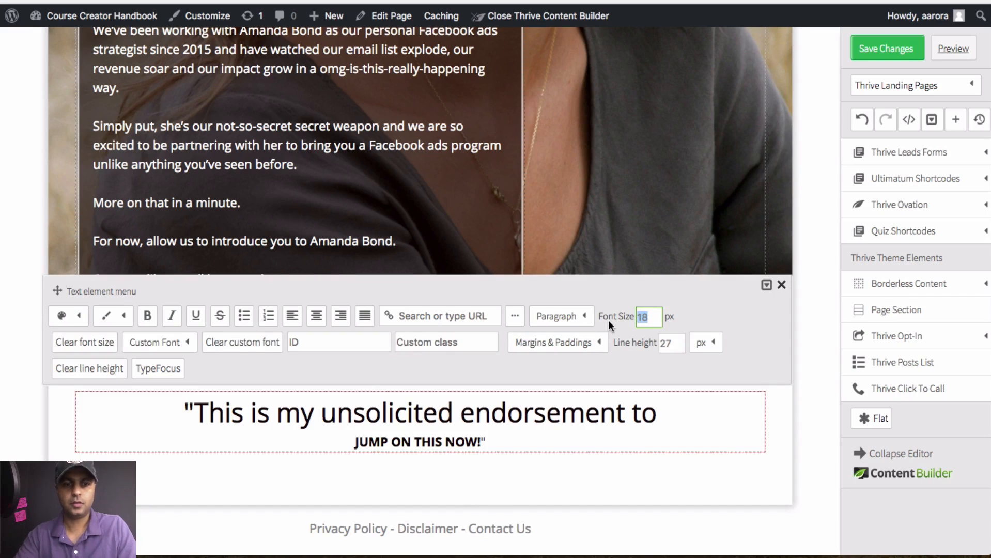
type("36")
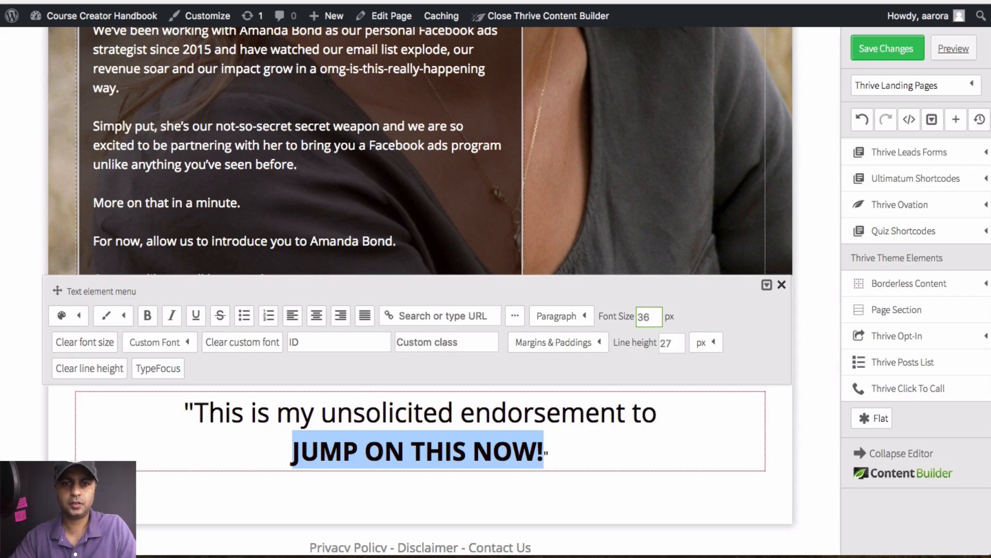
Colour both lines of the headline dark blue, #002e7f
left_click_drag(571, 451, 173, 402)
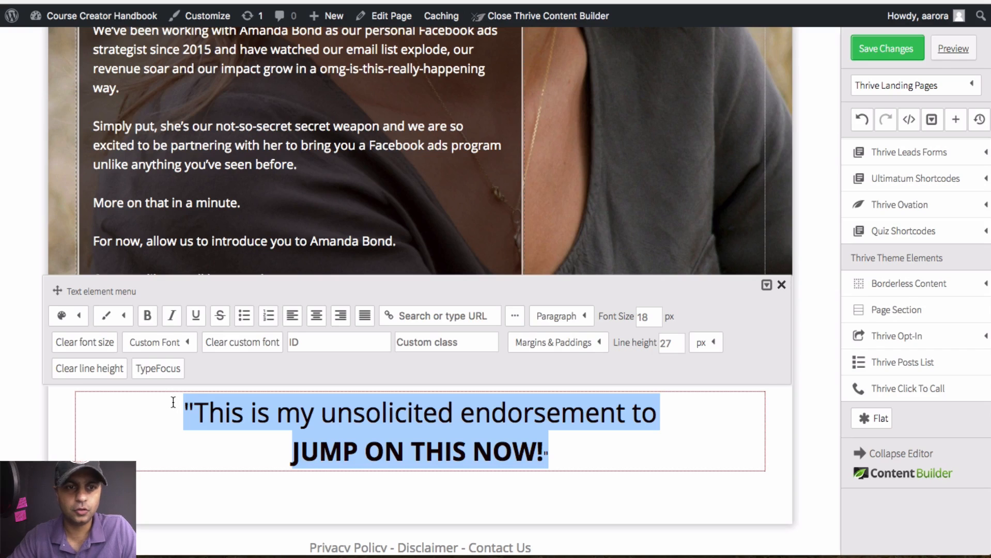
left_click(85, 319)
left_click(179, 368)
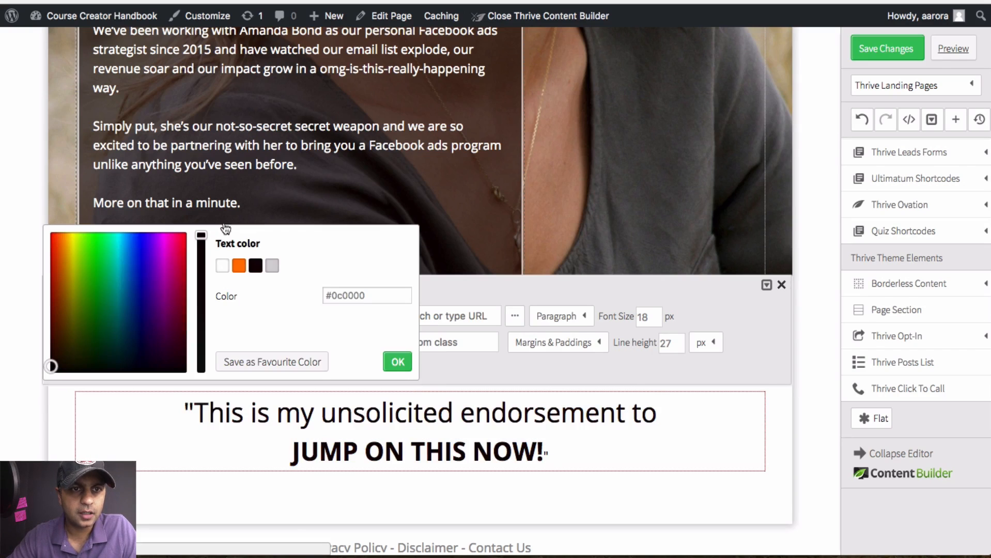
left_click_drag(51, 366, 133, 303)
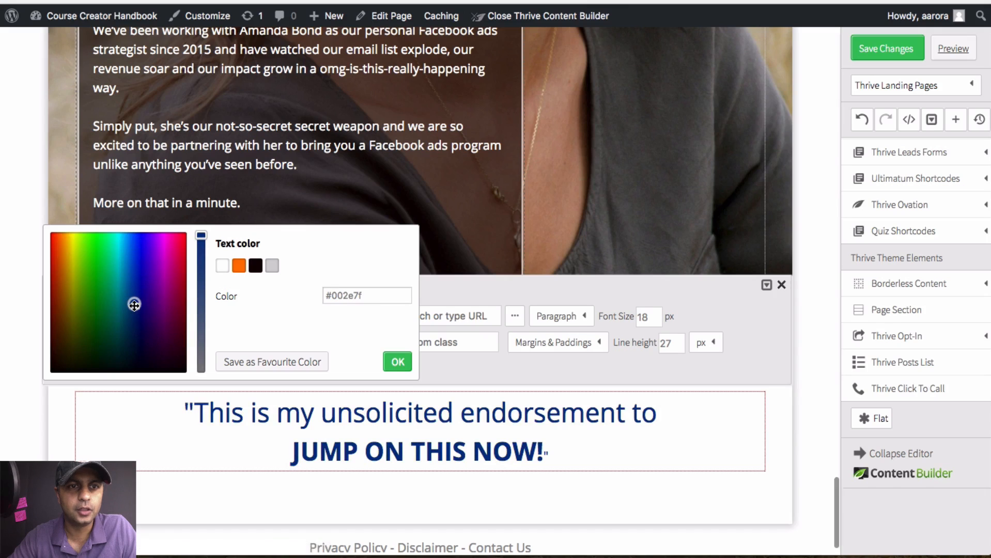
left_click(397, 363)
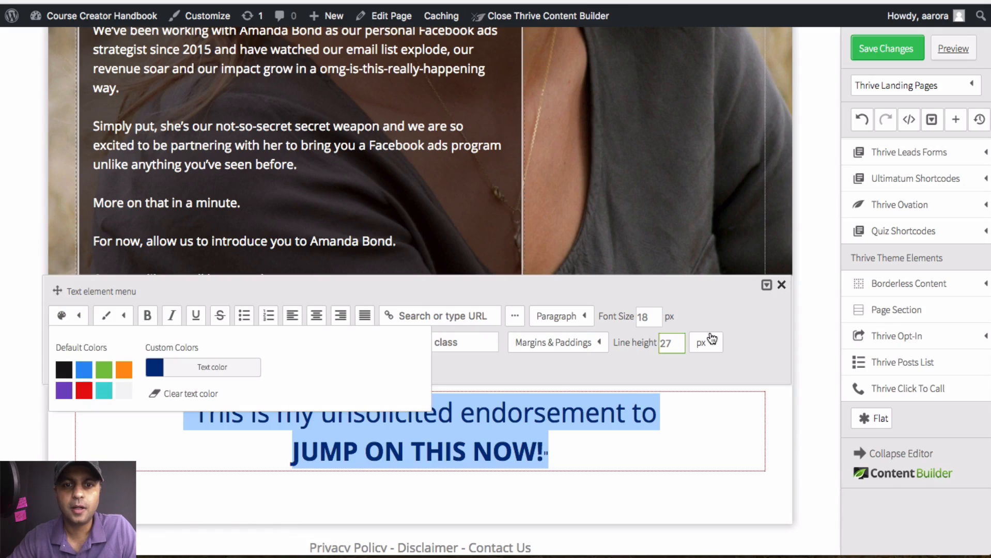
left_click(782, 285)
Select all the italic testimonial paragraphs beside the portrait on the reference page and return to the page editor
scroll(748, 413, "down", 2)
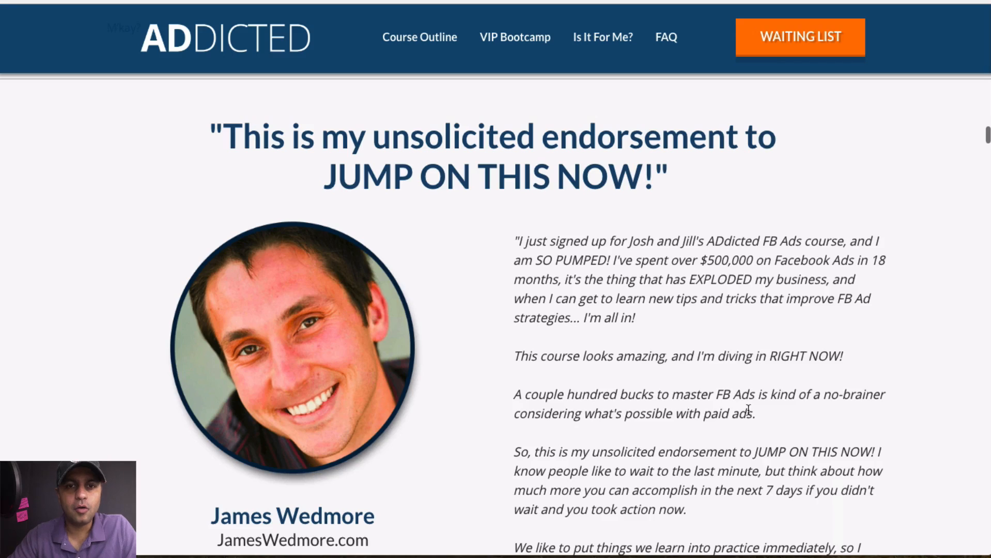
scroll(747, 406, "down", 3)
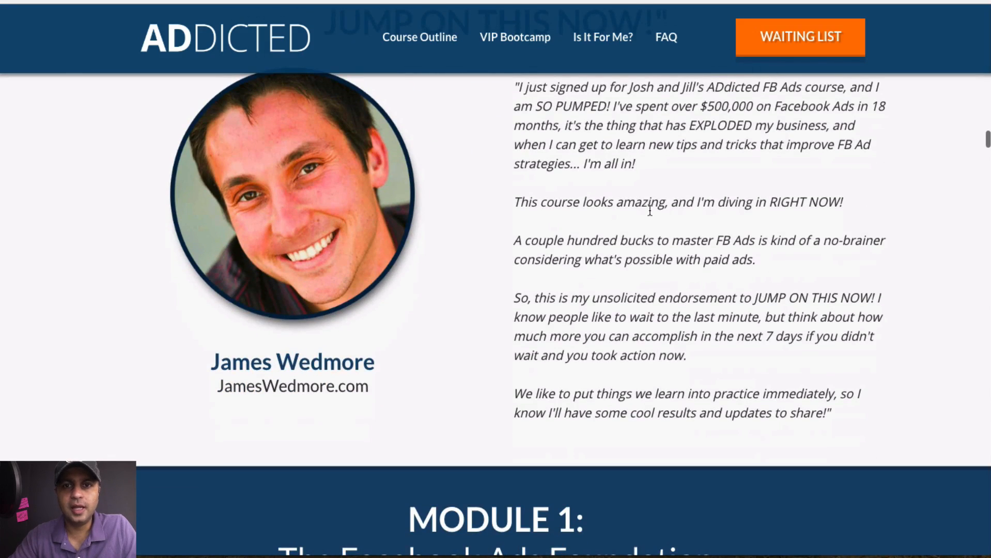
scroll(650, 211, "up", 1)
left_click_drag(506, 131, 859, 491)
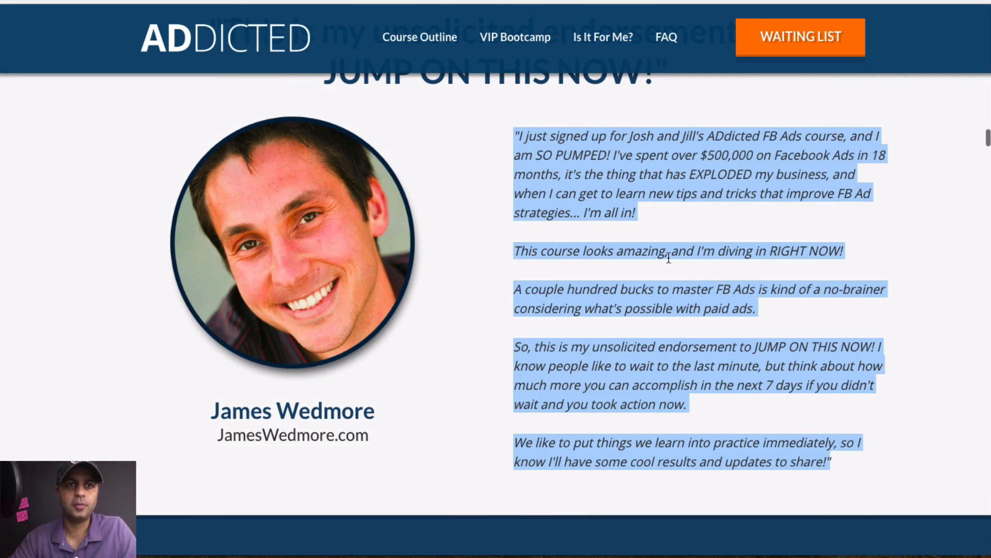
key("ctrl+Tab")
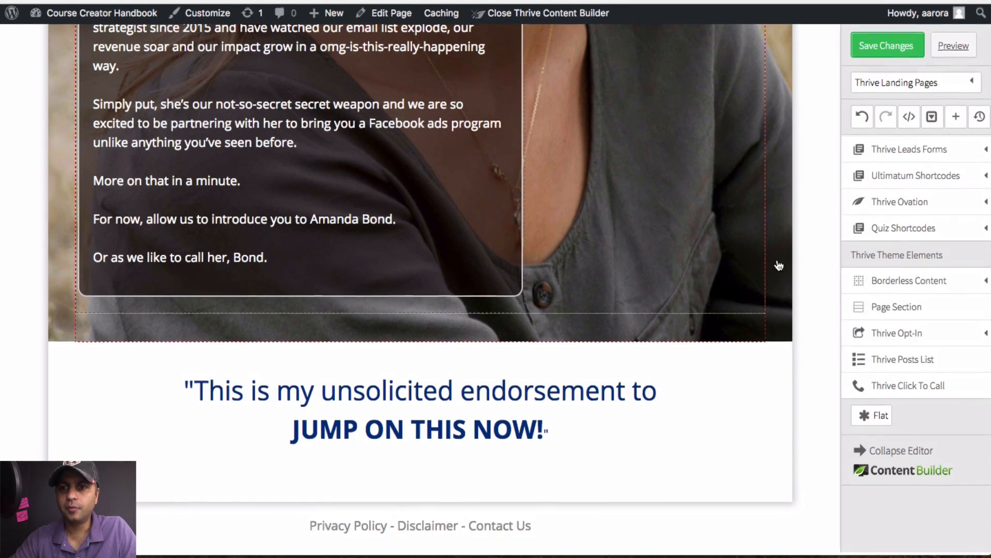
Add a two-column 1/2 + 1/2 column layout directly below the endorsement headline
scroll(918, 307, "up", 15)
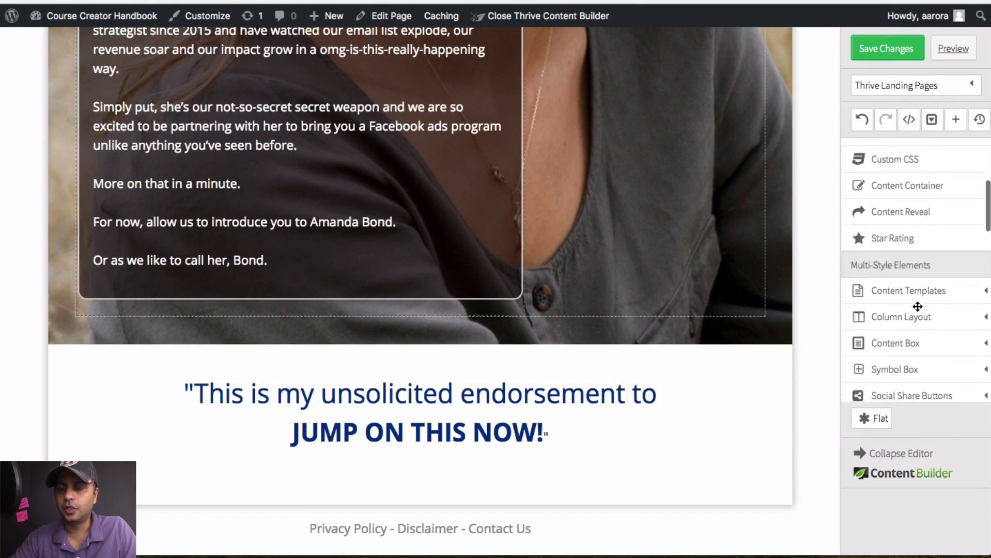
scroll(917, 307, "down", 3)
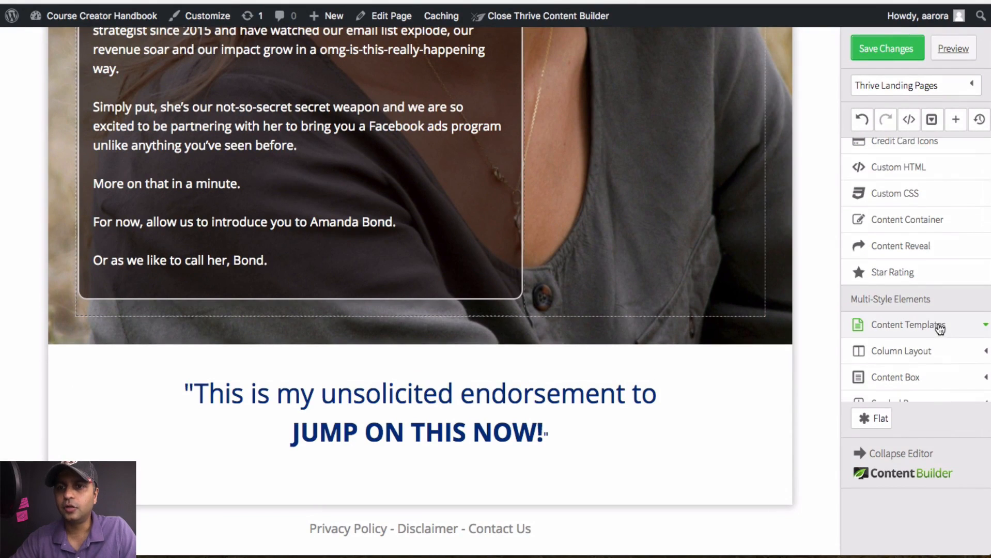
left_click(940, 353)
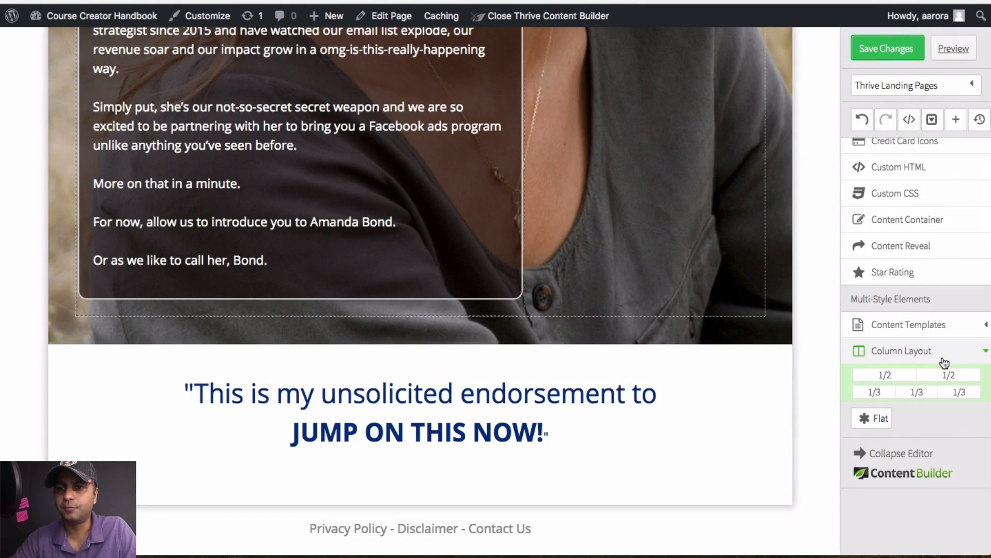
left_click_drag(938, 374, 506, 434)
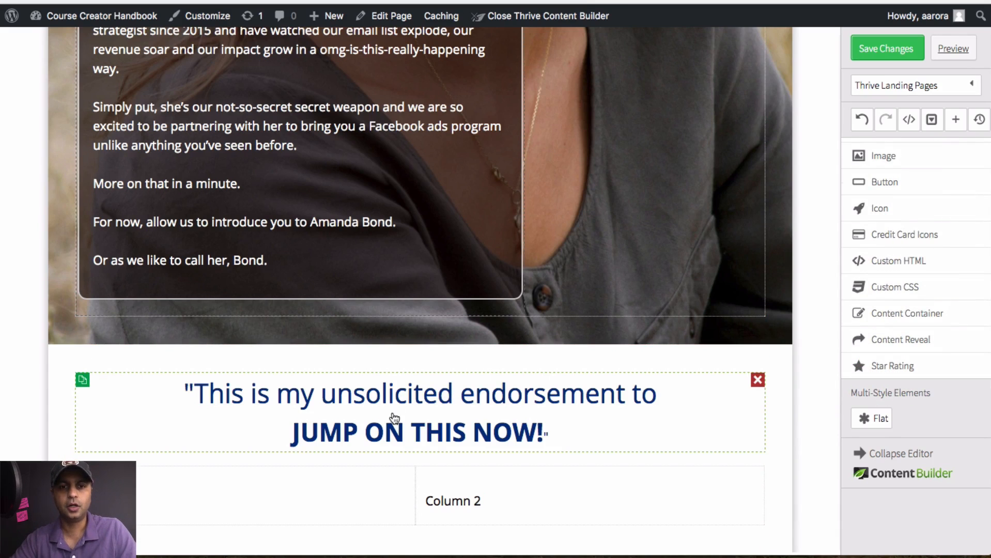
scroll(939, 173, "up", 1)
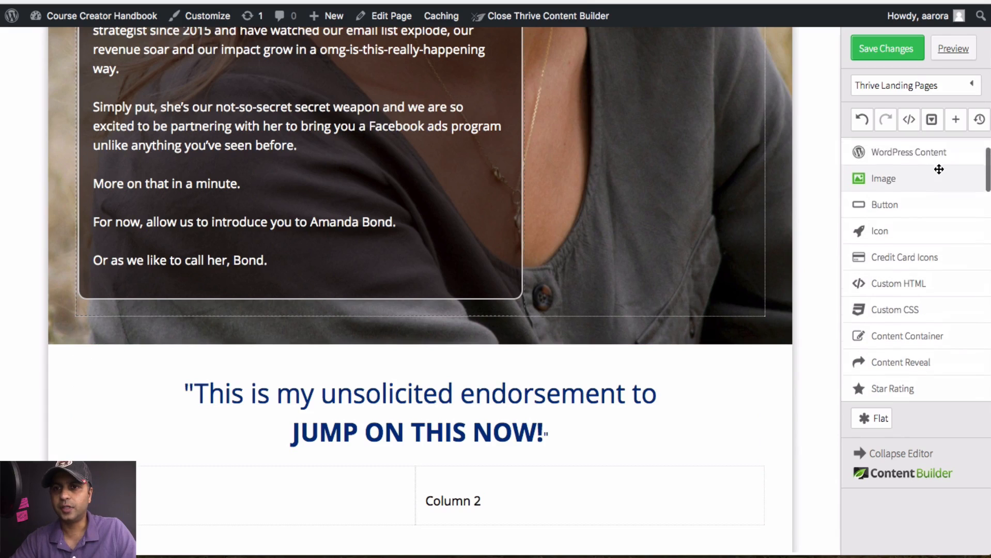
left_click_drag(924, 177, 215, 399)
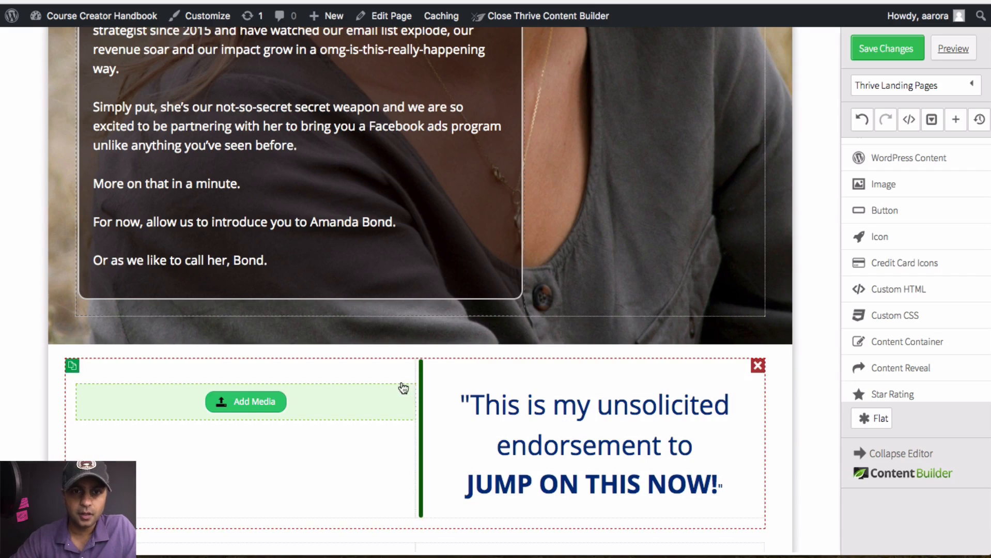
left_click_drag(911, 185, 72, 431)
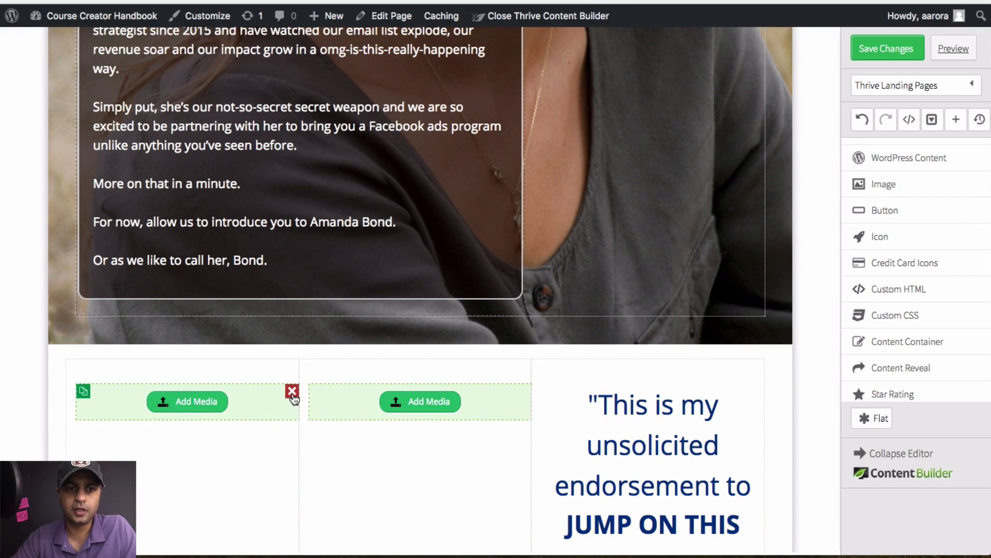
left_click(292, 393)
left_click(404, 392)
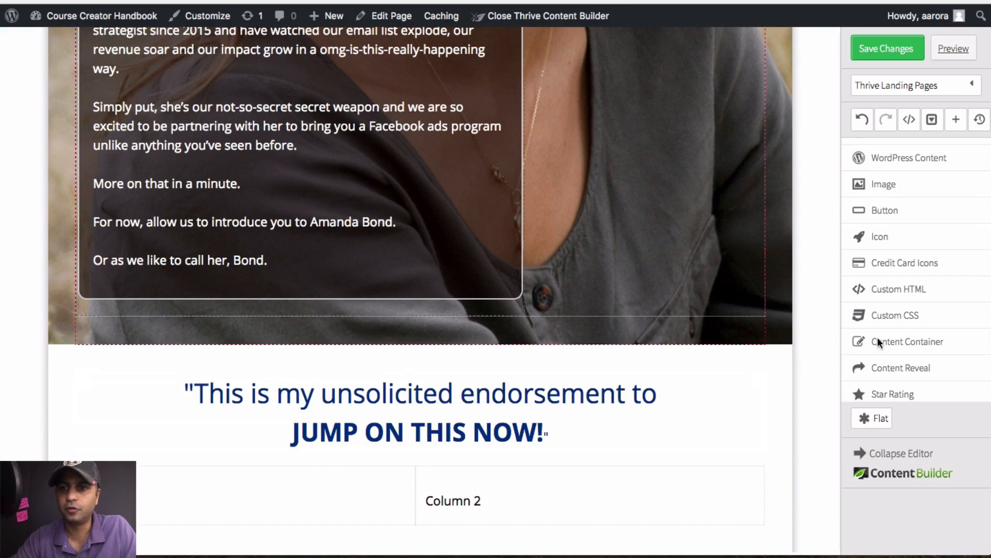
Add a text element to the second column, remove the "Column 2" placeholder and paste the copied testimonial over the sample text
scroll(653, 418, "down", 3)
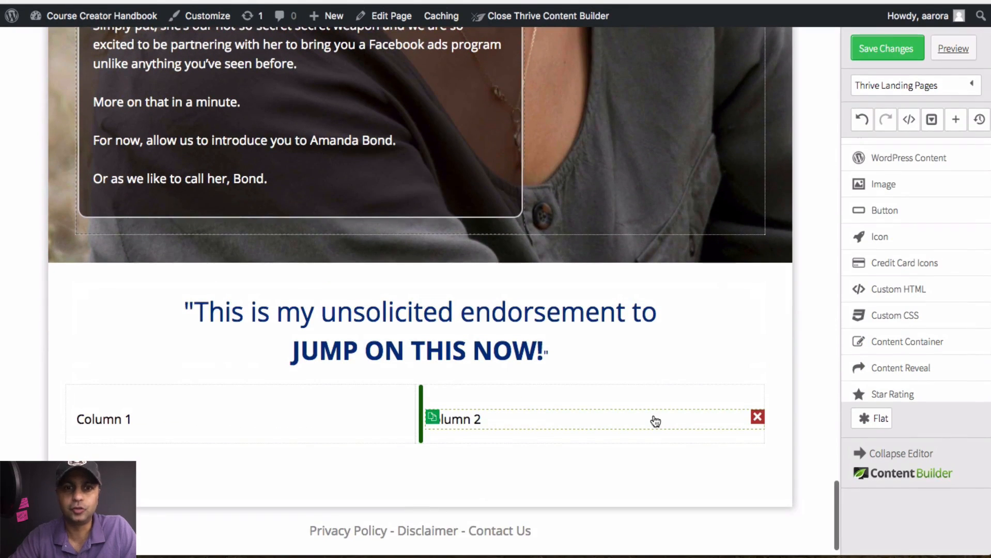
scroll(879, 264, "down", 3)
scroll(884, 261, "up", 5)
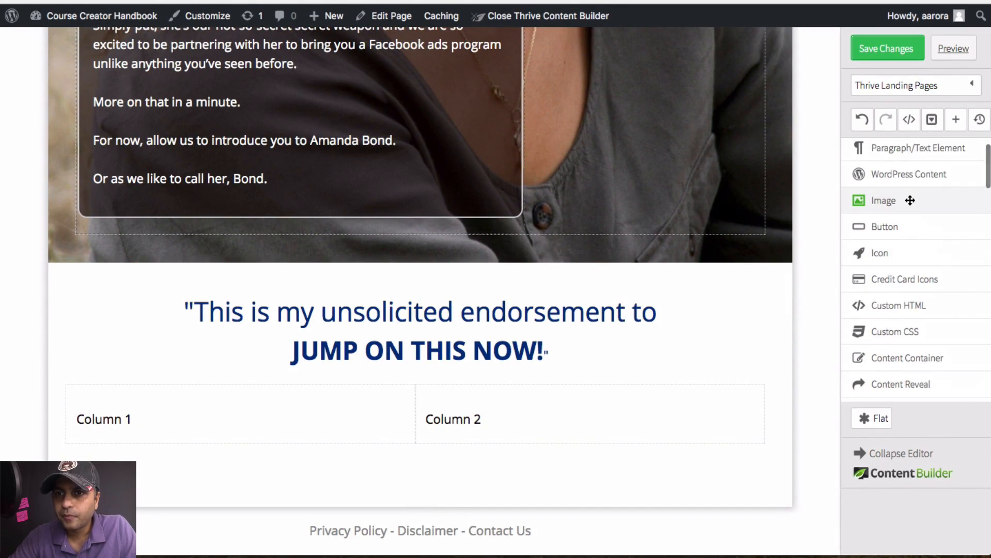
left_click_drag(879, 149, 504, 409)
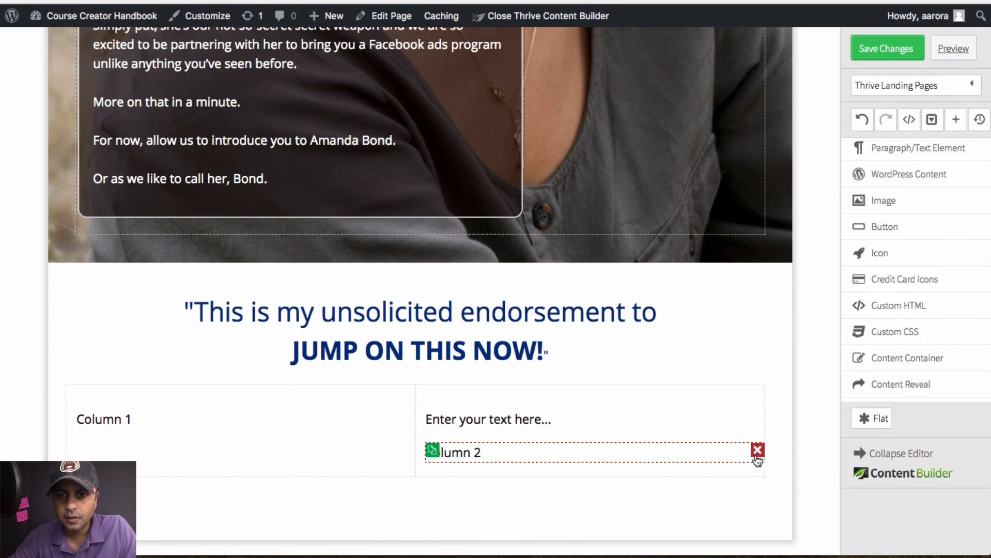
left_click(757, 450)
left_click(630, 422)
double_click(630, 420)
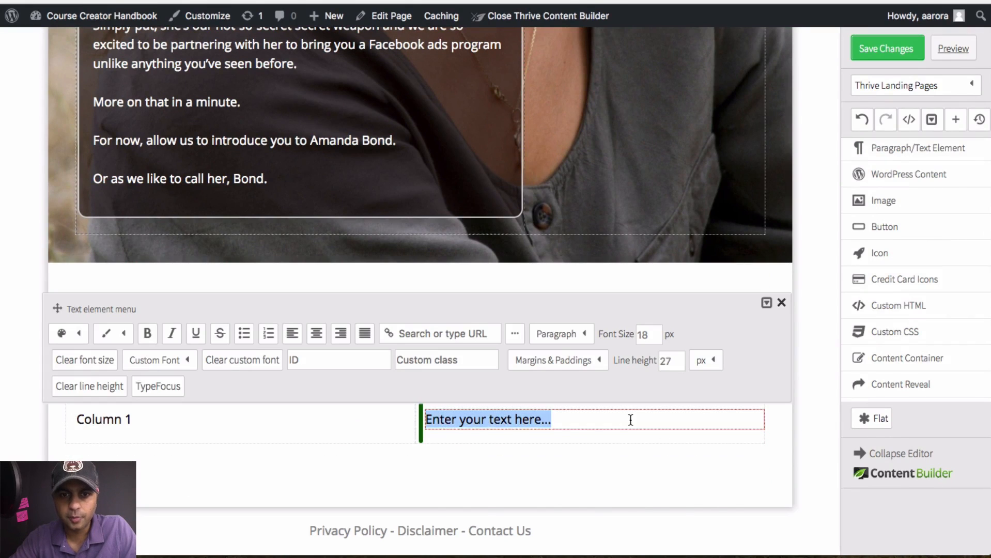
key("super+v")
left_click(781, 303)
scroll(702, 495, "down", 3)
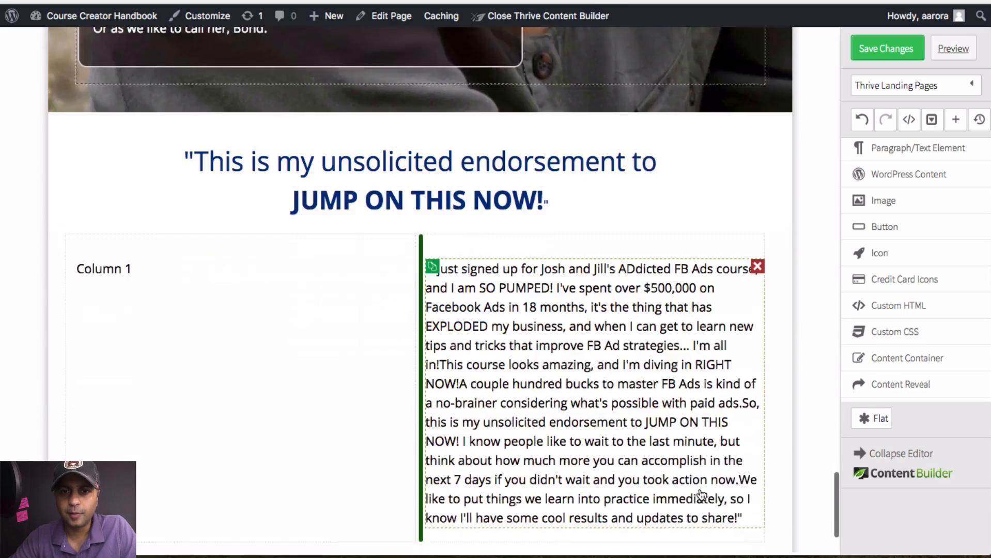
Replace the "Column 1" placeholder with an image element and upload and insert james-wedmore.png from the Funnel Hacking folder
scroll(702, 494, "down", 2)
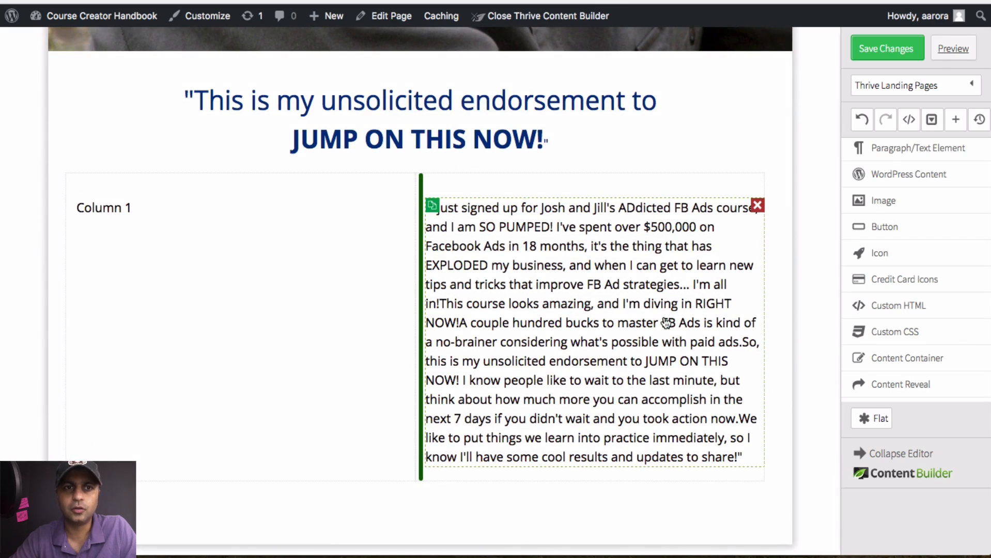
left_click_drag(920, 196, 370, 221)
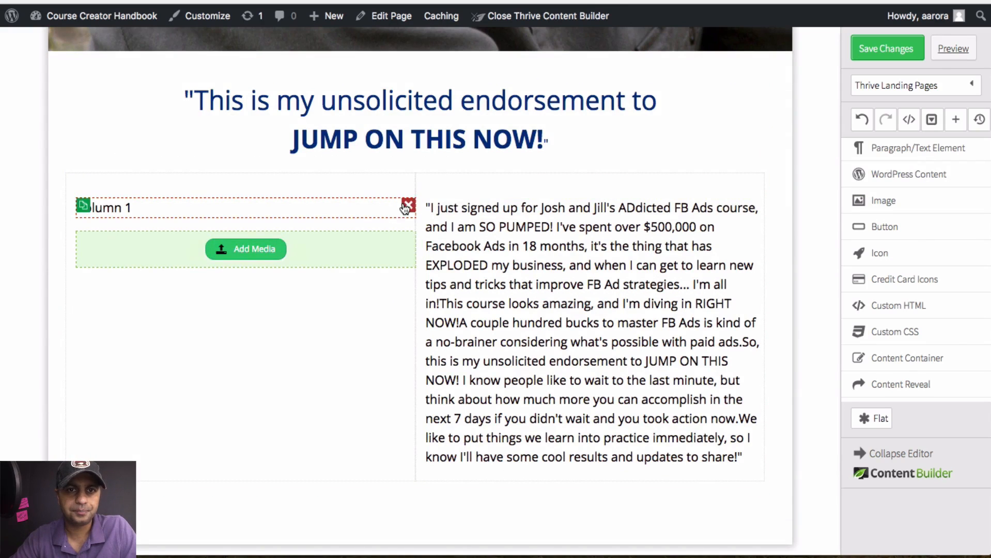
left_click(254, 216)
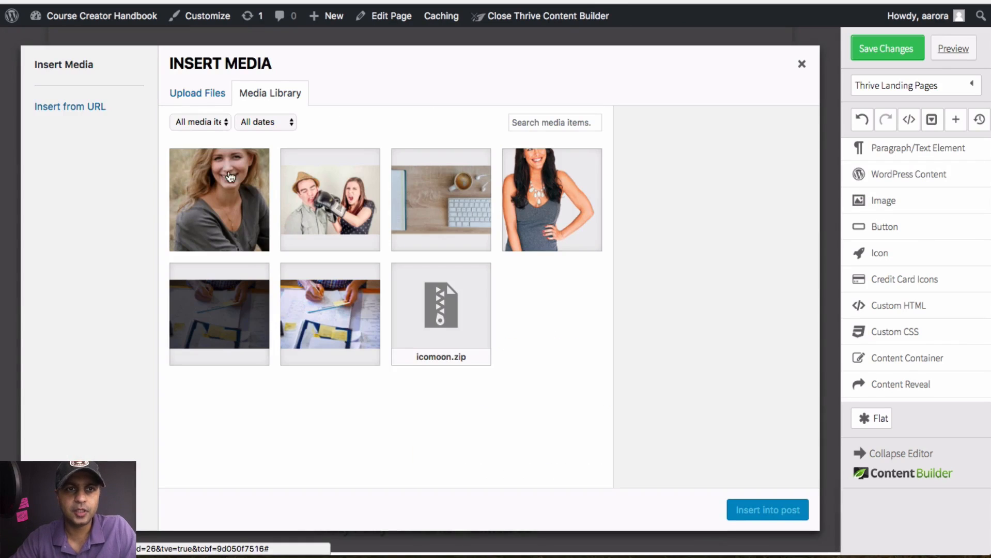
left_click(190, 98)
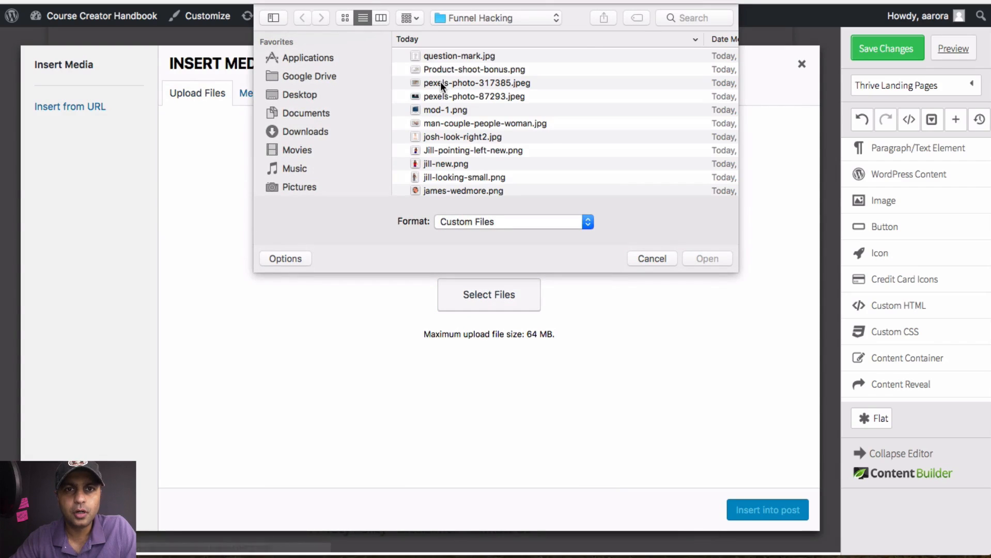
left_click(496, 189)
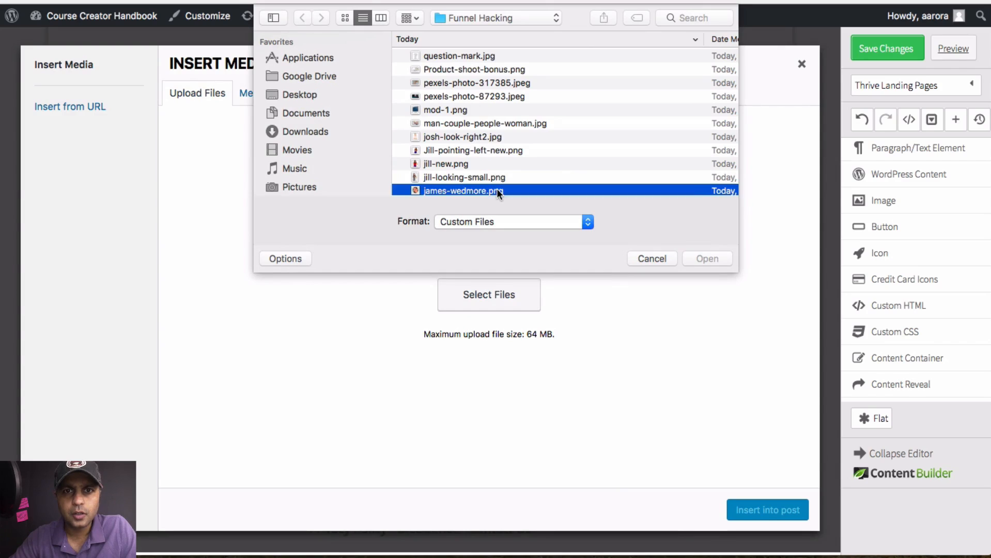
left_click(705, 258)
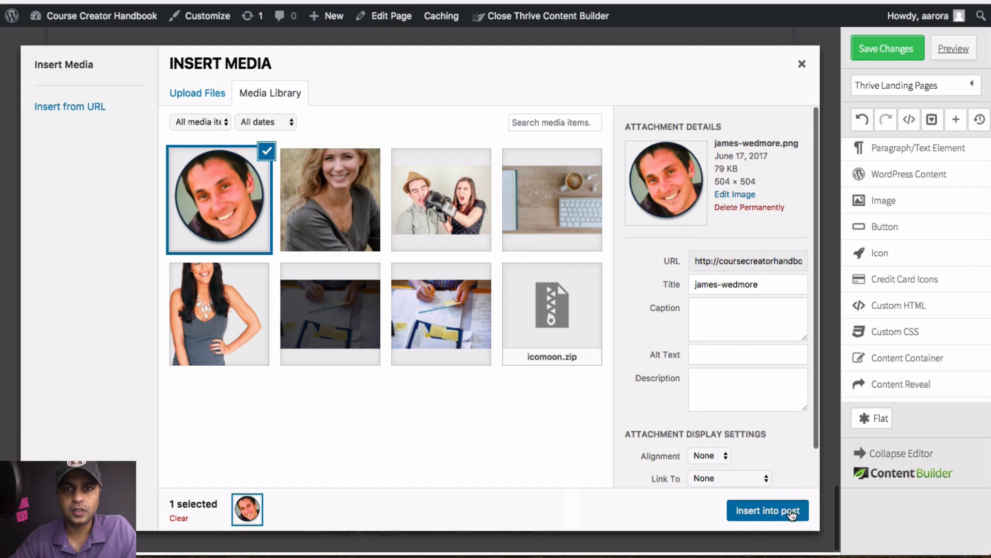
left_click(767, 511)
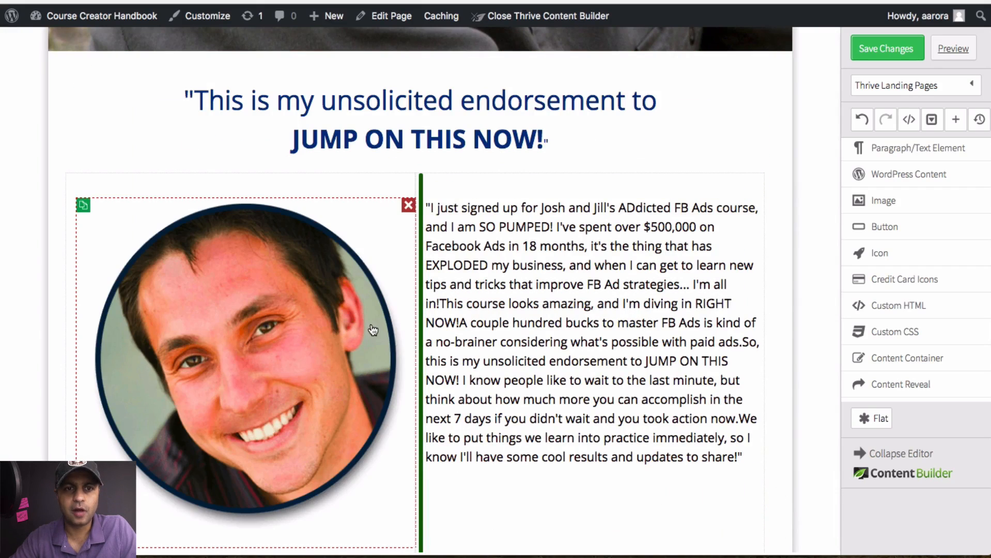
Set the boxing-glove couple photo as background image of the page section below "But first, let us introduce ourselves..."
scroll(373, 329, "down", 3)
scroll(373, 329, "up", 15)
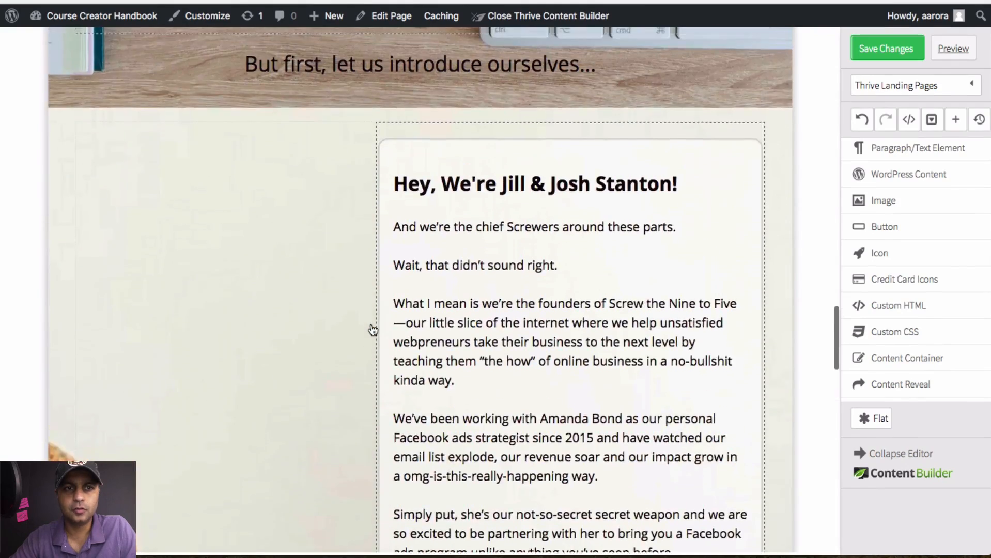
scroll(373, 329, "down", 4)
scroll(373, 330, "up", 8)
scroll(372, 330, "down", 8)
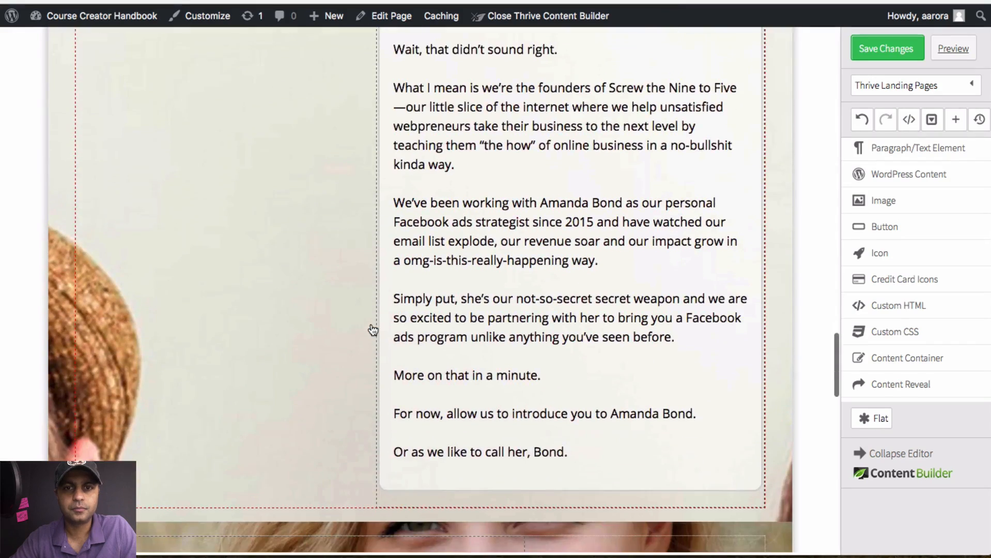
scroll(373, 329, "down", 3)
scroll(372, 330, "up", 8)
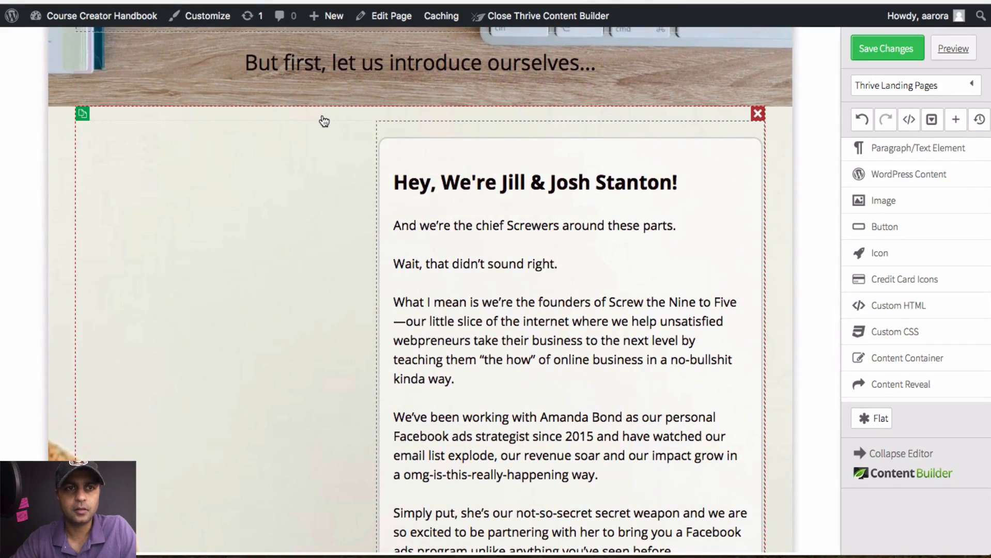
left_click(324, 121)
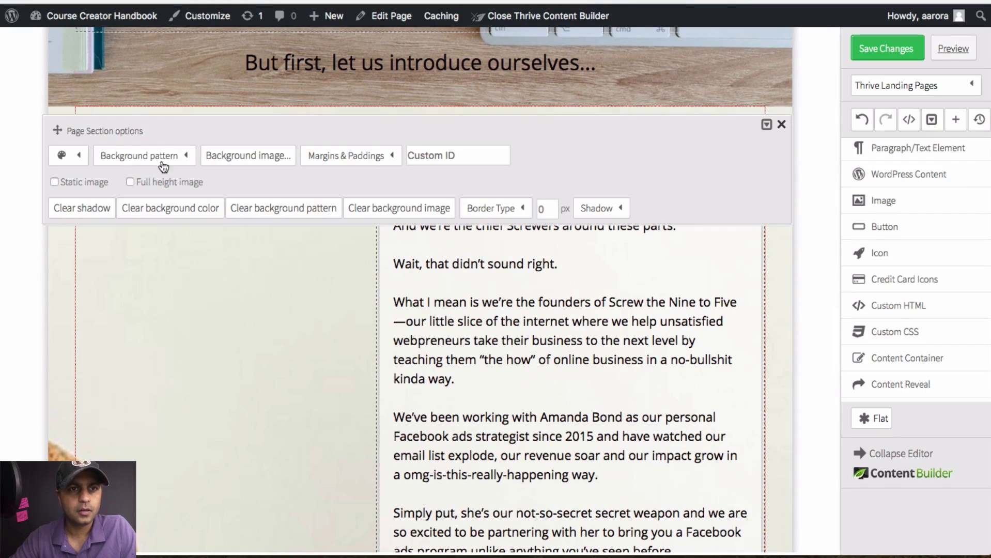
left_click(269, 156)
left_click(447, 210)
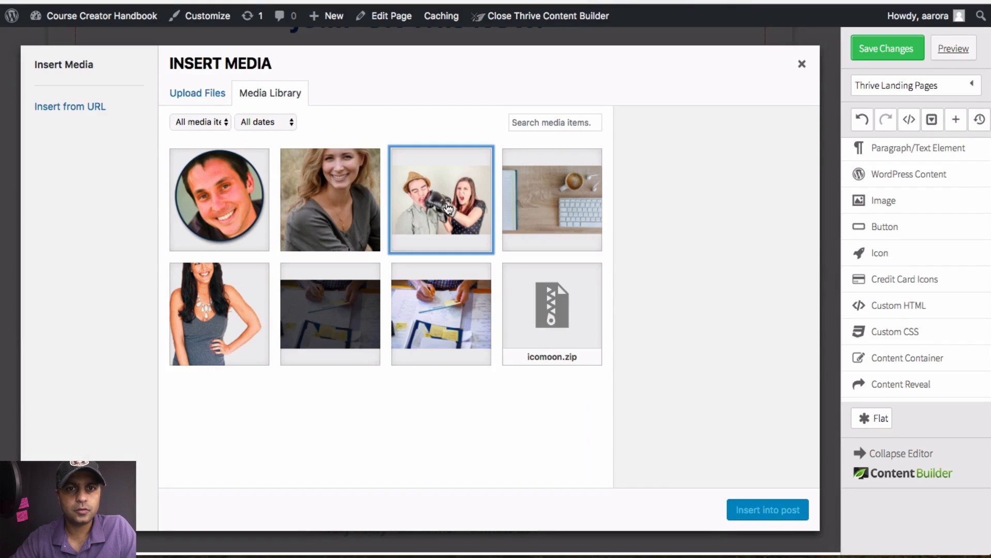
left_click(774, 512)
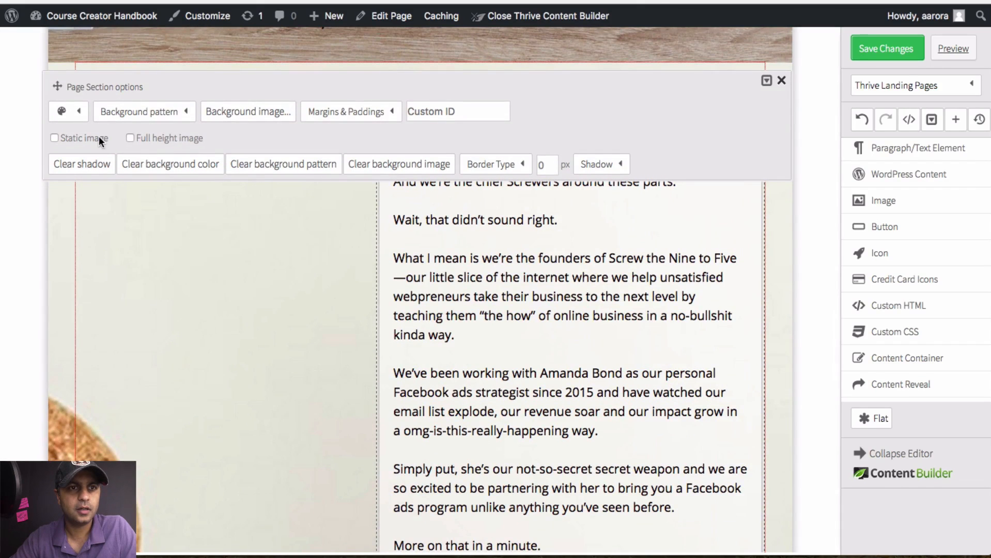
Enable the static image option for the couple section's background, leave full height image off, and check the effect while scrolling
left_click(100, 138)
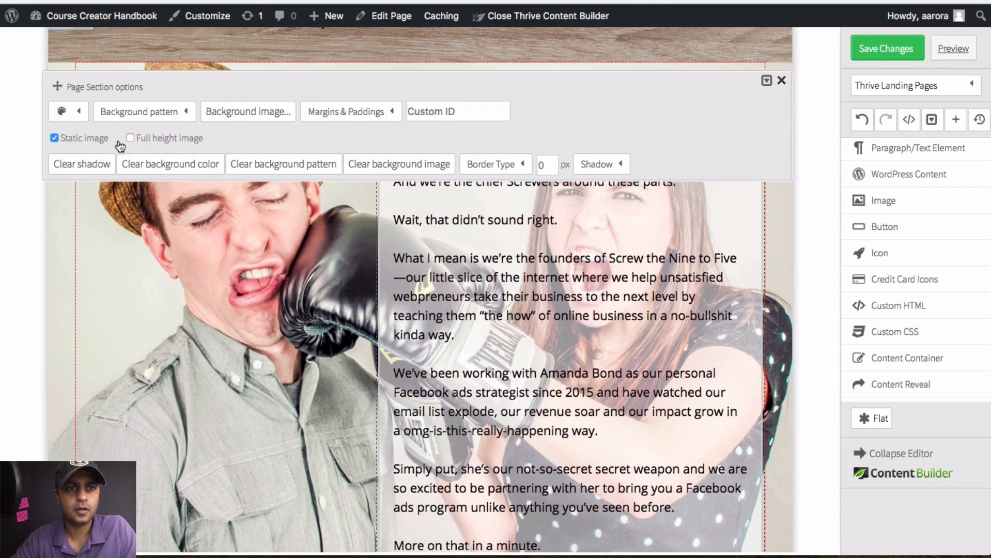
left_click(95, 138)
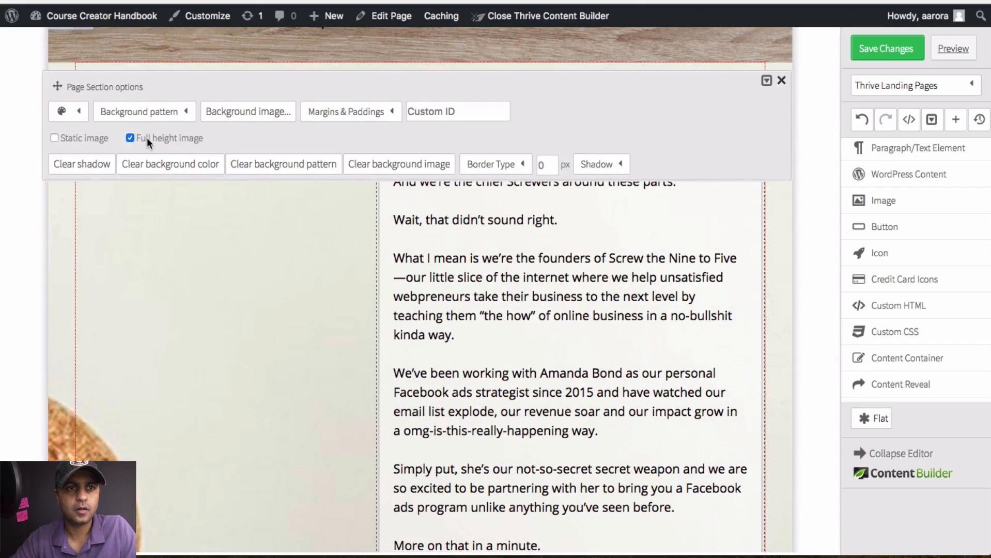
left_click(147, 137)
left_click(79, 137)
scroll(79, 240, "down", 1)
scroll(79, 241, "down", 8)
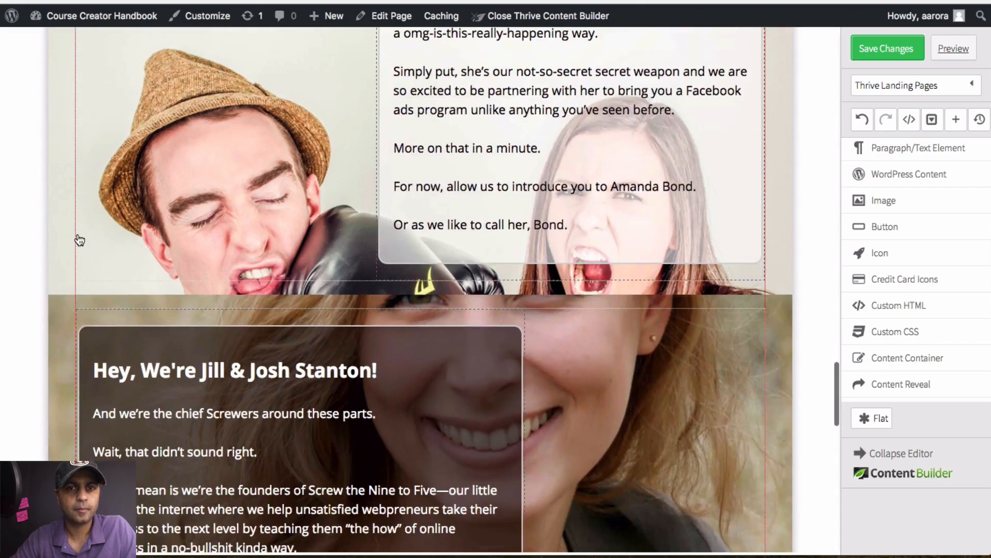
scroll(79, 241, "down", 10)
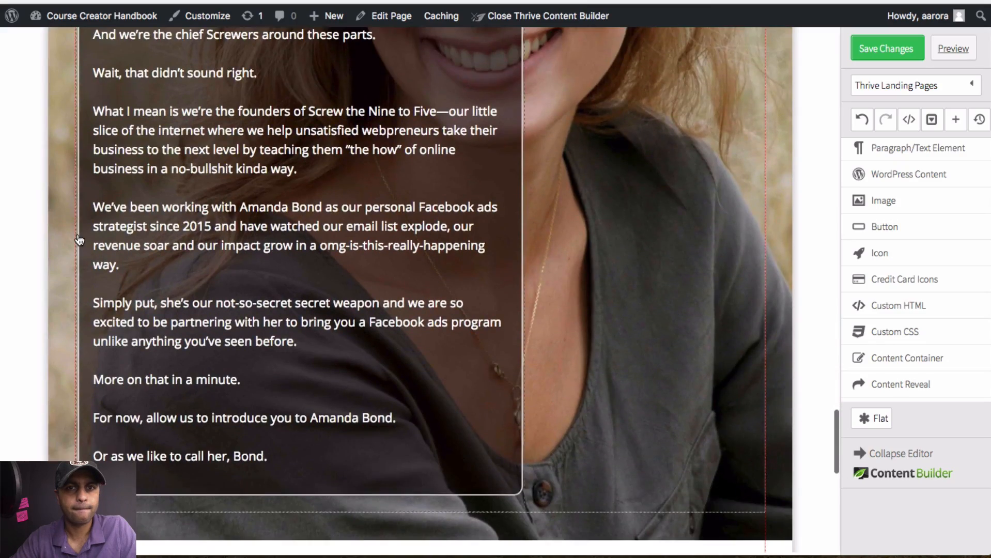
scroll(79, 240, "up", 17)
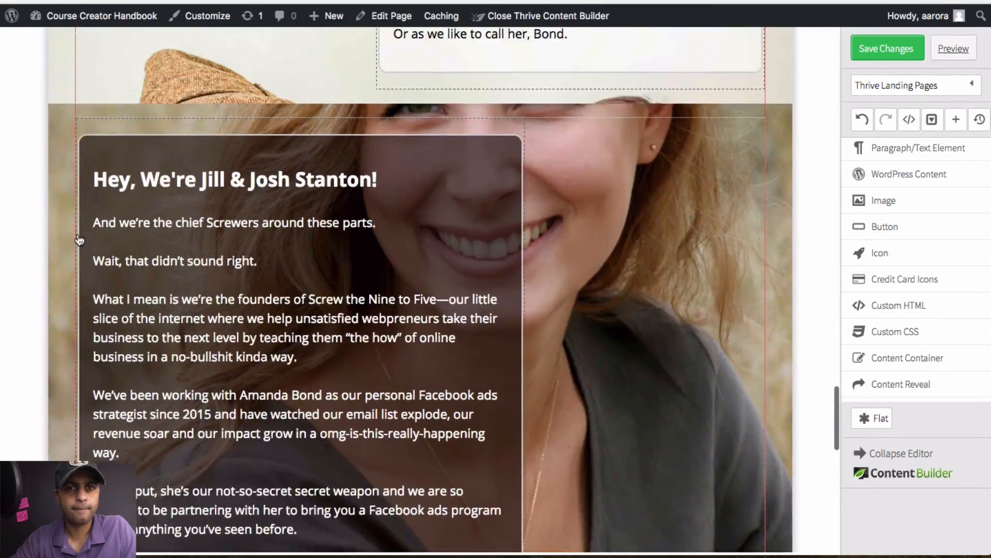
scroll(79, 241, "up", 4)
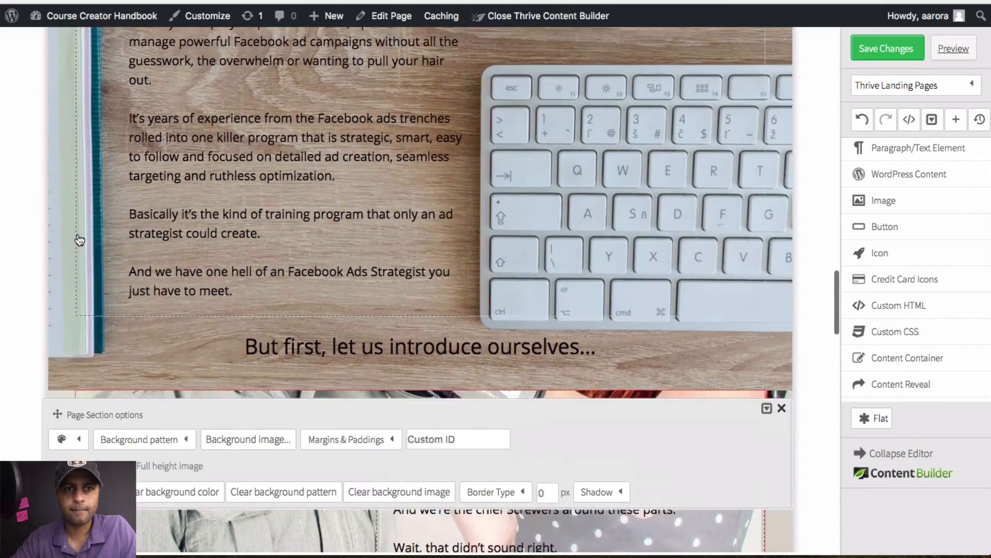
scroll(79, 240, "down", 6)
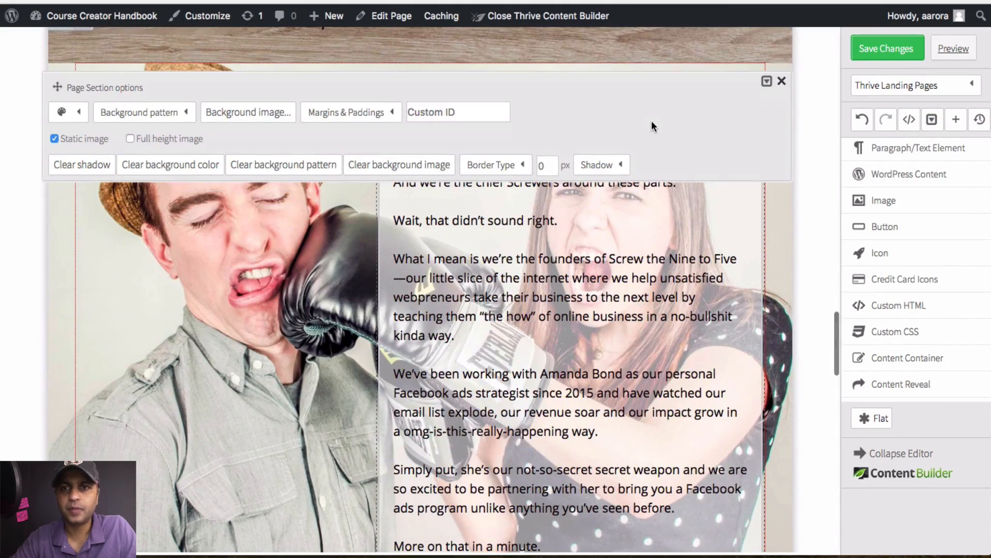
left_click(781, 81)
Apply the Circle image style to the woman's photo beside the "So you start to think" text
scroll(318, 158, "up", 1)
scroll(317, 158, "up", 4)
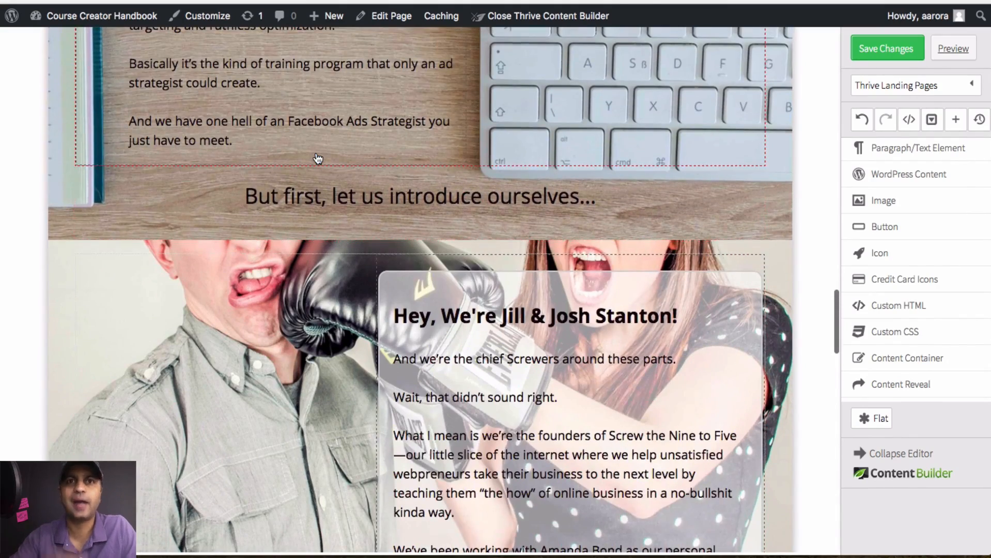
scroll(317, 158, "down", 7)
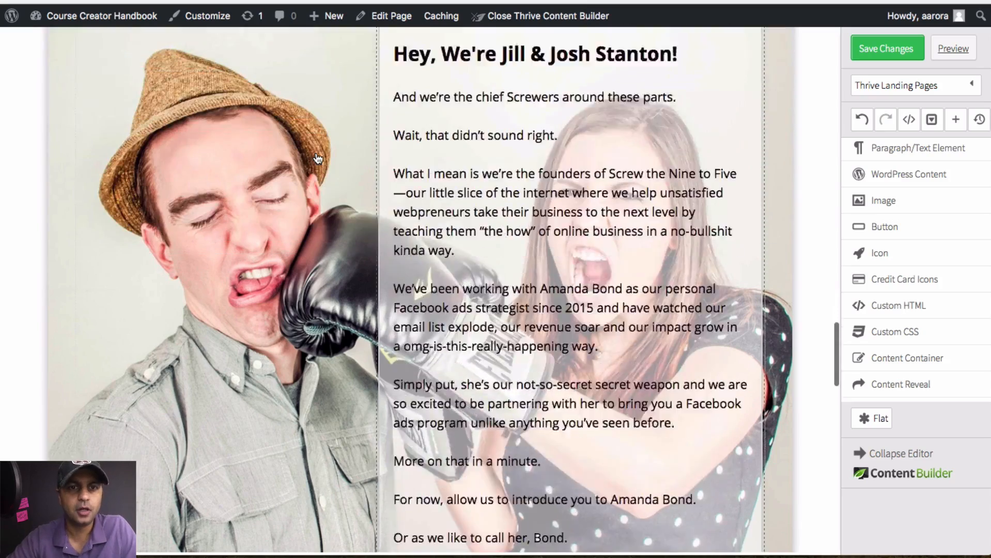
scroll(318, 157, "up", 20)
scroll(318, 158, "up", 12)
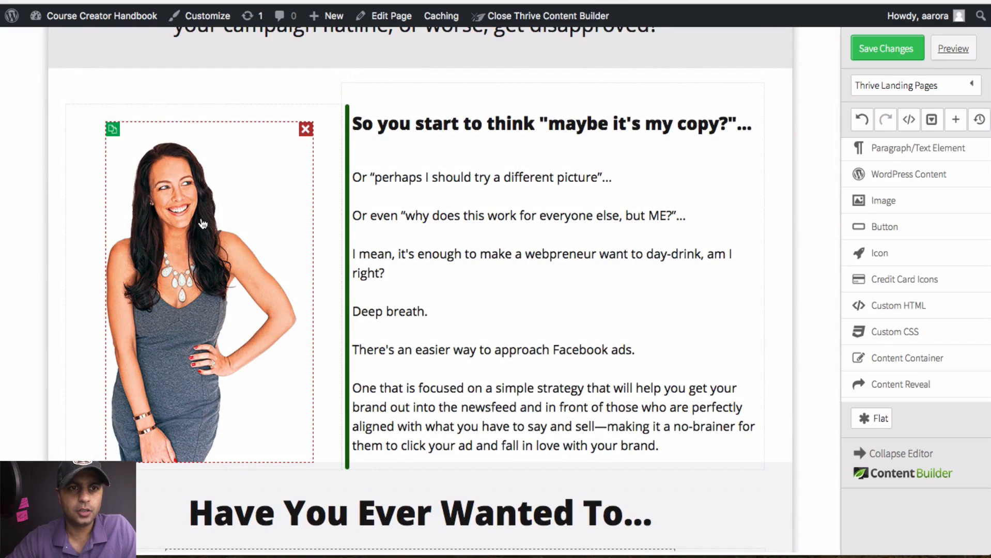
left_click(203, 223)
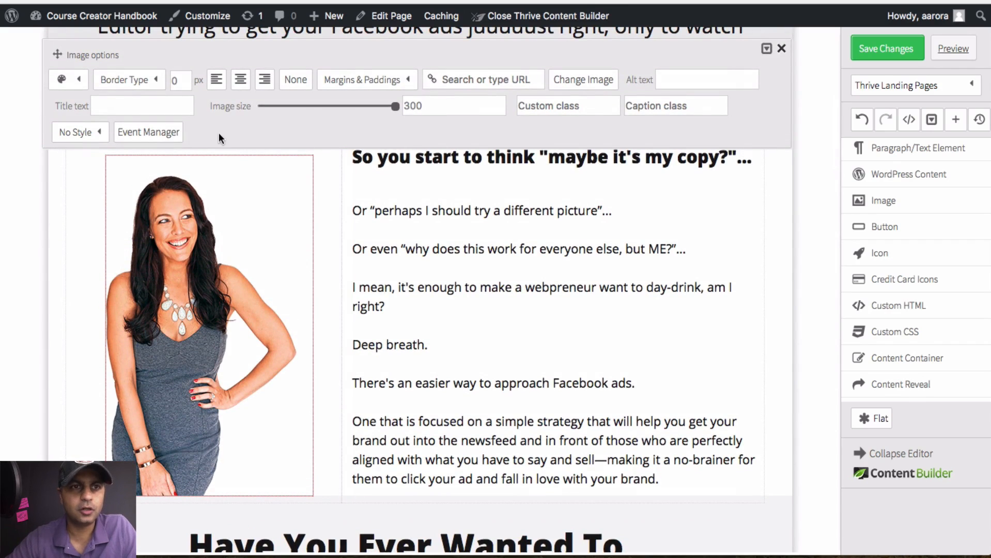
left_click(75, 133)
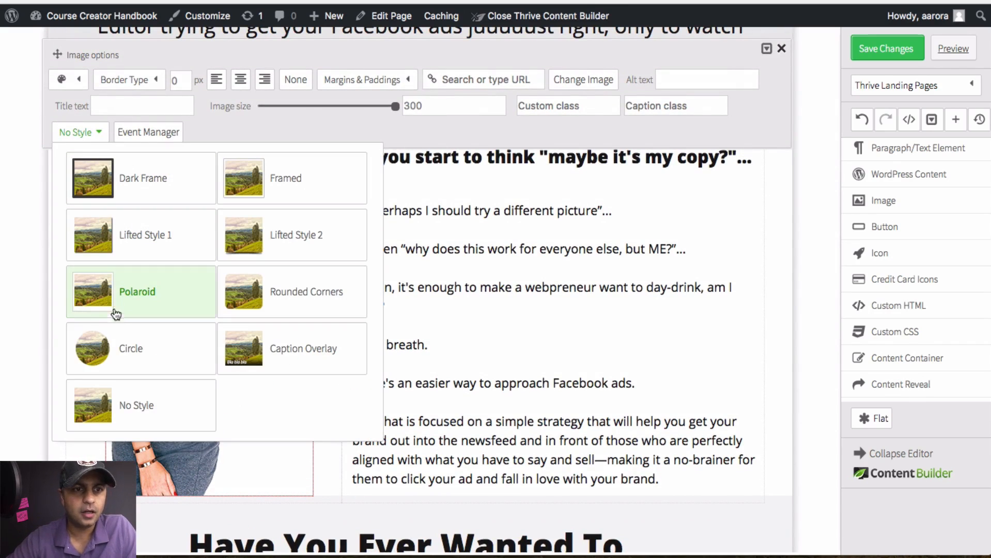
left_click(98, 345)
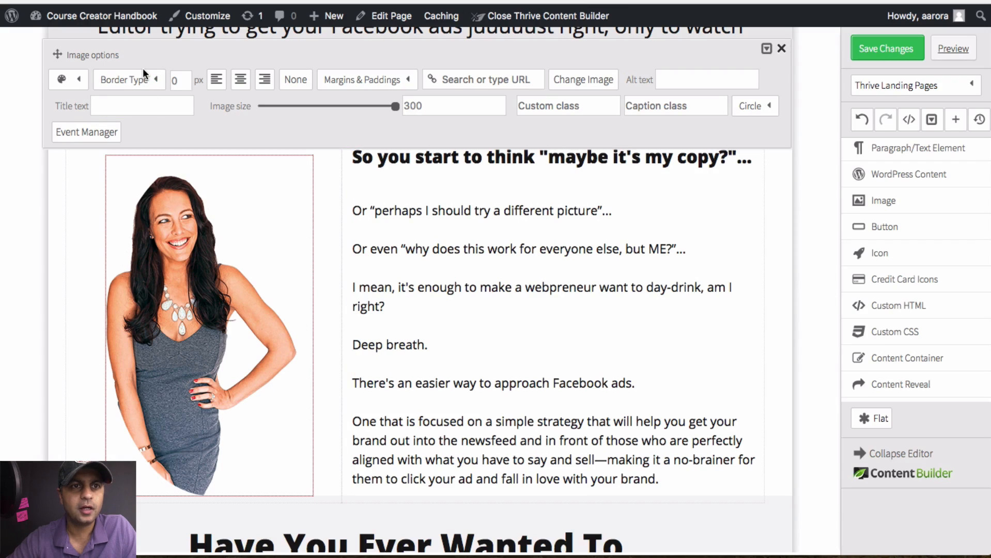
Give the woman's photo beside the "So you start to think" text a solid 1 px border
left_click(148, 80)
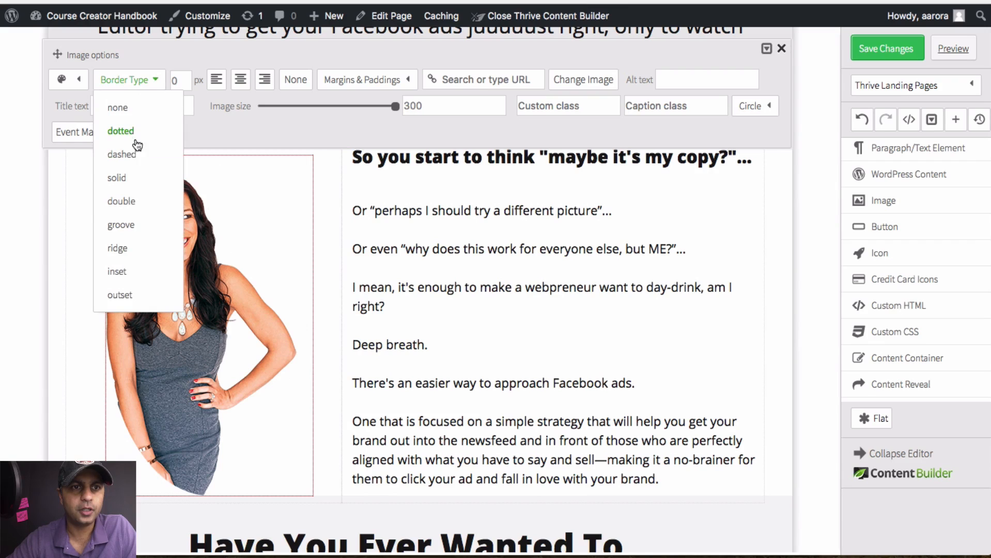
left_click(129, 178)
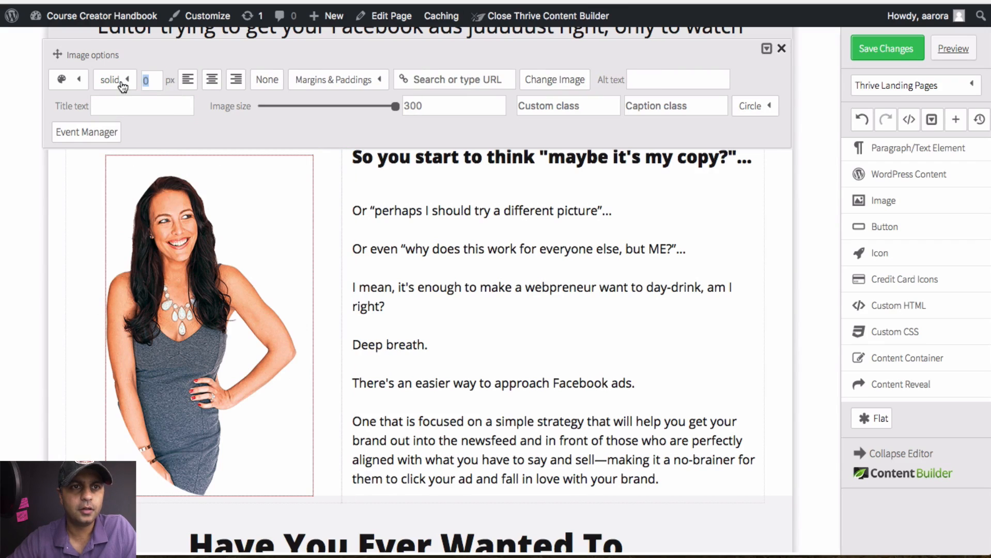
type("1")
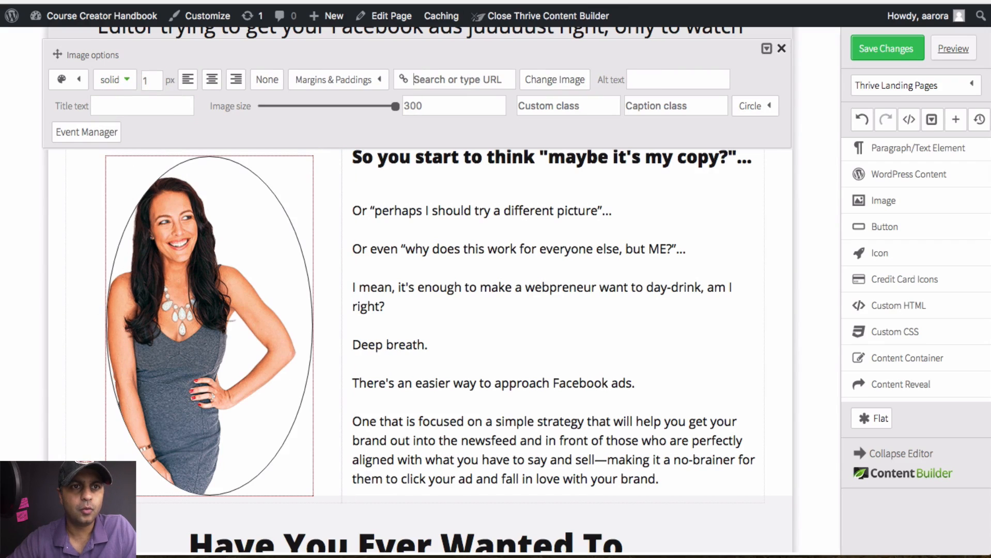
Recolour the woman's photo border dark teal and increase its width to 5 px
left_click(62, 81)
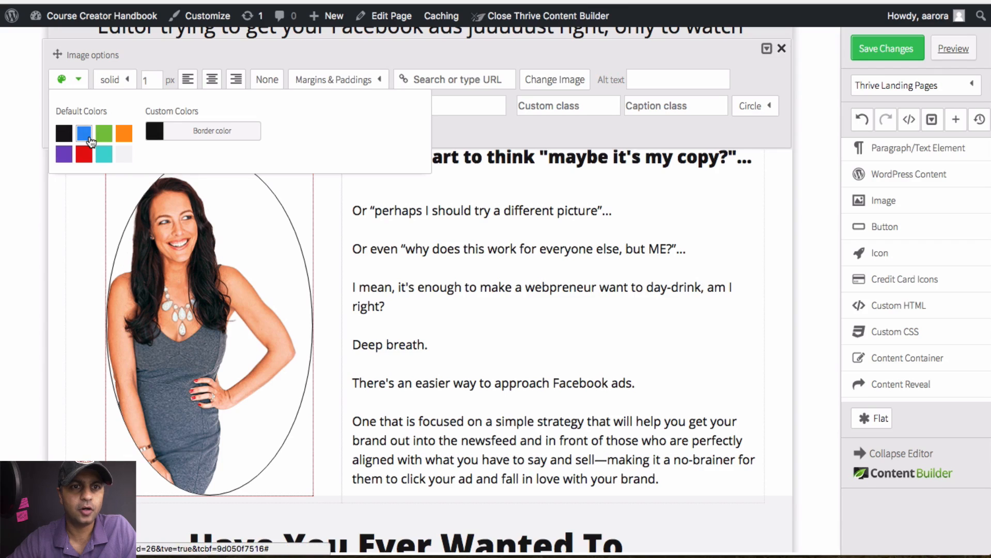
left_click(84, 134)
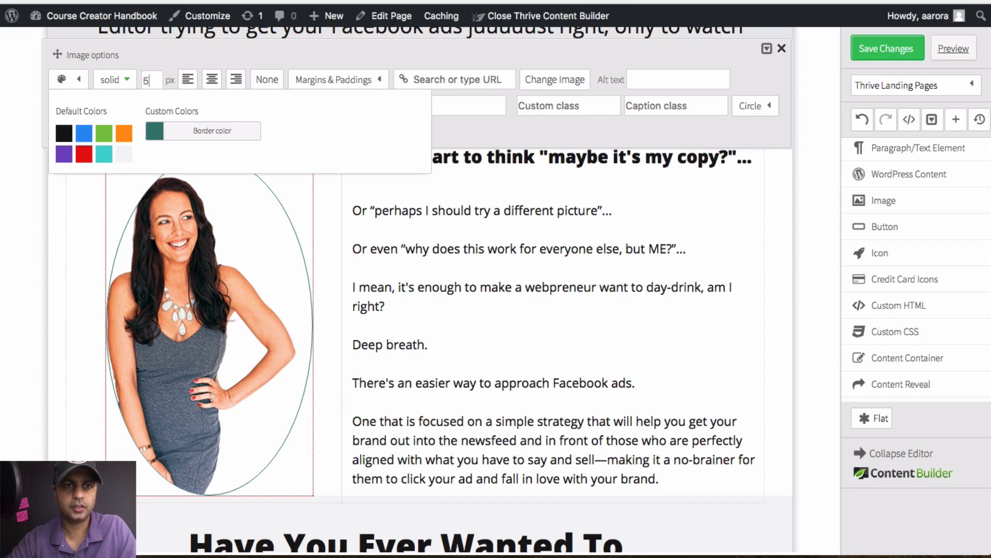
key("Tab")
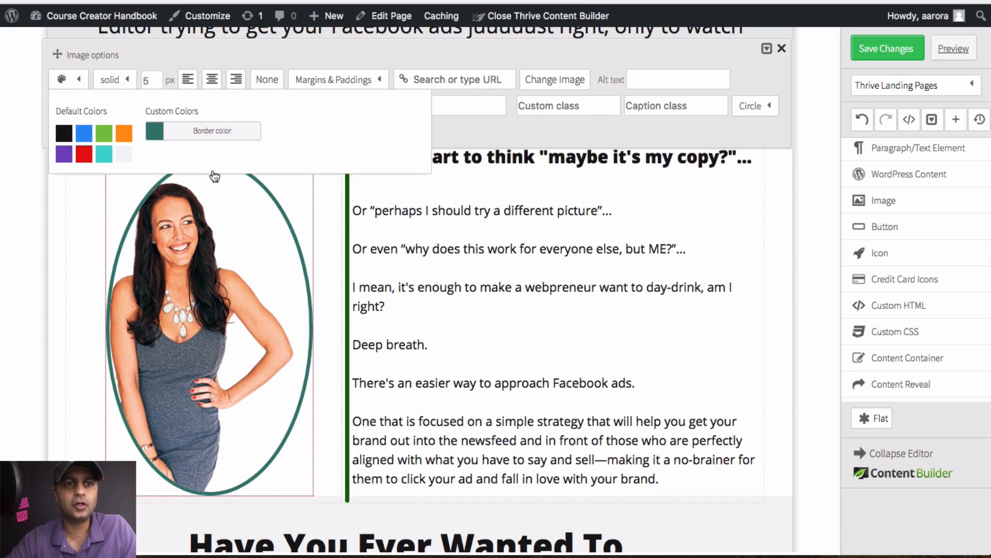
left_click(782, 49)
Undo the border colour and width changes on the woman's photo
left_click(869, 123)
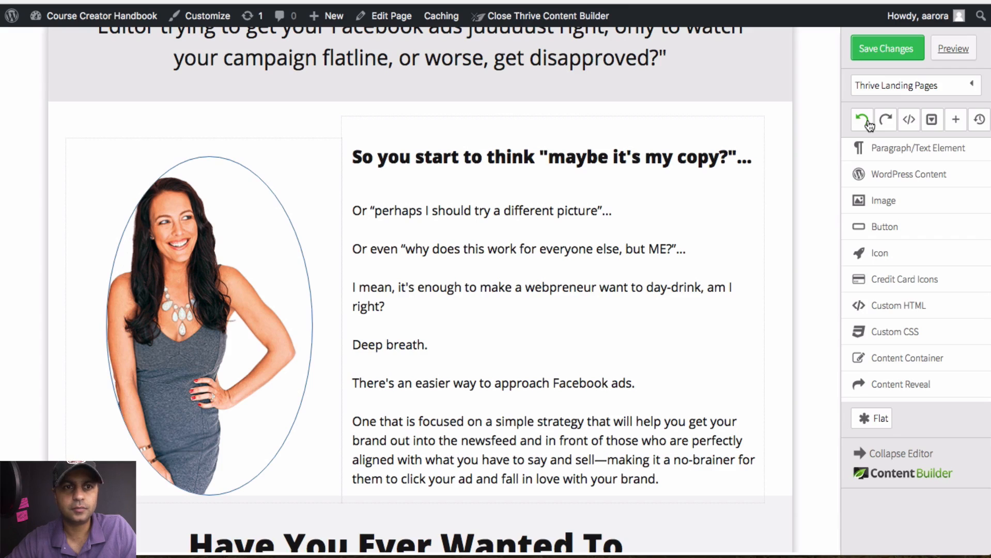
left_click(869, 123)
left_click(869, 123)
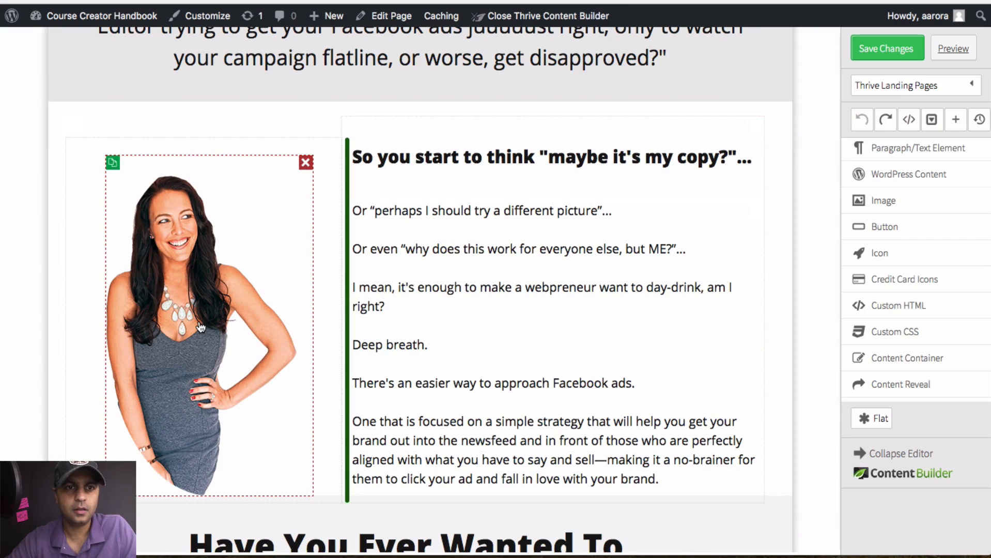
Set the image style of the woman's photo to No Style and close the image options
left_click(212, 206)
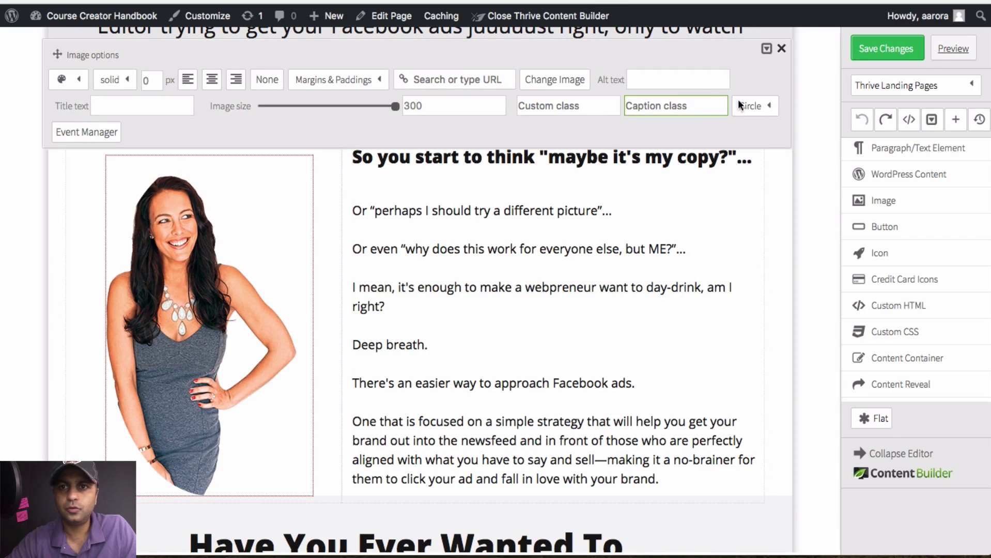
left_click(757, 106)
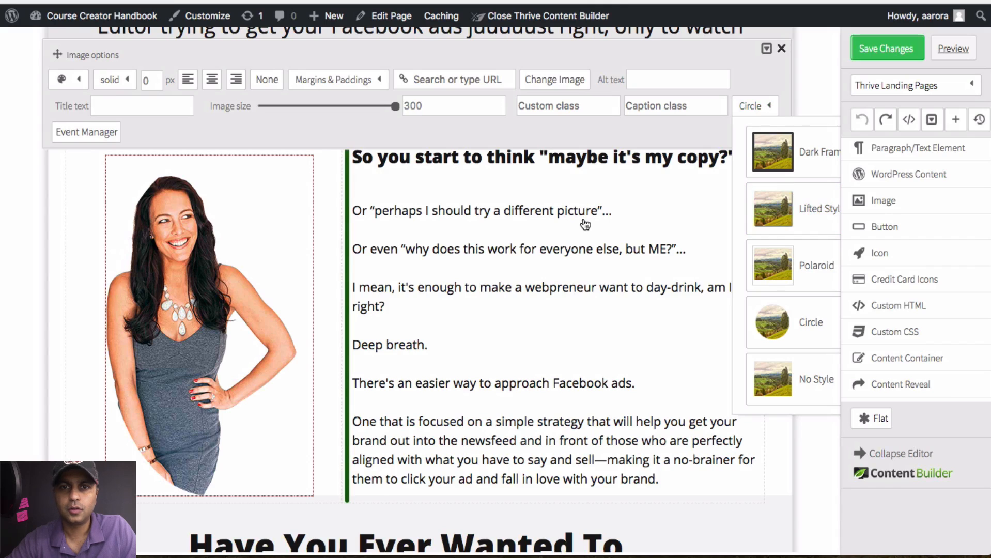
left_click(584, 216)
left_click(192, 240)
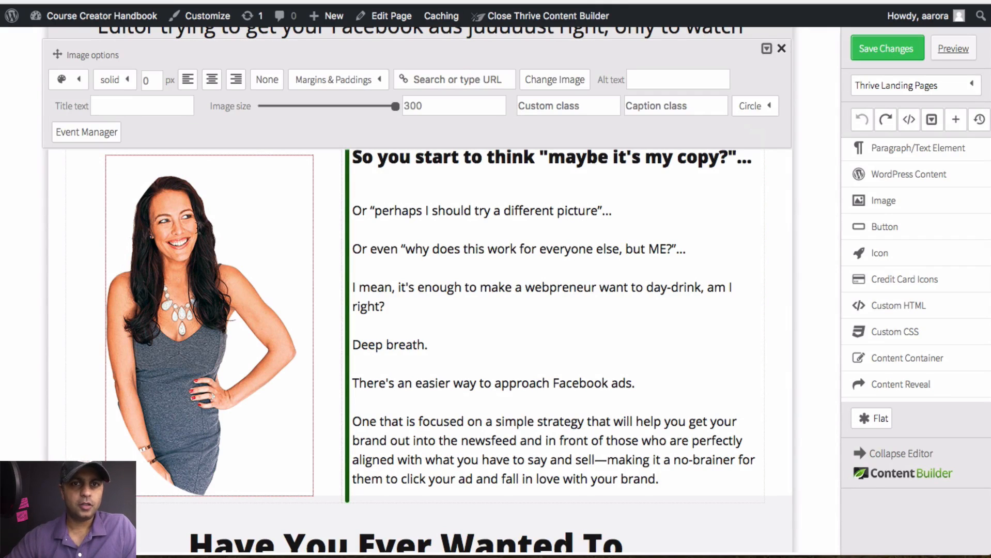
left_click(755, 110)
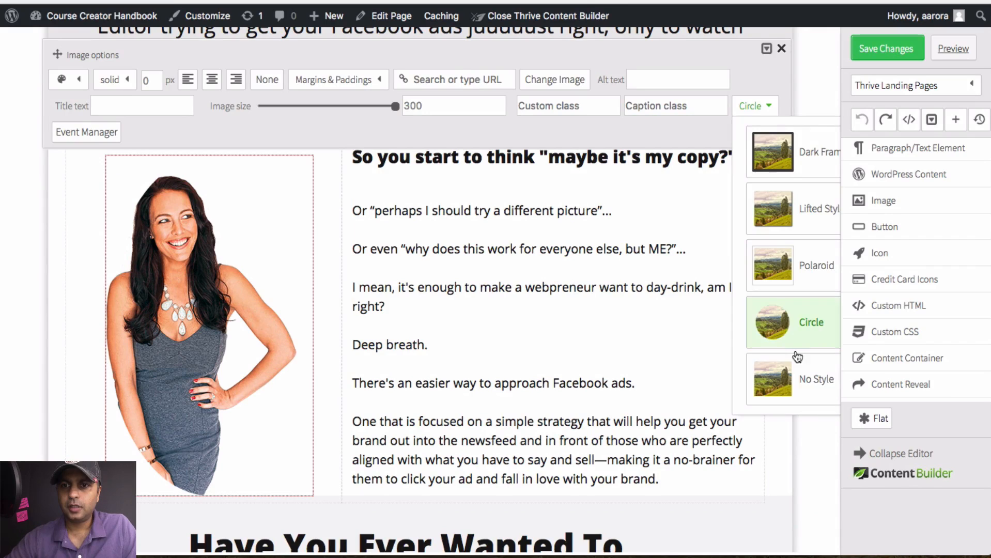
left_click(798, 376)
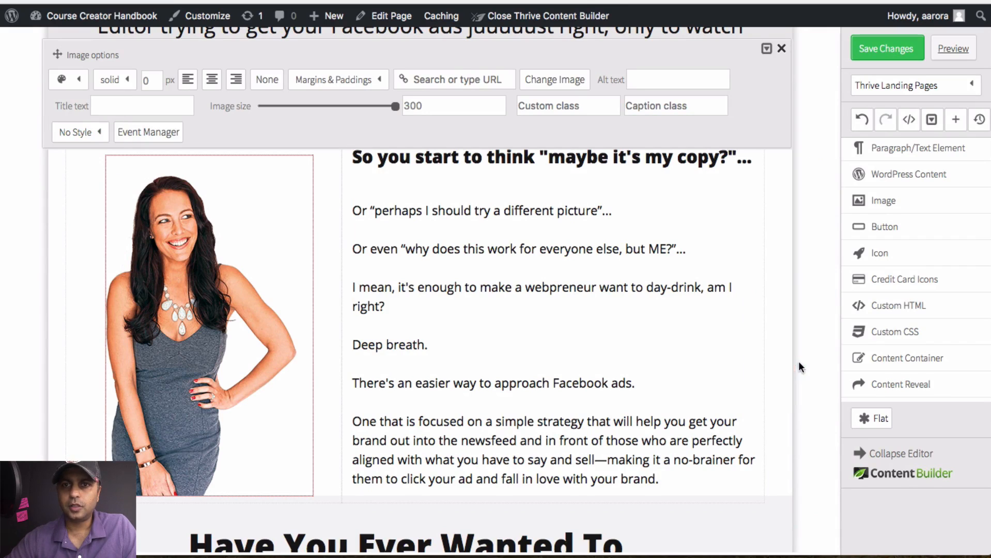
left_click(781, 51)
Compare the rebuilt testimonial with the original ADDICTED page and examine the Module 1 banner and lessons that follow it
scroll(538, 206, "down", 15)
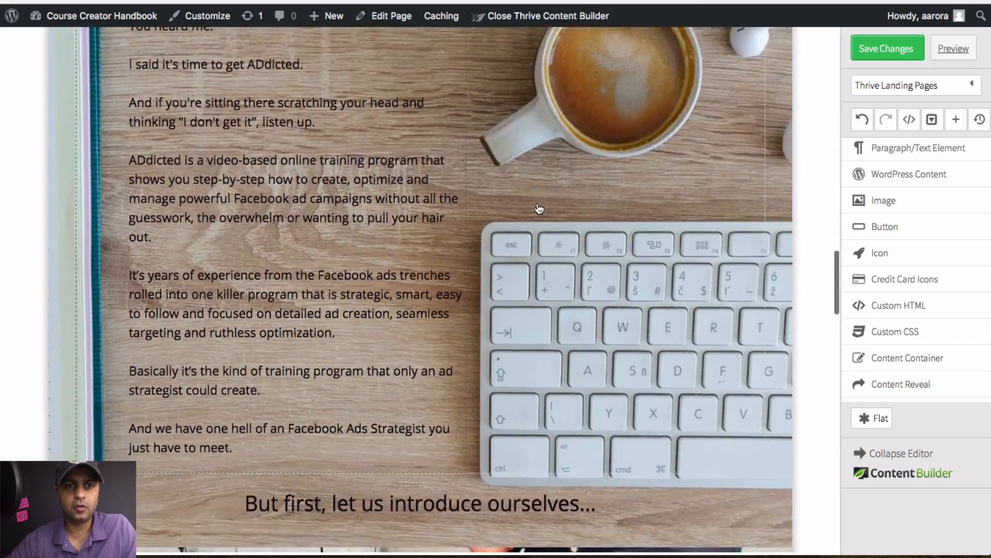
scroll(538, 208, "down", 20)
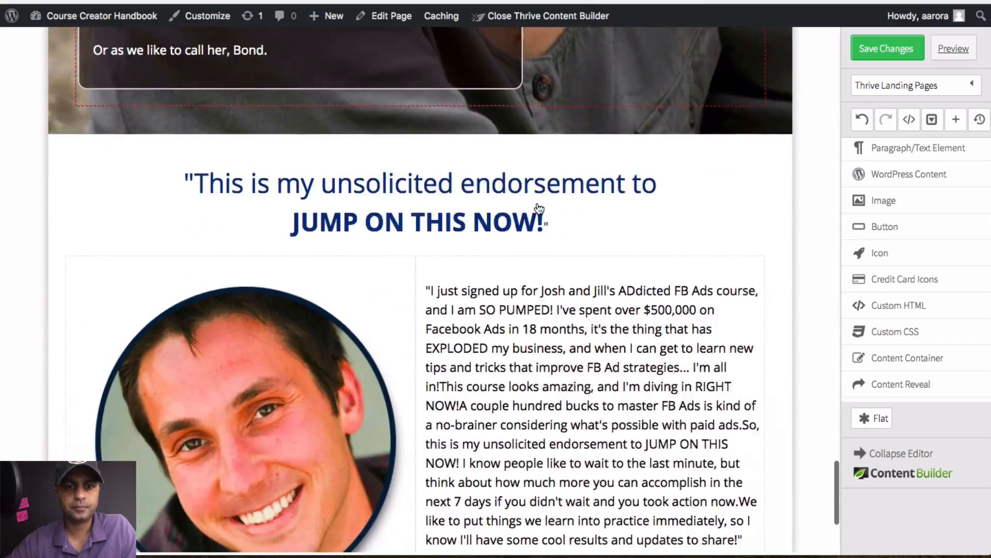
scroll(538, 208, "down", 4)
scroll(258, 268, "up", 1)
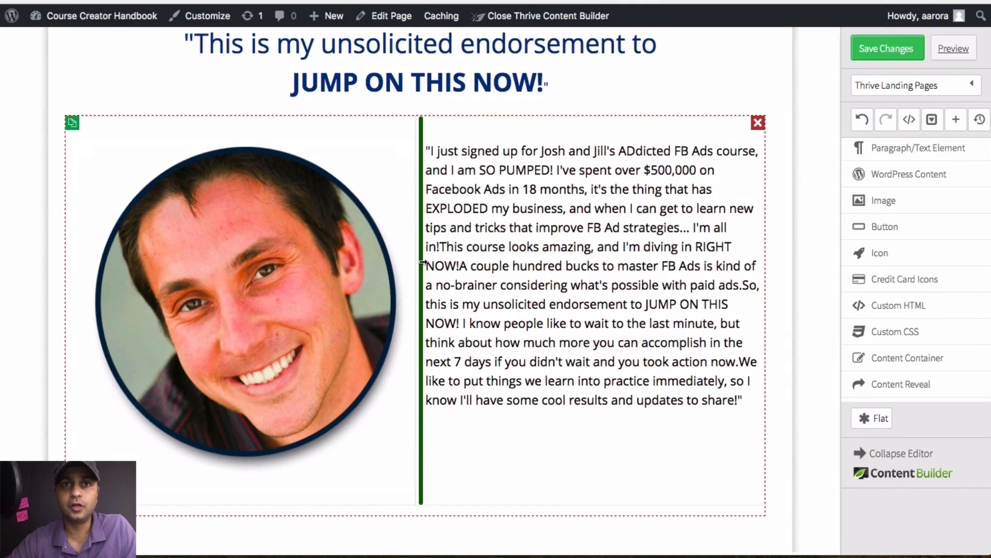
scroll(549, 165, "up", 2)
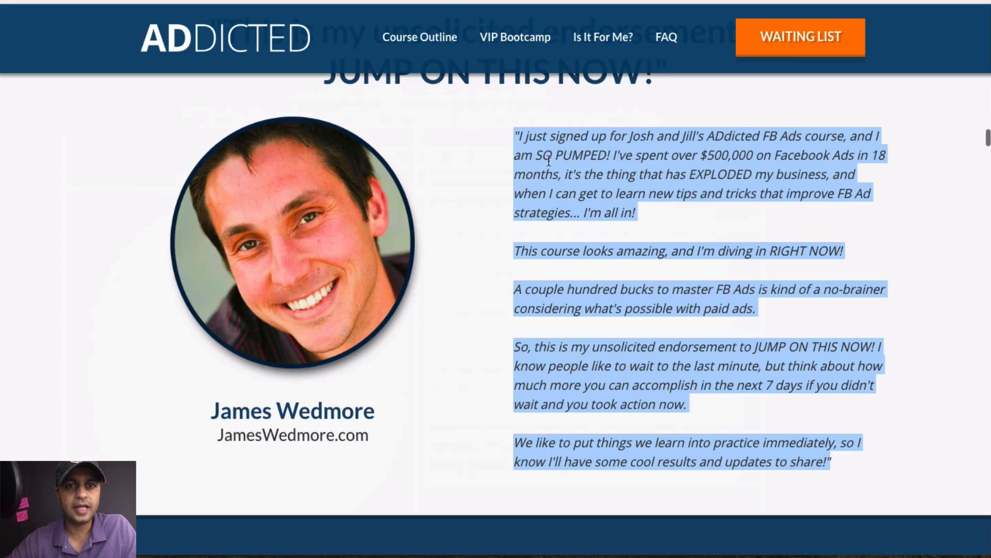
scroll(549, 161, "down", 8)
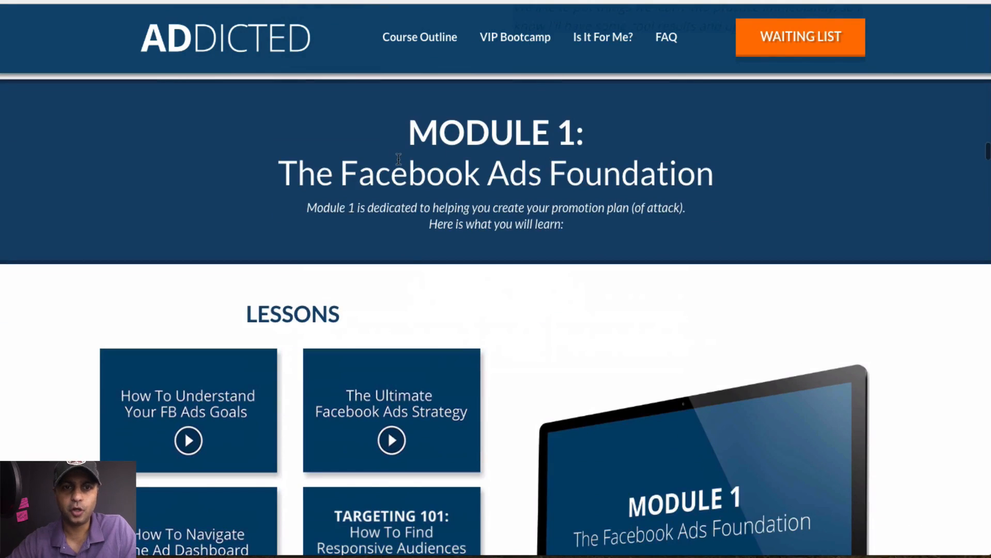
scroll(411, 265, "down", 5)
scroll(412, 265, "up", 6)
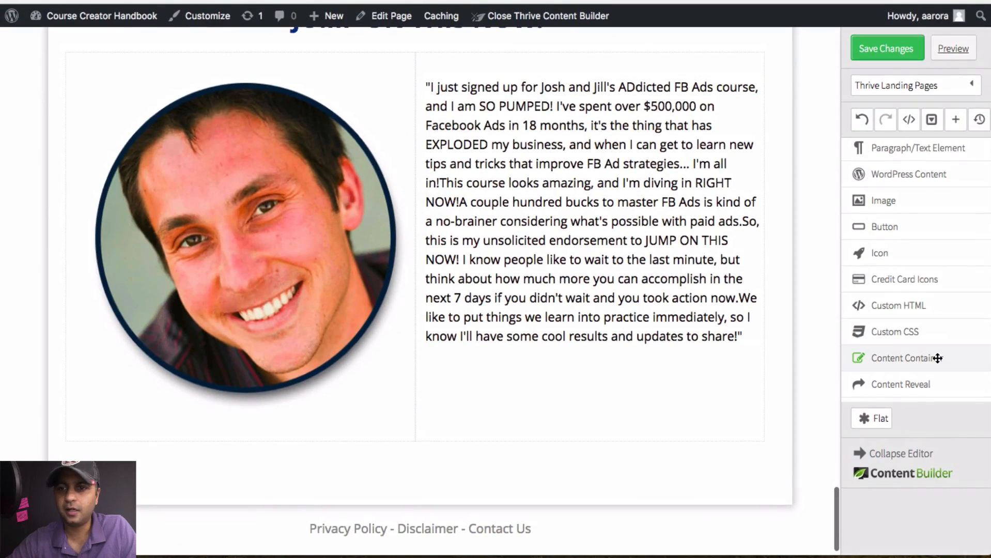
Add a page section element below the two-column portrait-and-quote testimonial
scroll(933, 338, "down", 15)
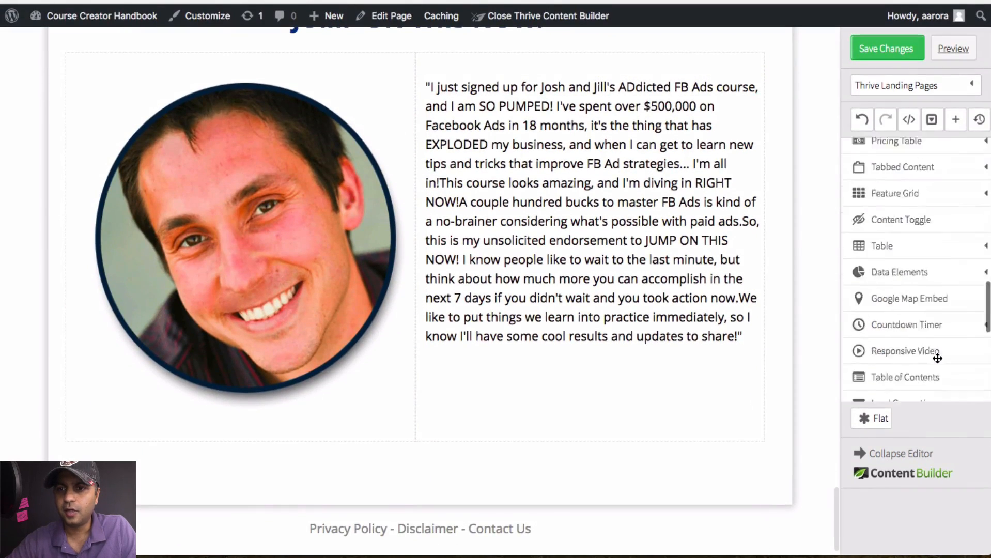
left_click_drag(936, 305, 409, 432)
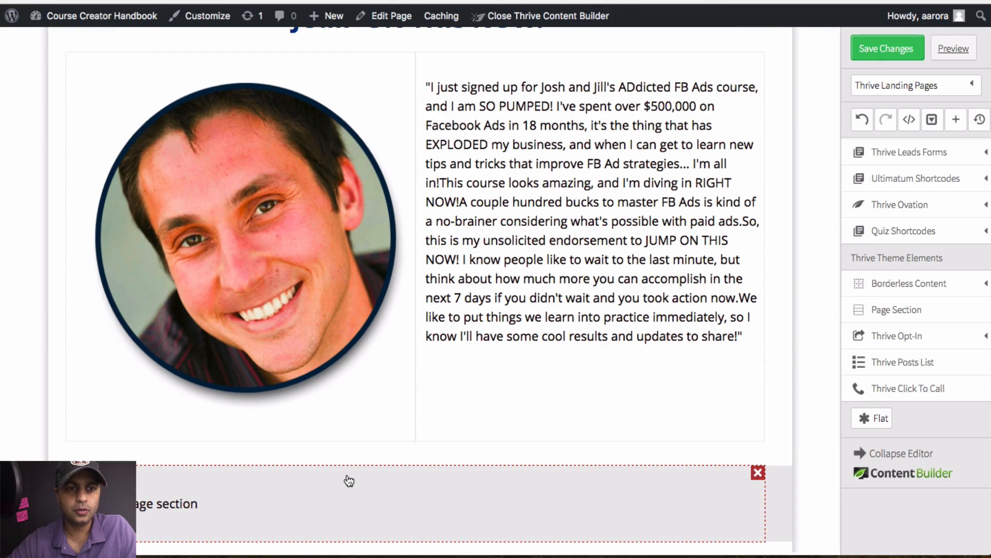
Set the new page section's background colour to dark blue, rgba(0,43,163,1)
left_click(346, 478)
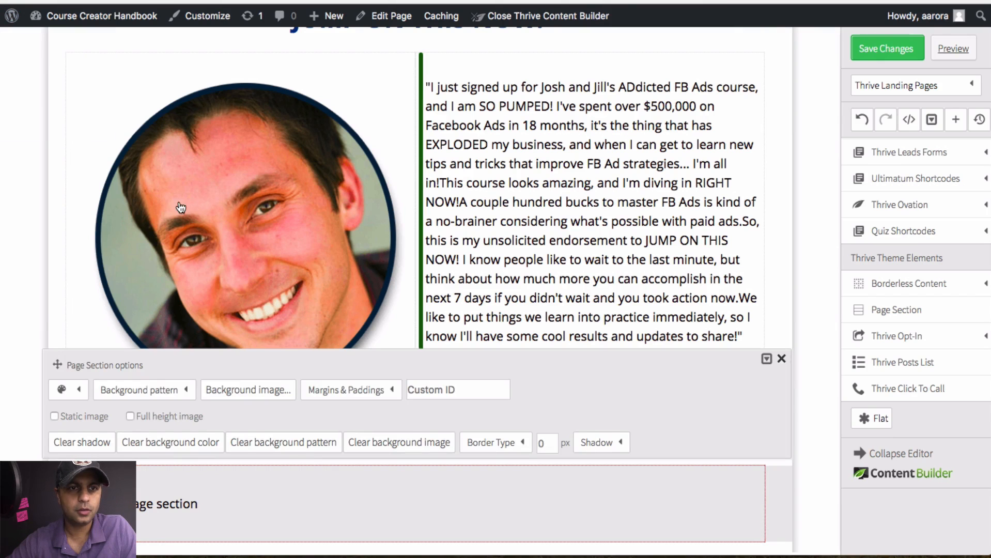
left_click(60, 394)
left_click(117, 443)
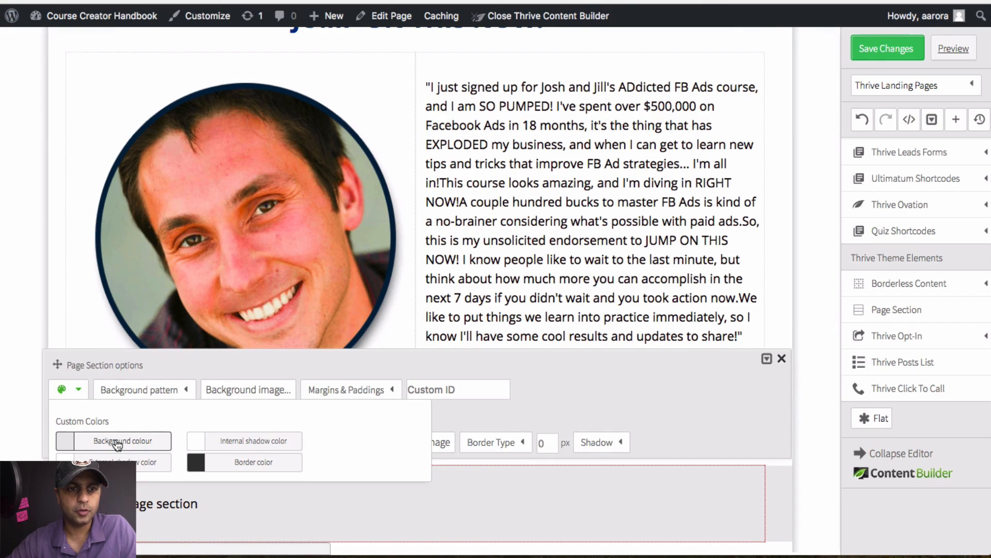
left_click(117, 443)
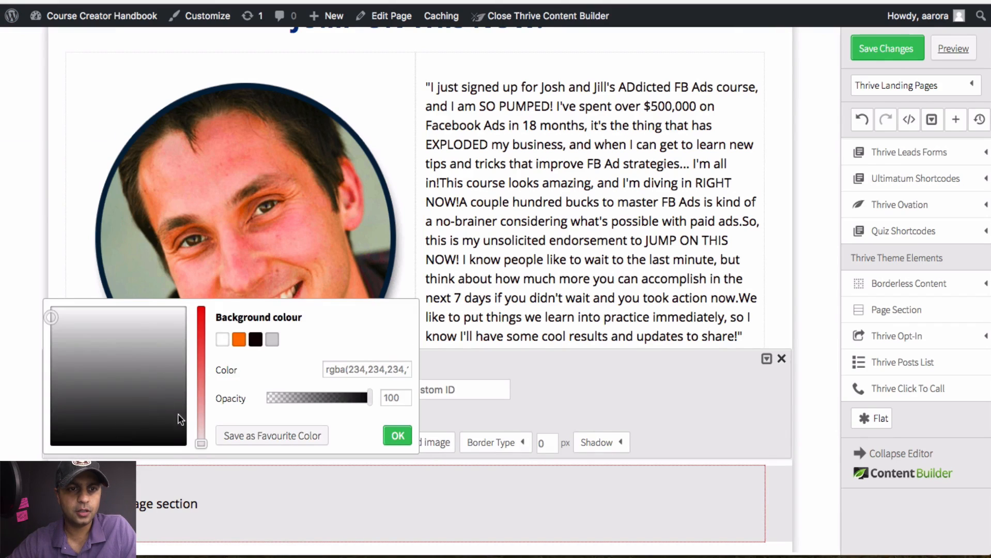
mouse_move(201, 443)
left_mouse_down()
mouse_move(201, 309)
mouse_move(155, 316)
mouse_move(125, 390)
mouse_move(134, 349)
mouse_move(135, 366)
left_mouse_up()
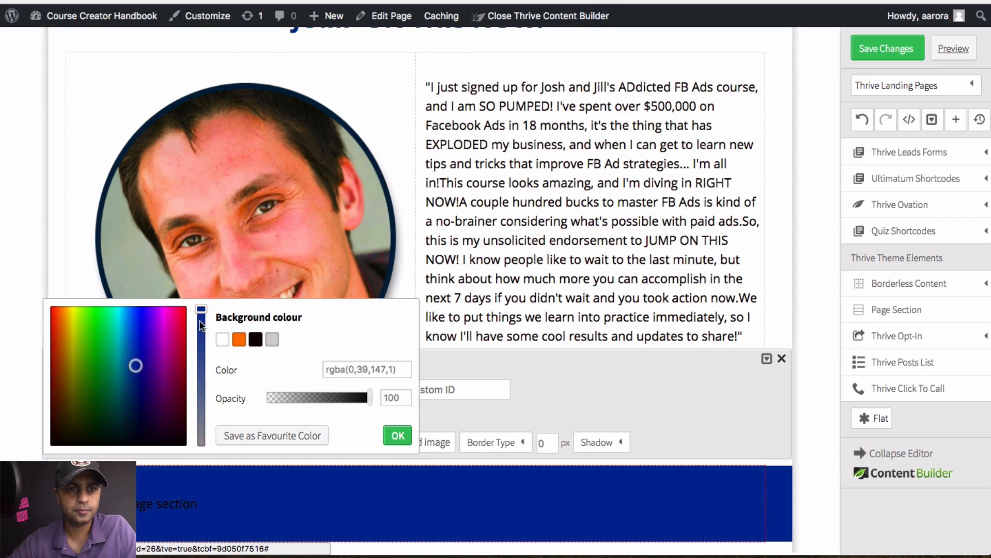
mouse_move(201, 310)
left_mouse_down()
mouse_move(201, 339)
mouse_move(202, 309)
left_mouse_up()
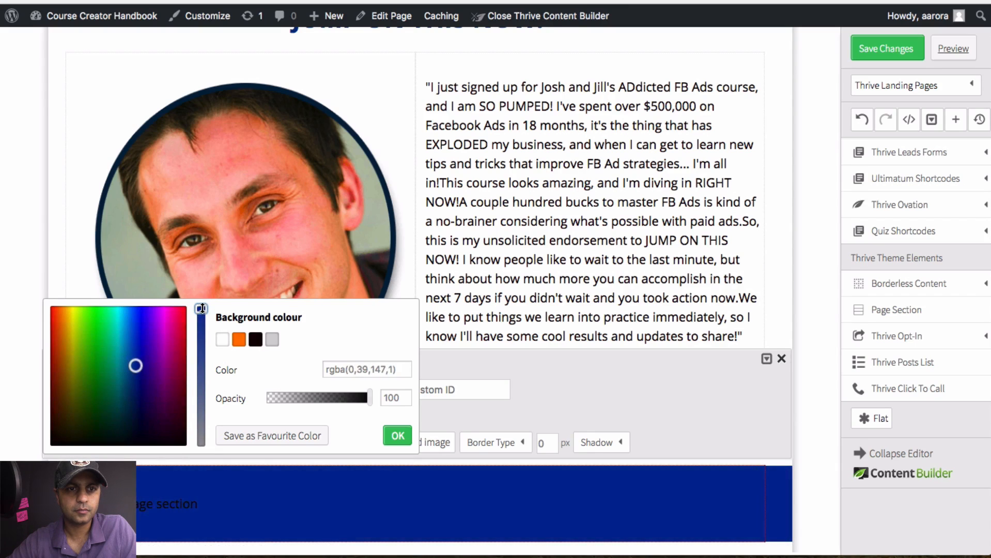
left_click_drag(138, 363, 136, 354)
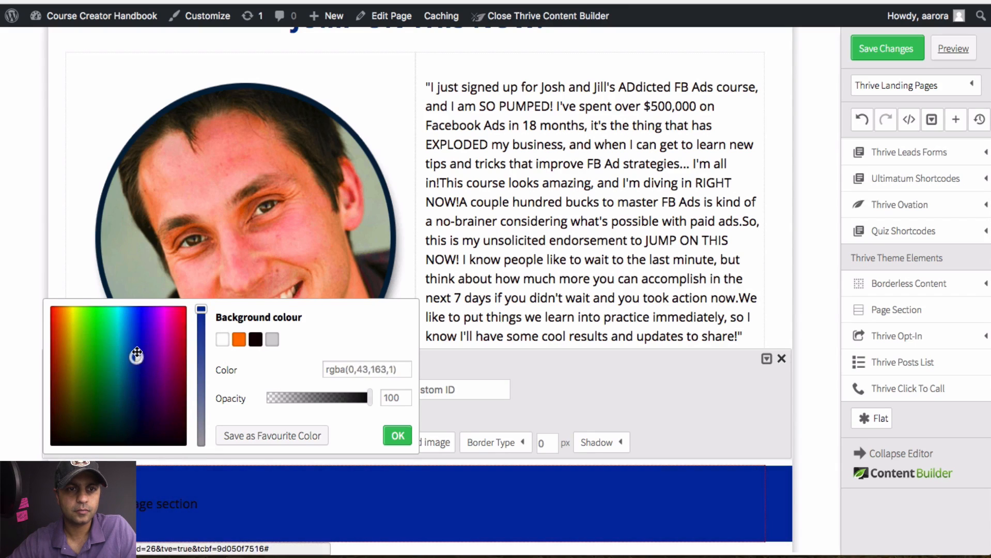
left_click(398, 436)
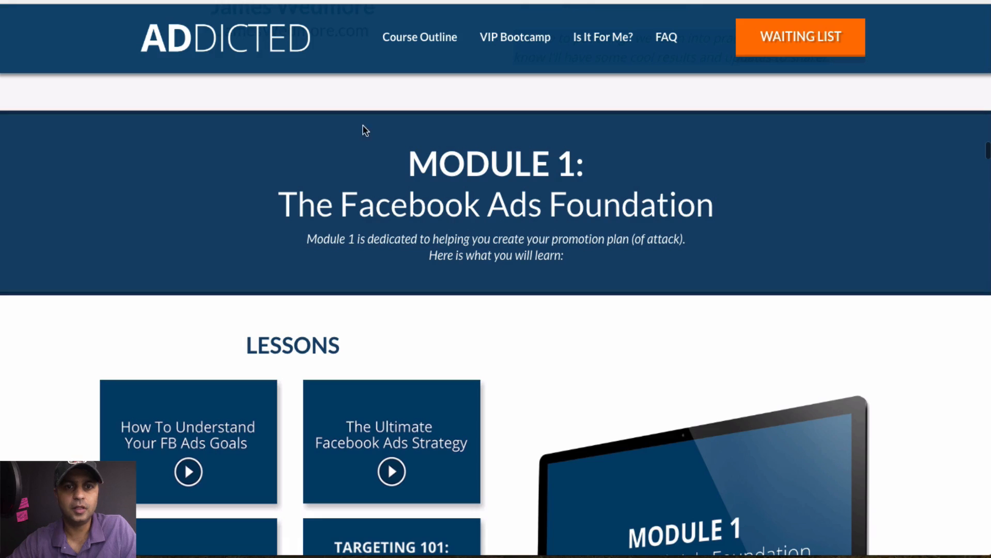
Inspect the Module 1 banner on the original ADDICTED page and examine its CSS styles for the background colour
right_click(650, 150)
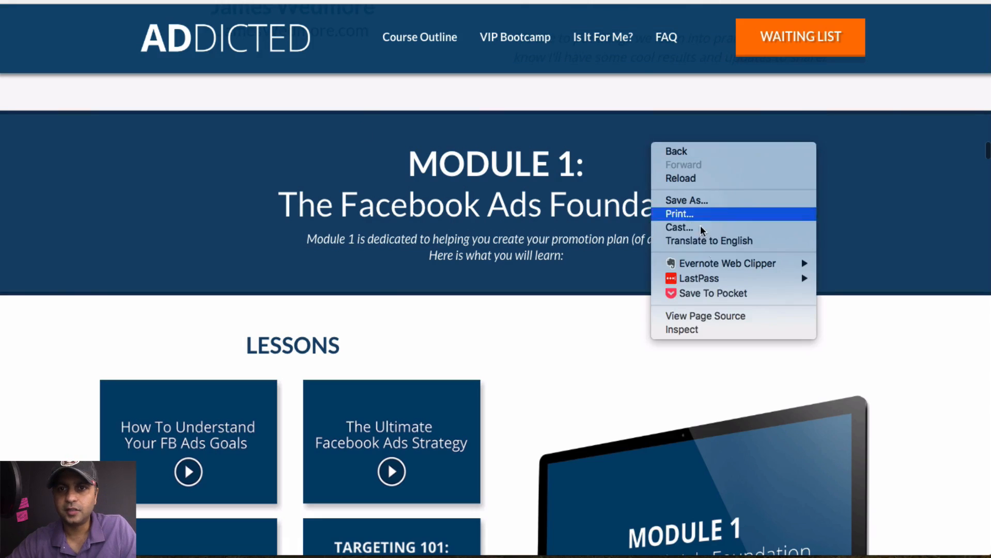
left_click(704, 330)
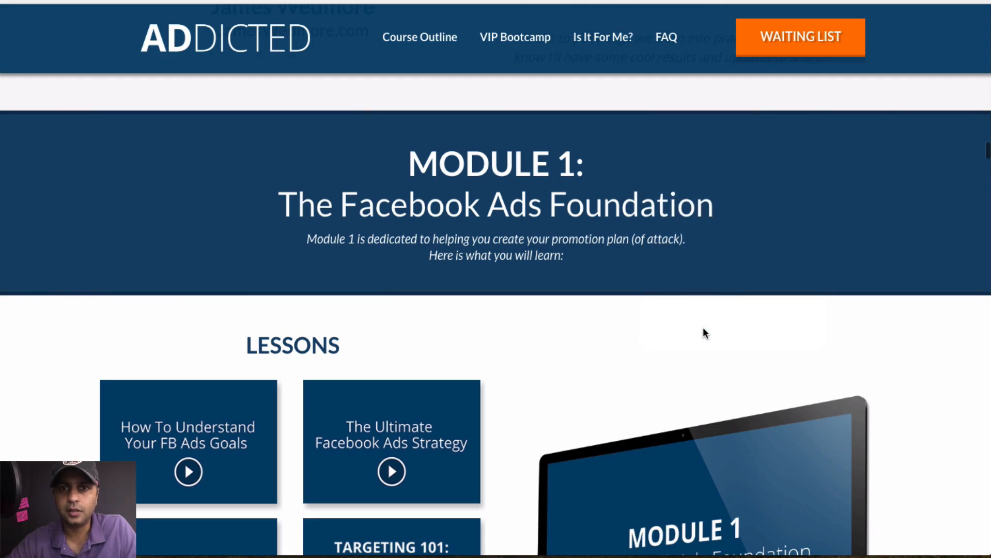
scroll(773, 433, "down", 3)
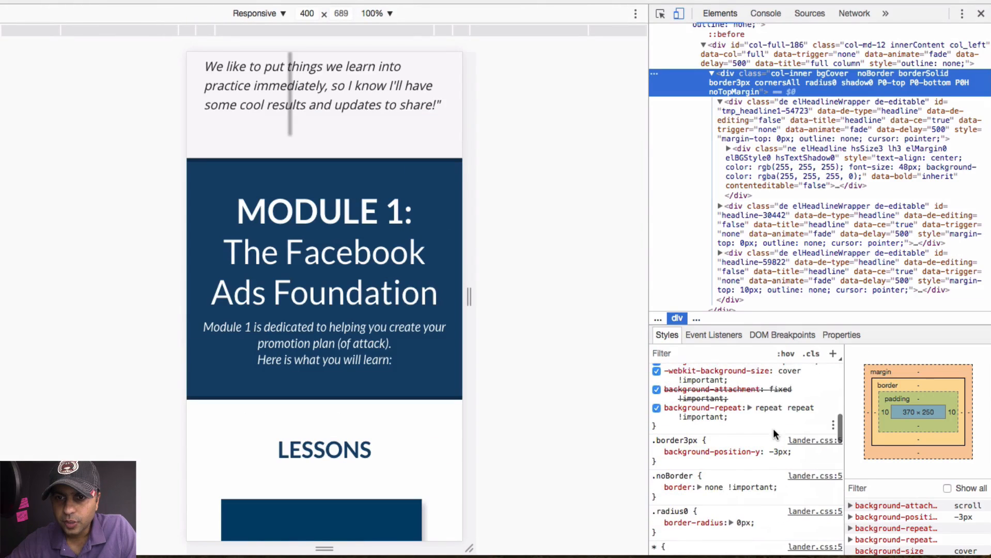
scroll(774, 433, "down", 8)
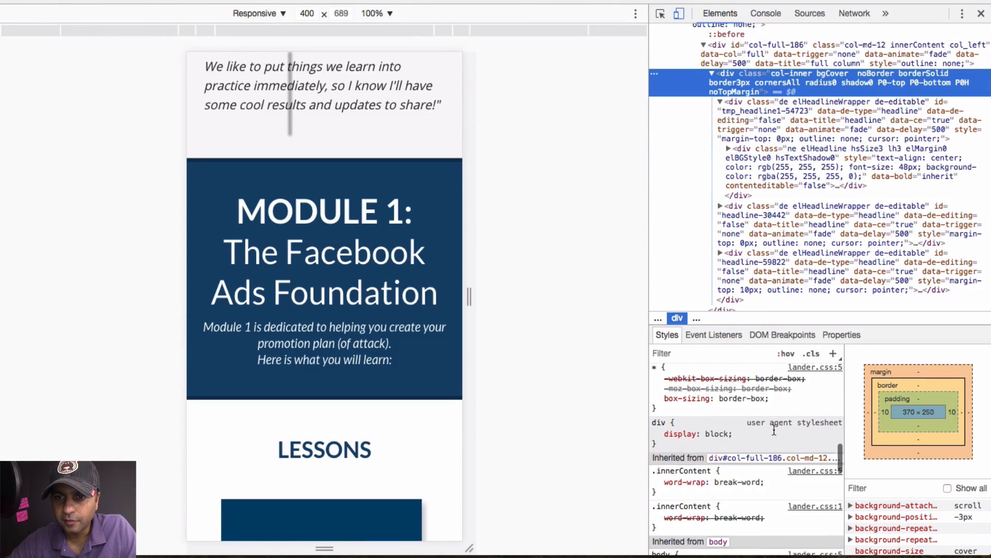
scroll(773, 432, "down", 4)
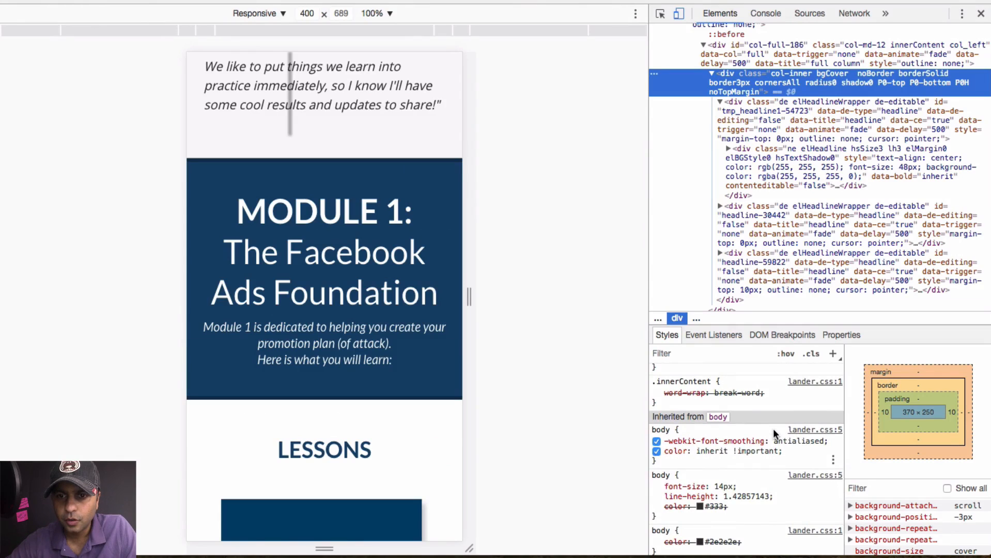
scroll(773, 429, "down", 3)
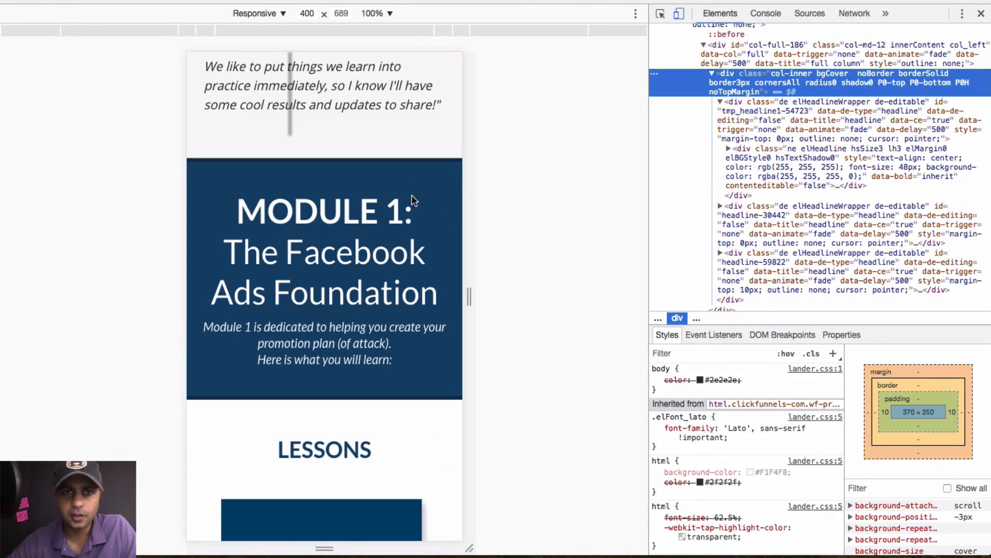
left_click(396, 173)
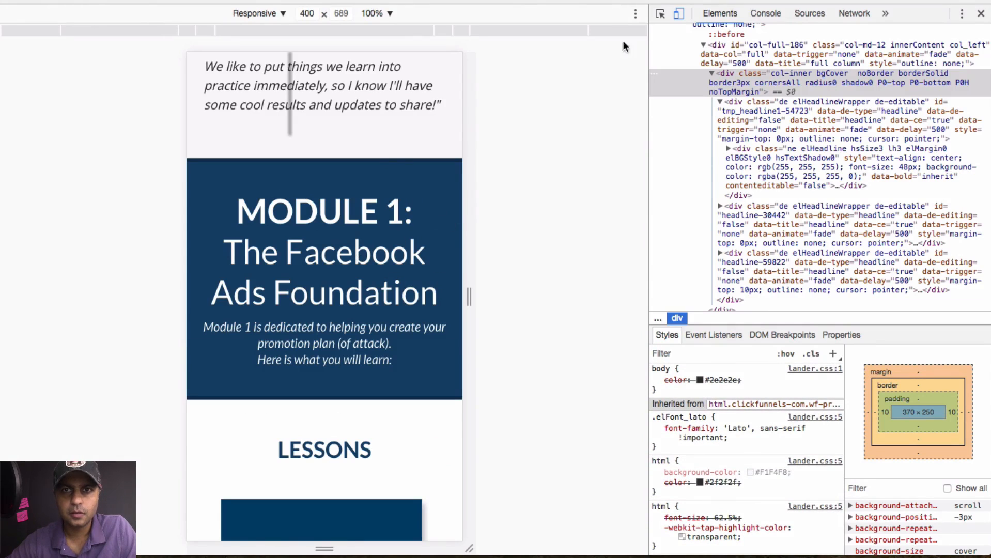
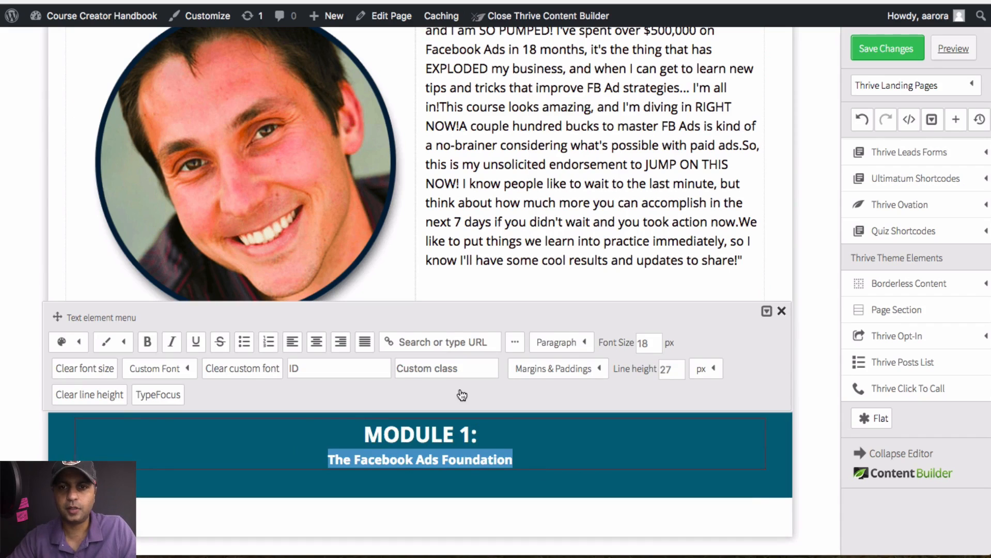
Set the font size of the "The Facebook Ads Foundation" line in the Module 1 banner to 22 px
left_click_drag(656, 341, 533, 350)
type("22")
key("Return")
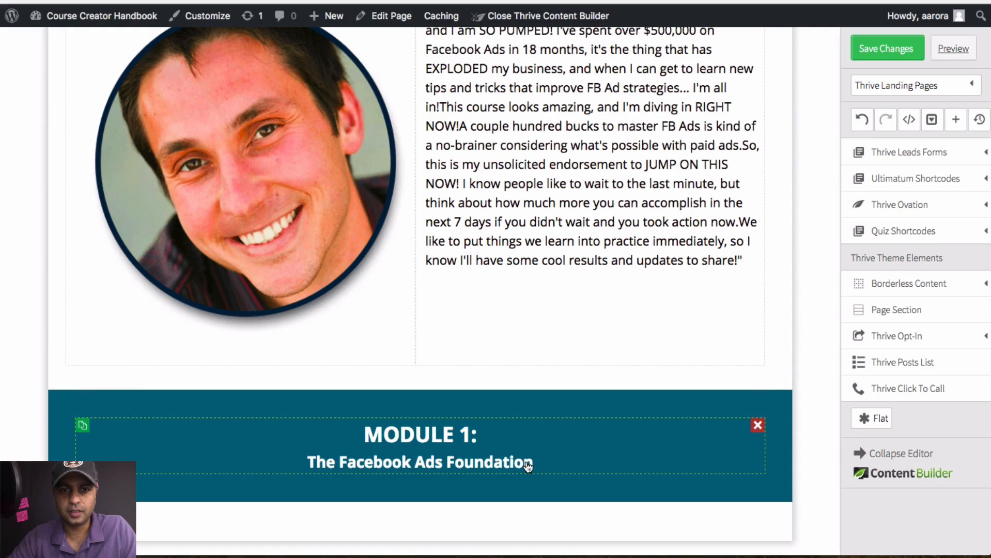
Set the font size of "The Facebook Ads Foundation" to 28 px, dismiss the save reminder and save the page
left_click(527, 466)
left_click_drag(533, 465, 307, 463)
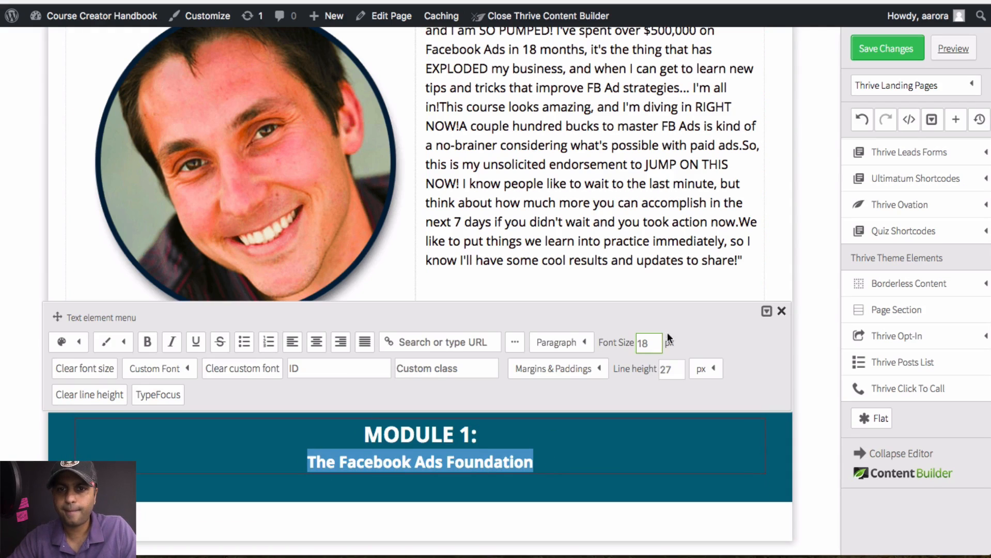
double_click(655, 342)
type("28")
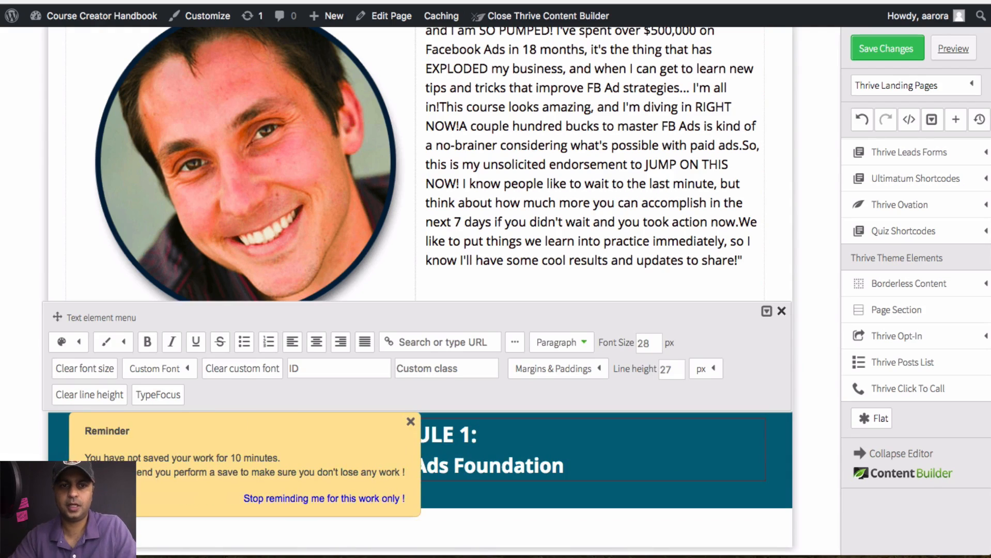
left_click(782, 310)
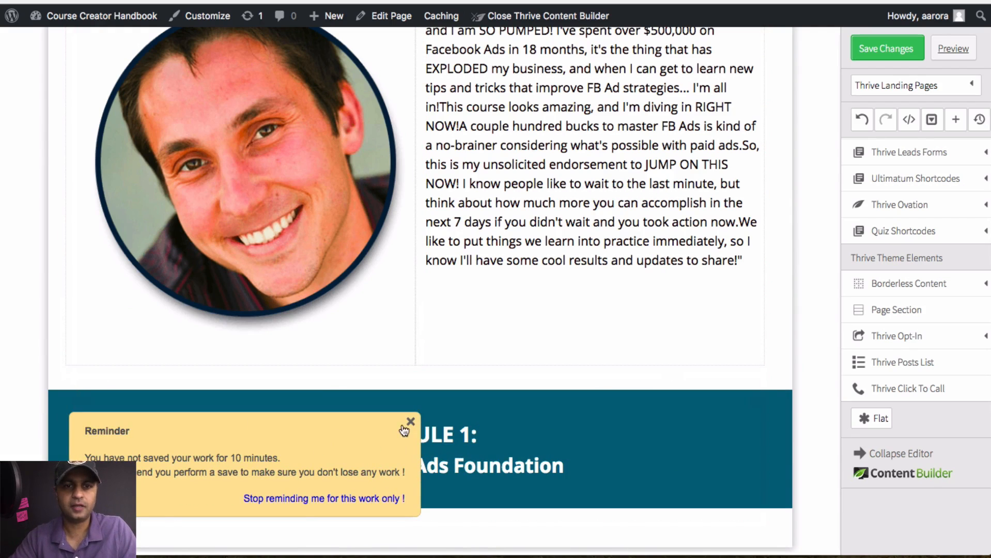
left_click(411, 421)
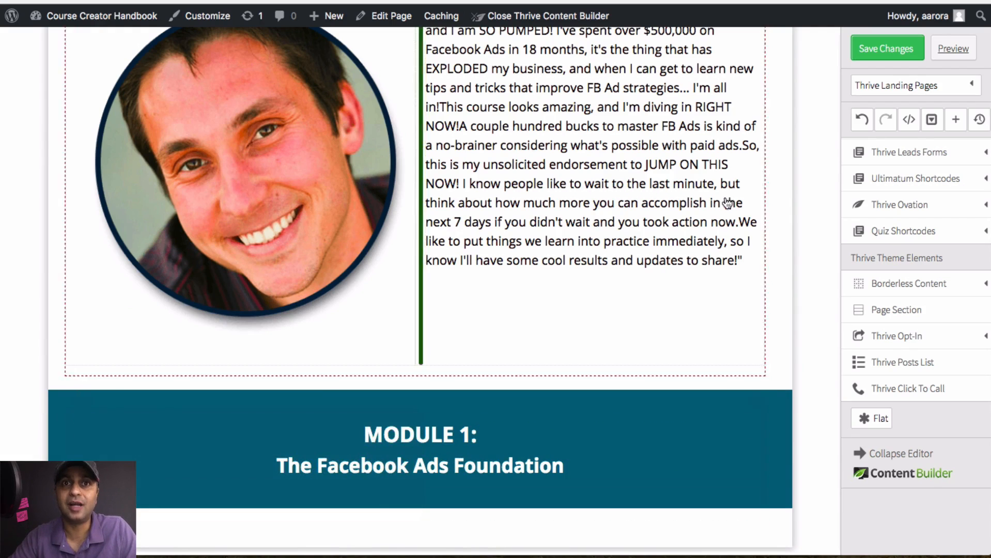
left_click(899, 53)
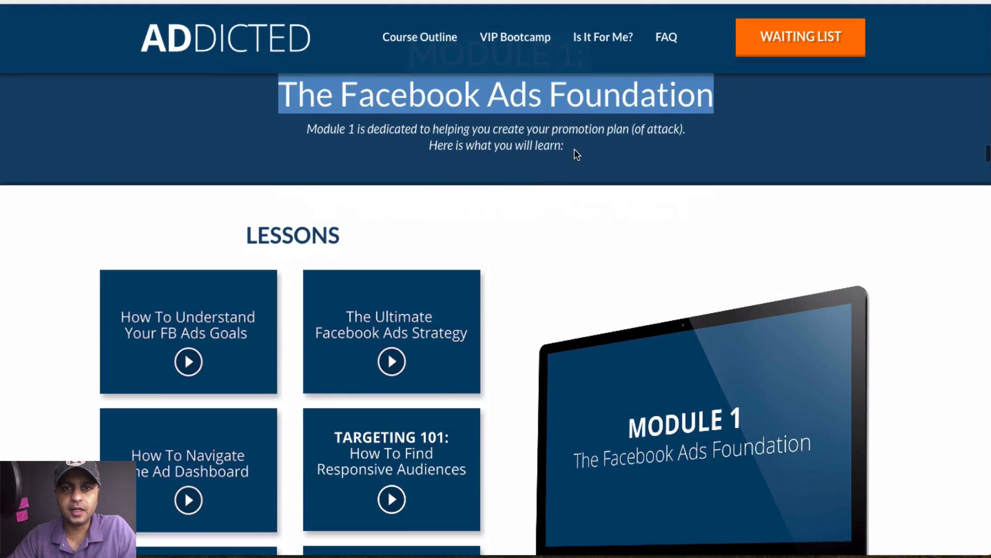
Copy the two-line Module 1 description from the original page and paste it on a new line below "The Facebook Ads Foundation"
left_click_drag(574, 149, 318, 128)
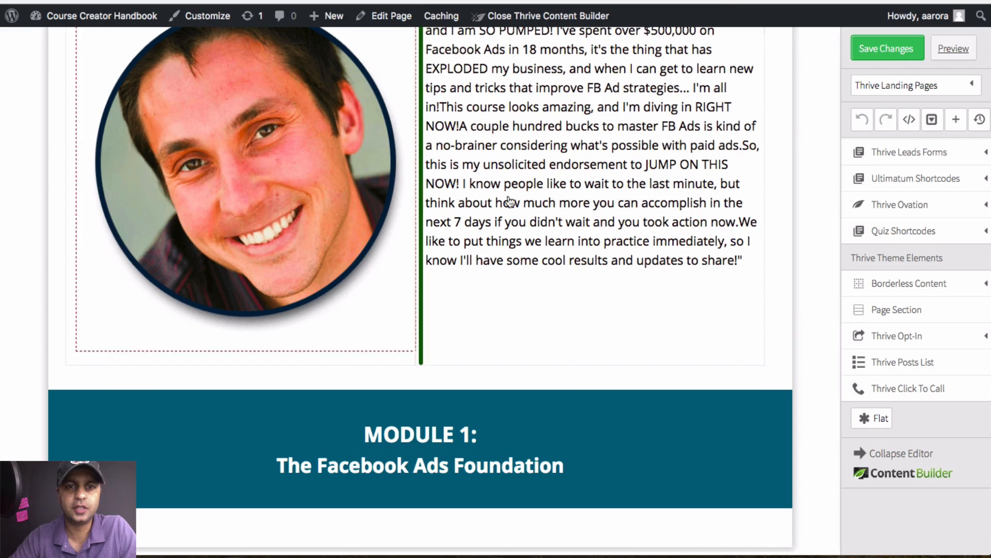
left_click(566, 466)
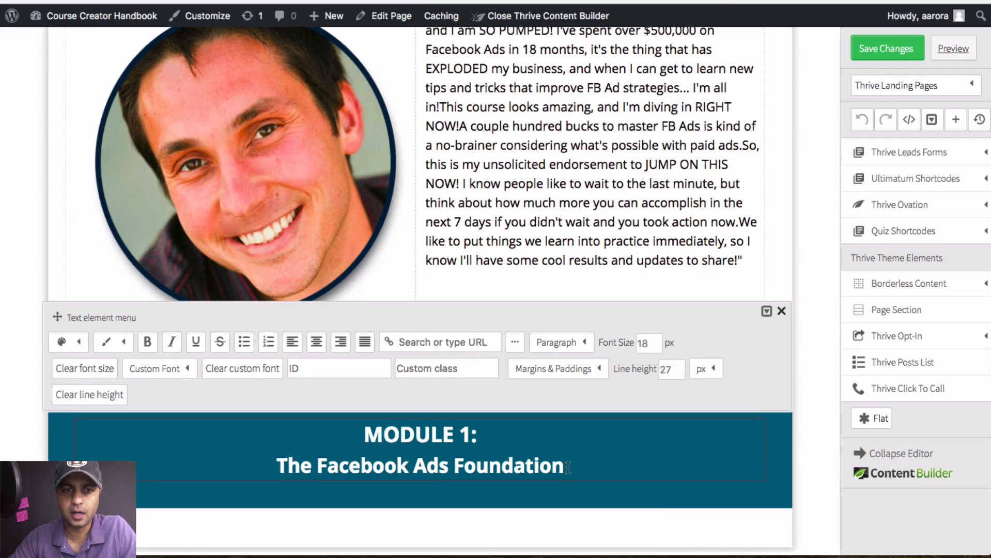
key("Return")
type("Module 1 is dedicated to helping you create your promotion plan (of attack).Here is what you will learn:")
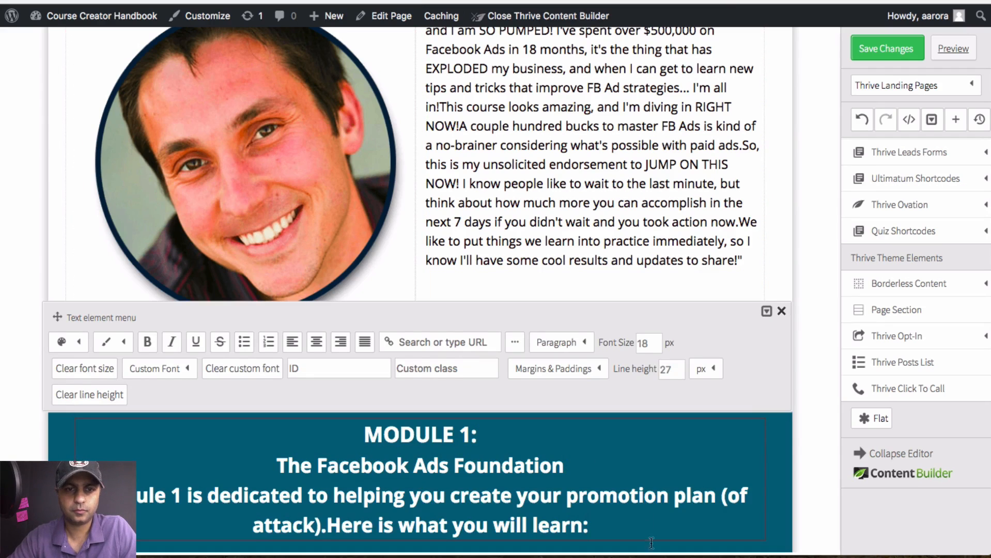
Set the font size of the pasted Module 1 description to 16 px
left_click_drag(607, 532, 274, 466)
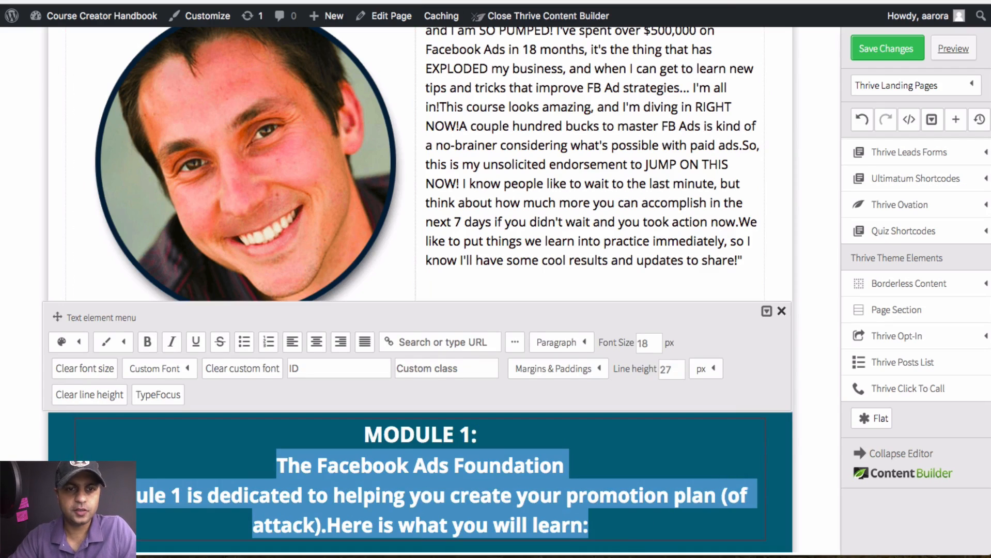
key("Right")
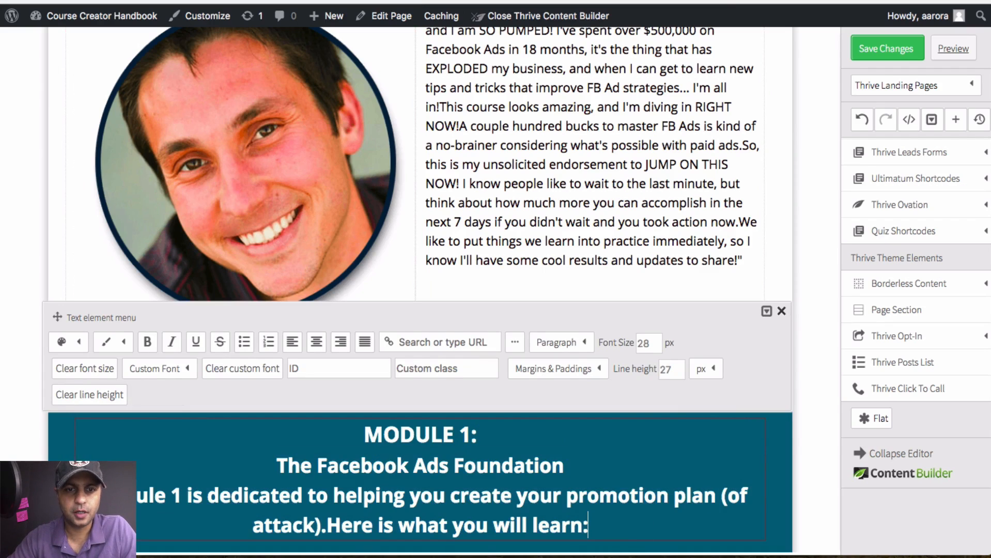
triple_click(370, 481)
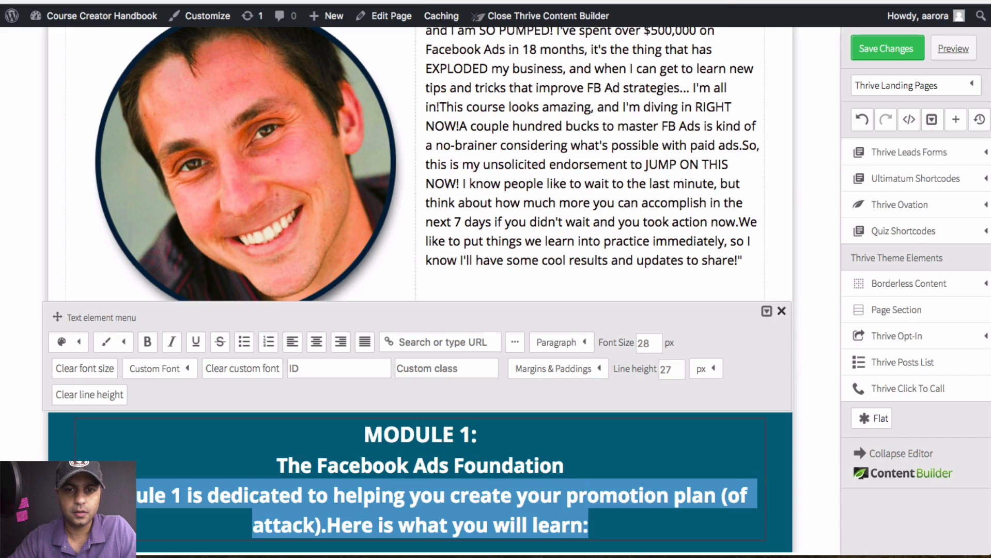
left_click_drag(659, 347, 584, 348)
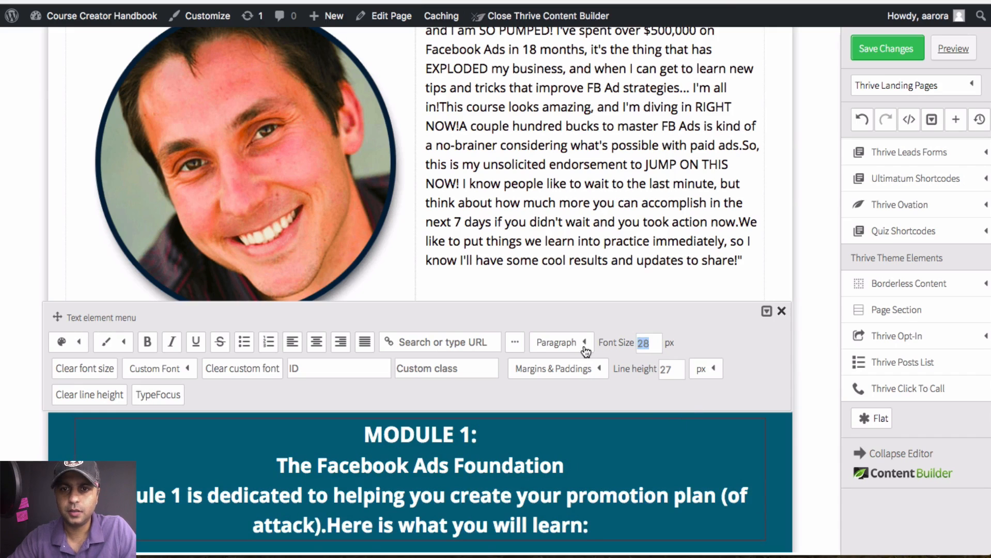
type("16")
key("Return")
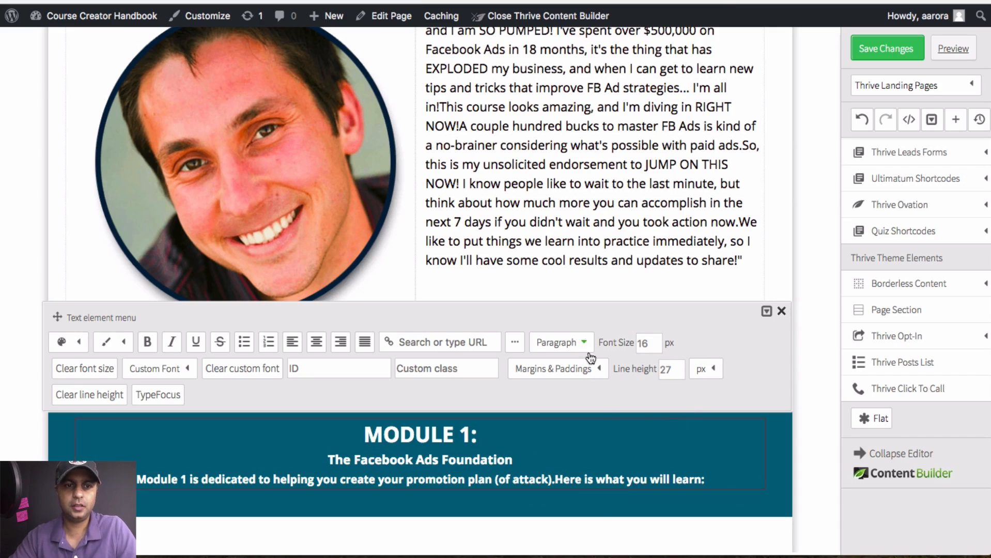
Remove the bold formatting from the Module 1 description line and close the text options
left_click(603, 480)
triple_click(604, 481)
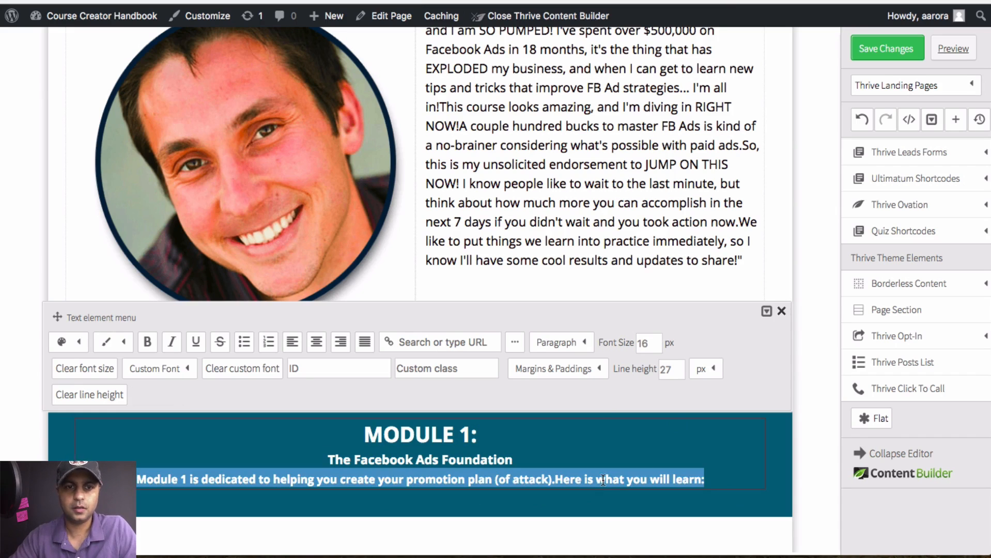
left_click(147, 342)
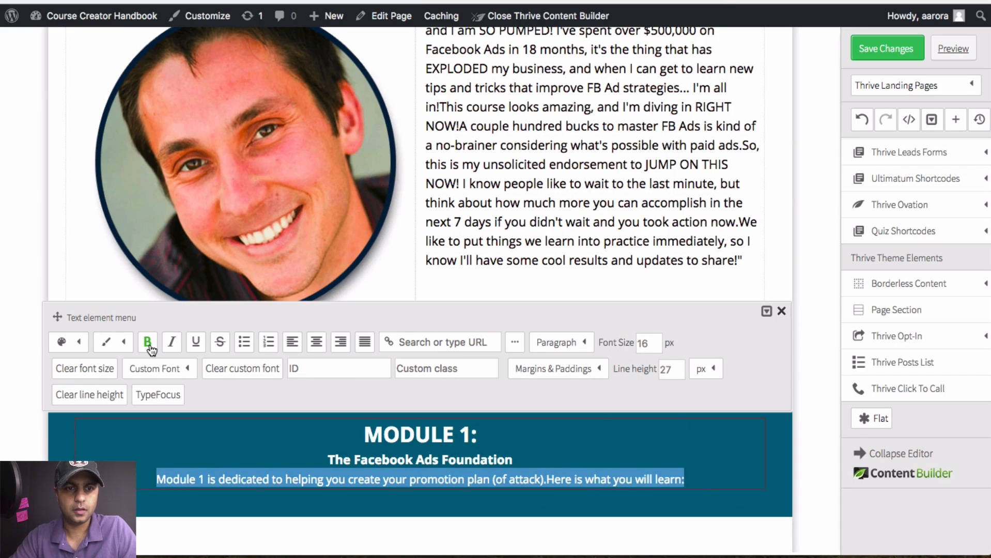
left_click(685, 522)
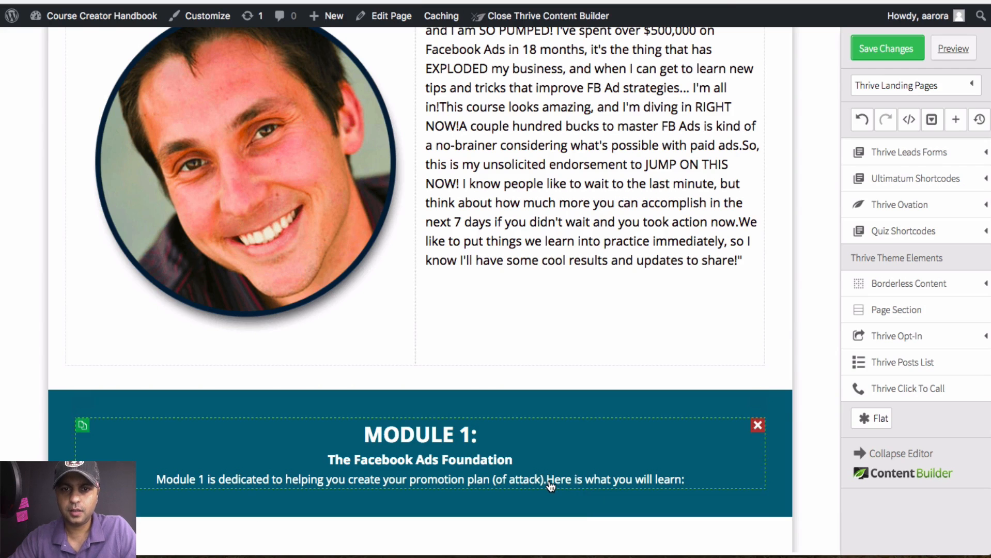
Break "Here is what you will learn:" onto its own line in the banner and make it italic
left_click(551, 486)
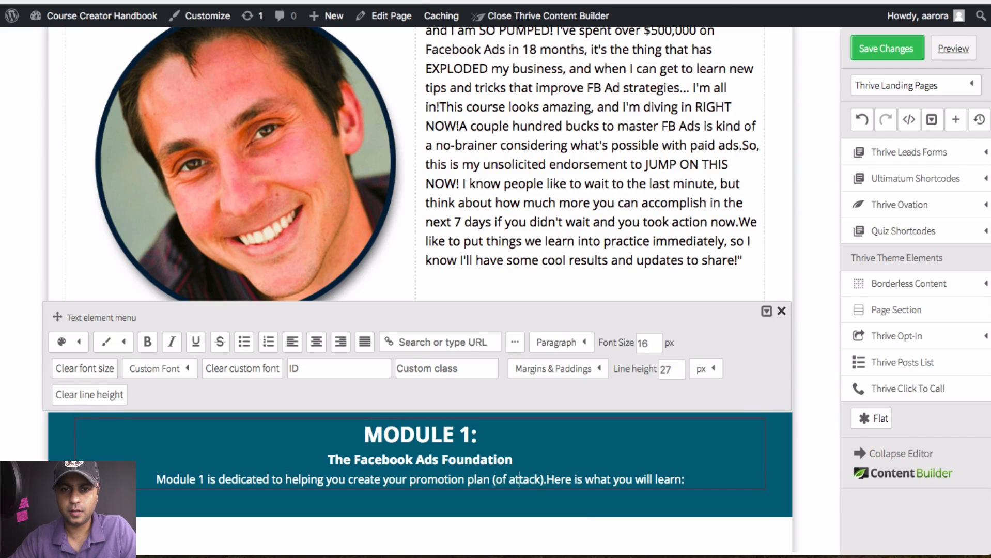
key("Return")
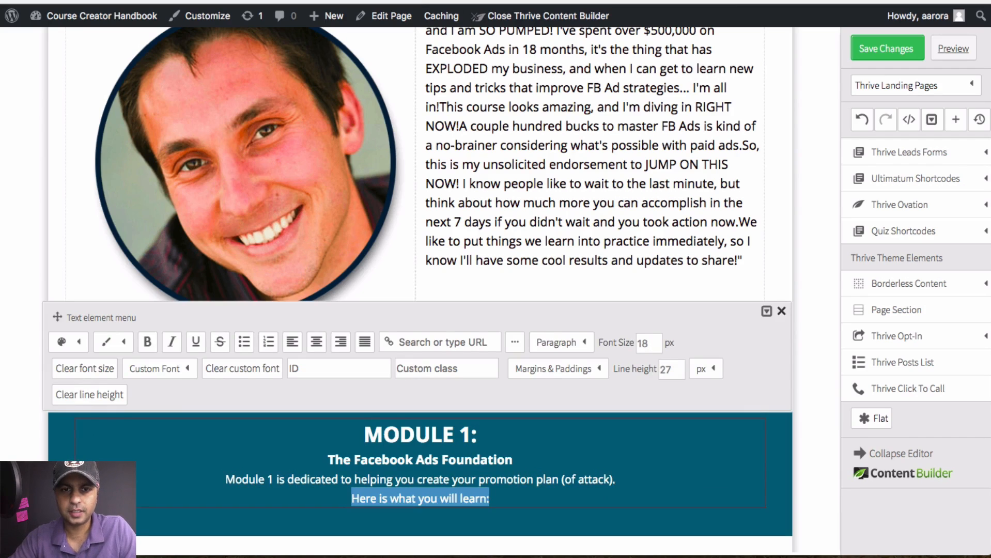
left_click(173, 346)
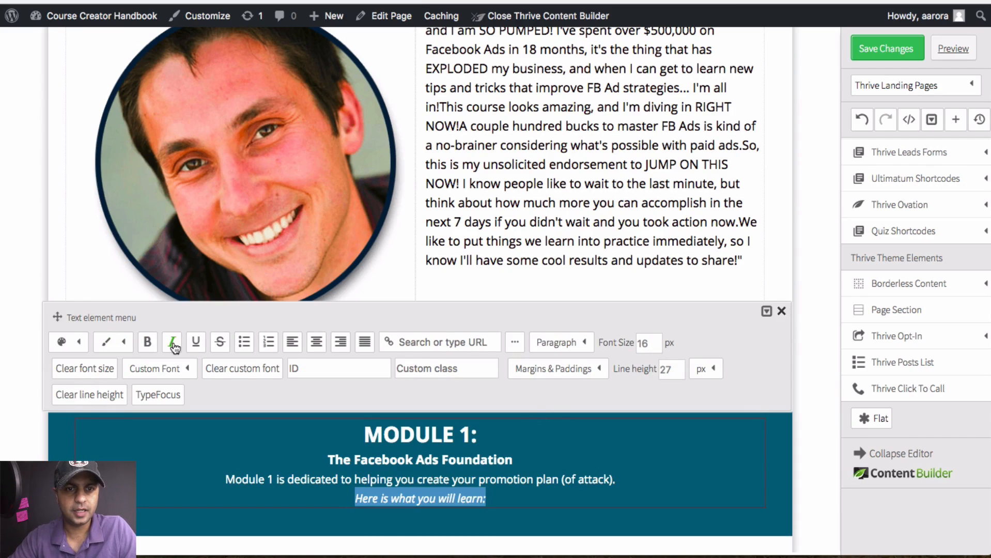
left_click(781, 310)
Review the lessons area below the Module 1 banner on the original page and copy its LESSONS heading
scroll(648, 434, "down", 2)
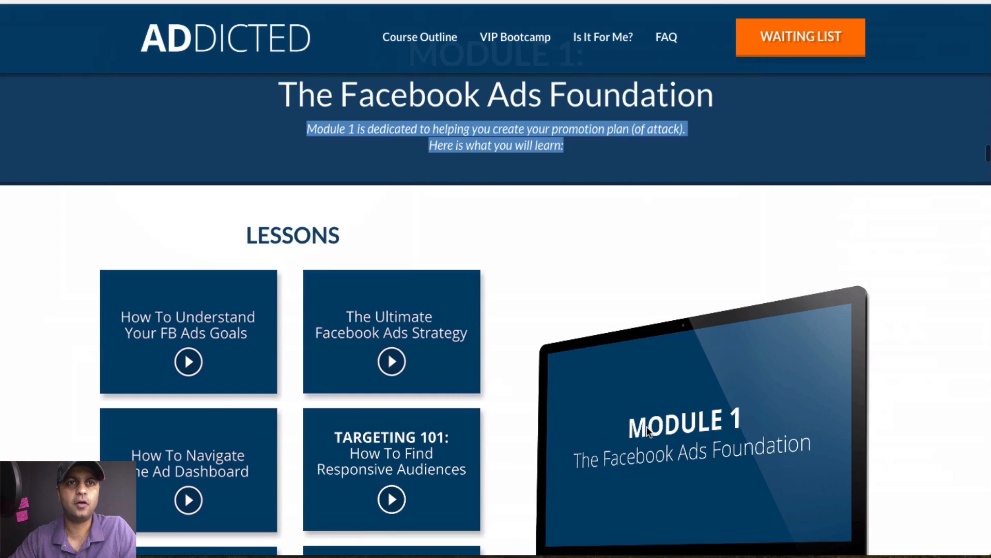
scroll(482, 412, "down", 3)
scroll(482, 412, "up", 1)
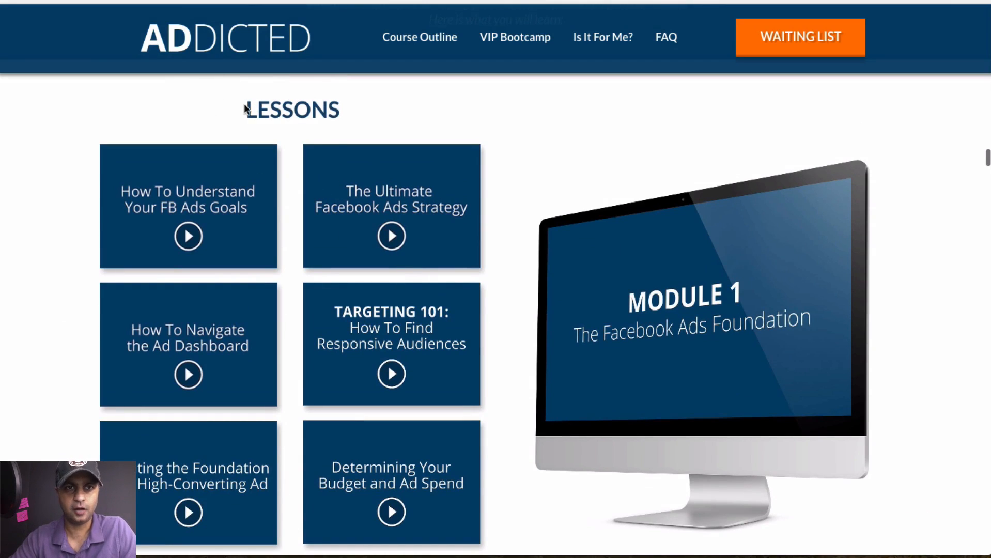
left_click_drag(245, 106, 342, 111)
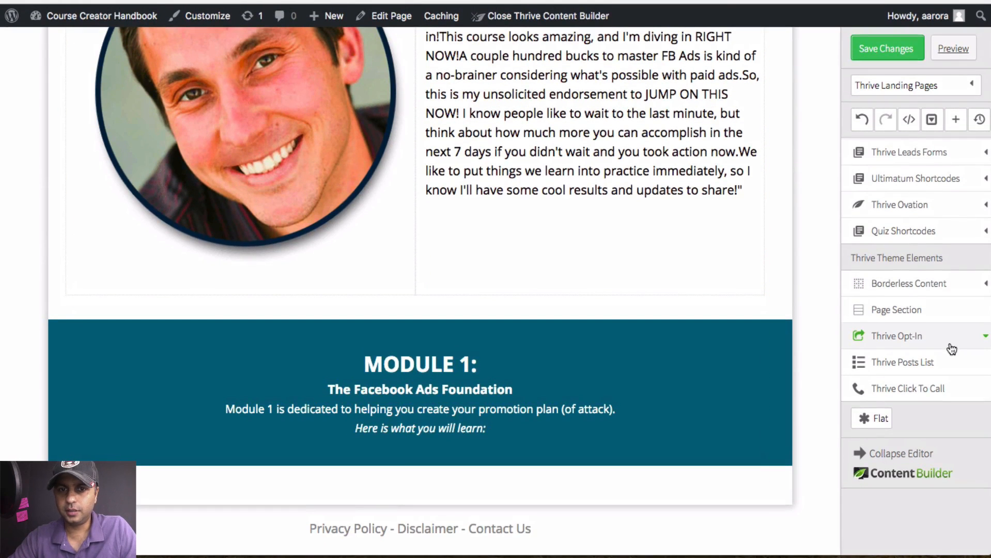
Add a page section directly below the Module 1 banner and set its background colour to white, rgba(255,255,255,1)
left_click_drag(957, 318, 531, 463)
scroll(530, 468, "down", 3)
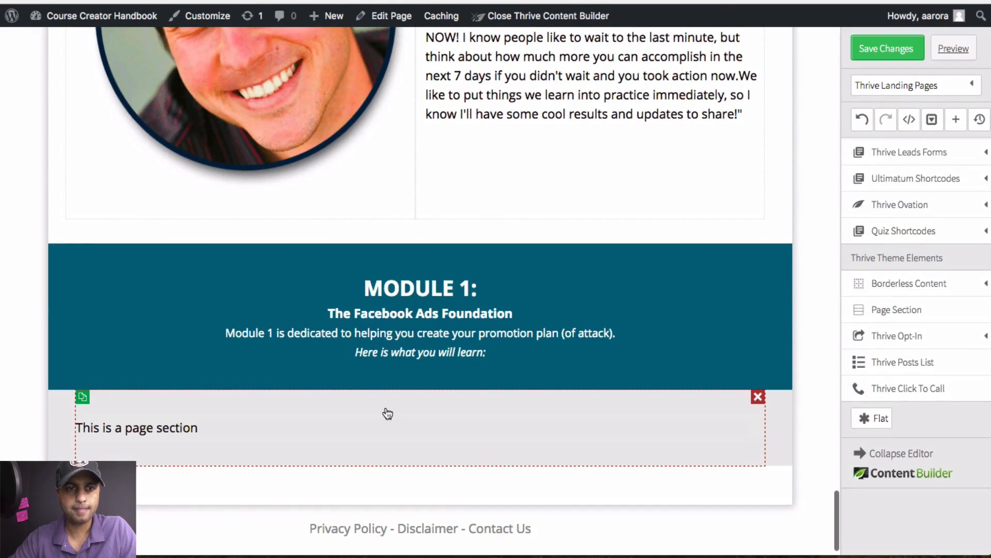
left_click(384, 407)
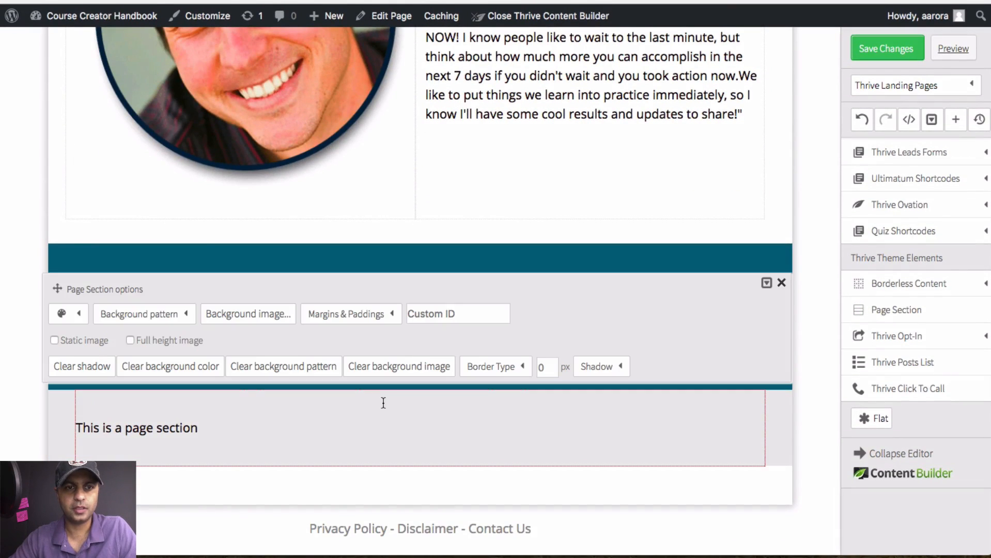
left_click(62, 314)
left_click(121, 365)
left_click(222, 265)
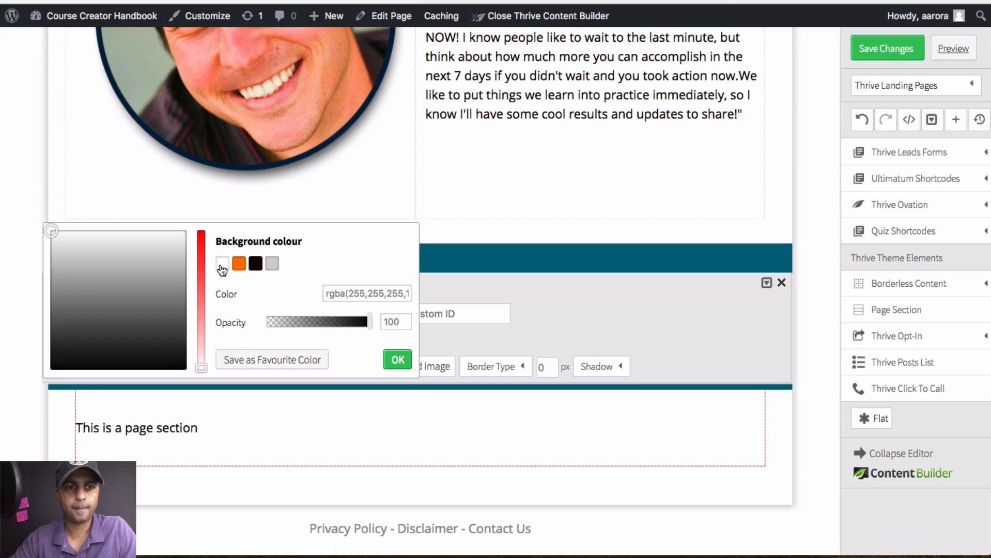
left_click(397, 360)
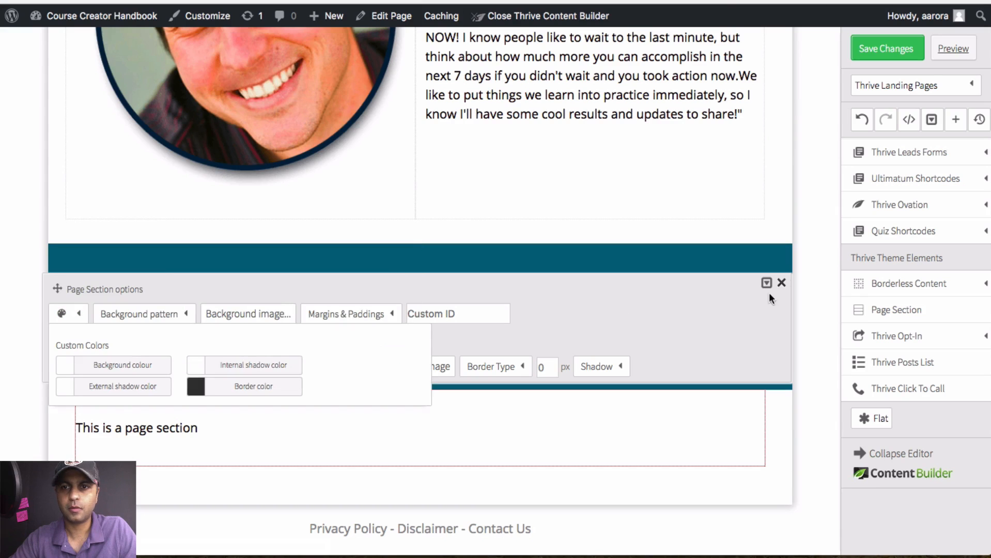
Close the page section options and copy the LESSONS heading from the original ADDICTED page
left_click(781, 283)
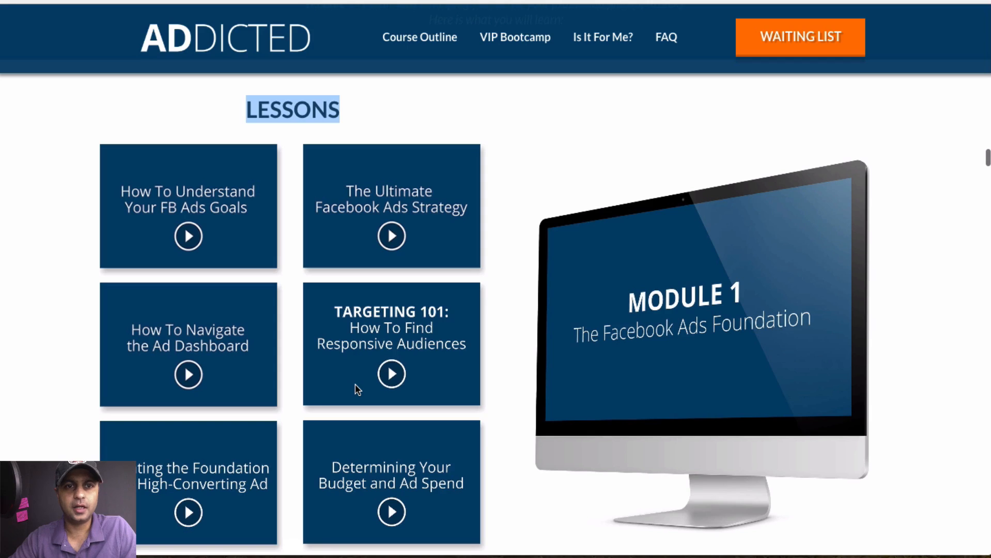
left_click(321, 109)
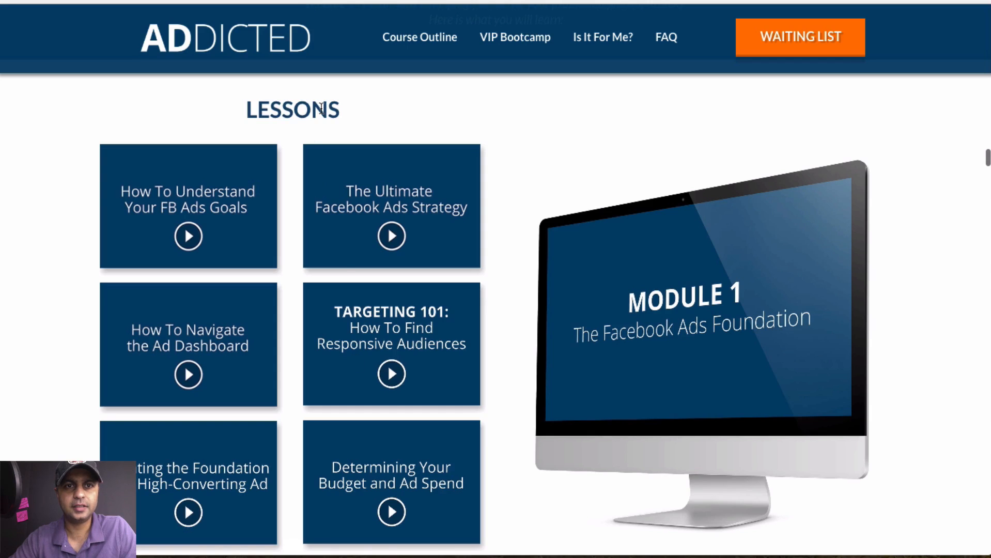
left_click_drag(338, 108, 240, 108)
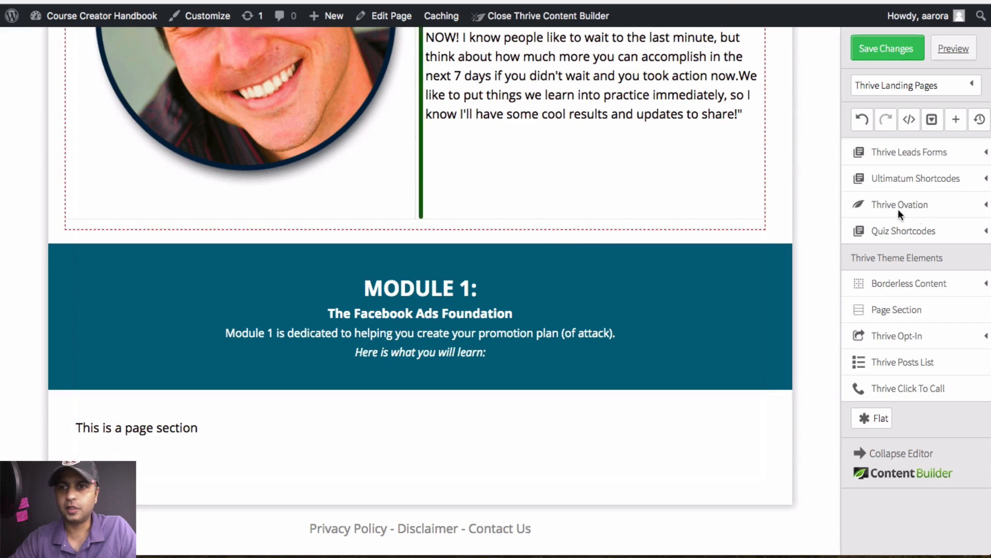
Add a Content Container above the placeholder text in the new white page section
scroll(900, 211, "up", 5)
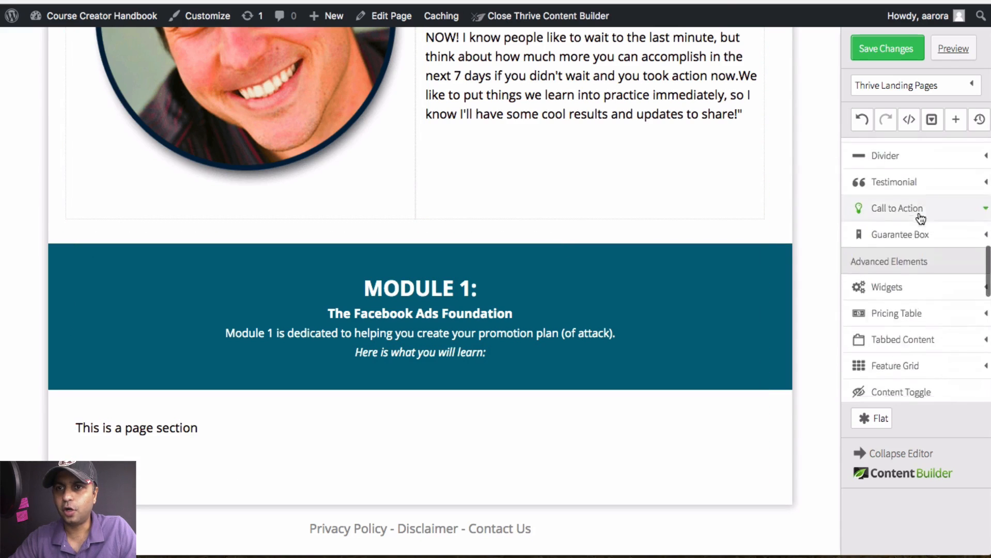
scroll(920, 213, "down", 5)
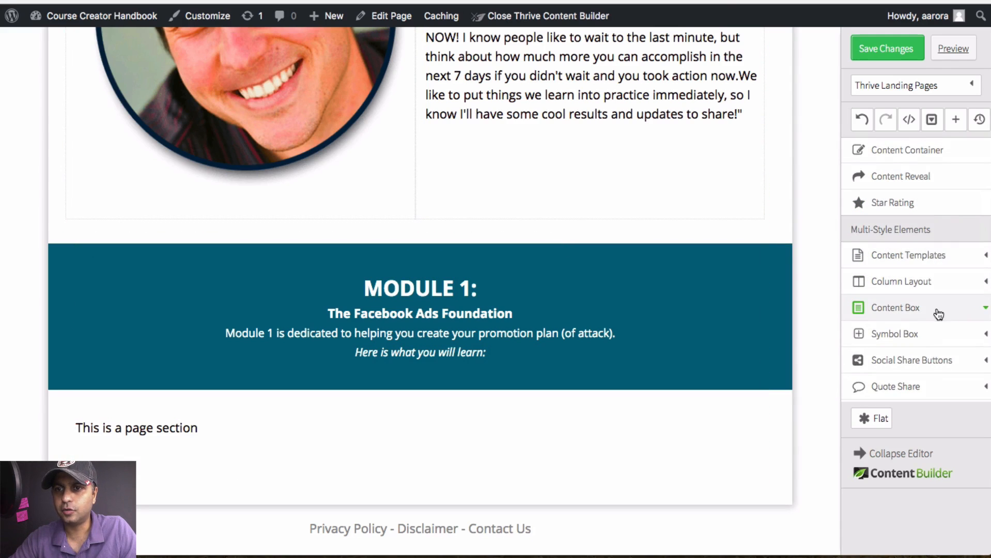
left_click_drag(936, 310, 916, 310)
left_click(916, 311)
left_click(916, 310)
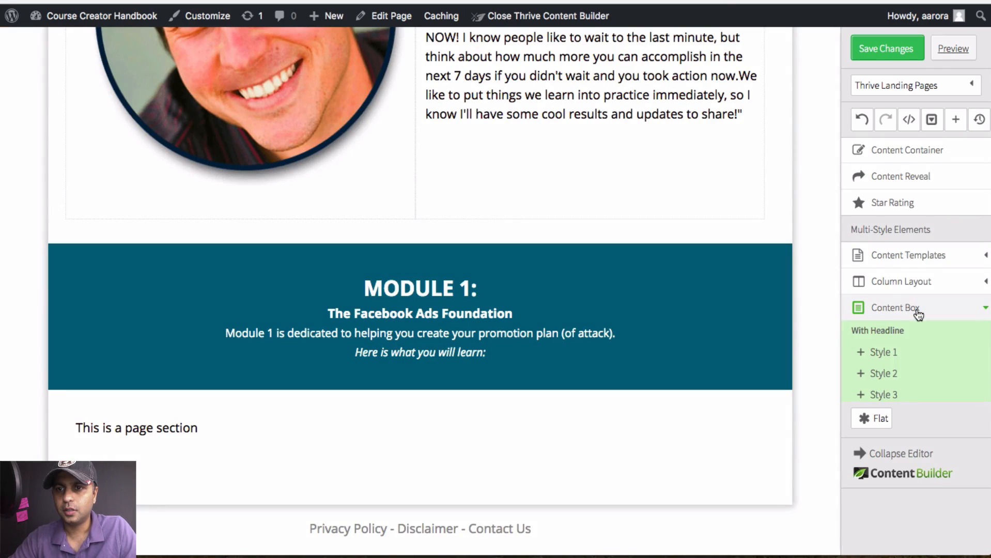
scroll(916, 311, "down", 3)
scroll(916, 310, "up", 5)
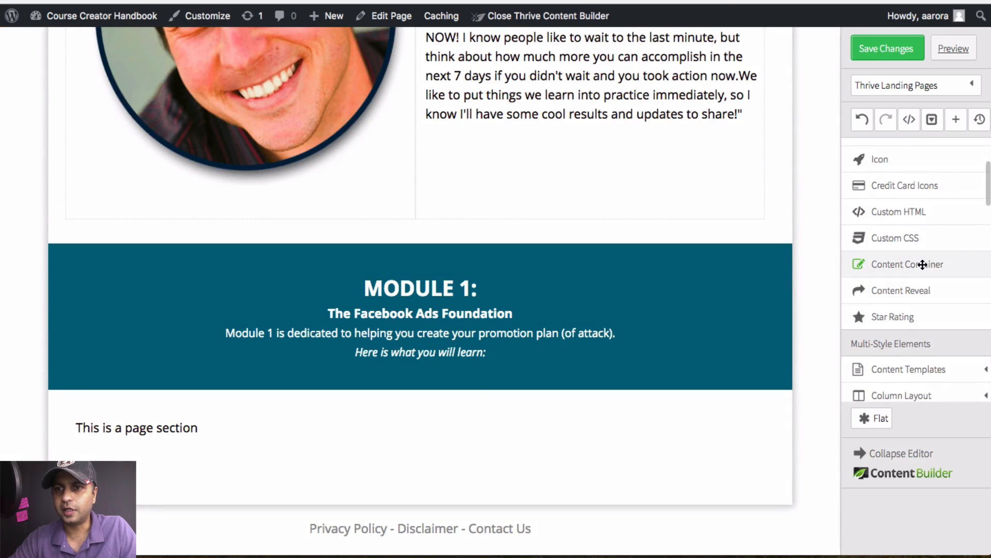
left_click_drag(923, 264, 193, 421)
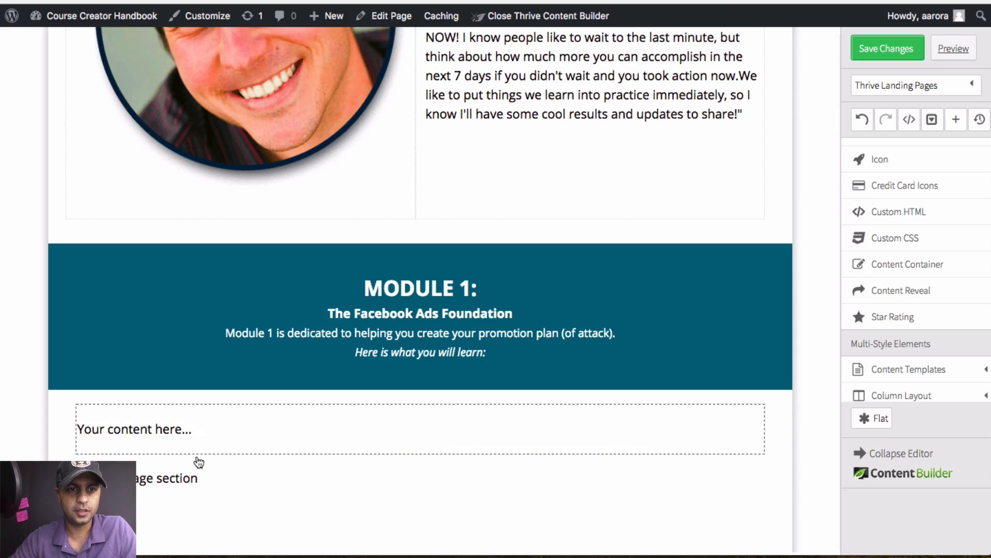
Replace the container's placeholder text with LESSONS and close the text options
left_click(201, 427)
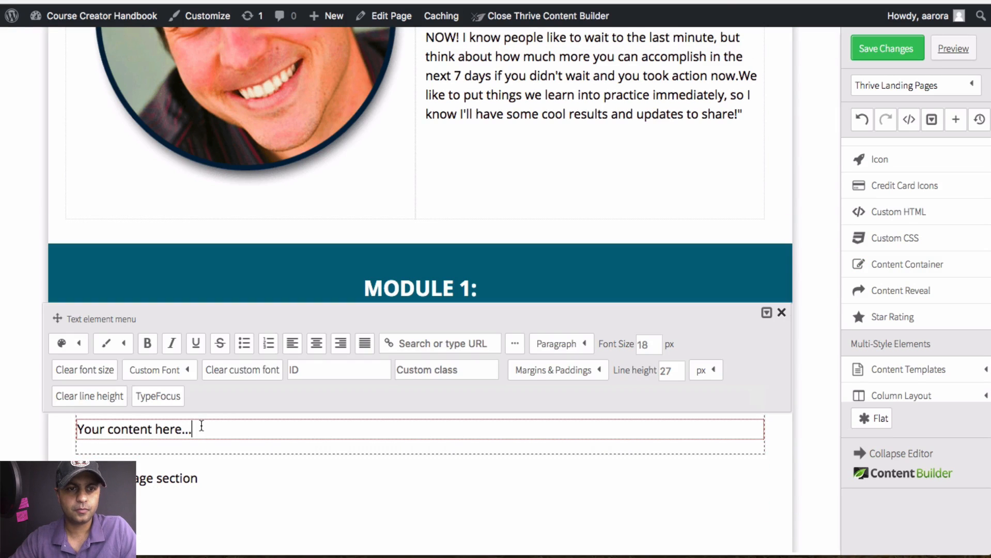
left_click_drag(198, 426, 66, 426)
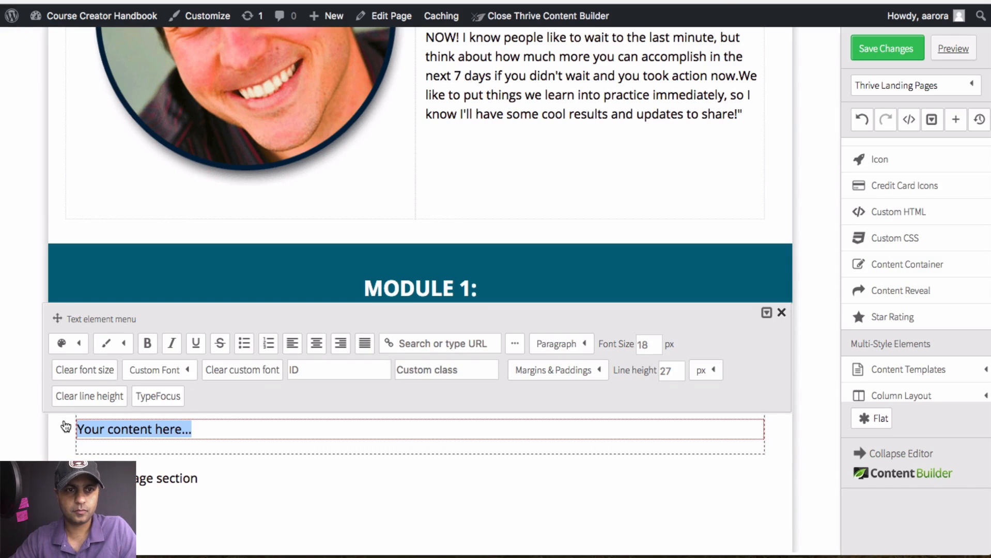
type("LESSONS")
left_click(781, 312)
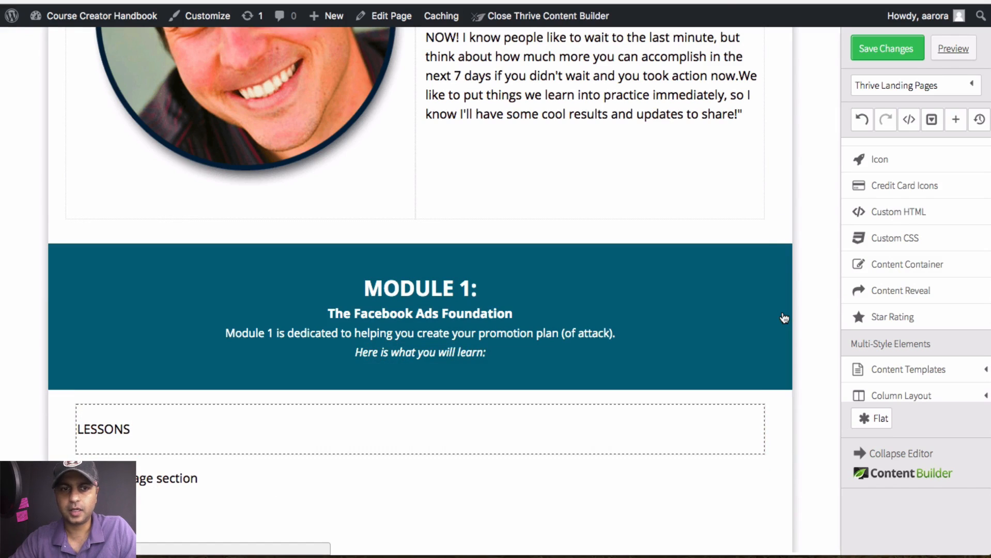
Add two image elements side by side beneath the LESSONS heading inside the content container
scroll(915, 217, "up", 3)
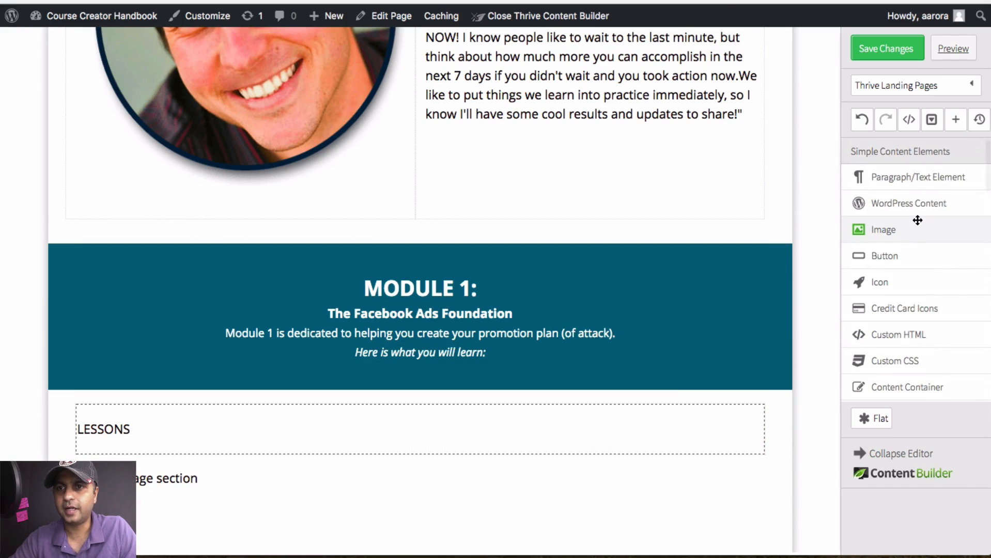
left_click_drag(915, 219, 129, 438)
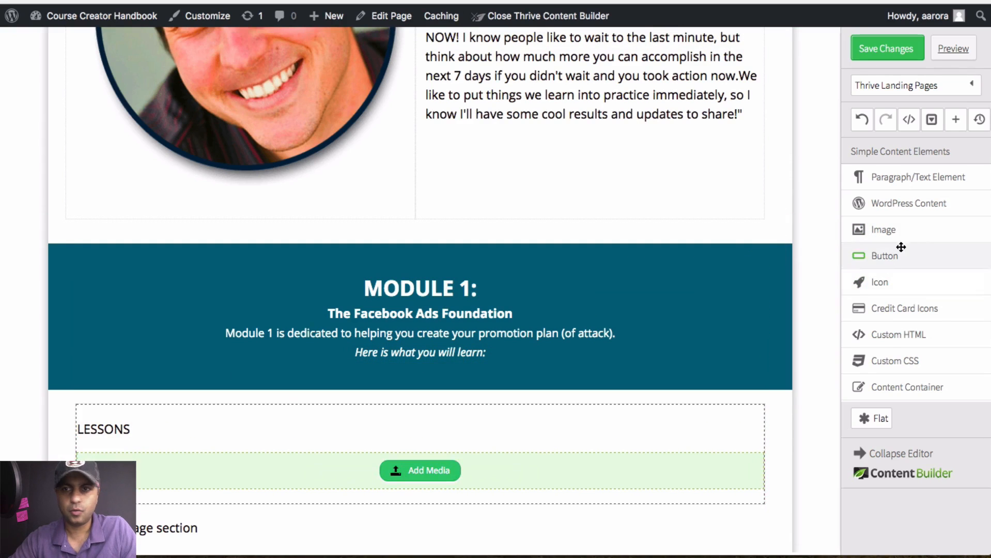
left_click_drag(913, 227, 753, 474)
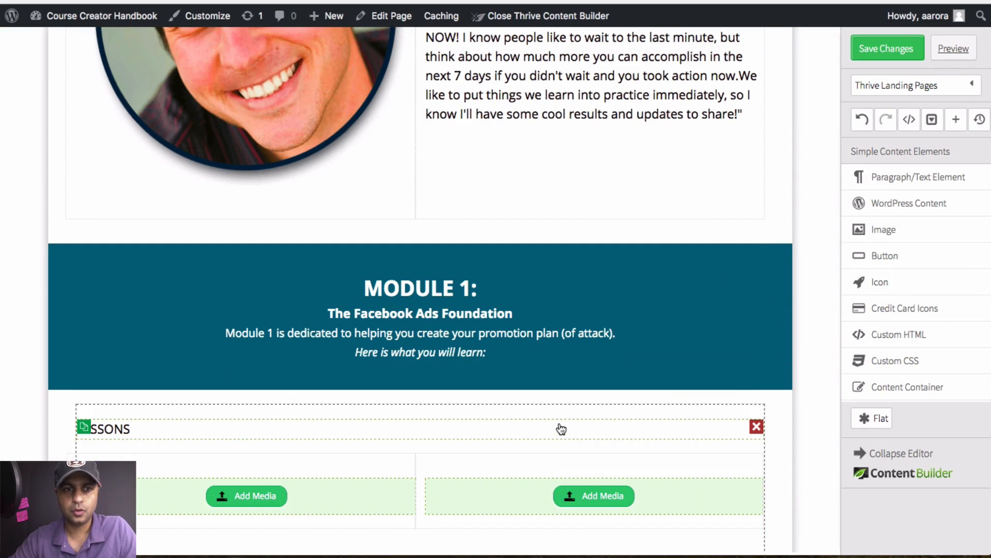
Set the content container's max-width to 550 and align it left
left_click(565, 419)
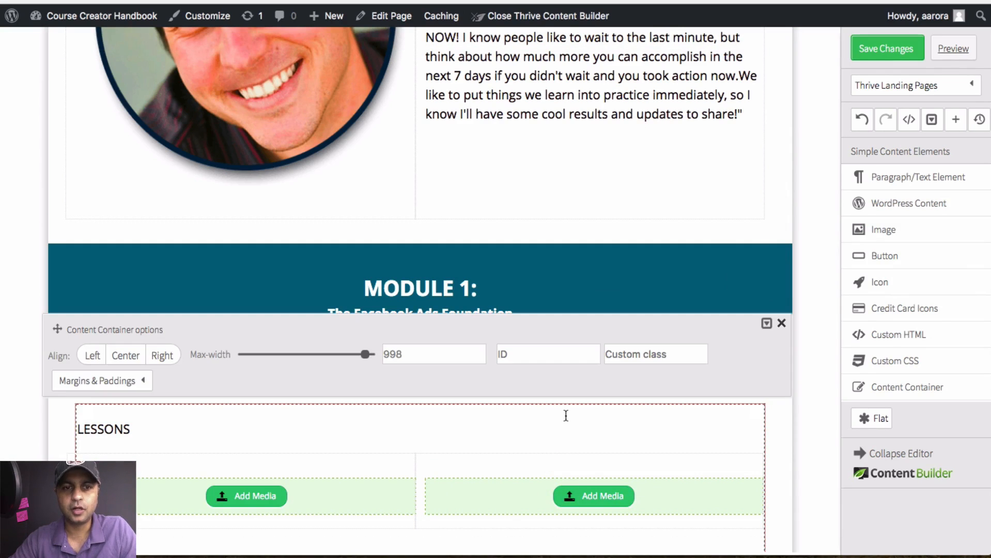
scroll(615, 250, "down", 5)
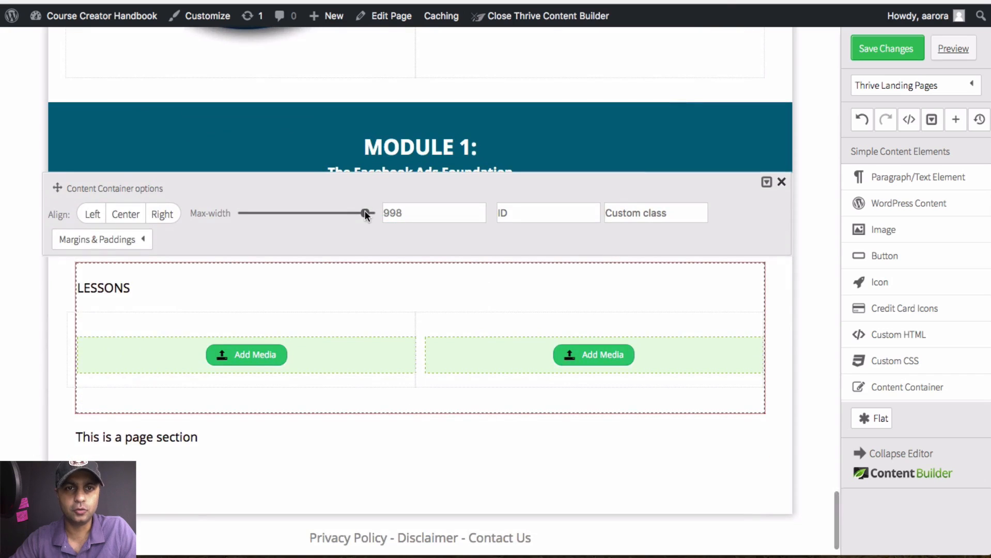
left_click_drag(365, 213, 304, 214)
left_click(93, 215)
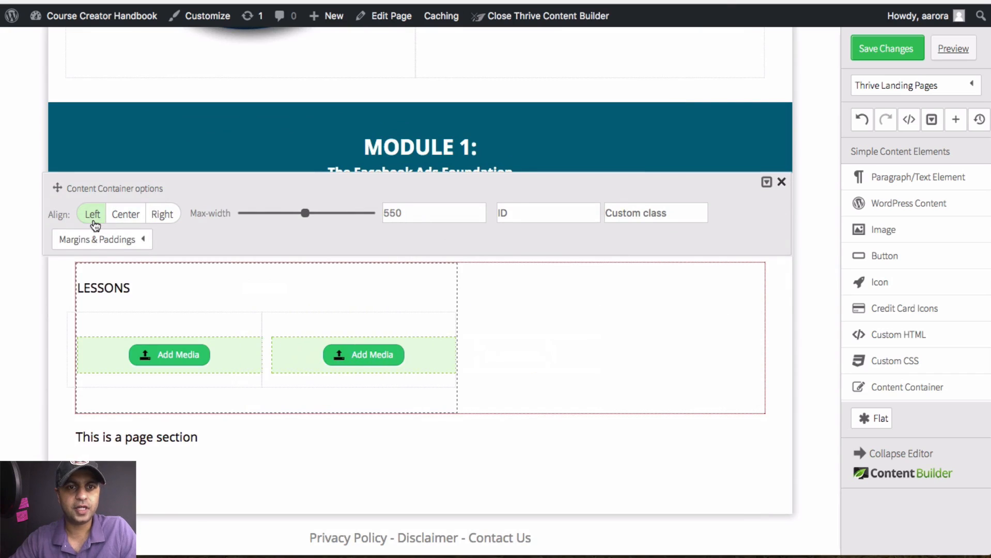
left_click(782, 182)
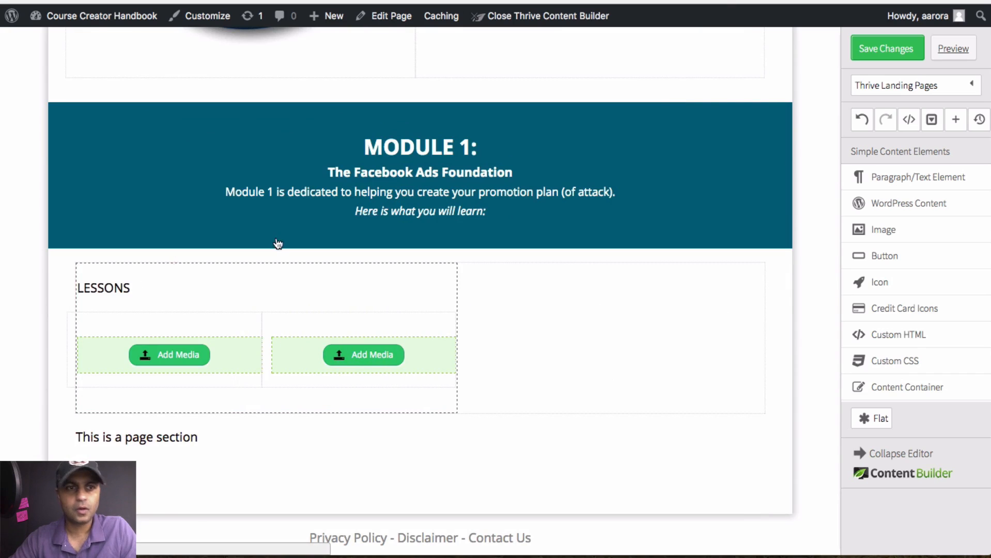
Center the LESSONS heading and set its font size to 26 px
left_click(126, 286)
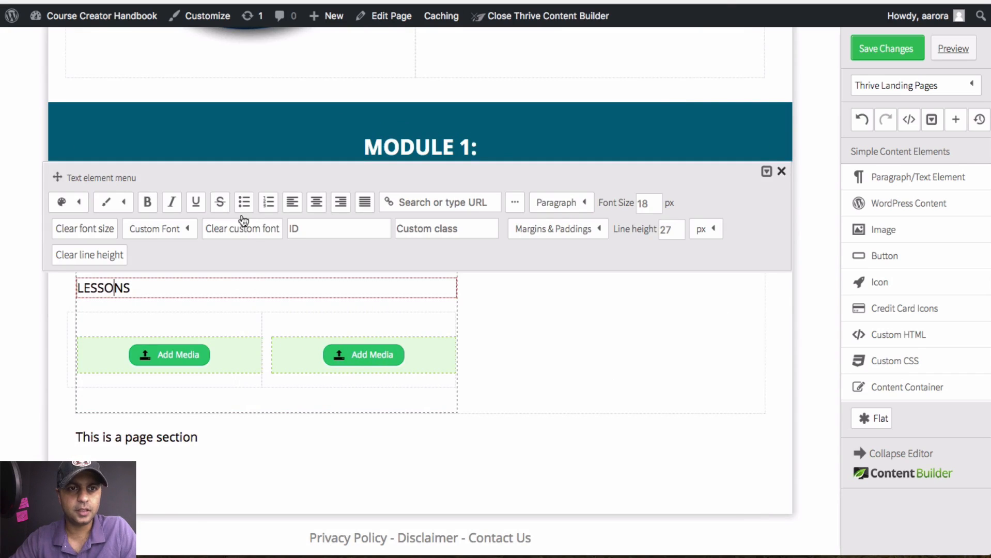
left_click(322, 201)
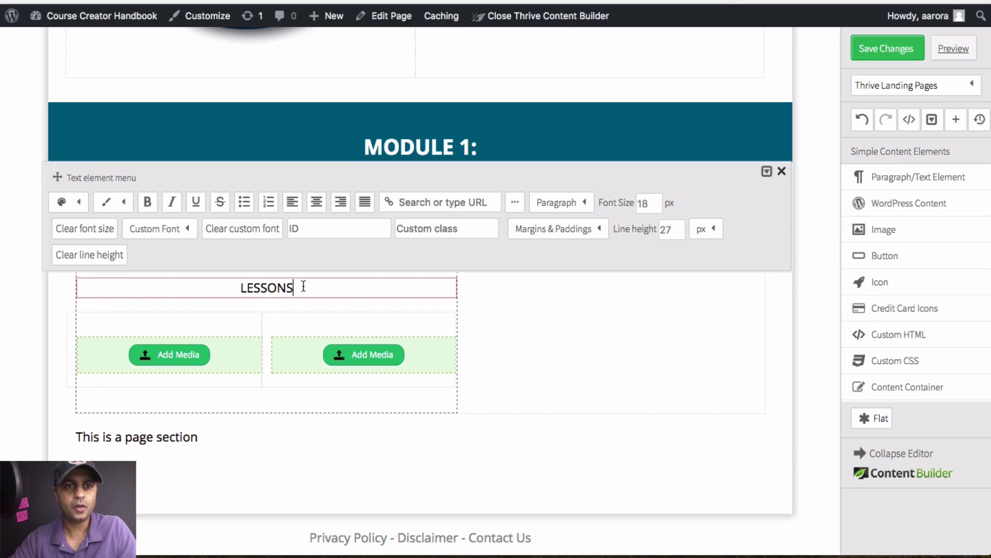
left_click_drag(304, 287, 201, 283)
left_click(647, 204)
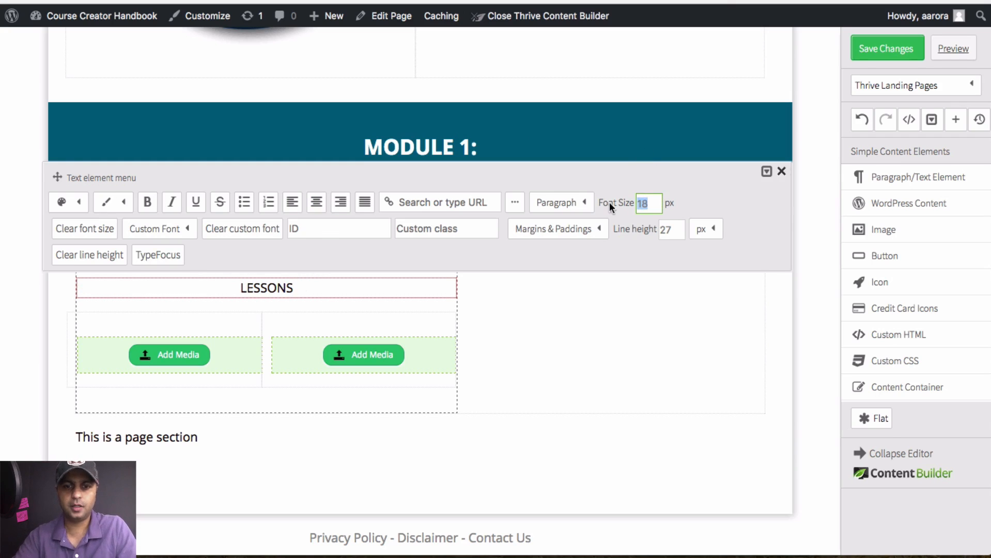
type("26")
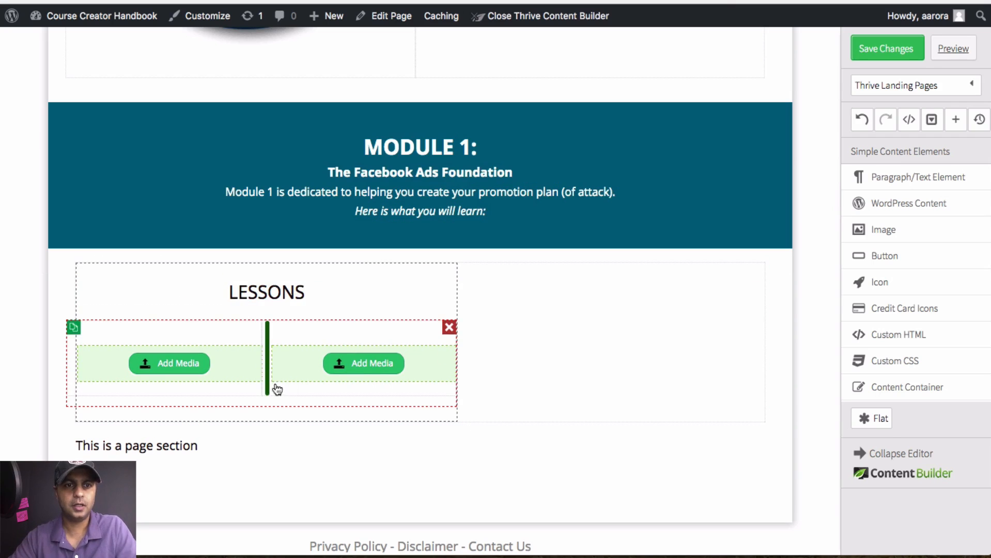
Duplicate the two-image row twice inside the container to make three rows of lesson images
left_click(73, 327)
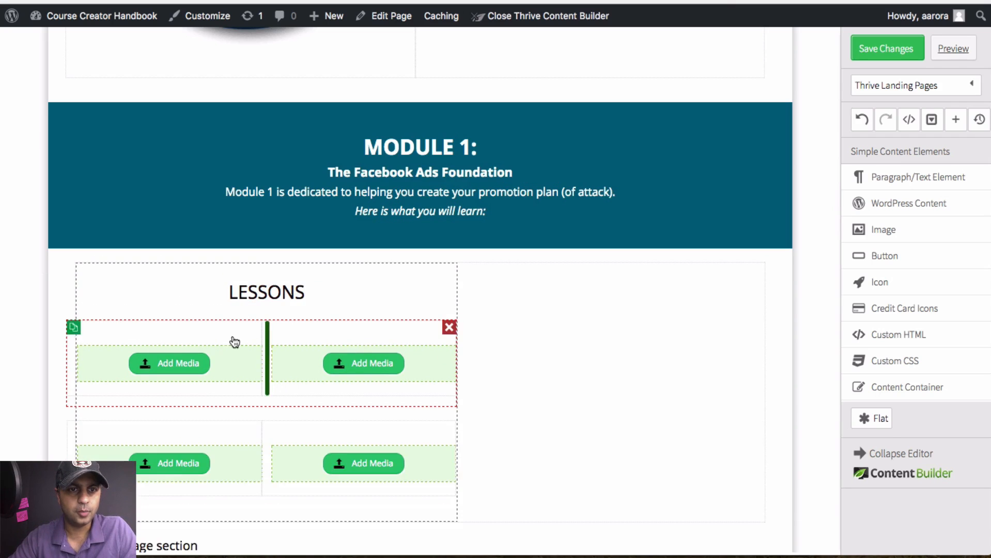
scroll(235, 342, "down", 2)
left_click(73, 245)
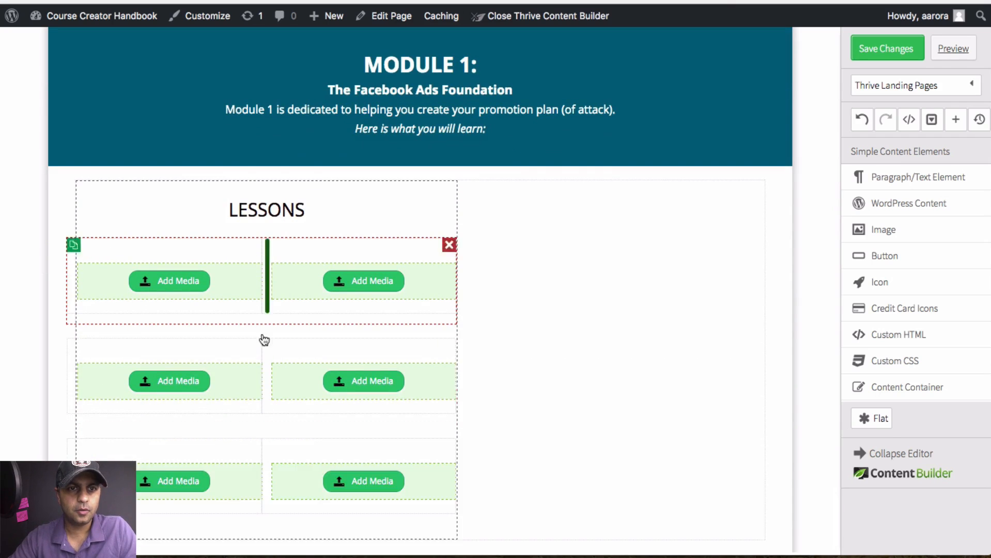
Delete the "This is a page section" placeholder text and add an image element in a column to the right of the lessons container
scroll(262, 339, "down", 2)
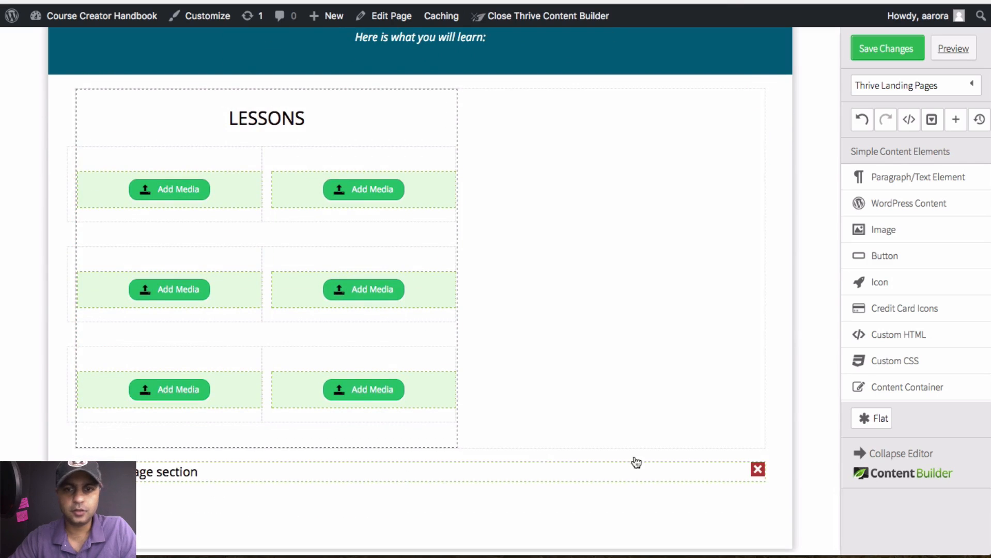
left_click(758, 469)
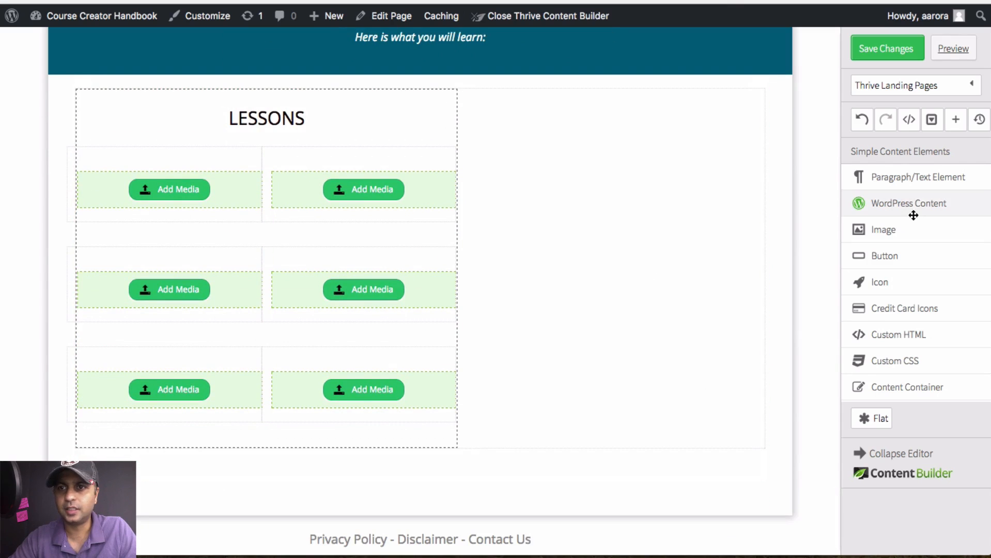
left_click_drag(911, 228, 614, 251)
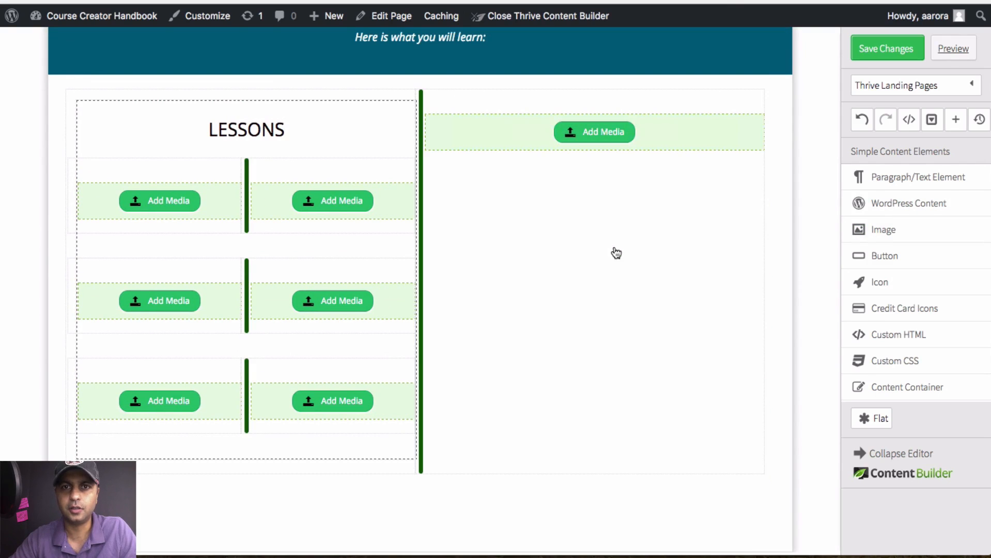
From the first lesson image placeholder, upload 1-1.png through 1-6.png and ADdicted-Product-Shot.png from the Funnel Hacking folder
left_click(172, 210)
left_click(193, 99)
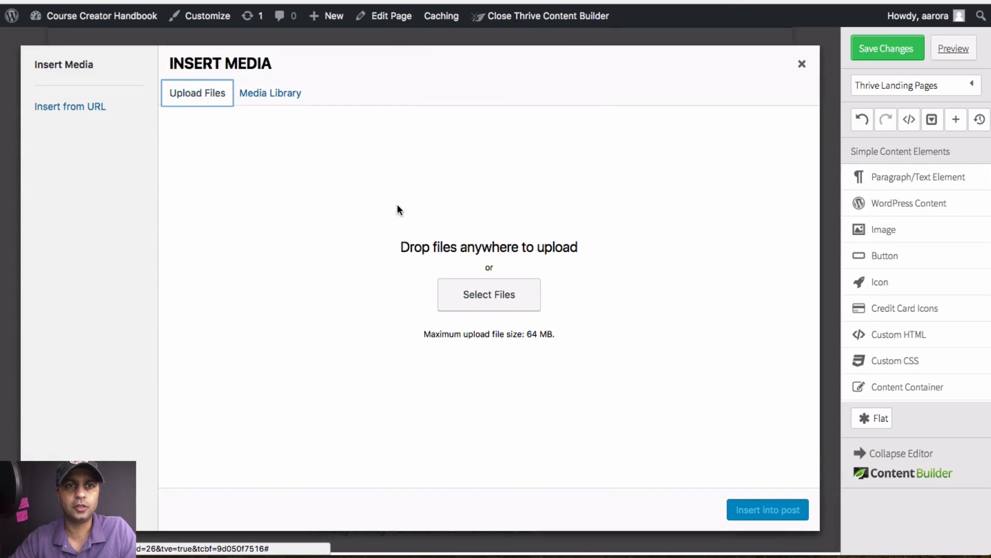
left_click(484, 292)
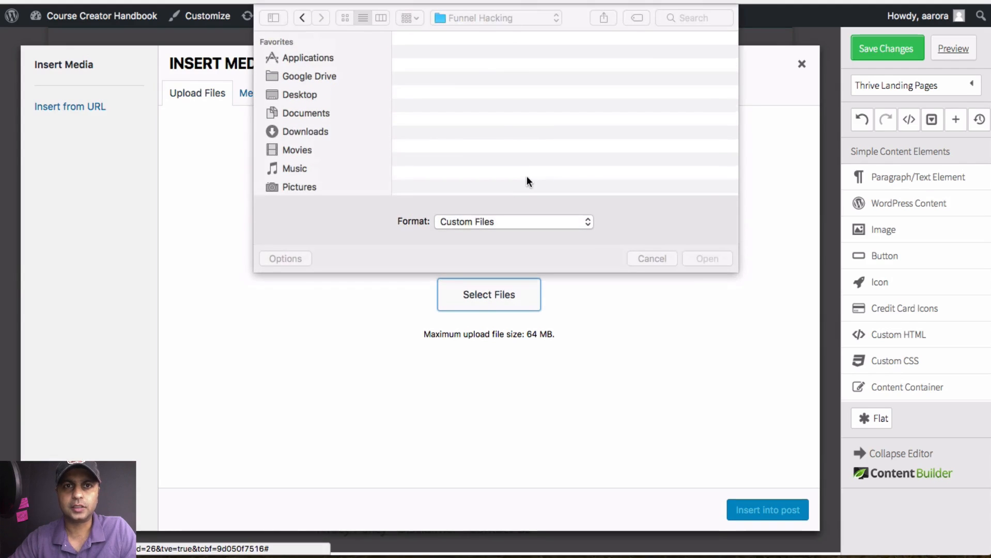
scroll(552, 115, "down", 5)
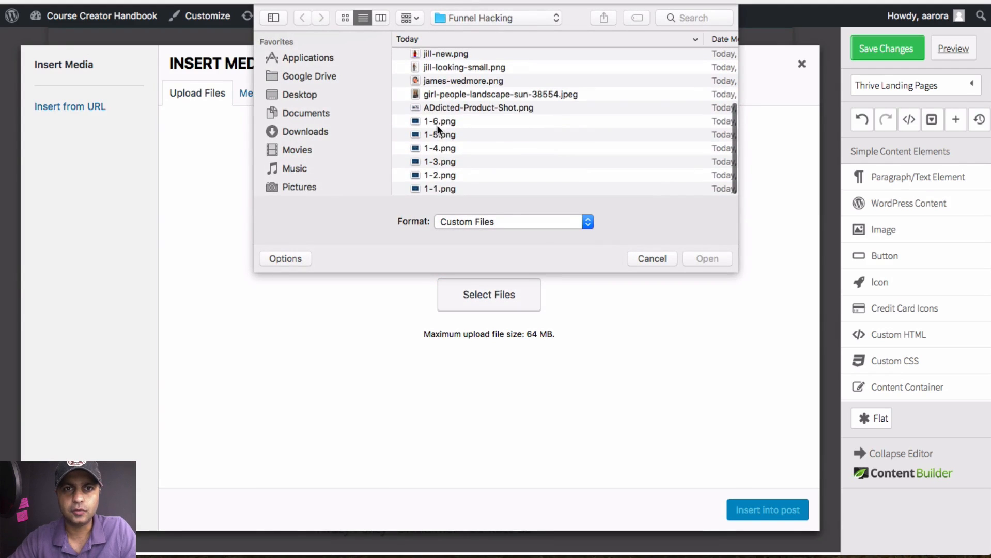
left_click(437, 122)
left_click(449, 187, "shift")
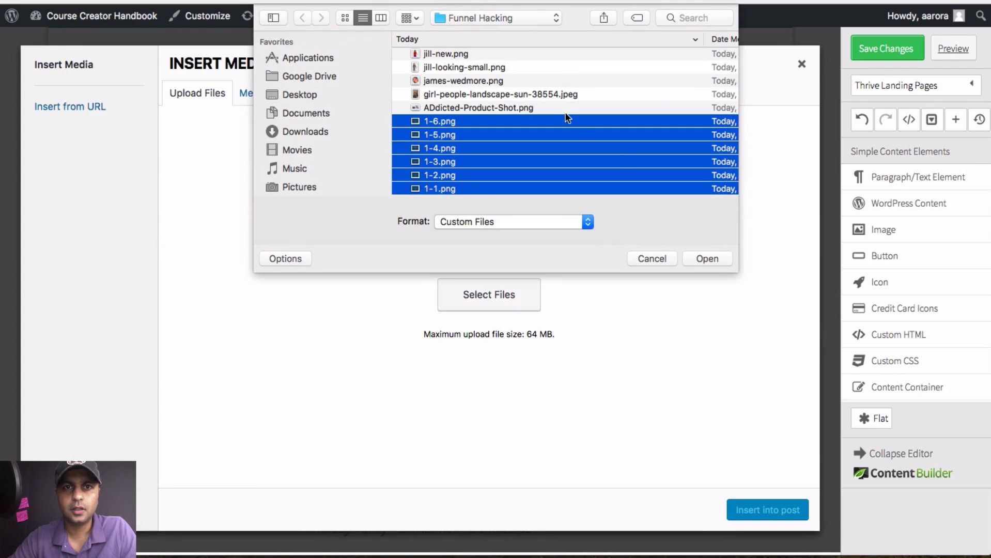
left_click(541, 108, "super")
key("super+1")
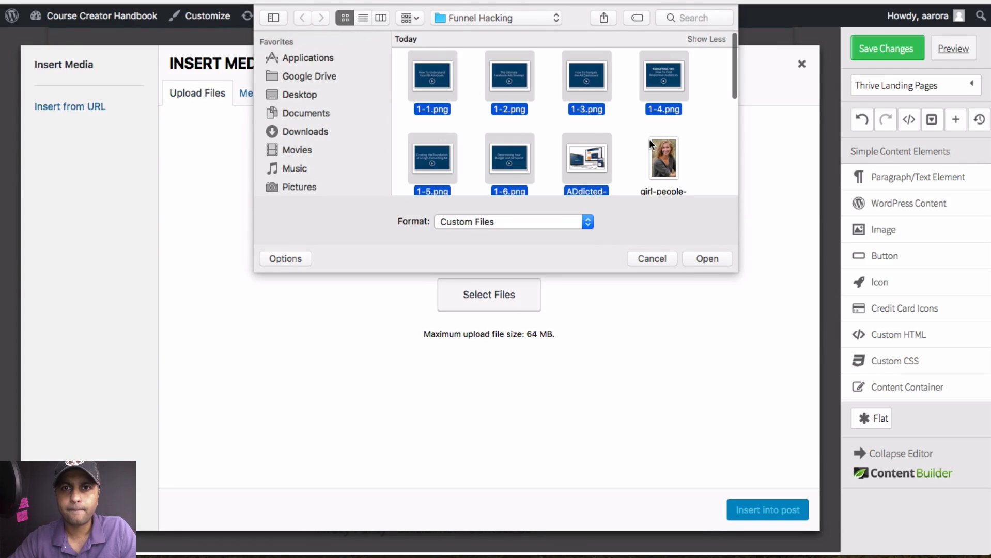
left_click(711, 262)
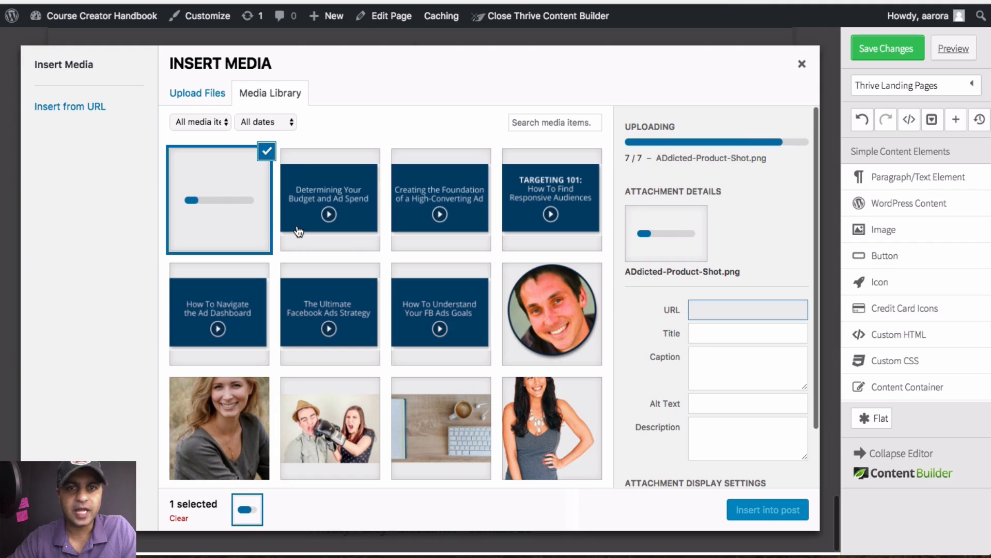
Fill the first lesson row with the "How To Understand Your FB Ads Goals" and "The Ultimate Facebook Ads Strategy" images
left_click(441, 317)
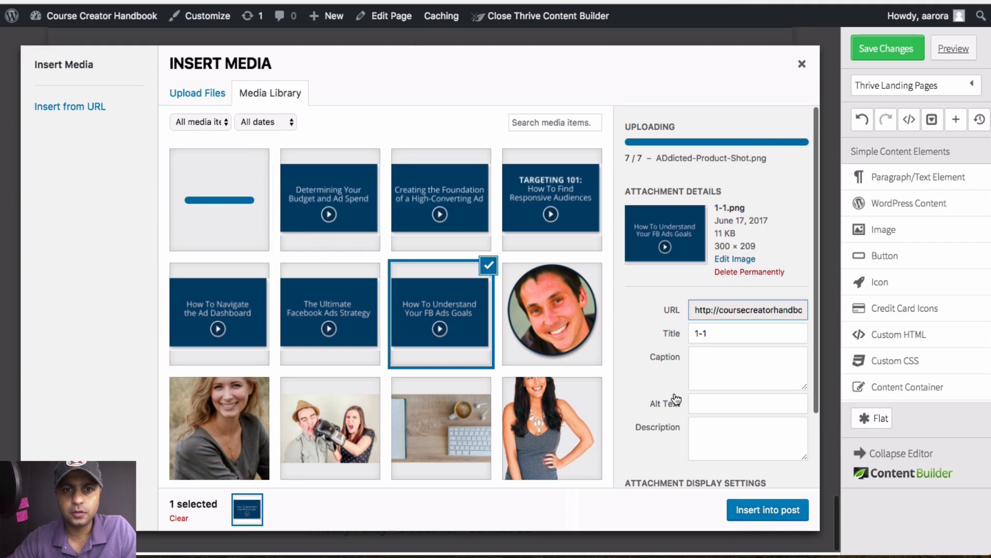
left_click(780, 512)
left_click(342, 202)
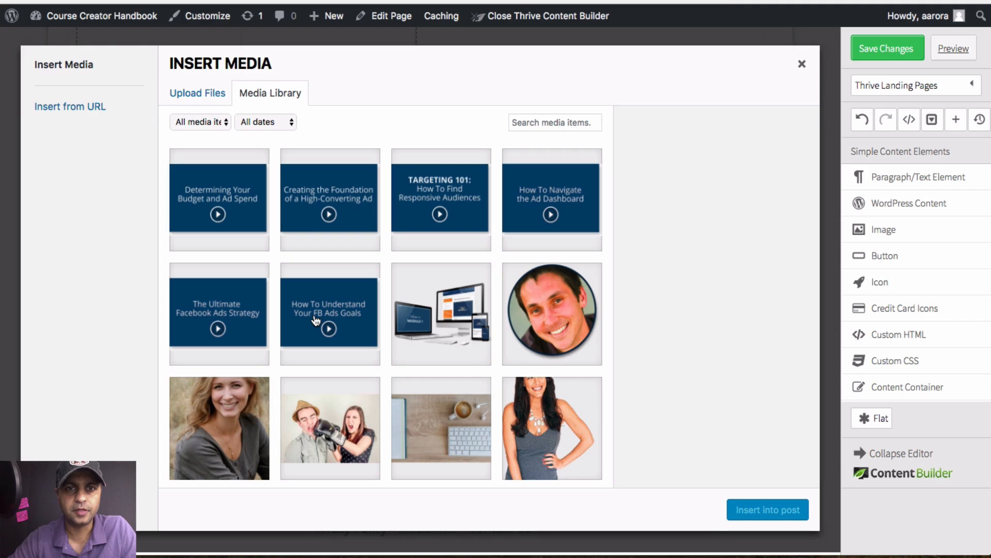
left_click(222, 321)
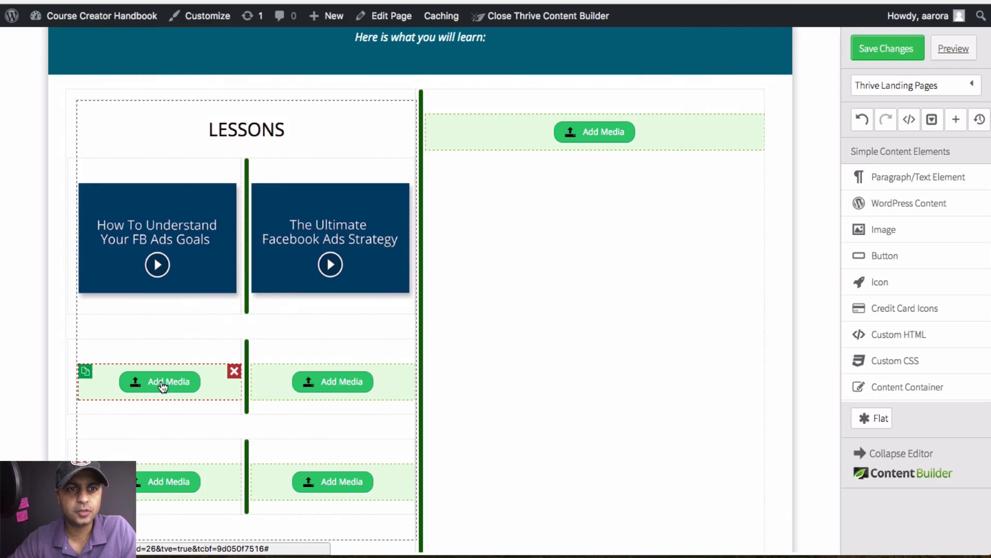
Fill the second lesson row with the "How To Navigate the Ad Dashboard" and "TARGETING 101: How To Find Responsive Audiences" images
left_click(165, 381)
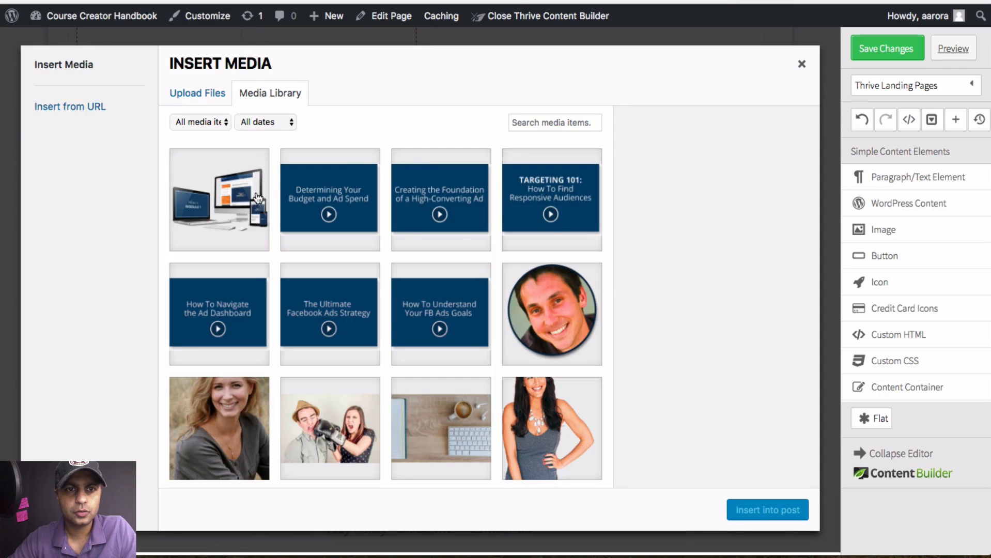
left_click(245, 312)
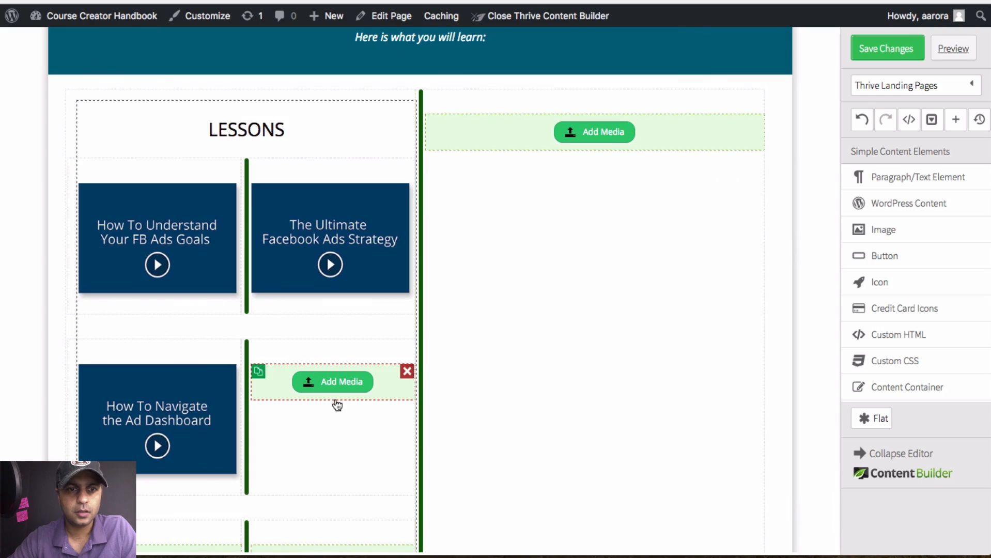
left_click(346, 388)
left_click(346, 384)
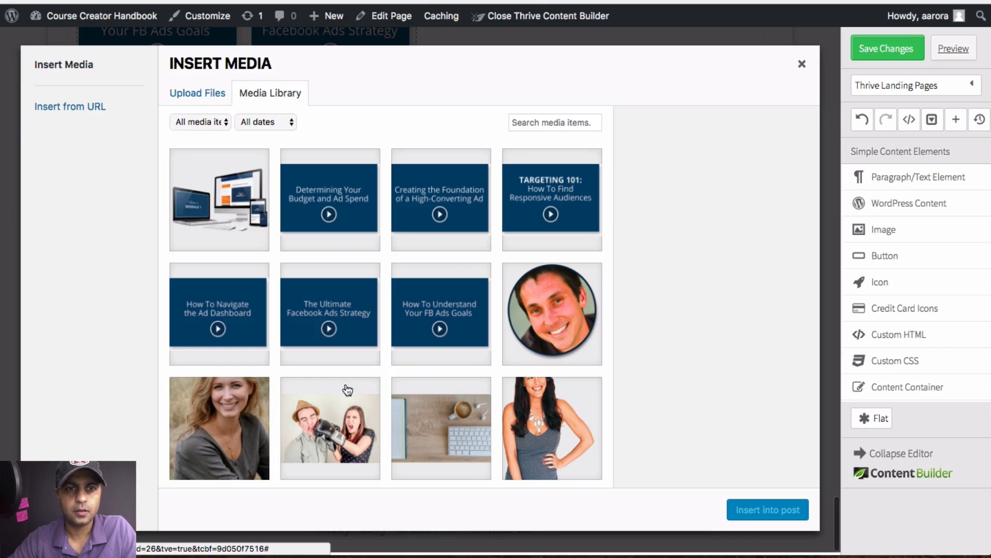
left_click(539, 193)
left_click(754, 512)
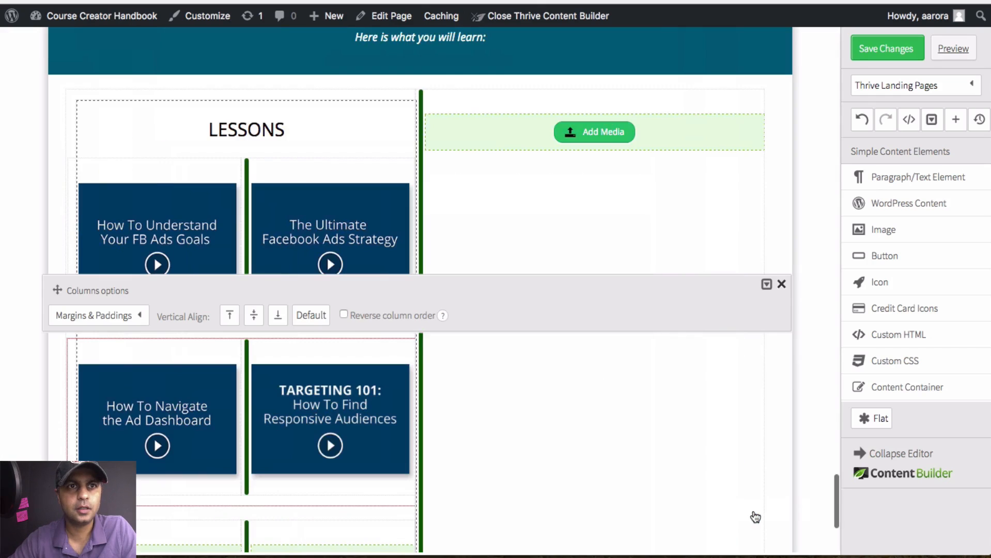
Fill the third lesson row with the "Creating the Foundation of a High-Converting Ad" and "Determining Your Budget and Ad Spend" images
scroll(253, 475, "down", 3)
left_click(174, 412)
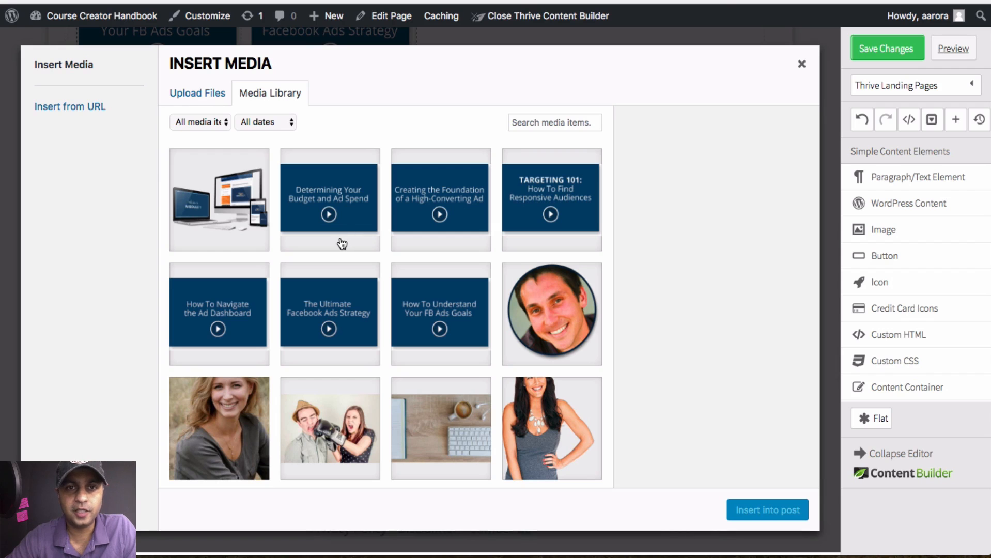
left_click(440, 204)
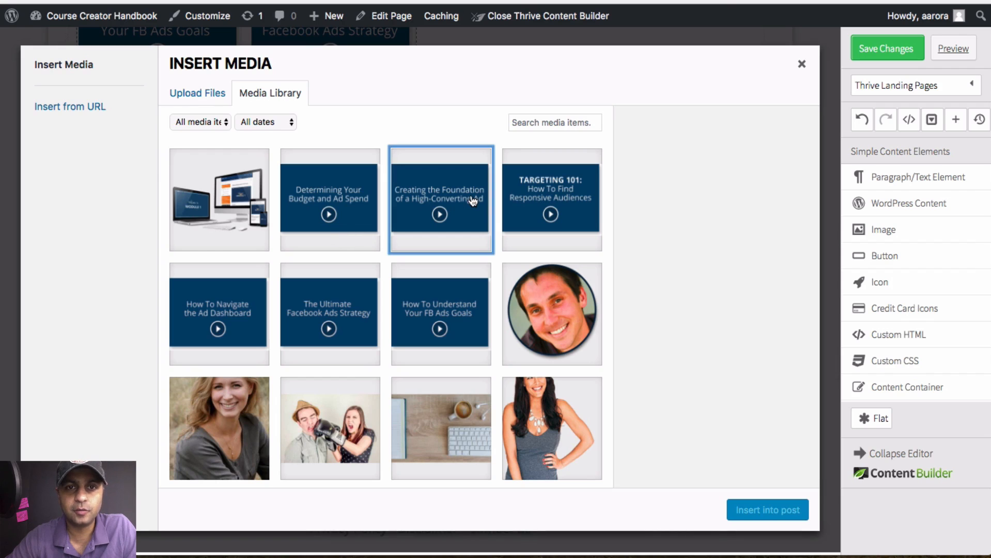
left_click(768, 510)
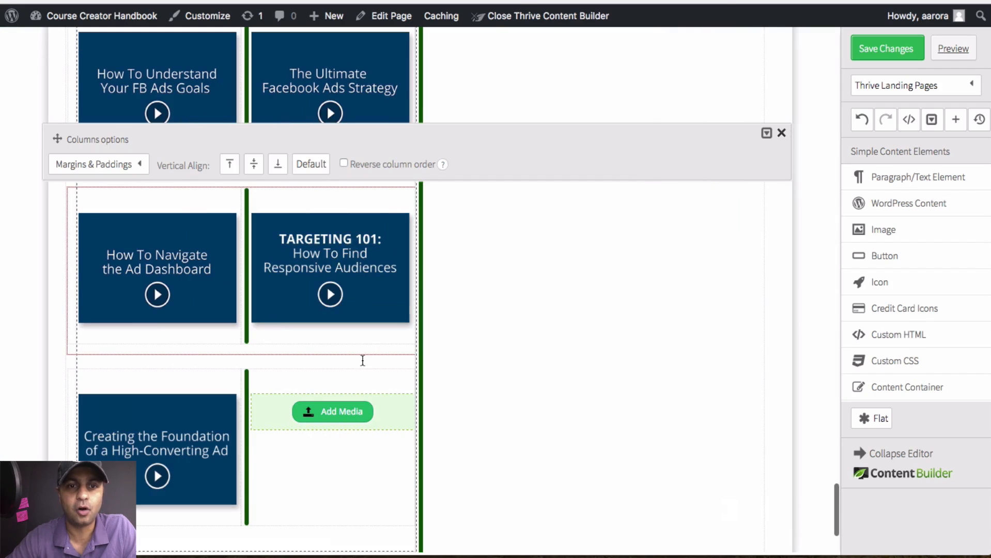
left_click(339, 411)
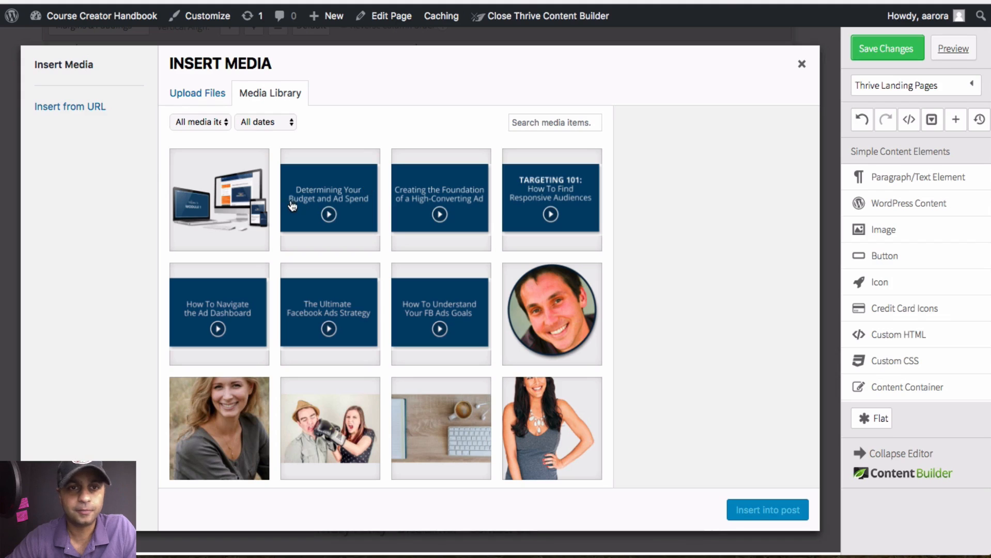
left_click(292, 206)
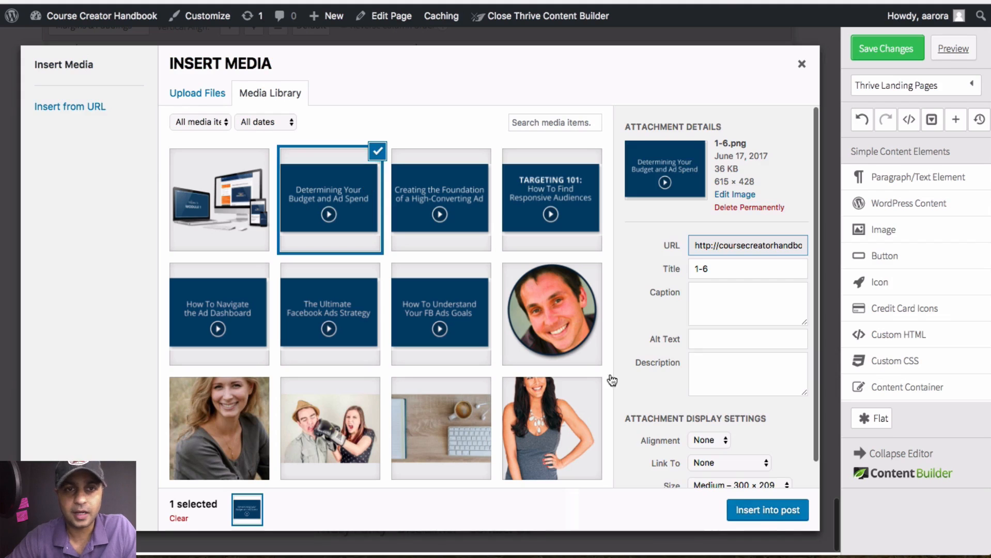
left_click(775, 514)
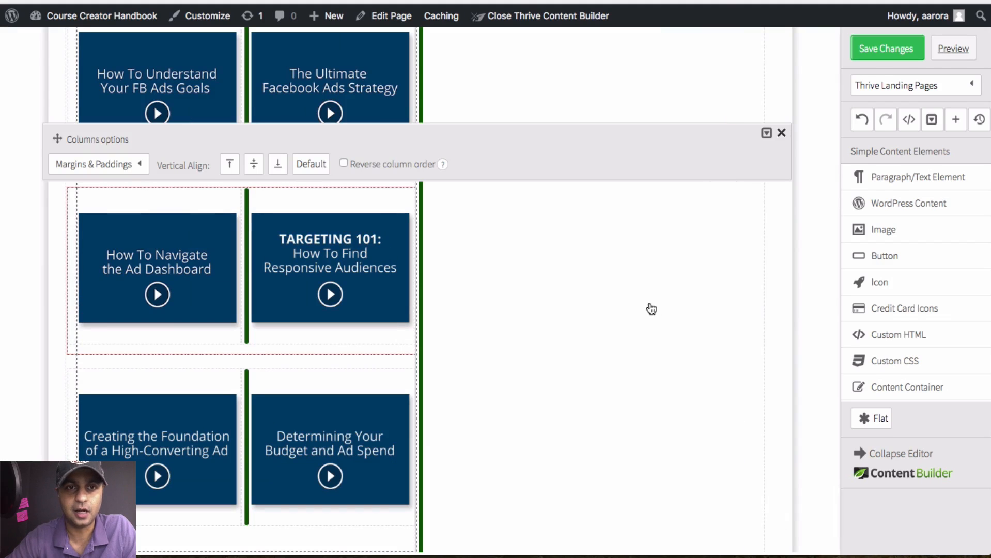
left_click(781, 133)
Compare the row spacing with the original sales page, and set the second lesson row's margins to -20 px top and 0 px bottom
scroll(556, 226, "up", 4)
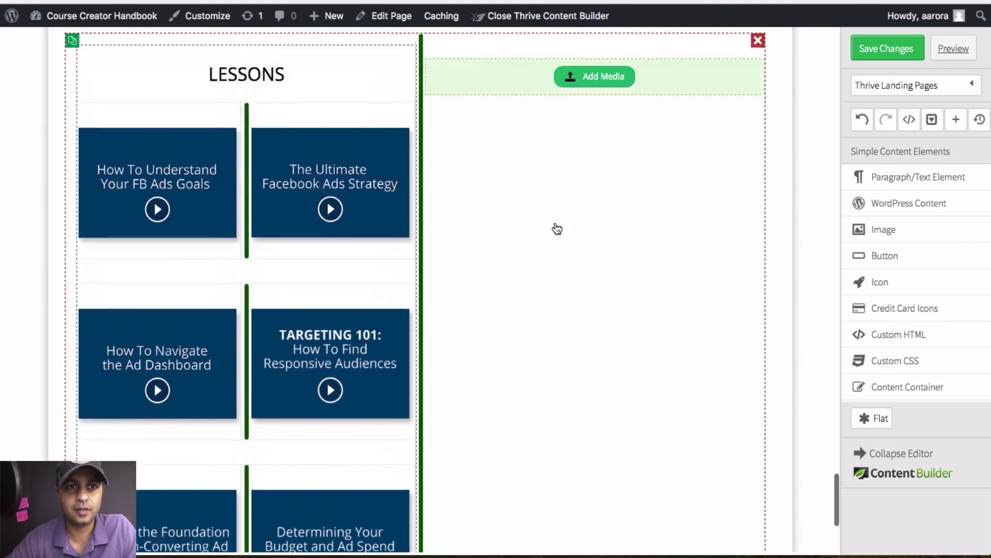
scroll(555, 226, "down", 5)
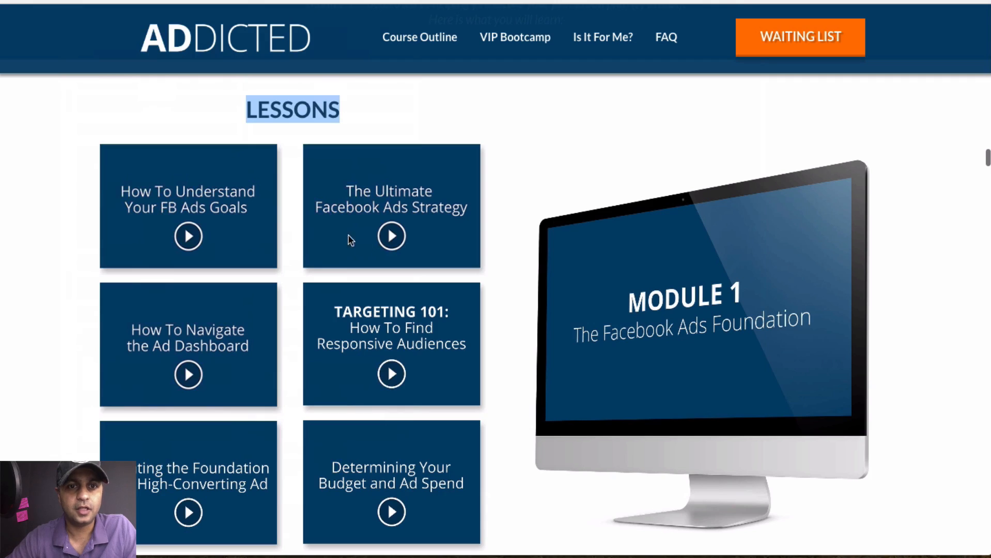
scroll(295, 129, "down", 1)
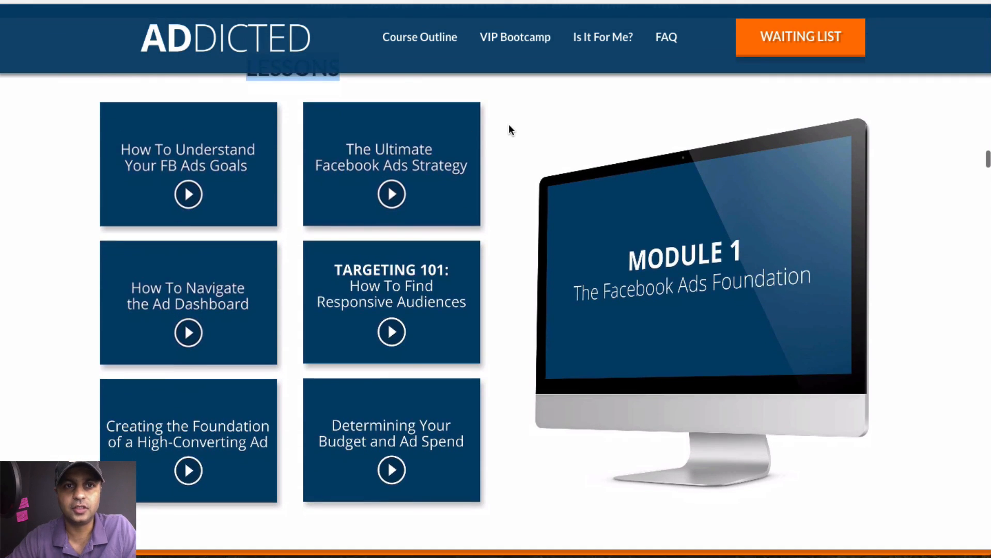
scroll(591, 135, "up", 1)
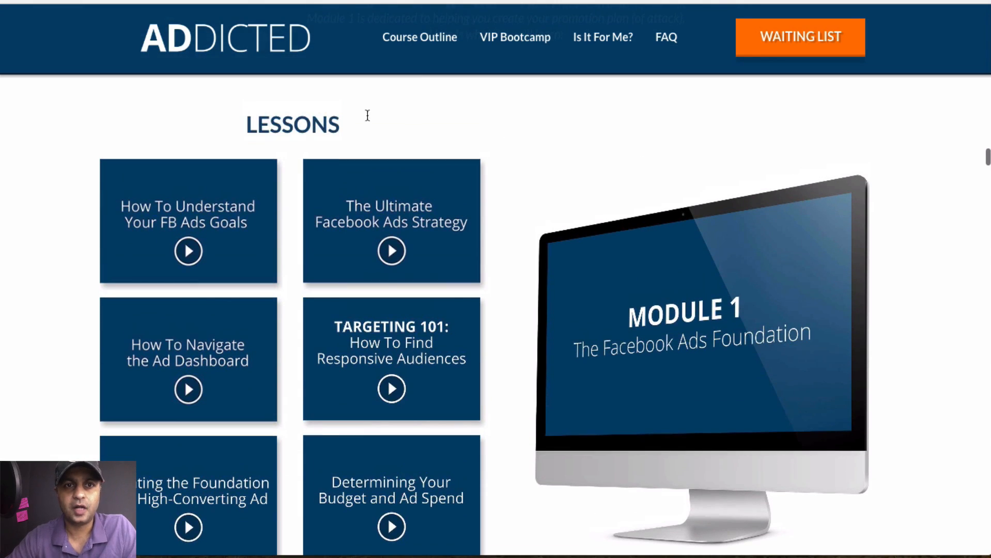
scroll(560, 149, "down", 1)
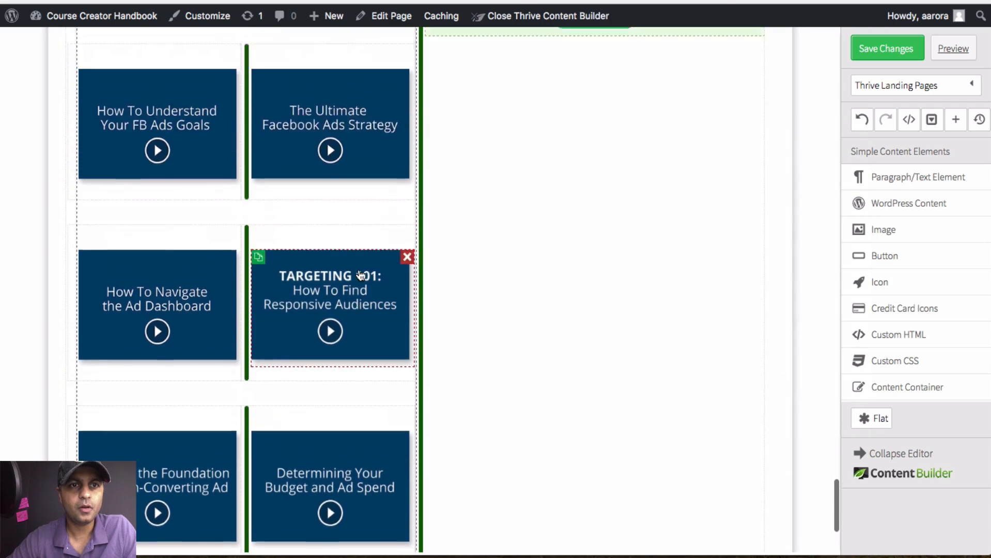
scroll(360, 273, "up", 1)
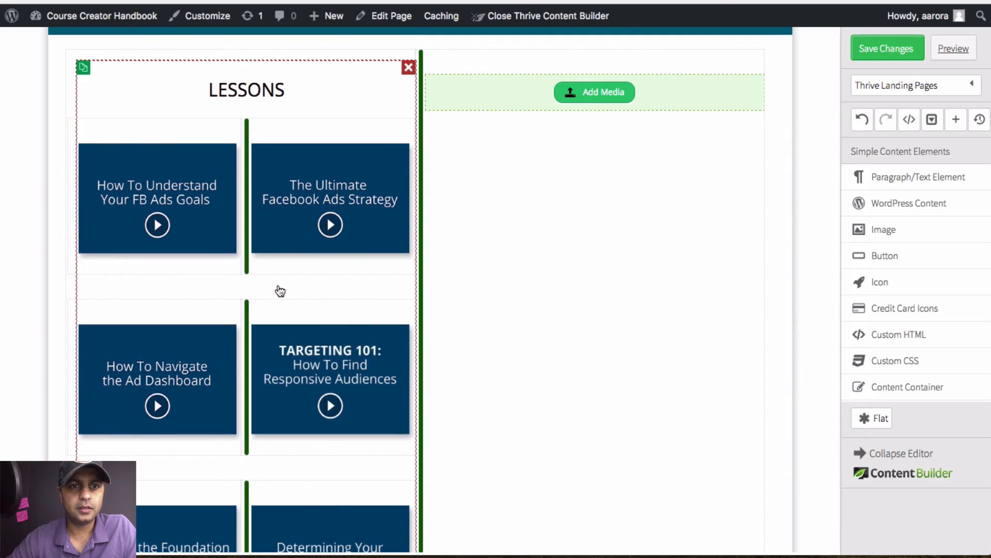
left_click(277, 310)
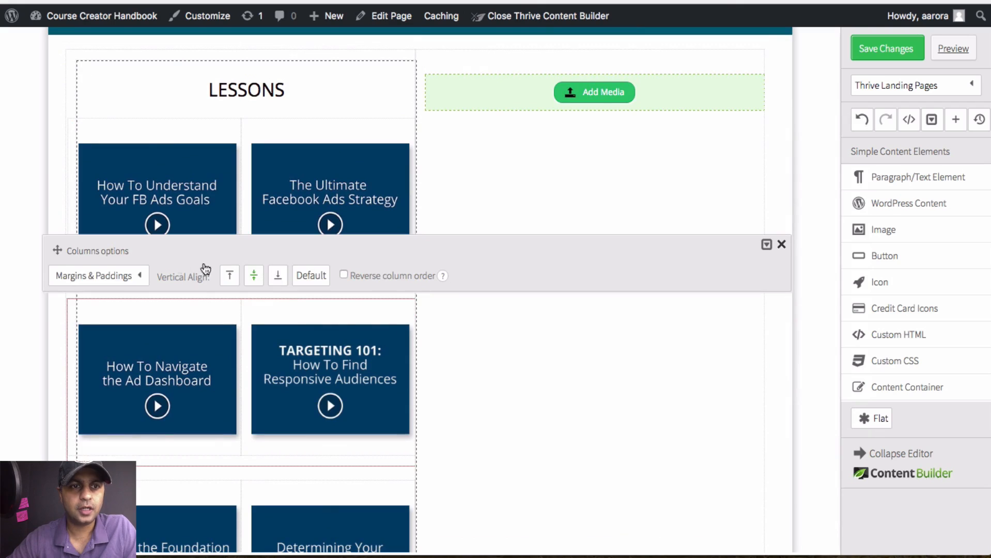
left_click(112, 278)
left_click(122, 328)
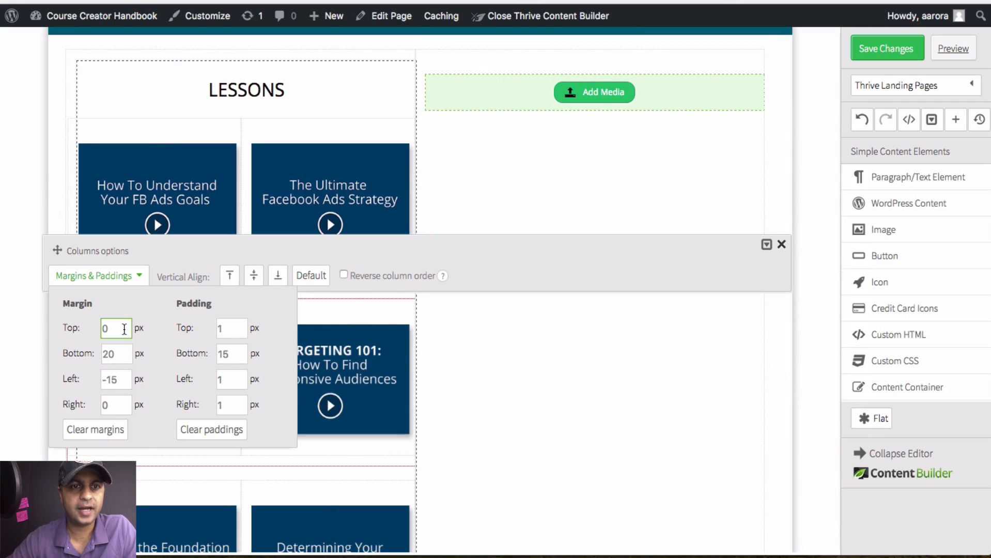
left_click_drag(123, 328, 62, 330)
type("-20")
key("Tab")
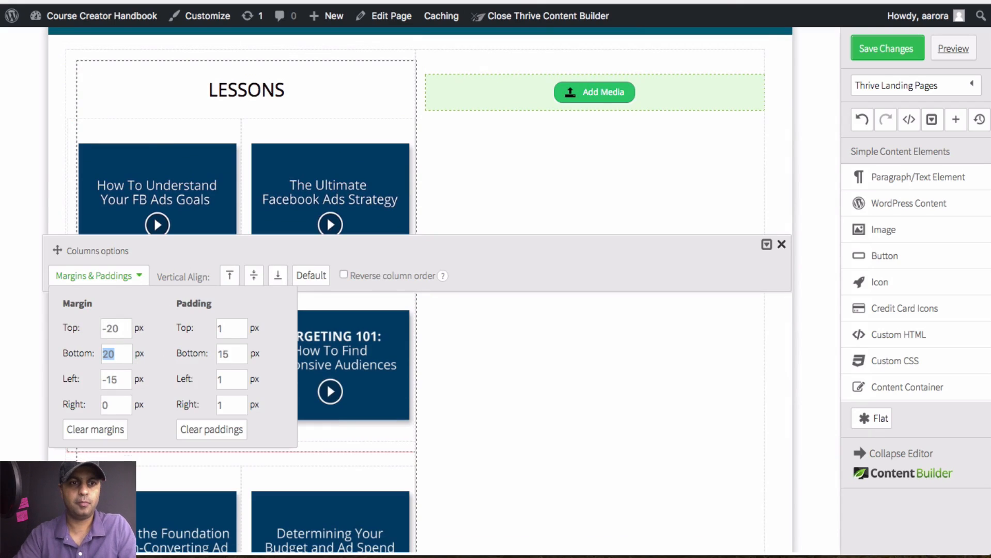
type("0")
key("Tab")
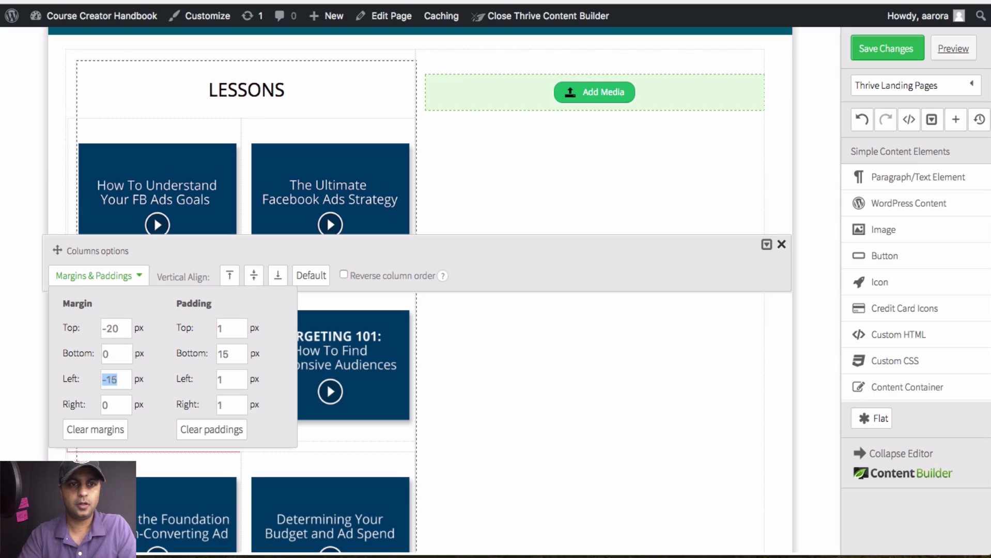
left_click(40, 349)
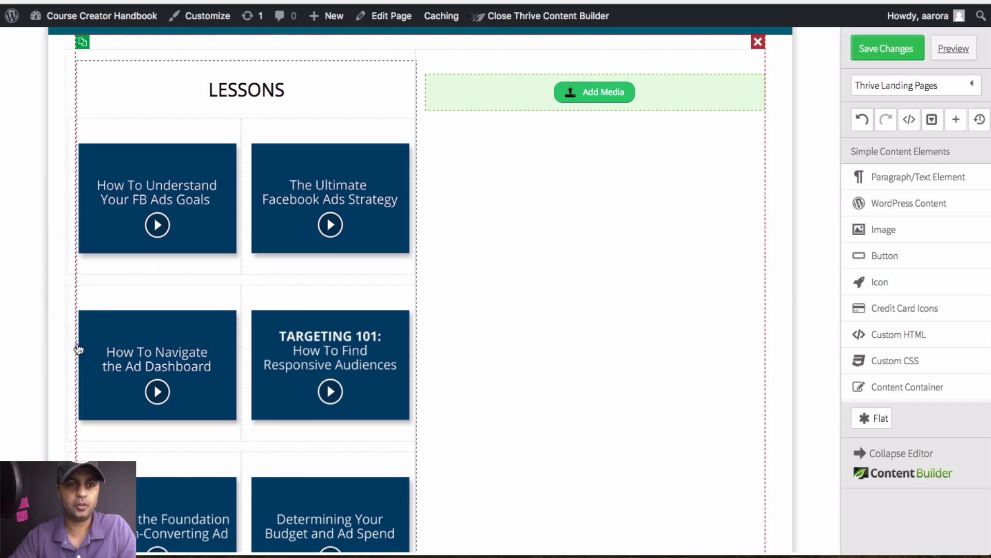
Set the second lesson row's top and bottom padding to 0 px and its top margin to -50 px
left_click(157, 289)
left_click(137, 262)
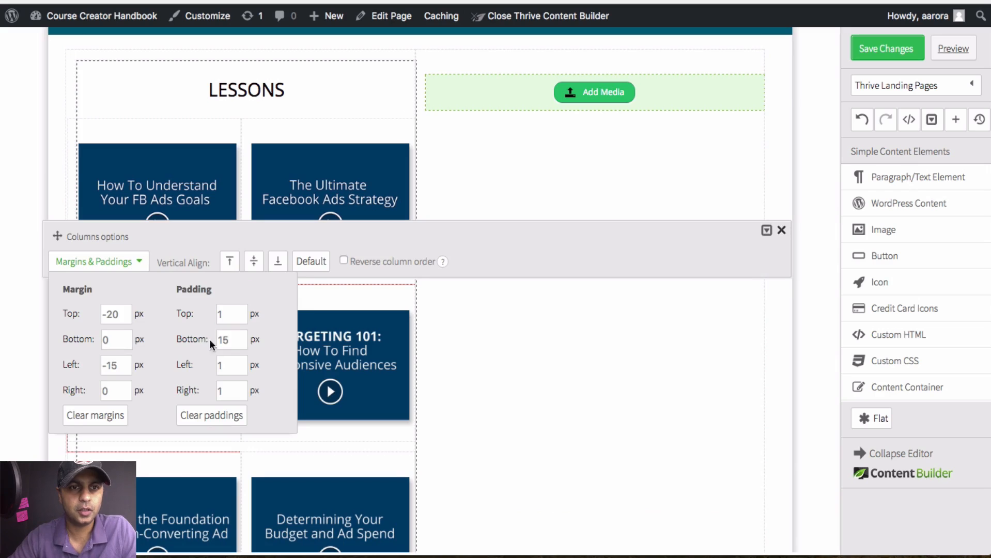
left_click(234, 316)
type("0")
key("Tab")
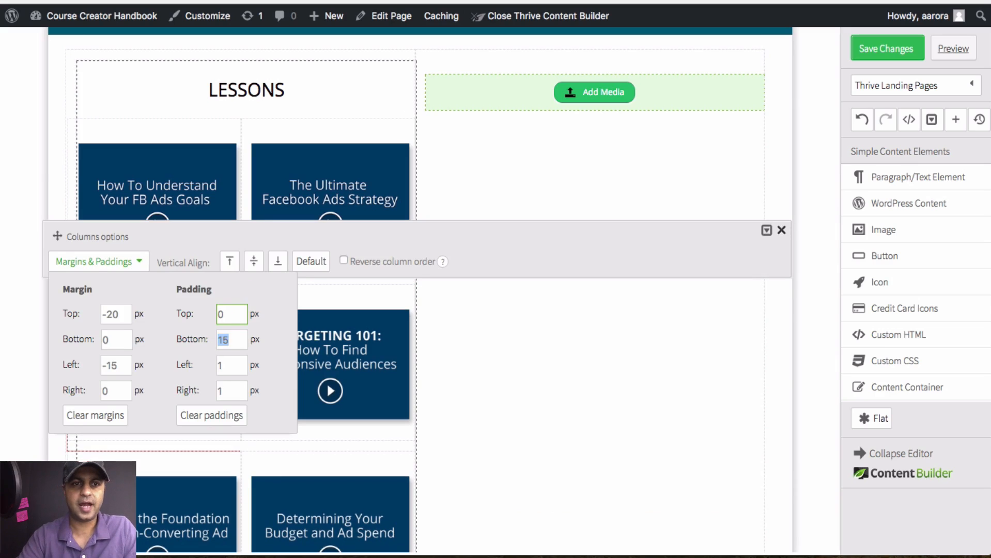
type("0")
key("Tab")
key("shift+Tab")
key("shift+Tab")
key("shift+Tab")
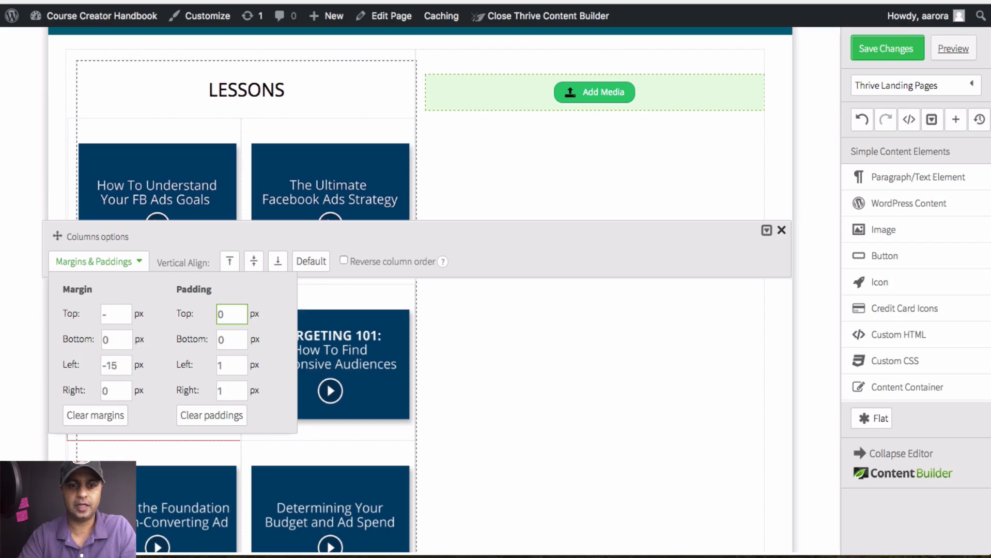
key("Return")
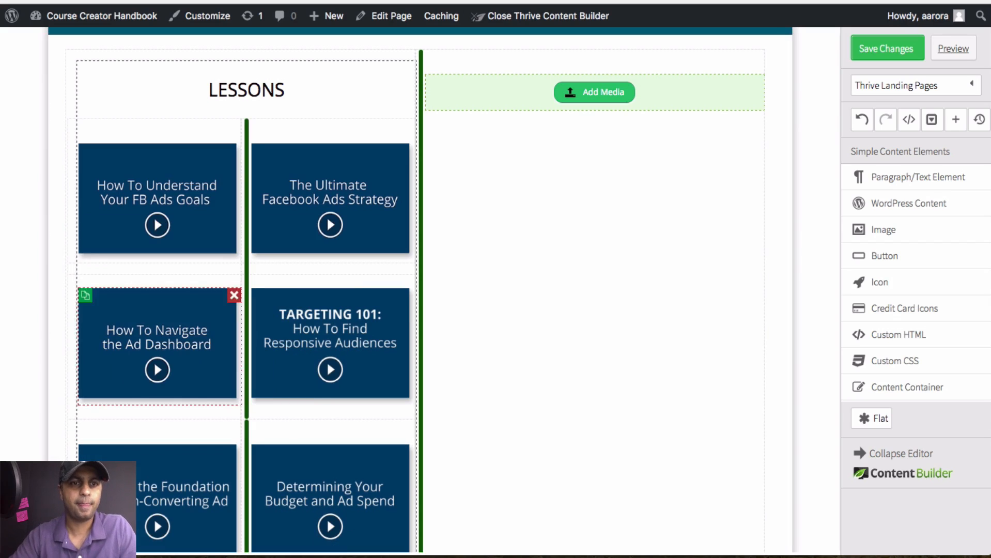
Tighten the gap above the second lesson row by setting its top margin to -65 px
left_click(213, 273)
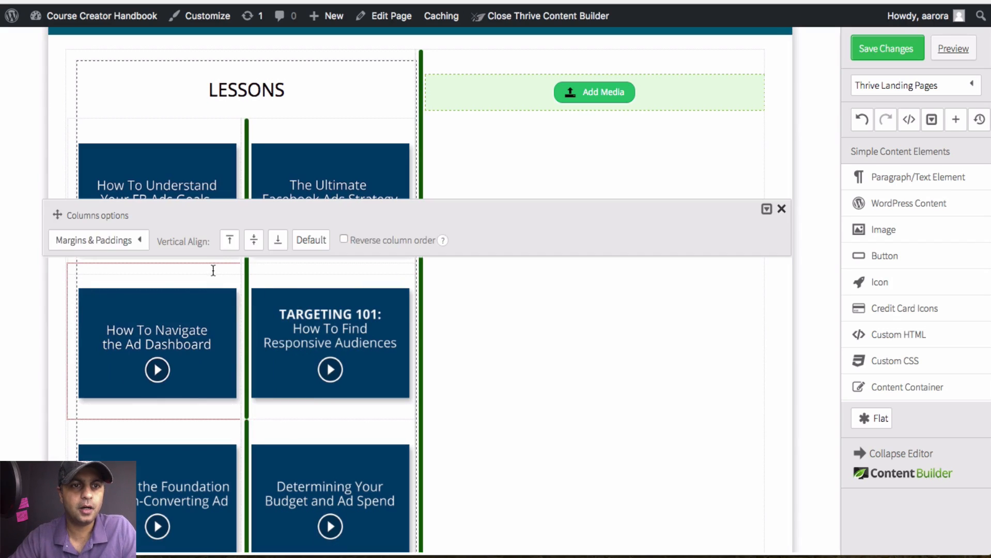
left_click(141, 242)
left_click(113, 290)
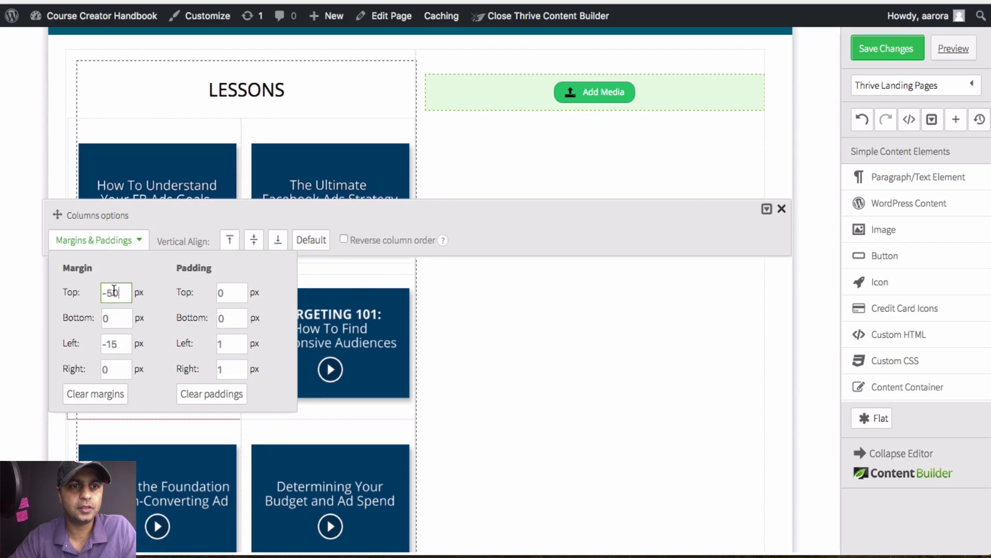
type("70")
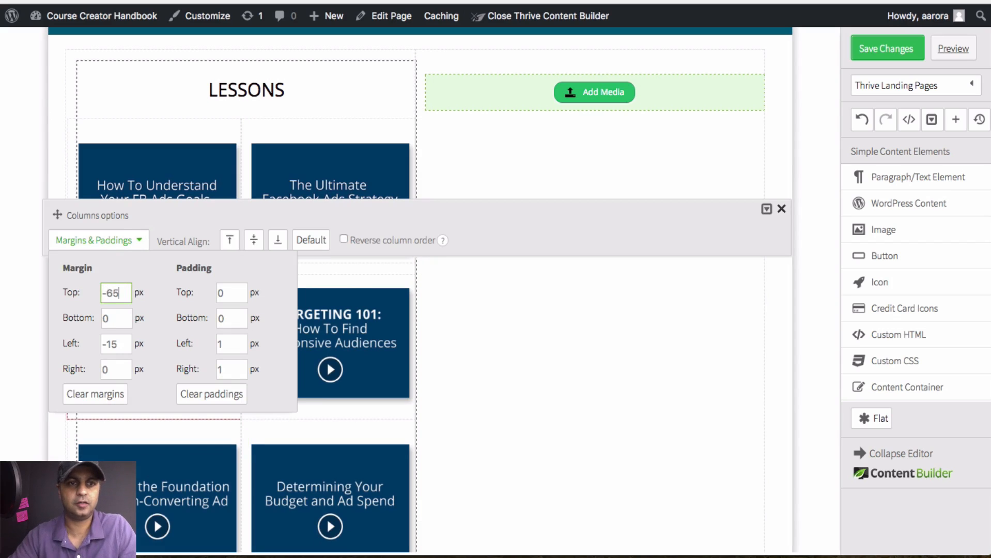
key("Return")
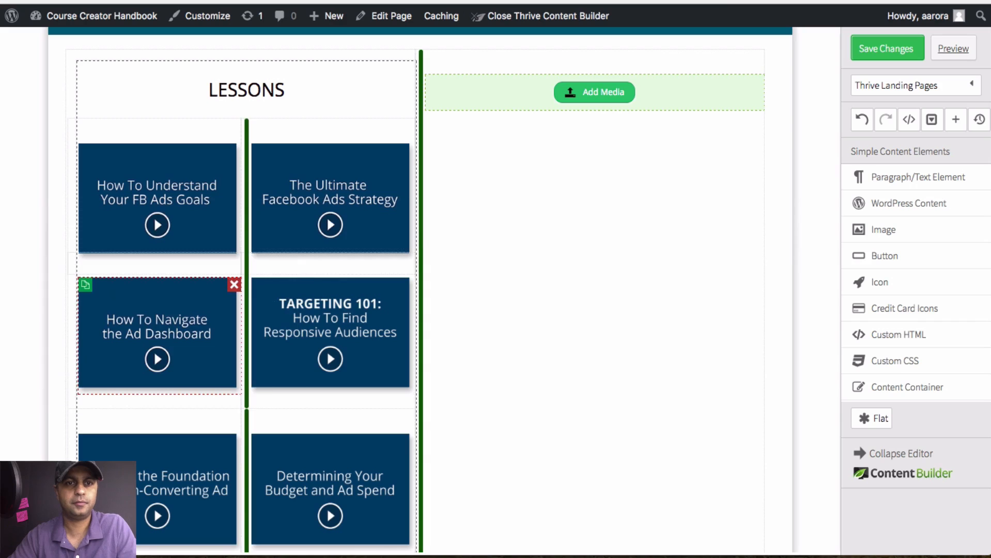
Set the third lesson row's bottom padding and bottom margin to 0 px
left_click(190, 416)
left_click(135, 385)
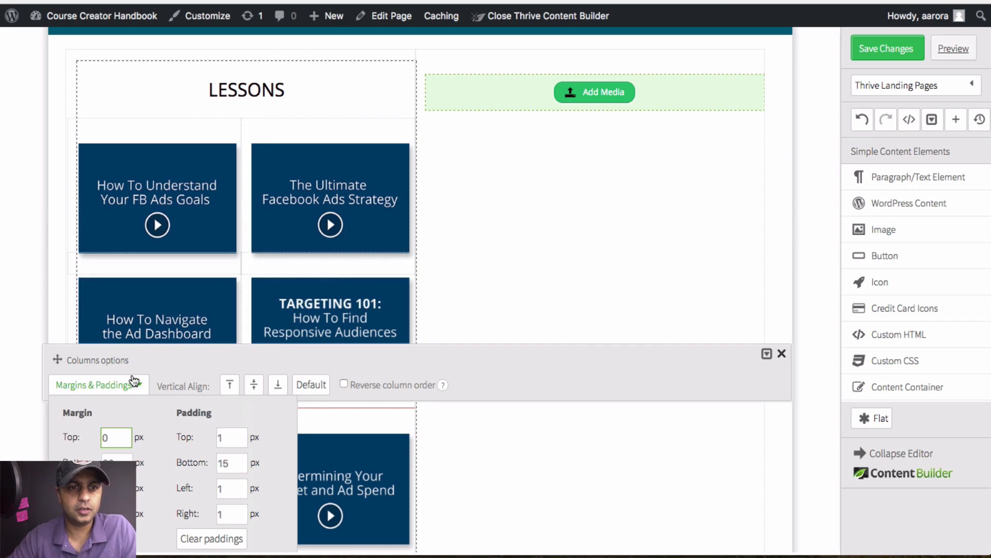
double_click(222, 463)
type("0")
key("Tab")
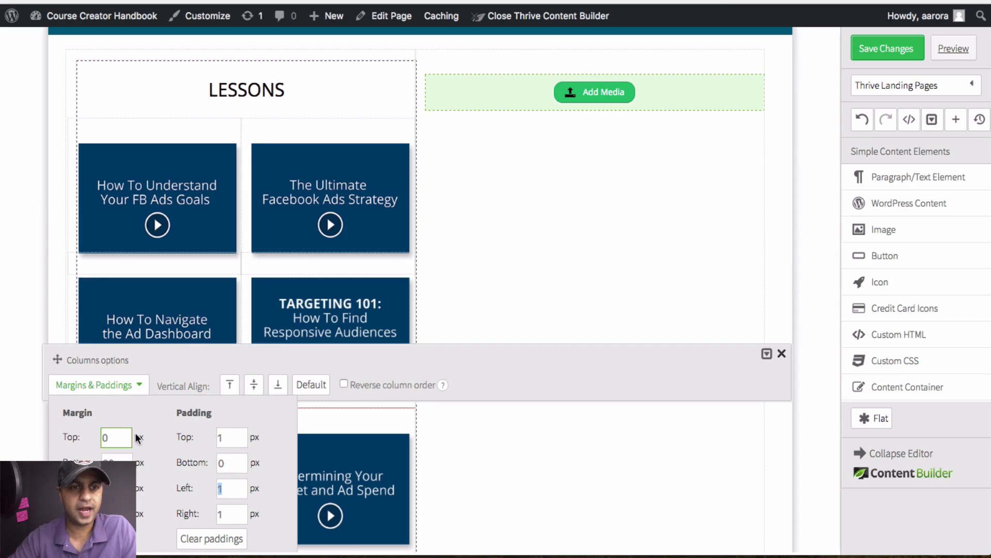
left_click_drag(120, 460, 36, 461)
type("0")
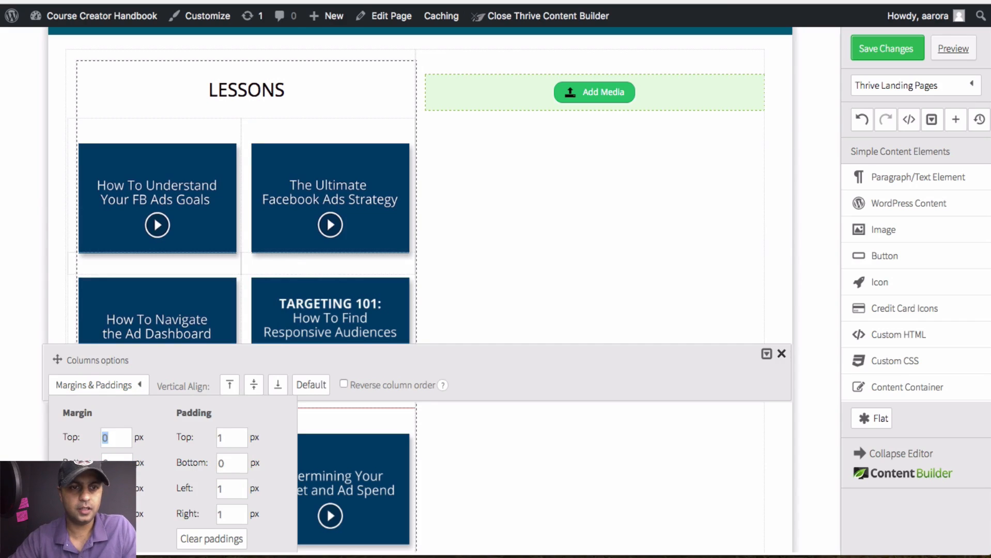
Try a top margin of -65 px on the third lesson row
scroll(104, 438, "down", 3)
double_click(107, 282)
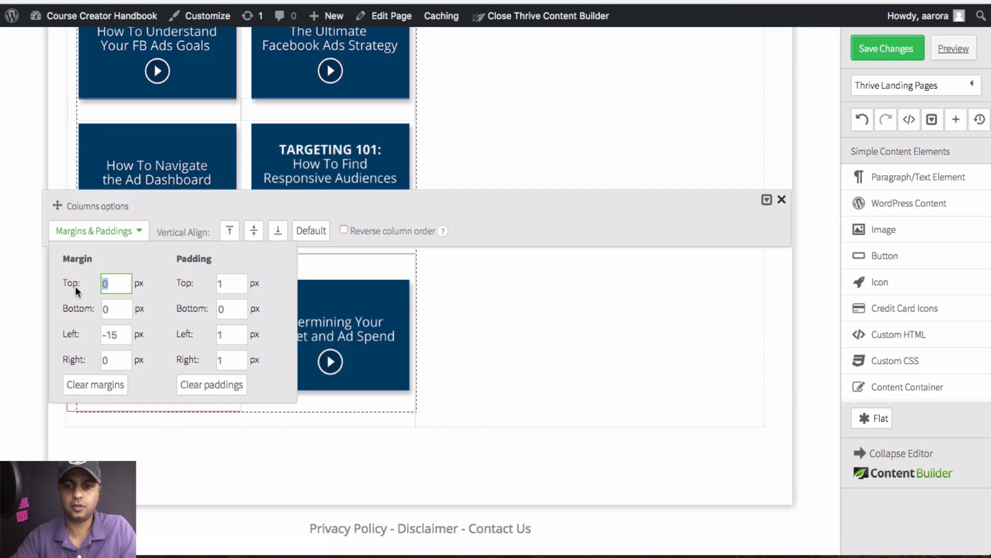
type("-")
type("60")
key("Tab")
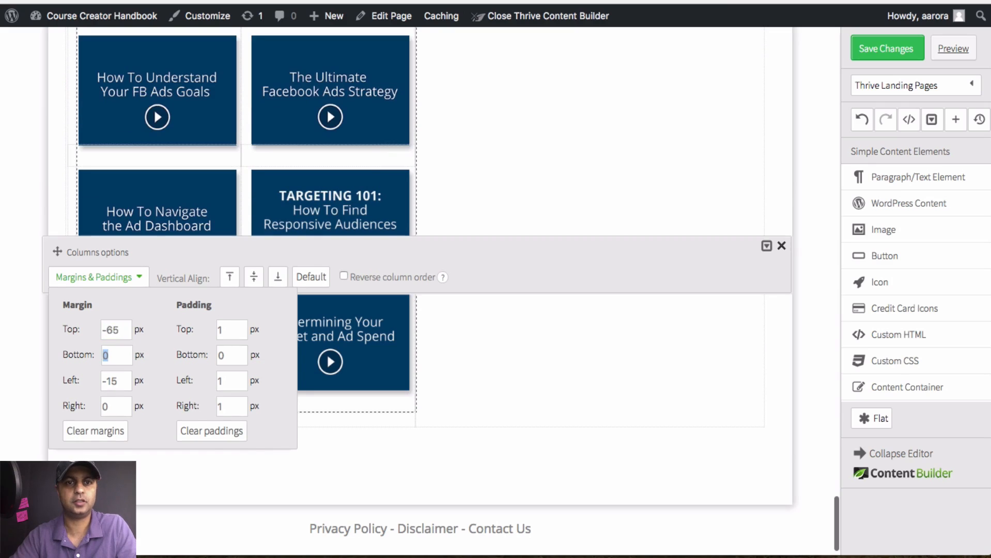
key("Return")
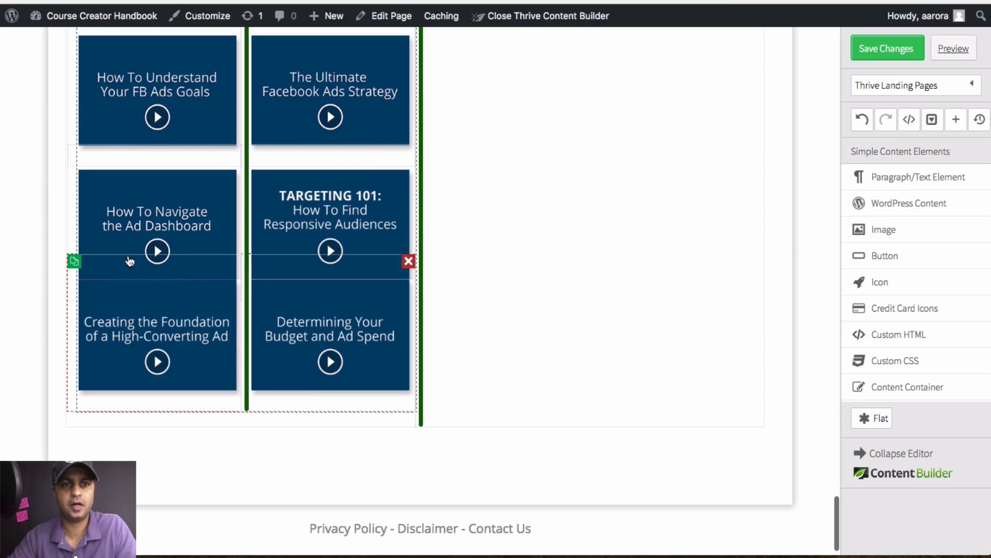
Set the third lesson row's top margin to -40 px
left_click(173, 284)
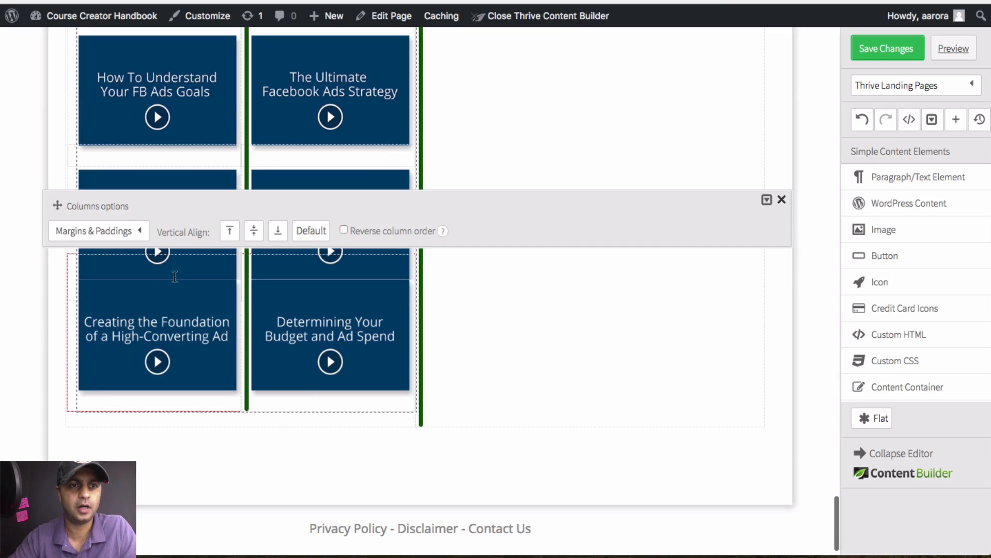
left_click(136, 233)
left_click(122, 283)
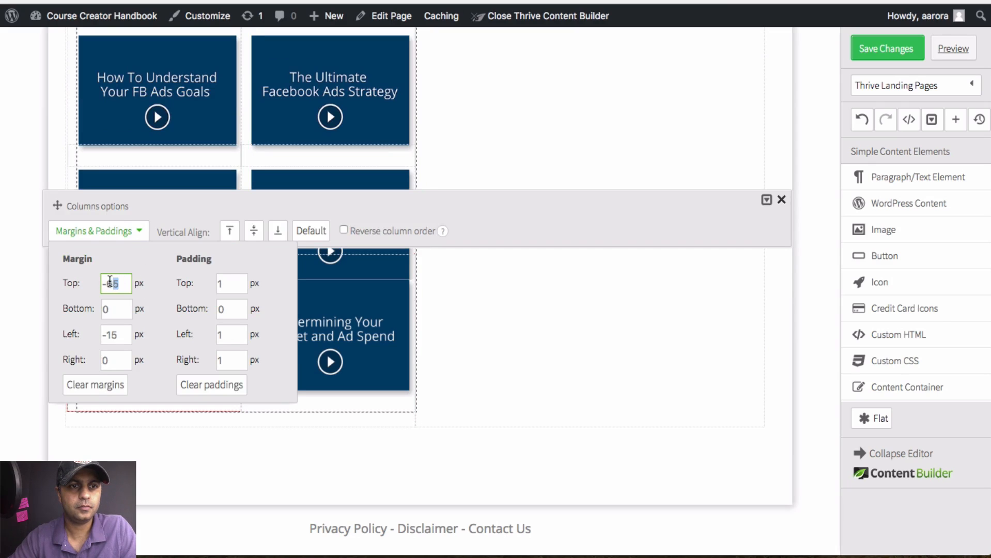
type("40")
key("Return")
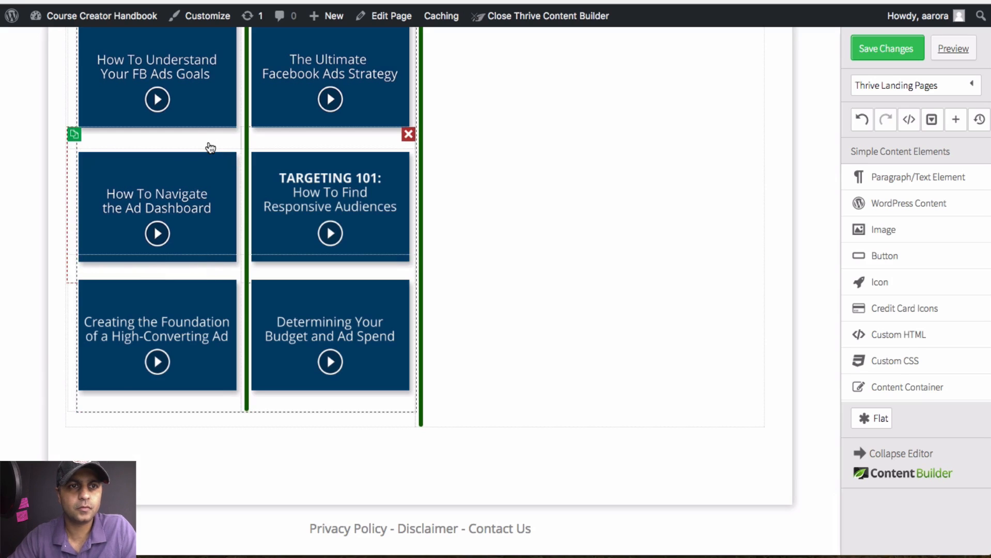
Set the second lesson row's top margin to -75 px
left_click(210, 143)
left_click(128, 104)
left_click(128, 156)
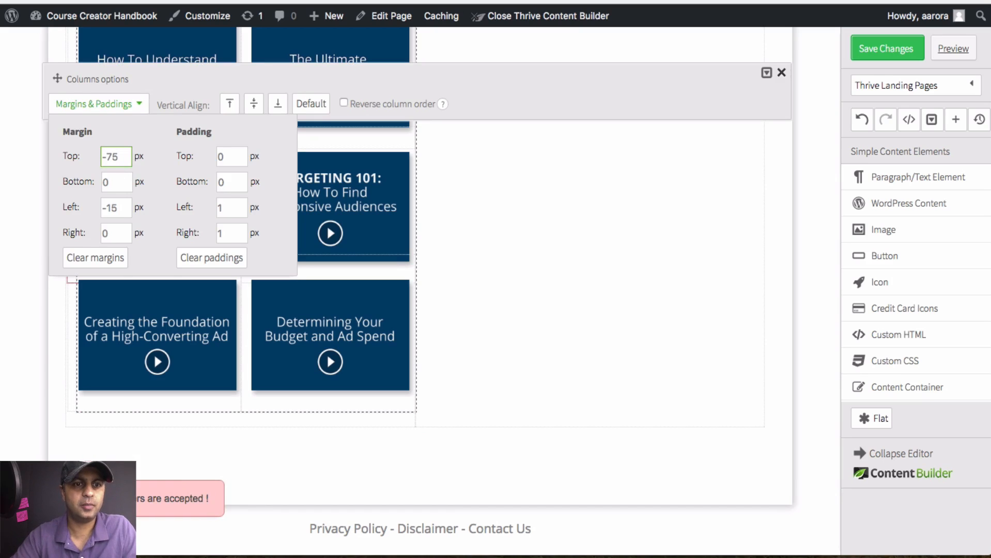
Fill the empty image placeholder beside the lessons with the multi-device "Welcome to Module 1" mockup from the media library
scroll(421, 206, "up", 5)
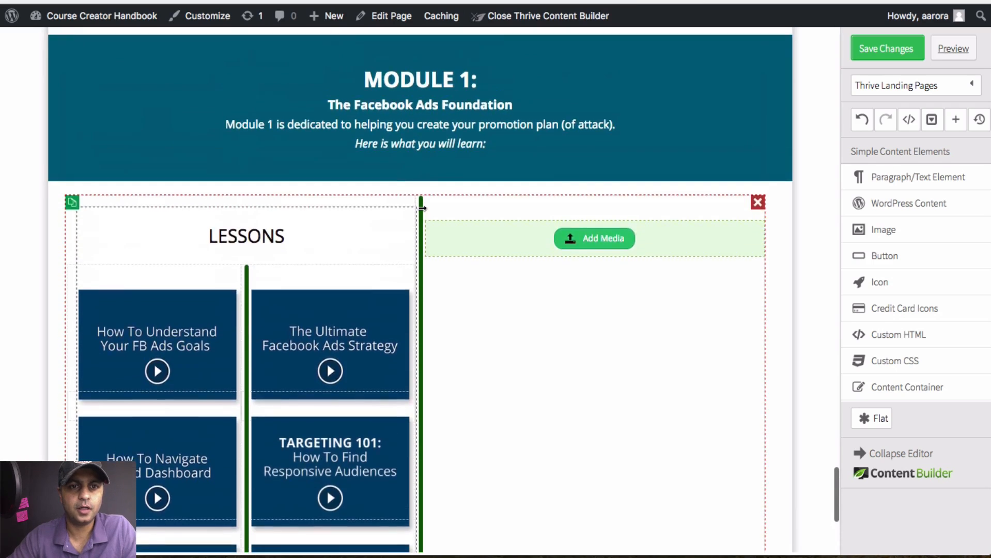
scroll(421, 207, "down", 3)
left_click(602, 91)
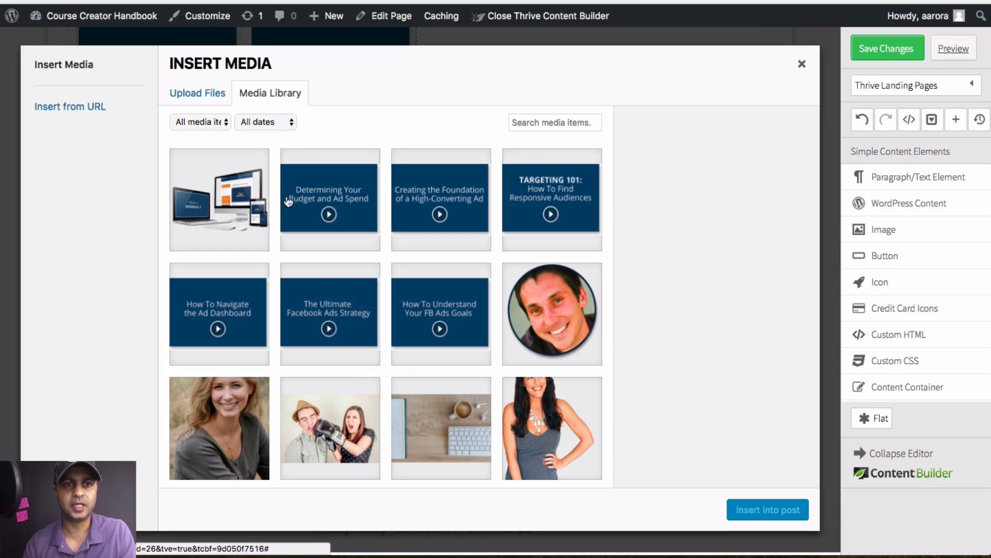
left_click(259, 201)
left_click(789, 509)
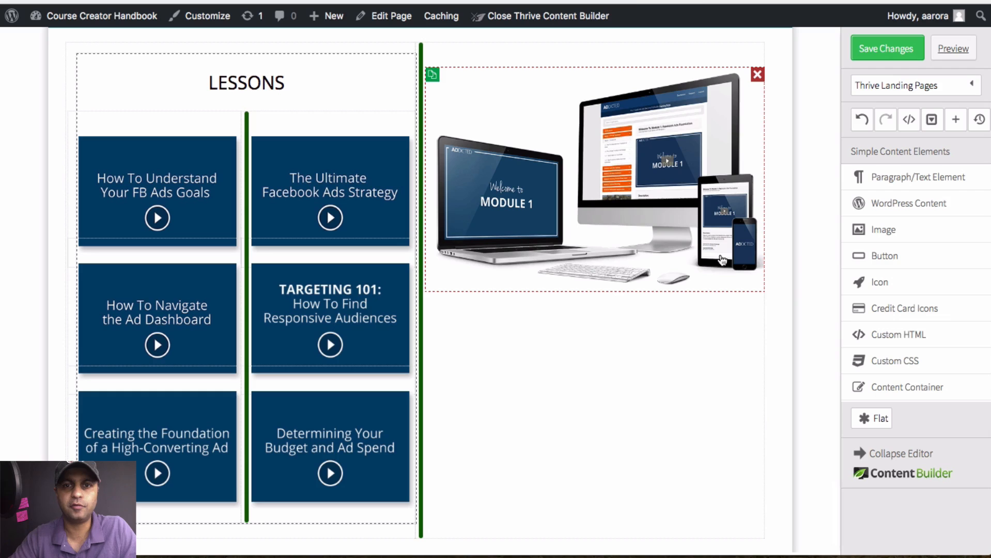
Replace the multi-device mockup beside the lessons with mod-1.png, uploaded from the Funnel Hacking folder
left_click(684, 182)
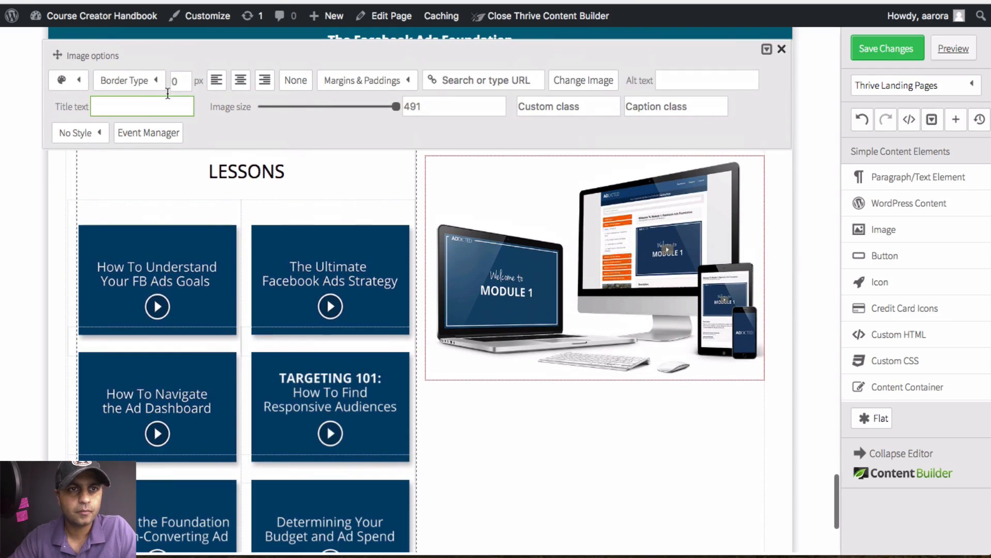
left_click(583, 80)
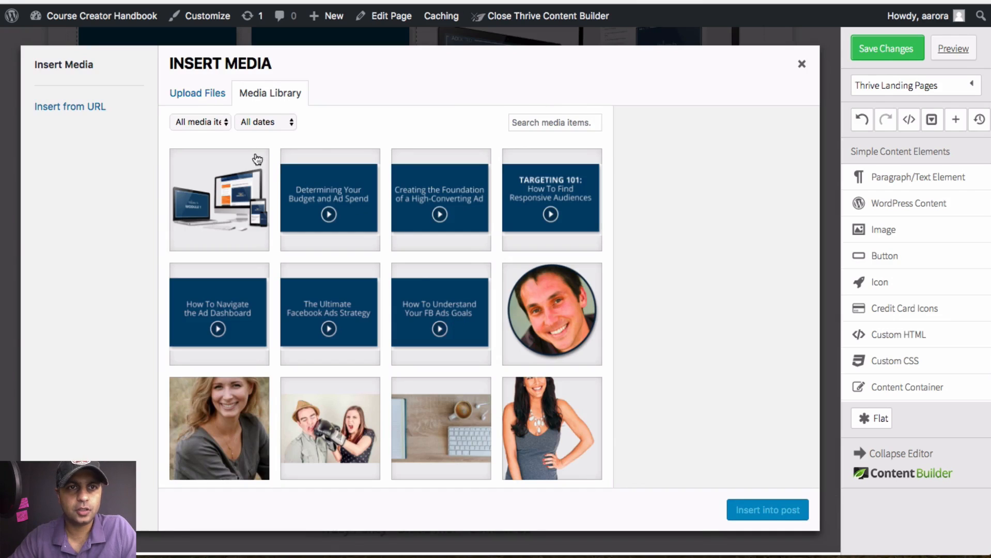
left_click(203, 103)
left_click(485, 297)
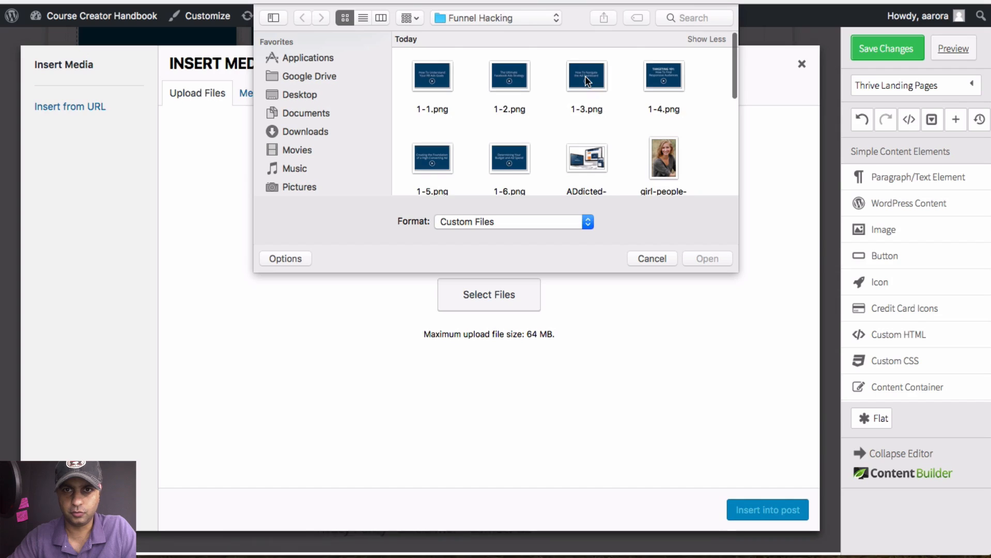
scroll(584, 76, "down", 10)
left_click(589, 123)
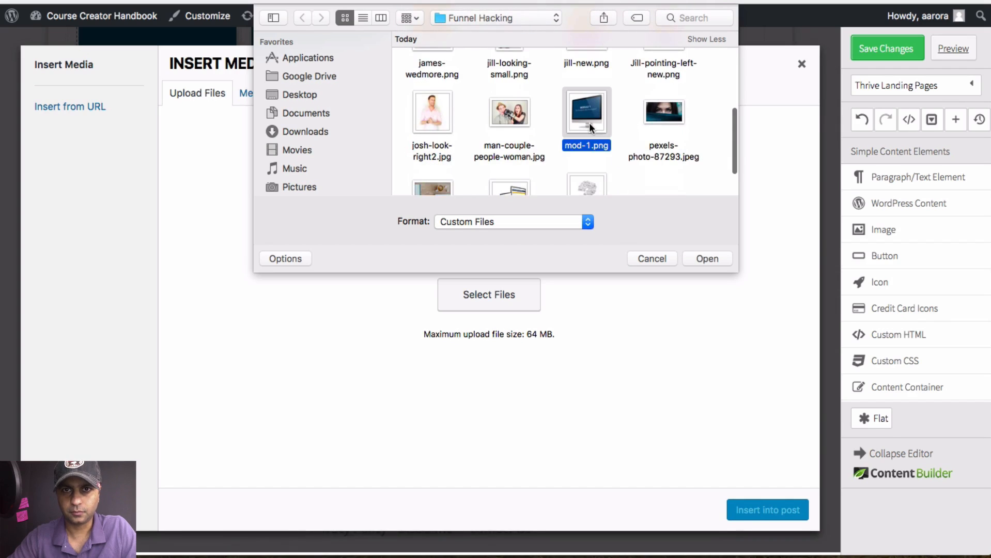
left_click(714, 262)
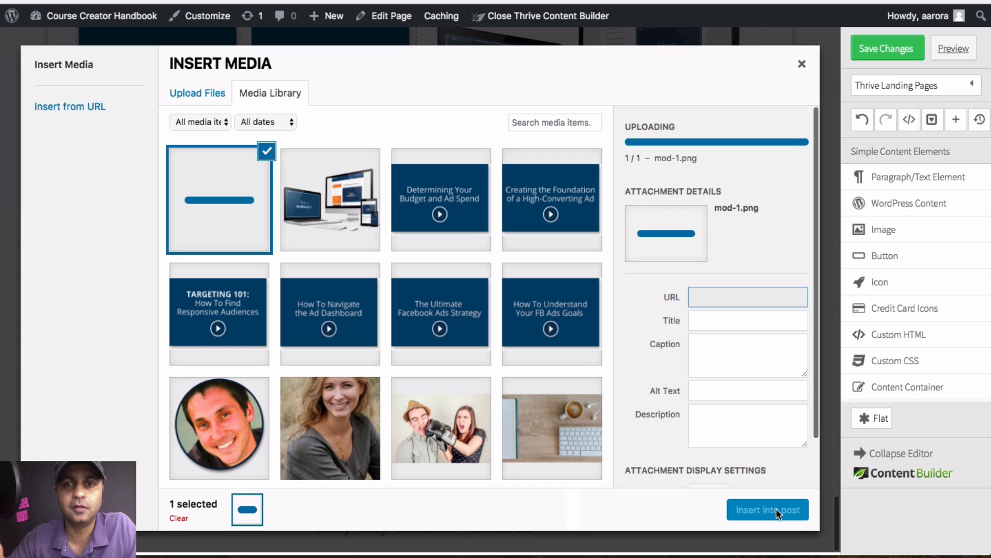
left_click(778, 510)
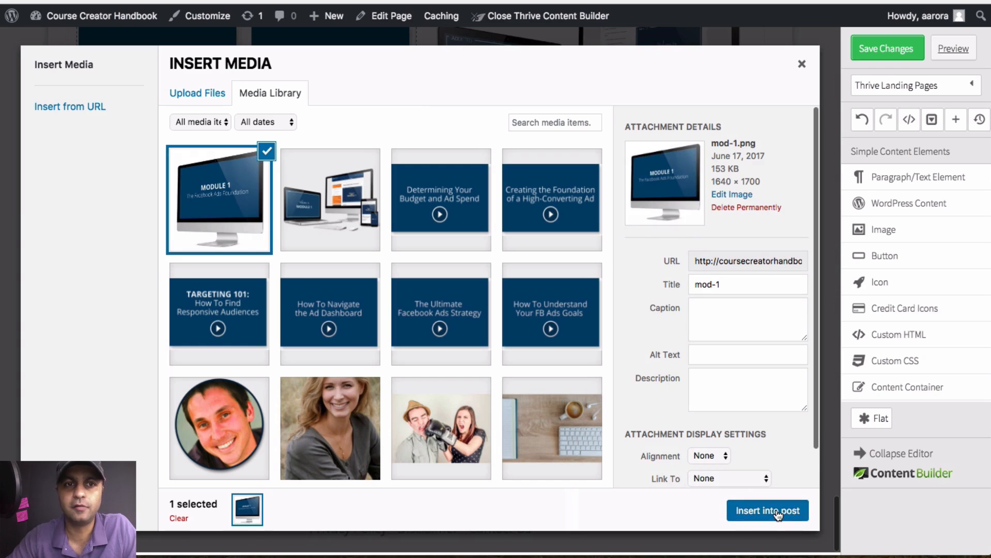
scroll(677, 357, "down", 3)
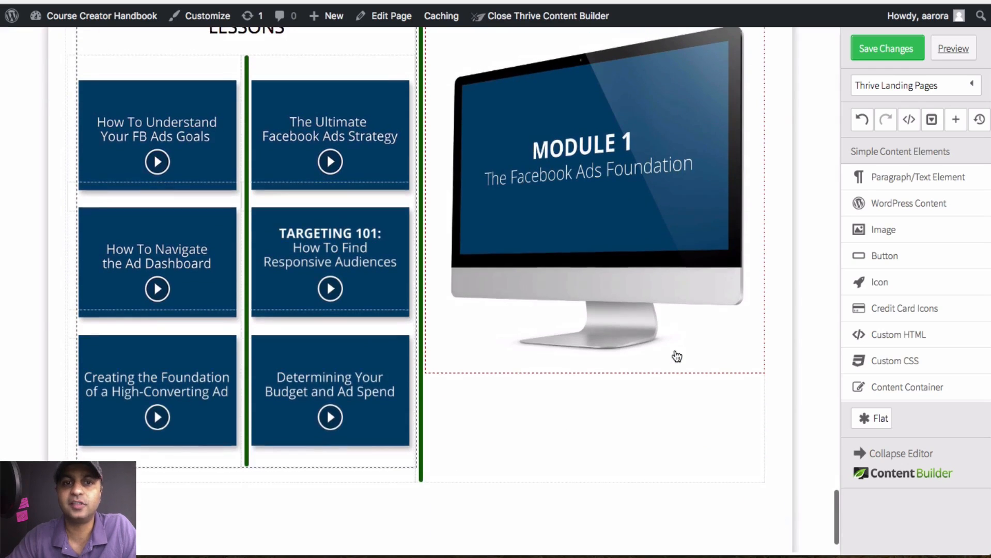
scroll(677, 357, "up", 1)
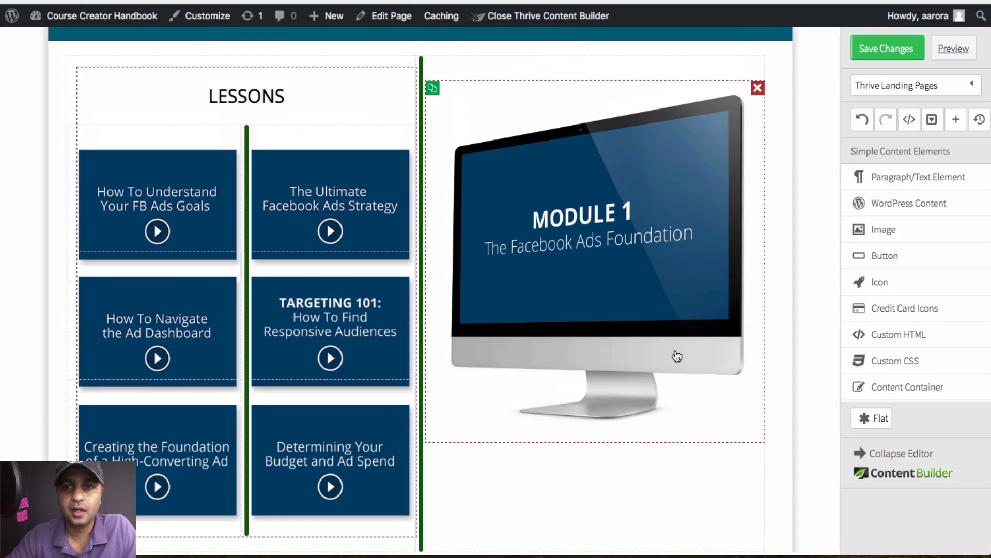
left_click(673, 309)
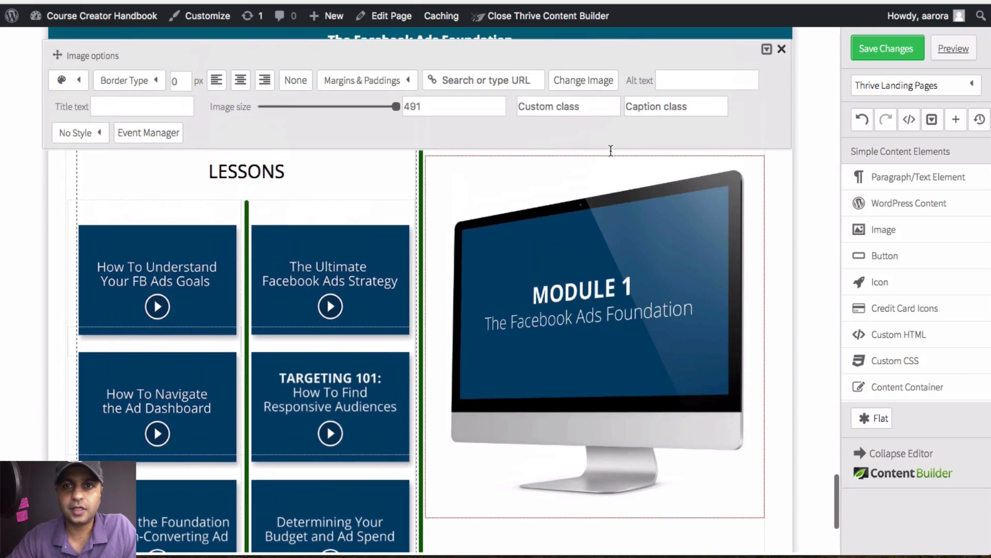
left_click(778, 50)
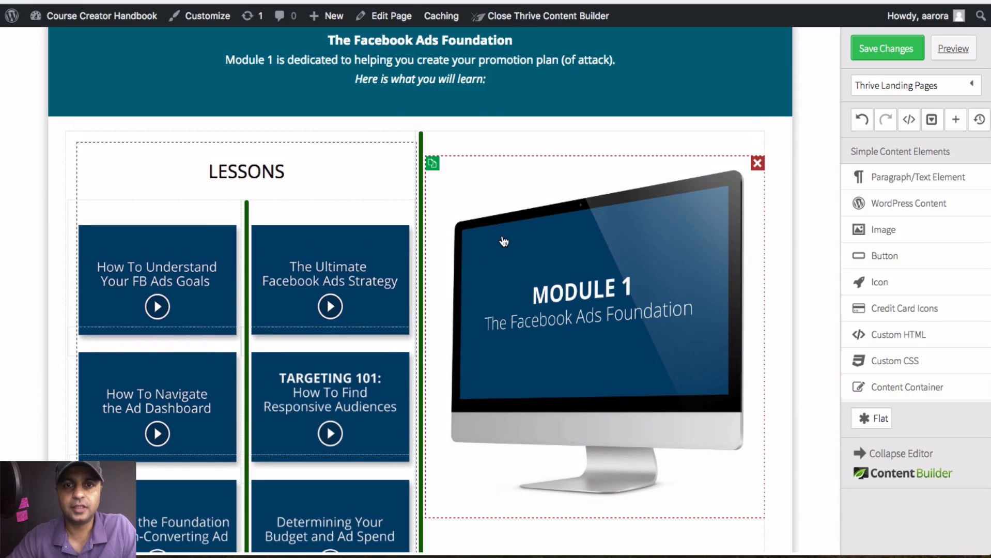